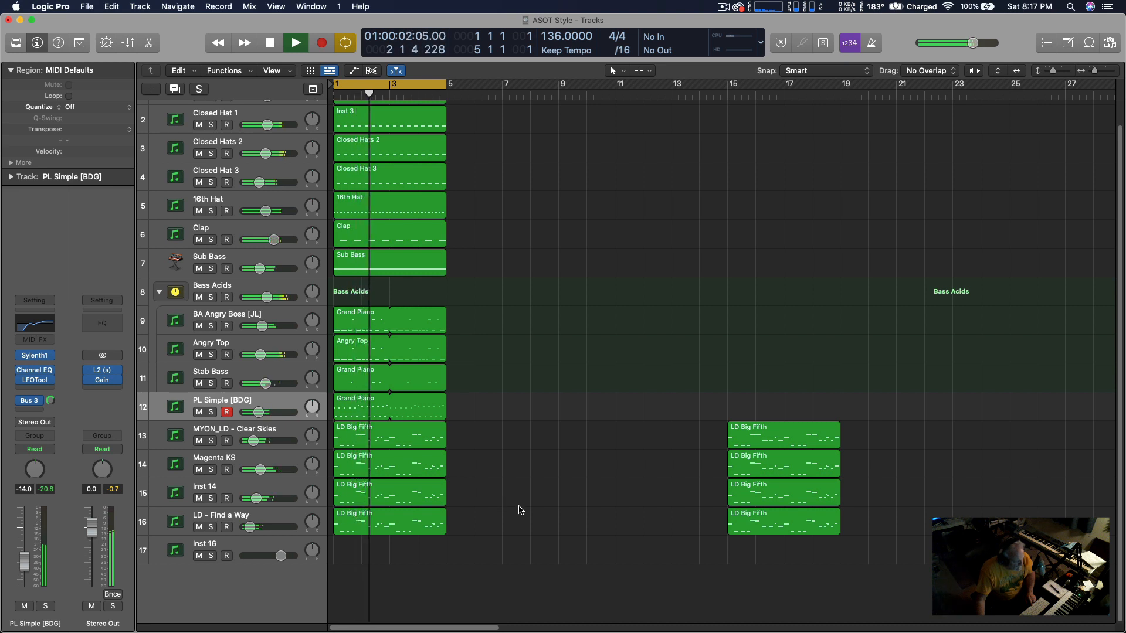
# Solo the four lead tracks 13–16 for a brief listen, stop playback and release their solos.
pyautogui.press('space')
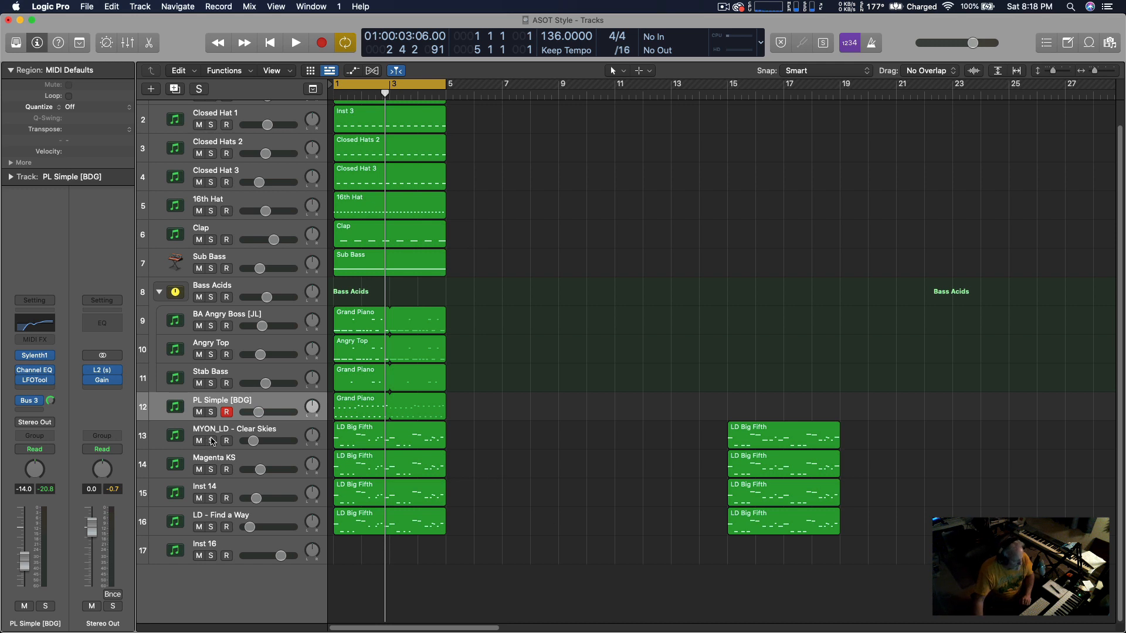
pyautogui.moveTo(212, 441); pyautogui.dragTo(209, 516)
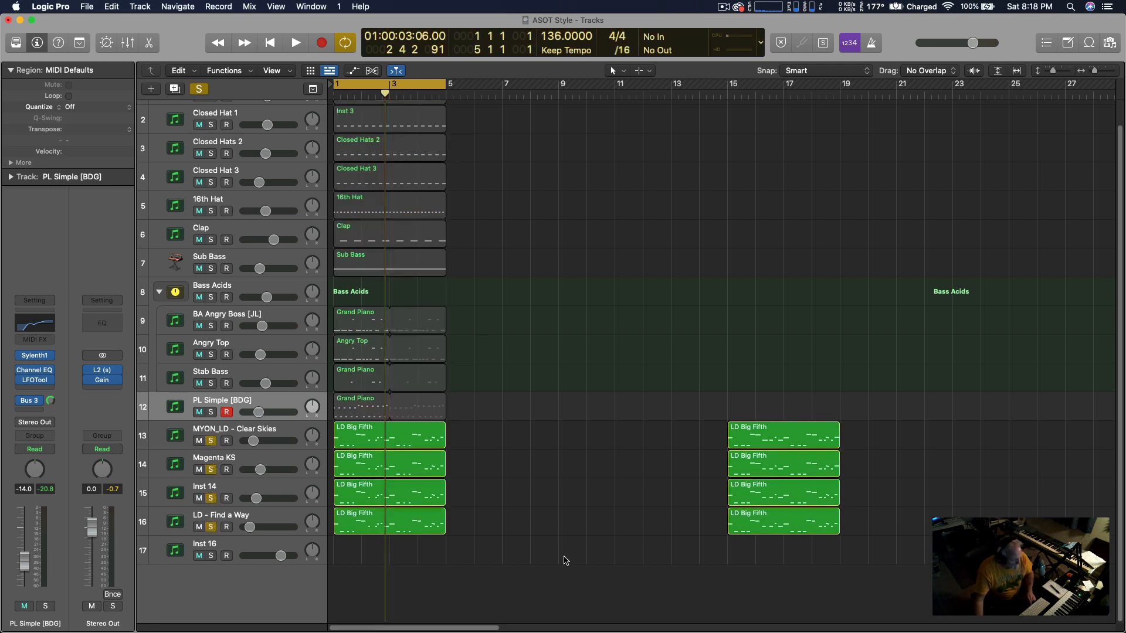
pyautogui.press('space')
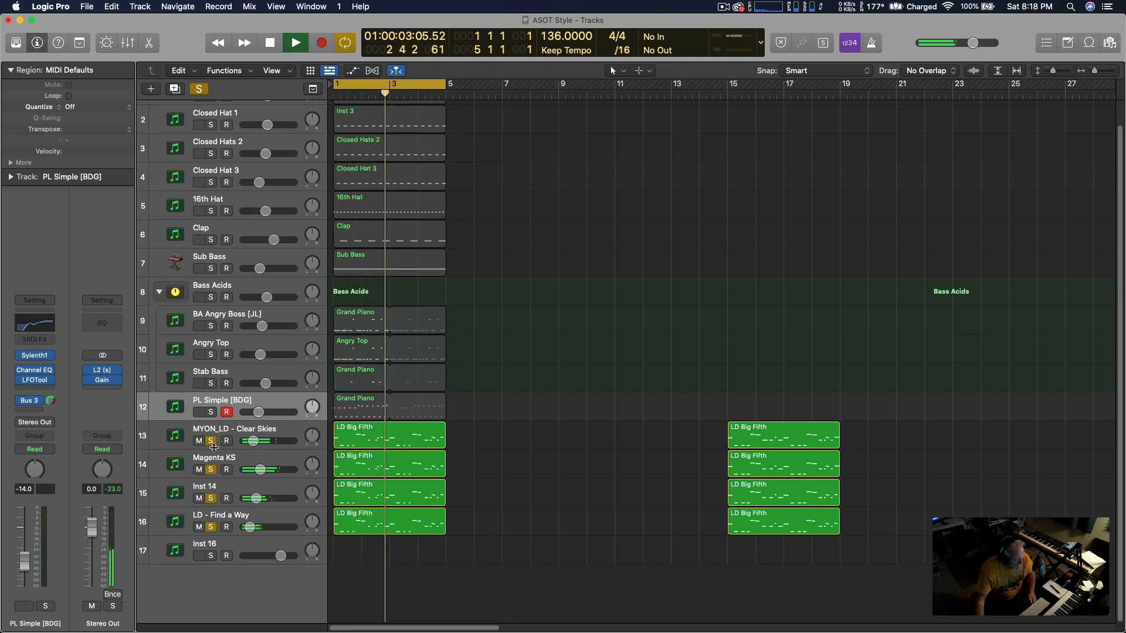
pyautogui.press('space')
pyautogui.moveTo(210, 441); pyautogui.dragTo(213, 524)
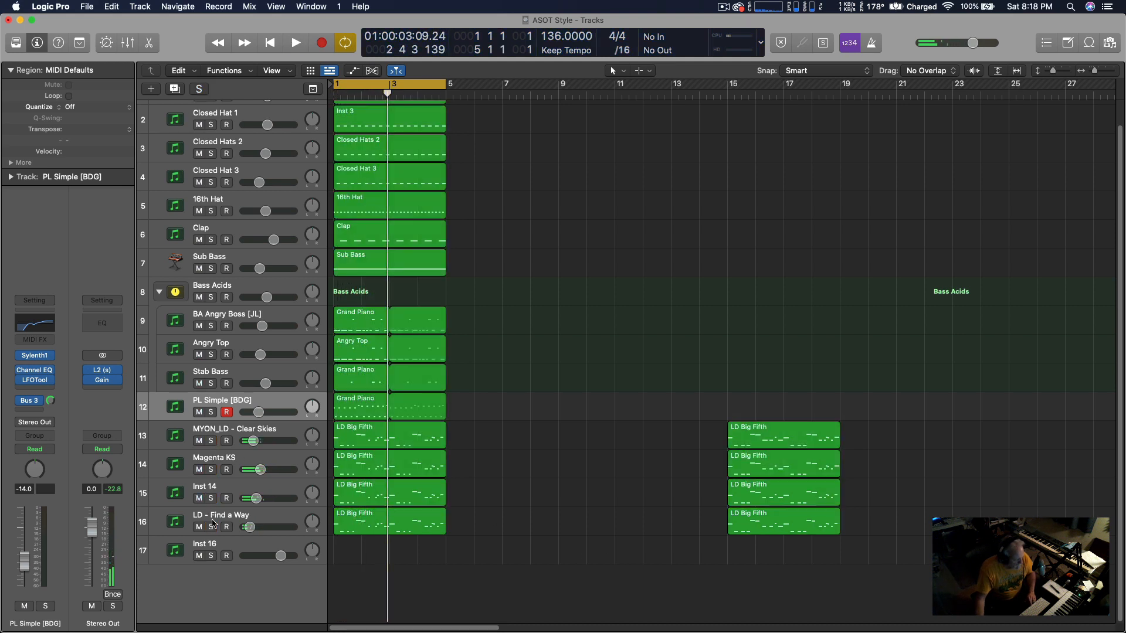
# Listen to the PL Simple [BDG] track in solo, then stop playback and release its solo.
pyautogui.click(211, 413)
pyautogui.press('space')
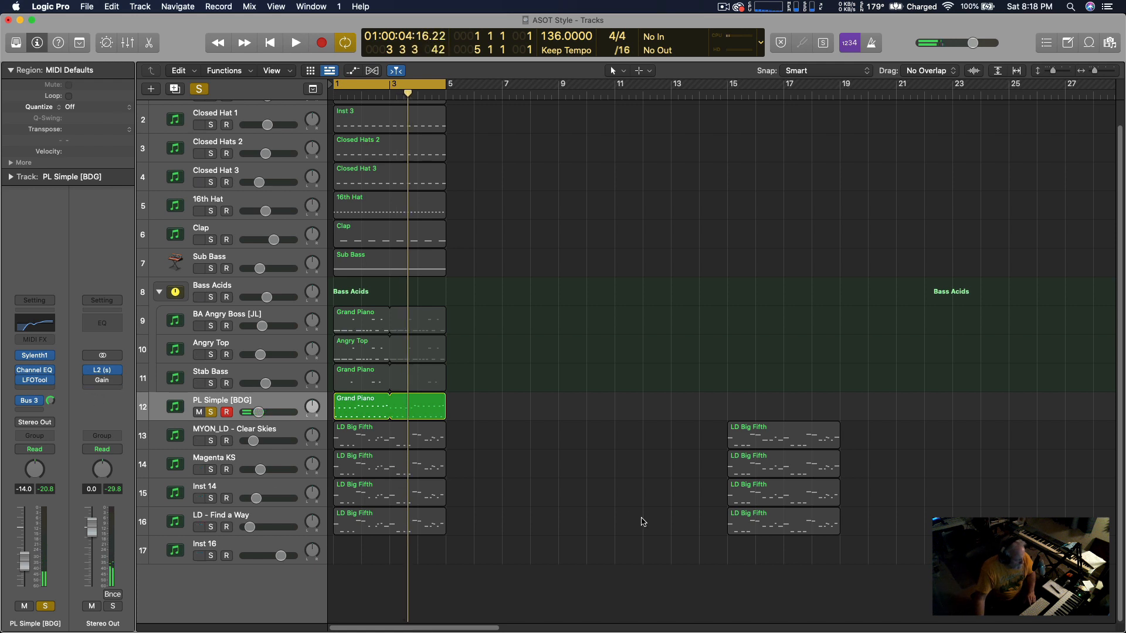
pyautogui.press('space')
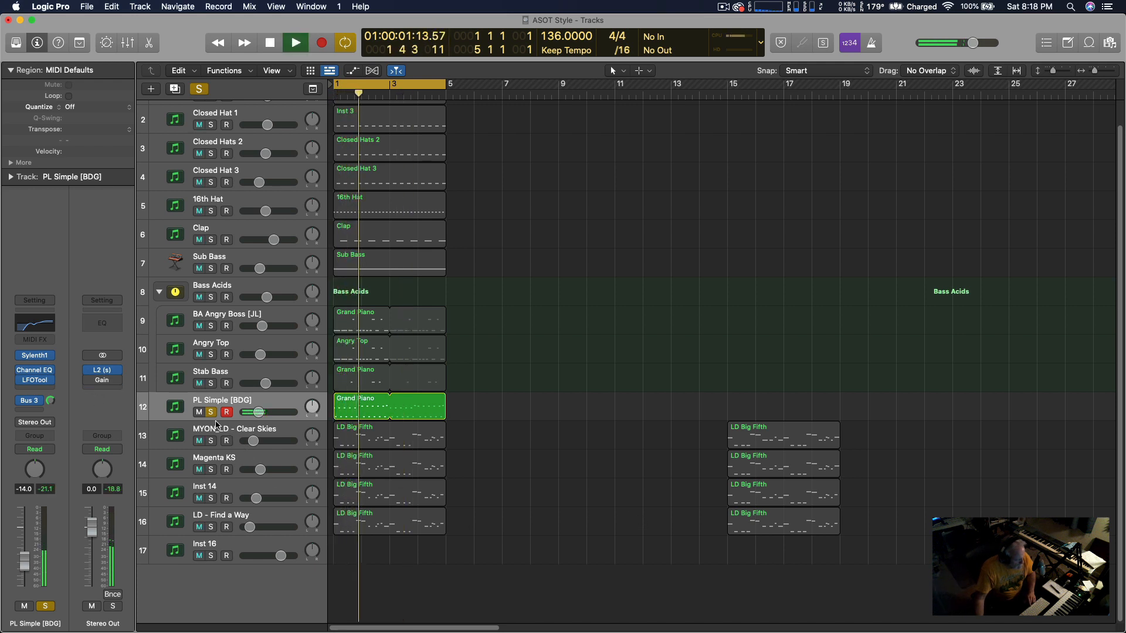
pyautogui.press('space')
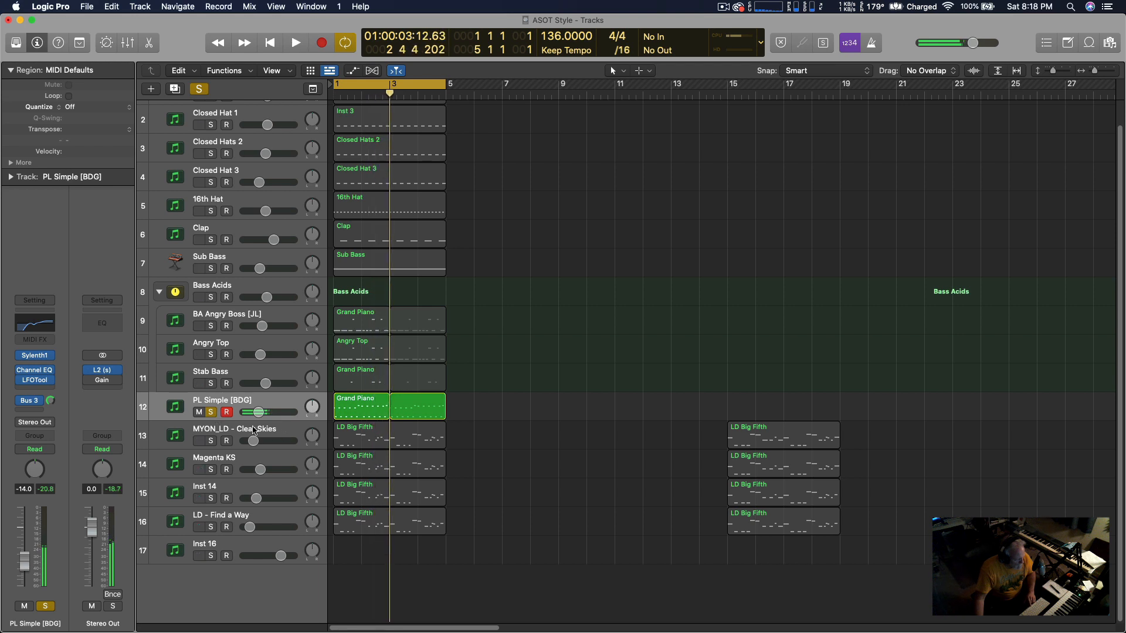
pyautogui.click(211, 412)
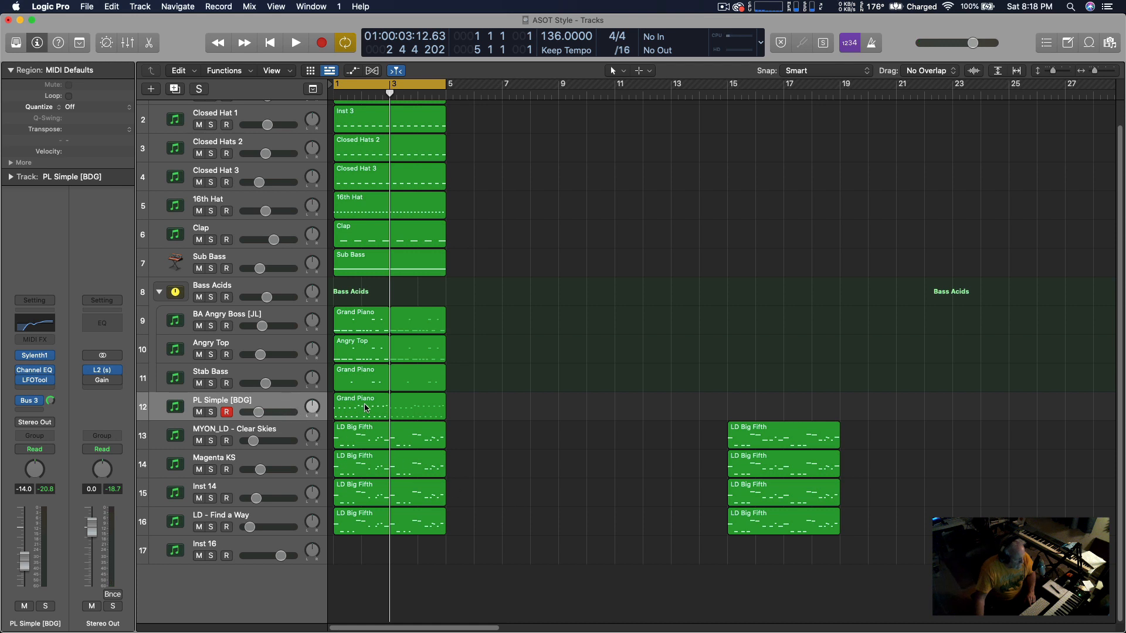
# Rename track 12 to Pluck Arp and name its region after the track.
pyautogui.doubleClick(206, 401)
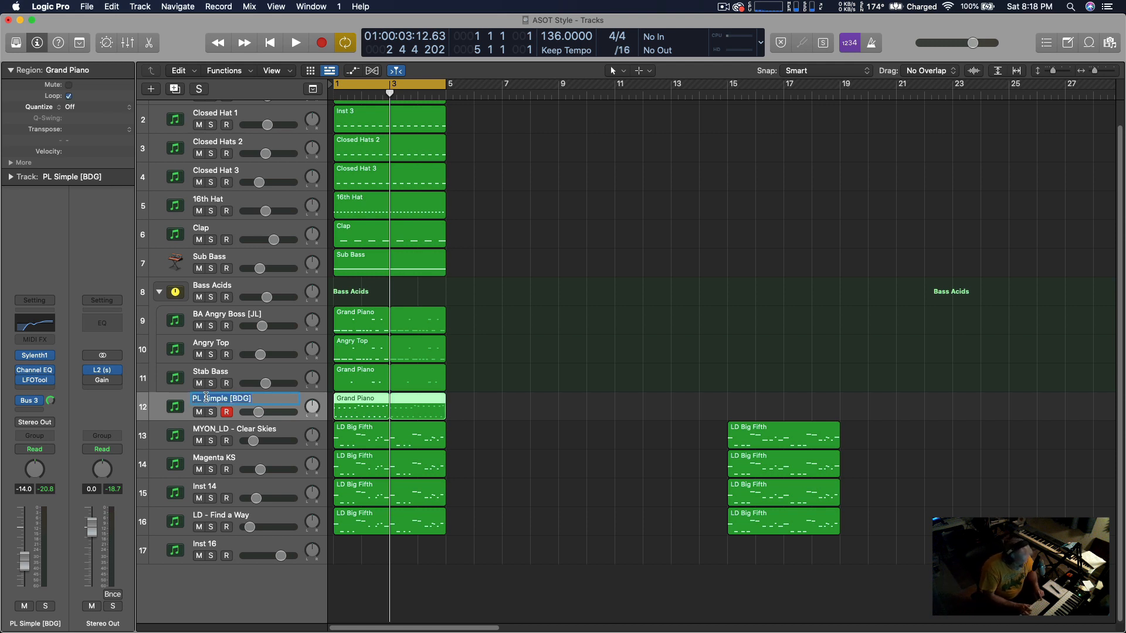
pyautogui.write('Pluc')
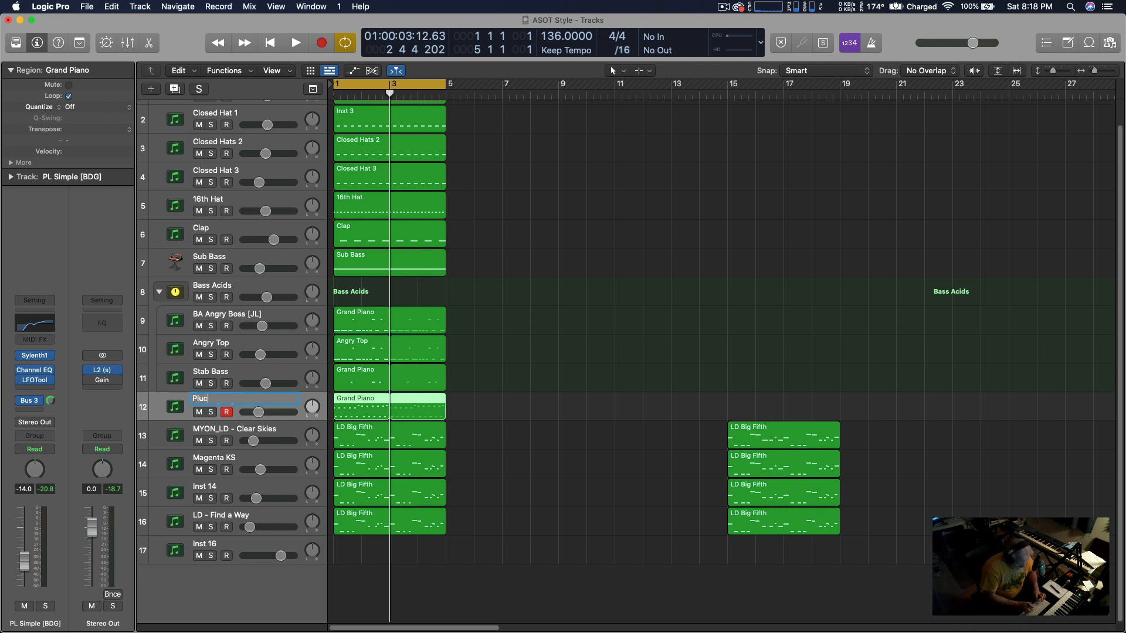
pyautogui.write('k Arp')
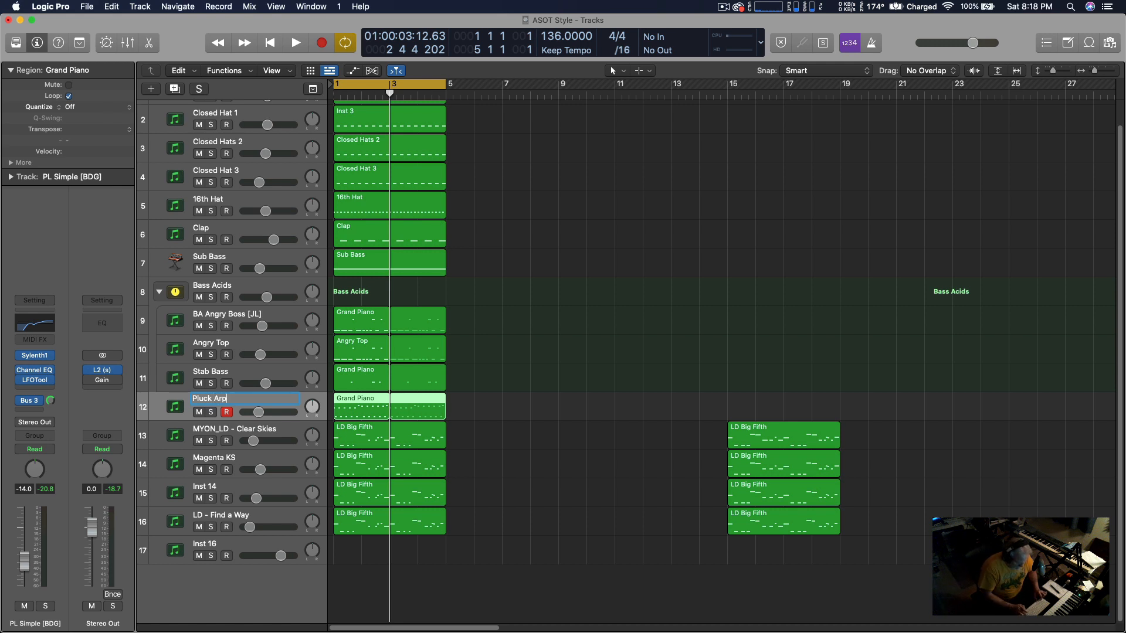
pyautogui.press('Return')
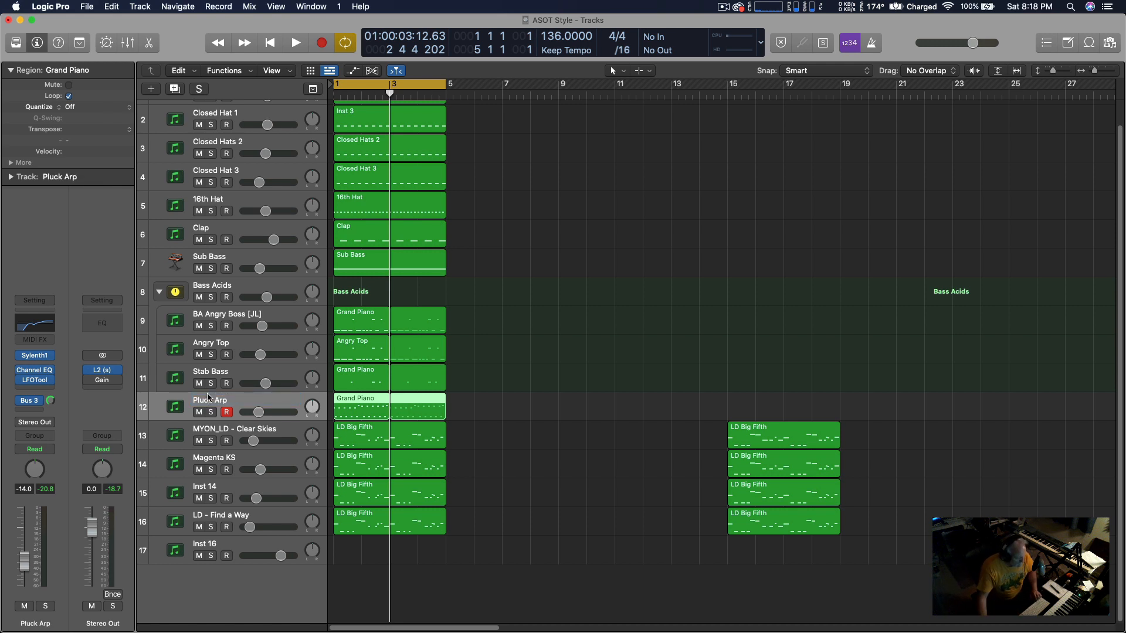
pyautogui.hotkey('shift', 'alt', 'n')
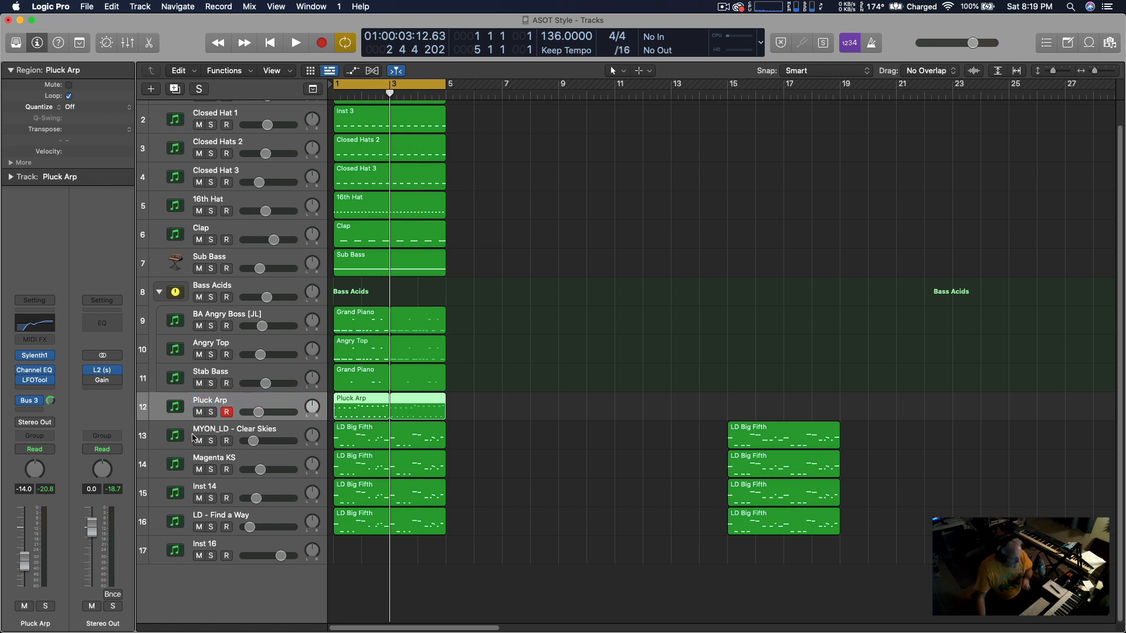
# Solo lead tracks 13 to 16 together and play the looped section.
pyautogui.moveTo(213, 442); pyautogui.dragTo(214, 528)
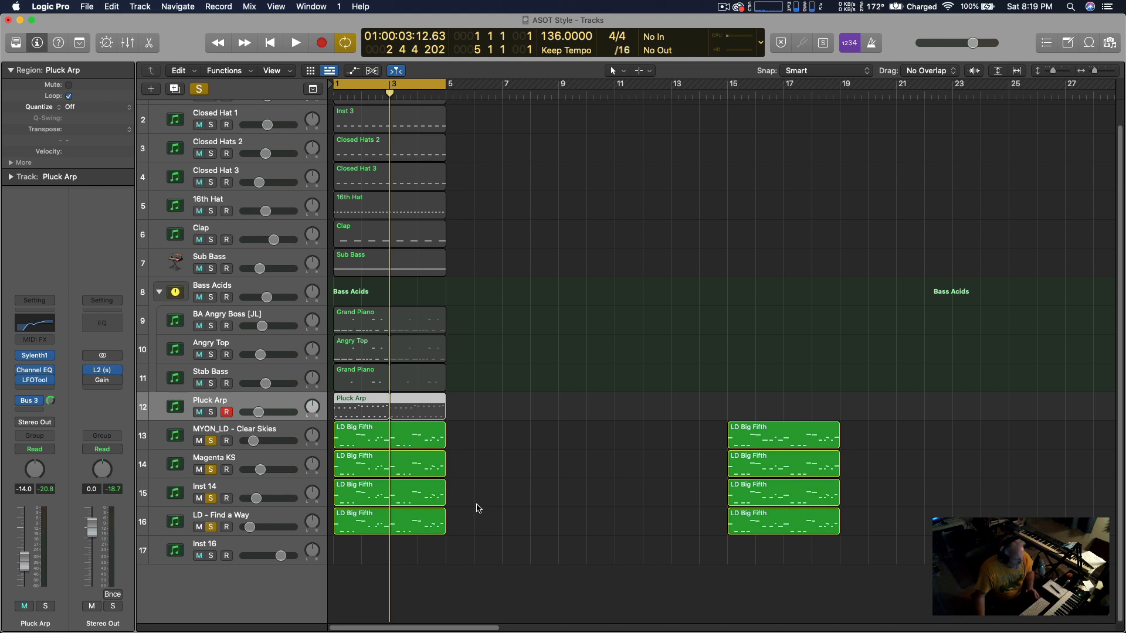
pyautogui.press('space')
pyautogui.press('space')
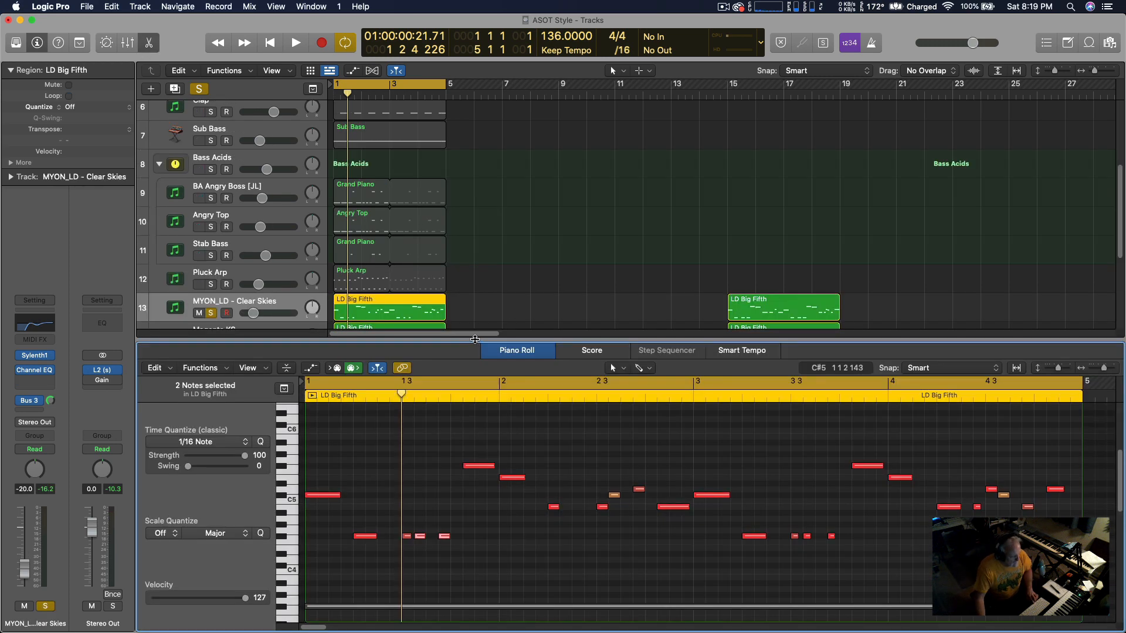
# Examine the notes of the MYON_LD - Clear Skies region at bar 1 in an enlarged Piano Roll during playback, then close the editor.
pyautogui.moveTo(475, 341); pyautogui.dragTo(492, 217)
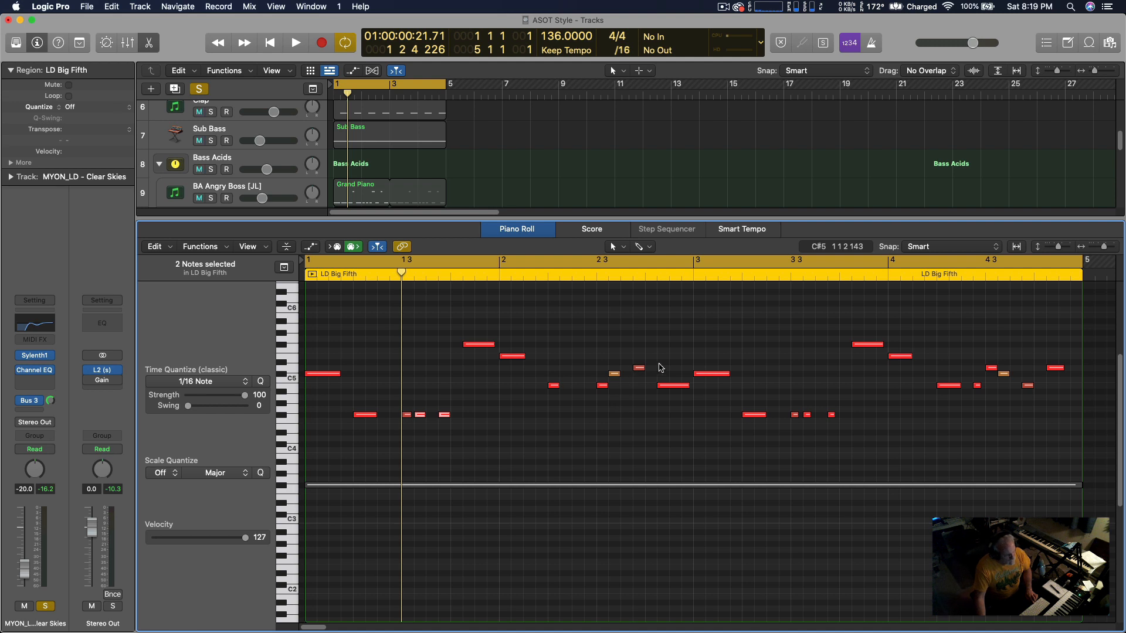
pyautogui.press('space')
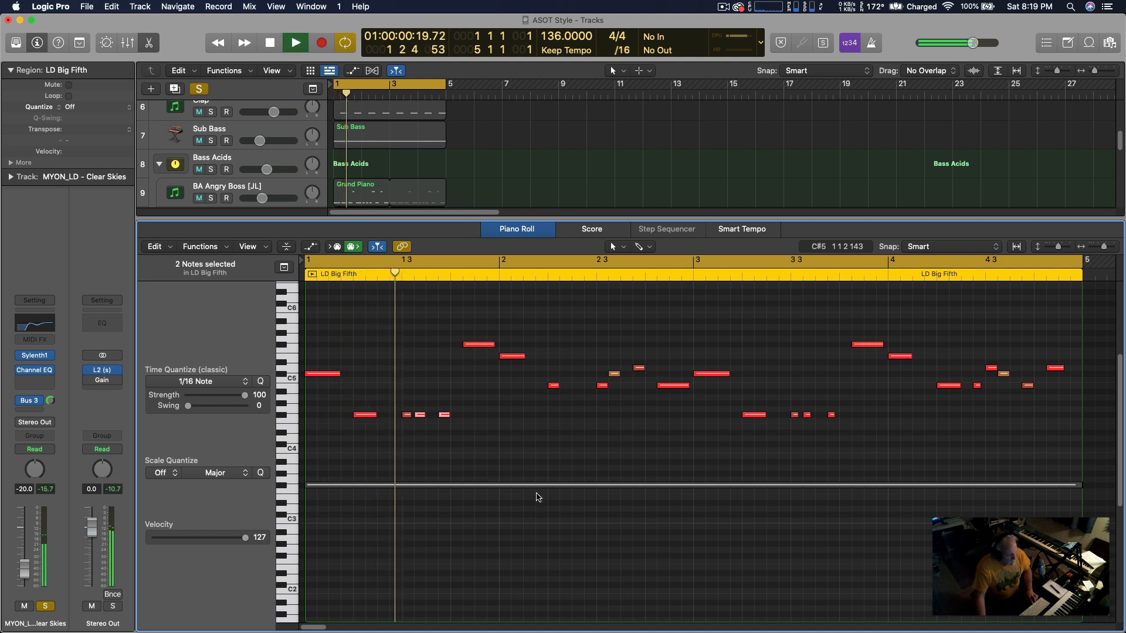
pyautogui.press('space')
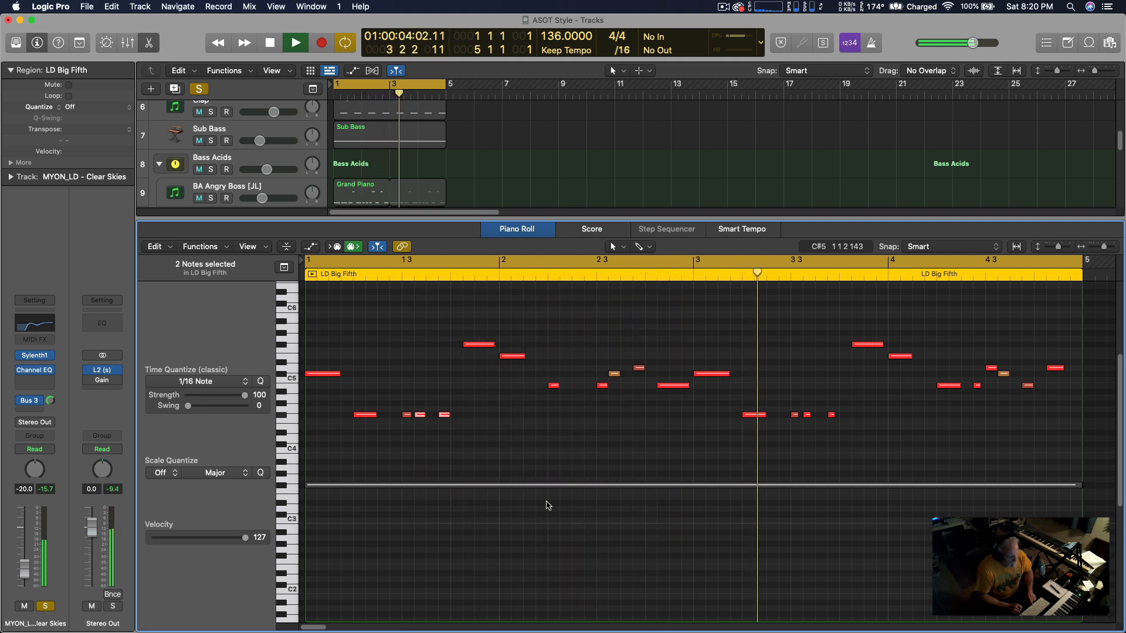
pyautogui.press('space')
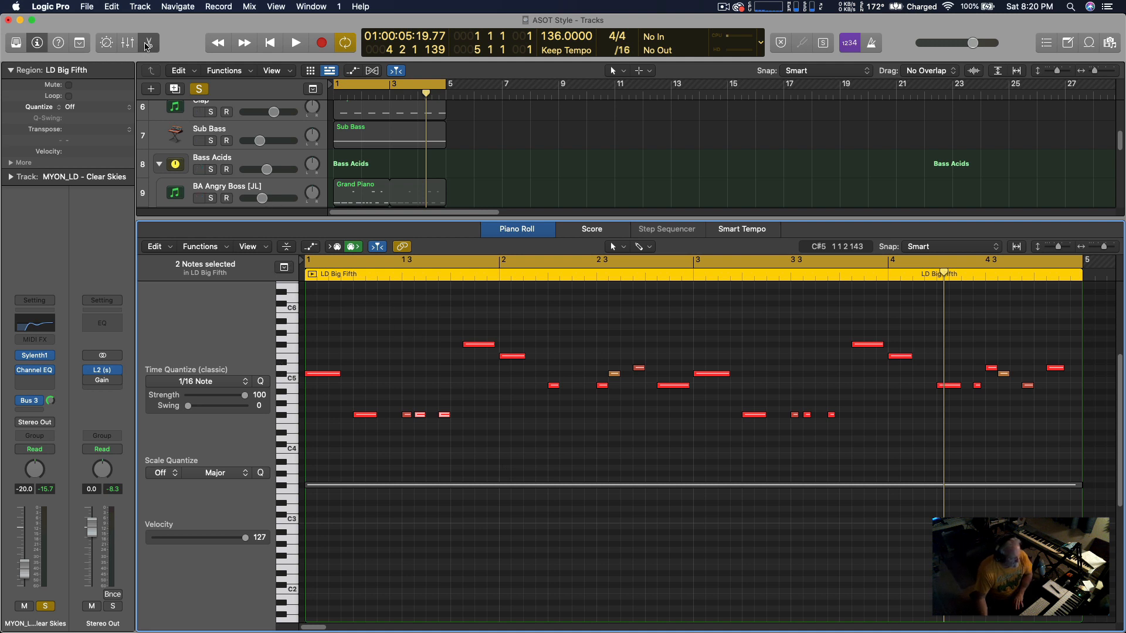
pyautogui.click(149, 43)
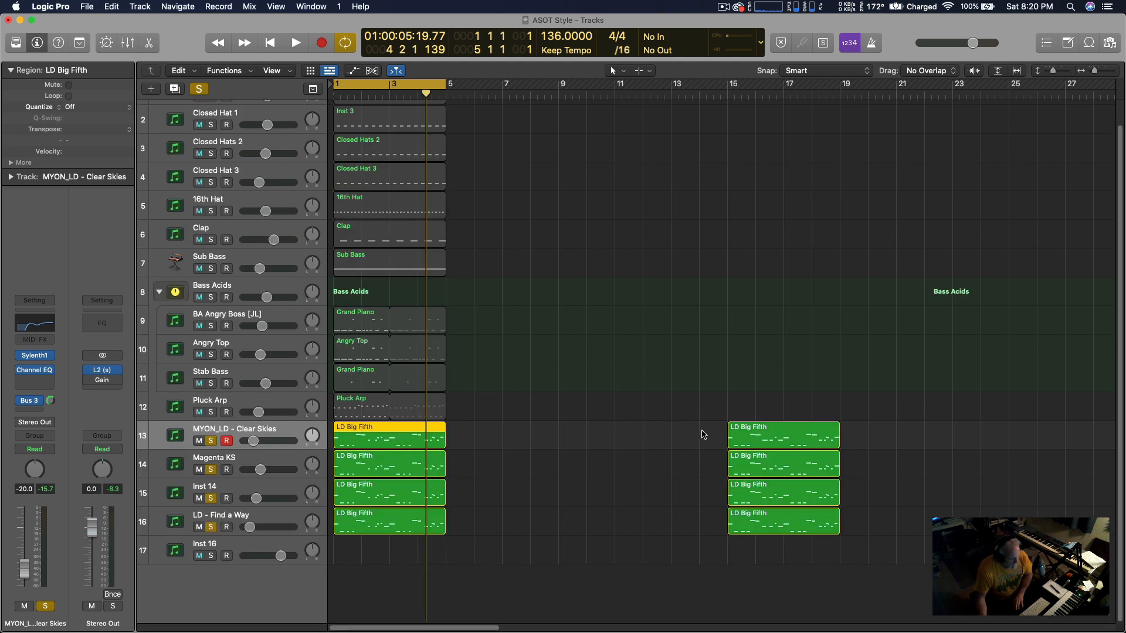
# Set the cycle range to the LD Big Fifth region at bar 15 on track 13 and play it.
pyautogui.click(761, 434)
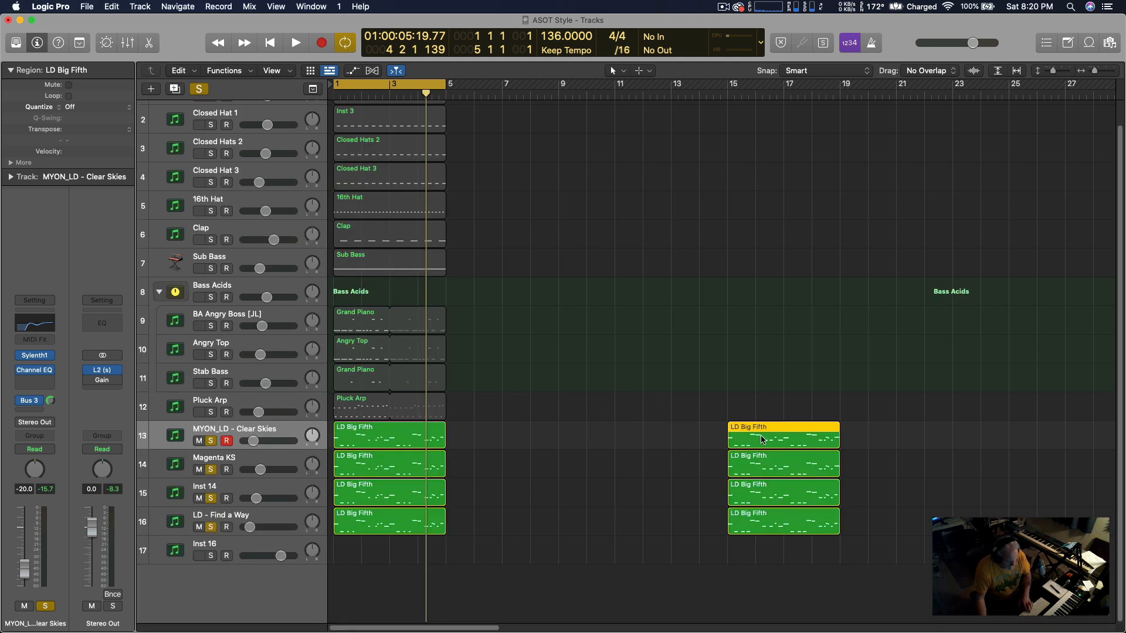
pyautogui.press('super+u')
pyautogui.press('space')
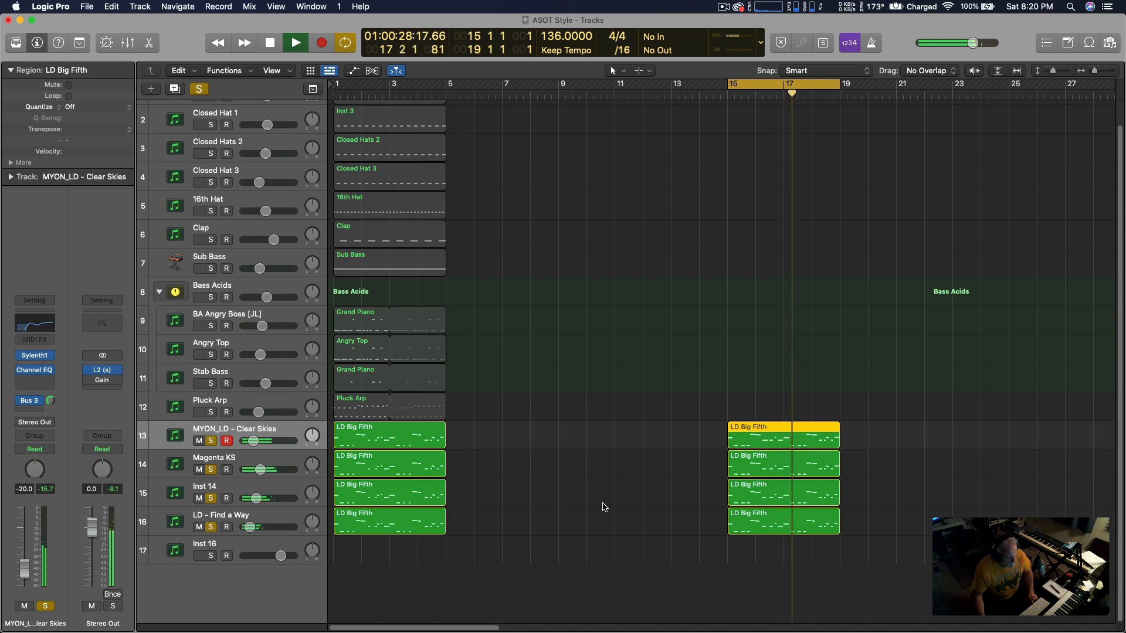
pyautogui.press('space')
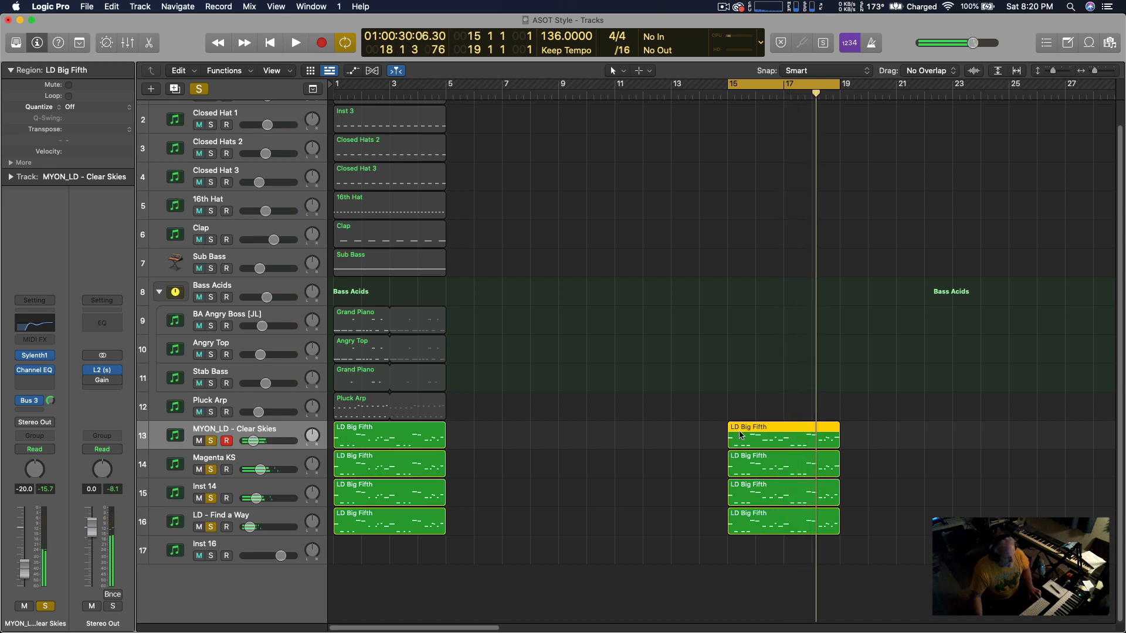
# Show the bar 15 lead region's notes in the Piano Roll and follow them during playback.
pyautogui.press('p')
pyautogui.press('space')
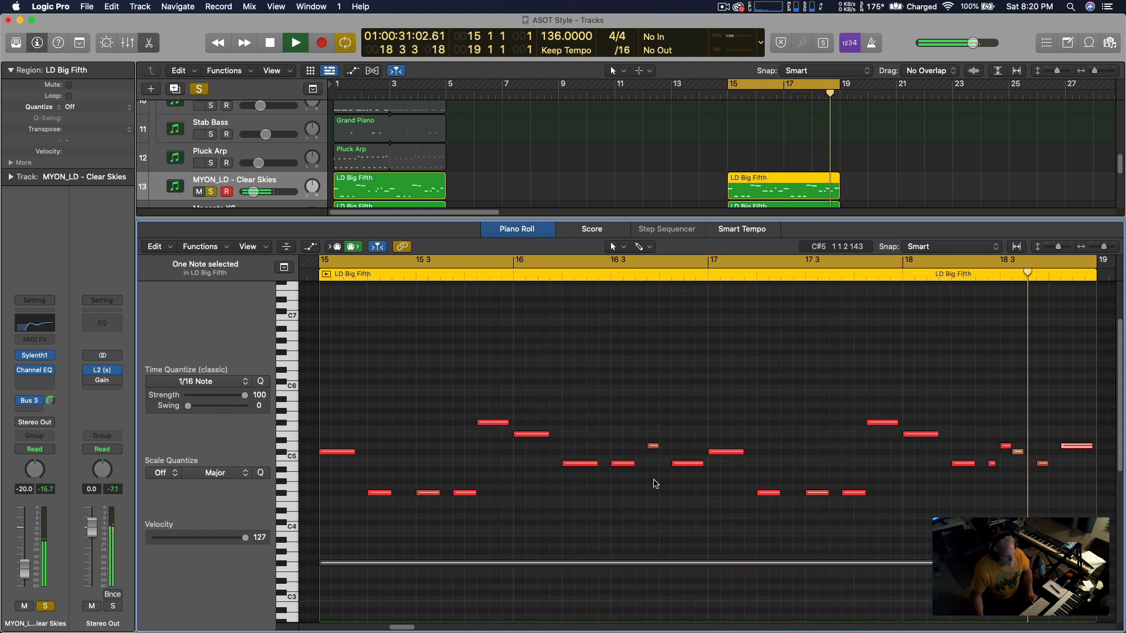
pyautogui.press('space')
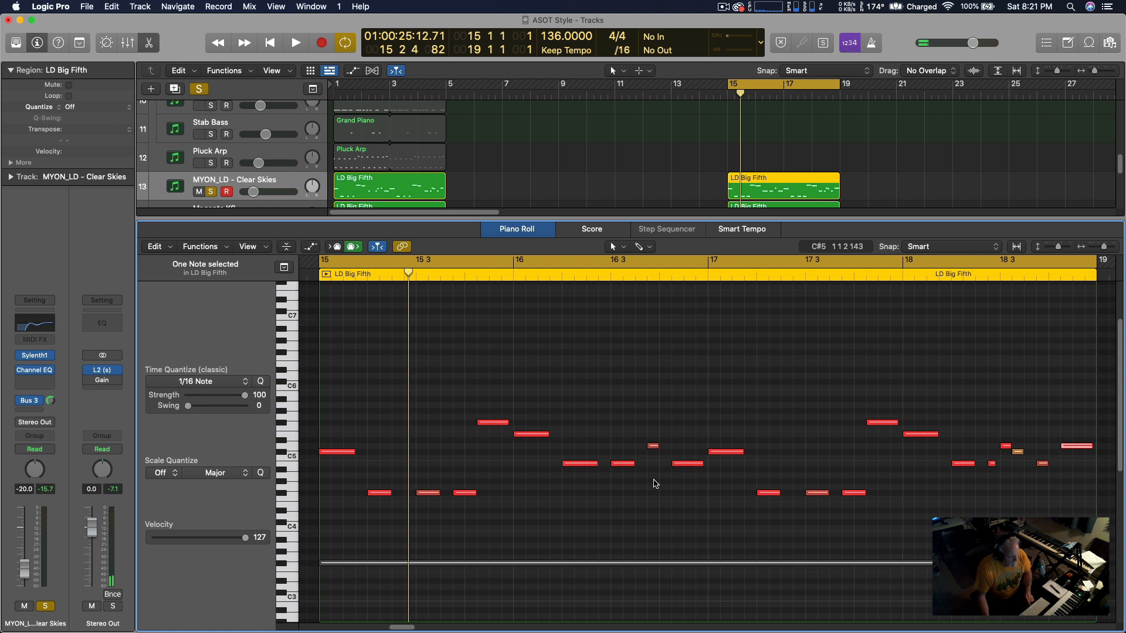
# Compare the notes of track 13's bar 1 and bar 15 regions in the Piano Roll and play the bar 15 version.
pyautogui.click(391, 186)
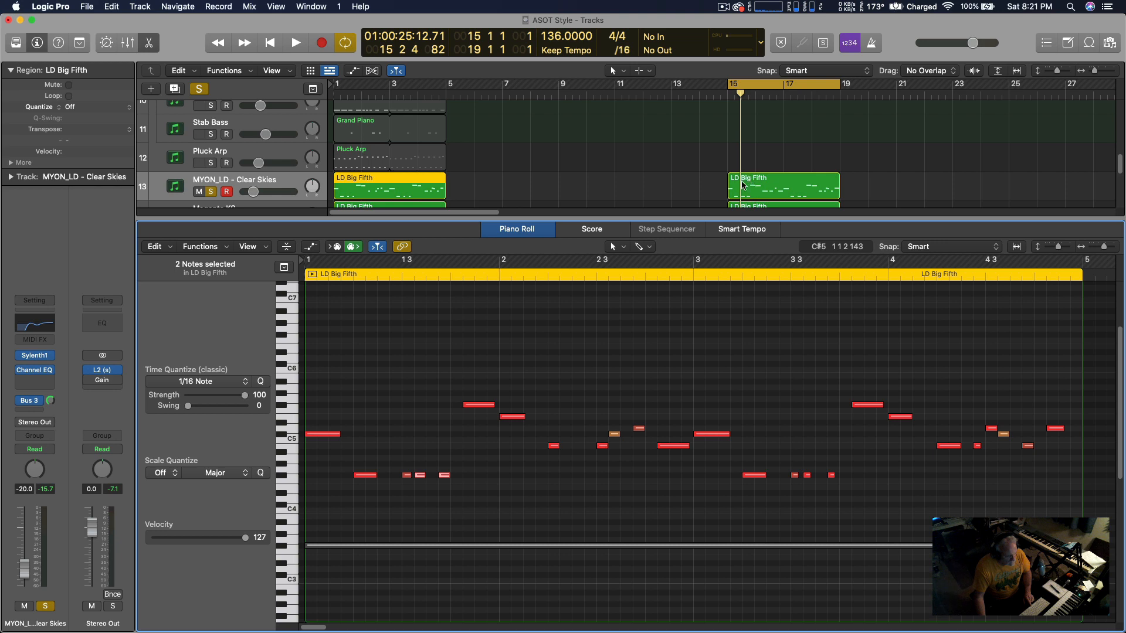
pyautogui.click(763, 189)
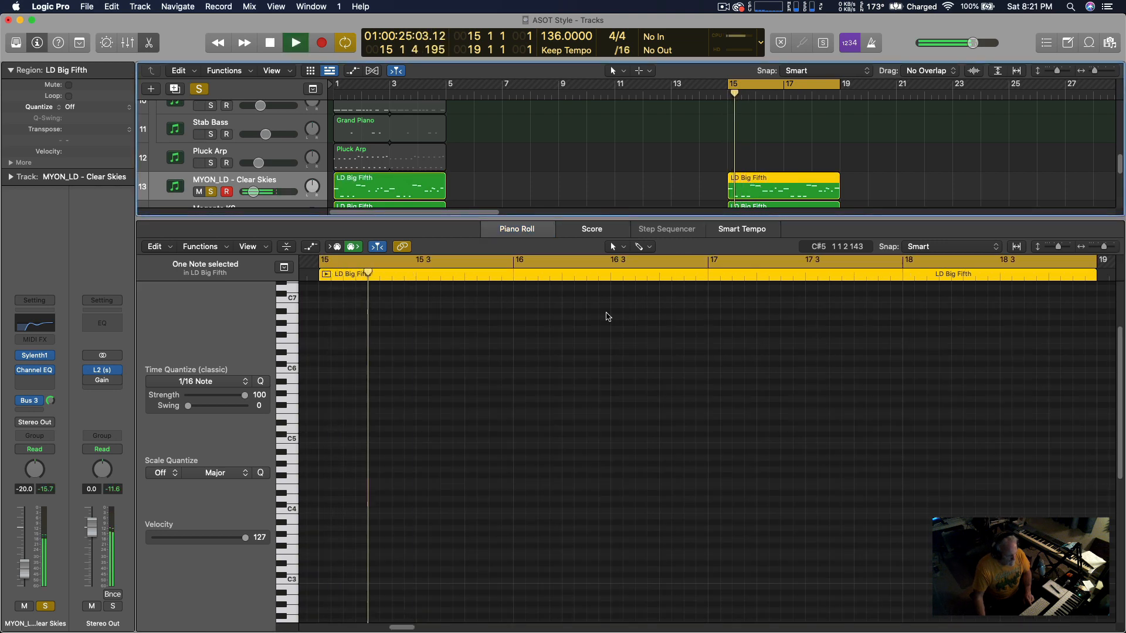
pyautogui.scroll(3, 662, 307)
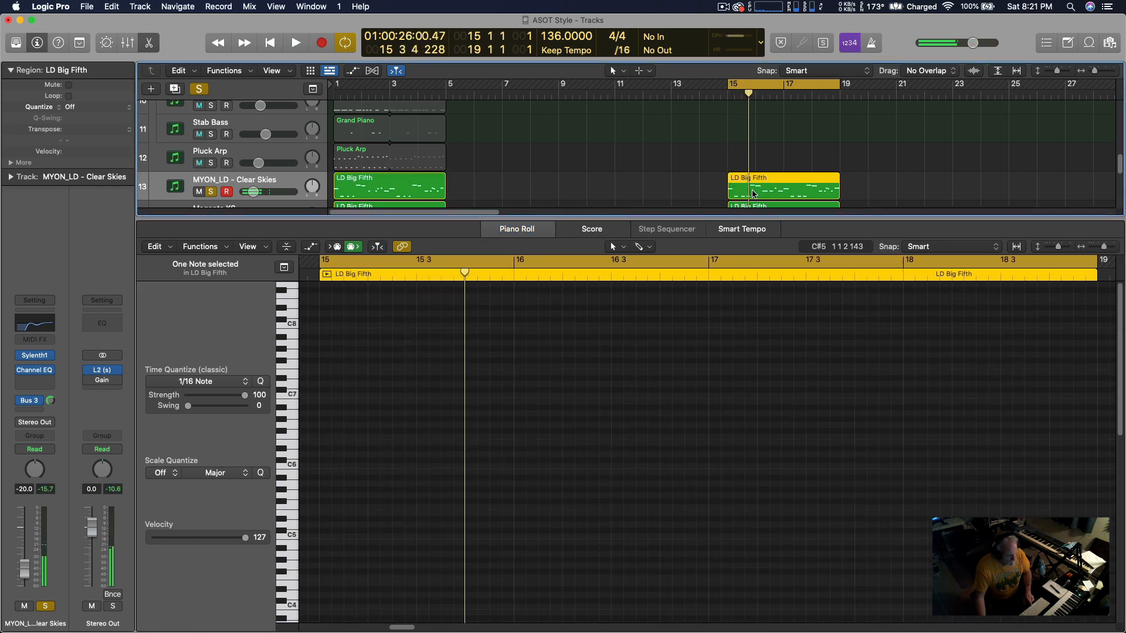
pyautogui.doubleClick(753, 194)
pyautogui.doubleClick(767, 499)
pyautogui.press('space')
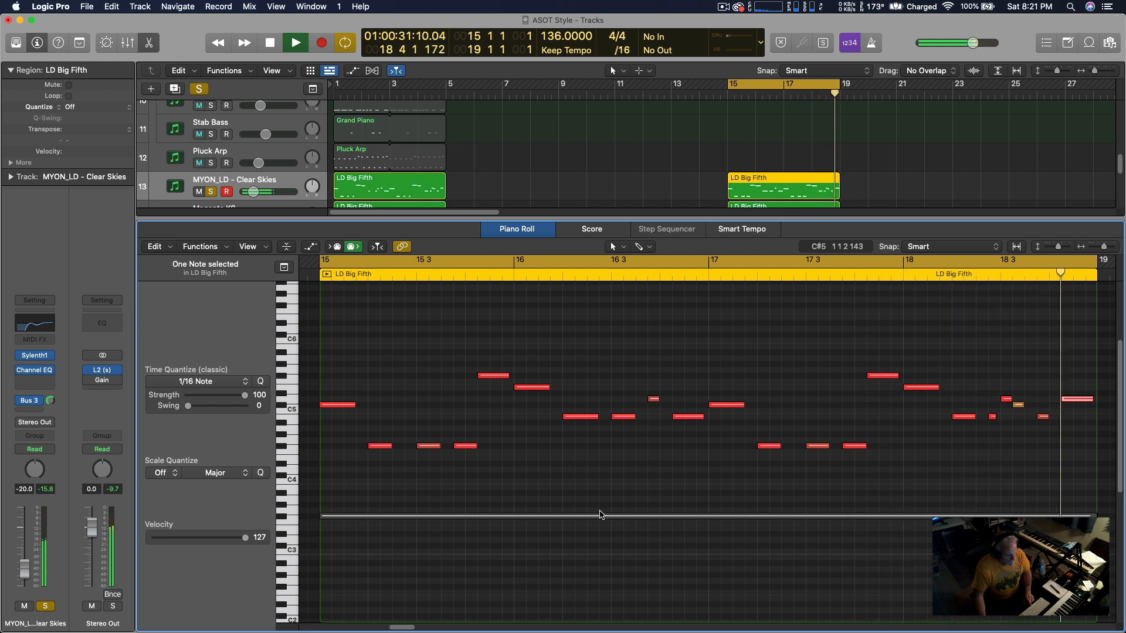
pyautogui.press('space')
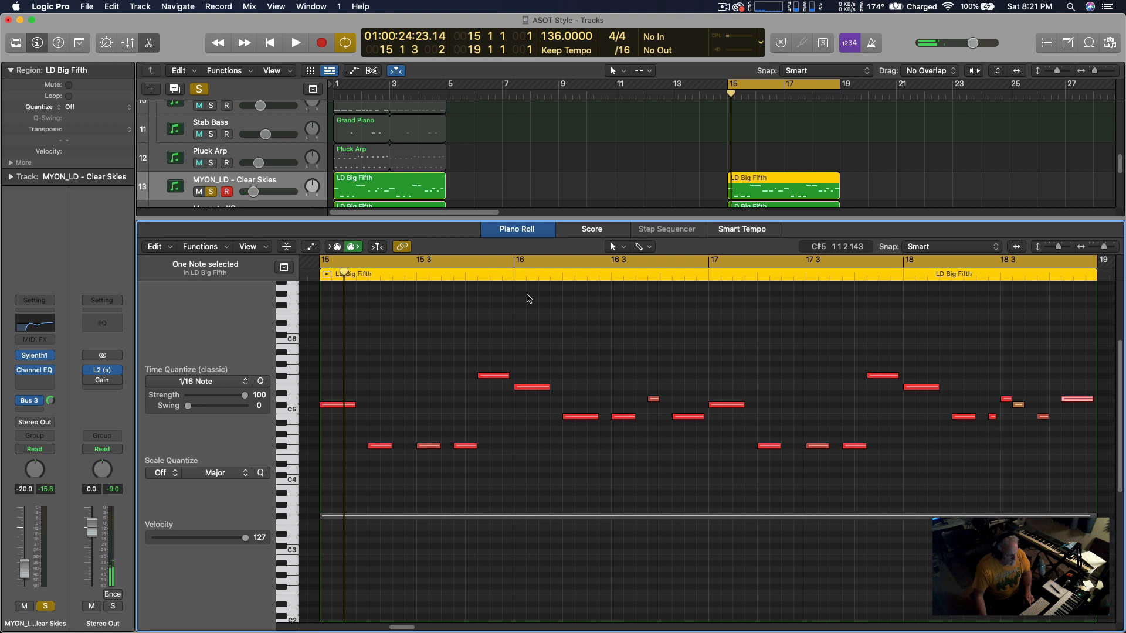
# Select the bar 1 region on track 13 and briefly run playback of the bar 15 cycle.
pyautogui.click(402, 188)
pyautogui.press('space')
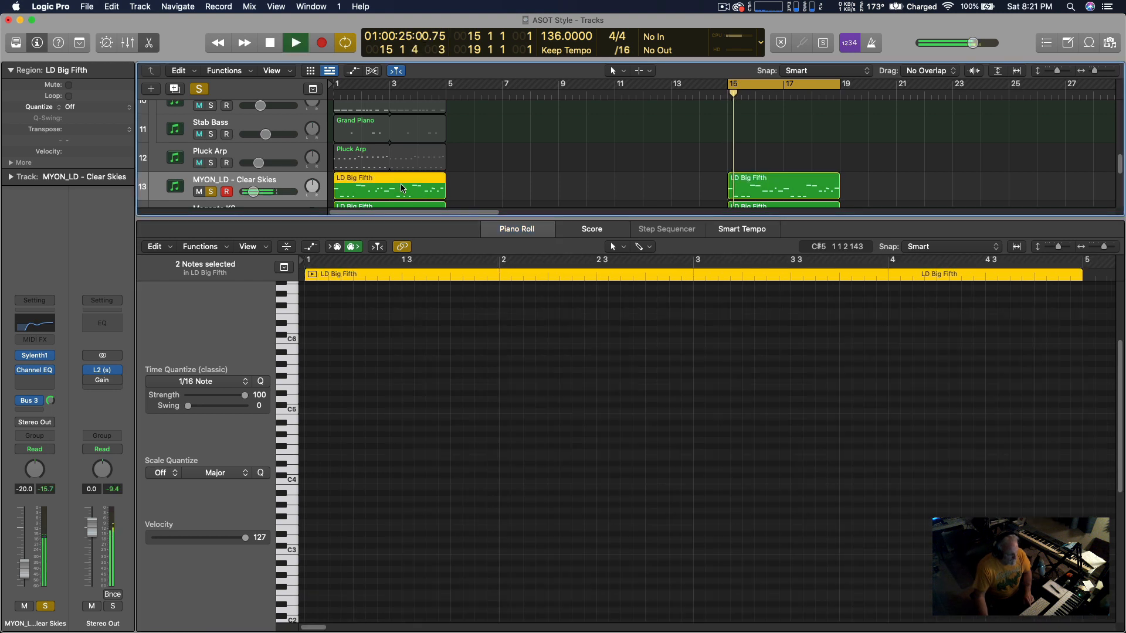
pyautogui.press('space')
# Shrink the Piano Roll to reveal the lead tracks and copy track 13's bar 1 region to bar 5.
pyautogui.moveTo(454, 217); pyautogui.dragTo(440, 445)
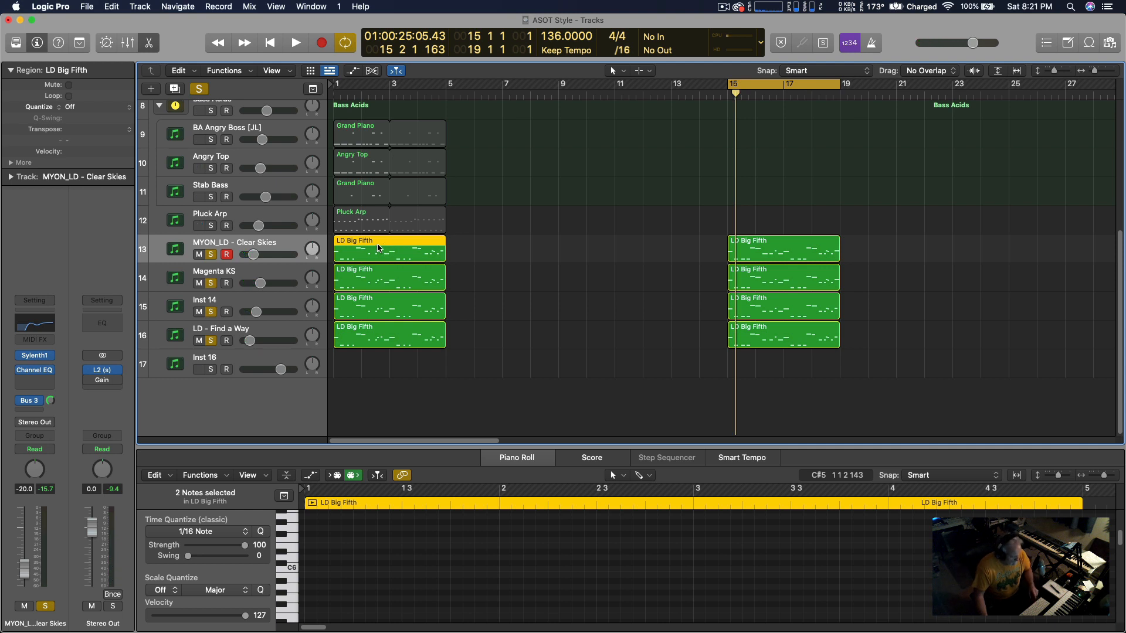
pyautogui.moveTo(379, 248); pyautogui.dragTo(498, 255)
pyautogui.click(379, 248)
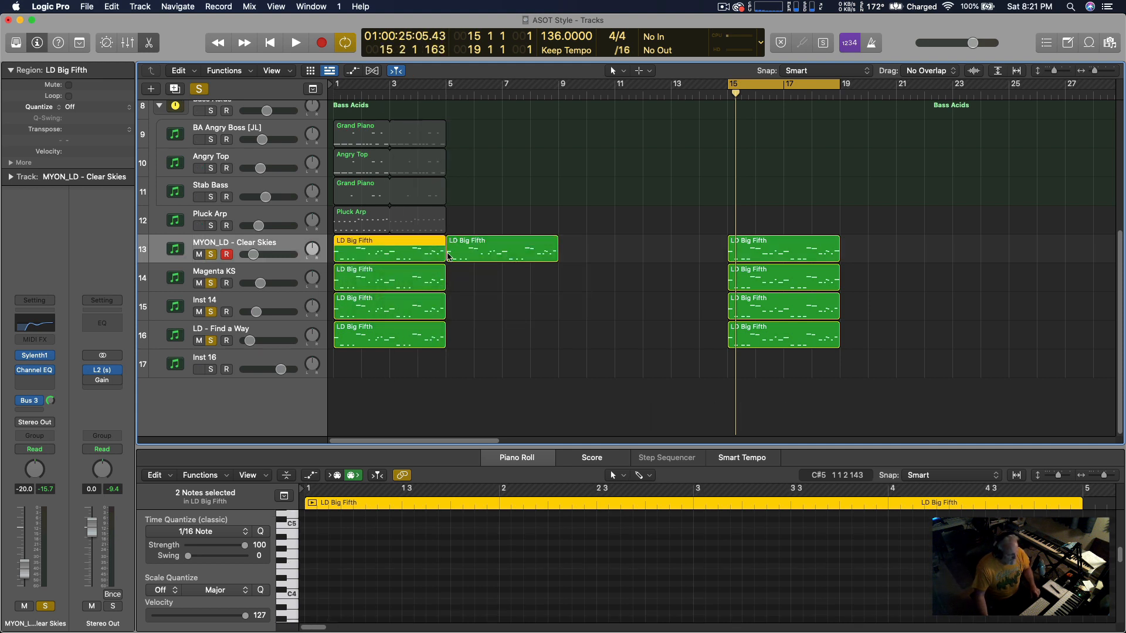
# Select the original bar 1 region on the MYON_LD - Clear Skies track and reopen its notes in the Piano Roll.
pyautogui.click(494, 251)
pyautogui.click(378, 249)
pyautogui.press('e')
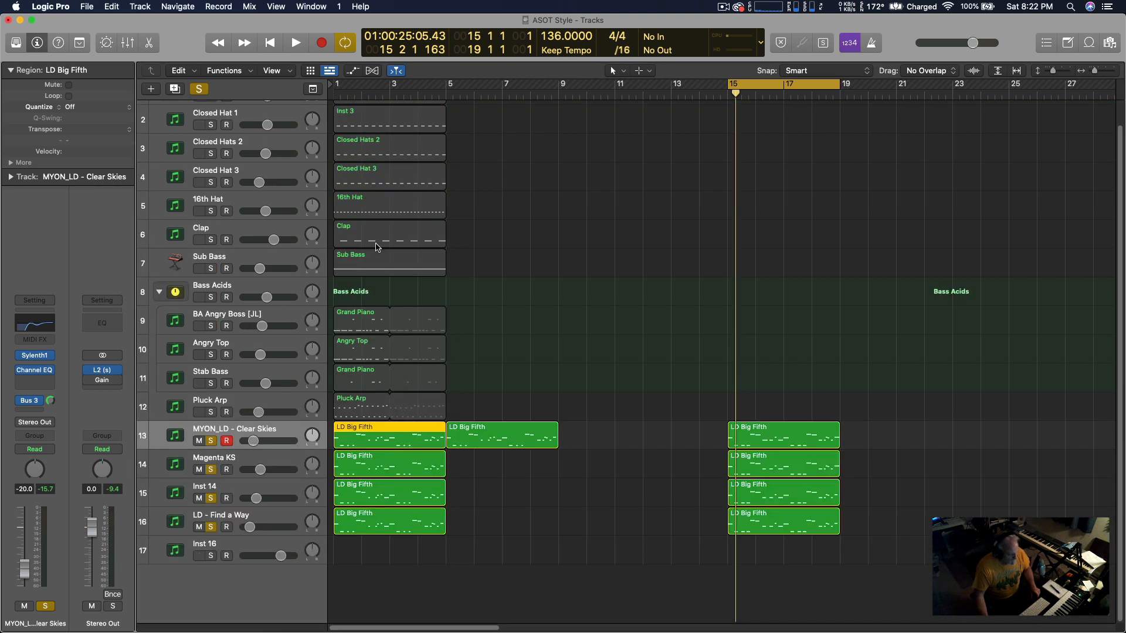
pyautogui.press('e')
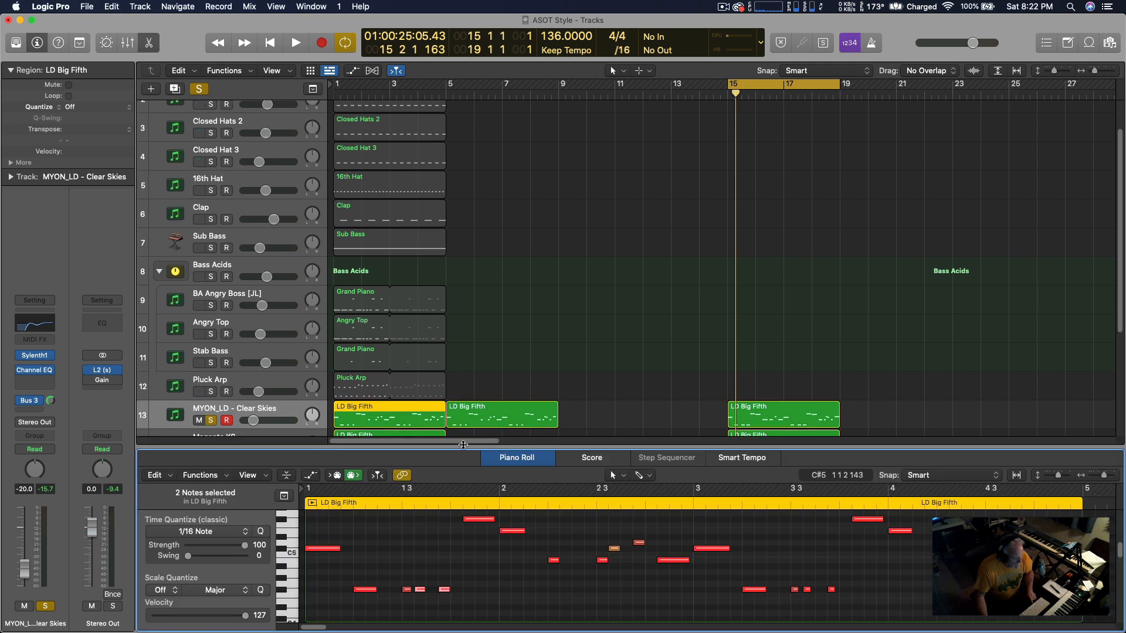
# Enlarge the Piano Roll, bring track 13 back into view, set the cycle range to its bar 1 region and play it.
pyautogui.moveTo(463, 447); pyautogui.dragTo(460, 308)
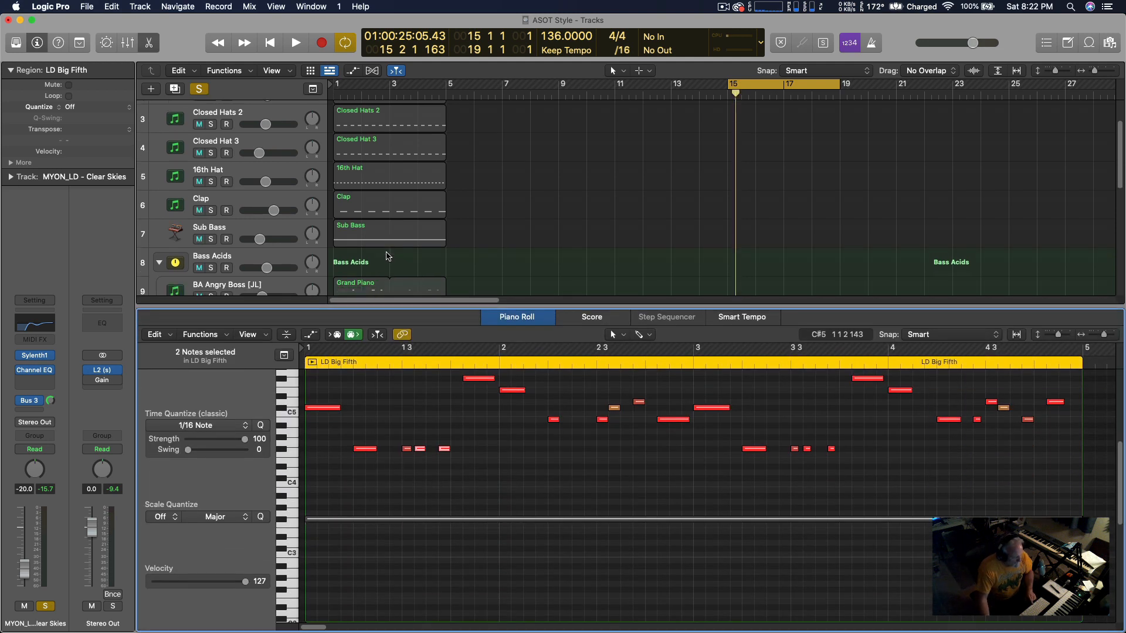
pyautogui.scroll(-5, 392, 256)
pyautogui.press('u')
pyautogui.press('space')
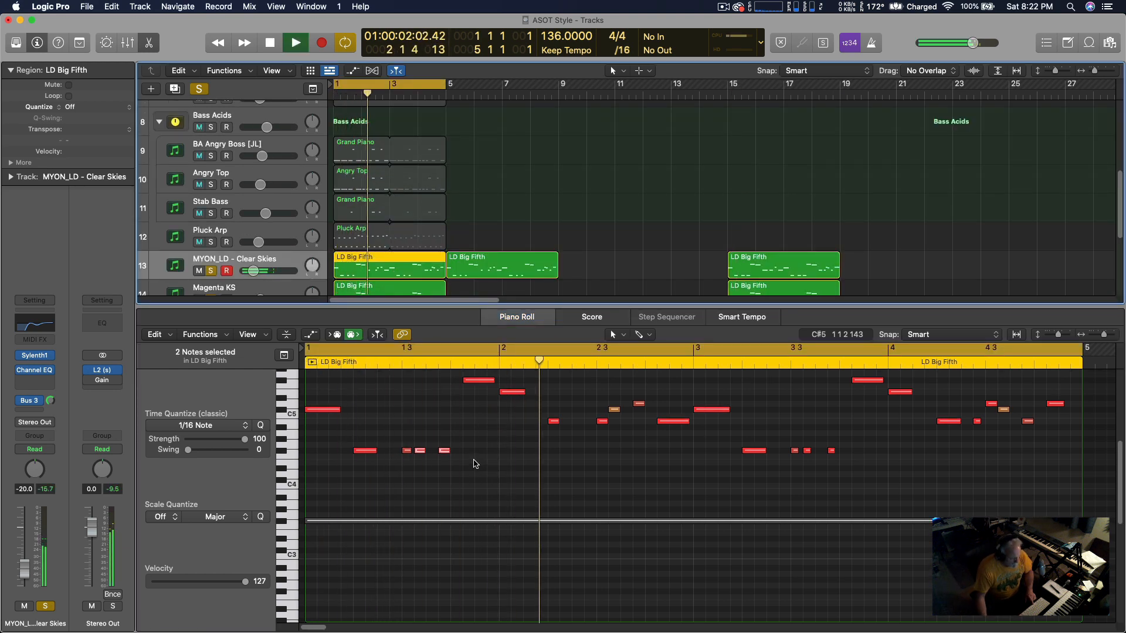
# Delete the last two short F#4 notes in bar 1 and lengthen the two remaining F#4 notes.
pyautogui.scroll(5, 449, 487)
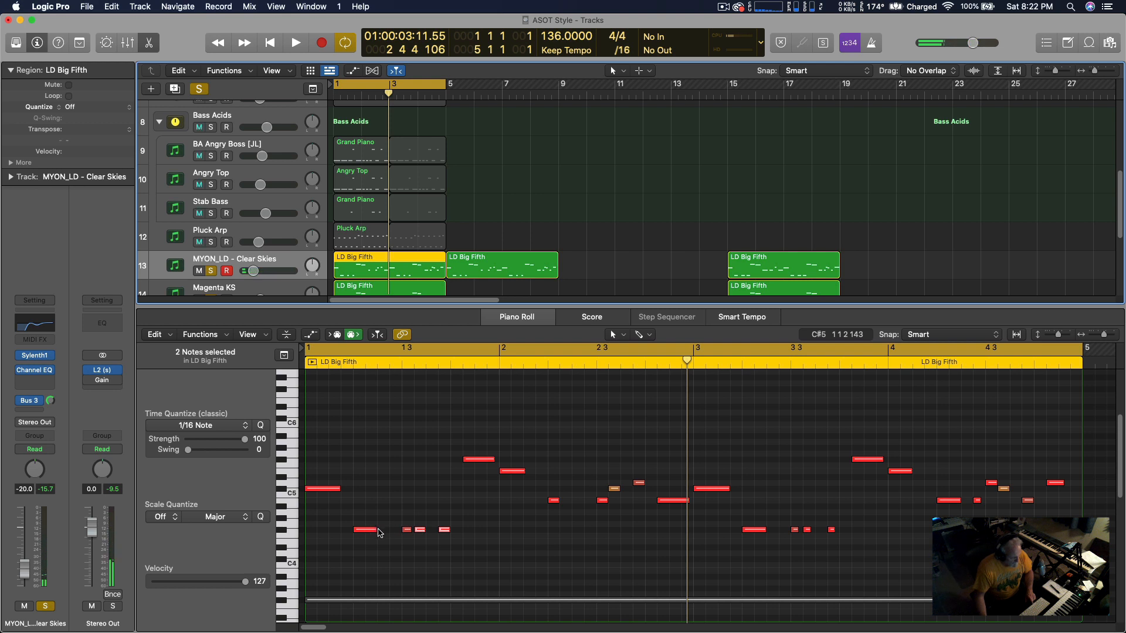
pyautogui.moveTo(418, 509); pyautogui.dragTo(470, 553)
pyautogui.press('Delete')
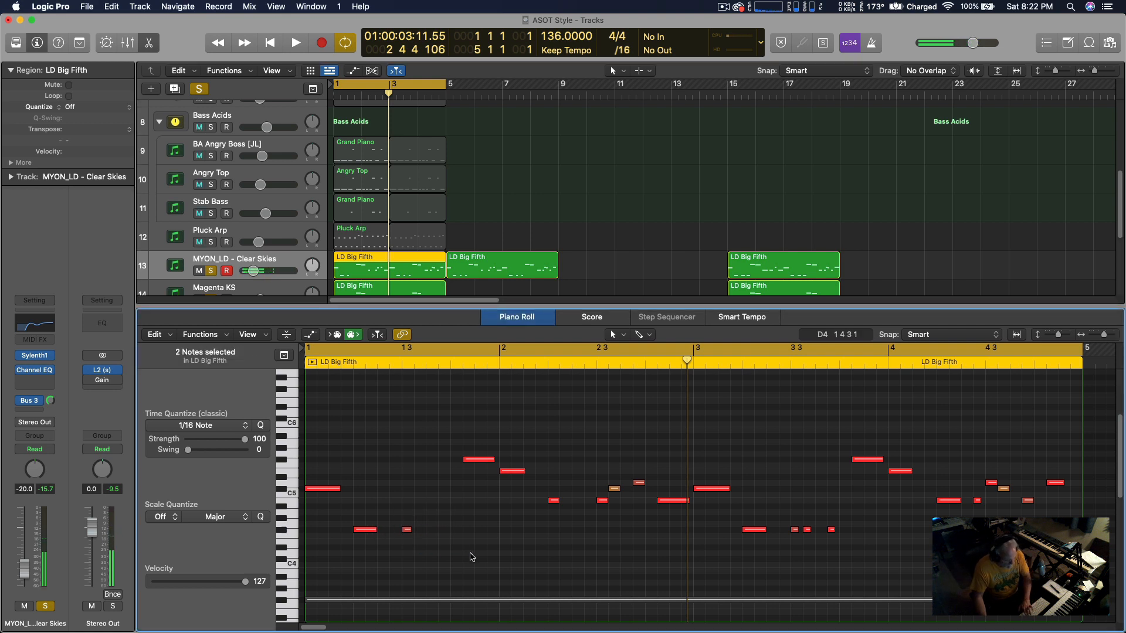
pyautogui.moveTo(409, 530)
pyautogui.mouseDown()
pyautogui.moveTo(437, 530)
pyautogui.moveTo(379, 530)
pyautogui.moveTo(394, 529)
pyautogui.mouseUp()
# Solo only the MYON_LD - Clear Skies track and play the opening of the edited melody several times.
pyautogui.click(200, 88)
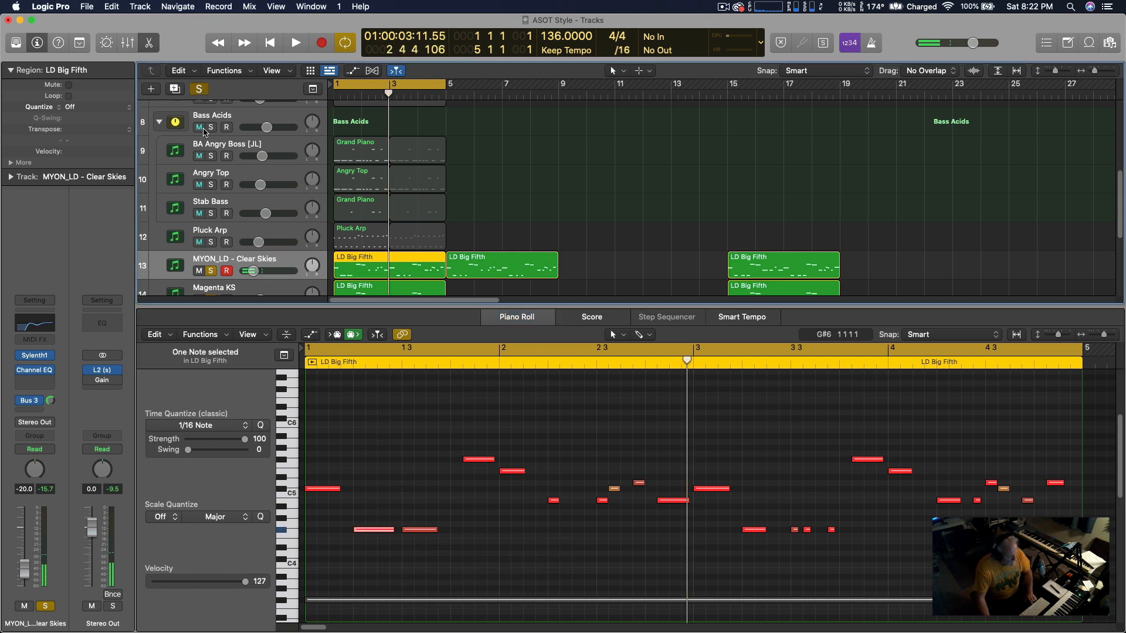
pyautogui.click(211, 271)
pyautogui.press('space')
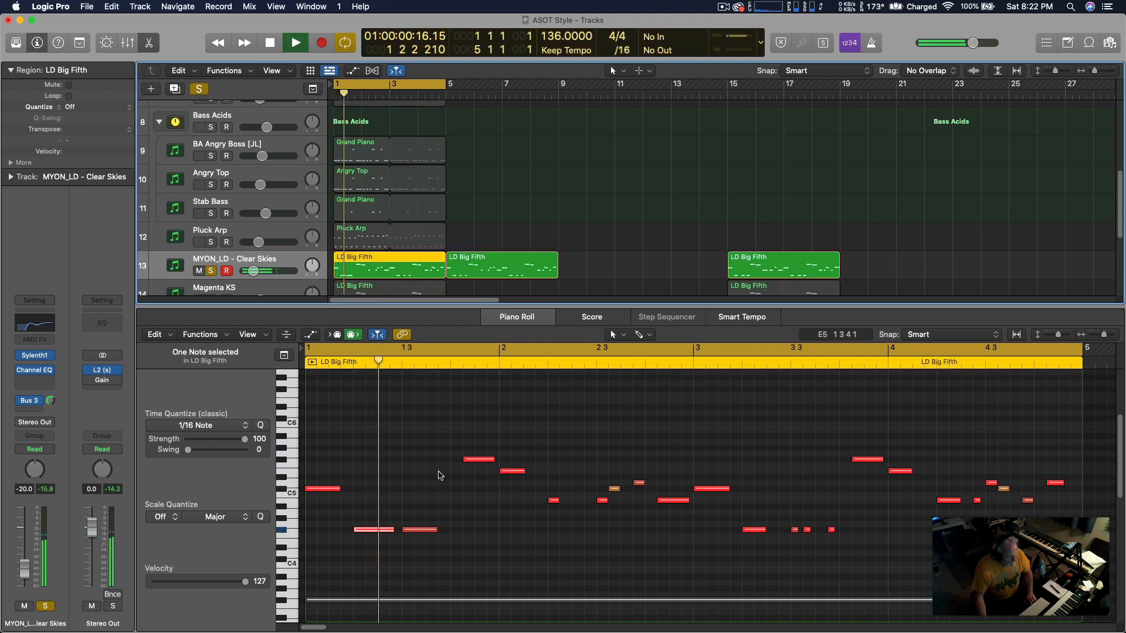
pyautogui.press('space')
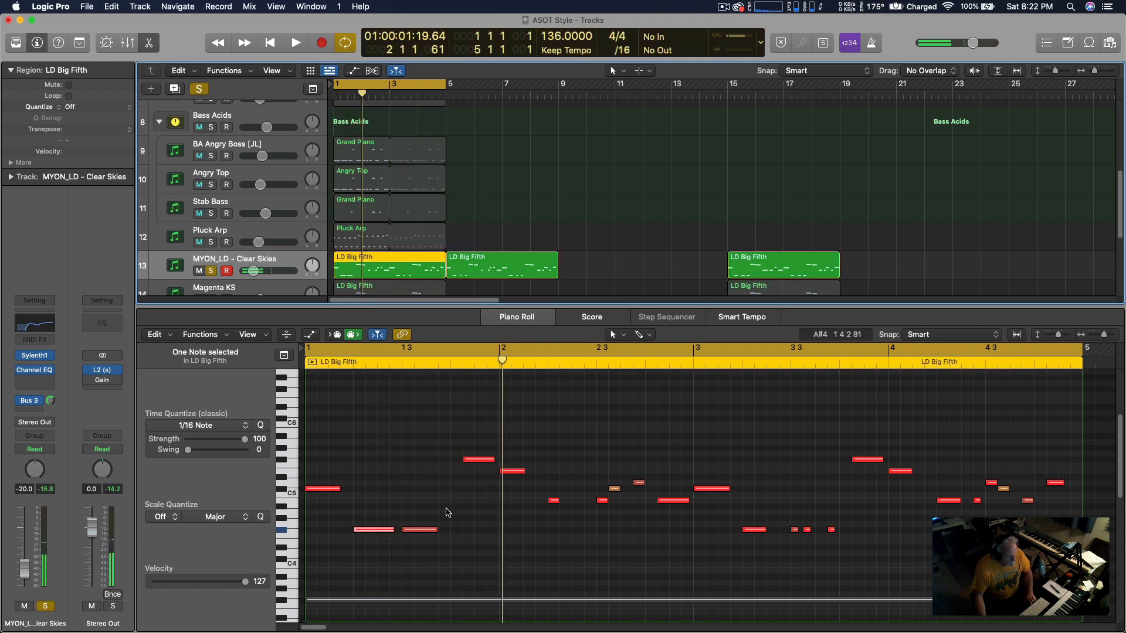
pyautogui.press('space')
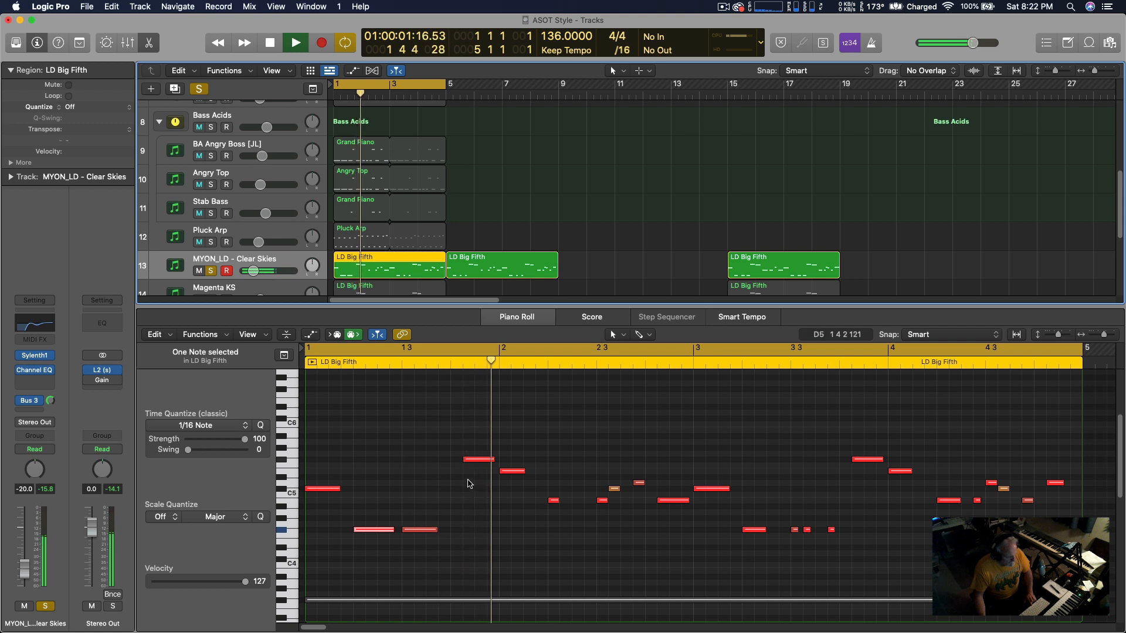
pyautogui.press('space')
pyautogui.press('space')
pyautogui.press('space')
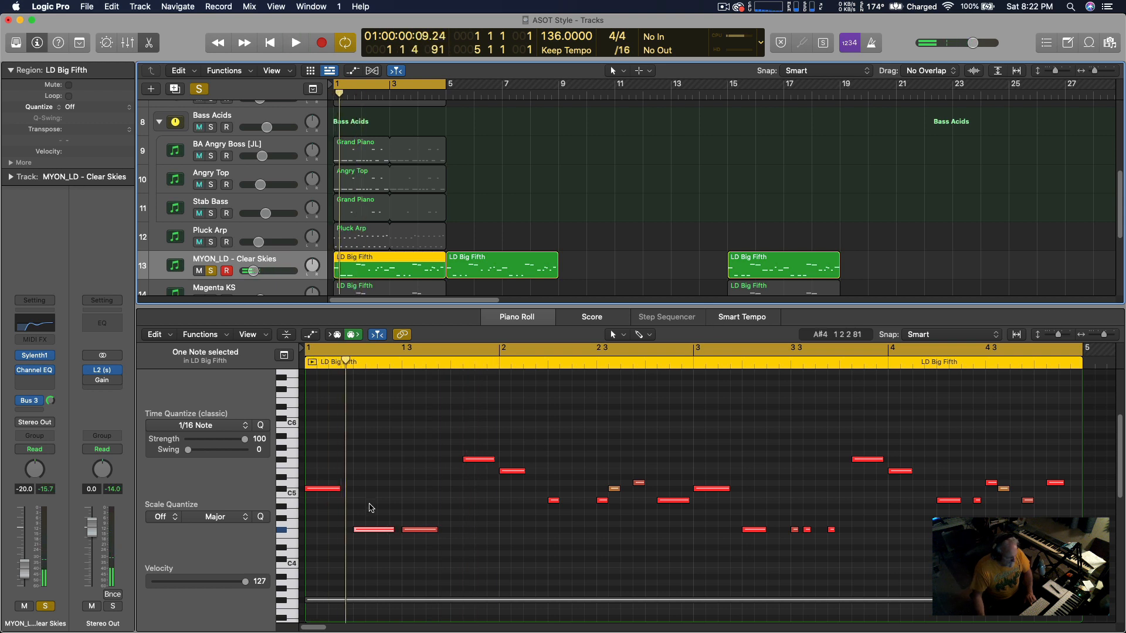
# Shorten the two F#4 notes in bar 1, add a third copy starting a sixteenth before beat 4, and play the phrase.
pyautogui.moveTo(369, 507); pyautogui.dragTo(381, 530)
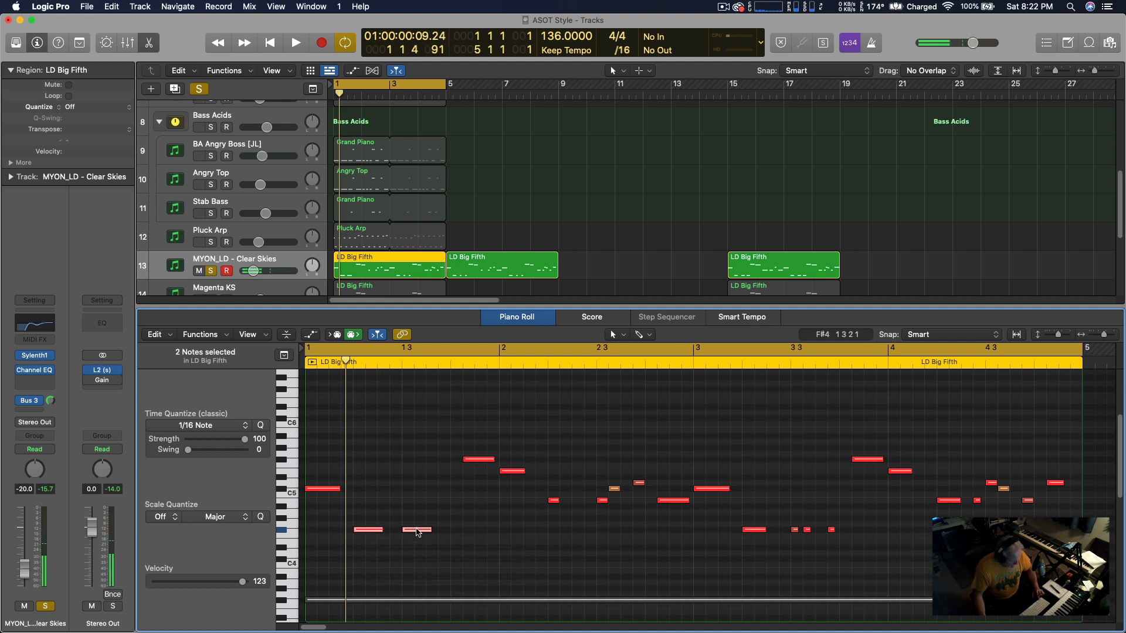
pyautogui.click(417, 531)
pyautogui.moveTo(415, 531); pyautogui.dragTo(466, 533)
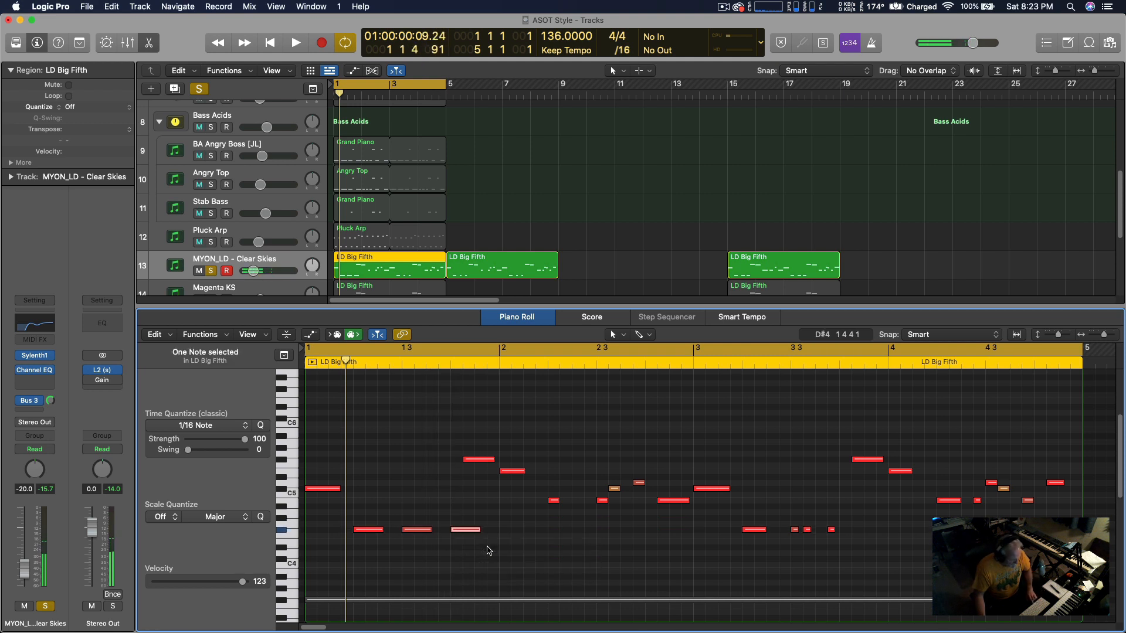
pyautogui.press('space')
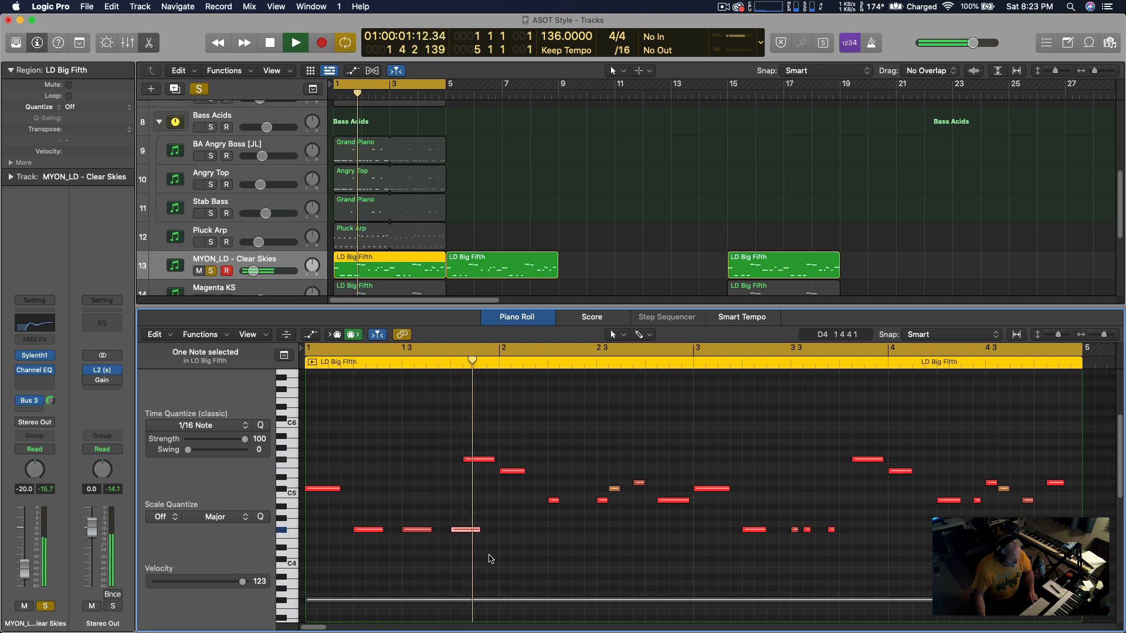
pyautogui.moveTo(454, 532); pyautogui.dragTo(442, 532)
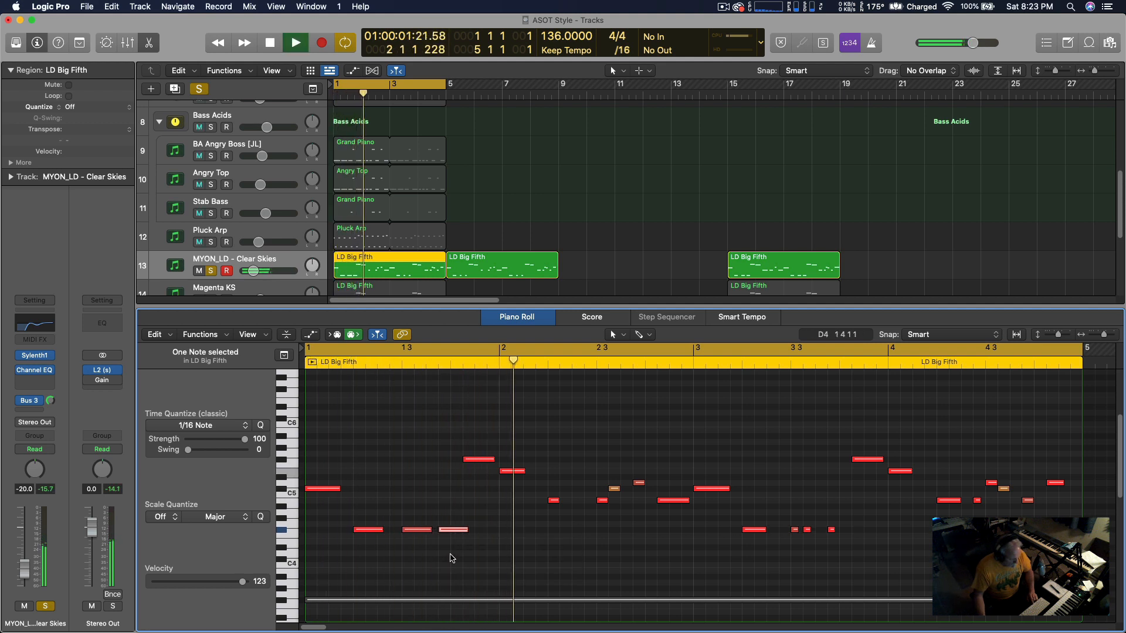
pyautogui.press('space')
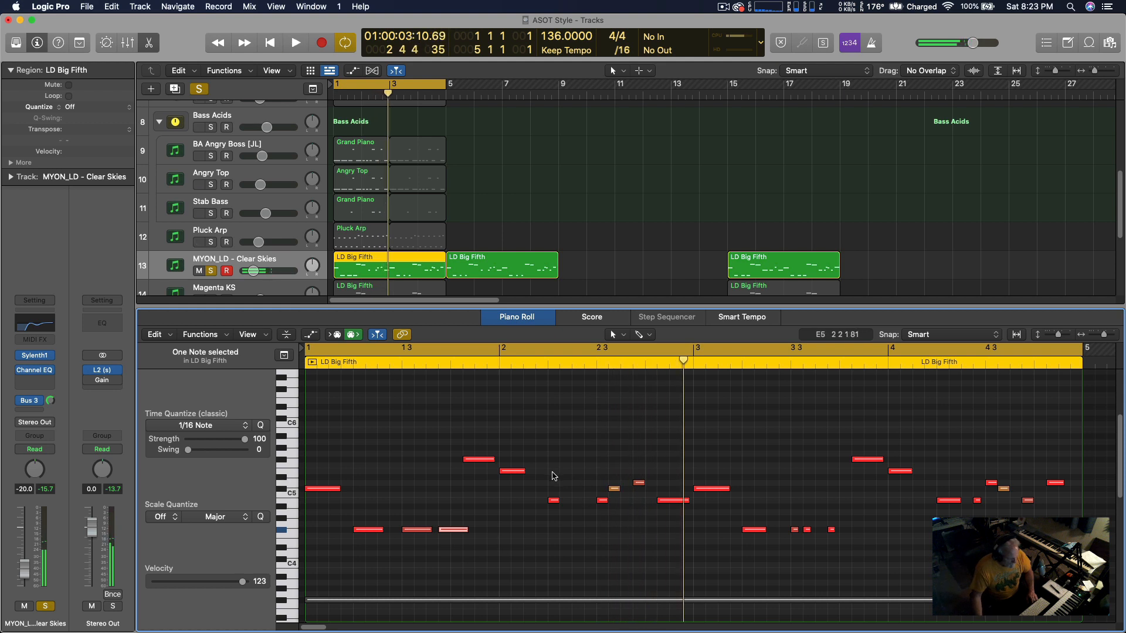
# Remove the short C#5 note in bar 2, lengthen the two short B4 notes and the D5 note, and play the melody.
pyautogui.moveTo(556, 499); pyautogui.dragTo(656, 483)
pyautogui.press('space')
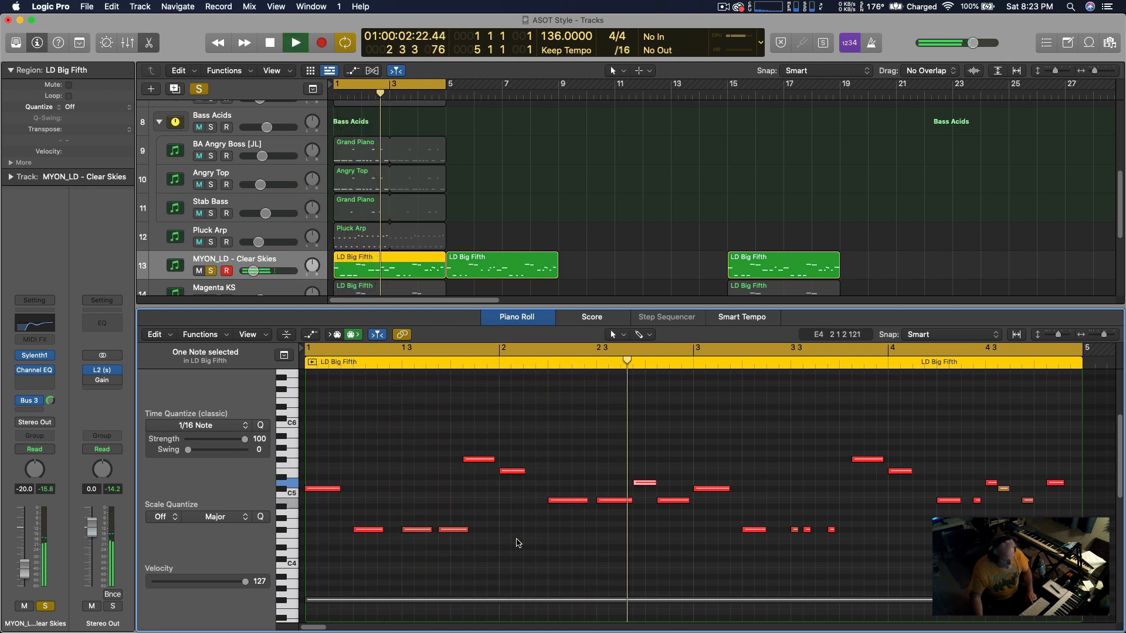
pyautogui.press('space')
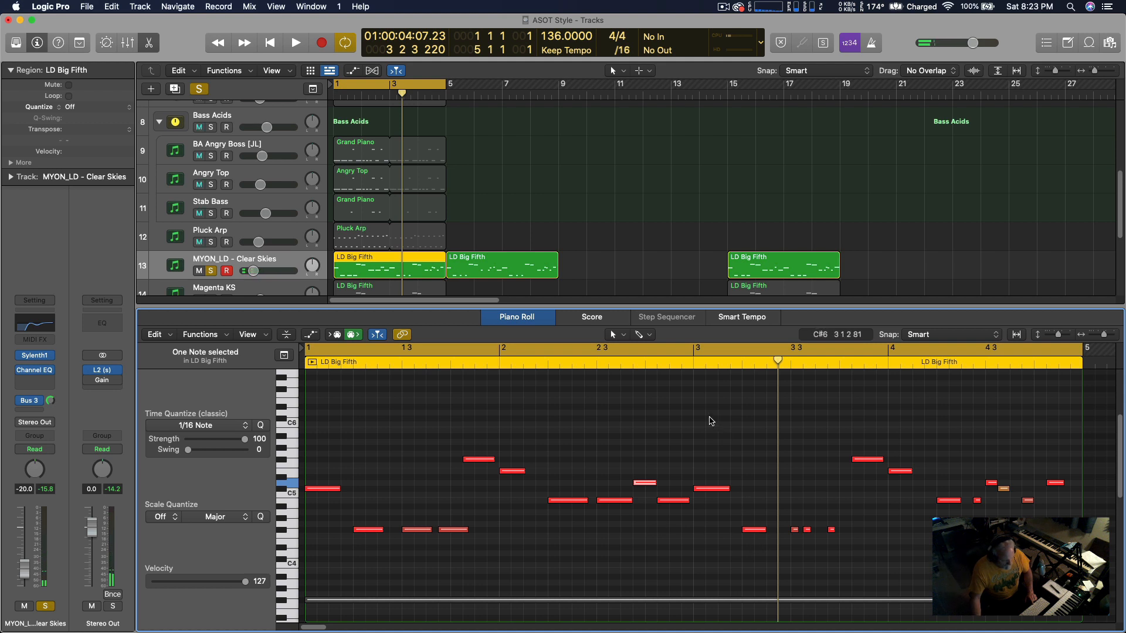
pyautogui.press('space')
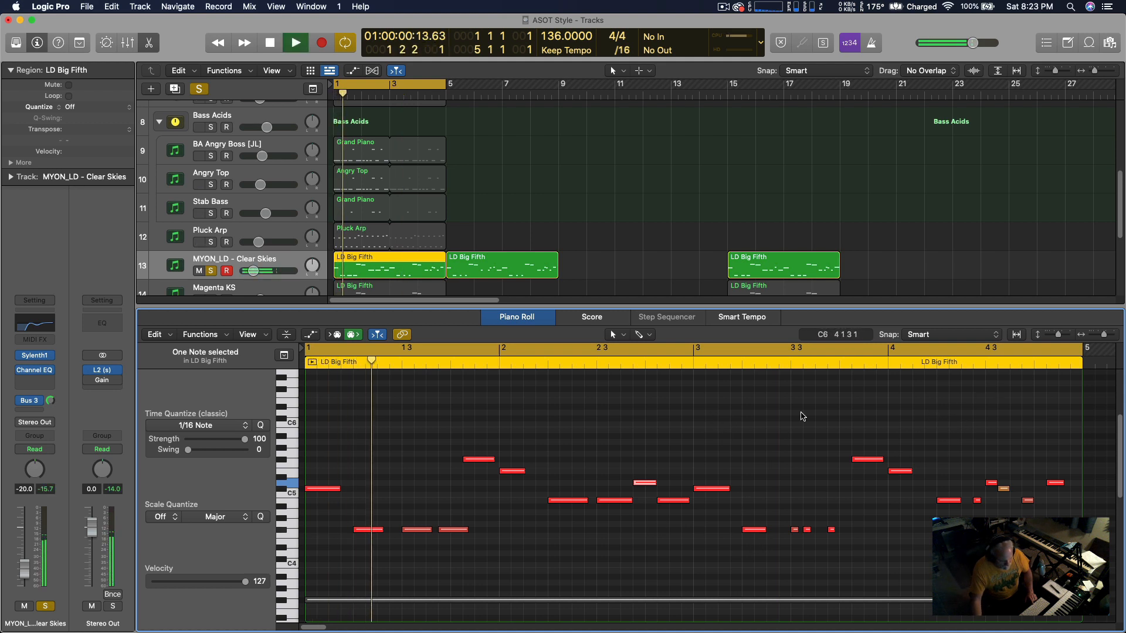
pyautogui.press('space')
pyautogui.press('space')
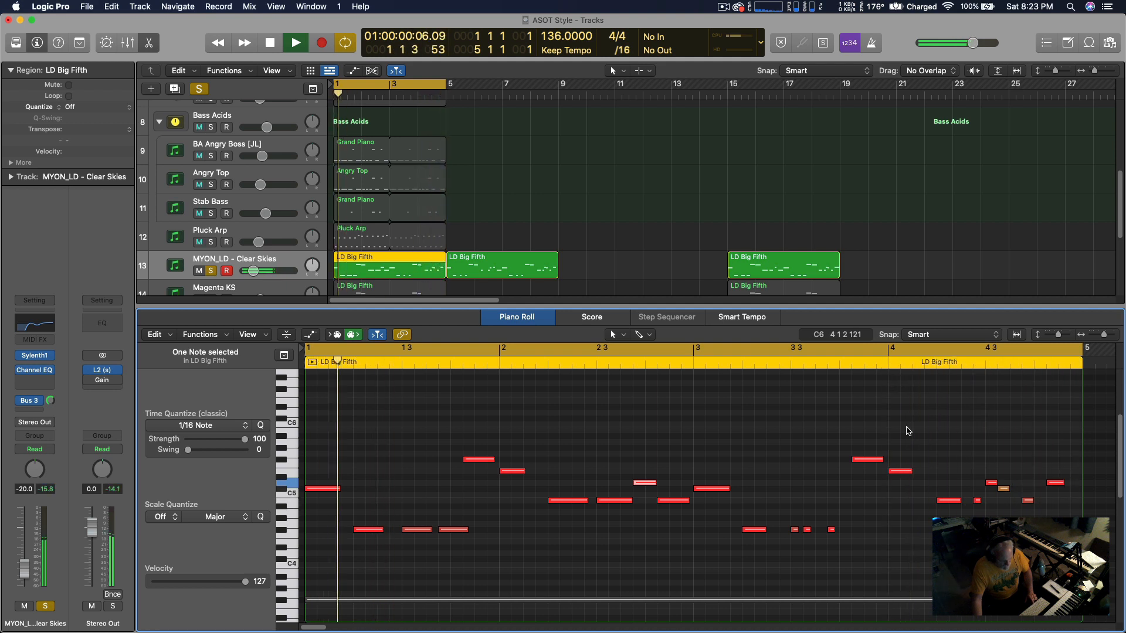
pyautogui.press('space')
# Replace the phrase starting in bar 3 with a copy of bar 1's six-note phrase, placed two semitones lower.
pyautogui.moveTo(705, 430); pyautogui.dragTo(922, 556)
pyautogui.press('Delete')
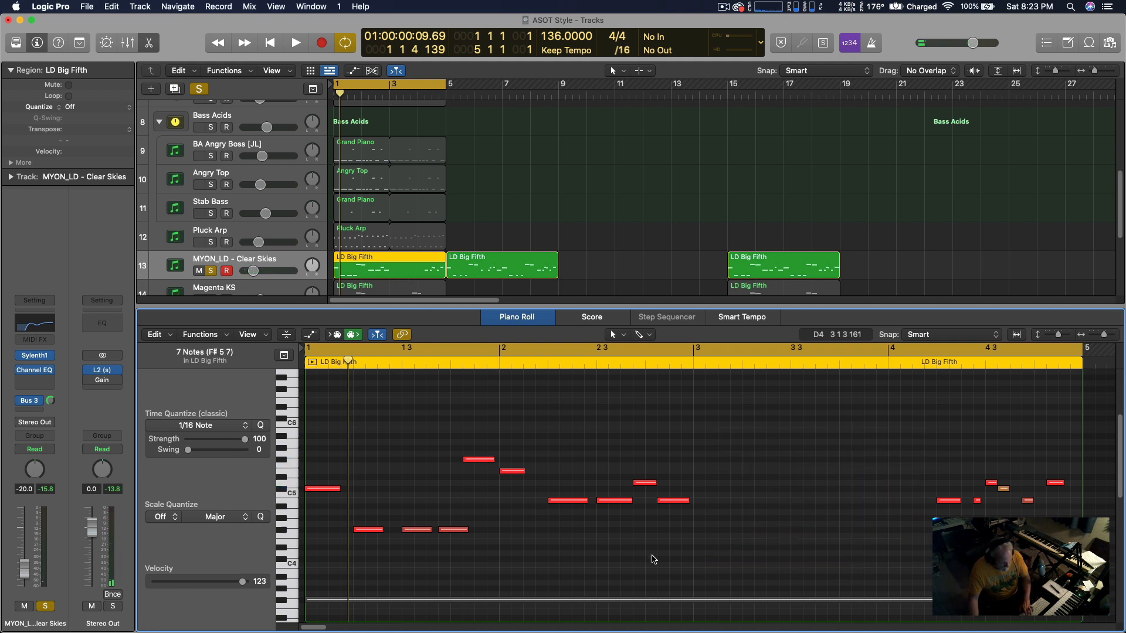
pyautogui.moveTo(318, 450); pyautogui.dragTo(537, 577)
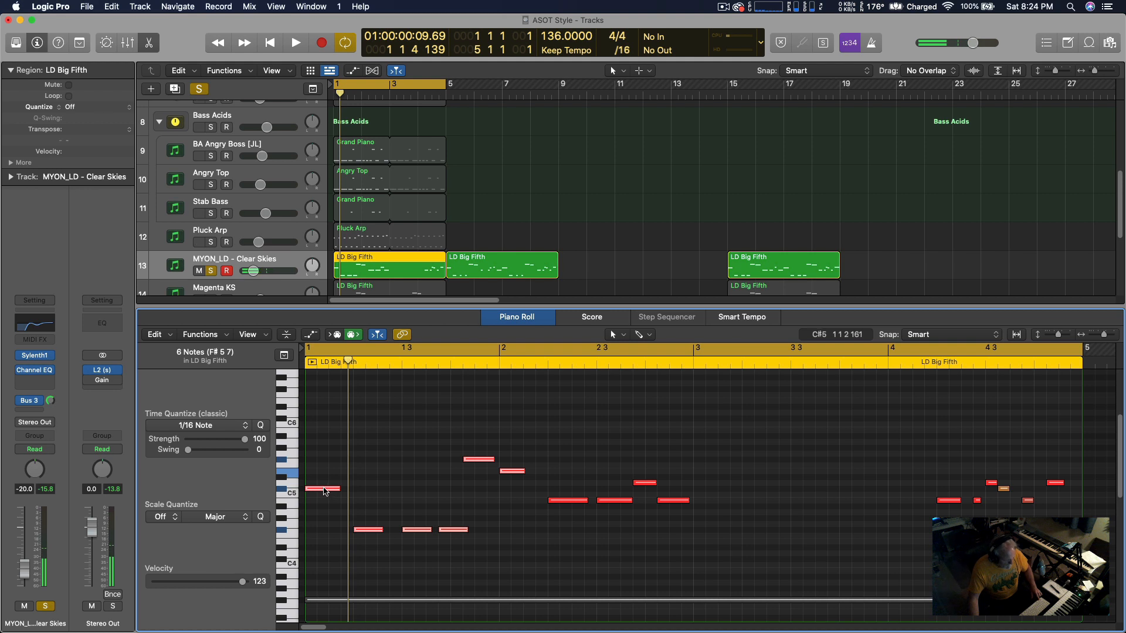
pyautogui.moveTo(324, 491); pyautogui.dragTo(715, 504)
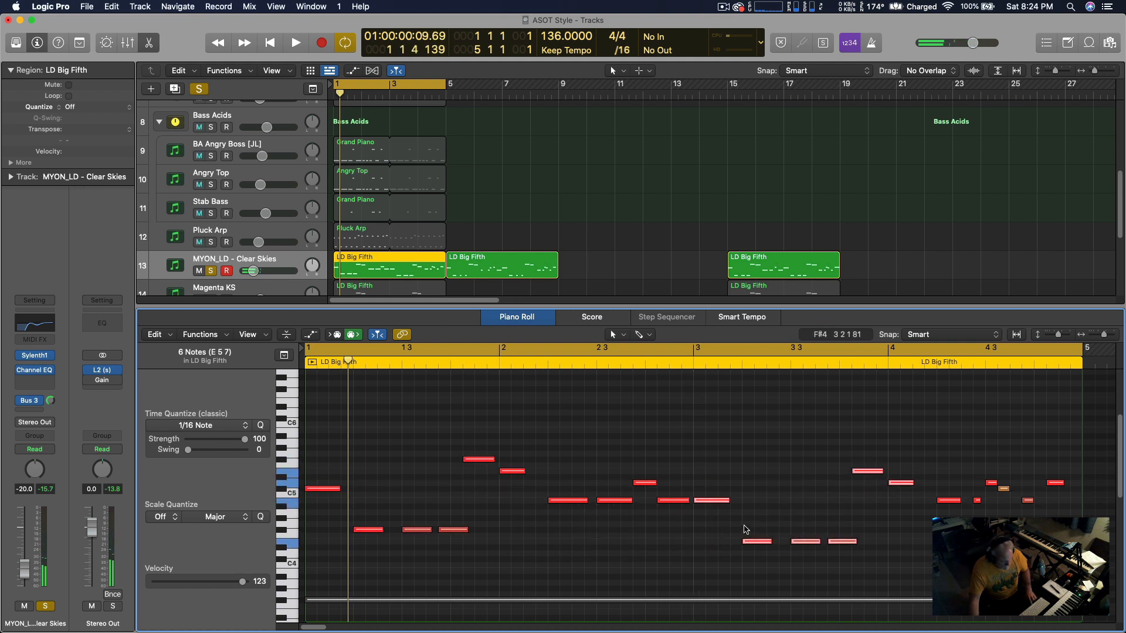
# Play the copied bar 3 phrase, raise its six notes two semitones to match bar 1, and play it again.
pyautogui.press('space')
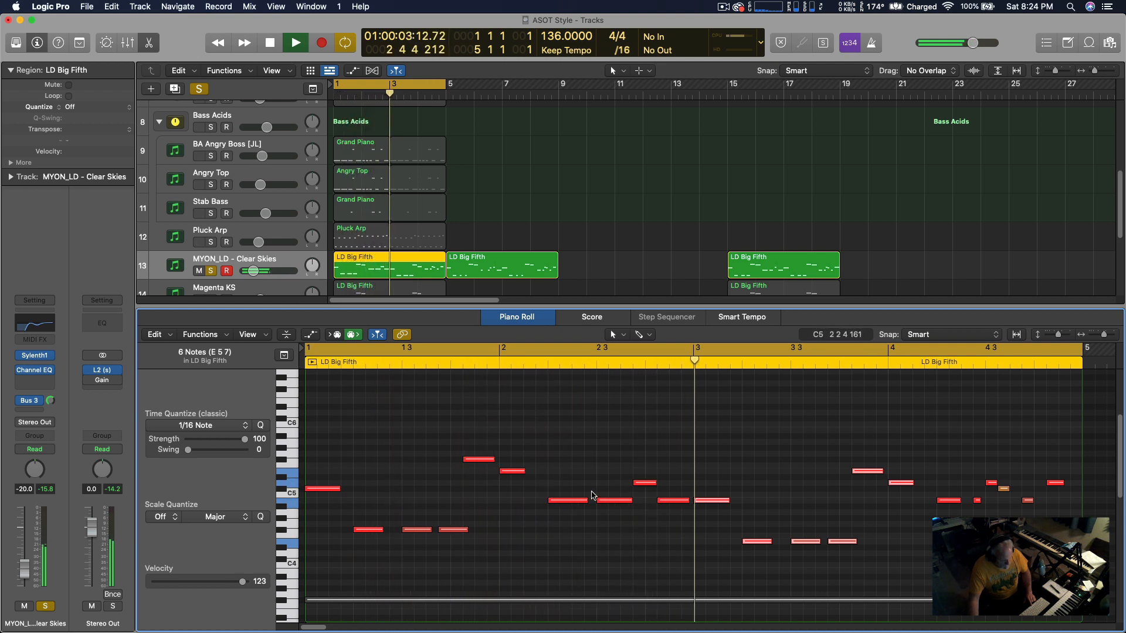
pyautogui.press('space')
pyautogui.moveTo(706, 501); pyautogui.dragTo(707, 489)
pyautogui.press('space')
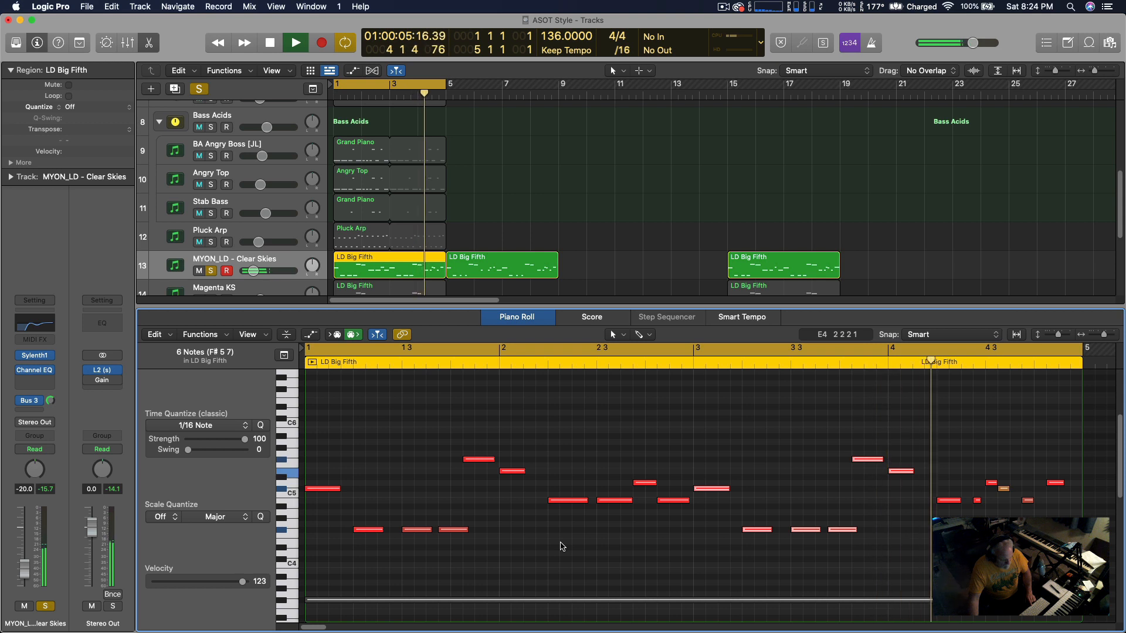
pyautogui.press('space')
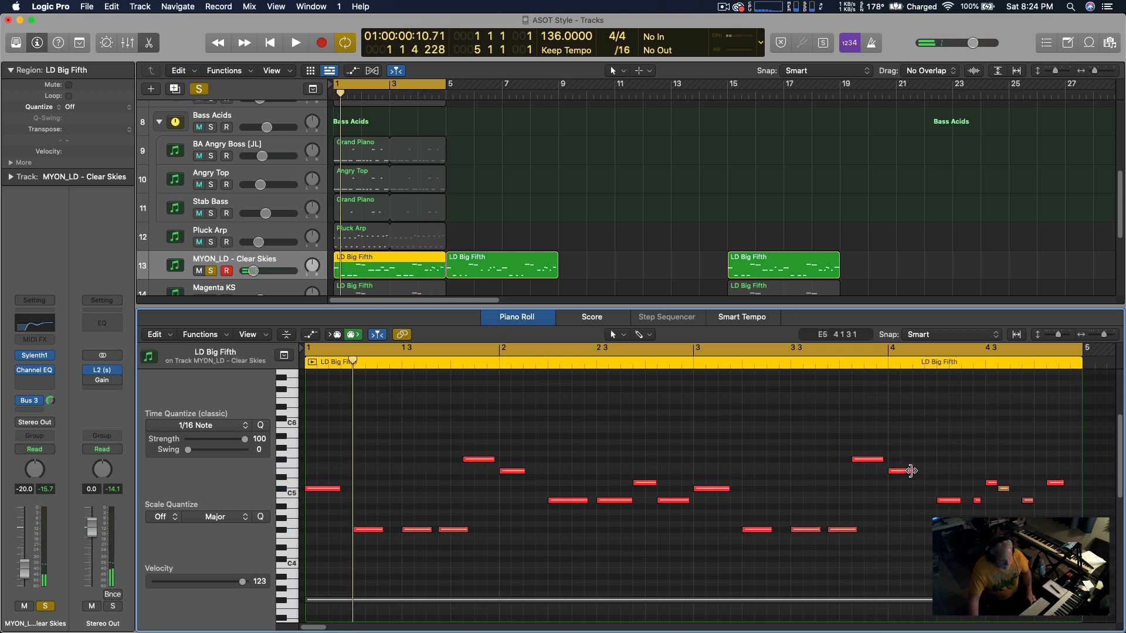
# Lengthen the E5 notes starting bars 4 and 2 and the first F#4 note in bar 3, then play the result.
pyautogui.moveTo(911, 471)
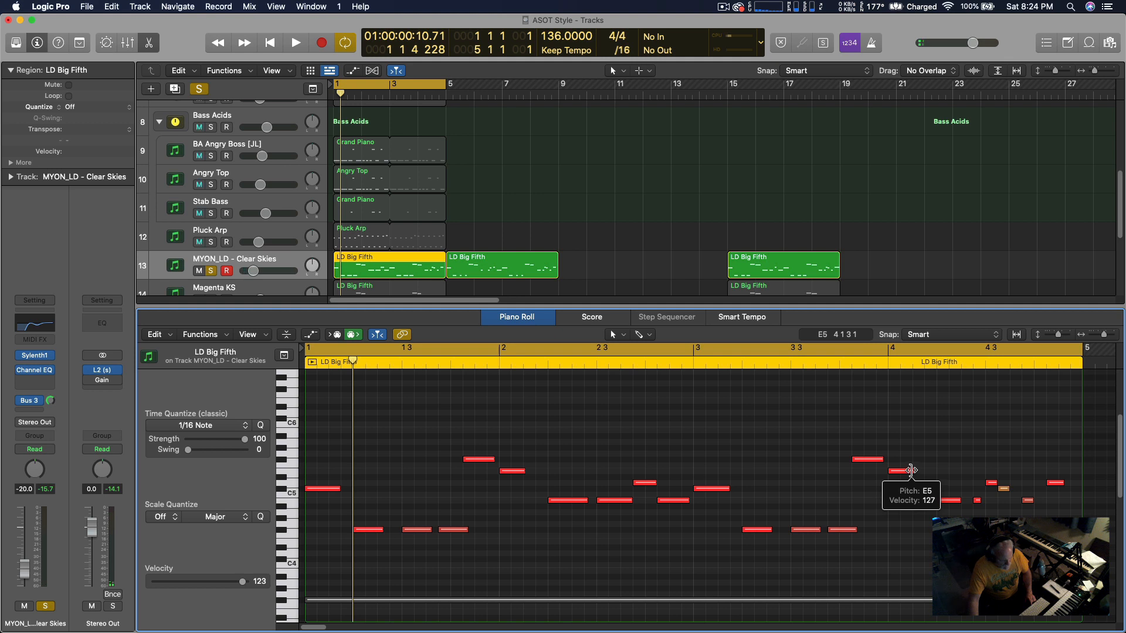
pyautogui.moveTo(910, 471); pyautogui.dragTo(924, 471)
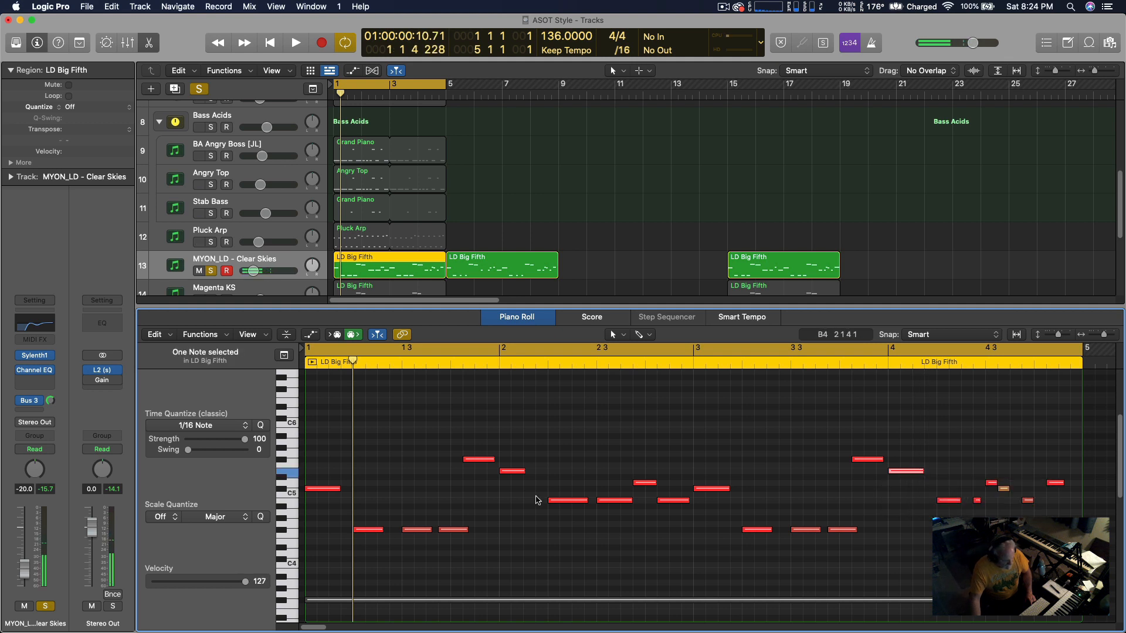
pyautogui.moveTo(524, 471); pyautogui.dragTo(534, 471)
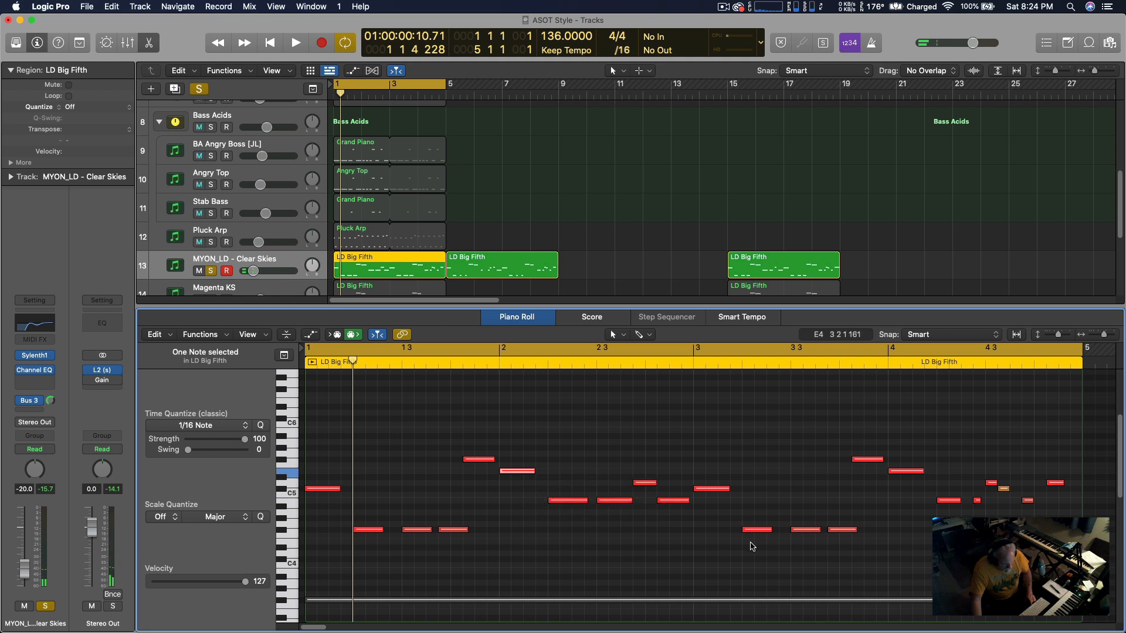
pyautogui.moveTo(768, 529); pyautogui.dragTo(778, 530)
pyautogui.press('space')
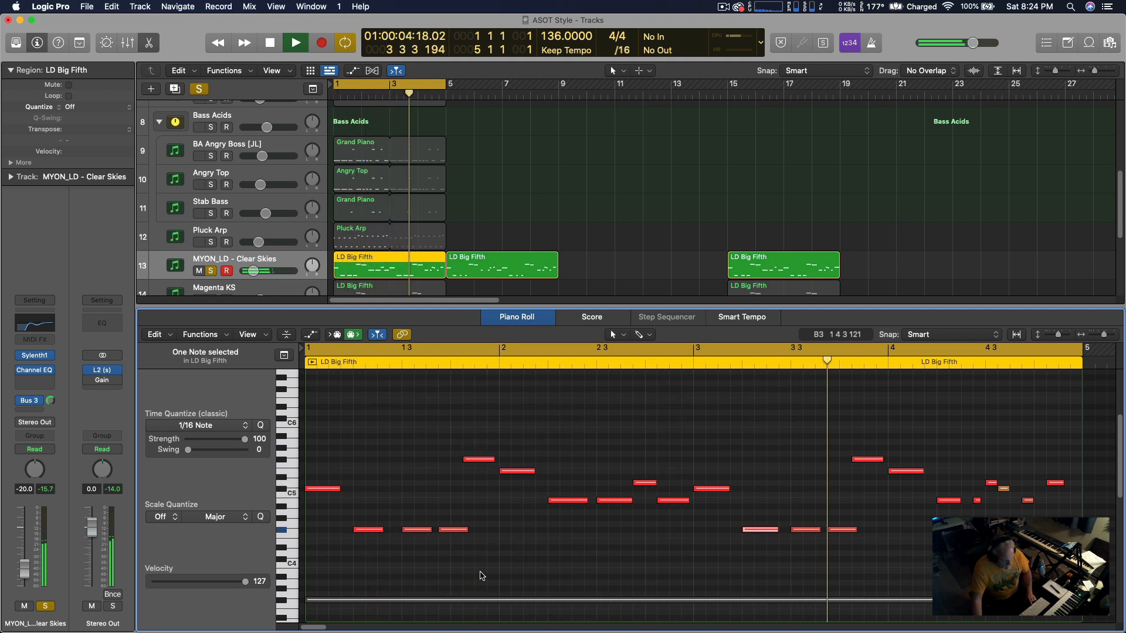
pyautogui.press('space')
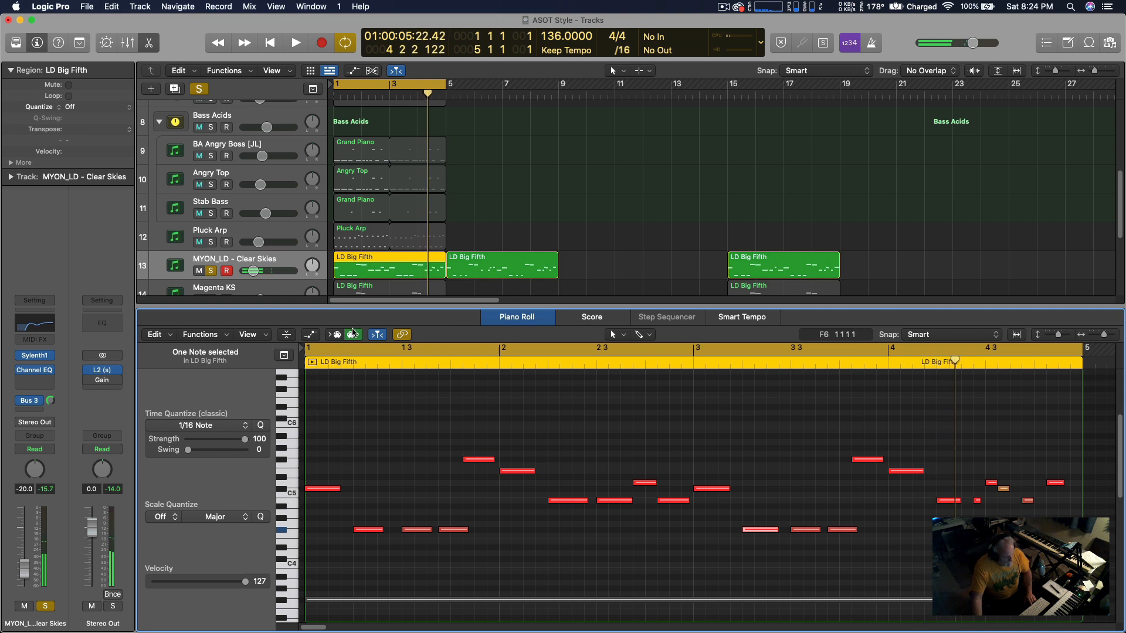
# Turn off cycle mode and play the edited bar 1 region followed by the original version at bar 5.
pyautogui.press('space')
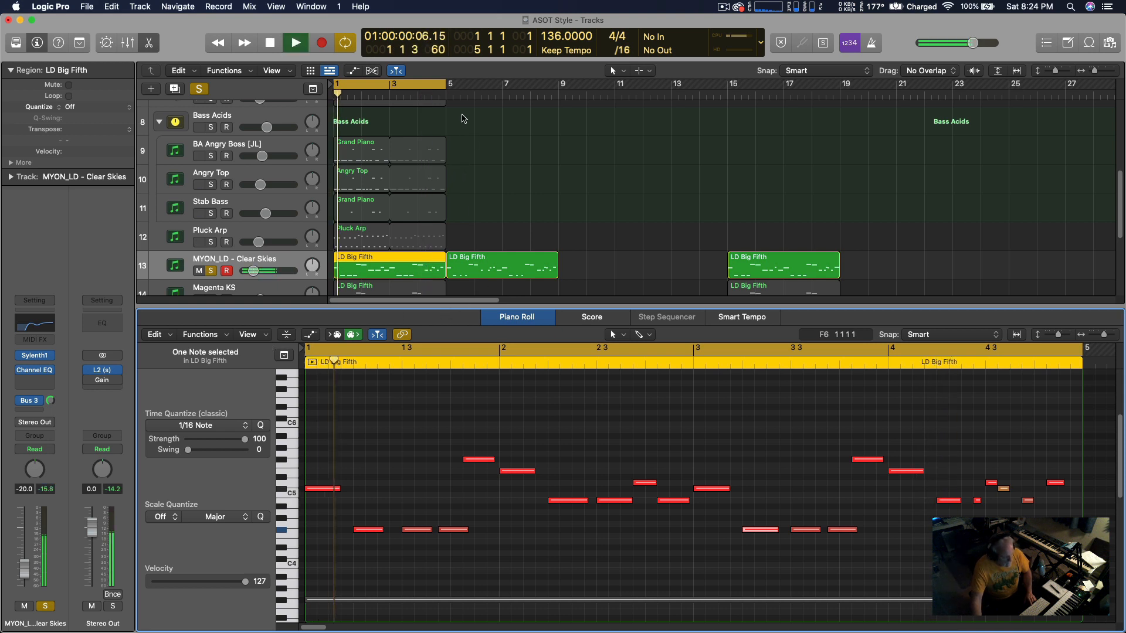
pyautogui.click(434, 87)
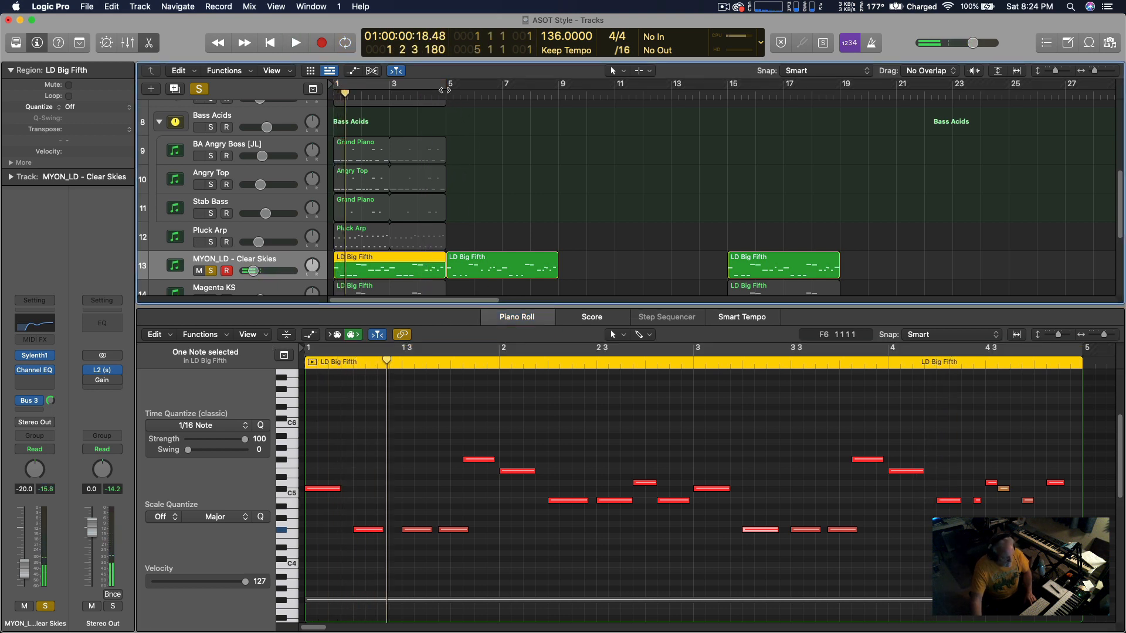
pyautogui.press('space')
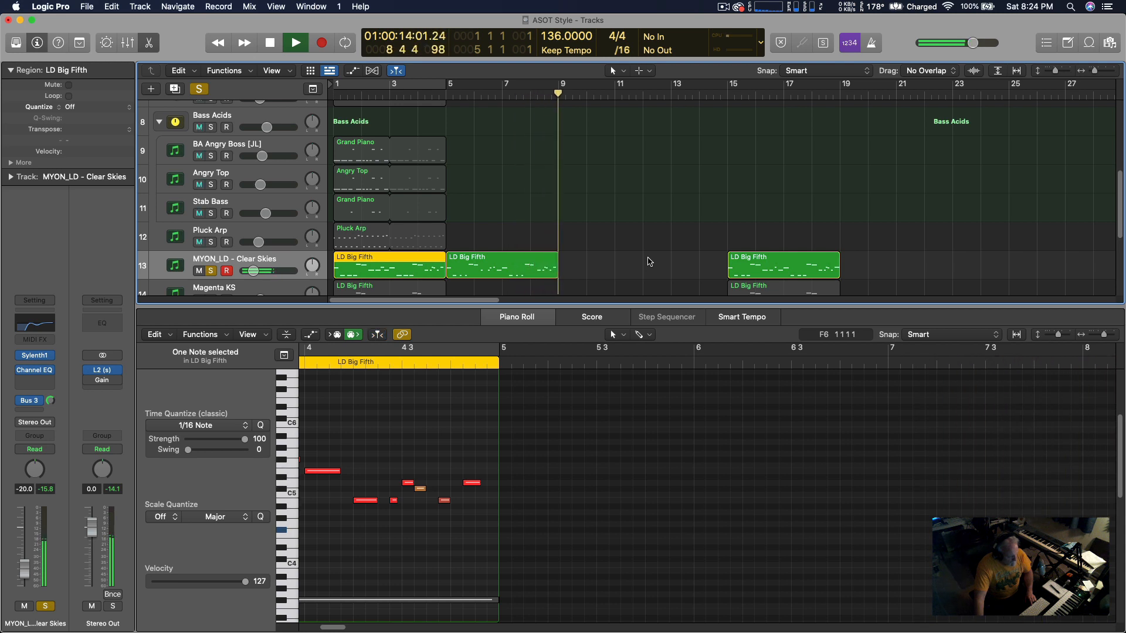
pyautogui.press('space')
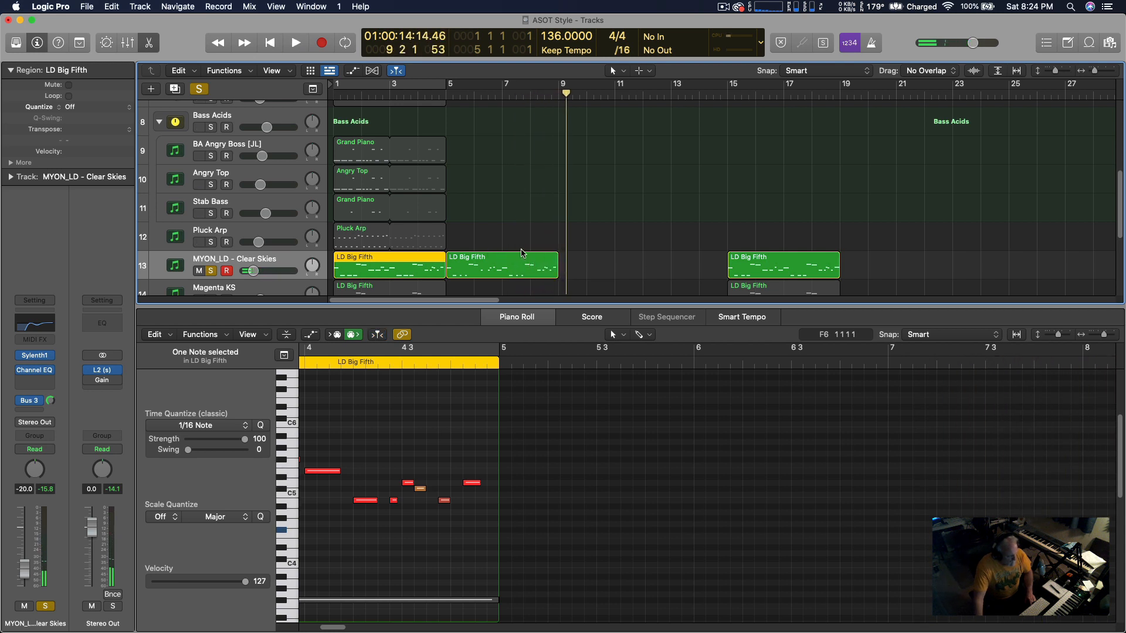
# Delete the comparison copy of the LD Big Fifth region at bar 5 on track 13.
pyautogui.click(493, 269)
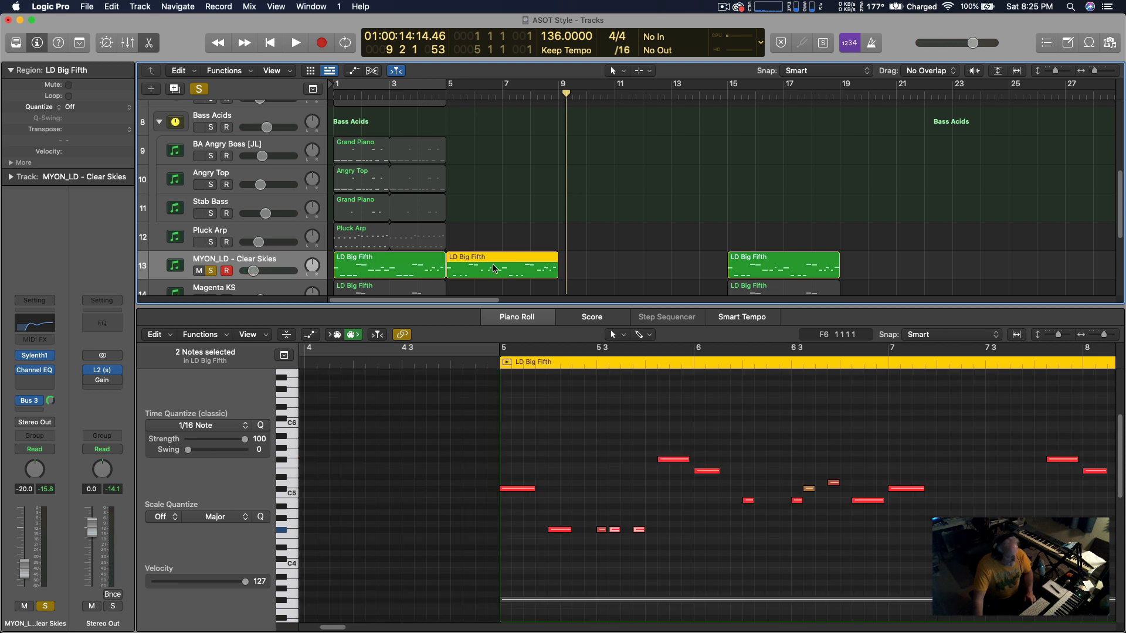
pyautogui.press('Delete')
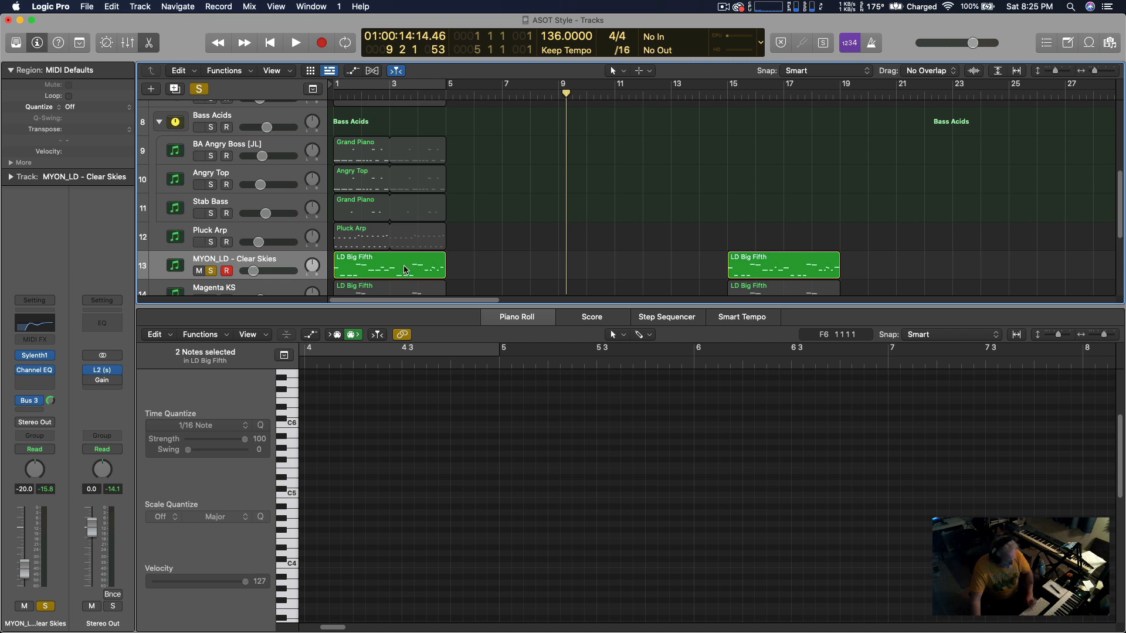
# Restore the deleted LD Big Fifth copy on track 13 and move it from bar 5 to bar 1.
pyautogui.press('super+z')
pyautogui.click(404, 267)
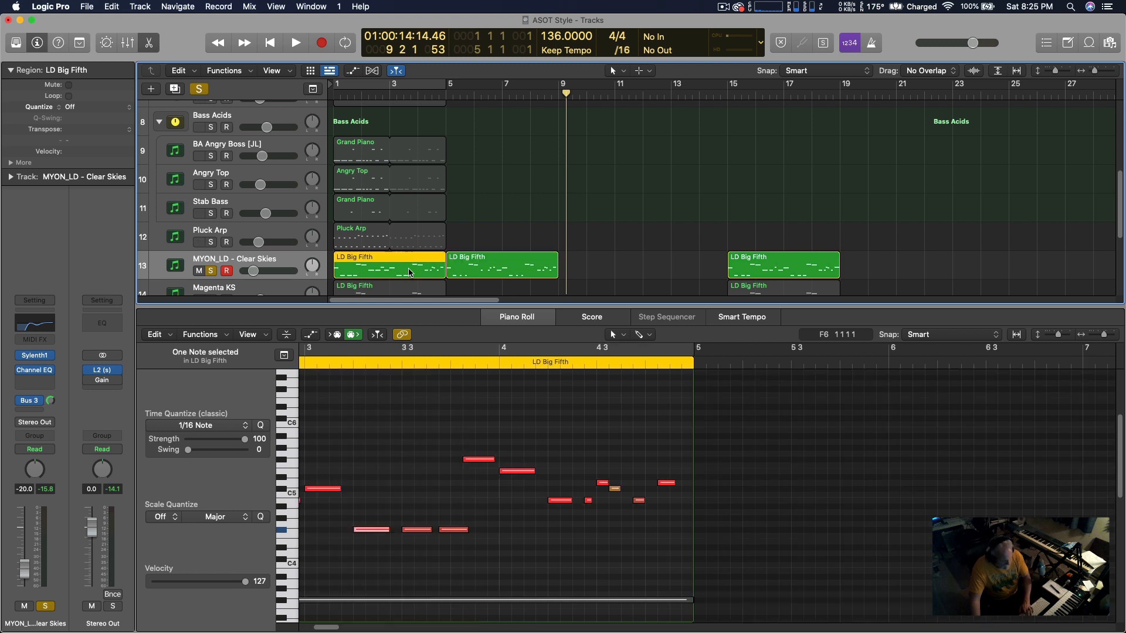
pyautogui.moveTo(488, 265); pyautogui.dragTo(384, 273)
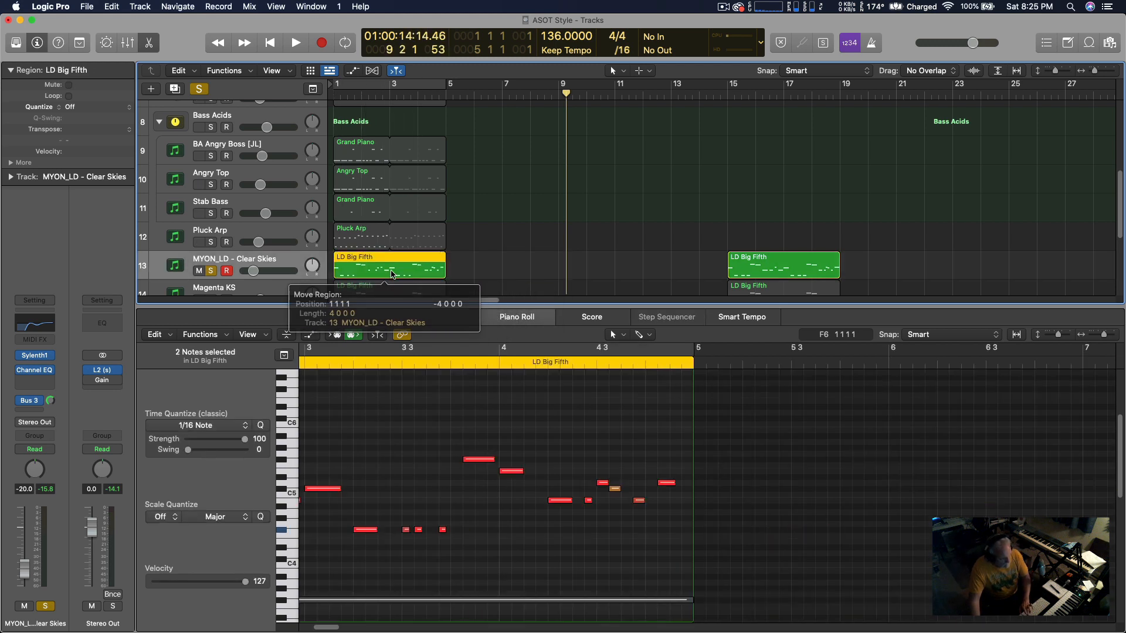
# Move the four LD Big Fifth regions on tracks 13 to 16 from bar 1 to bar 8 and those from bar 15 to bar 1.
pyautogui.click(150, 45)
pyautogui.moveTo(481, 559); pyautogui.dragTo(549, 434)
pyautogui.moveTo(775, 566); pyautogui.dragTo(374, 436)
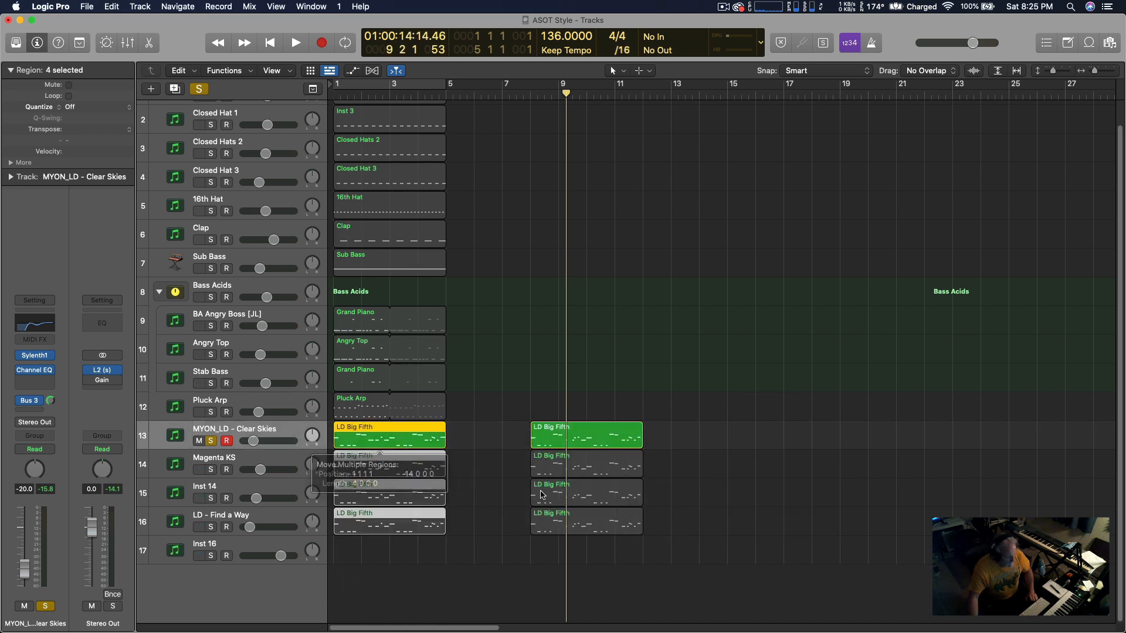
# Unsolo the MYON_LD - Clear Skies track and play the full mix with bars 1 to 5 cycled.
pyautogui.click(213, 442)
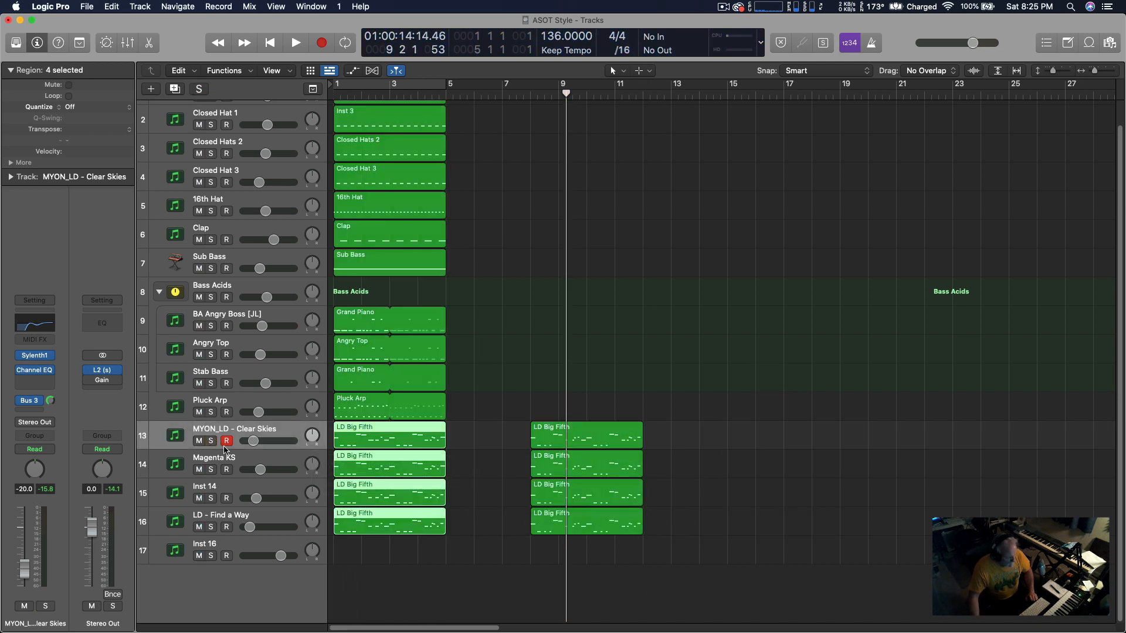
pyautogui.click(419, 89)
pyautogui.press('space')
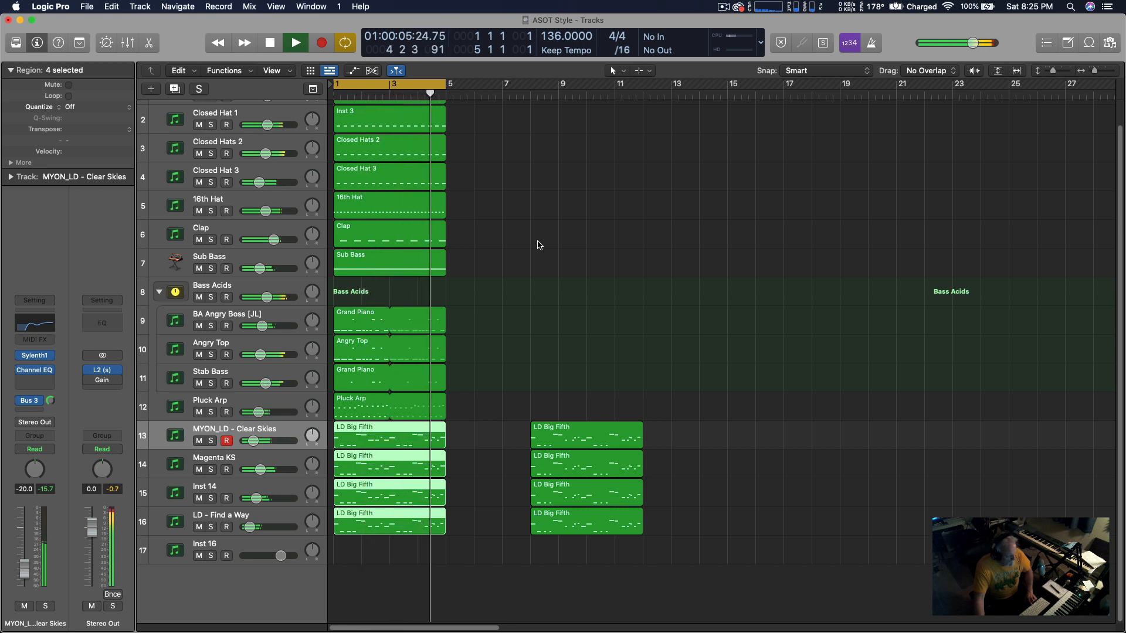
pyautogui.press('space')
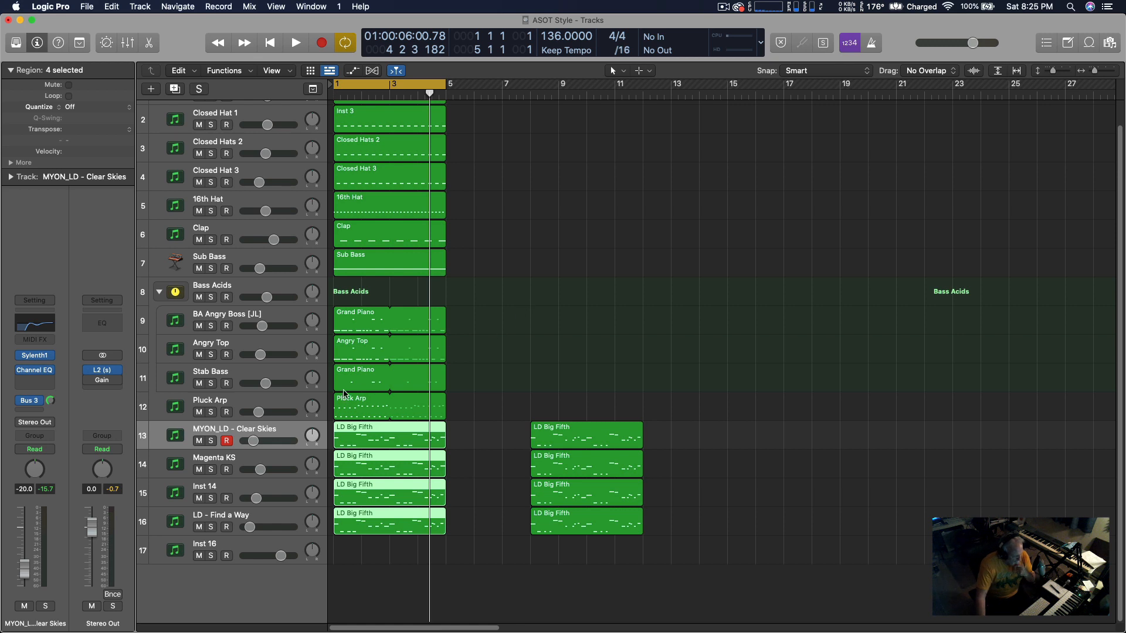
# Solo the Pluck Arp track, play it briefly, and open its region for note editing.
pyautogui.click(241, 404)
pyautogui.click(212, 412)
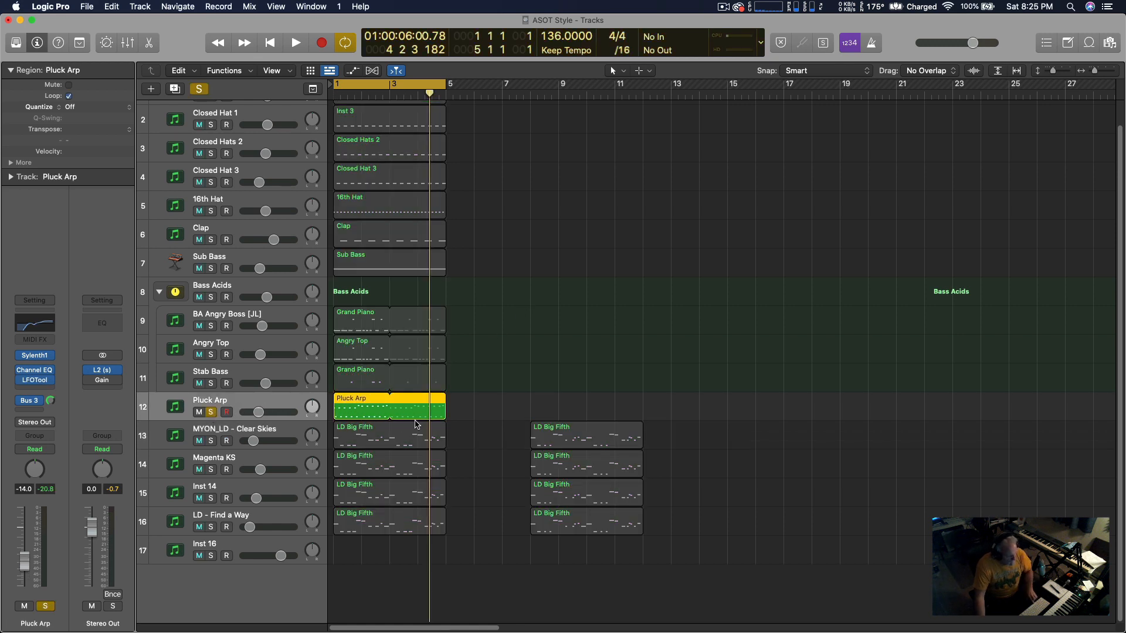
pyautogui.press('space')
pyautogui.press('space')
pyautogui.doubleClick(369, 409)
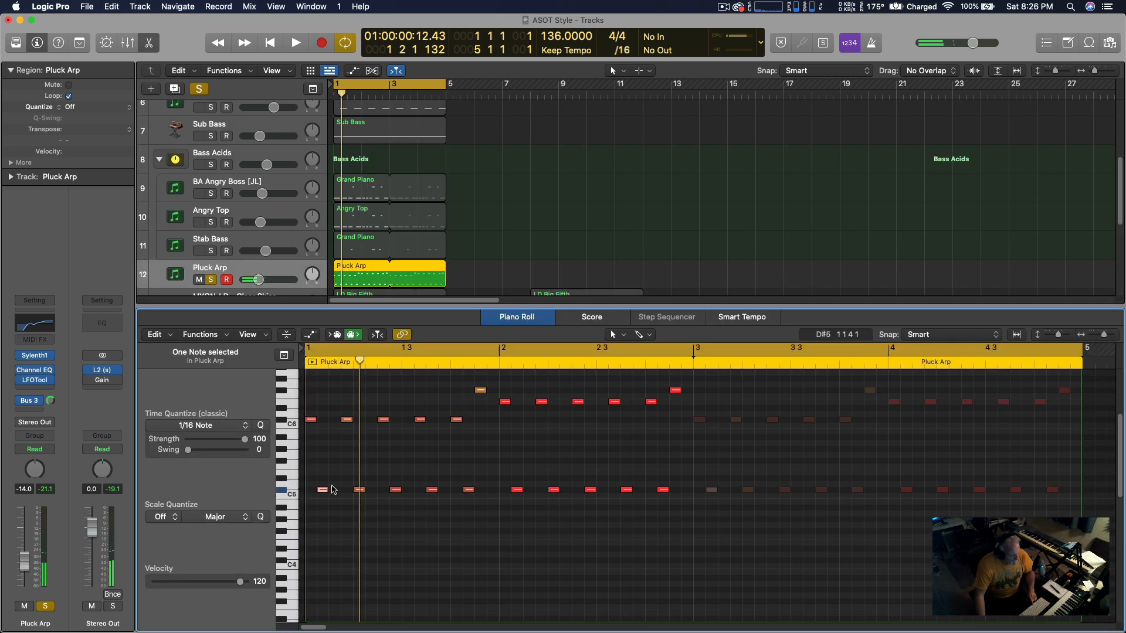
# Rearrange the opening Pluck Arp notes into consecutive sixteenths: C#6, F#5, A5, F#5, E6, F#5, A5.
pyautogui.click(312, 420)
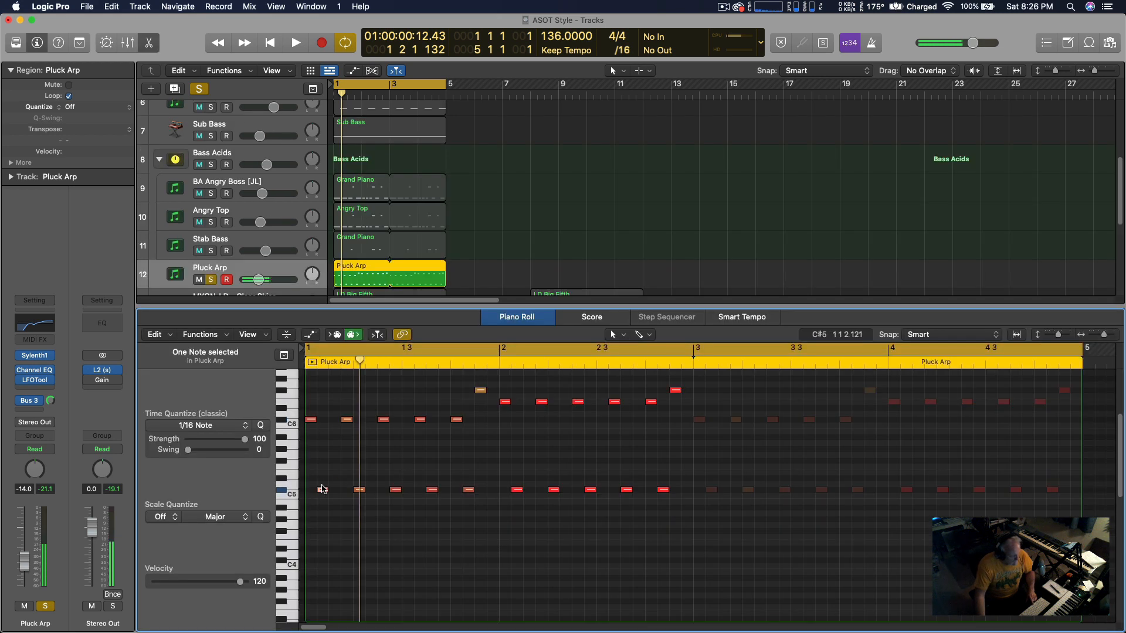
pyautogui.moveTo(322, 489); pyautogui.dragTo(322, 461)
pyautogui.click(347, 420)
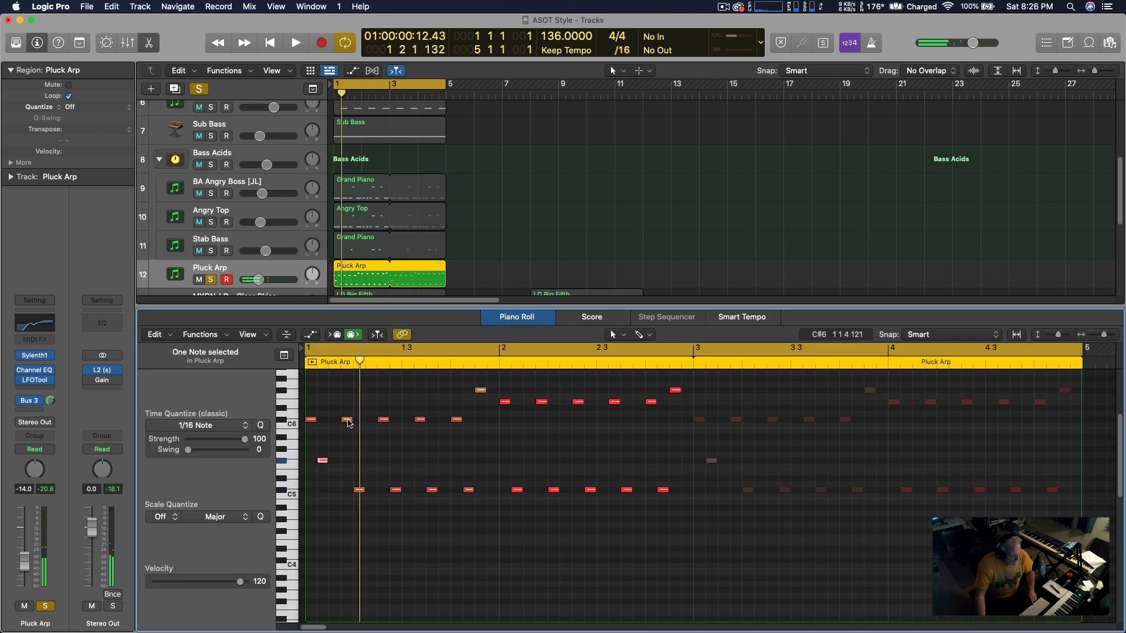
pyautogui.moveTo(347, 423); pyautogui.dragTo(335, 447)
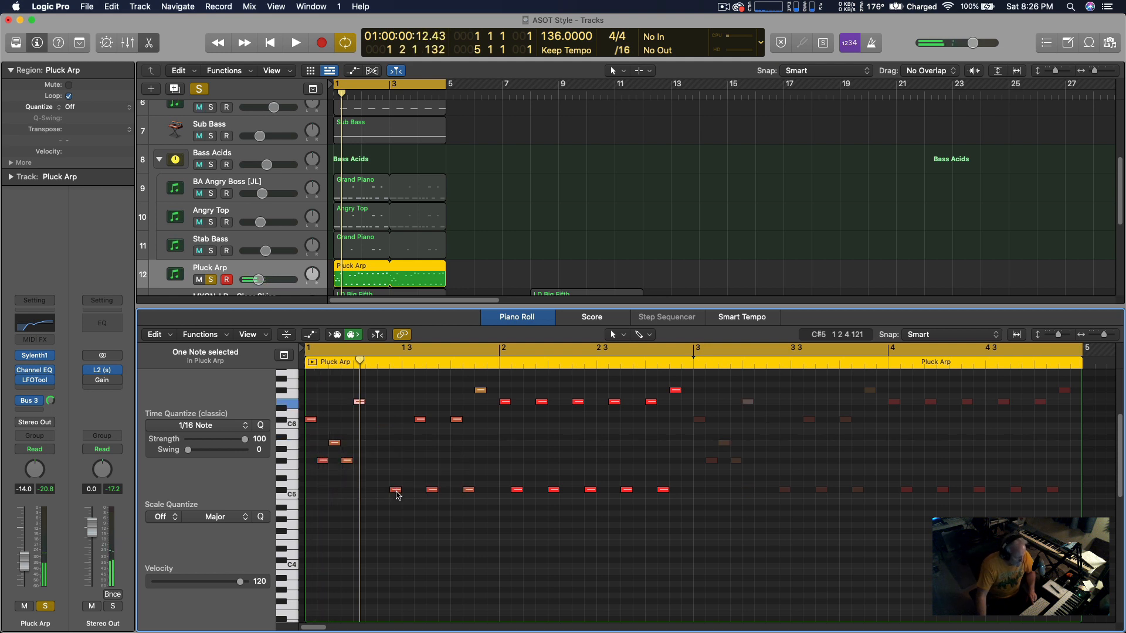
pyautogui.moveTo(392, 484); pyautogui.dragTo(373, 461)
pyautogui.moveTo(421, 425); pyautogui.dragTo(385, 449)
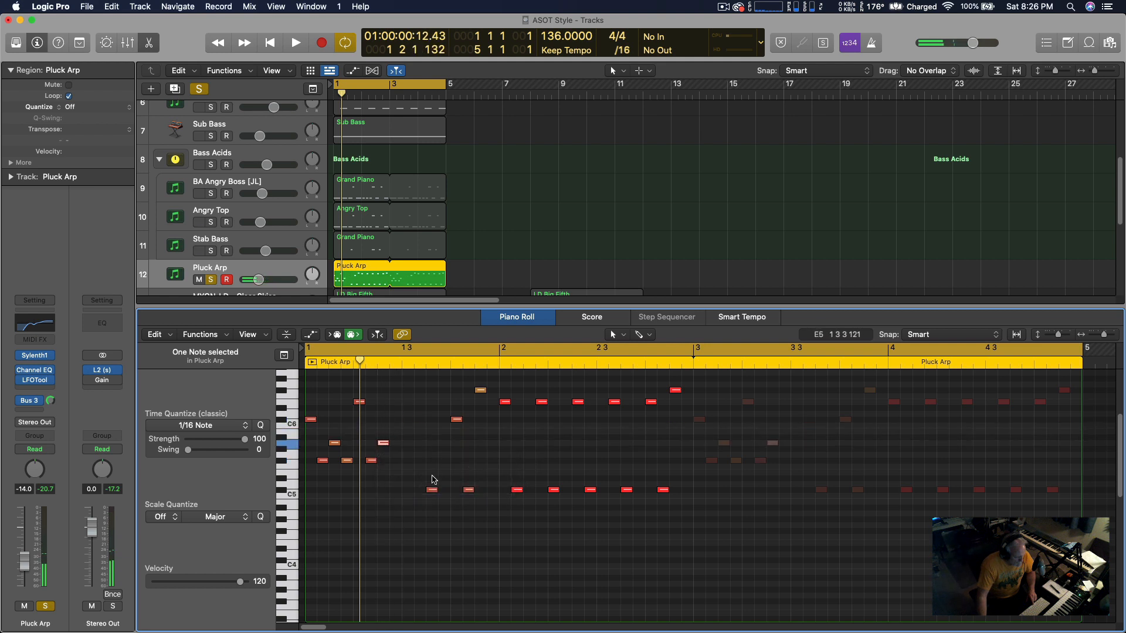
# Place a C#6 as the eighth sixteenth of the arp pattern and delete all the notes after it.
pyautogui.moveTo(432, 493); pyautogui.dragTo(845, 585)
pyautogui.scroll(4, 447, 381)
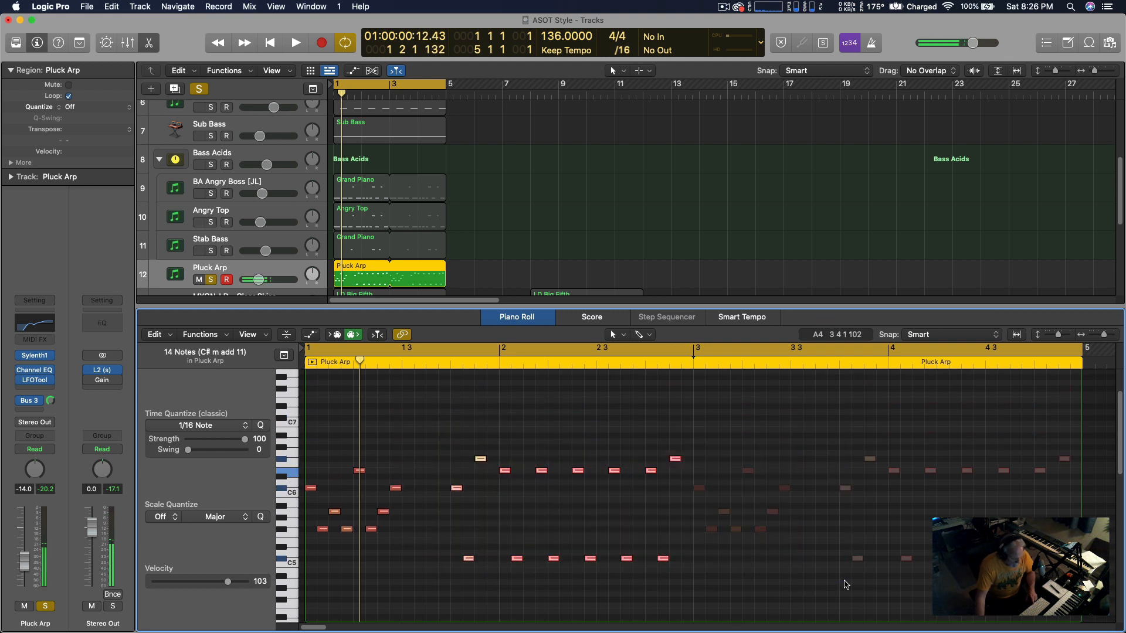
pyautogui.press('Delete')
# Try repeating the eight-note arp pattern with 12 copies, play it back, and undo the repetition.
pyautogui.moveTo(441, 568); pyautogui.dragTo(303, 433)
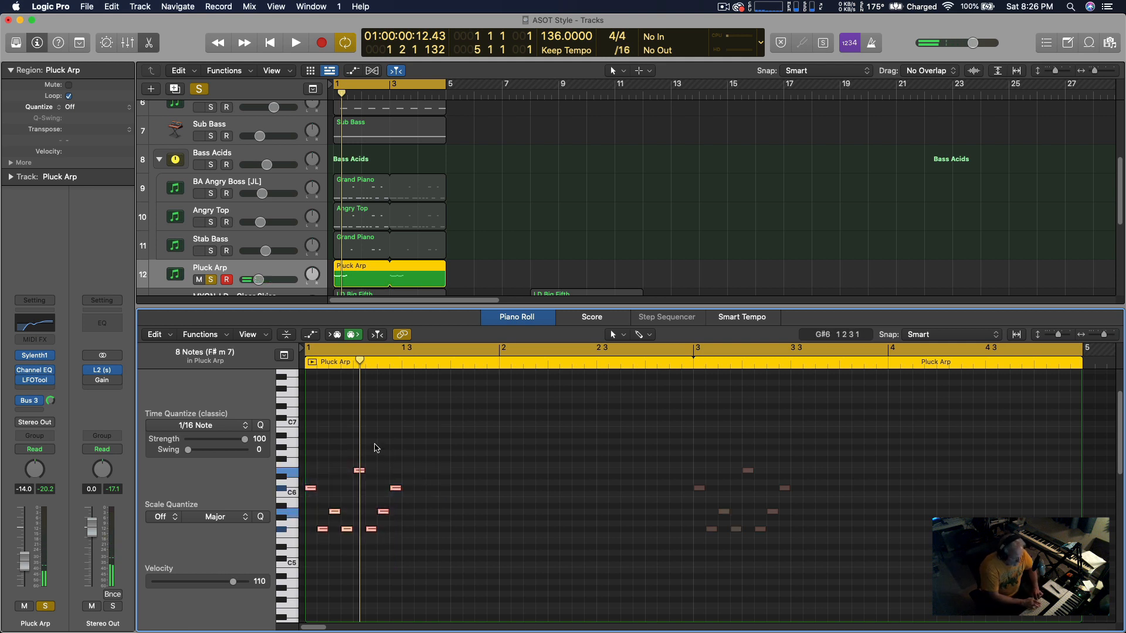
pyautogui.press('super+r')
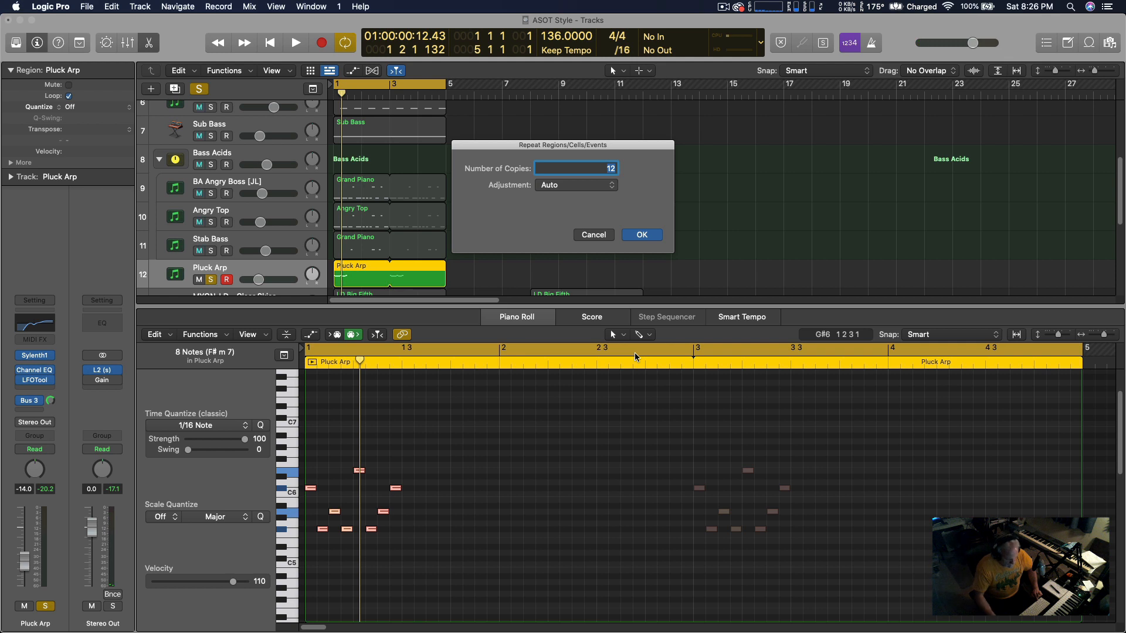
pyautogui.press('Return')
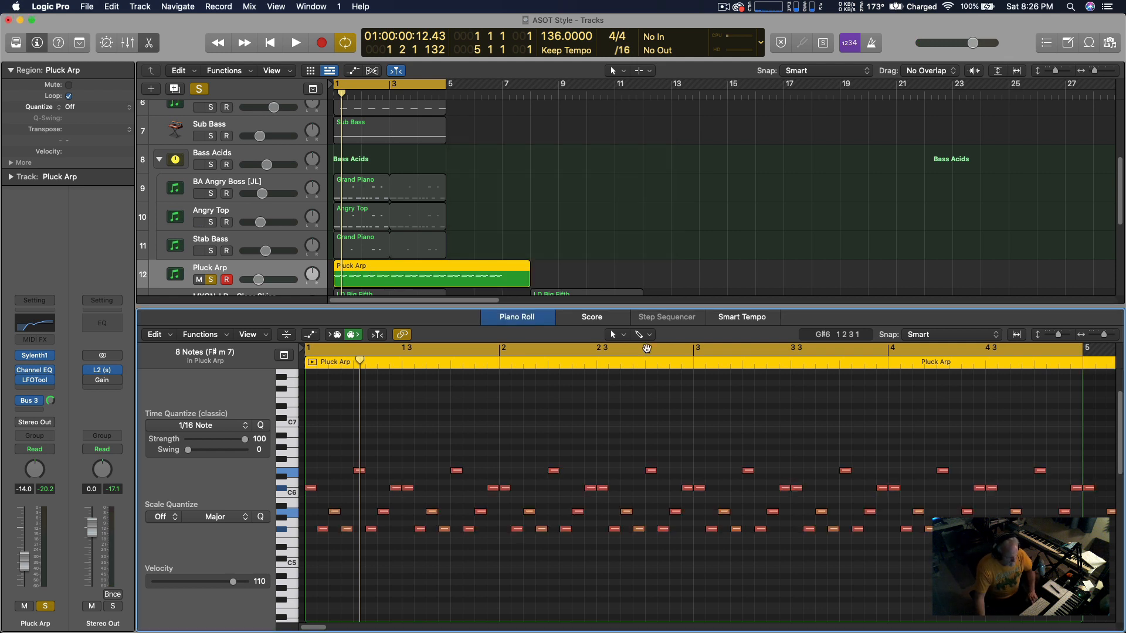
pyautogui.press('space')
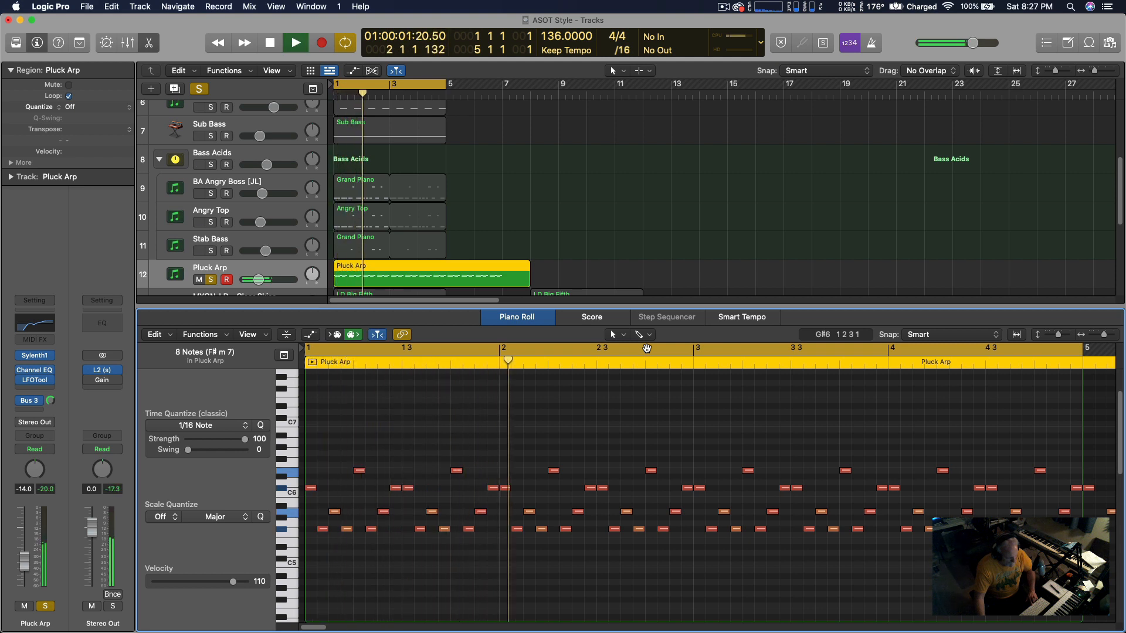
pyautogui.press('space')
pyautogui.press('space')
pyautogui.press('space')
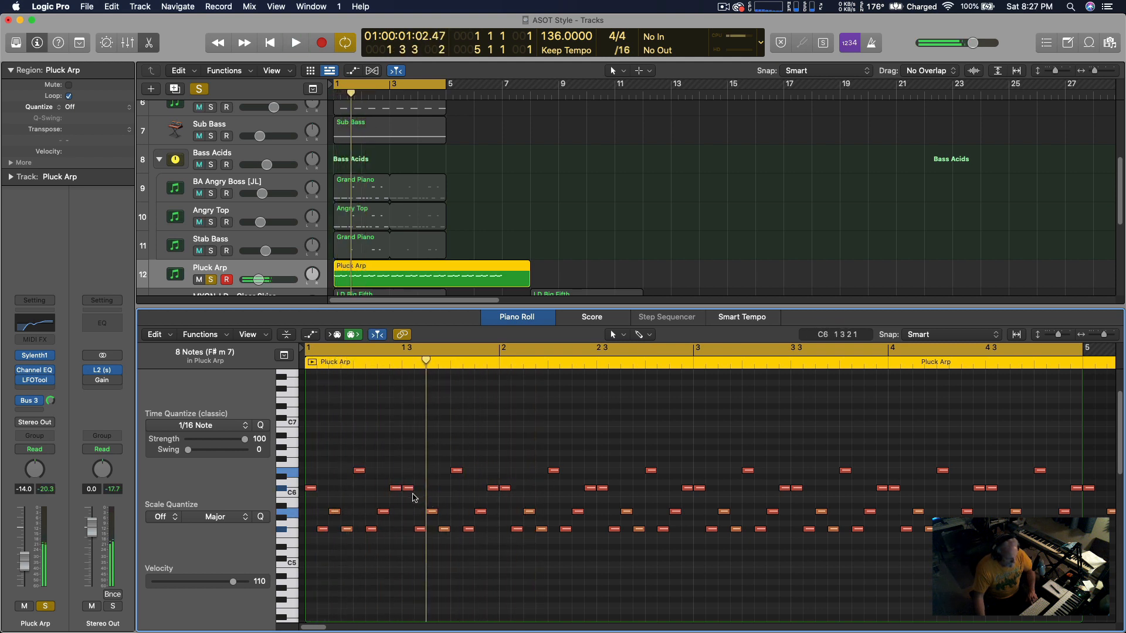
pyautogui.press('space')
pyautogui.press('space')
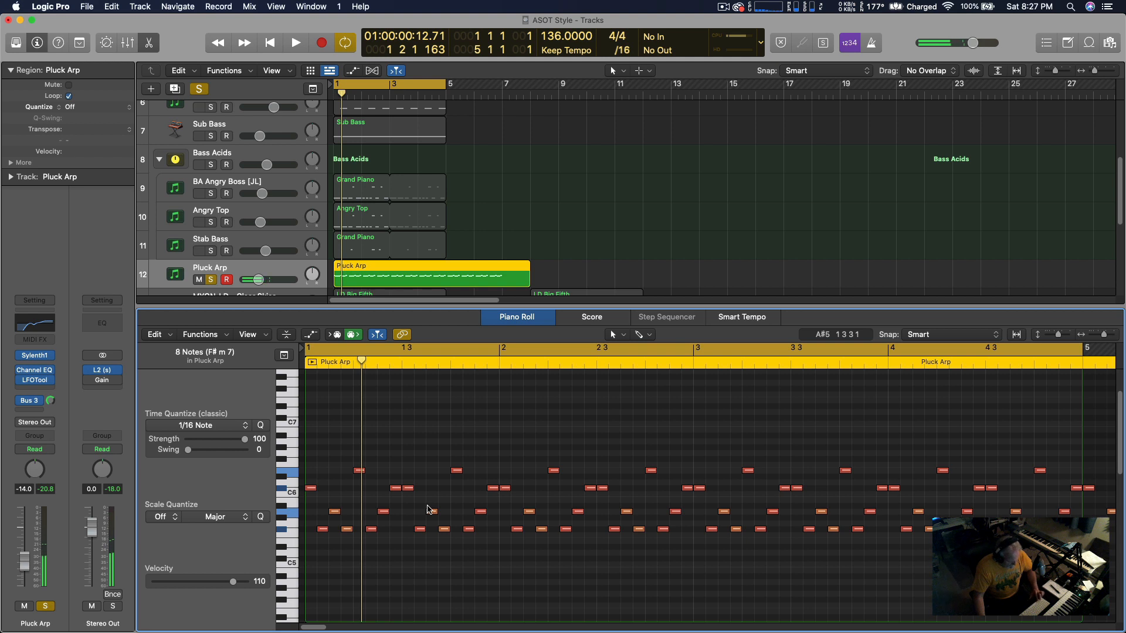
pyautogui.press('super+z')
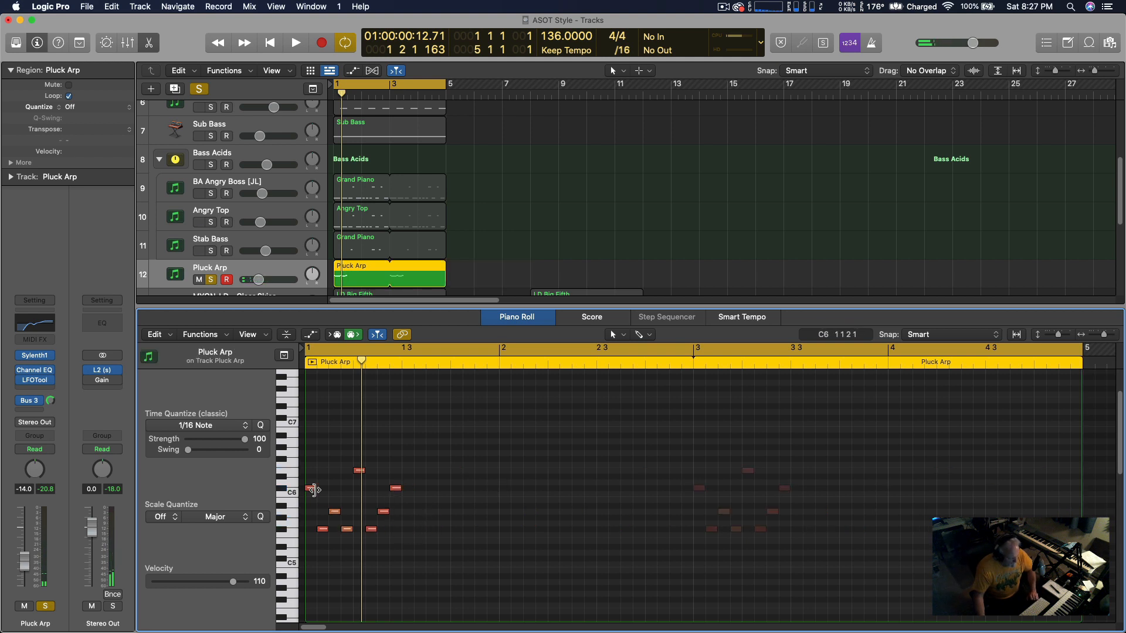
# Raise the eighth note of the arp pattern to D6 and repeat the eight-note pattern past bar 5.
pyautogui.click(383, 512)
pyautogui.moveTo(396, 489); pyautogui.dragTo(396, 483)
pyautogui.moveTo(424, 572); pyautogui.dragTo(309, 456)
pyautogui.press('super+r')
pyautogui.press('Return')
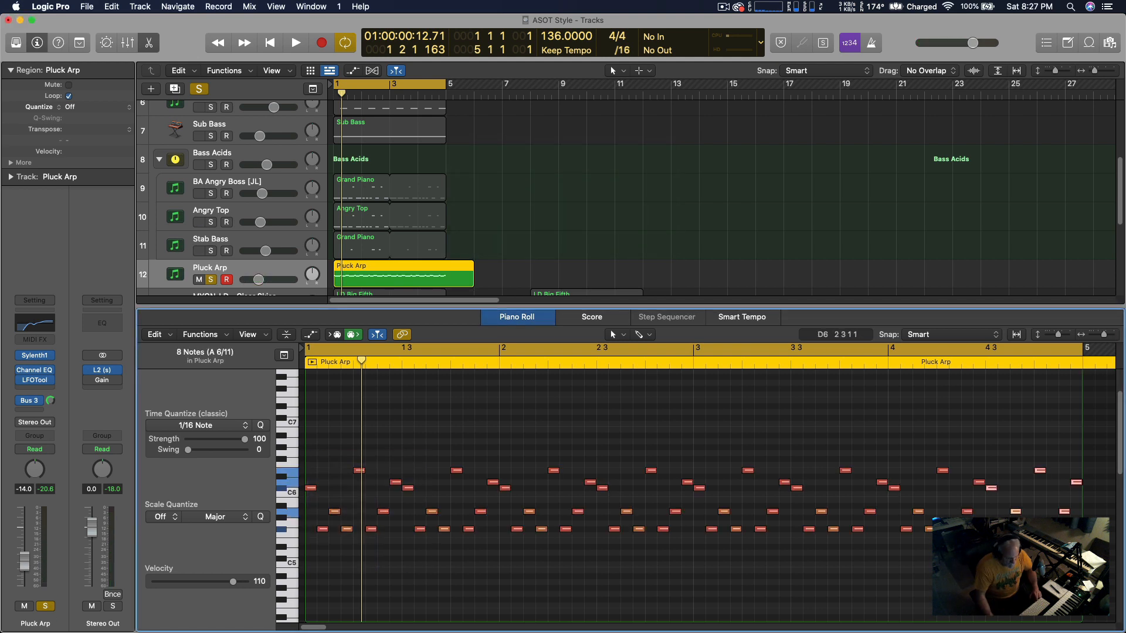
# Play back the repeated arp pattern and trim the Pluck Arp region to end at bar 5.
pyautogui.press('space')
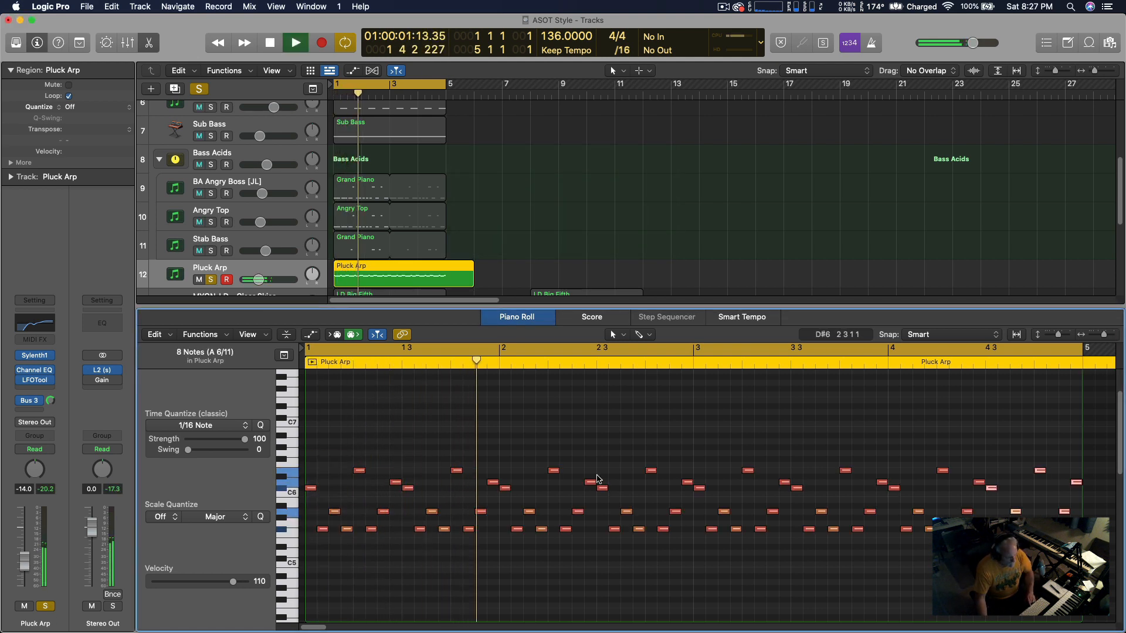
pyautogui.press('space')
pyautogui.click(409, 489)
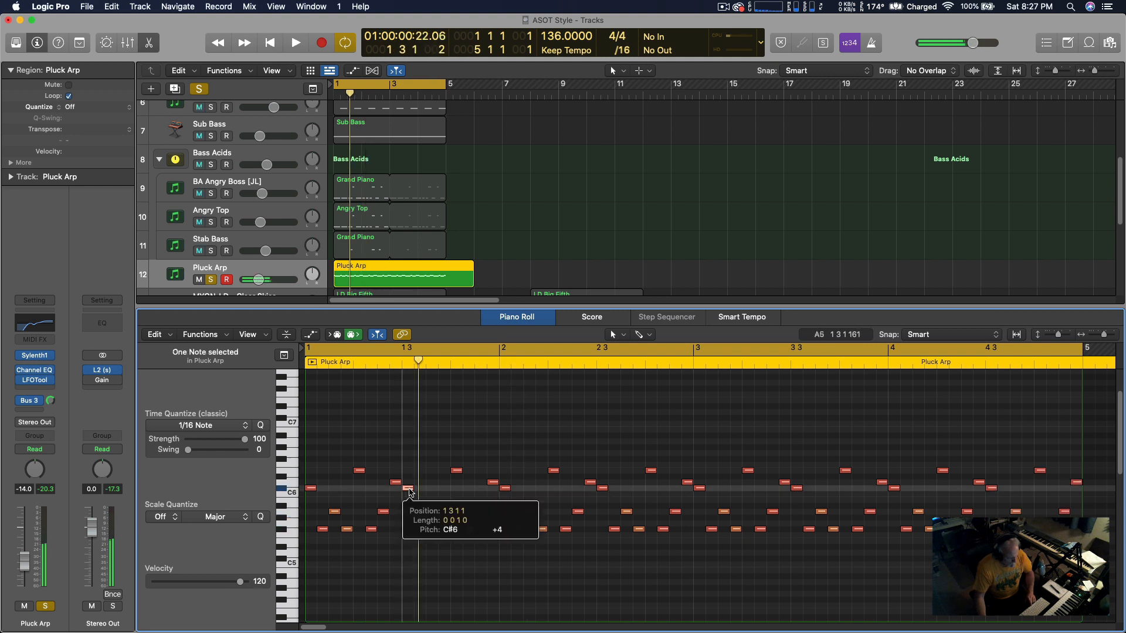
pyautogui.press('space')
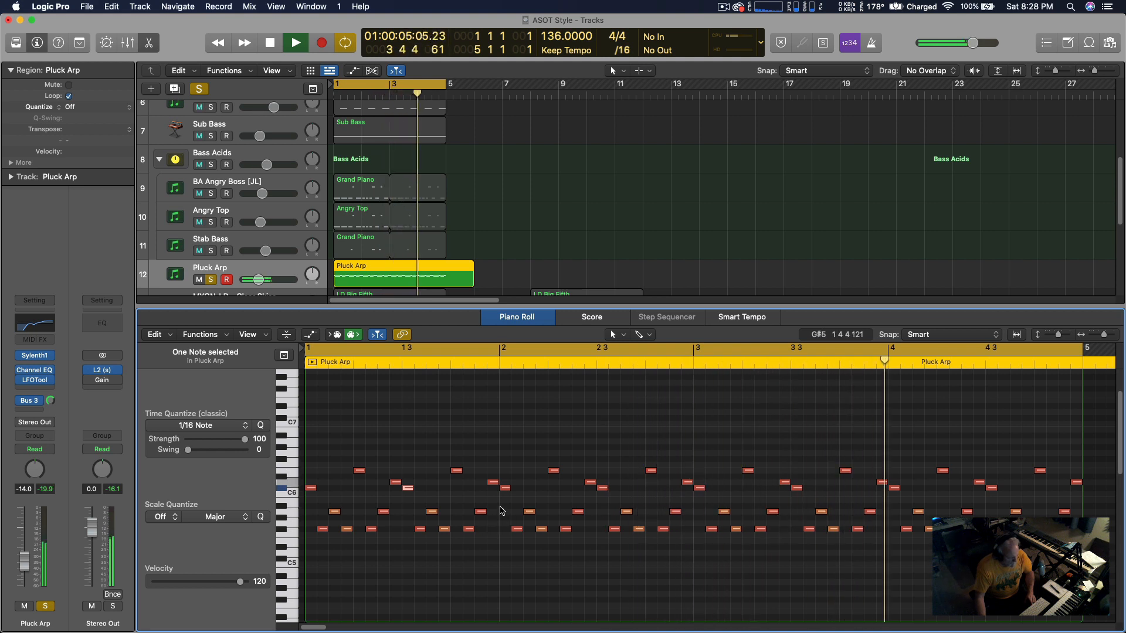
pyautogui.press('space')
pyautogui.moveTo(470, 283); pyautogui.dragTo(446, 282)
# Lower the starting point of the LFOTool volume curve on Pluck Arp and play the arp with the deeper ducking.
pyautogui.click(40, 383)
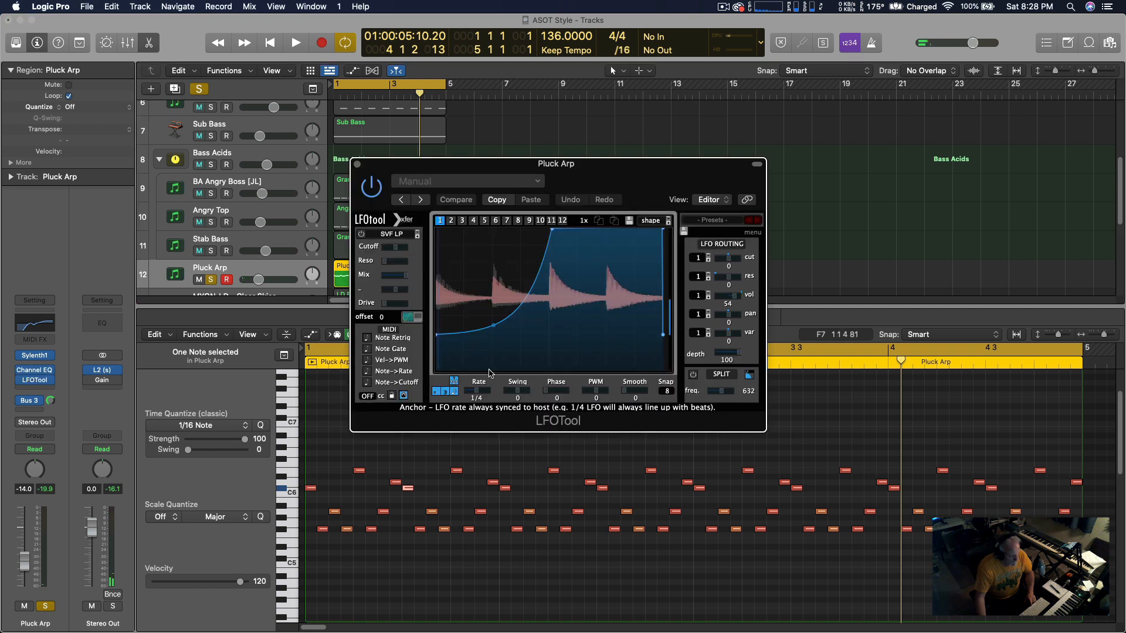
pyautogui.moveTo(437, 335); pyautogui.dragTo(437, 354)
pyautogui.press('space')
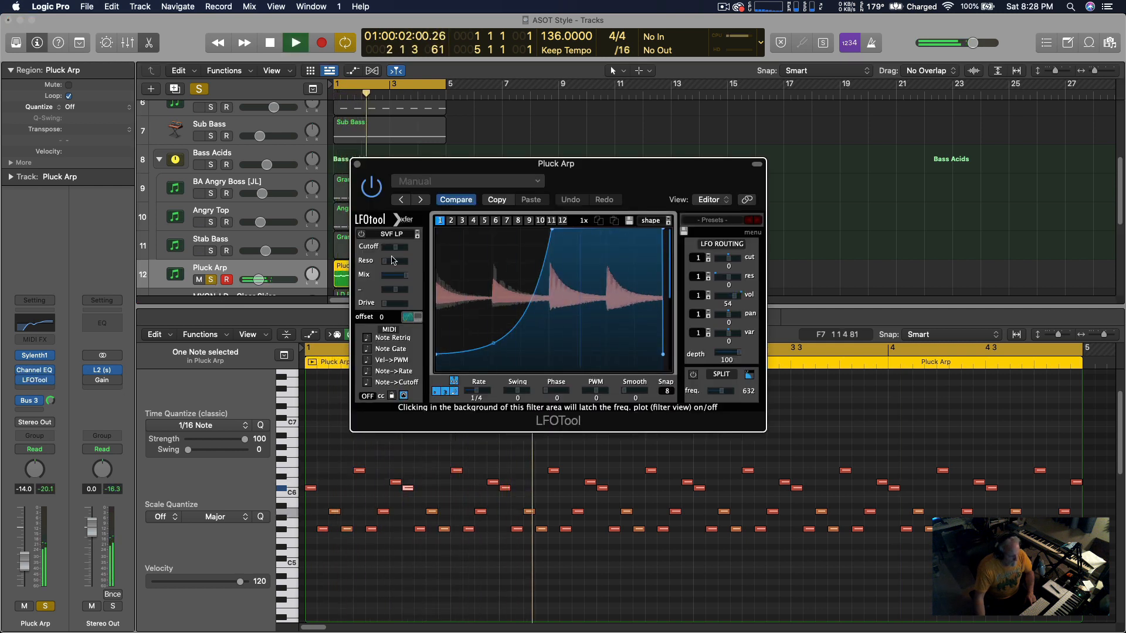
pyautogui.click(357, 164)
pyautogui.press('space')
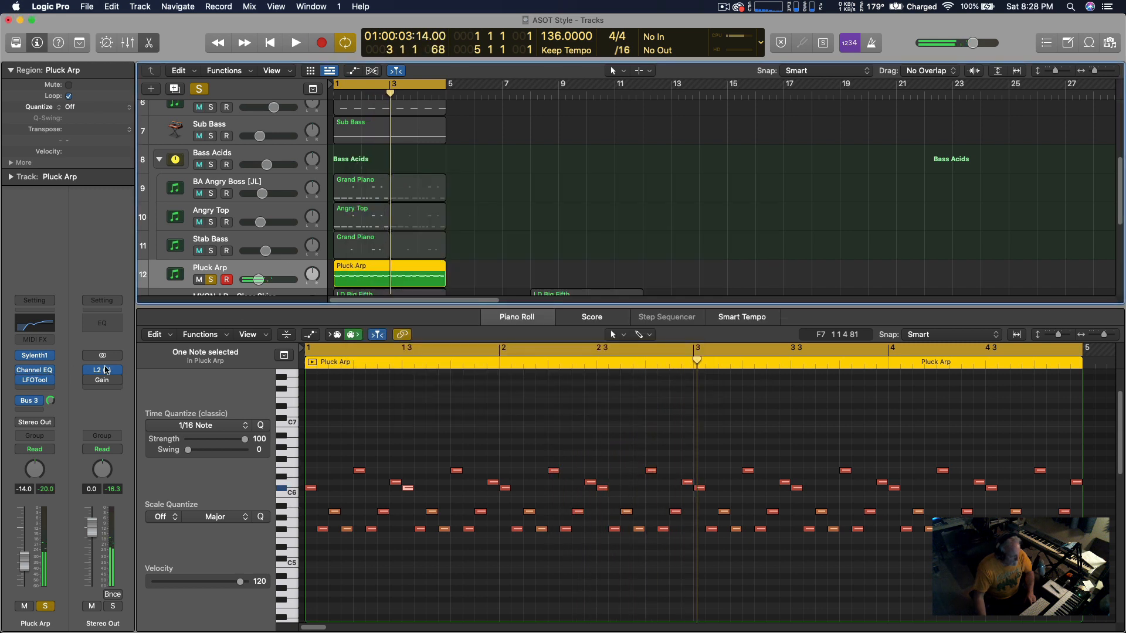
# Set the Pluck Arp's Bus 3 send to -2.3 while listening, and inspect the Raum reverb settings on that bus.
pyautogui.press('space')
pyautogui.press('space')
pyautogui.press('space')
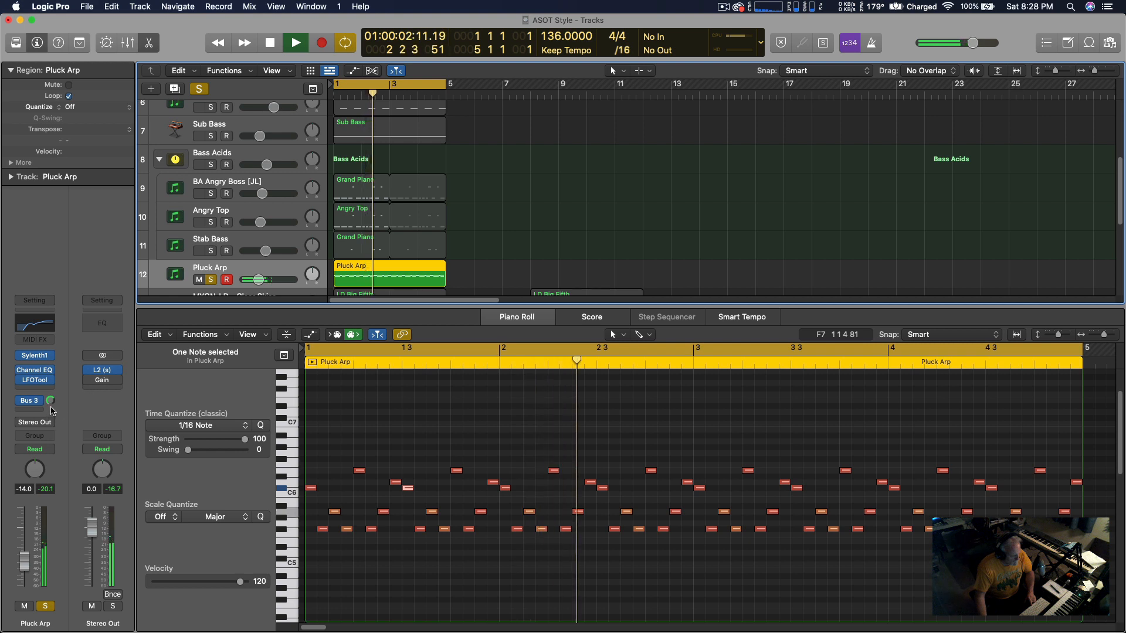
pyautogui.moveTo(51, 401); pyautogui.dragTo(51, 404)
pyautogui.press('space')
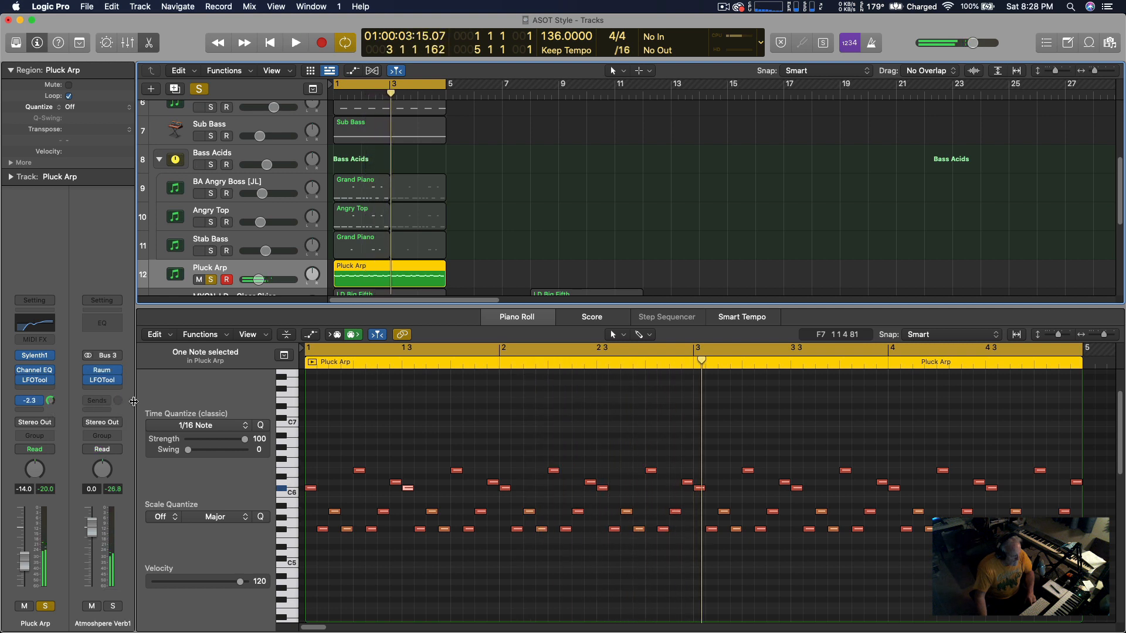
pyautogui.click(104, 372)
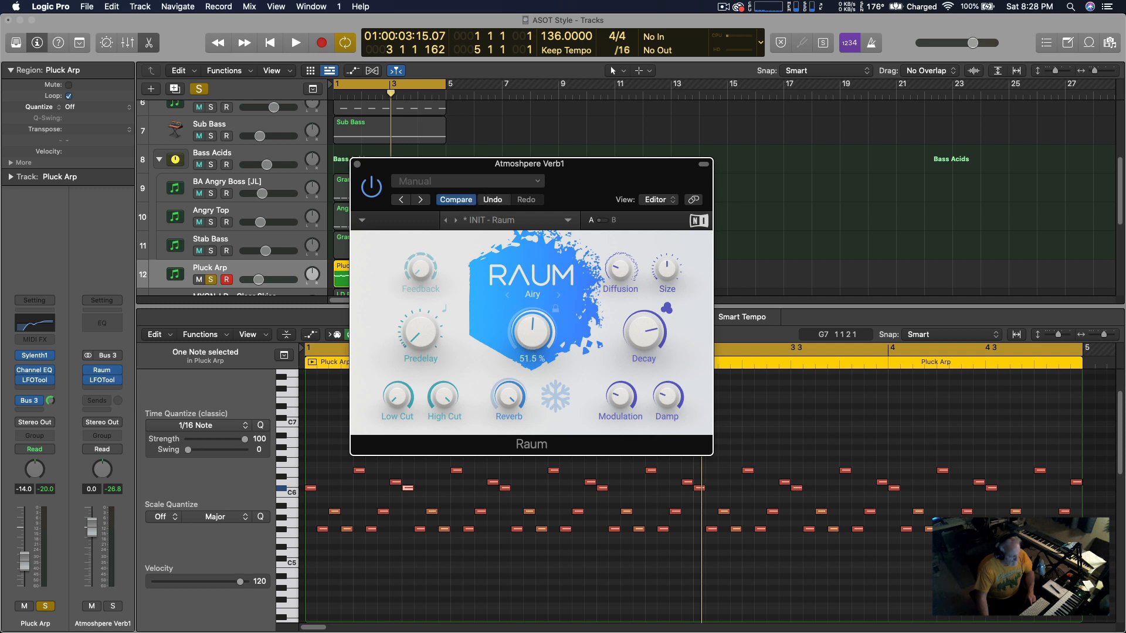
pyautogui.click(356, 165)
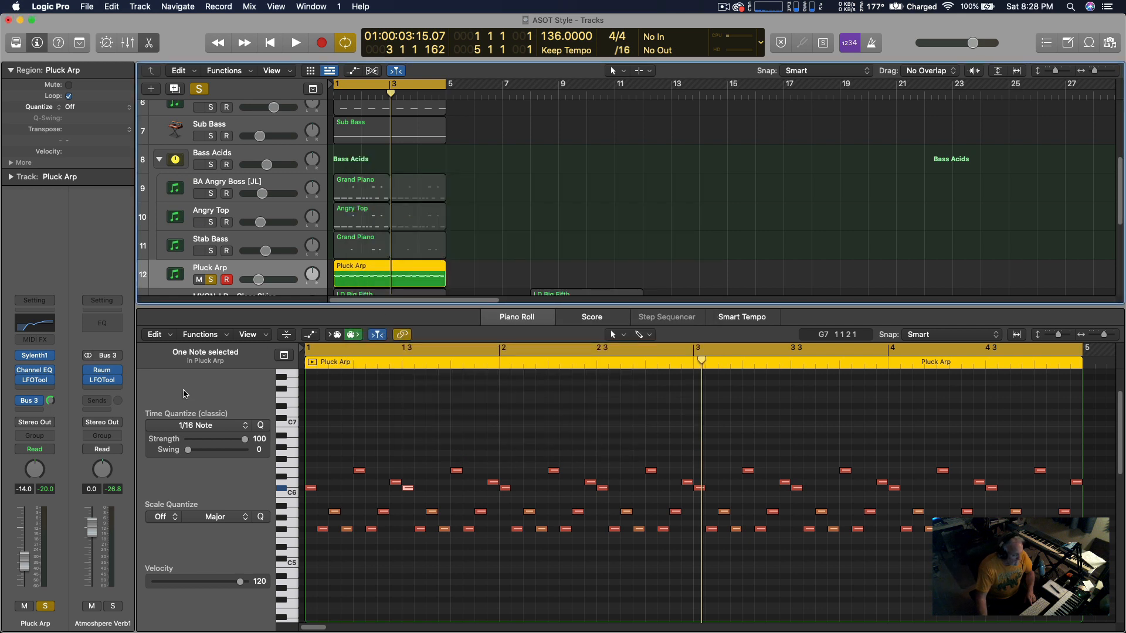
# Play the arp with tracks 1 to 11, Kick through Stab Bass, soloed alongside it.
pyautogui.press('space')
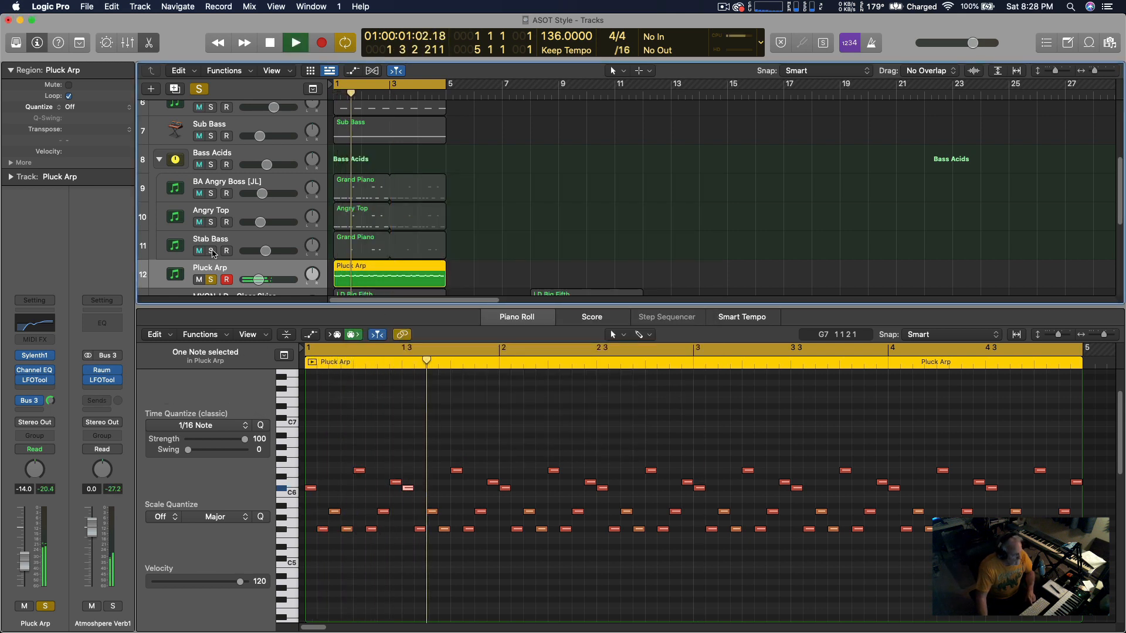
pyautogui.press('p')
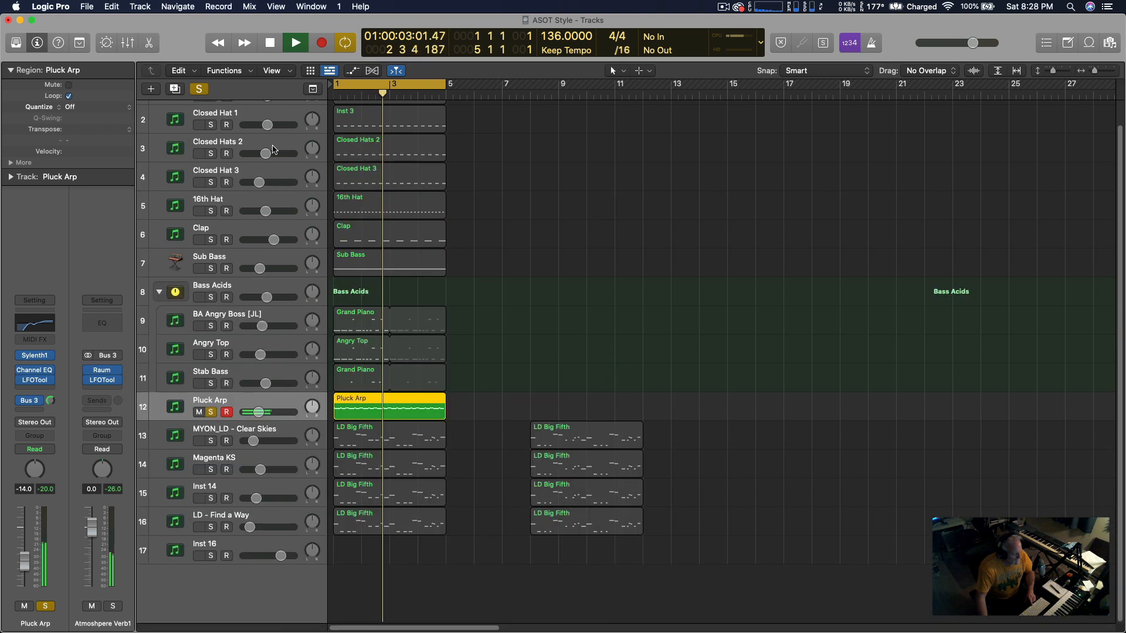
pyautogui.moveTo(211, 125); pyautogui.dragTo(206, 392)
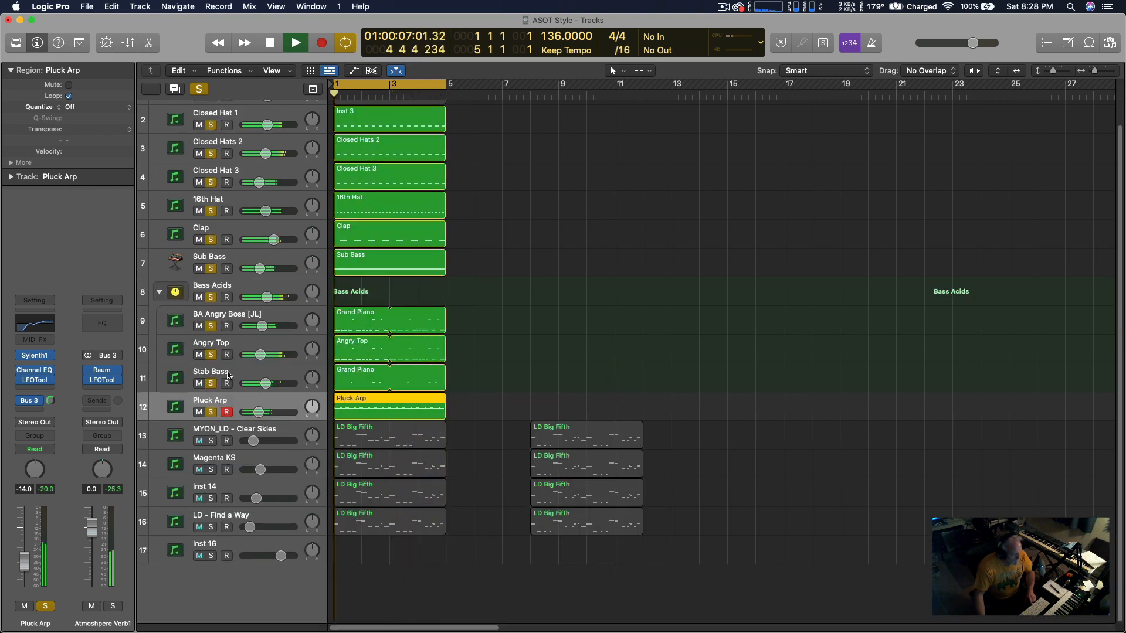
pyautogui.scroll(2, 250, 320)
pyautogui.click(210, 120)
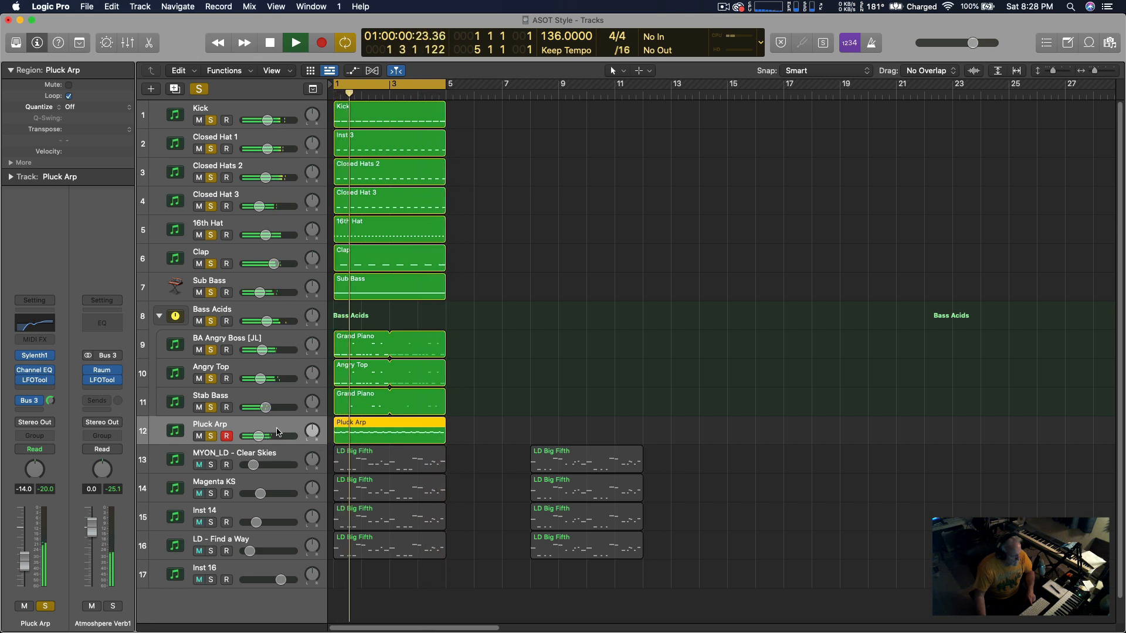
# Inspect the Pluck Arp's Channel EQ and slightly lower the rising bend of its LFOTool volume curve during playback.
pyautogui.click(51, 328)
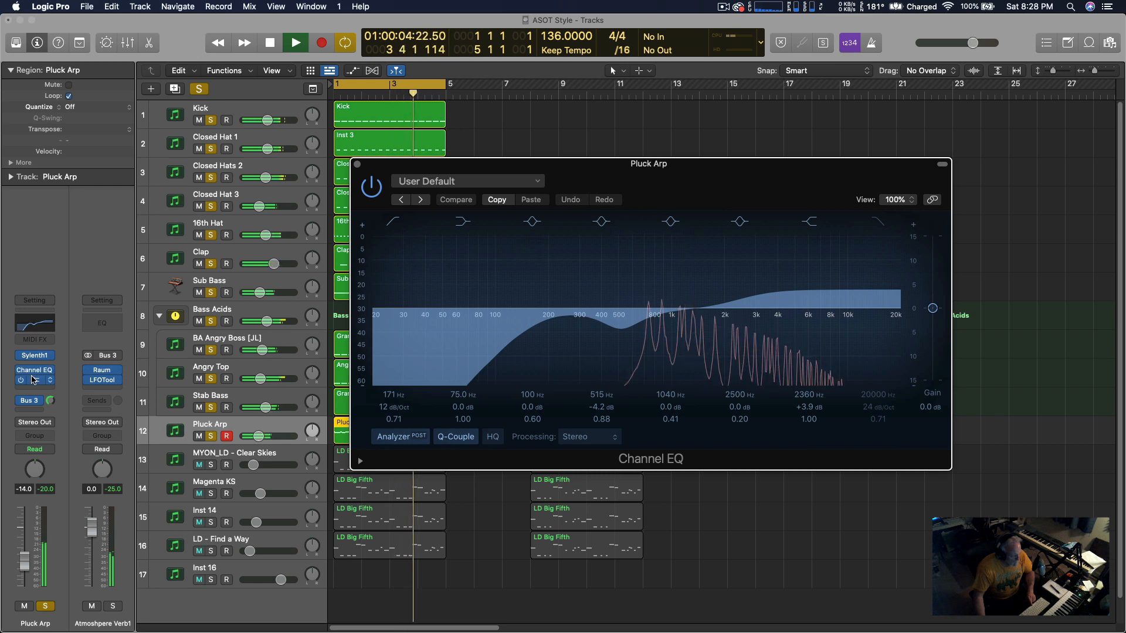
pyautogui.click(35, 380)
pyautogui.moveTo(493, 344)
pyautogui.mouseDown()
pyautogui.moveTo(493, 357)
pyautogui.moveTo(437, 361)
pyautogui.moveTo(497, 349)
pyautogui.mouseUp()
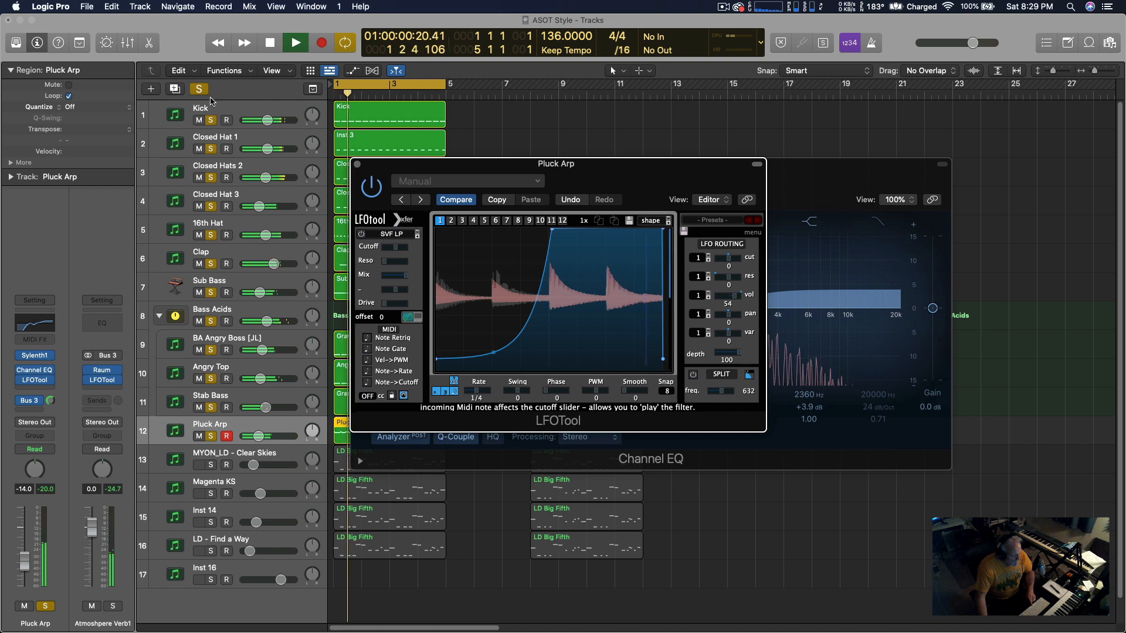
# Listen to Pluck Arp soloed on its own, then close its plug-in windows and turn off the solo.
pyautogui.press('s')
pyautogui.click(212, 437)
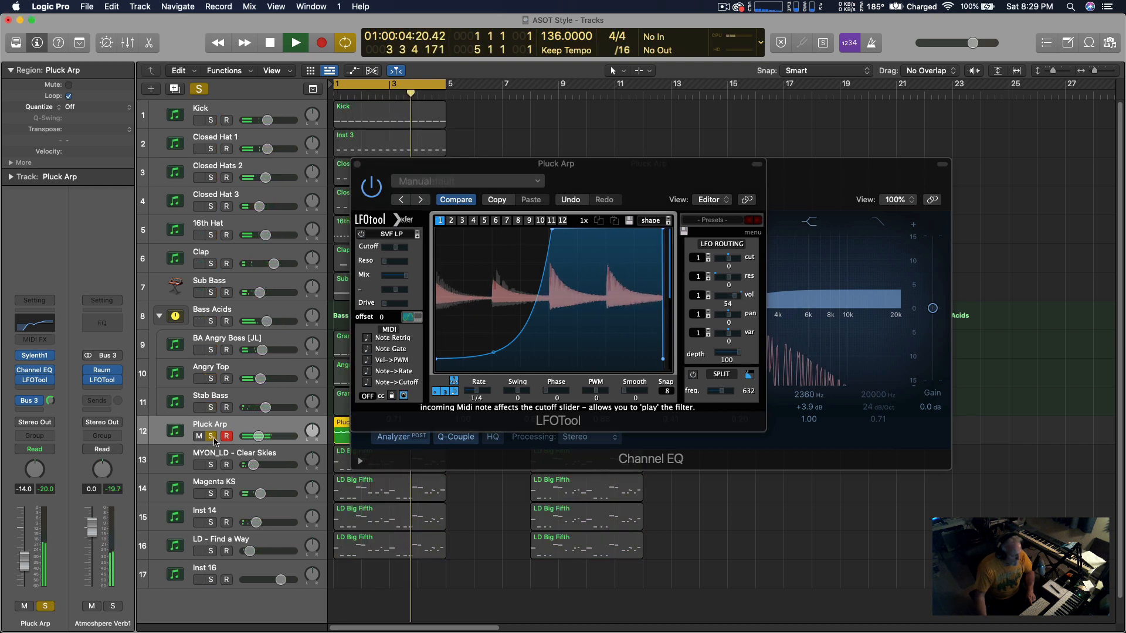
pyautogui.press('space')
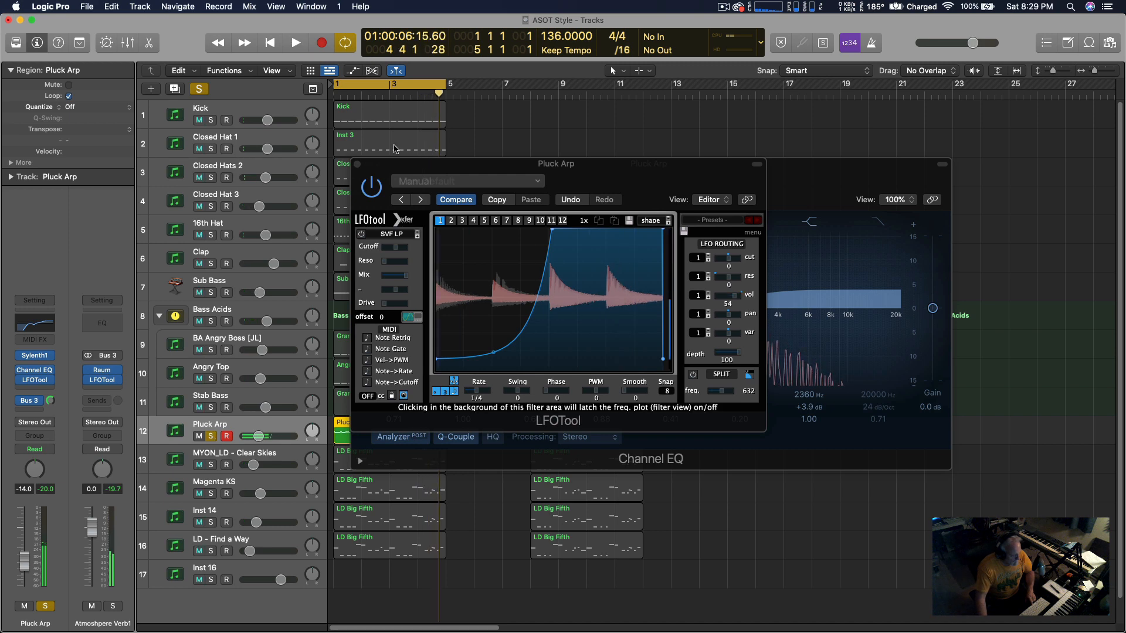
pyautogui.click(358, 167)
pyautogui.click(359, 166)
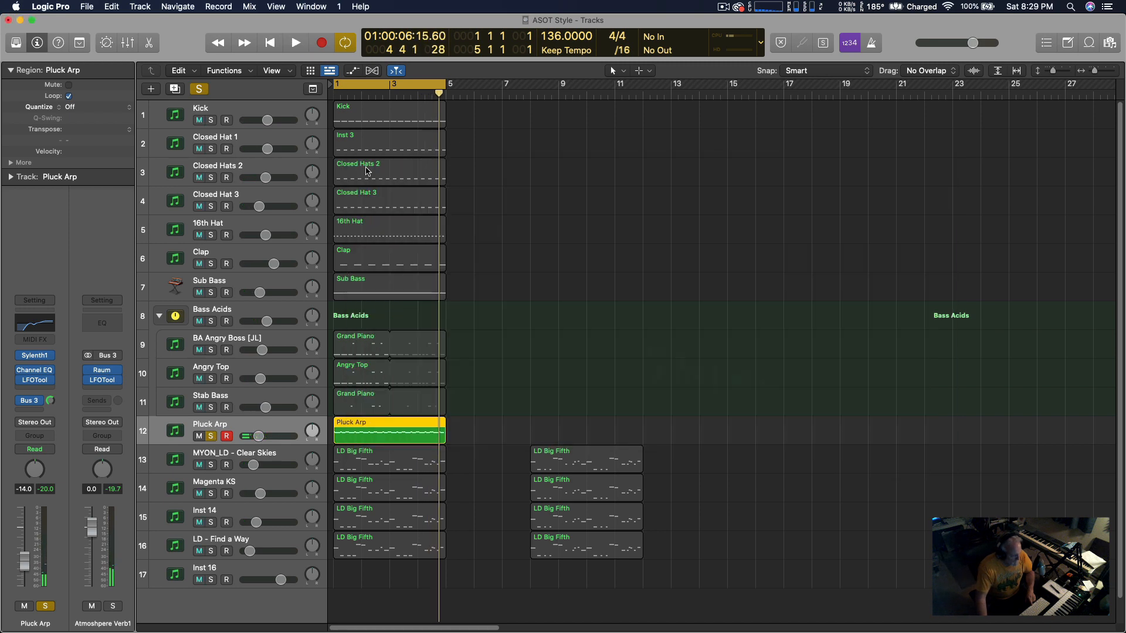
pyautogui.click(211, 437)
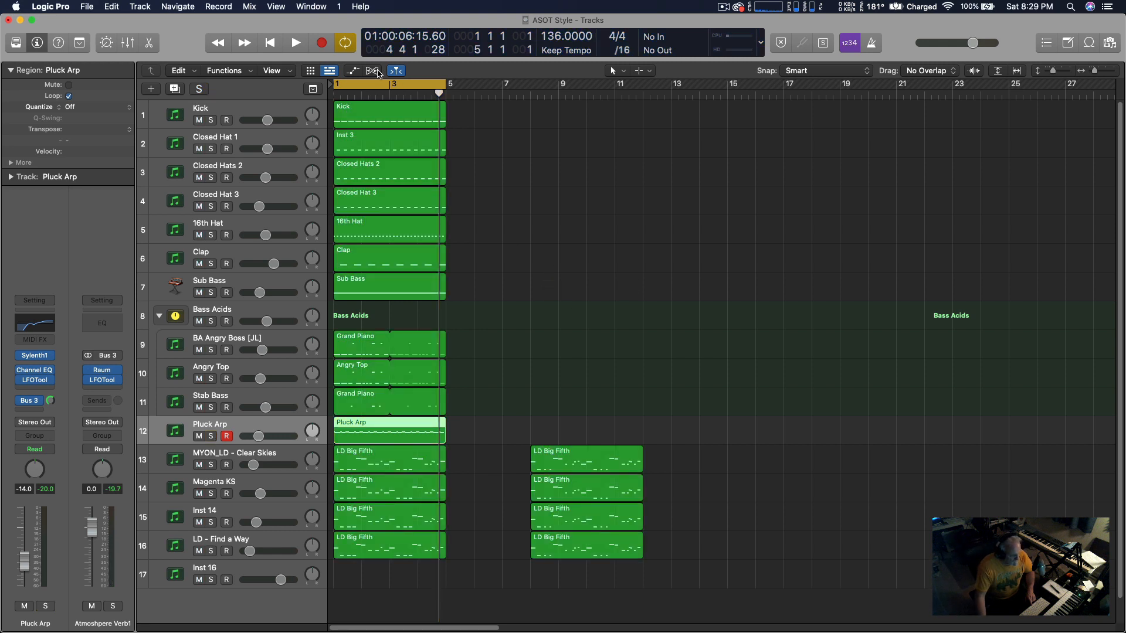
pyautogui.moveTo(404, 85); pyautogui.dragTo(910, 108)
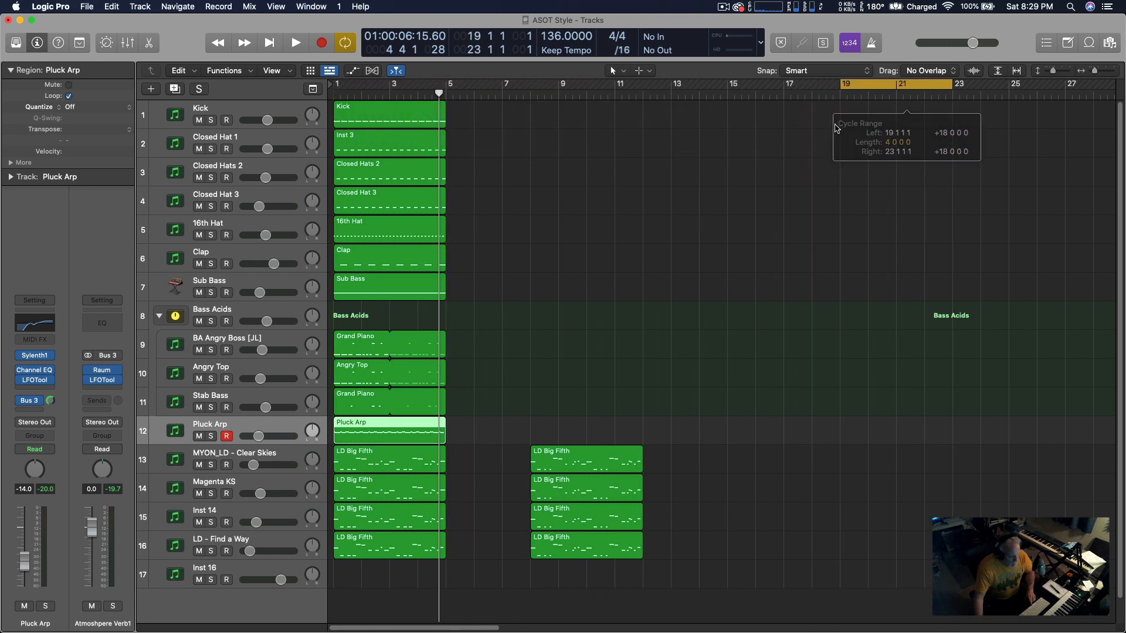
pyautogui.hscroll(10, 686, 109)
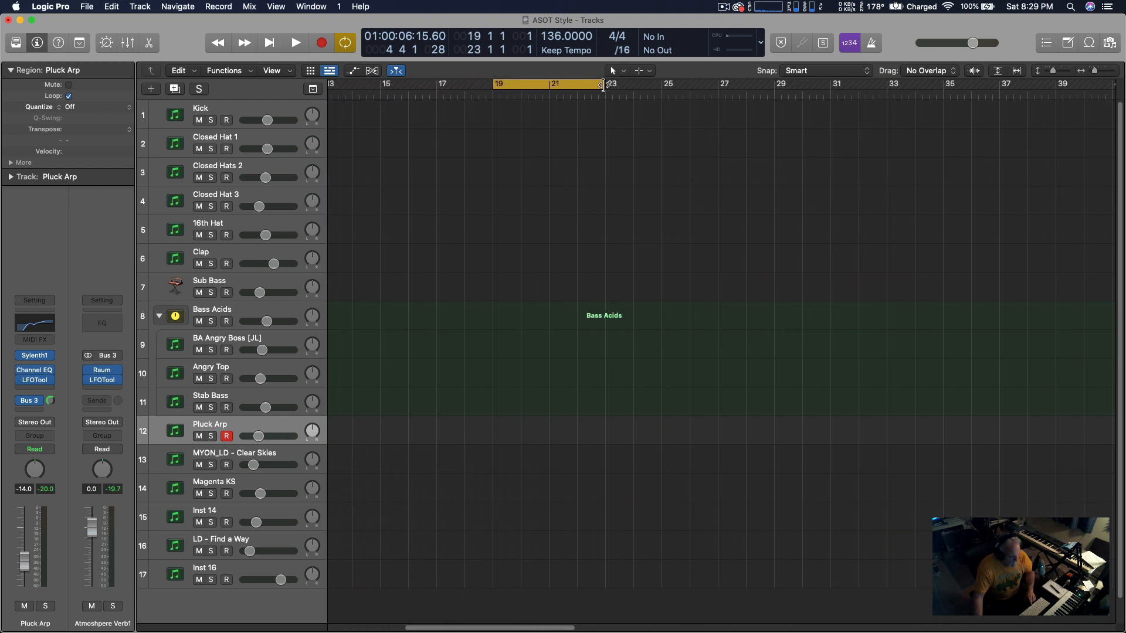
pyautogui.moveTo(603, 86); pyautogui.dragTo(893, 161)
pyautogui.hscroll(-10, 732, 181)
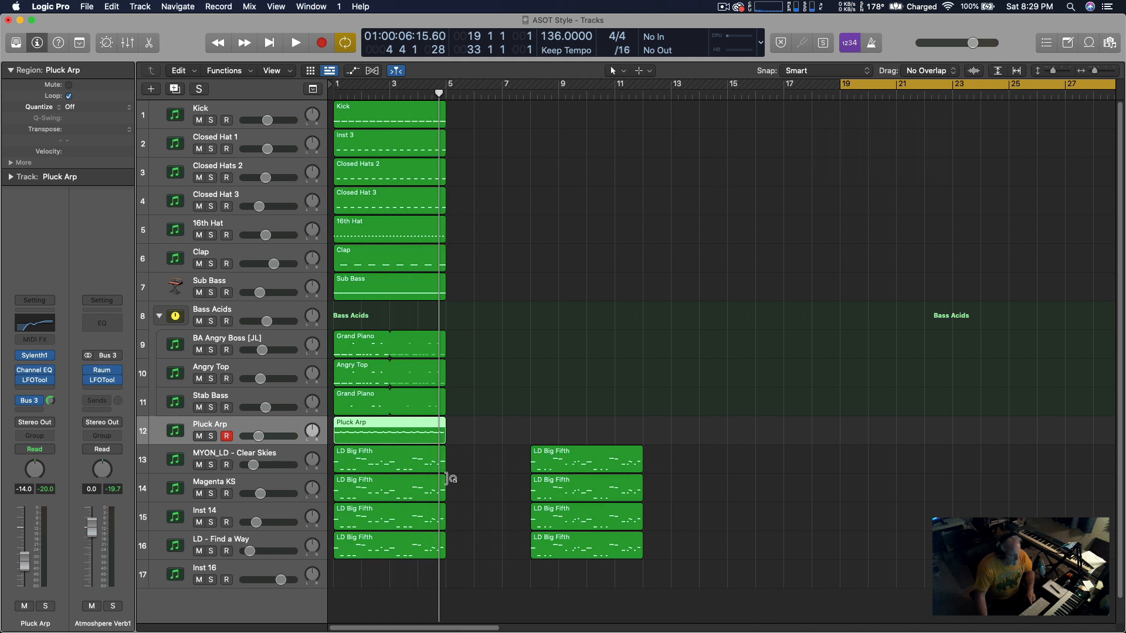
pyautogui.press('super+u')
# Copy the 15 regions in bars 1 to 5 and paste them four times in succession from bar 25 to bar 41.
pyautogui.press('super+a')
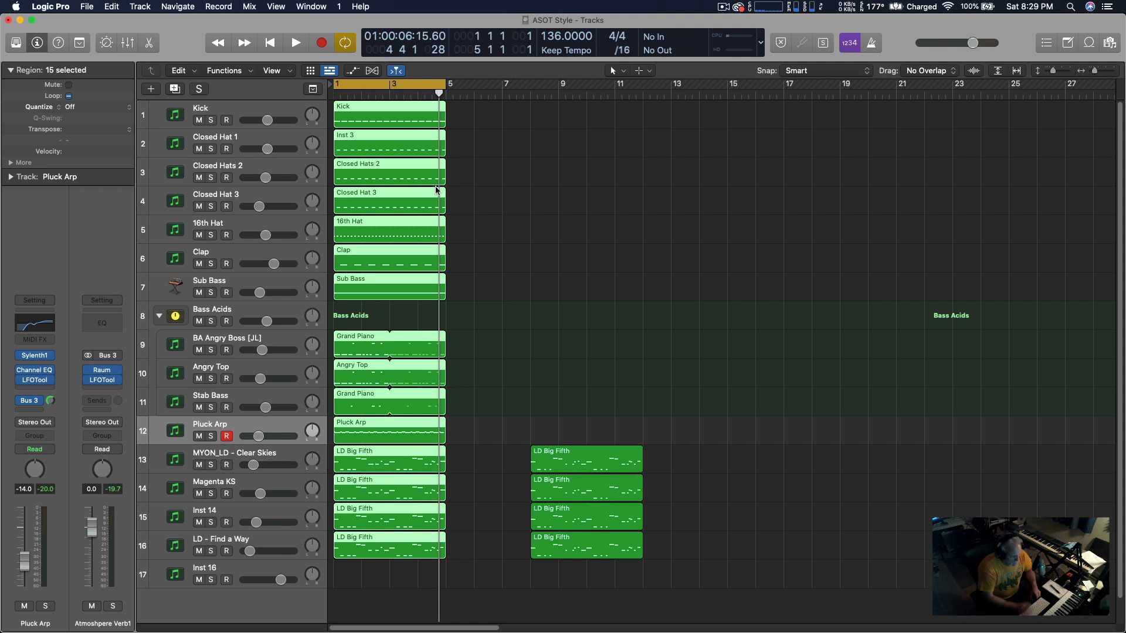
pyautogui.moveTo(367, 82); pyautogui.dragTo(1010, 96)
pyautogui.press('super+v')
pyautogui.press('super+v')
pyautogui.press('super+v')
pyautogui.press('super+v')
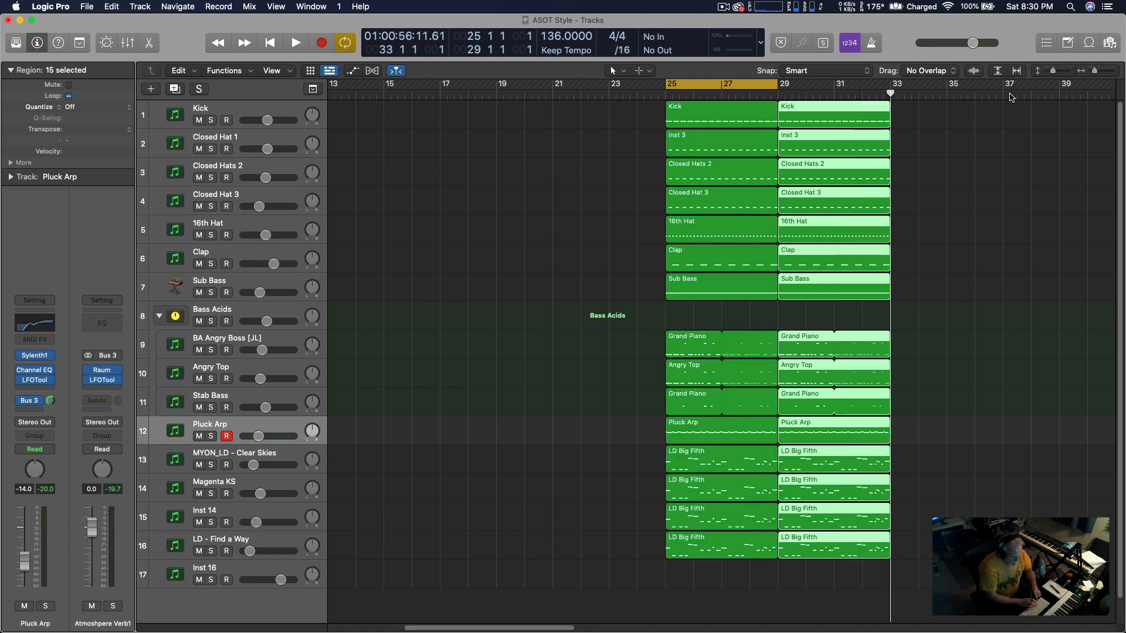
pyautogui.press('c')
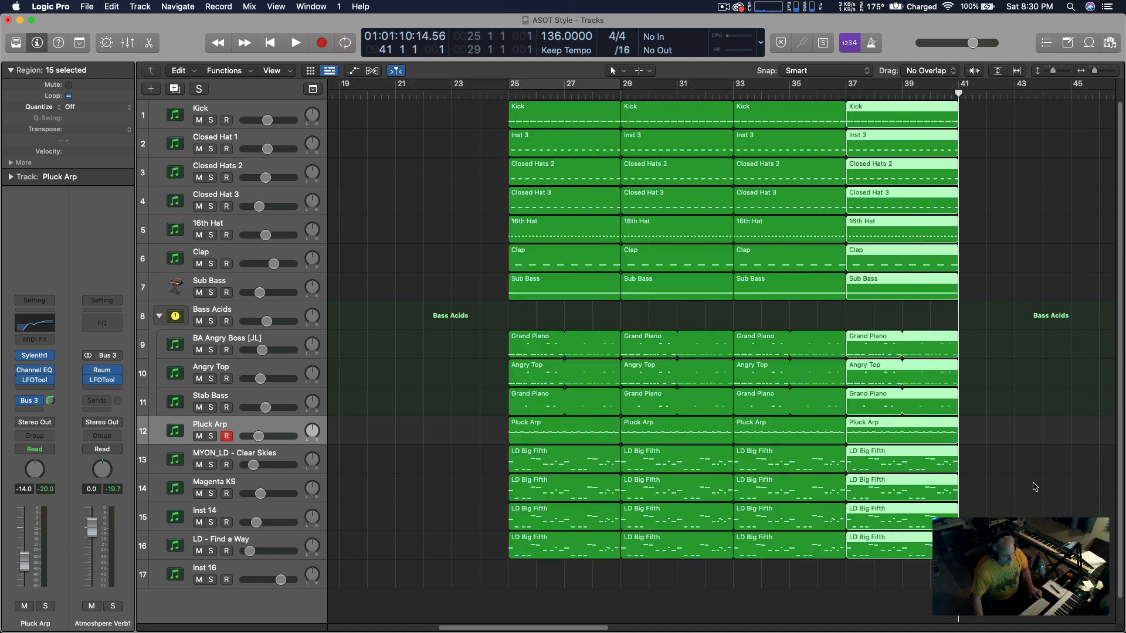
# Mute the Pluck Arp track.
pyautogui.click(1035, 487)
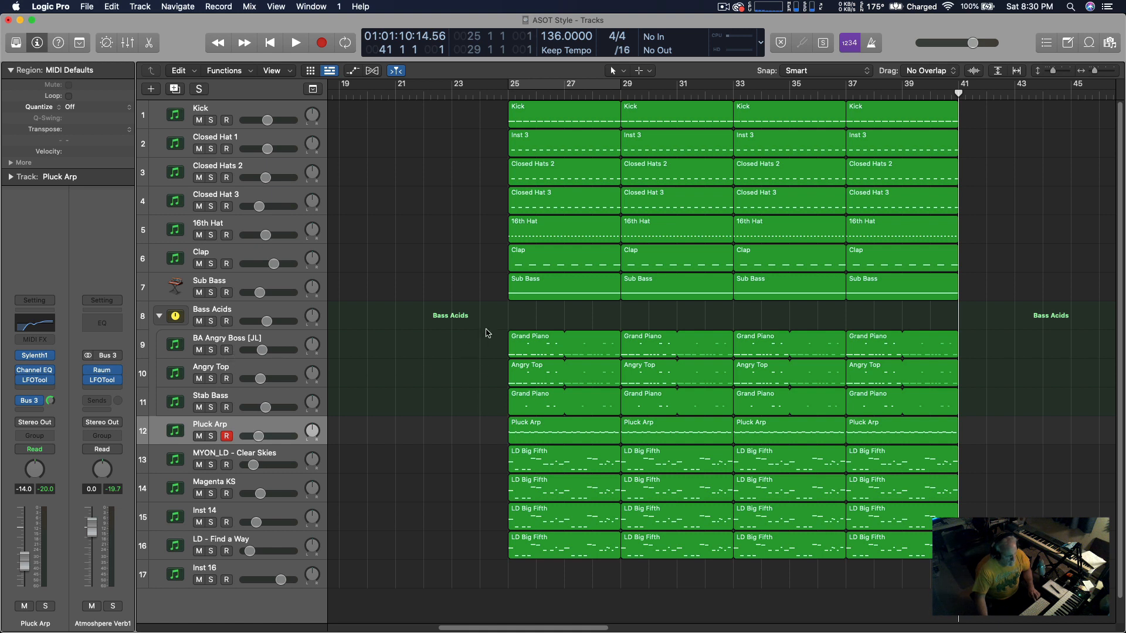
pyautogui.moveTo(506, 385); pyautogui.dragTo(630, 411)
pyautogui.click(199, 437)
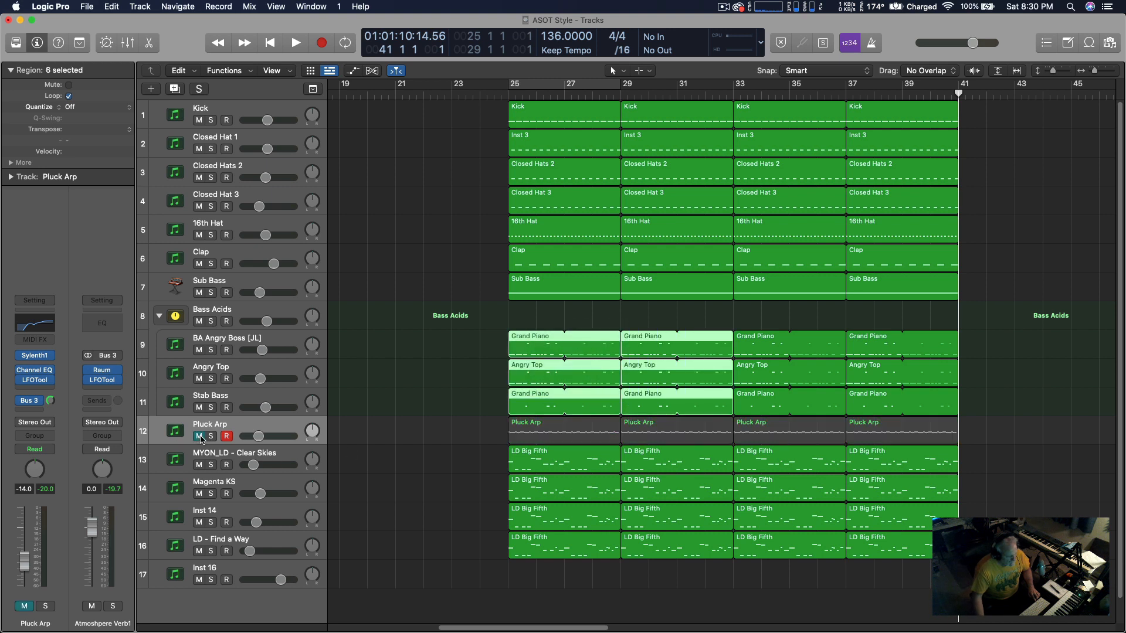
pyautogui.click(489, 345)
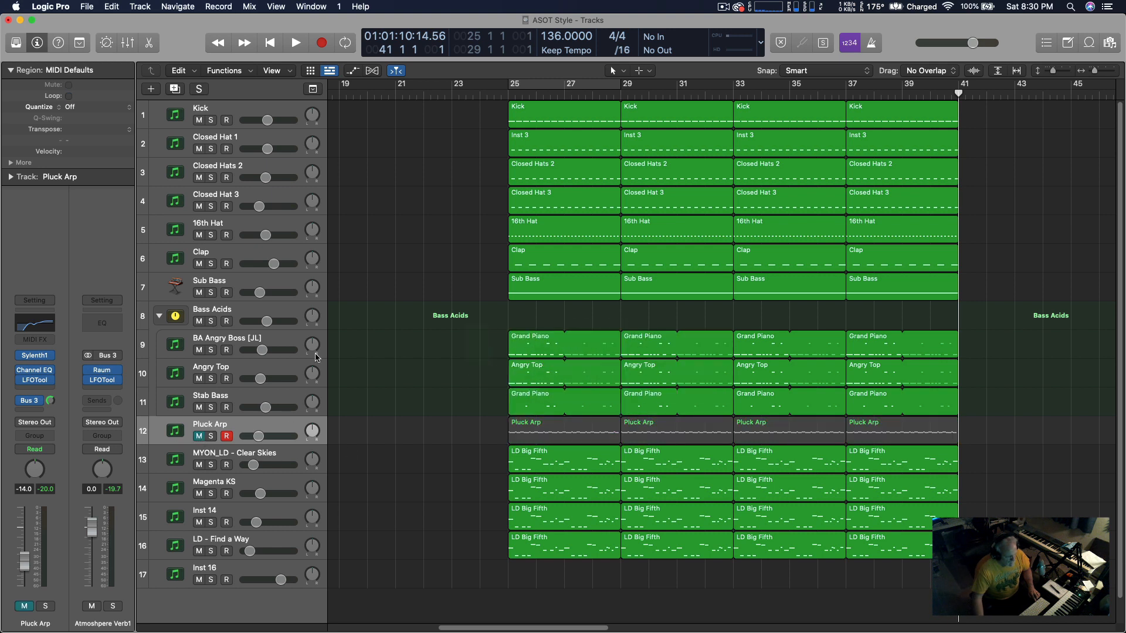
# Convert the loops on the BA Angry Boss, Angry Top and Stab Bass tracks into separate two-bar regions.
pyautogui.click(278, 341)
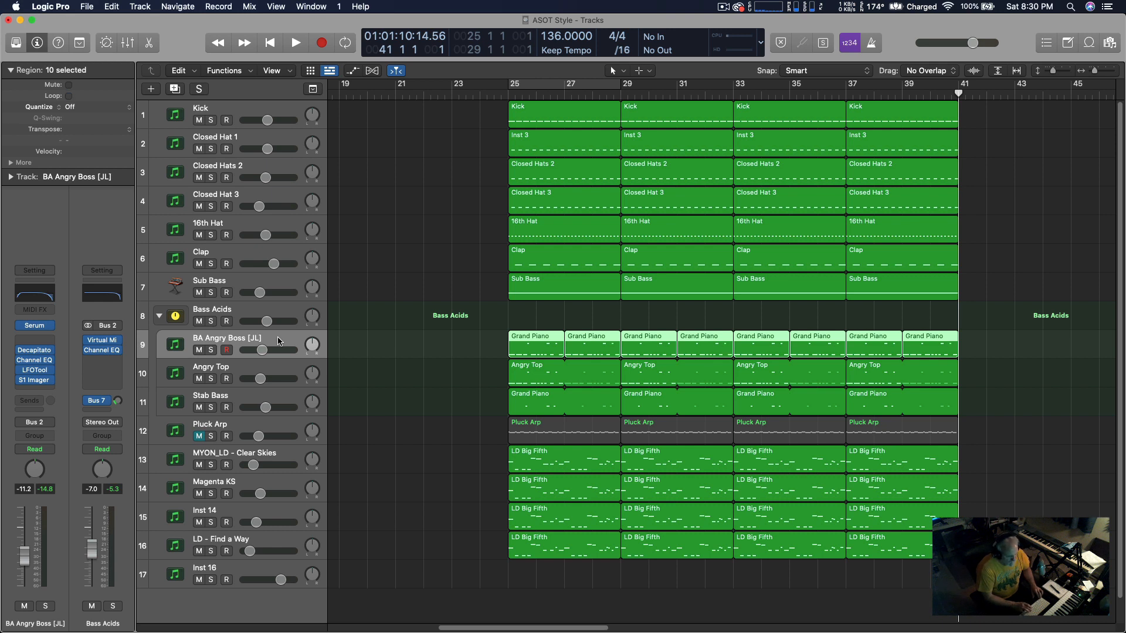
pyautogui.click(284, 372)
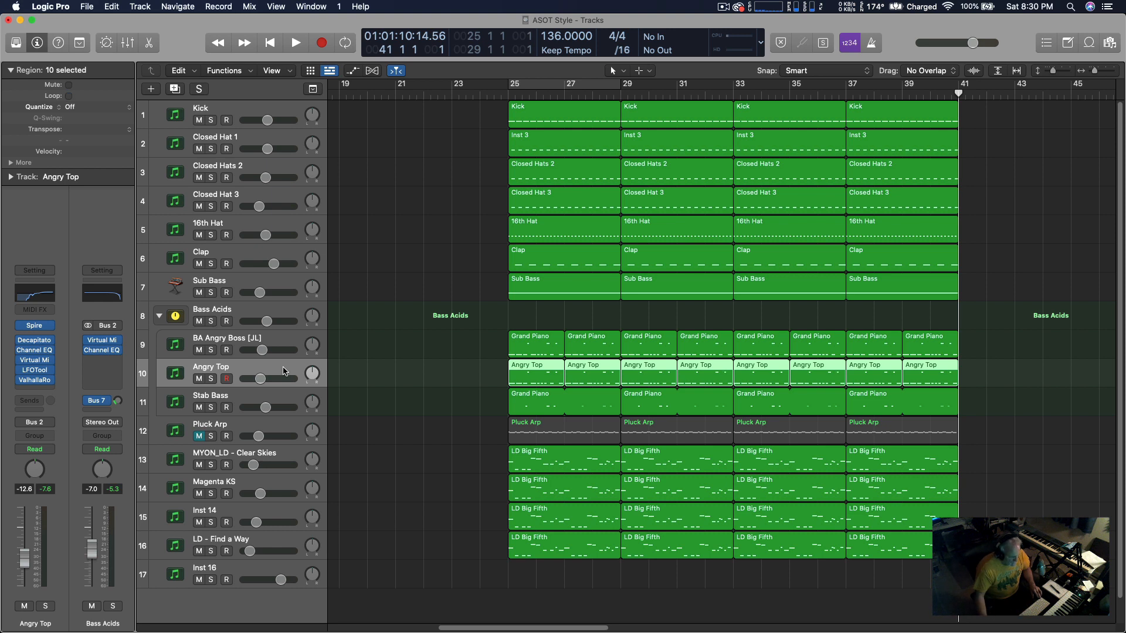
pyautogui.click(281, 394)
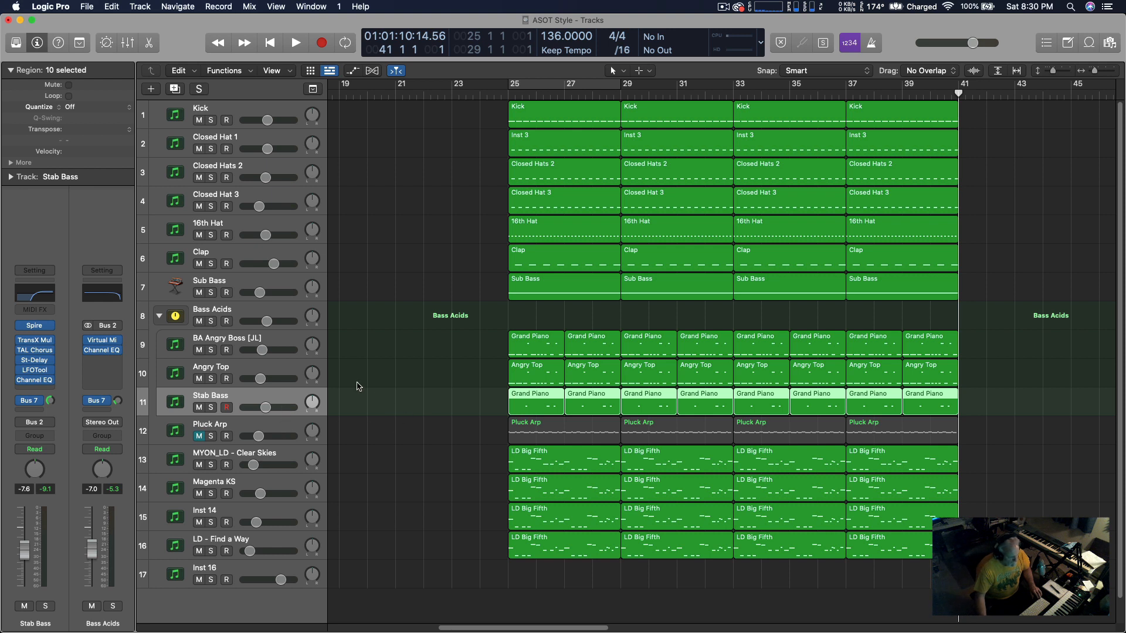
pyautogui.press('space')
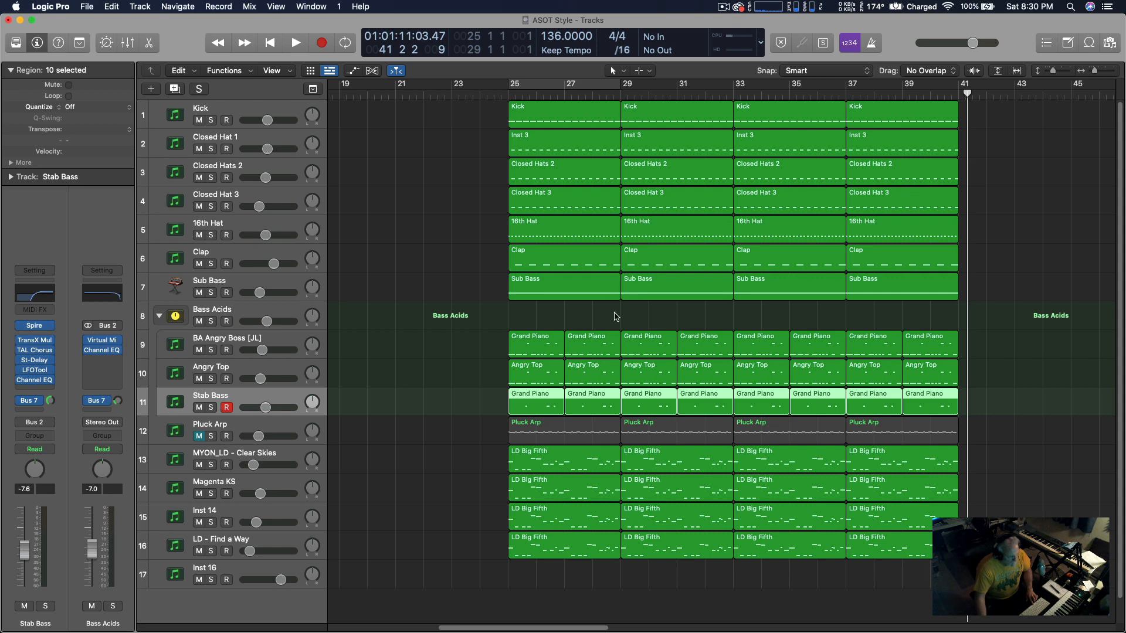
# Lengthen the note in the Sub Bass region at bar 25 to the region's end at bar 29, and solo the track.
pyautogui.doubleClick(560, 283)
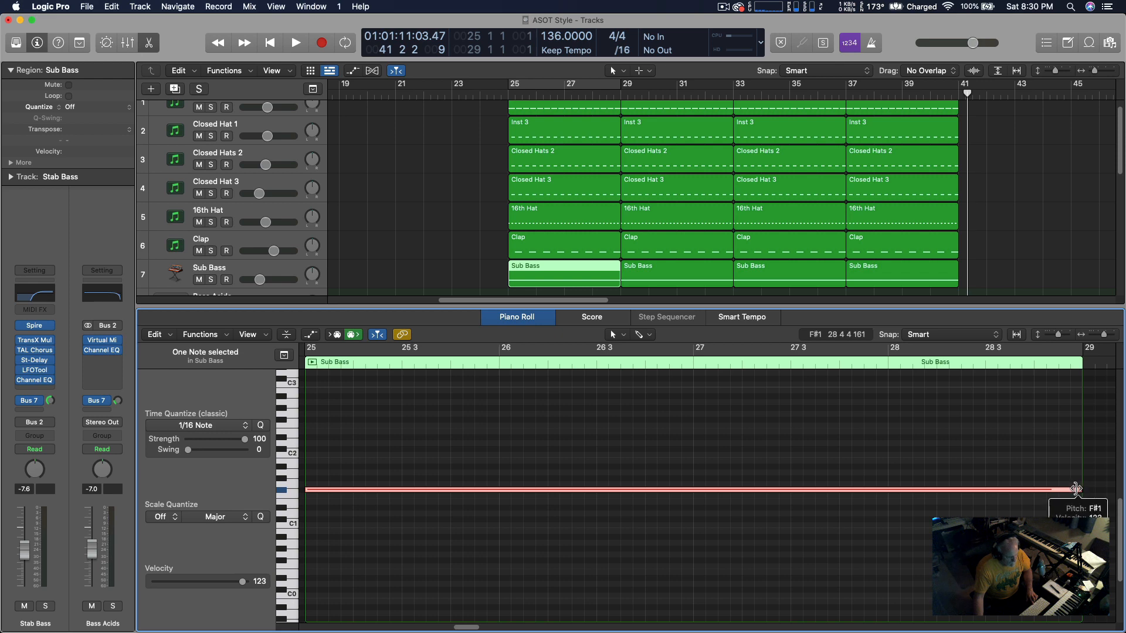
pyautogui.moveTo(1076, 489); pyautogui.dragTo(1082, 489)
pyautogui.click(211, 281)
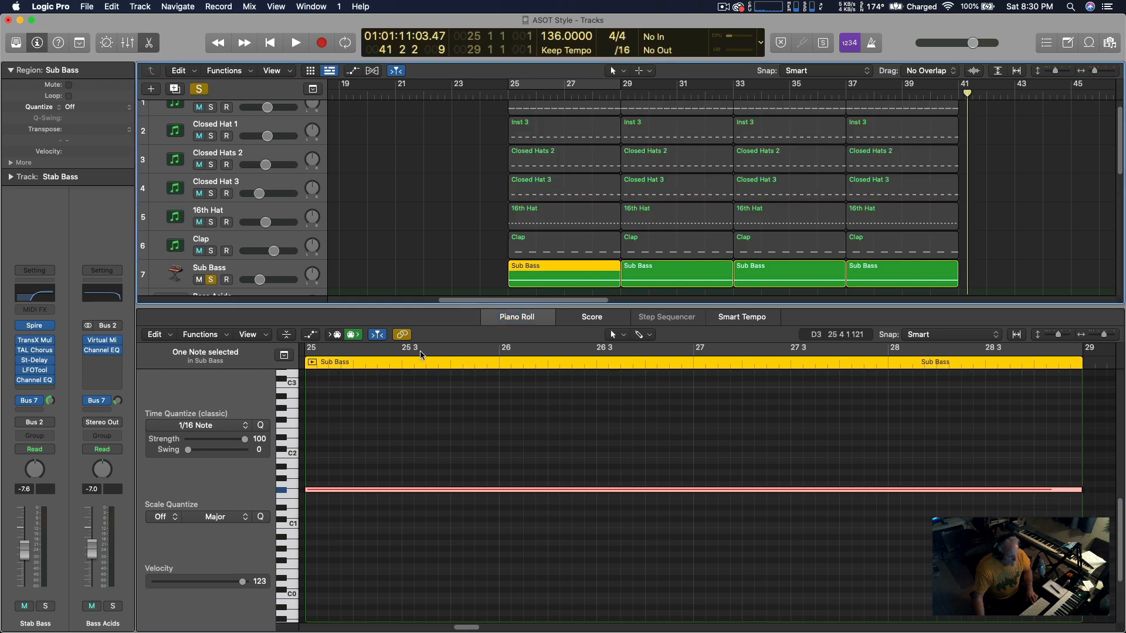
# Set the cycle range to bars 25 to 41 and play the soloed Sub Bass track from bar 25.
pyautogui.press('space')
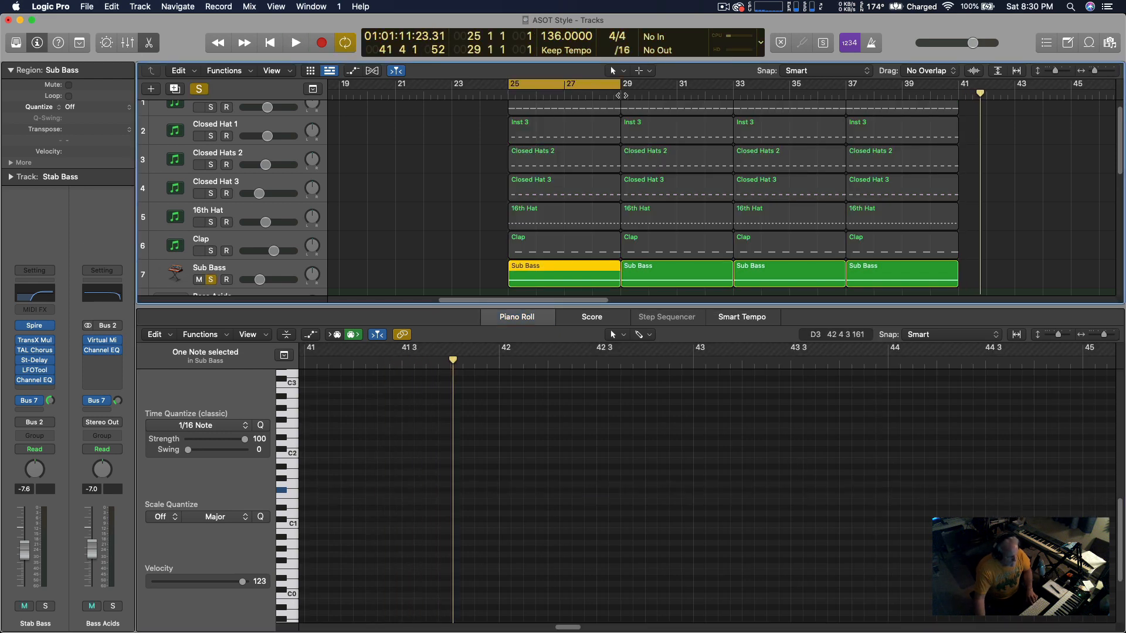
pyautogui.moveTo(620, 85); pyautogui.dragTo(957, 124)
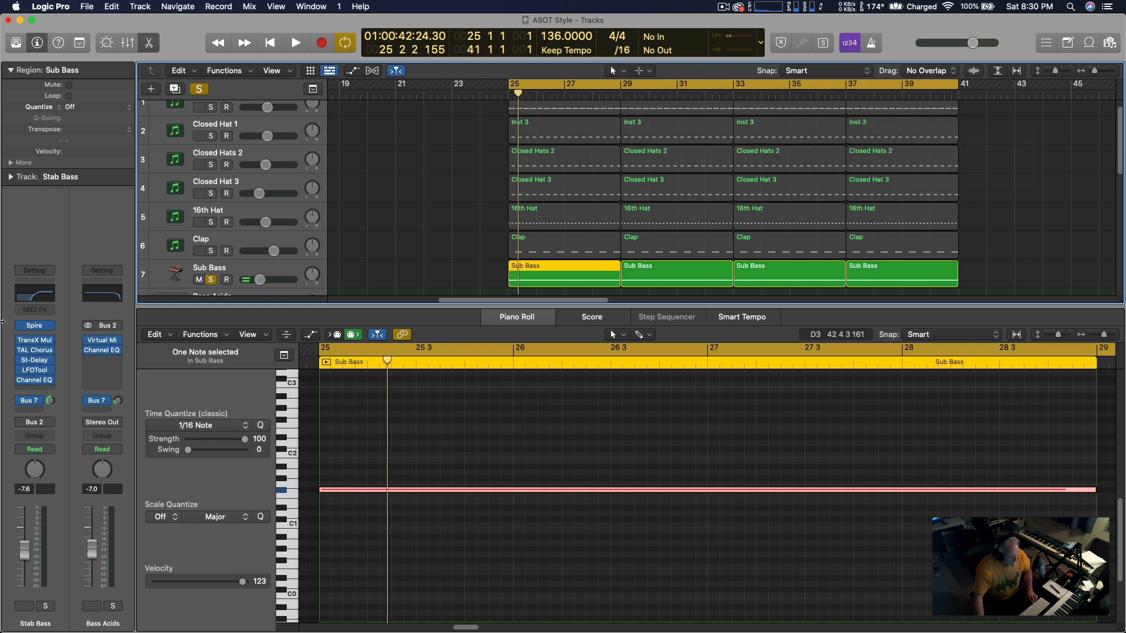
pyautogui.click(265, 270)
pyautogui.press('space')
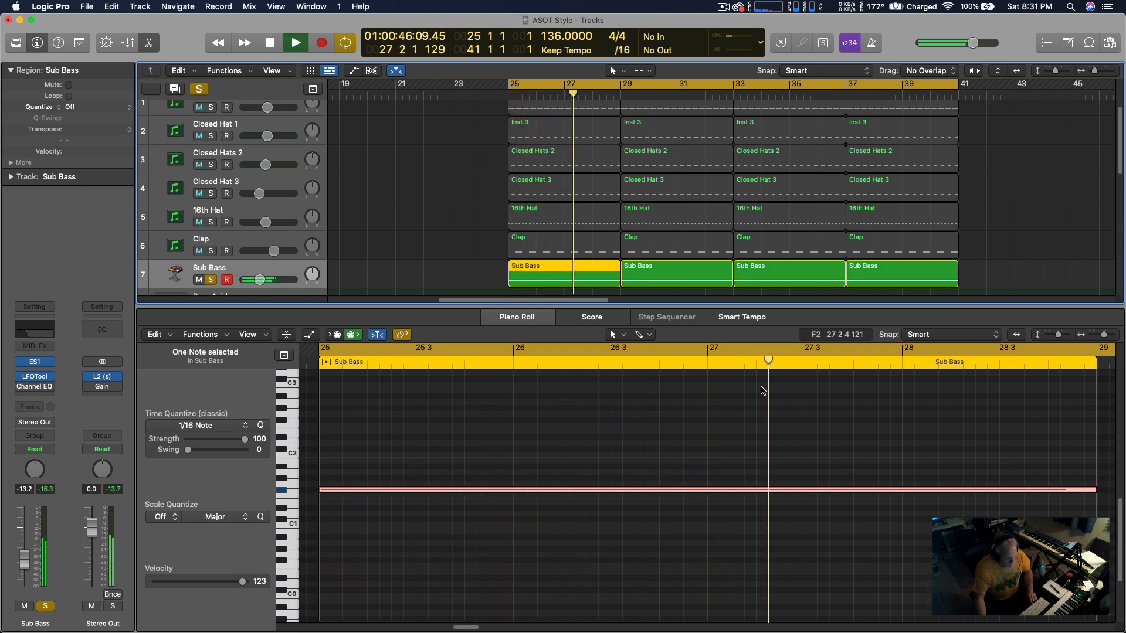
pyautogui.press('space')
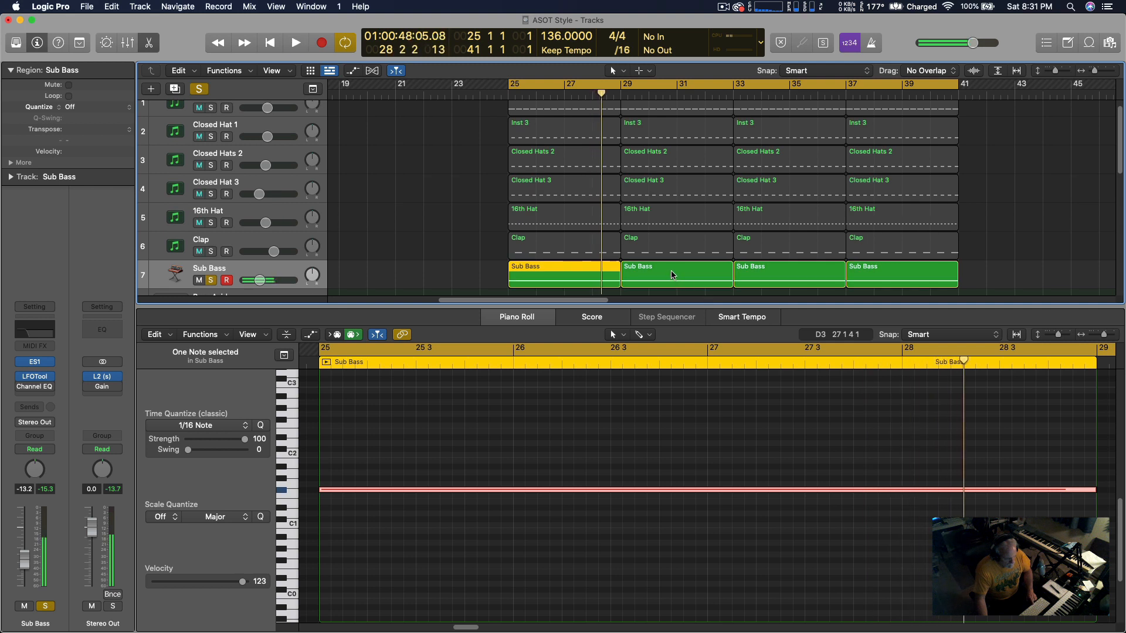
# Audition the Sub Bass and lower the long note in its second region, at bar 29, to D1.
pyautogui.click(673, 274)
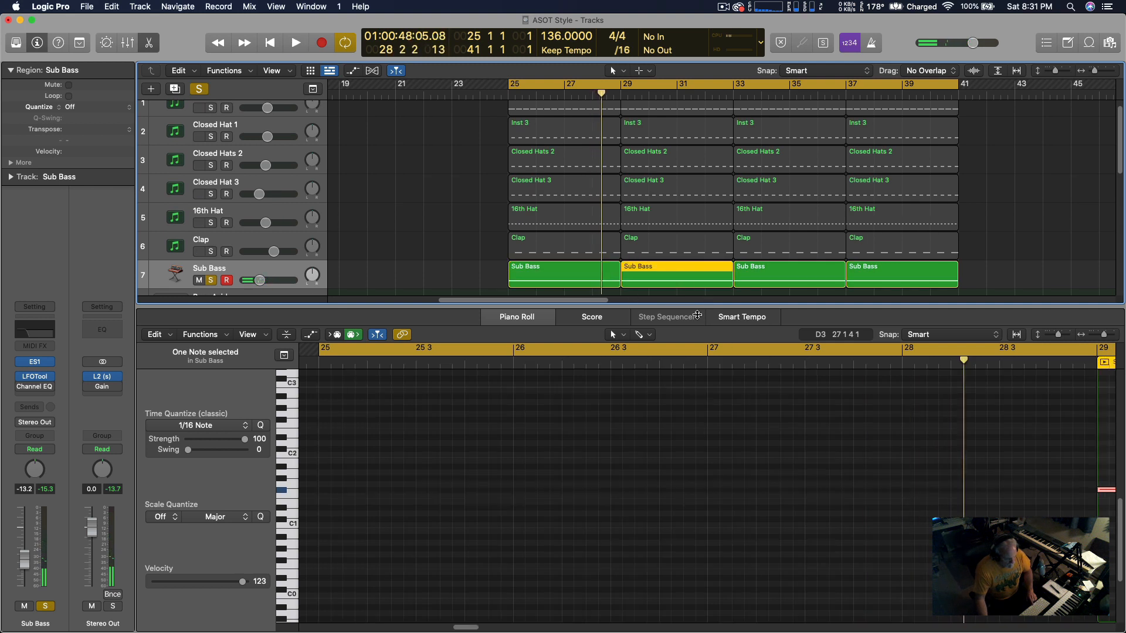
pyautogui.press('space')
pyautogui.scroll(-5, 798, 397)
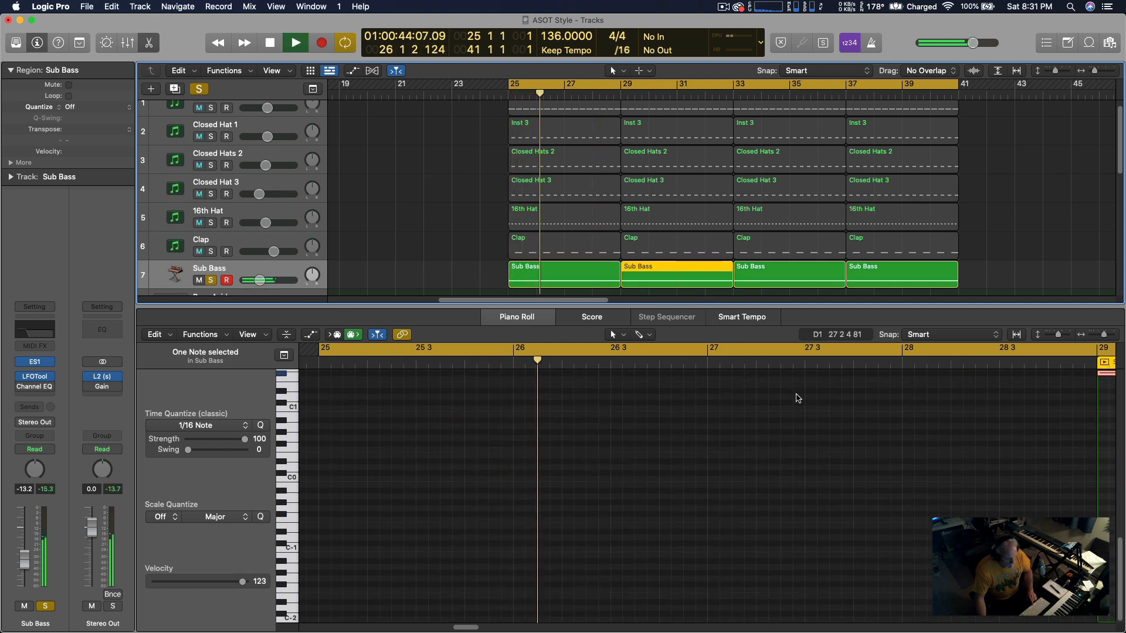
pyautogui.press('space')
pyautogui.scroll(2, 794, 395)
pyautogui.press('space')
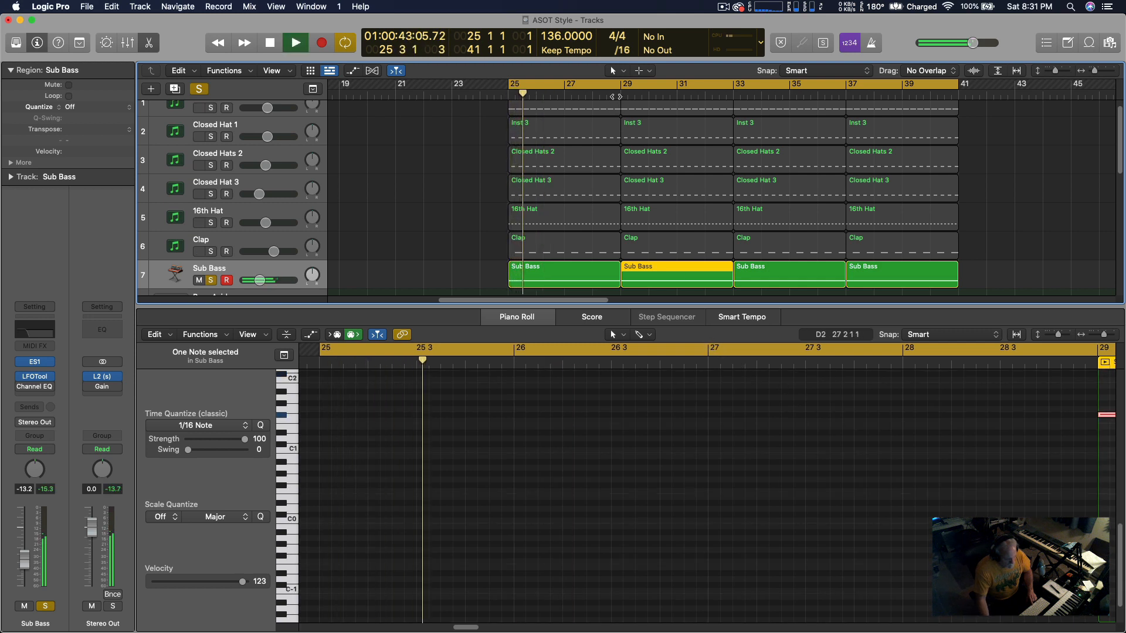
pyautogui.hscroll(5, 889, 455)
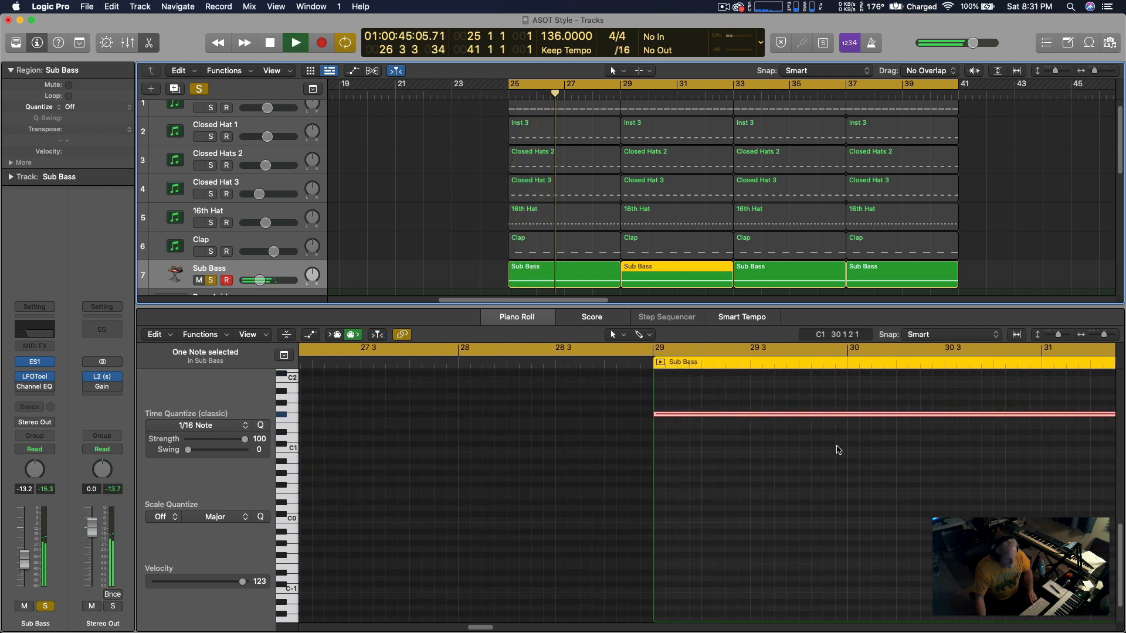
pyautogui.scroll(1, 788, 441)
pyautogui.hscroll(3, 788, 441)
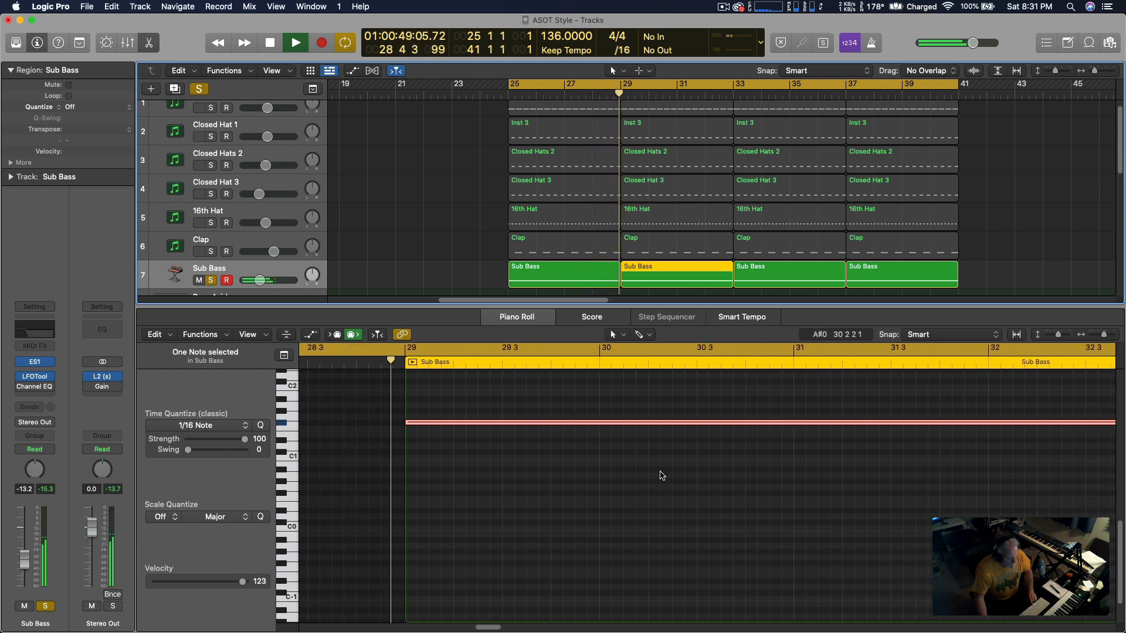
pyautogui.press('space')
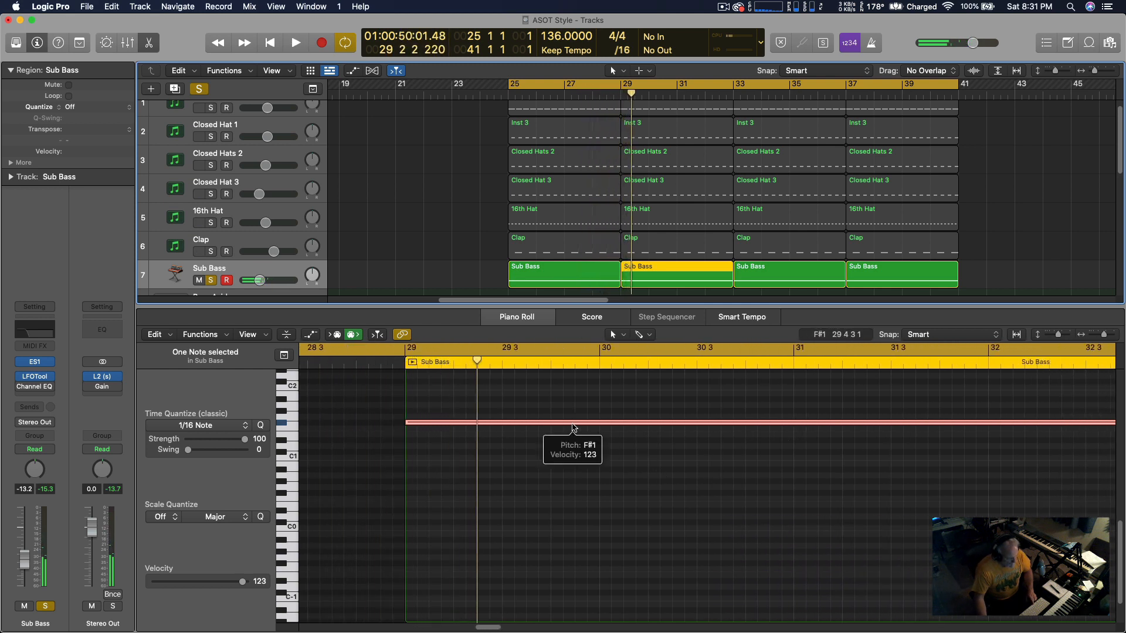
pyautogui.moveTo(573, 428); pyautogui.dragTo(573, 453)
# Play the opening of the Sub Bass line and raise the long note in its third region, at bar 33.
pyautogui.press('space')
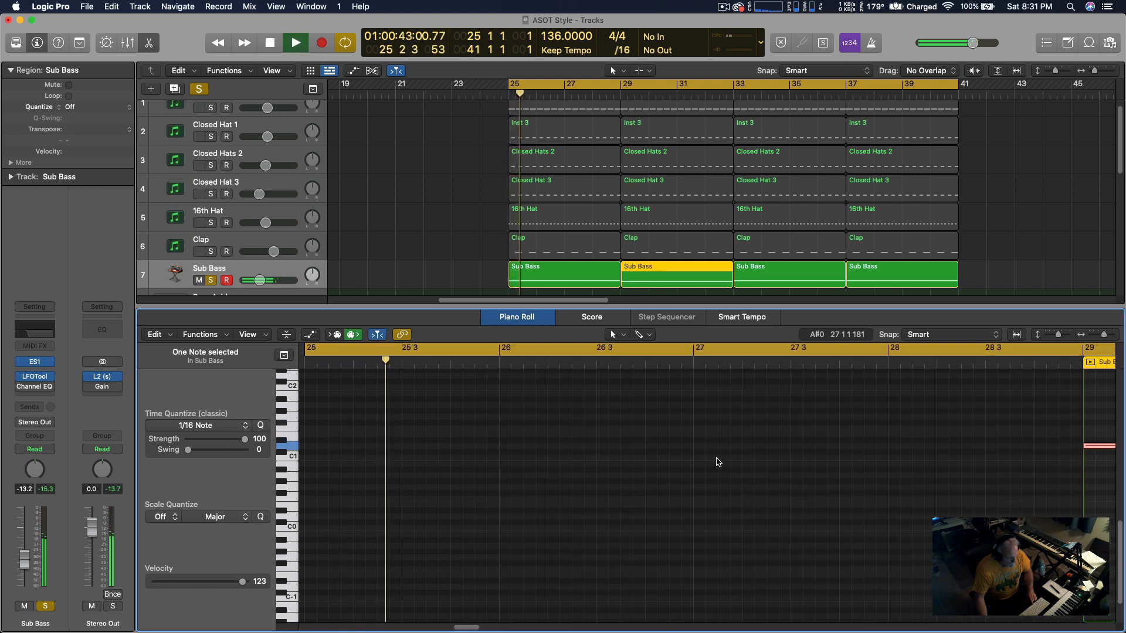
pyautogui.press('space')
pyautogui.click(765, 272)
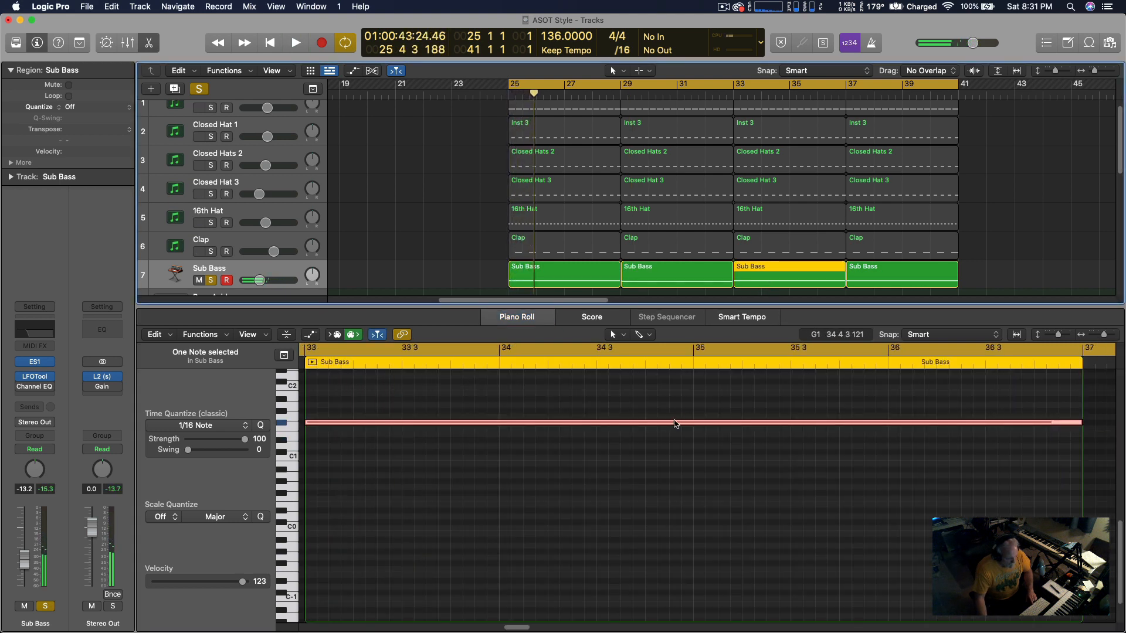
pyautogui.moveTo(674, 423); pyautogui.dragTo(674, 396)
# Raise the long note in the fourth Sub Bass region, at bar 37, and play the bass line from bar 25.
pyautogui.click(889, 276)
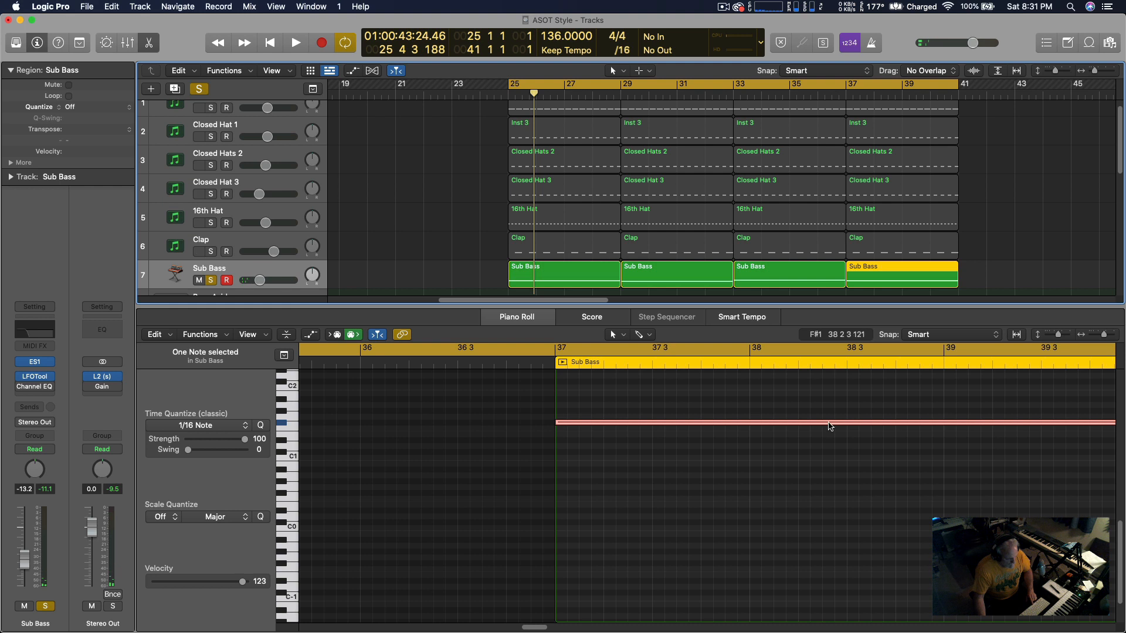
pyautogui.click(829, 423)
pyautogui.moveTo(829, 423)
pyautogui.mouseDown()
pyautogui.moveTo(829, 396)
pyautogui.moveTo(826, 410)
pyautogui.mouseUp()
pyautogui.press('space')
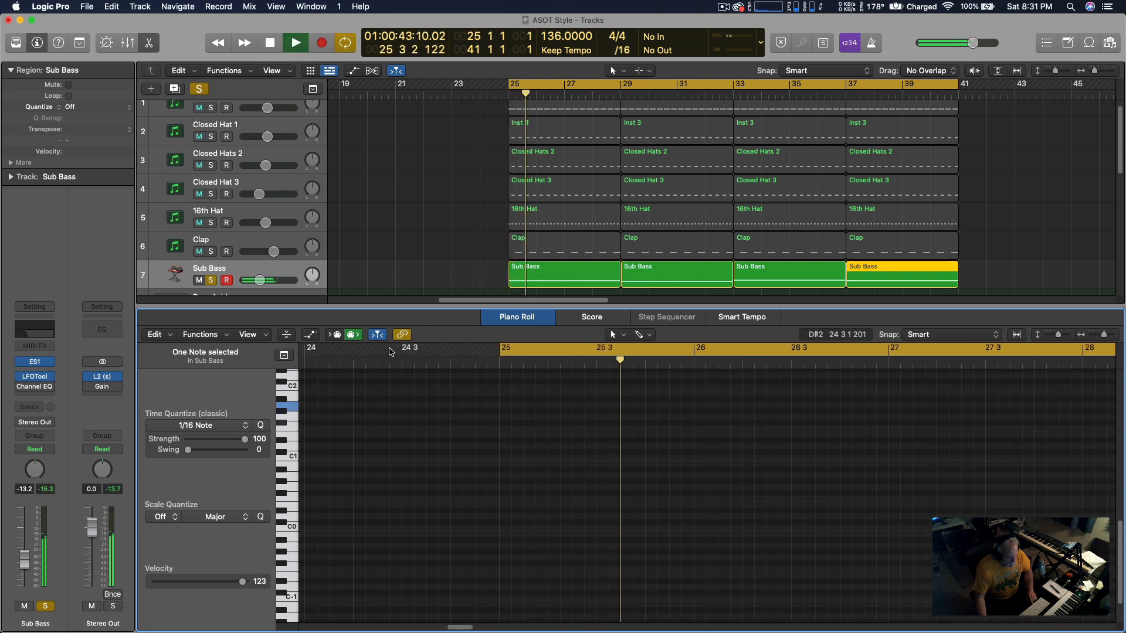
# Solo the MYON_LD - Clear Skies lead and play it together with the Sub Bass line from bar 25.
pyautogui.scroll(-3, 360, 264)
pyautogui.scroll(-5, 359, 264)
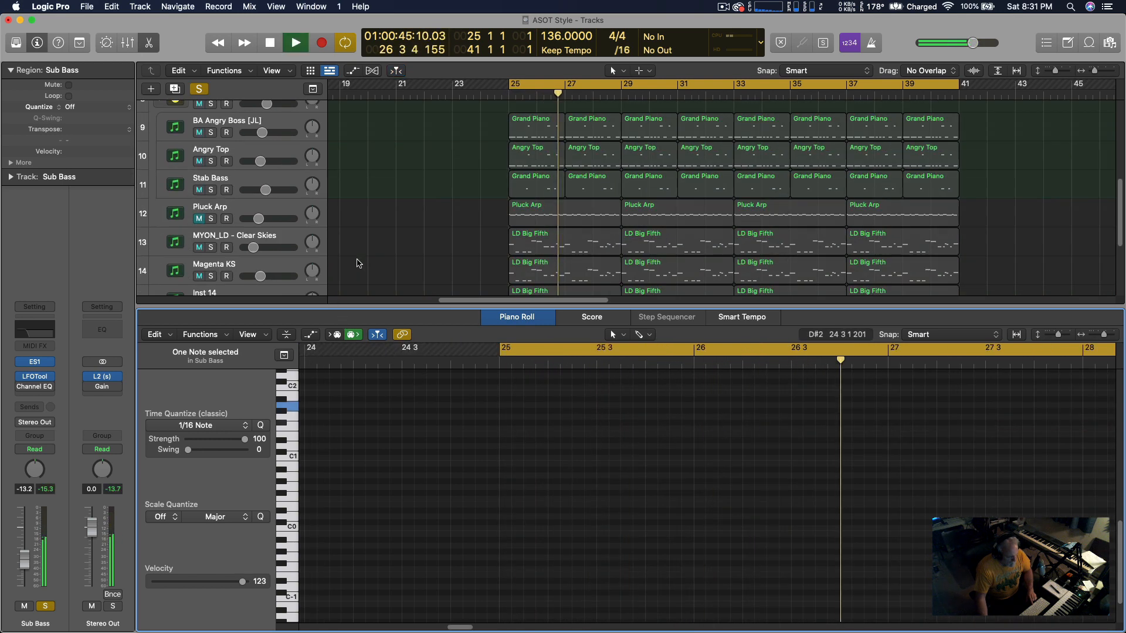
pyautogui.press('space')
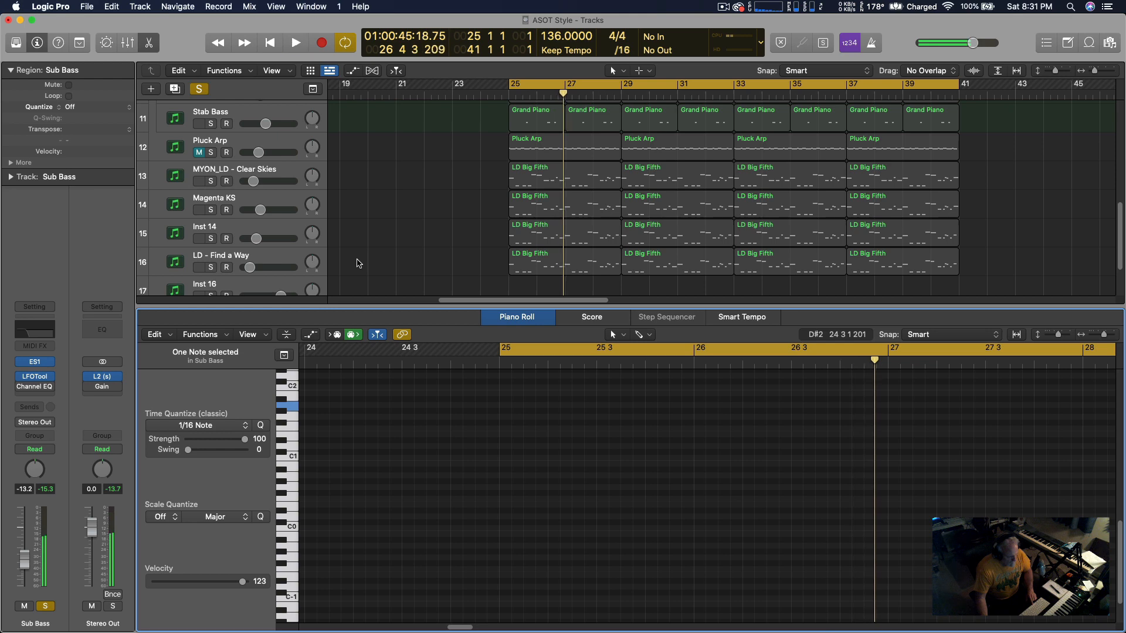
pyautogui.click(211, 181)
pyautogui.press('space')
pyautogui.scroll(7, 390, 252)
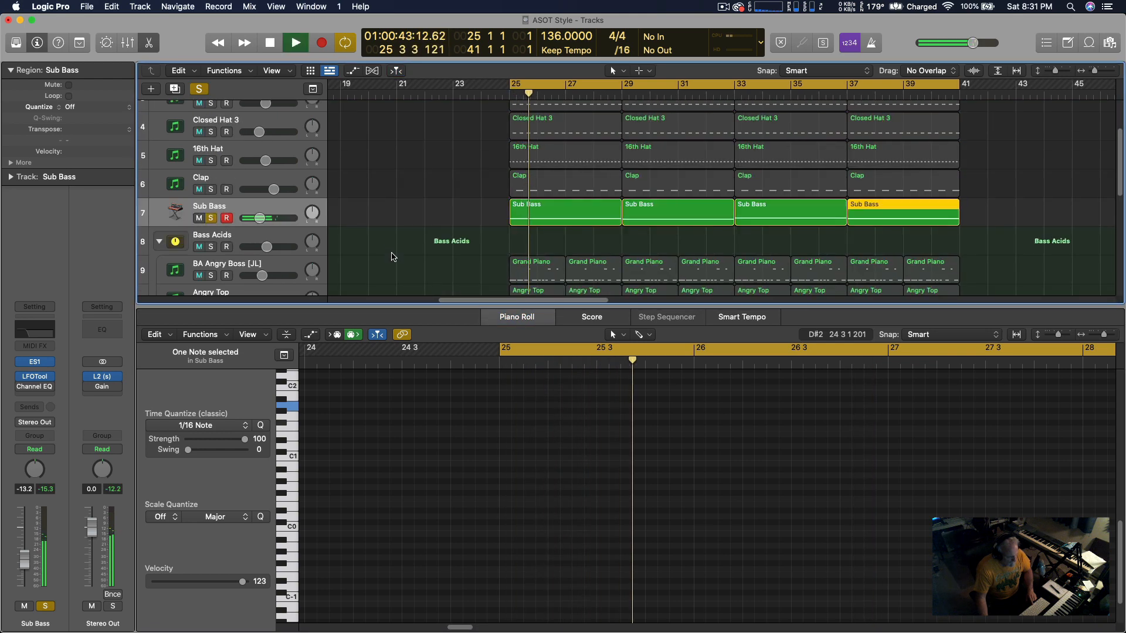
pyautogui.scroll(2, 392, 257)
pyautogui.scroll(-4, 391, 257)
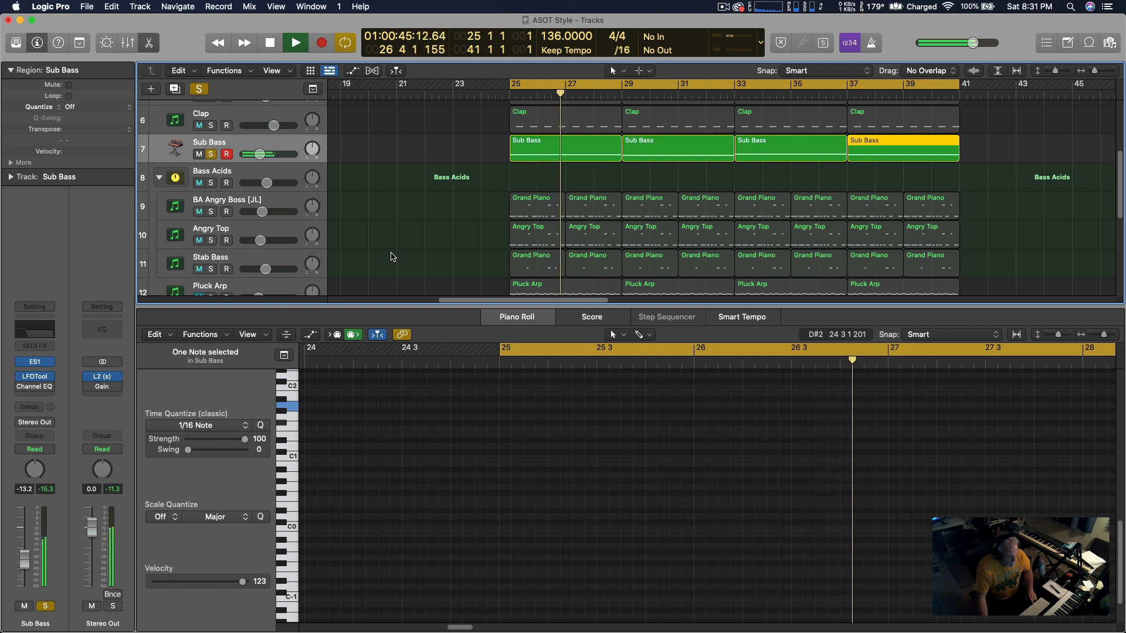
pyautogui.scroll(1, 393, 257)
pyautogui.scroll(-1, 393, 257)
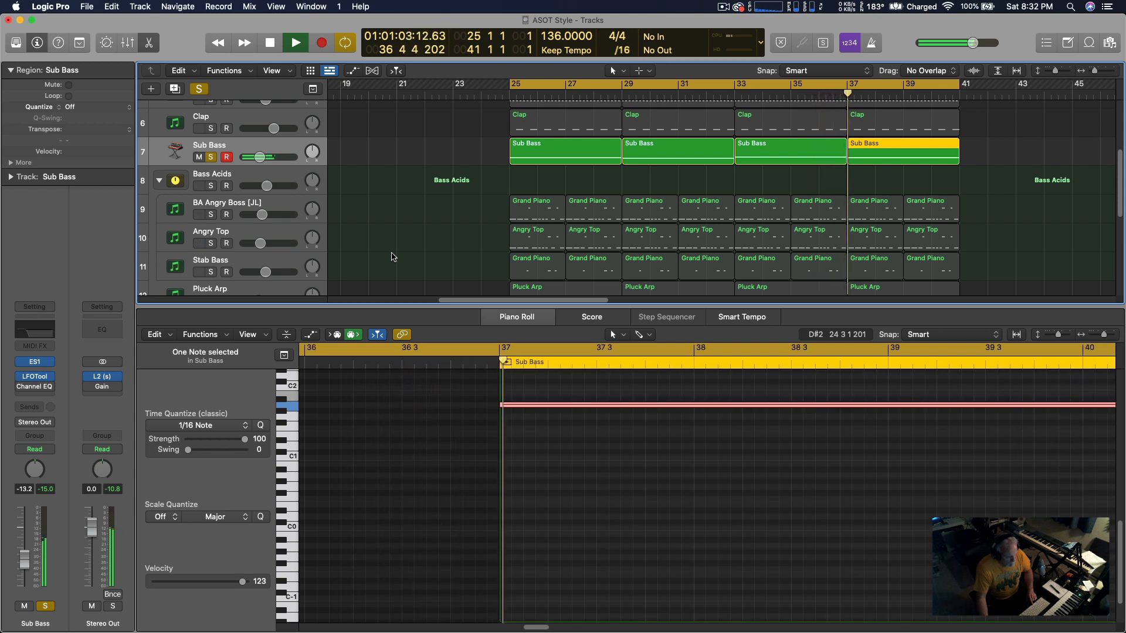
pyautogui.press('space')
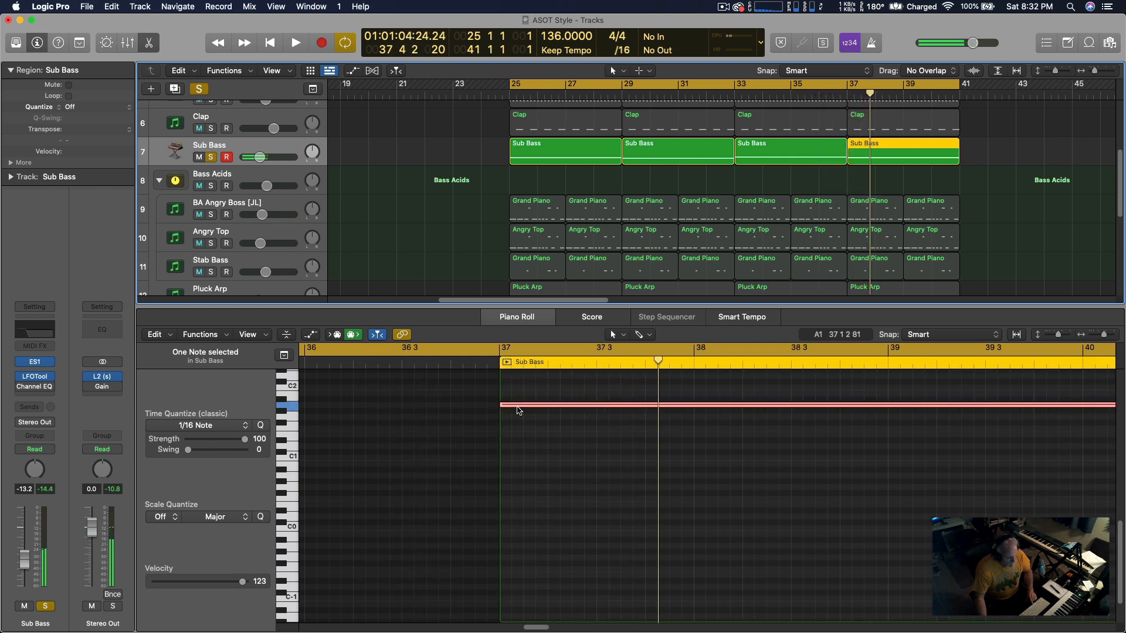
# Lower the long note in the fourth Sub Bass region, at bar 37, by one semitone and play from bar 25.
pyautogui.click(523, 406)
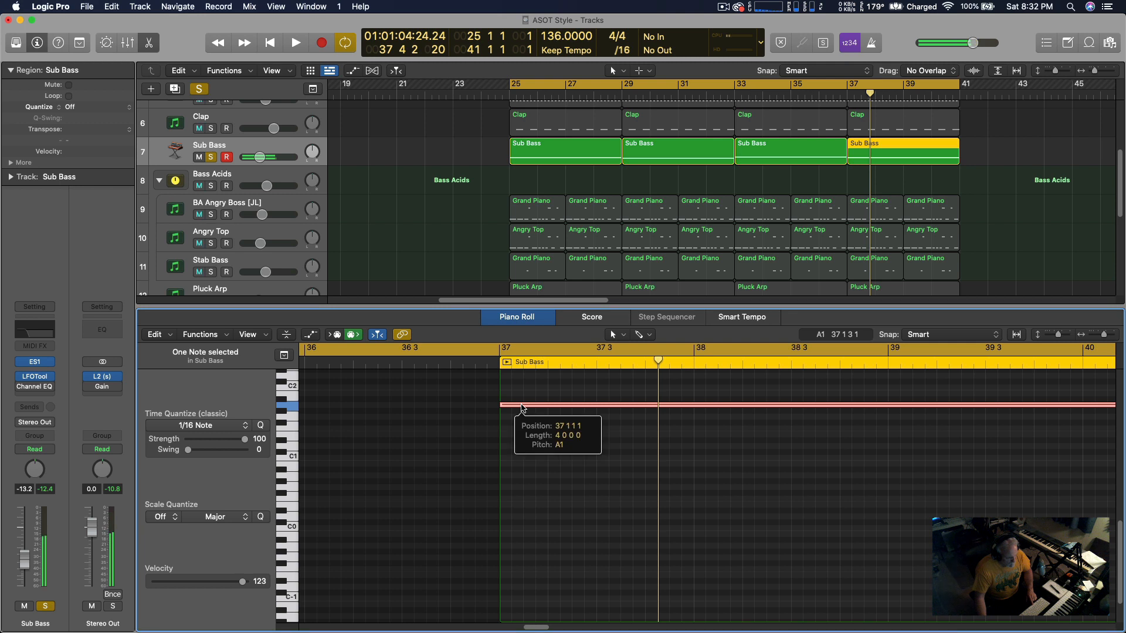
pyautogui.moveTo(523, 406); pyautogui.dragTo(523, 412)
pyautogui.press('space')
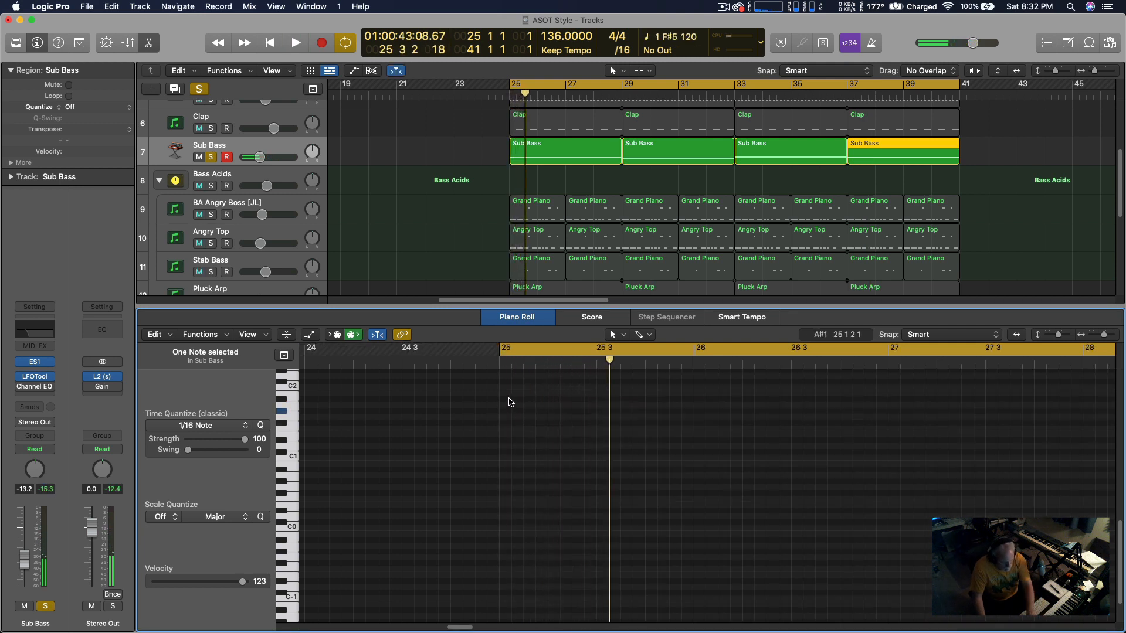
pyautogui.press('space')
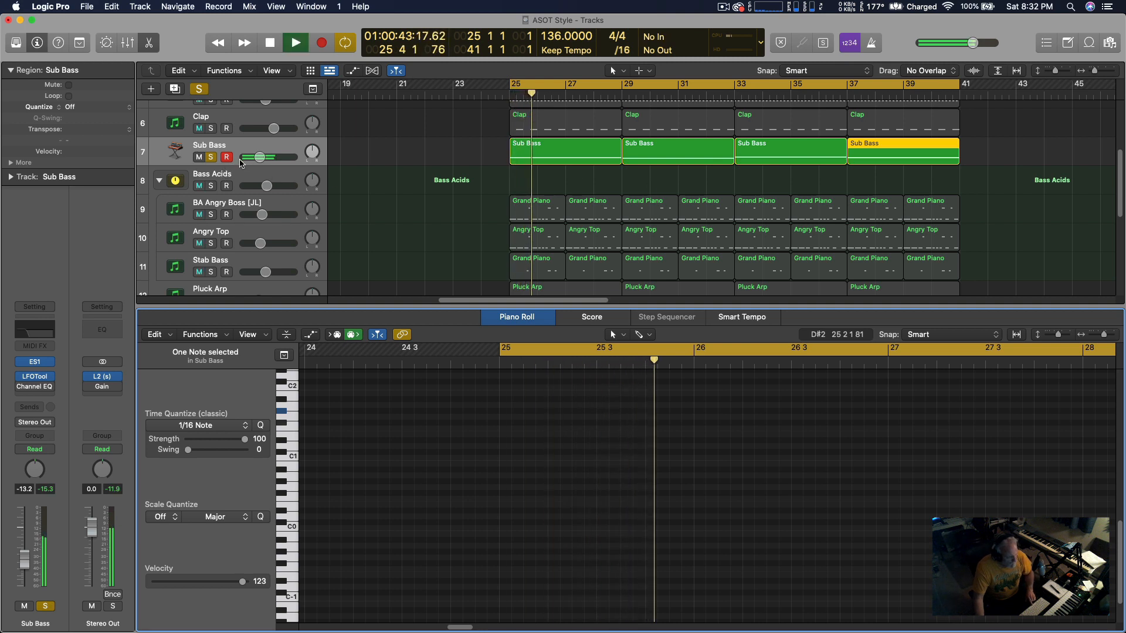
pyautogui.press('space')
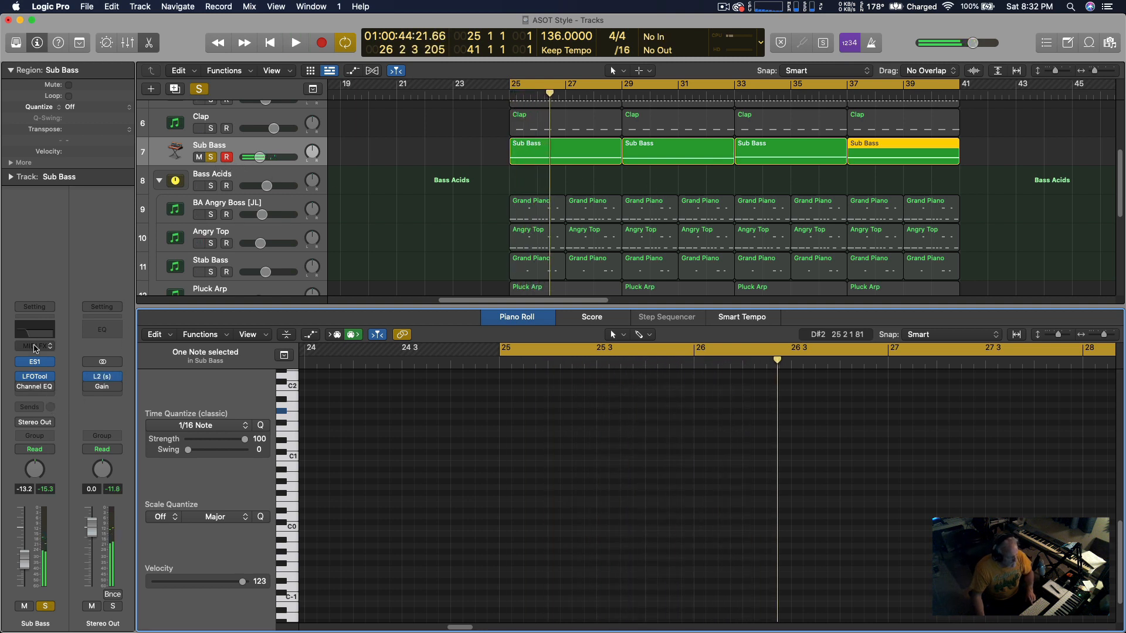
# Insert the Softube Saturation Knob in stereo on the Sub Bass channel and adjust its saturation amount during playback.
pyautogui.press('space')
pyautogui.press('space')
pyautogui.click(53, 396)
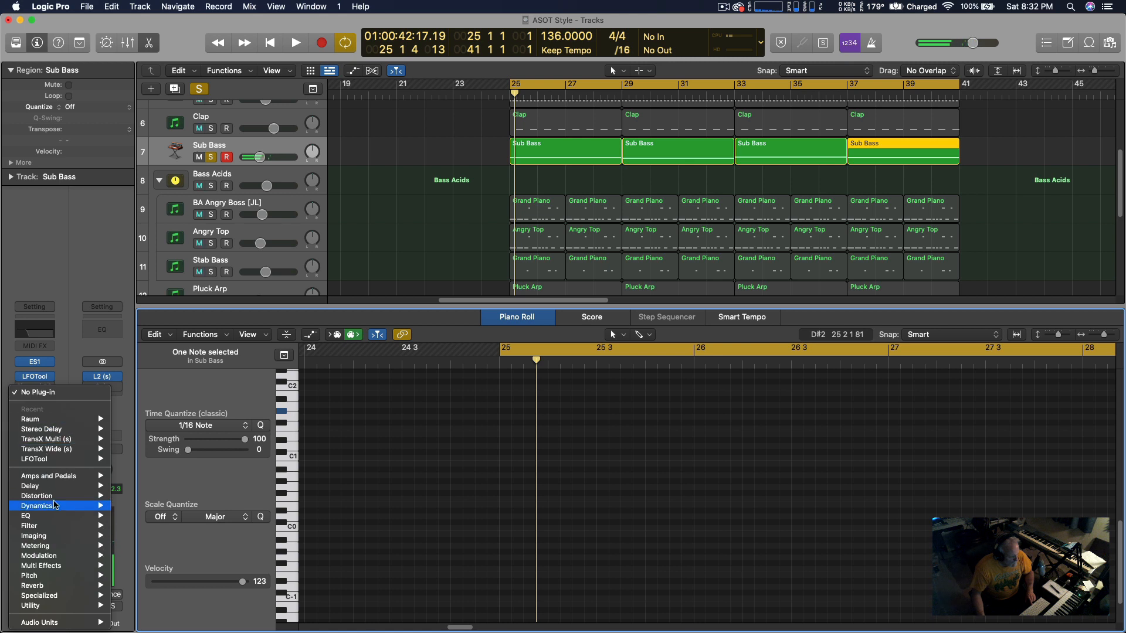
pyautogui.moveTo(65, 622)
pyautogui.moveTo(182, 477)
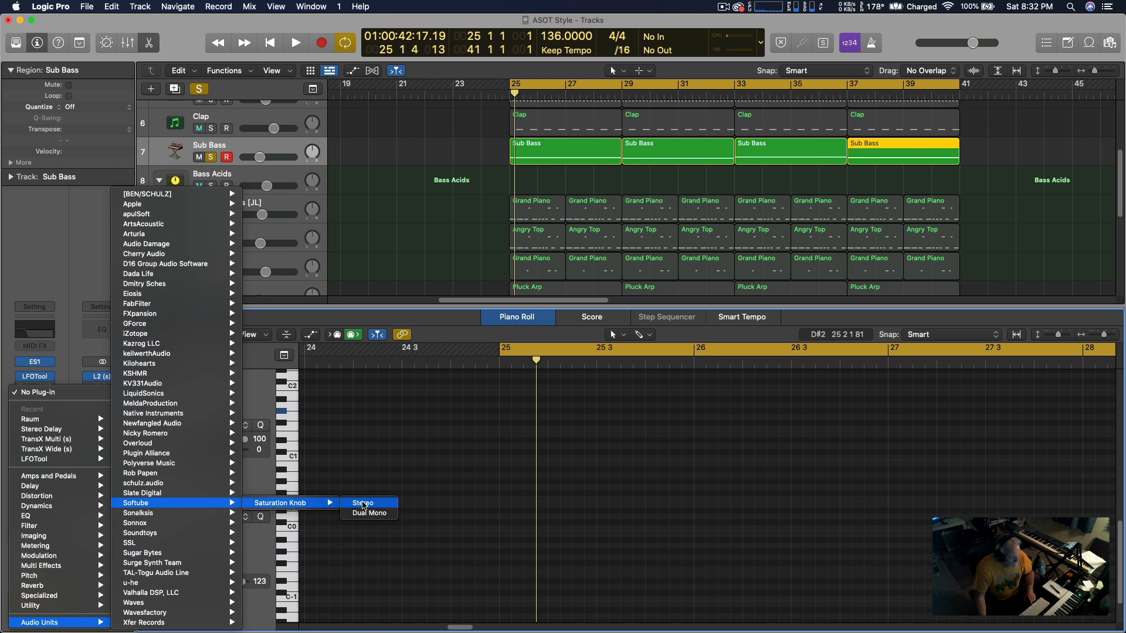
pyautogui.click(363, 503)
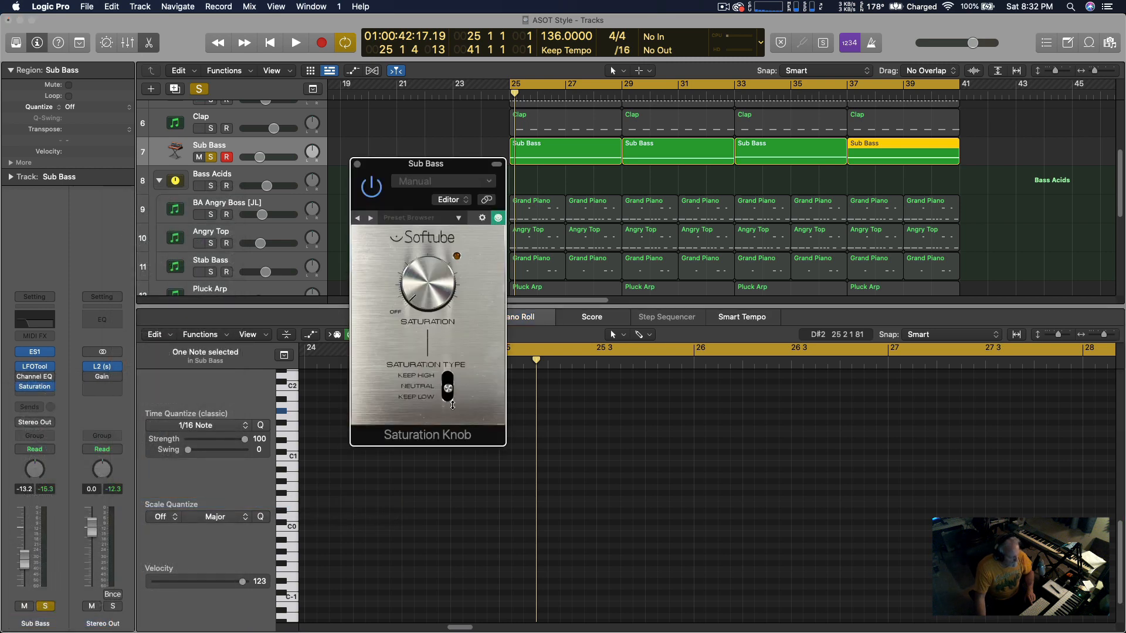
pyautogui.press('space')
pyautogui.moveTo(419, 294); pyautogui.dragTo(420, 240)
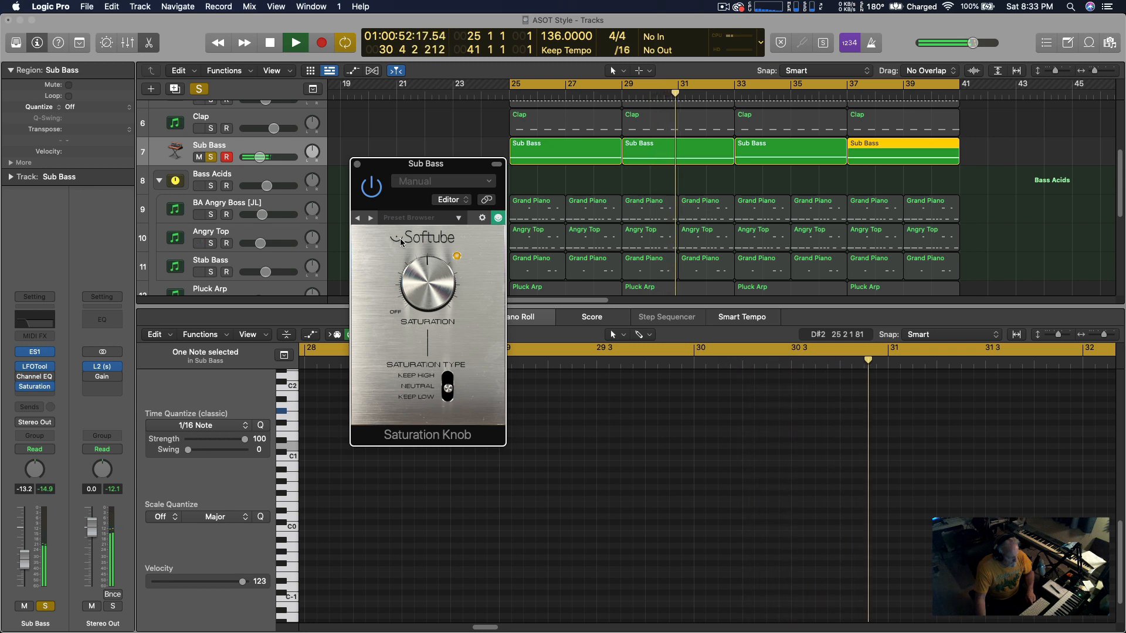
pyautogui.press('space')
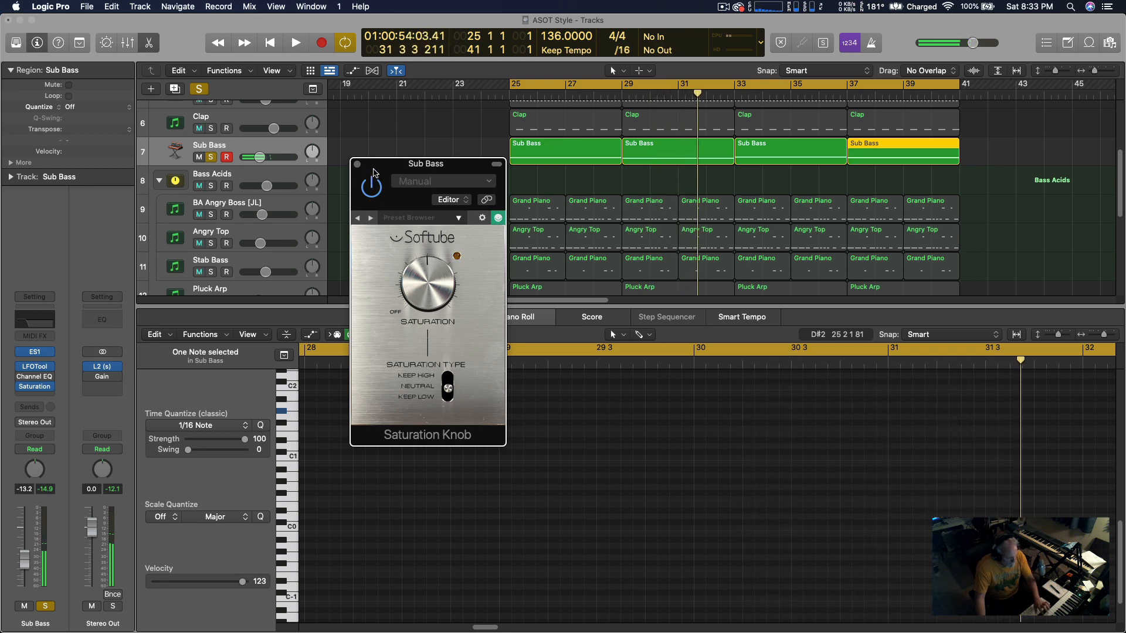
# Solo the Bass Acids stack and play it together with the Sub Bass.
pyautogui.click(260, 179)
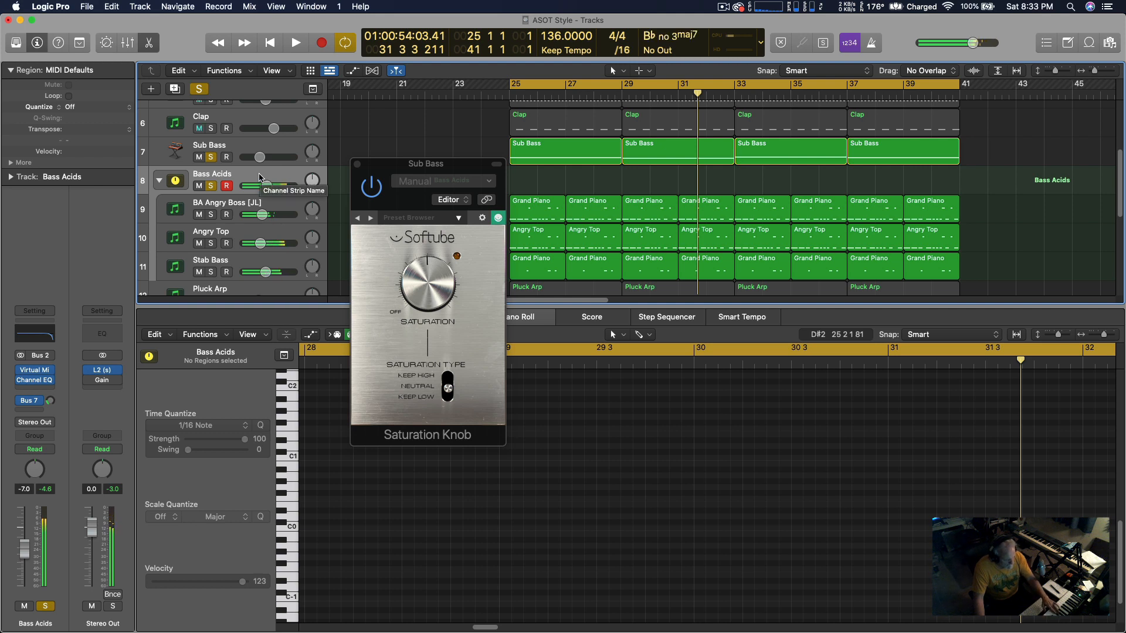
pyautogui.press('space')
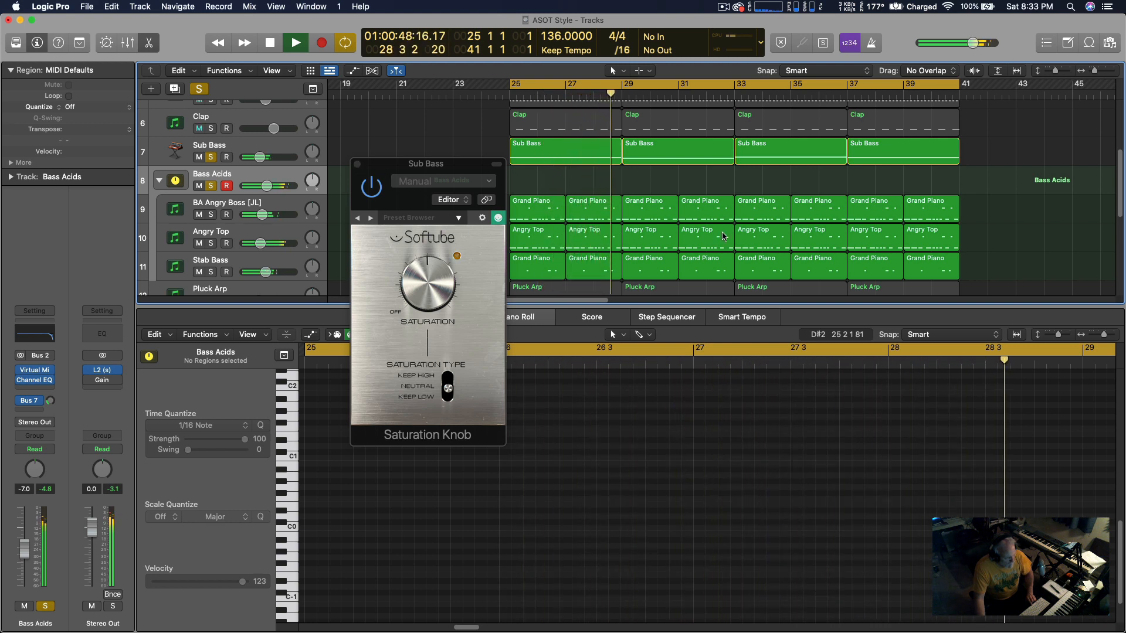
pyautogui.press('space')
# Open the BA Angry Boss regions at bars 29 and 31, and lower all notes of the bar 29 region four semitones to D2 and D3.
pyautogui.click(653, 205)
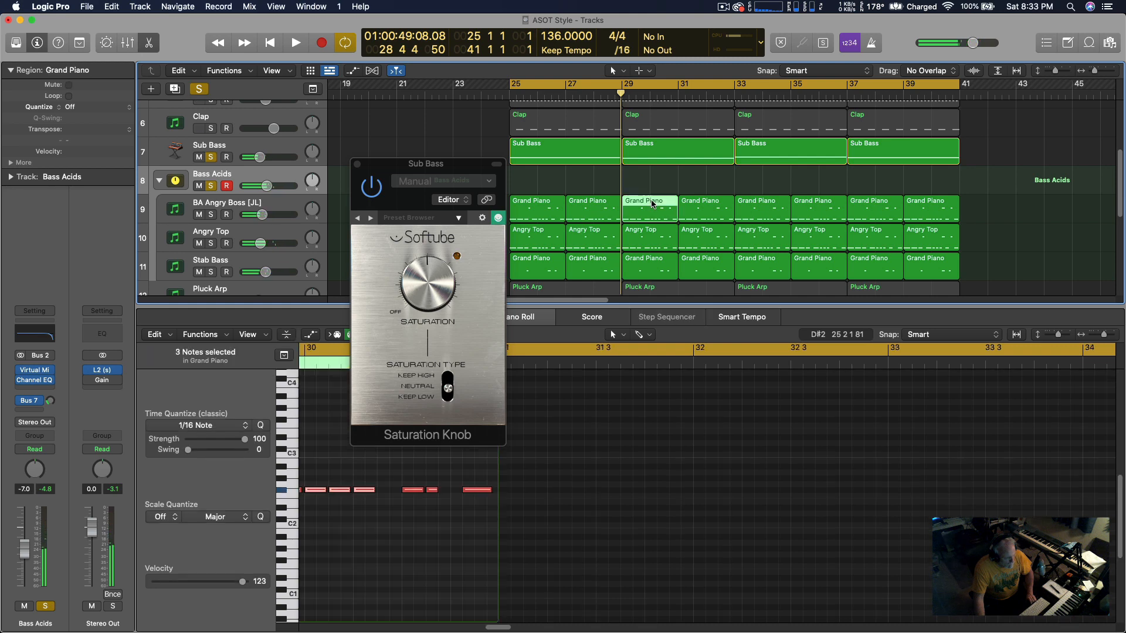
pyautogui.keyDown('shift'); pyautogui.click(701, 209); pyautogui.keyUp('shift')
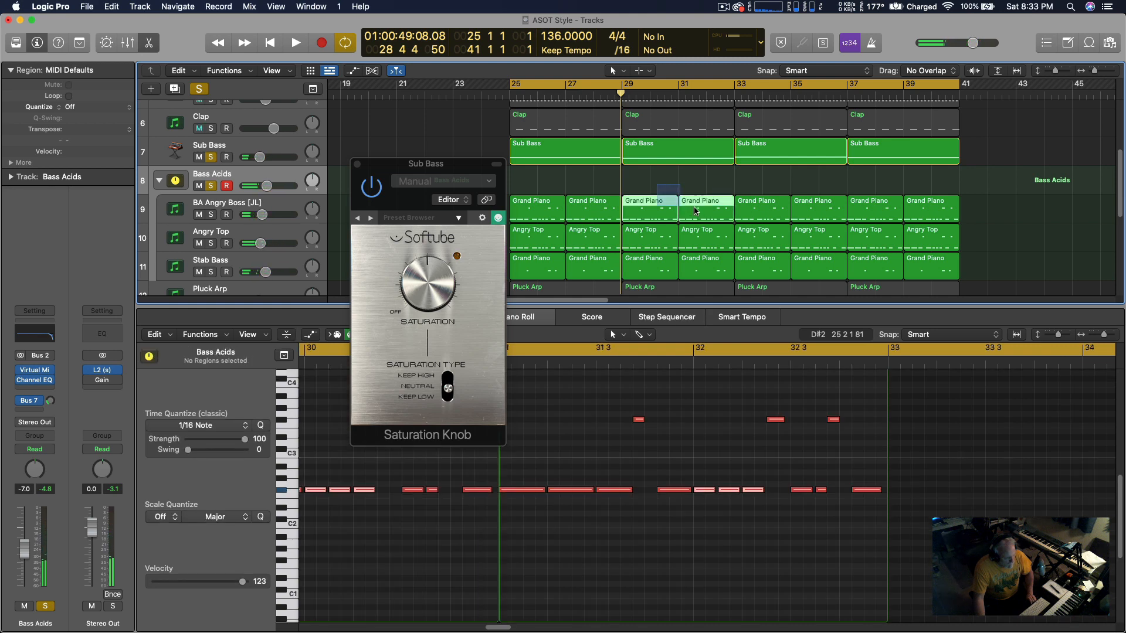
pyautogui.click(358, 165)
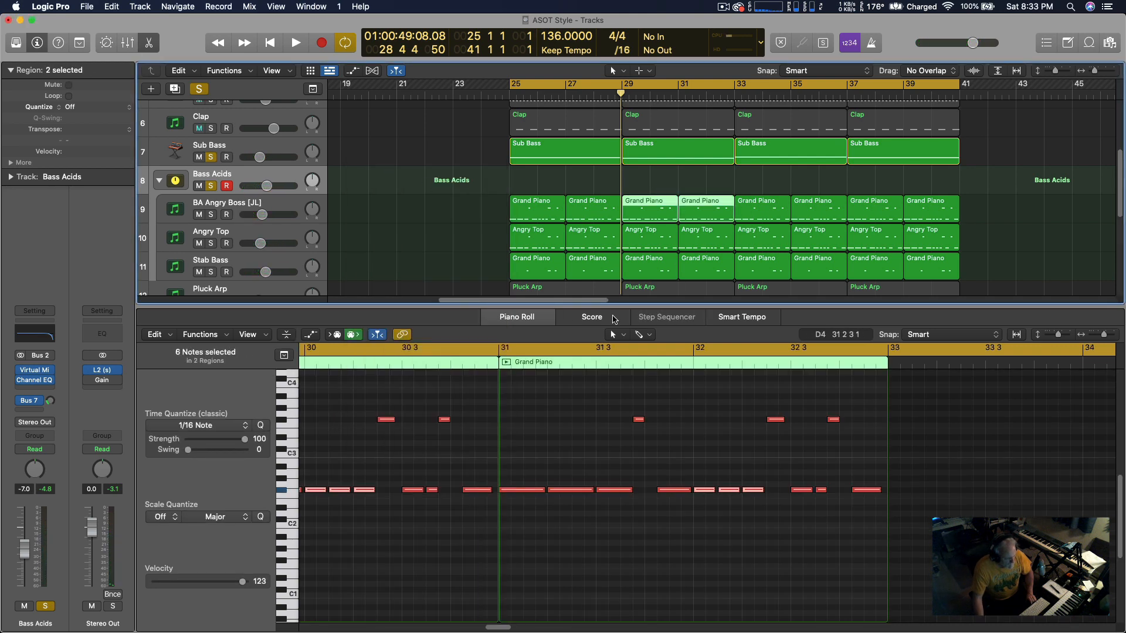
pyautogui.press('space')
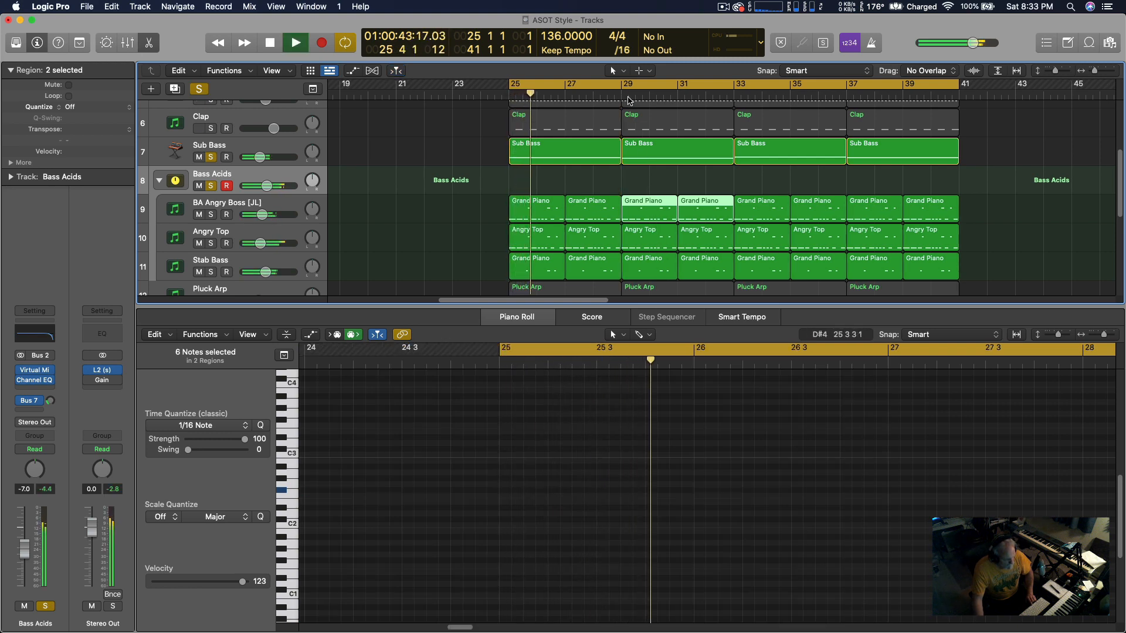
pyautogui.press('space')
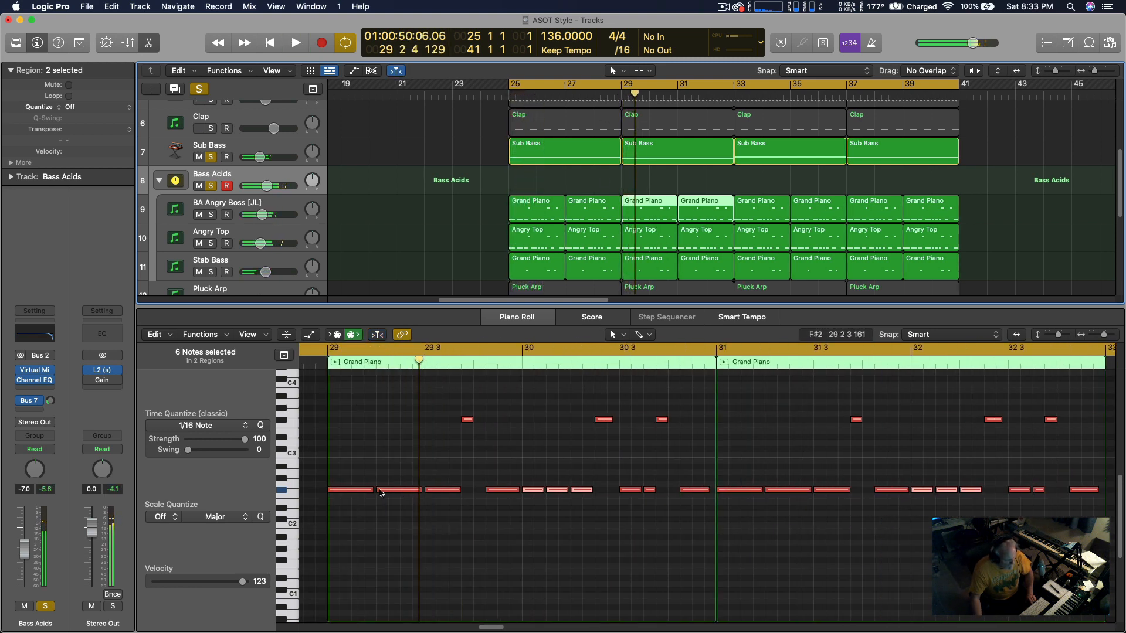
pyautogui.moveTo(349, 382); pyautogui.dragTo(716, 554)
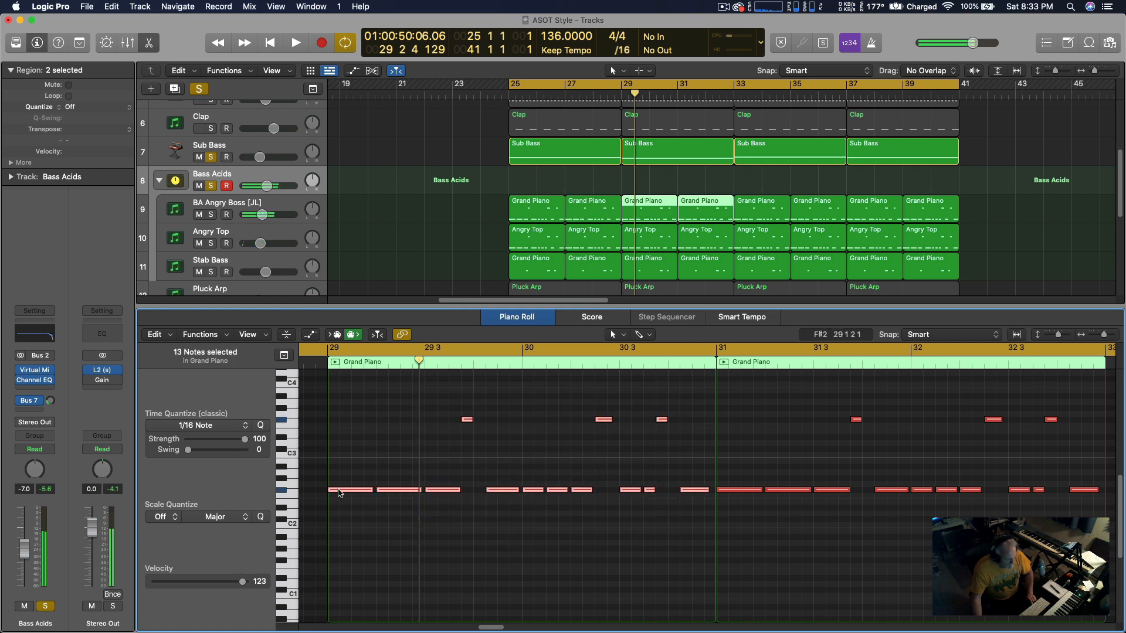
pyautogui.moveTo(338, 492); pyautogui.dragTo(338, 515)
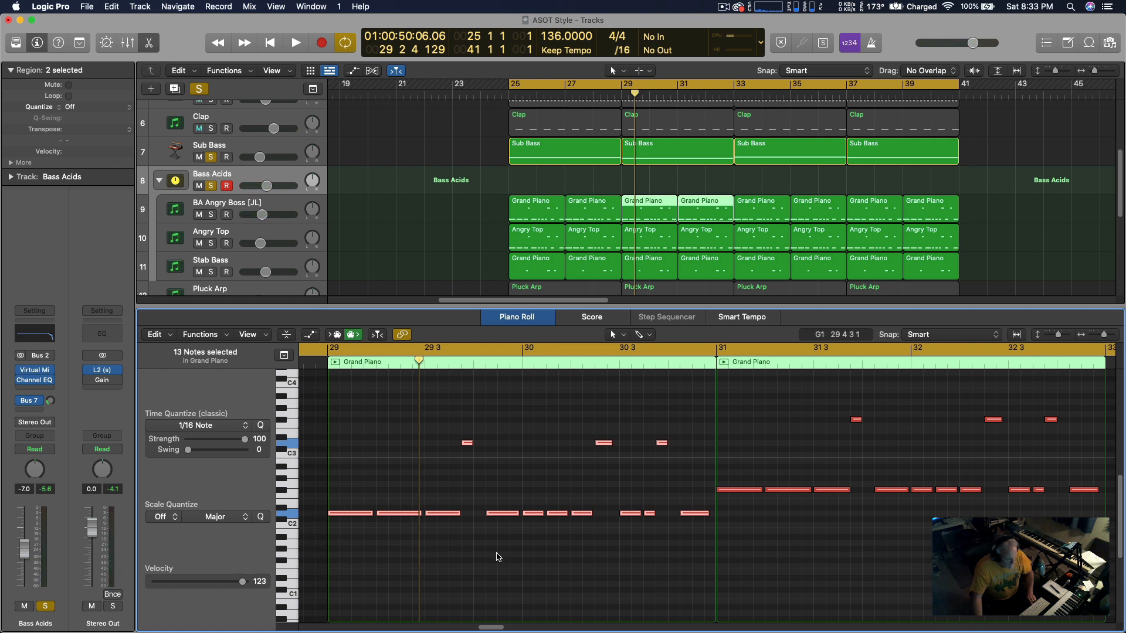
# Solo only BA Angry Boss from the Bass Acids stack and play it with the Sub Bass through bar 31.
pyautogui.press('space')
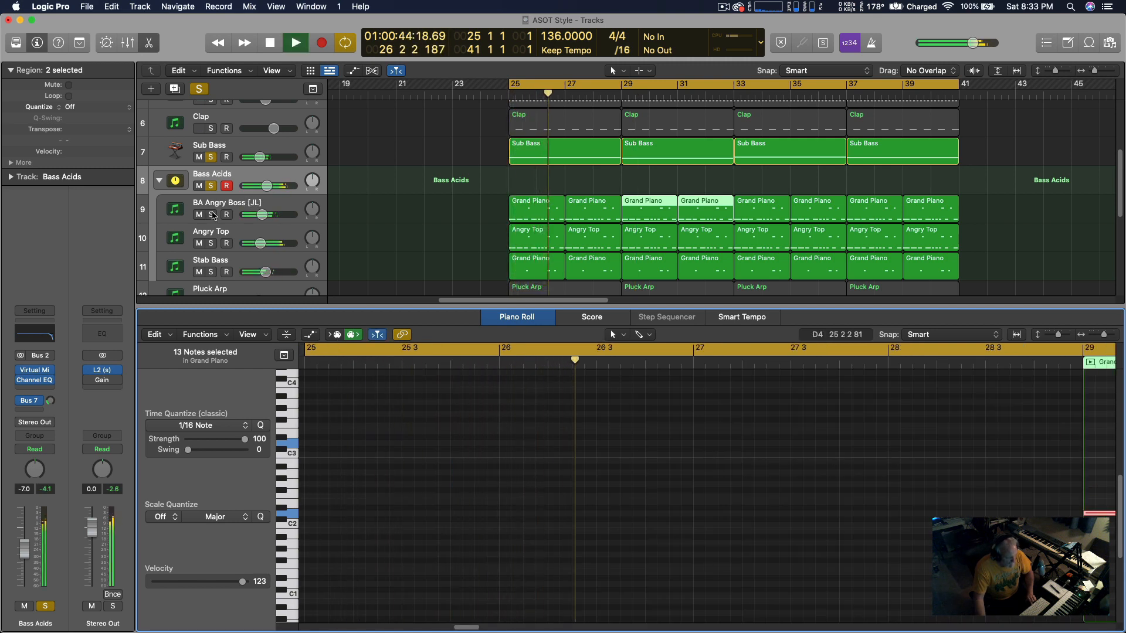
pyautogui.click(216, 187)
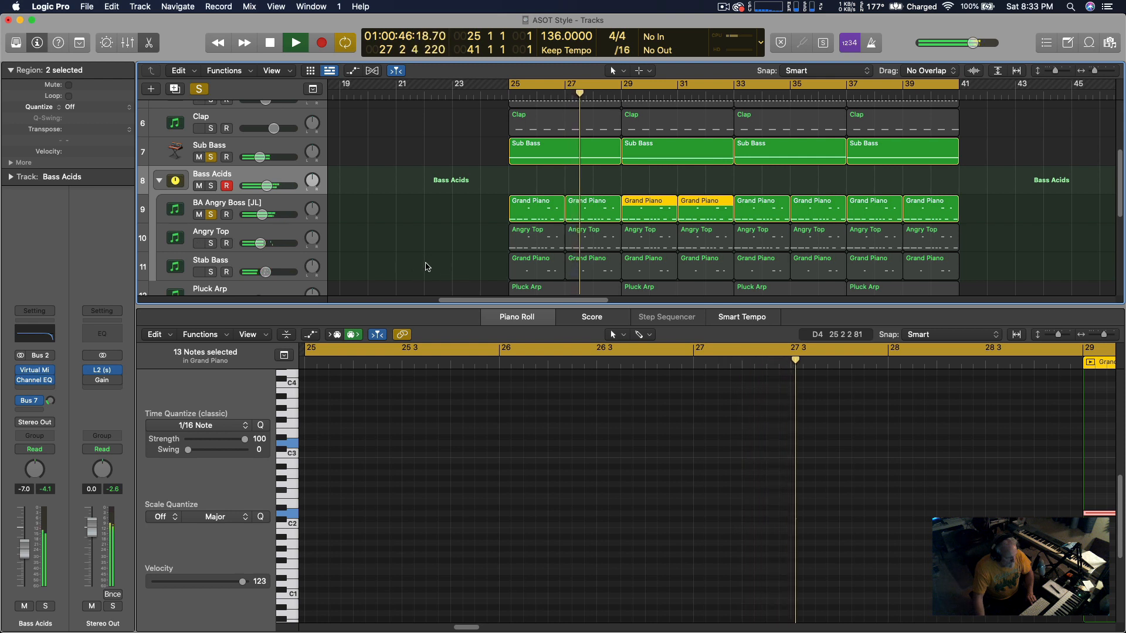
pyautogui.hscroll(3, 411, 264)
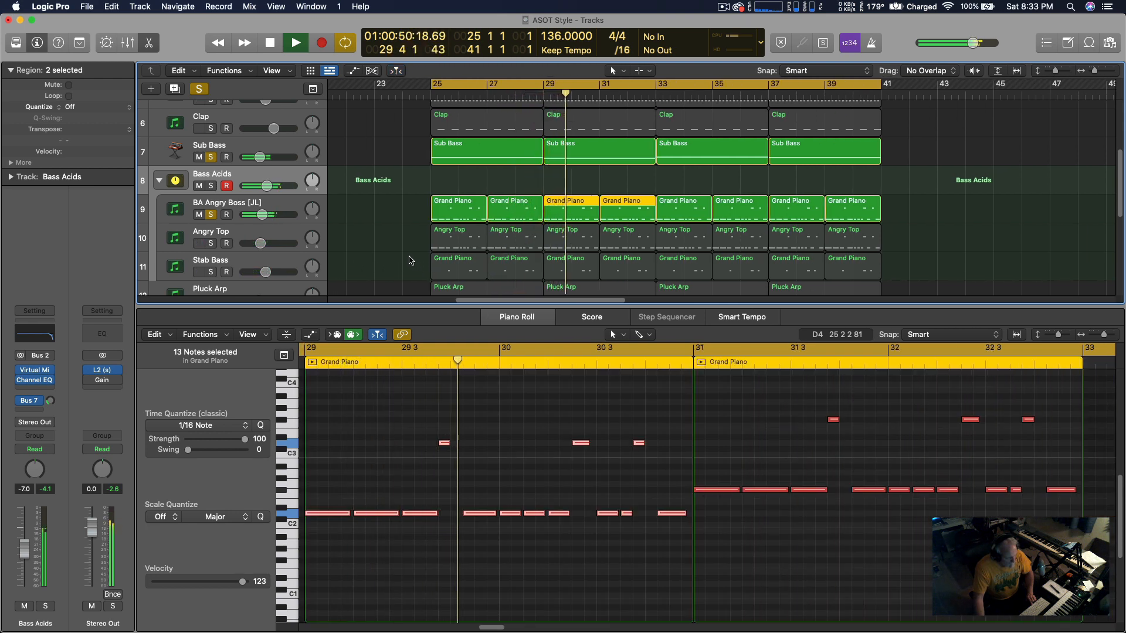
pyautogui.hscroll(1, 409, 260)
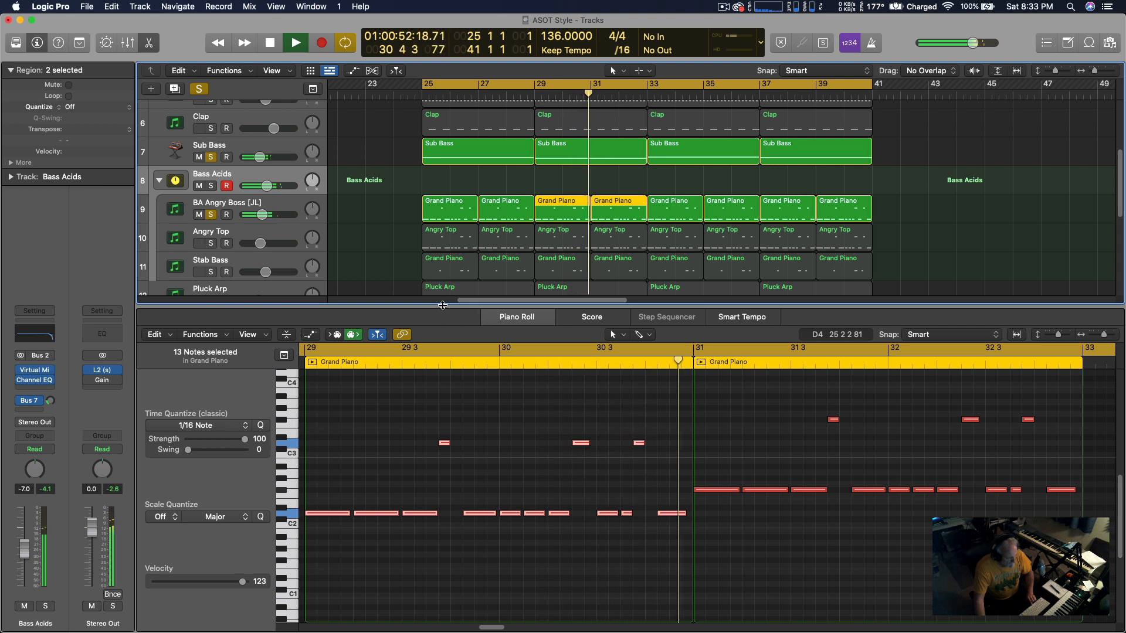
pyautogui.press('space')
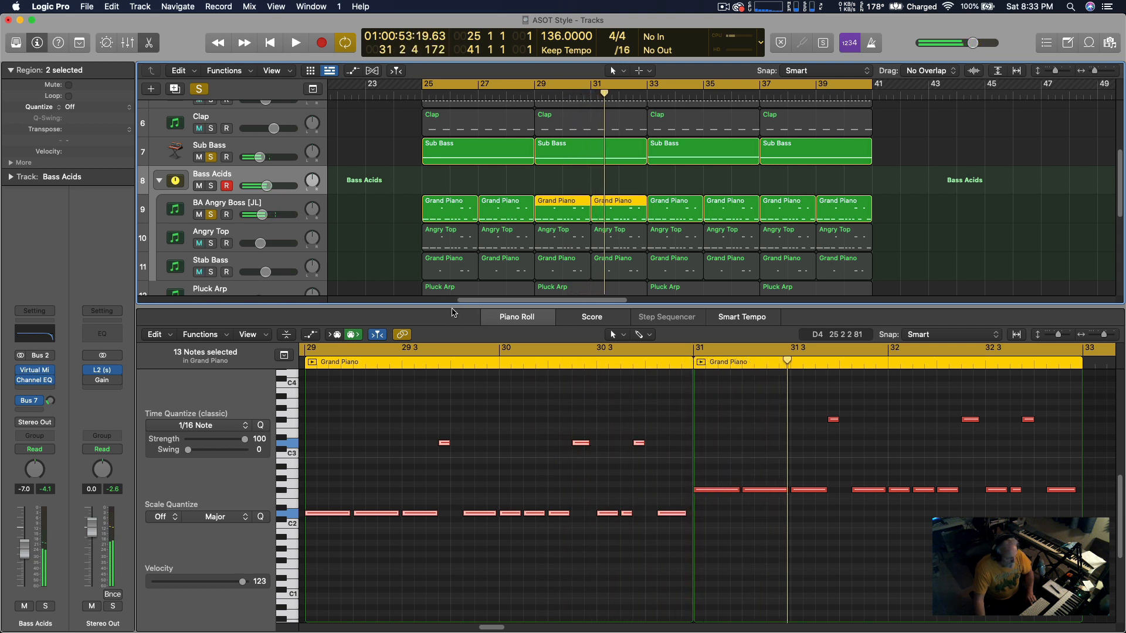
# Enlarge the note editor, raise all notes of the BA Angry Boss region at bar 29 by one octave, and play from bar 25.
pyautogui.moveTo(450, 306); pyautogui.dragTo(450, 245)
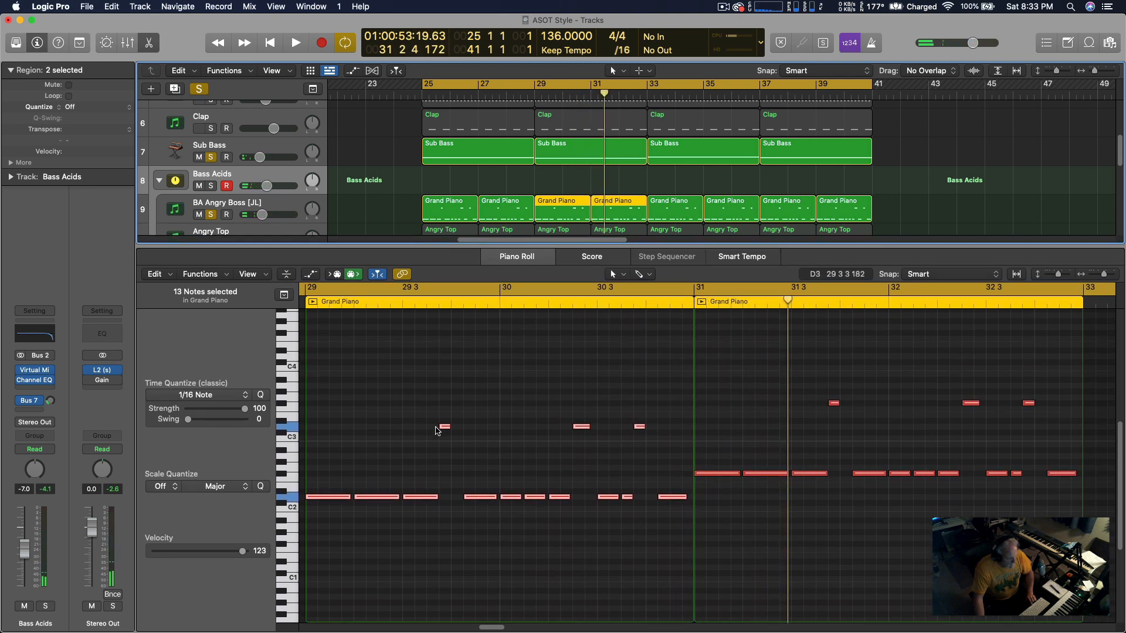
pyautogui.moveTo(322, 472); pyautogui.dragTo(327, 536)
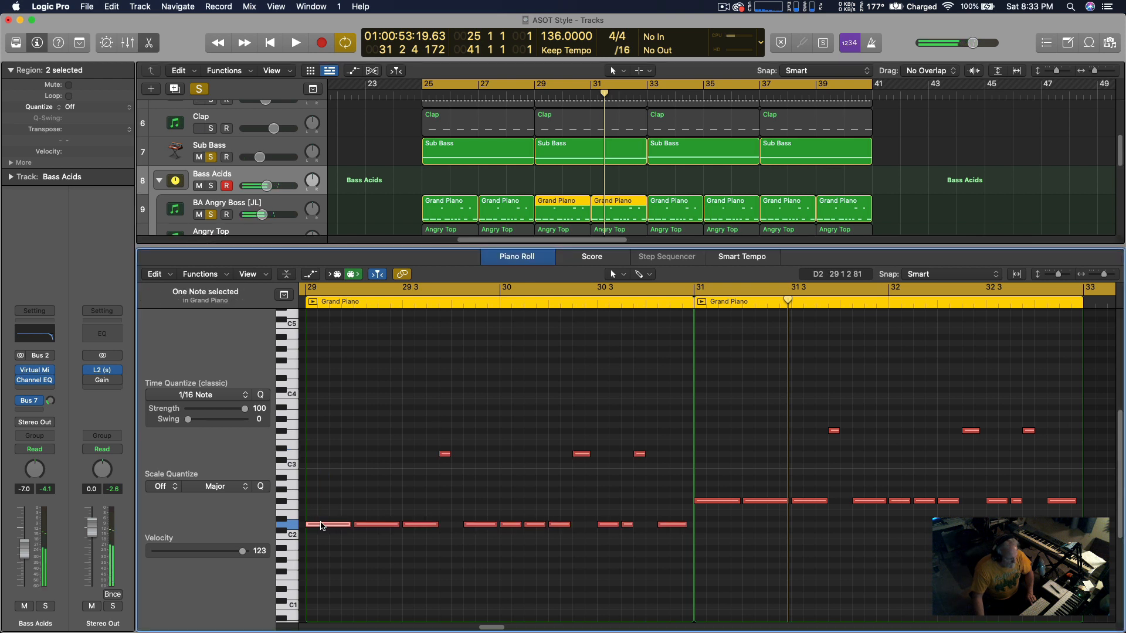
pyautogui.click(322, 526)
pyautogui.moveTo(330, 384); pyautogui.dragTo(683, 563)
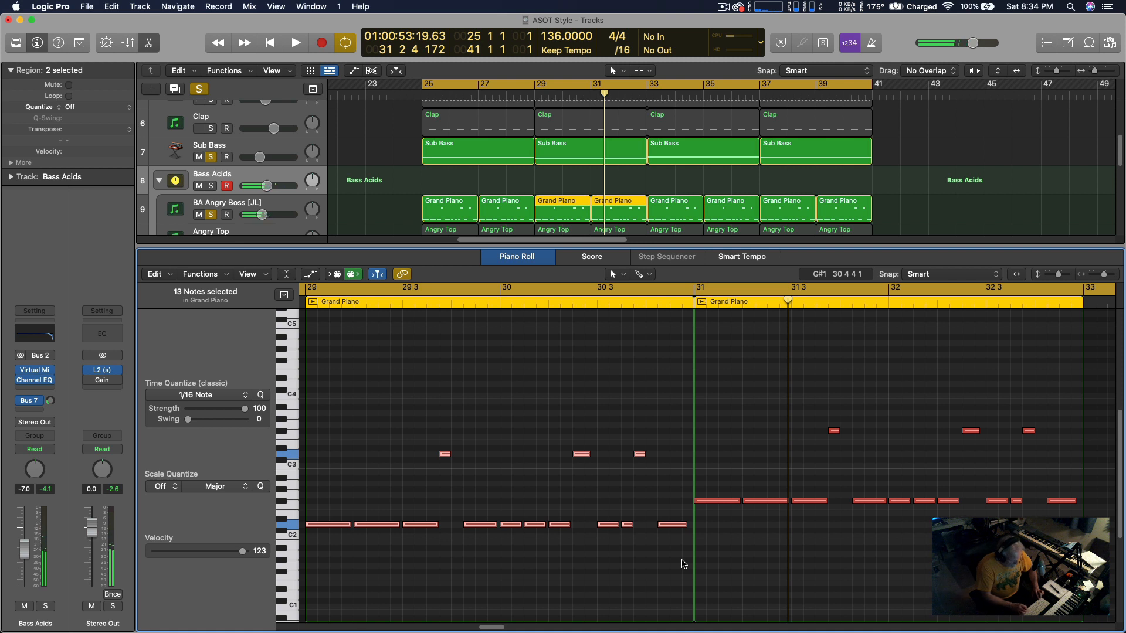
pyautogui.hotkey('alt', 'shift', 'Up')
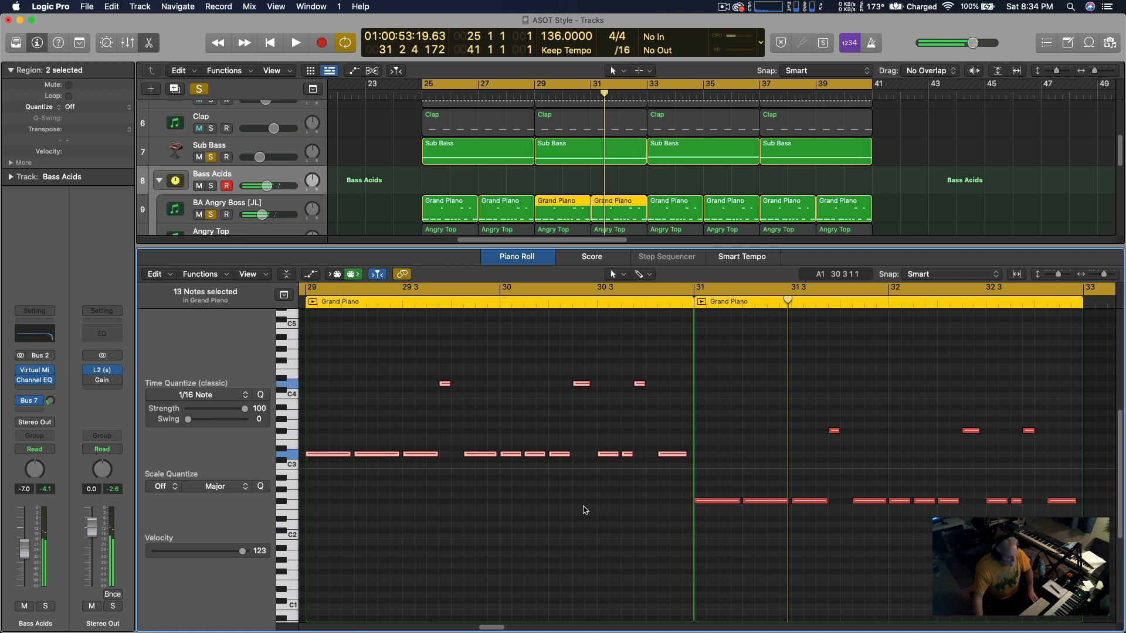
pyautogui.press('space')
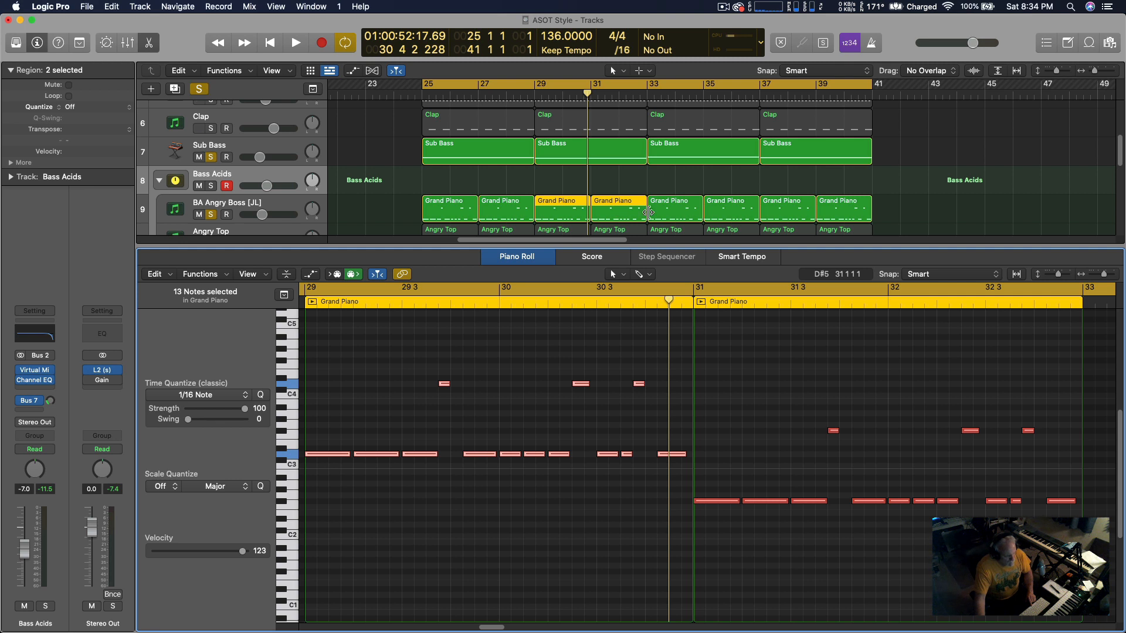
pyautogui.press('space')
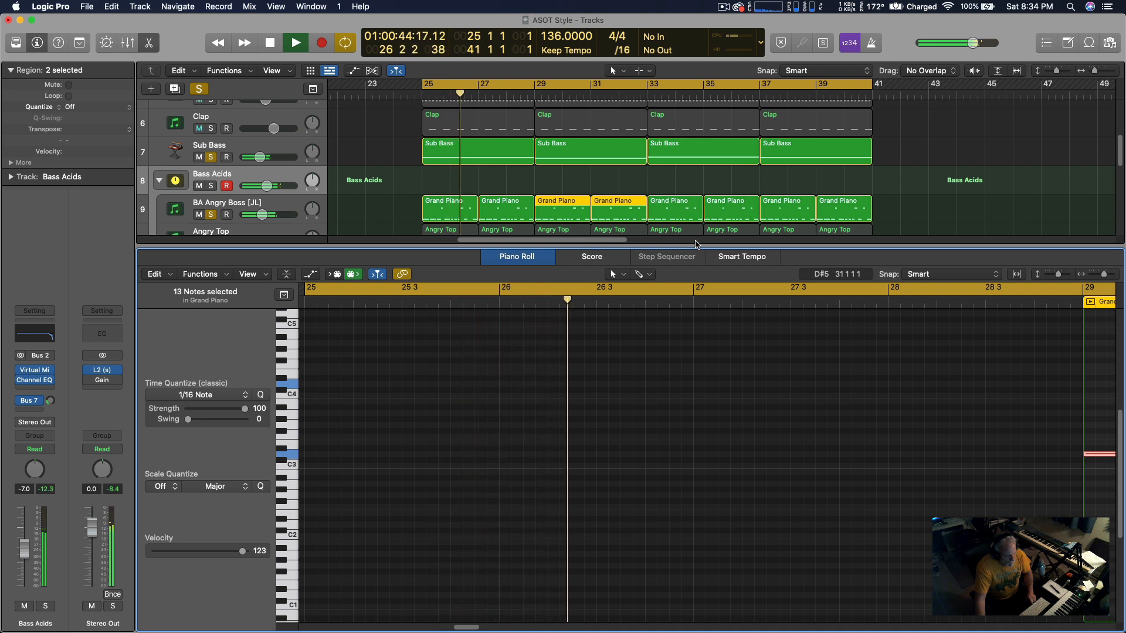
# Shrink the note editor so more tracks are visible, and play the section from bar 25.
pyautogui.press('space')
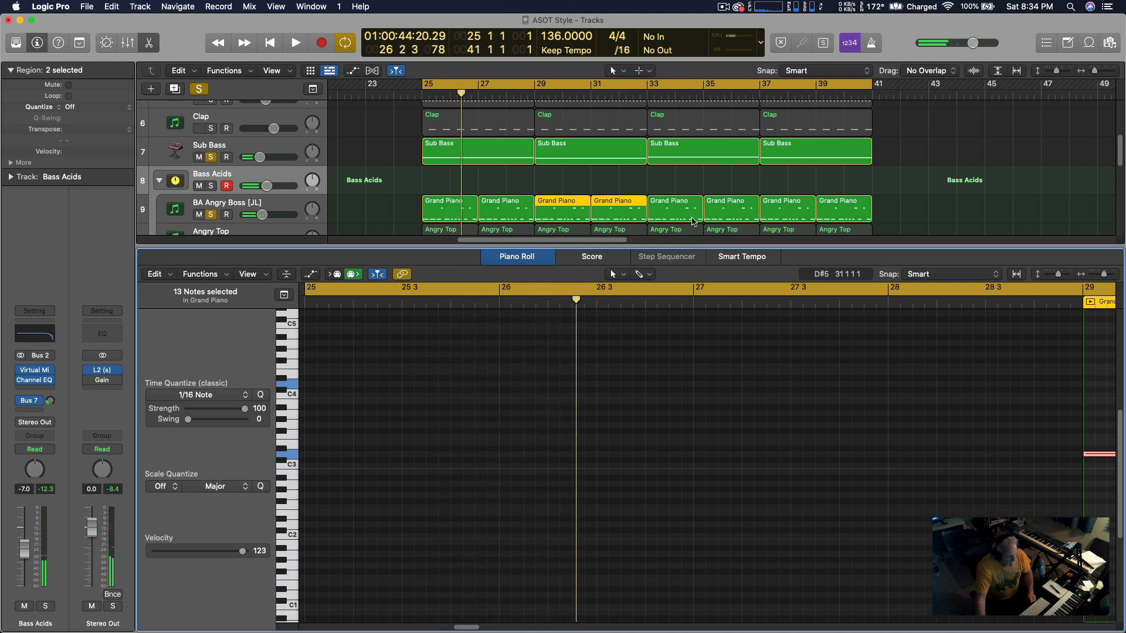
pyautogui.moveTo(663, 246); pyautogui.dragTo(662, 424)
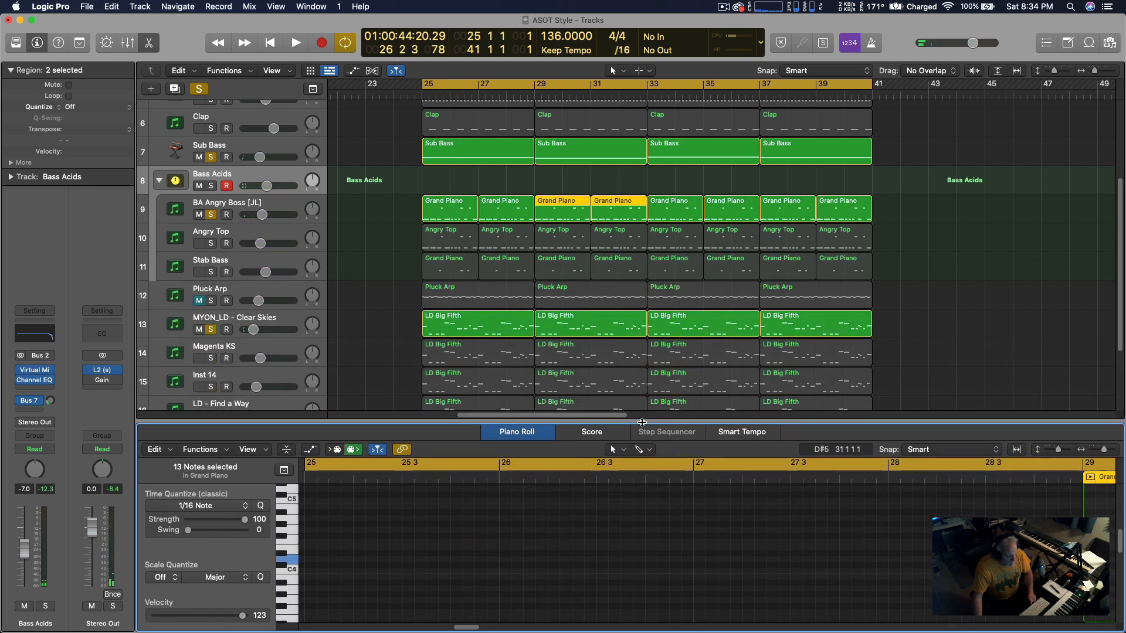
pyautogui.press('space')
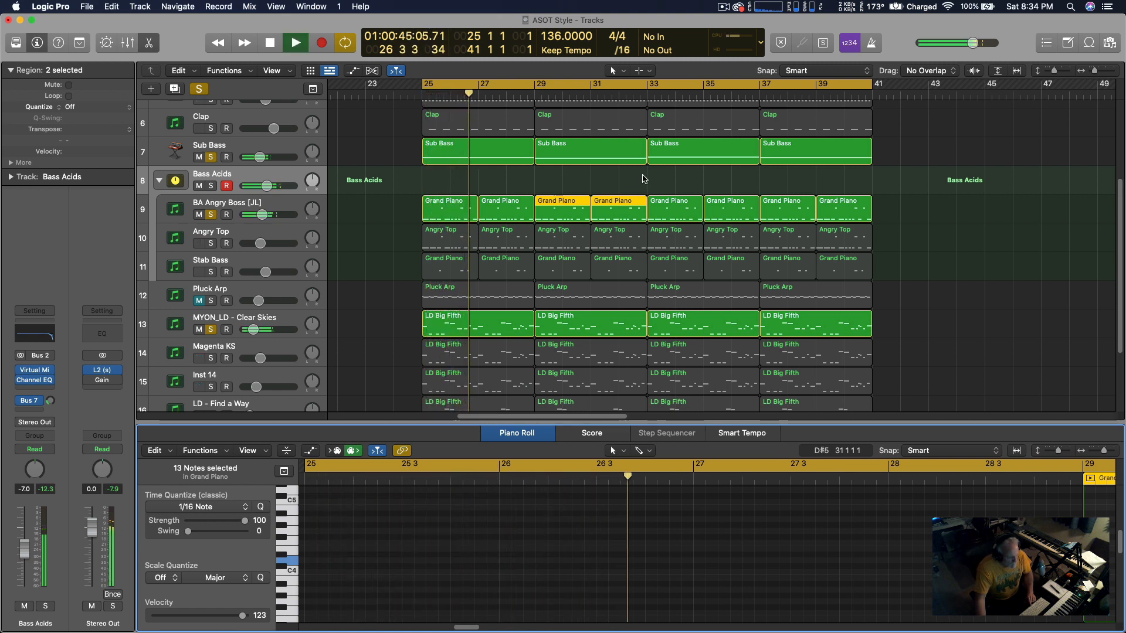
# Open the Sub Bass region at bar 29 in an enlarged note editor with playback stopped.
pyautogui.click(598, 152)
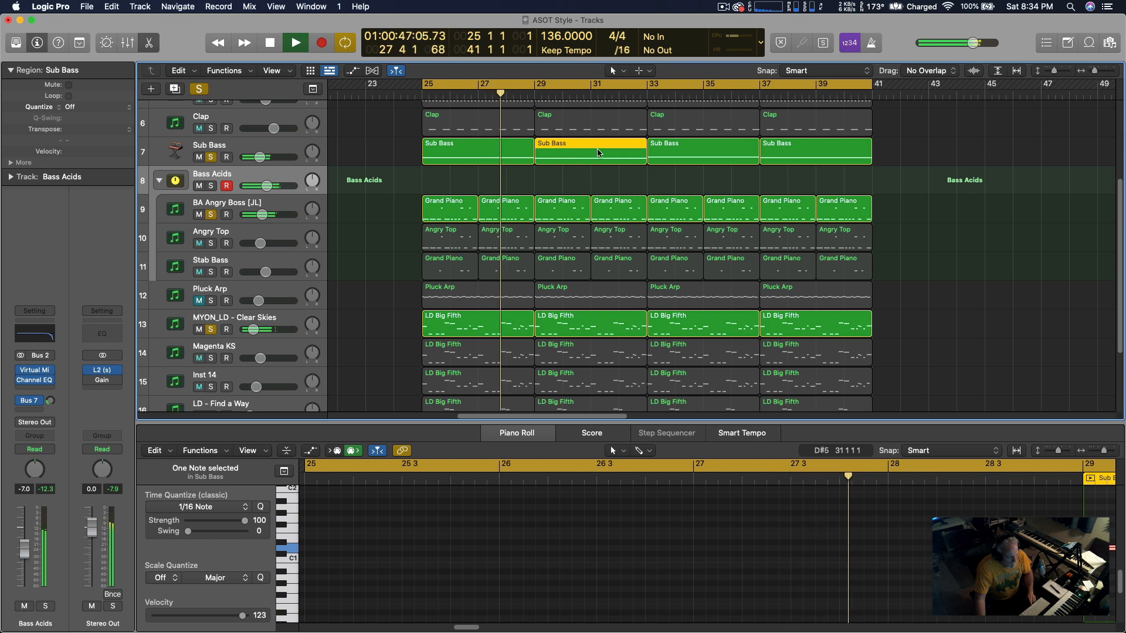
pyautogui.press('space')
pyautogui.press('e')
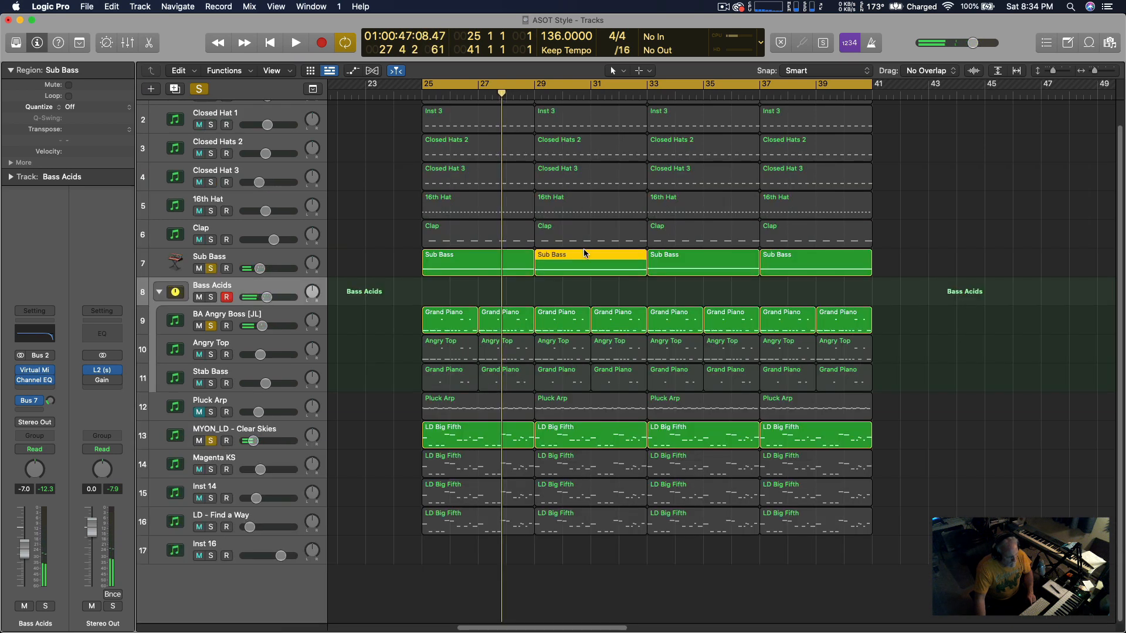
pyautogui.press('e')
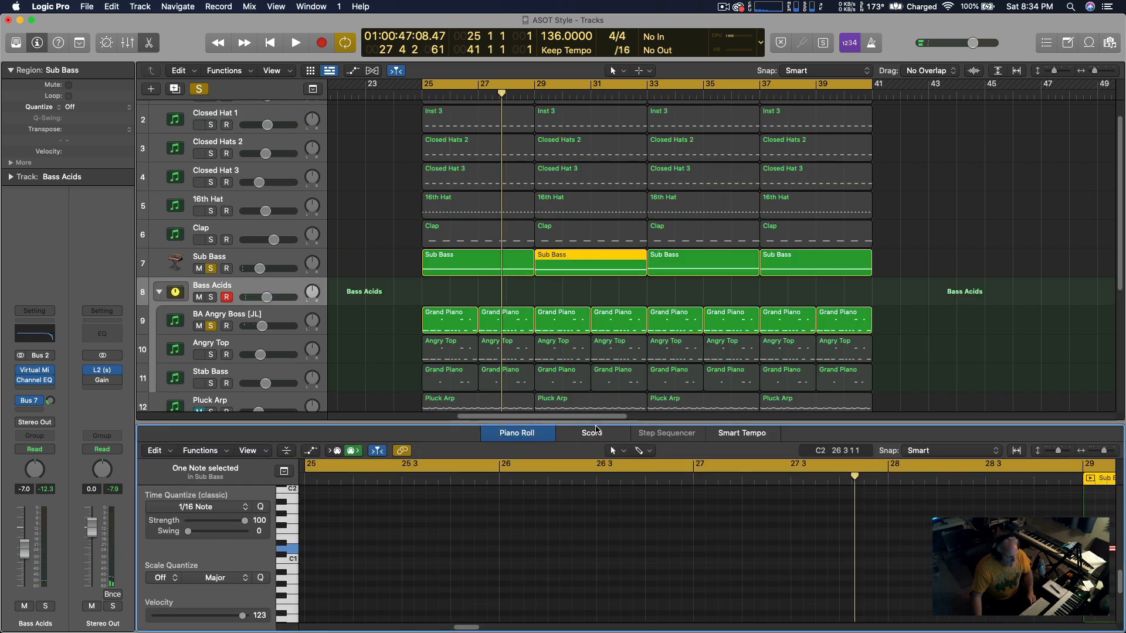
pyautogui.moveTo(599, 422); pyautogui.dragTo(583, 327)
pyautogui.scroll(1, 598, 310)
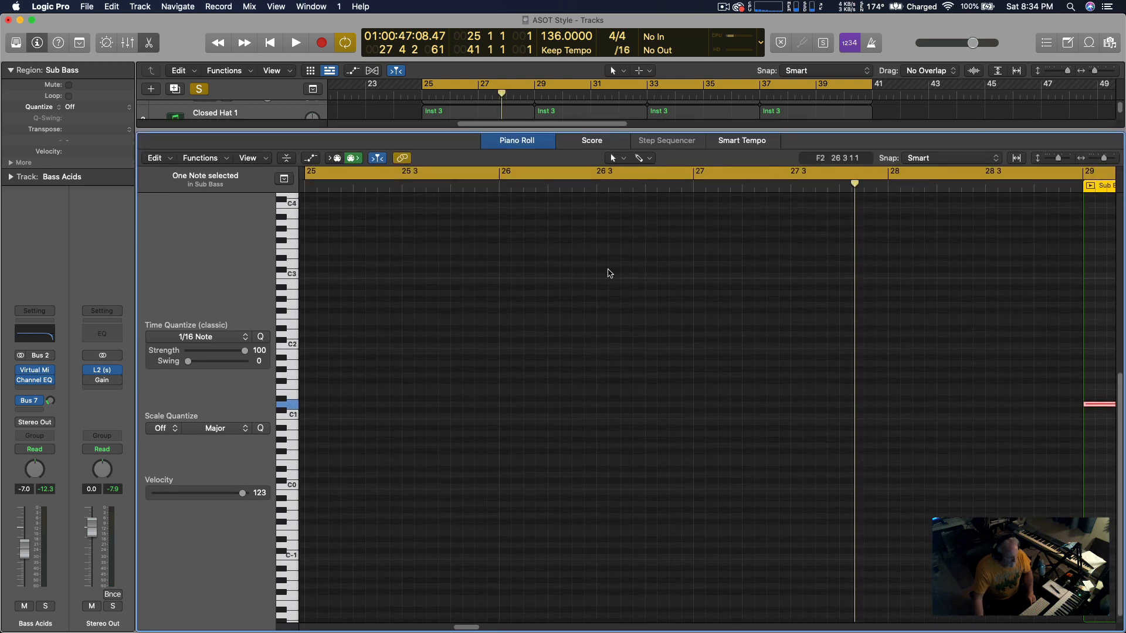
# Raise the note of the Sub Bass region at bar 29 by one octave to D2, and play from bar 25.
pyautogui.click(557, 95)
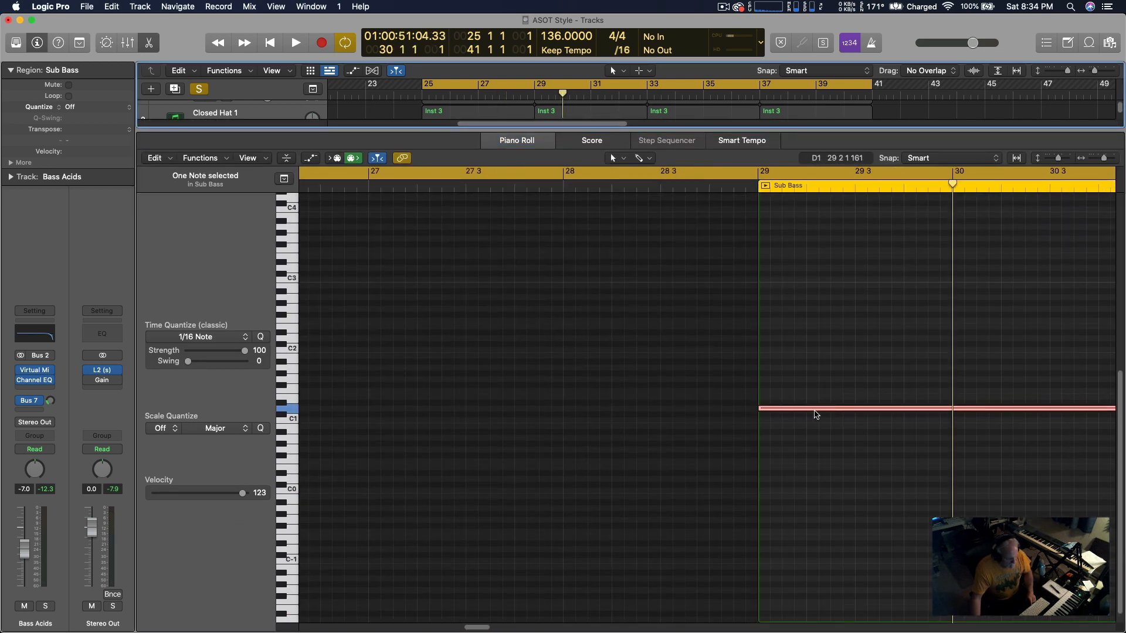
pyautogui.click(815, 414)
pyautogui.click(815, 412)
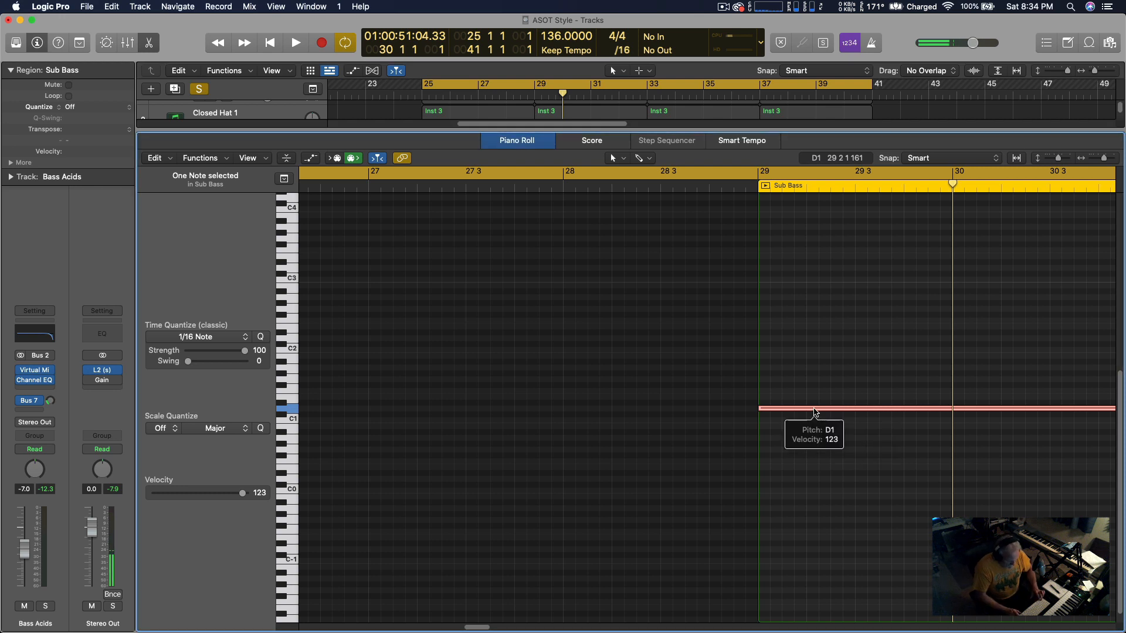
pyautogui.hotkey('shift', 'alt', 'Up')
pyautogui.press('space')
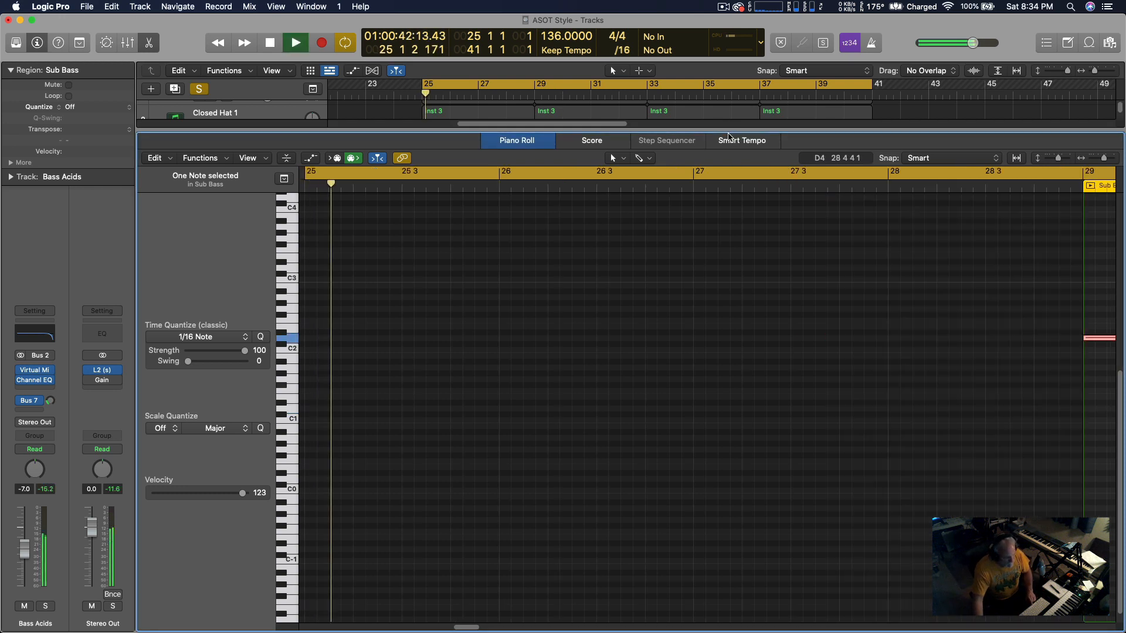
pyautogui.moveTo(472, 130); pyautogui.dragTo(472, 380)
pyautogui.press('space')
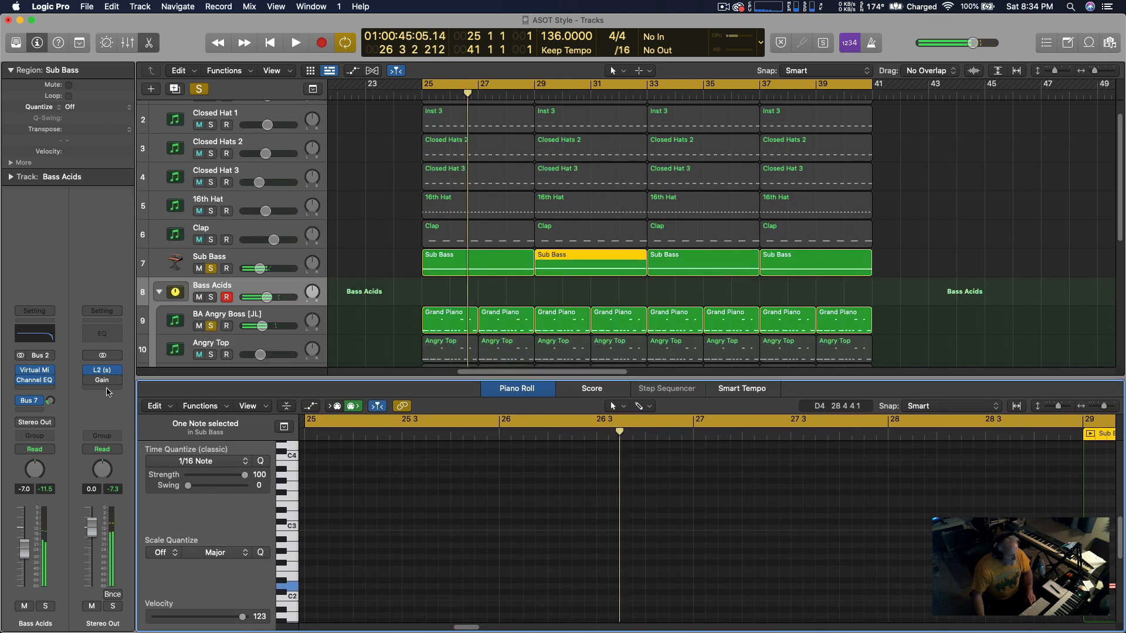
# Remove the Saturation Knob plug-in from the Sub Bass track and play on past bar 29.
pyautogui.click(283, 262)
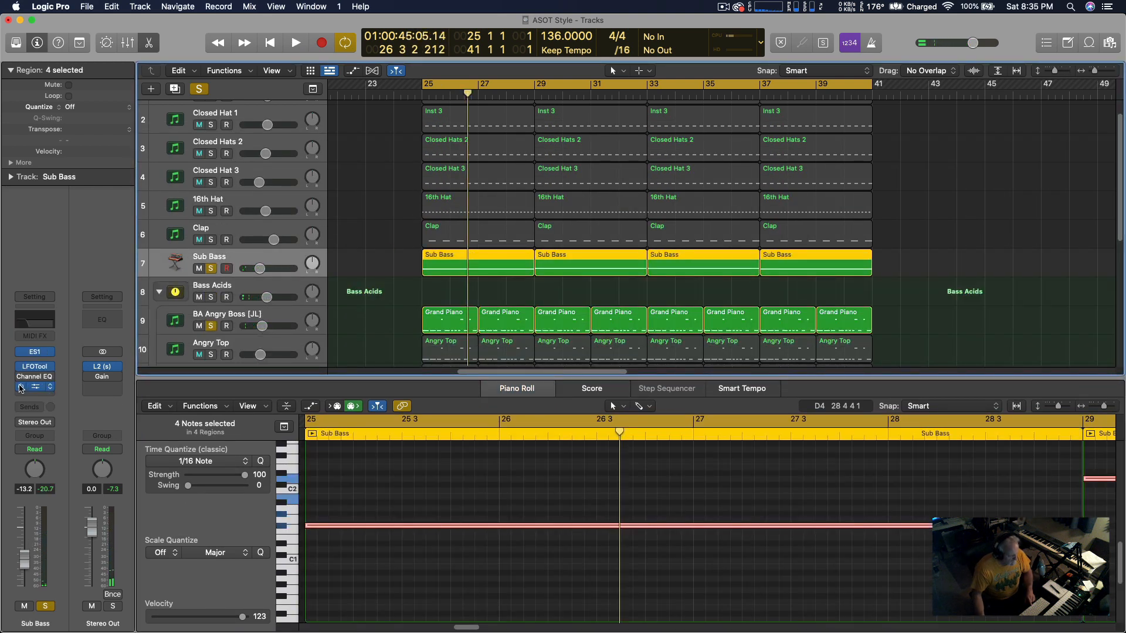
pyautogui.click(52, 387)
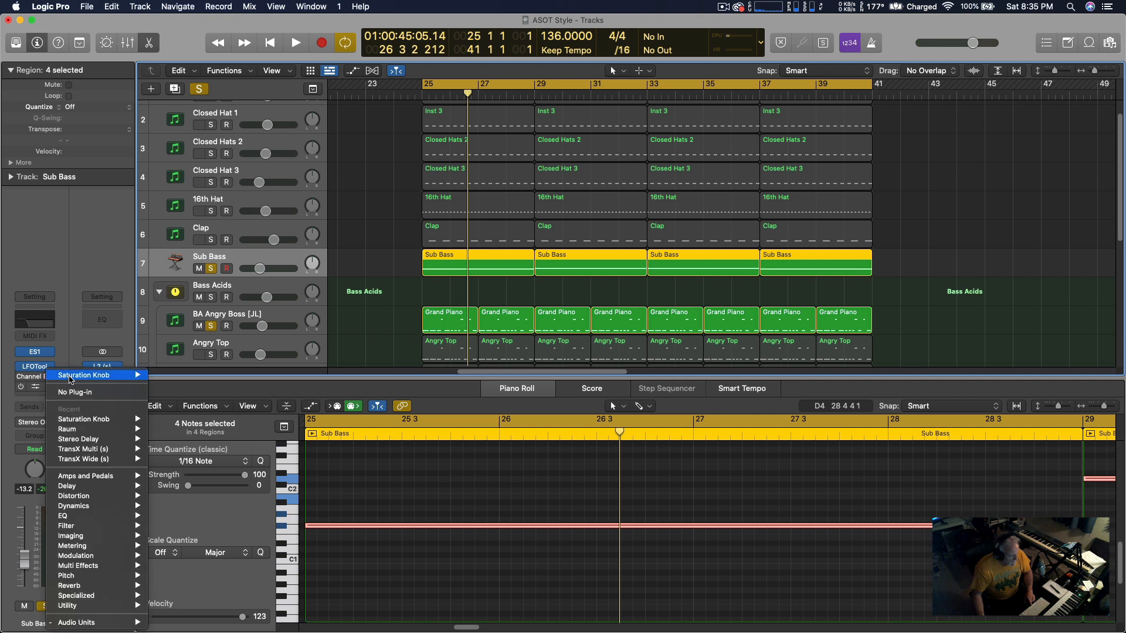
pyautogui.click(76, 392)
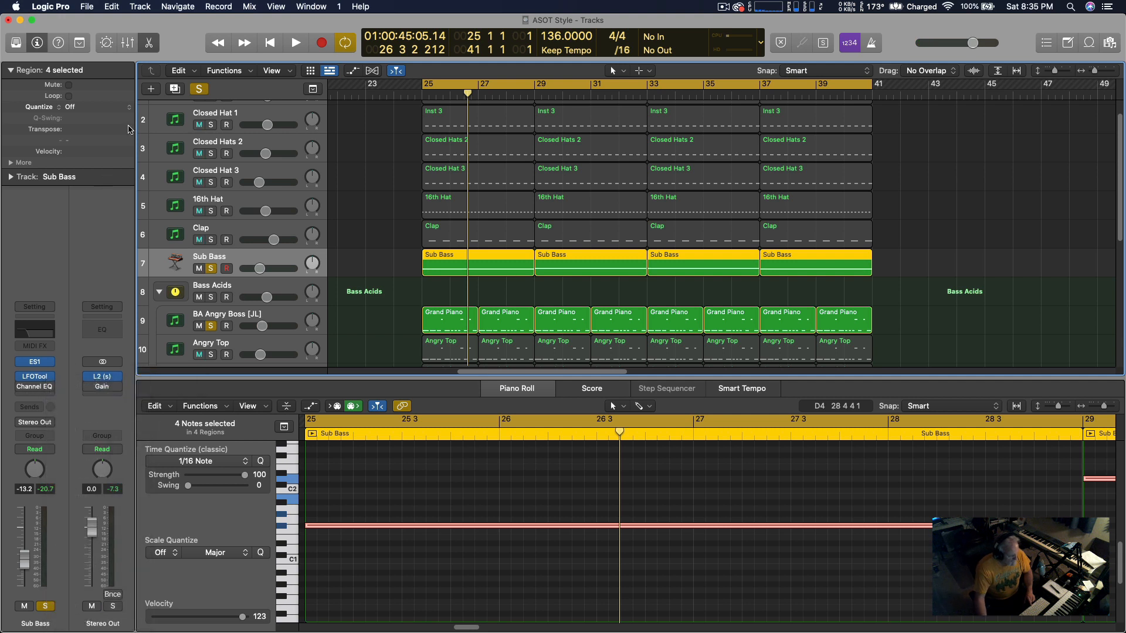
pyautogui.press('space')
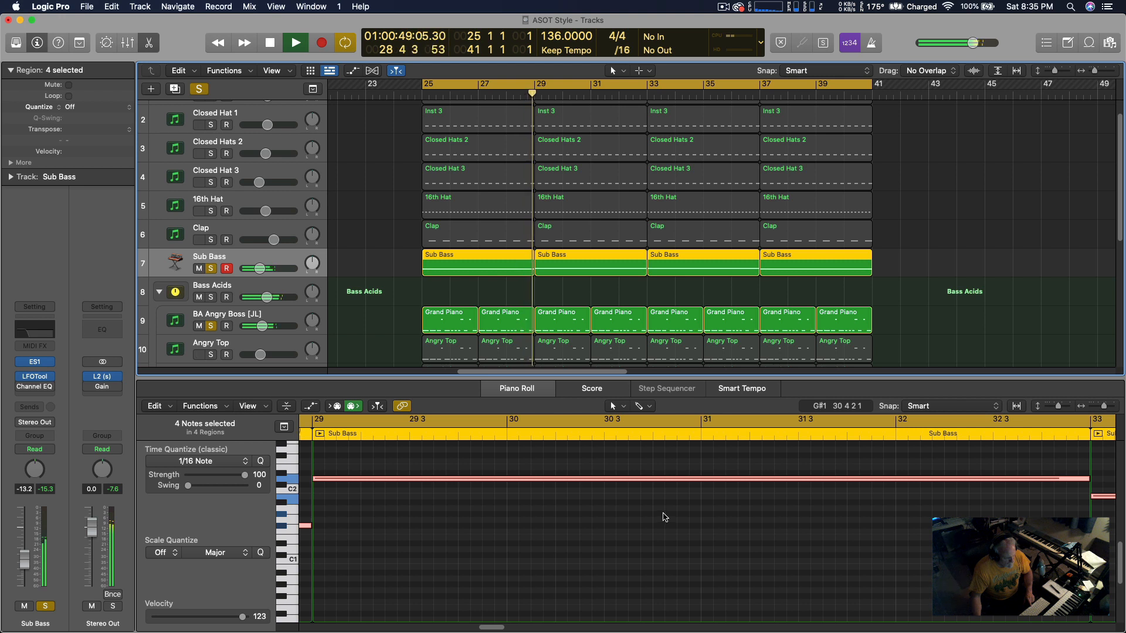
pyautogui.press('space')
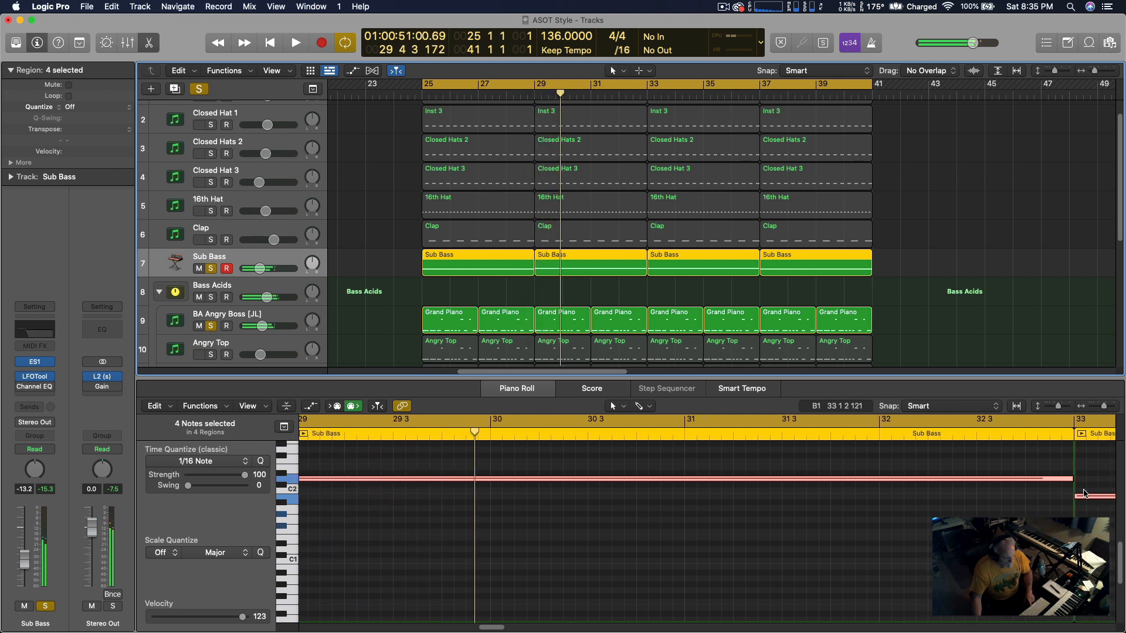
# Try shortening the notes in all four Sub Bass regions to two bars, fill the remaining bars with lower copies, and play the result.
pyautogui.moveTo(1071, 477); pyautogui.dragTo(683, 479)
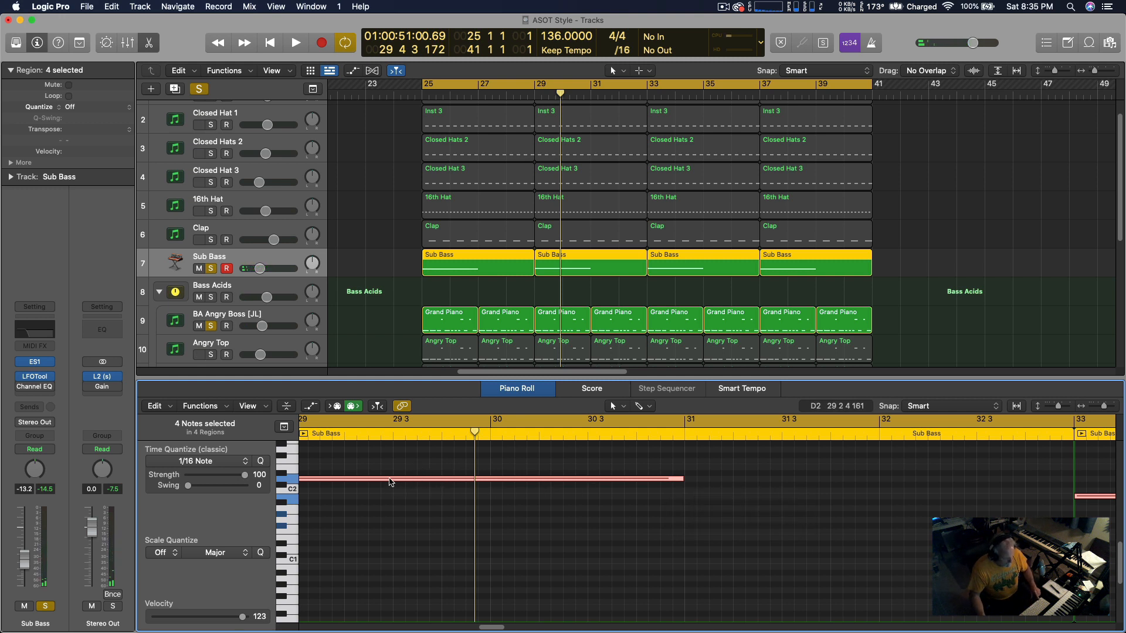
pyautogui.moveTo(392, 482); pyautogui.dragTo(779, 499)
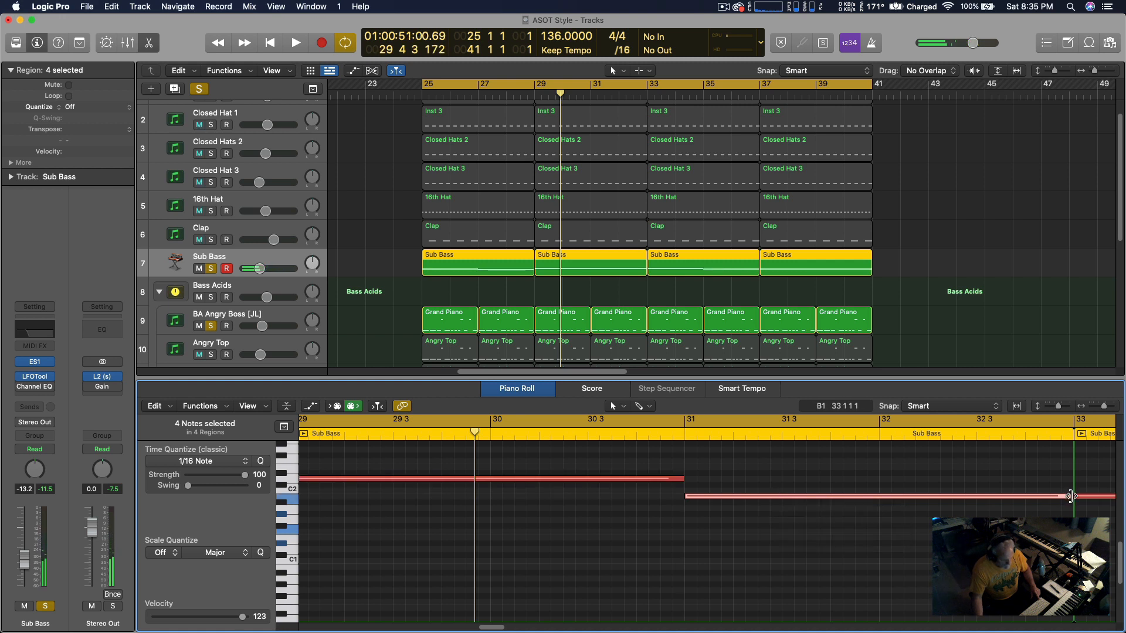
pyautogui.moveTo(1070, 496); pyautogui.dragTo(942, 512)
pyautogui.press('space')
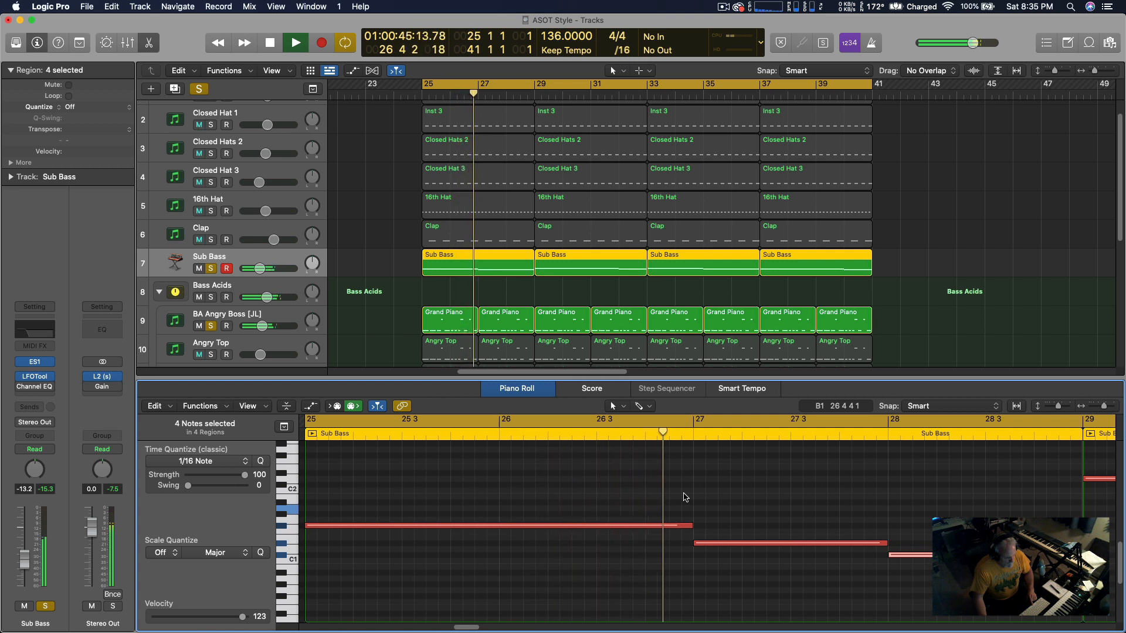
pyautogui.press('space')
pyautogui.press('space')
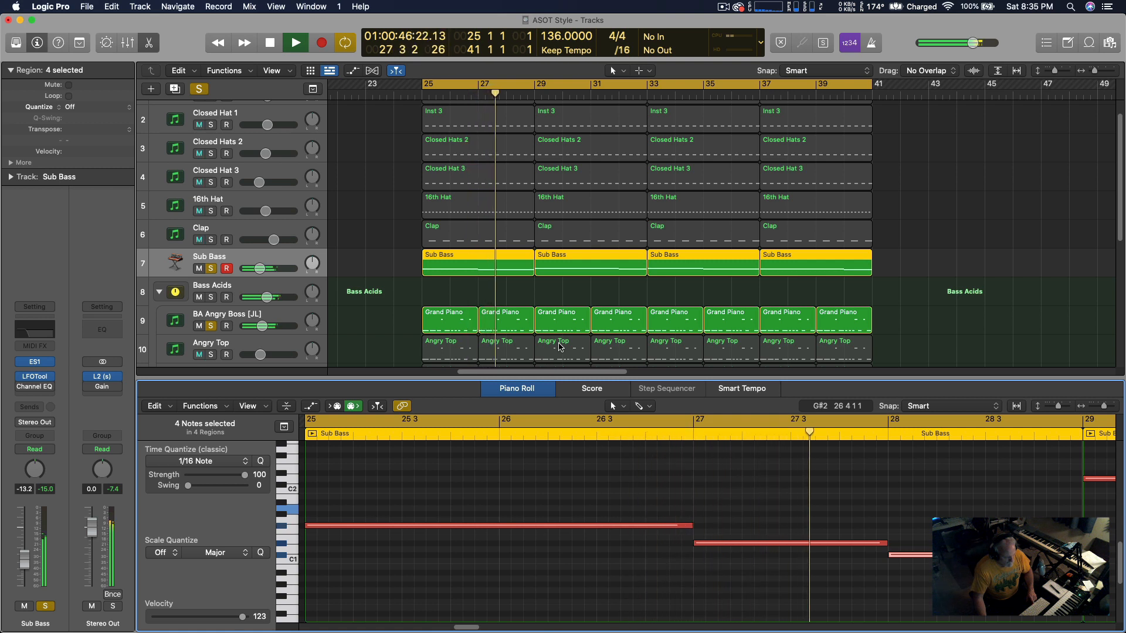
# Undo the shortening and the added lower notes in the four Sub Bass regions.
pyautogui.press('super+z')
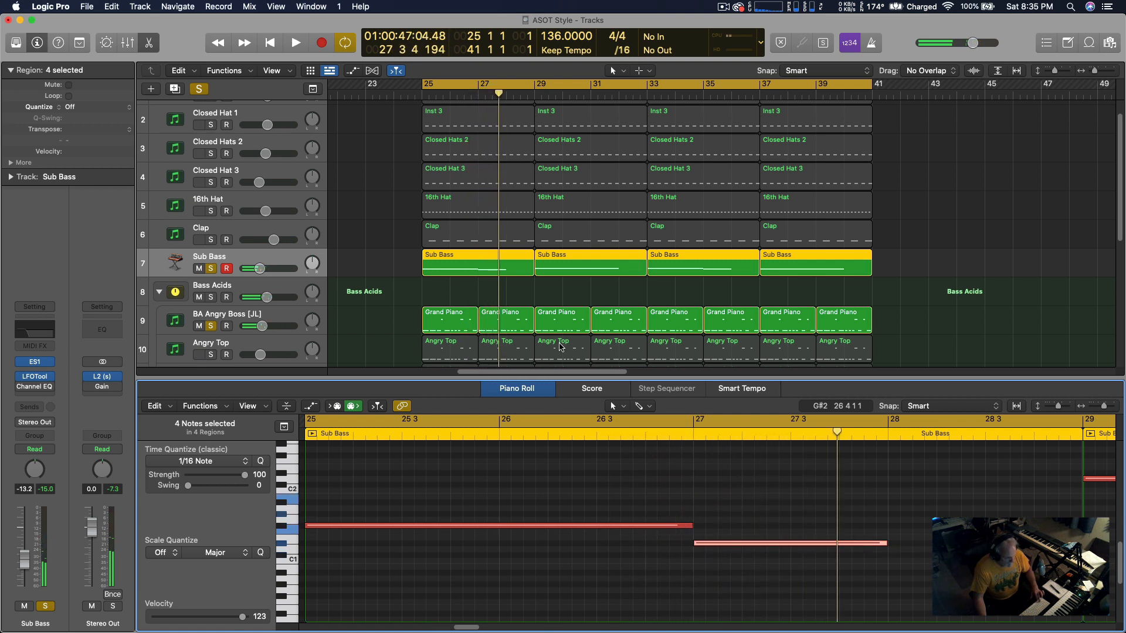
pyautogui.press('super+z')
pyautogui.press('super+z')
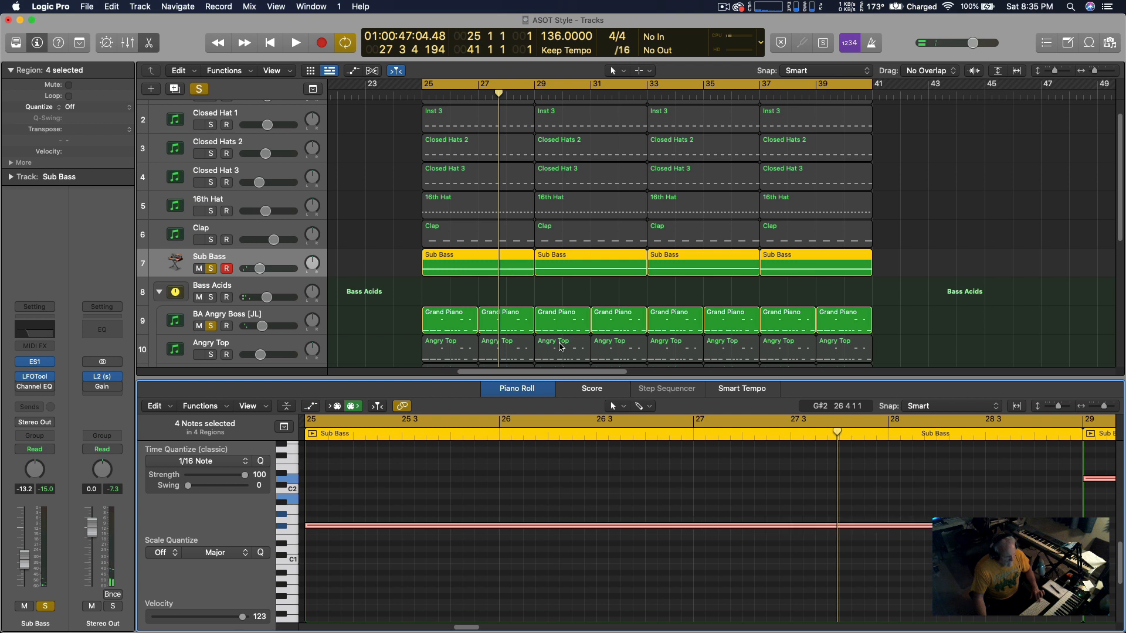
# Play the Sub Bass and acid bass from bar 25 up to bar 29.
pyautogui.press('space')
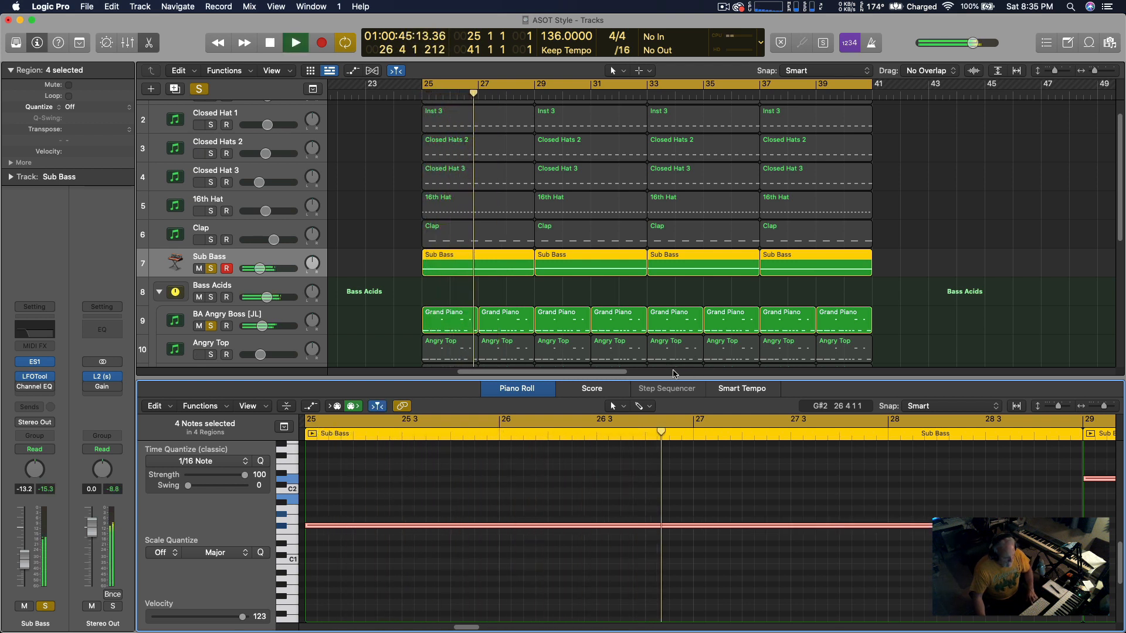
pyautogui.hscroll(5, 674, 370)
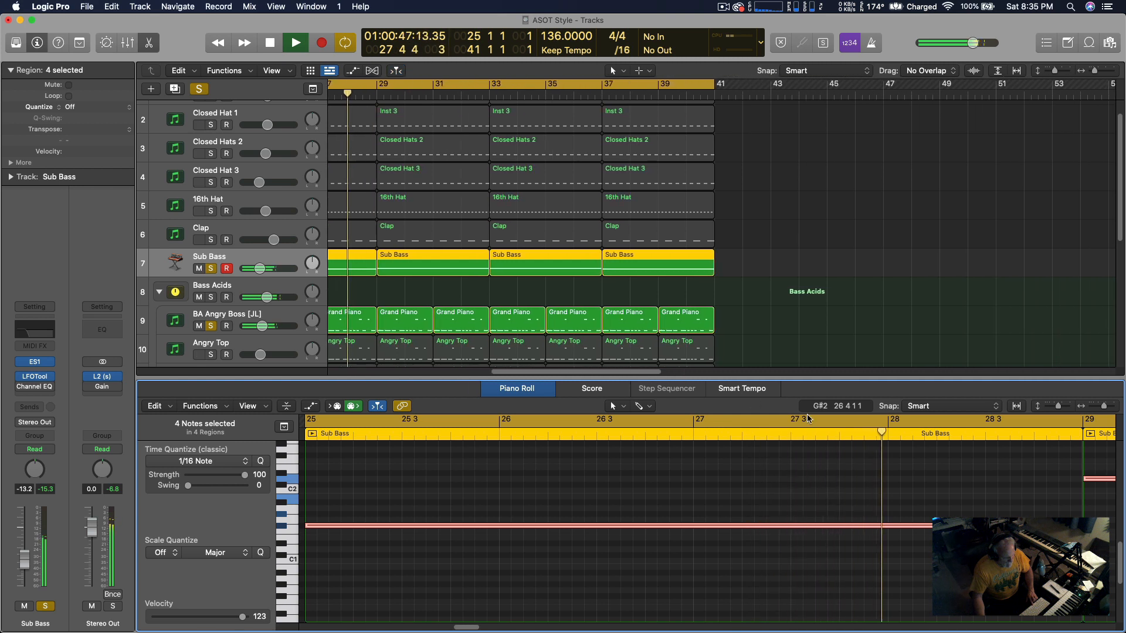
pyautogui.press('space')
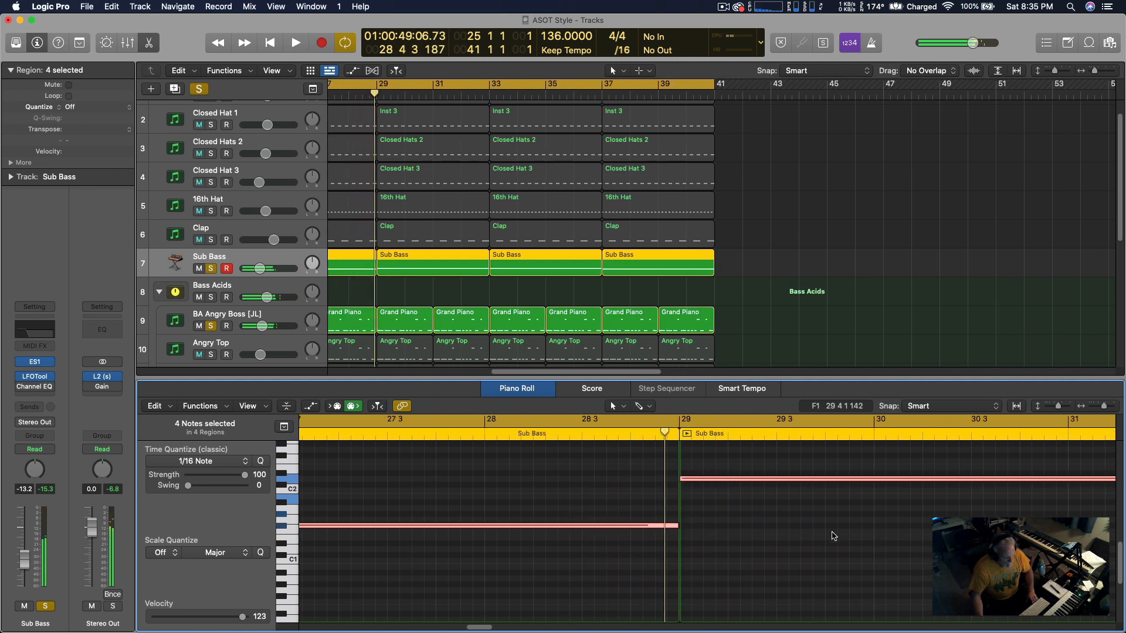
# Shorten only the D2 note in the Sub Bass region at bar 29 so it ends at bar 31, and play from bar 25.
pyautogui.click(833, 536)
pyautogui.click(842, 480)
pyautogui.hscroll(4, 903, 496)
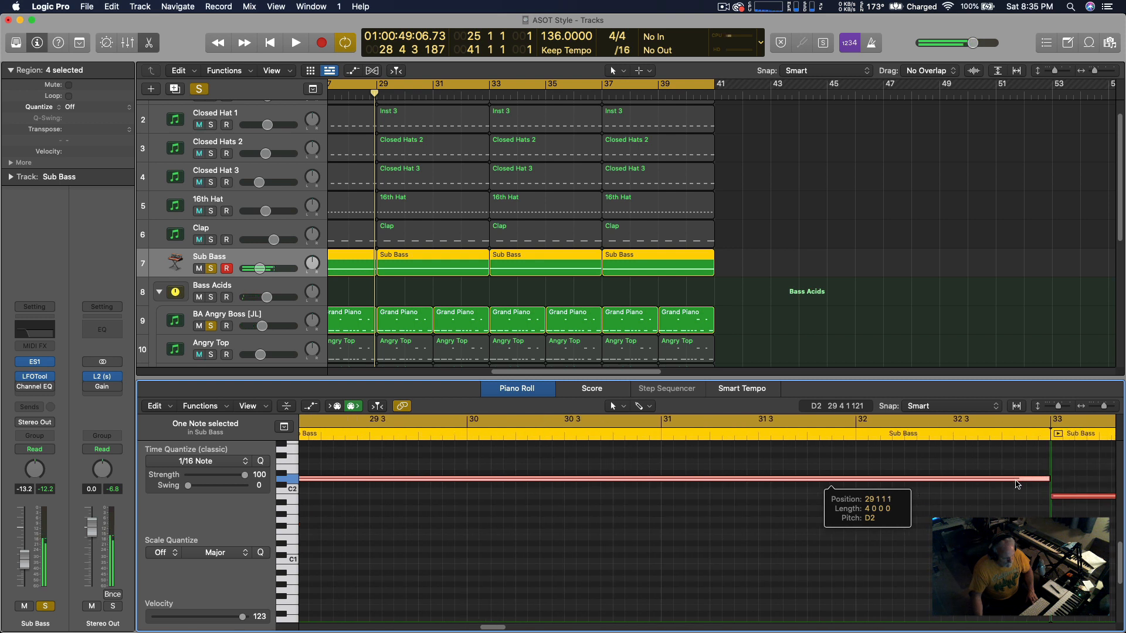
pyautogui.moveTo(1046, 478); pyautogui.dragTo(661, 468)
pyautogui.press('space')
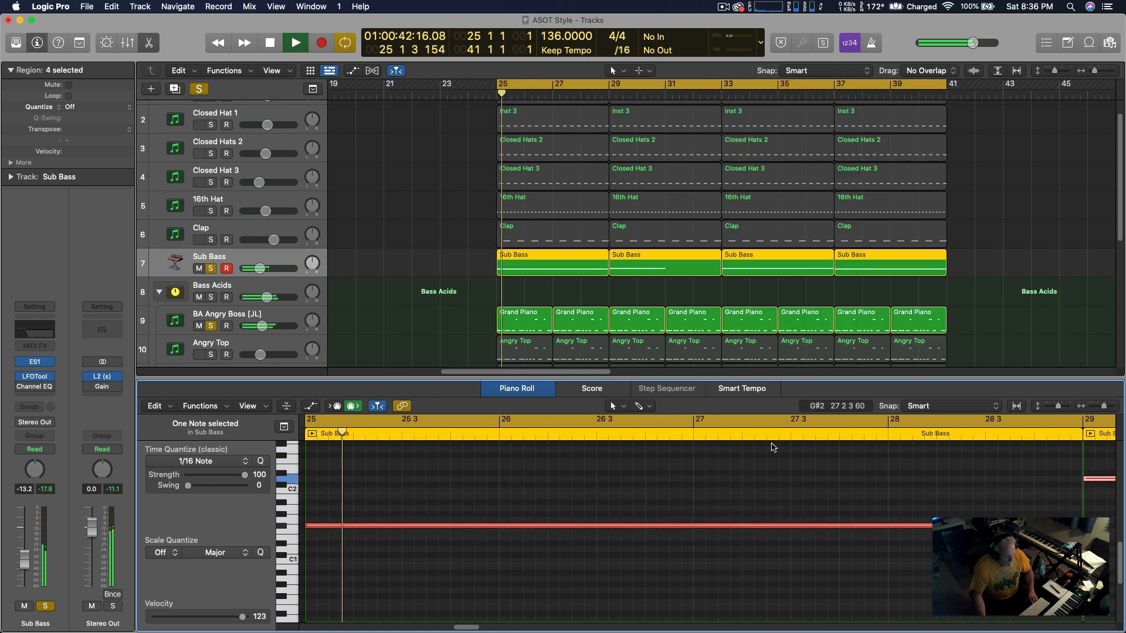
# Open the BA Angry Boss region at bar 31 and examine the pitch of its notes.
pyautogui.click(690, 318)
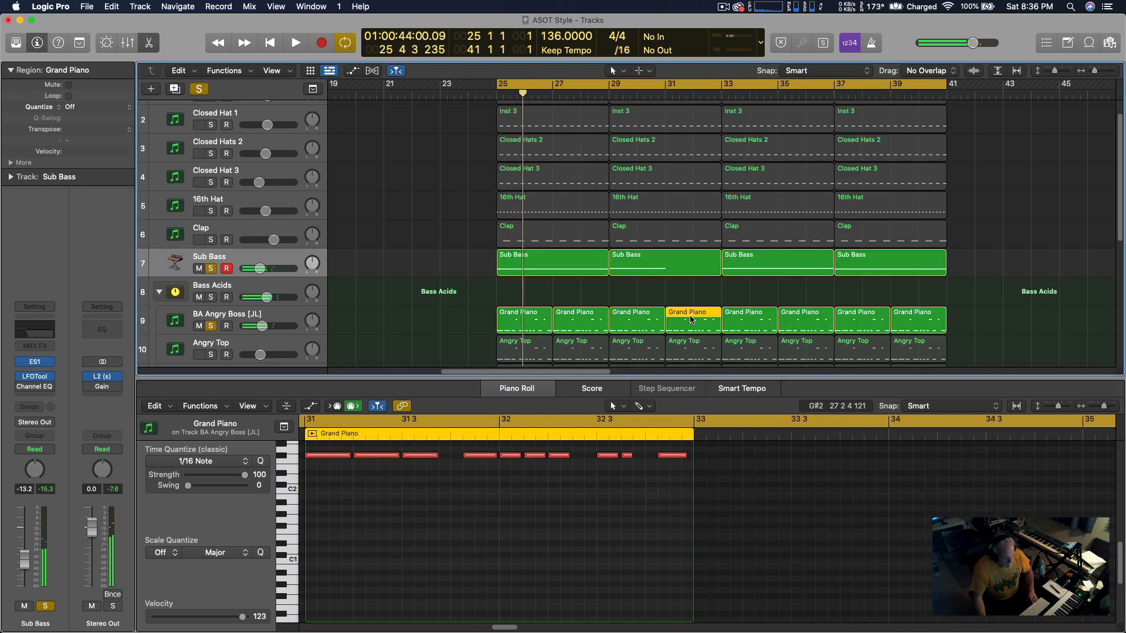
pyautogui.click(558, 457)
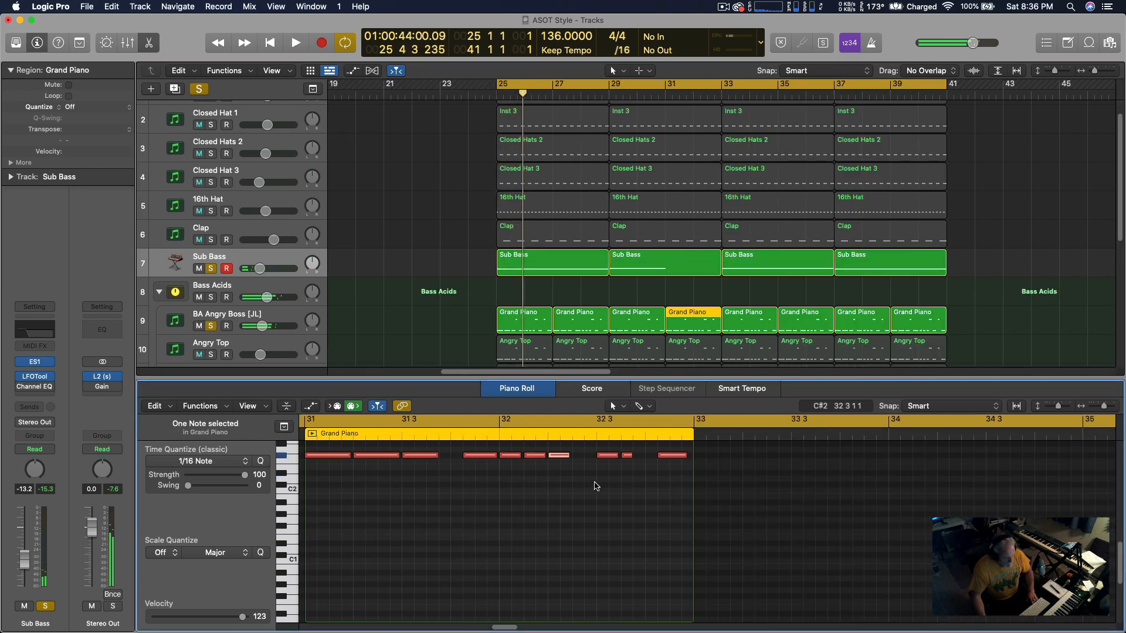
pyautogui.scroll(2, 596, 486)
pyautogui.scroll(1, 563, 499)
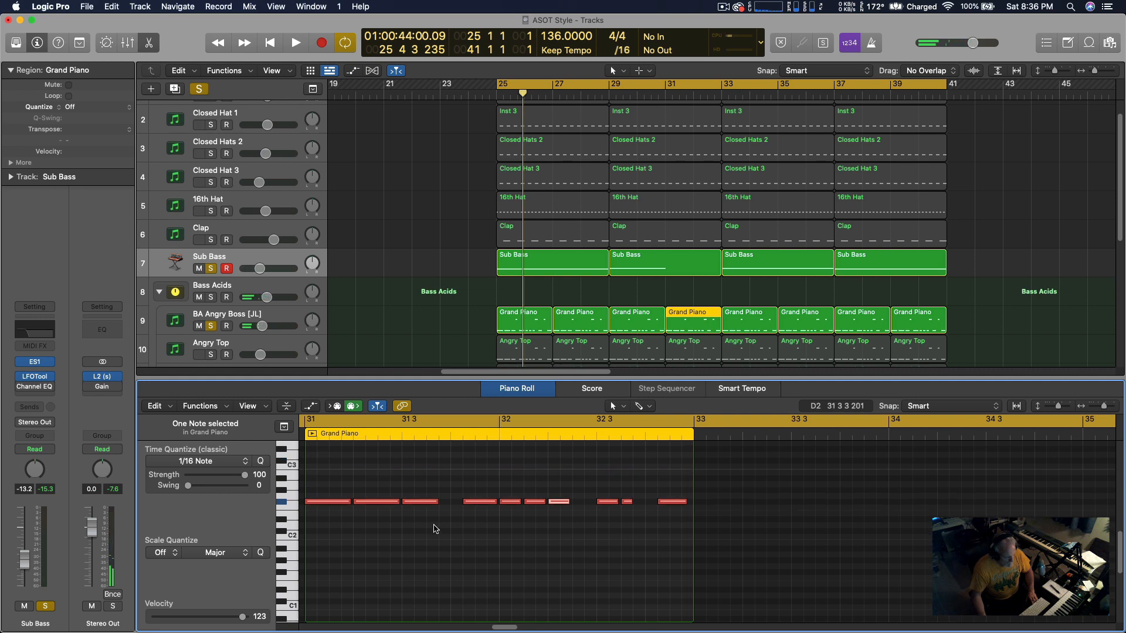
pyautogui.hscroll(-3, 434, 529)
# Replace the BA Angry Boss region at bar 31 with a copy of the bar 29 region, and play from bar 25.
pyautogui.click(689, 318)
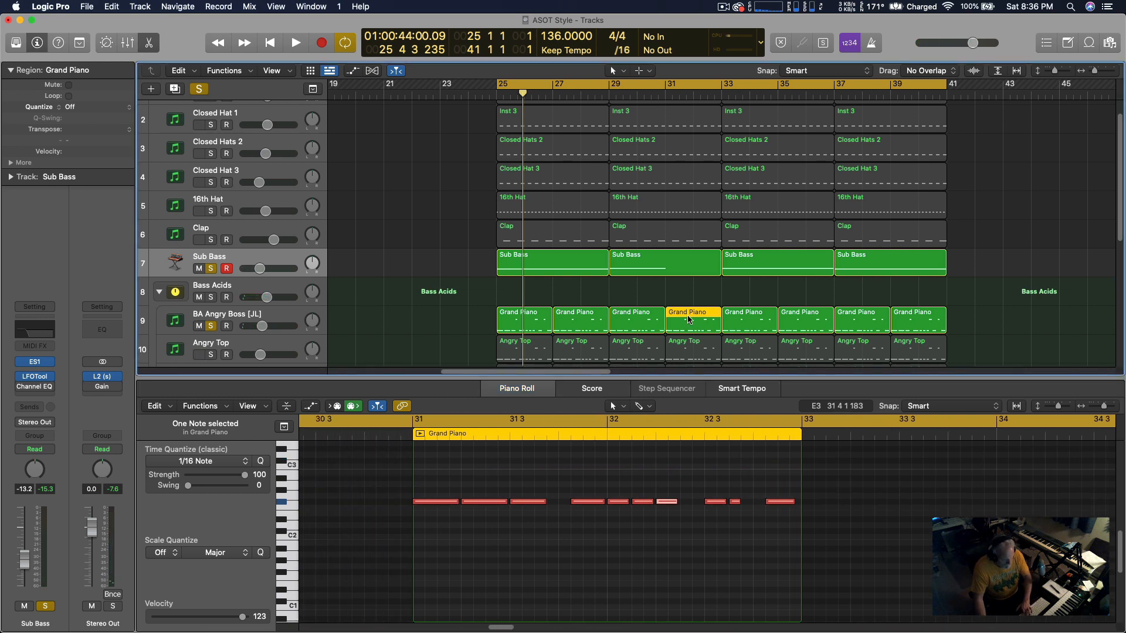
pyautogui.press('Delete')
pyautogui.click(641, 324)
pyautogui.moveTo(633, 323); pyautogui.dragTo(689, 328)
pyautogui.press('space')
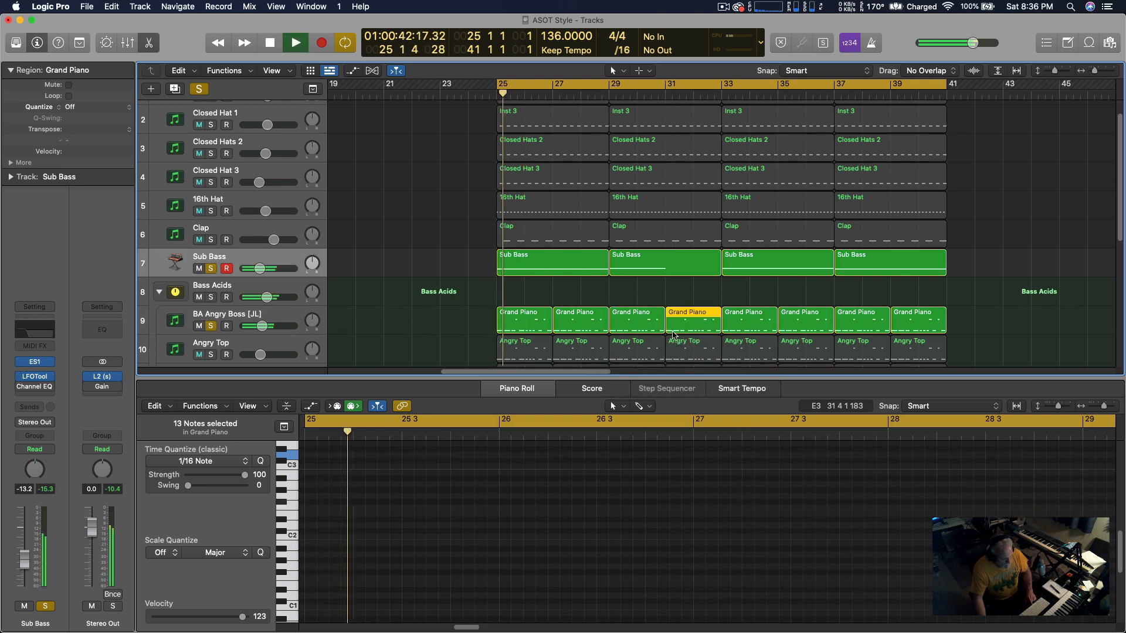
# Trim the D2 note in the Sub Bass region at bar 29 to a length of exactly two bars.
pyautogui.click(652, 273)
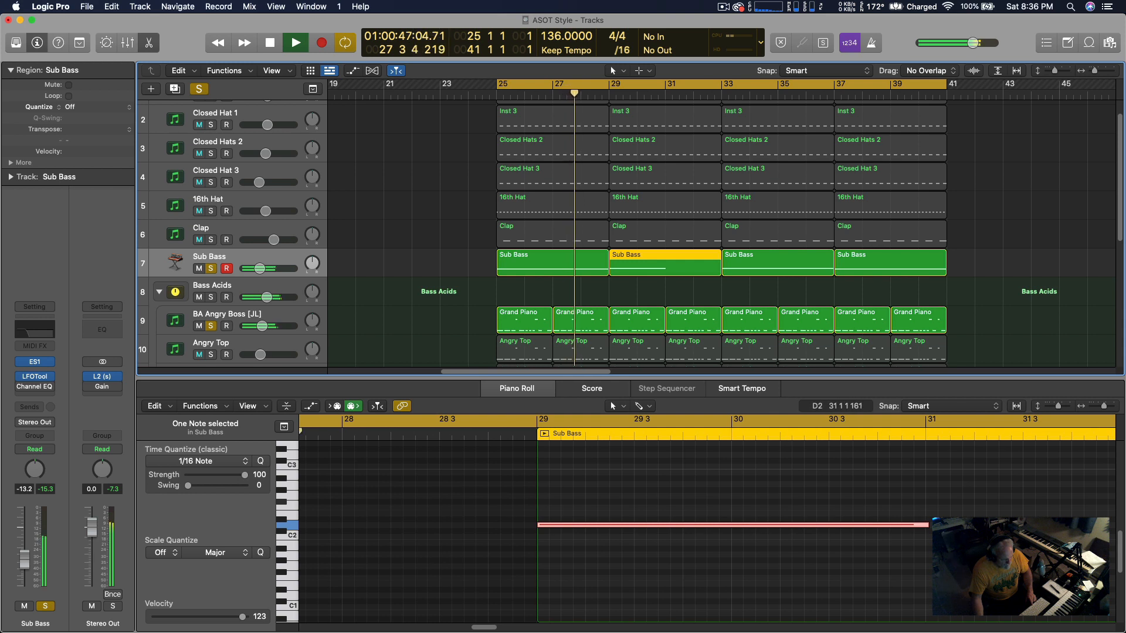
pyautogui.hscroll(2, 919, 522)
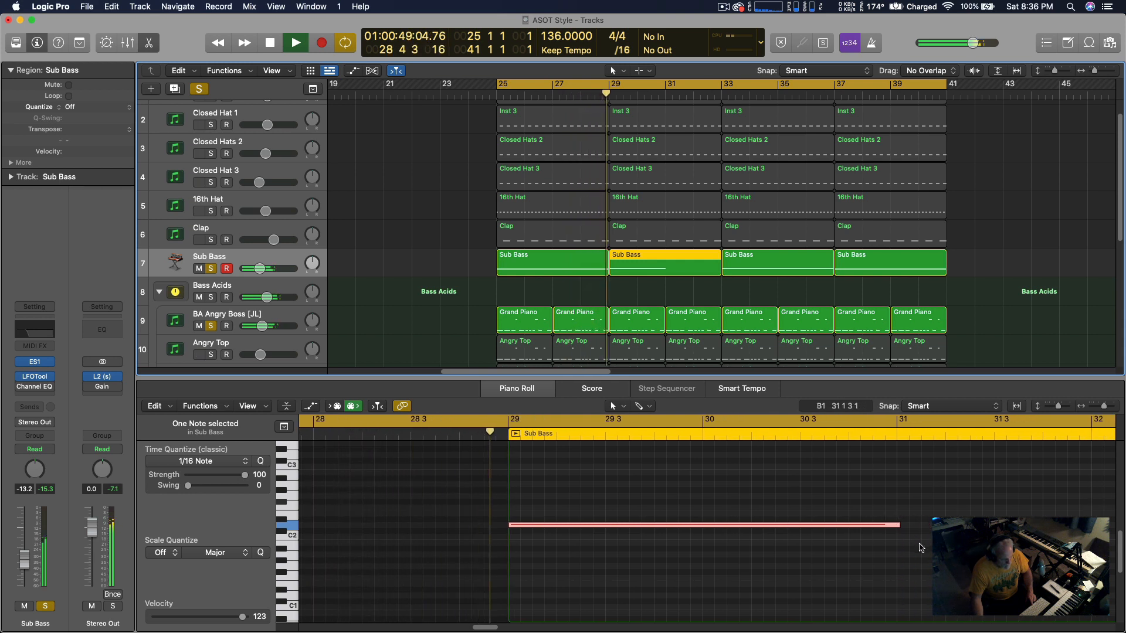
pyautogui.hscroll(5, 833, 546)
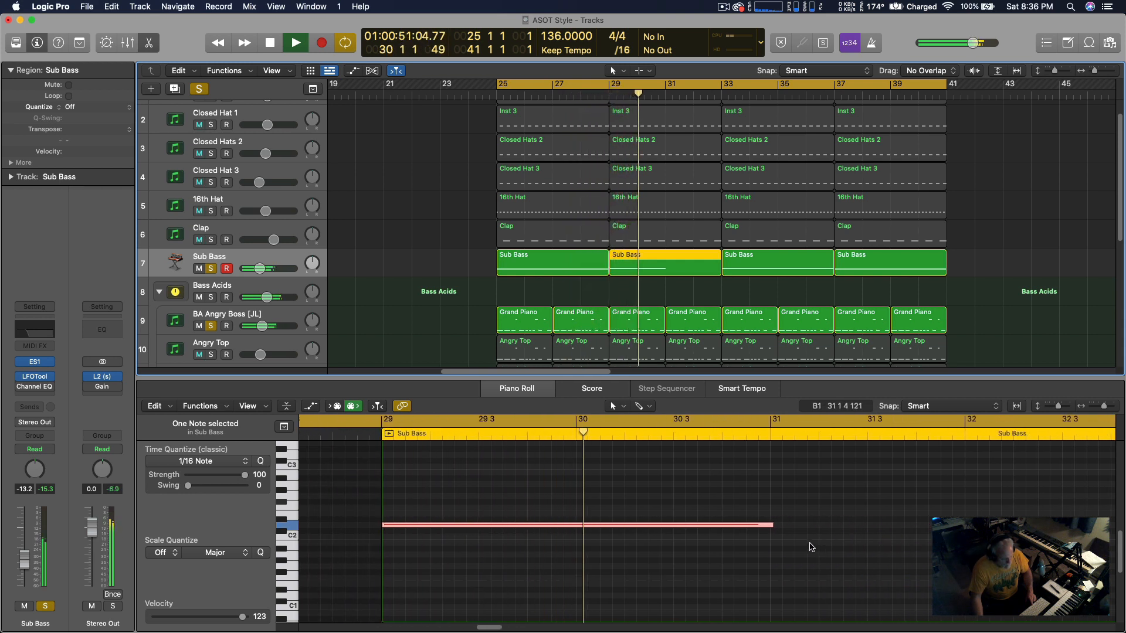
pyautogui.press('space')
pyautogui.moveTo(770, 524); pyautogui.dragTo(767, 524)
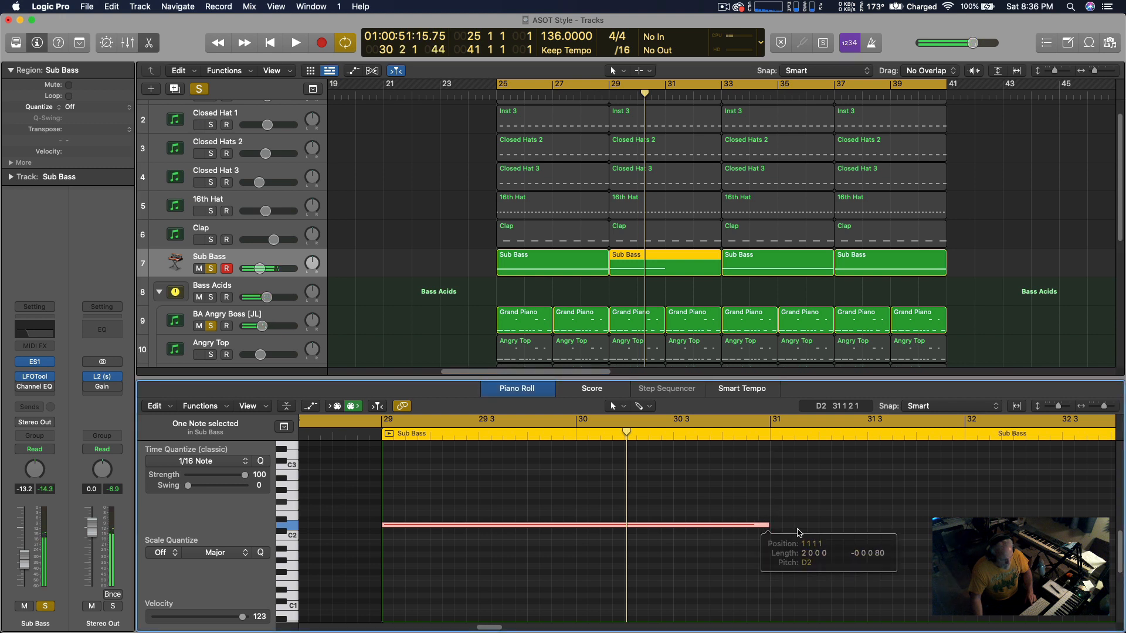
# Play the soloed Sub Bass and acid bass from bar 25 up to the end of bar 30.
pyautogui.press('space')
pyautogui.hscroll(10, 806, 530)
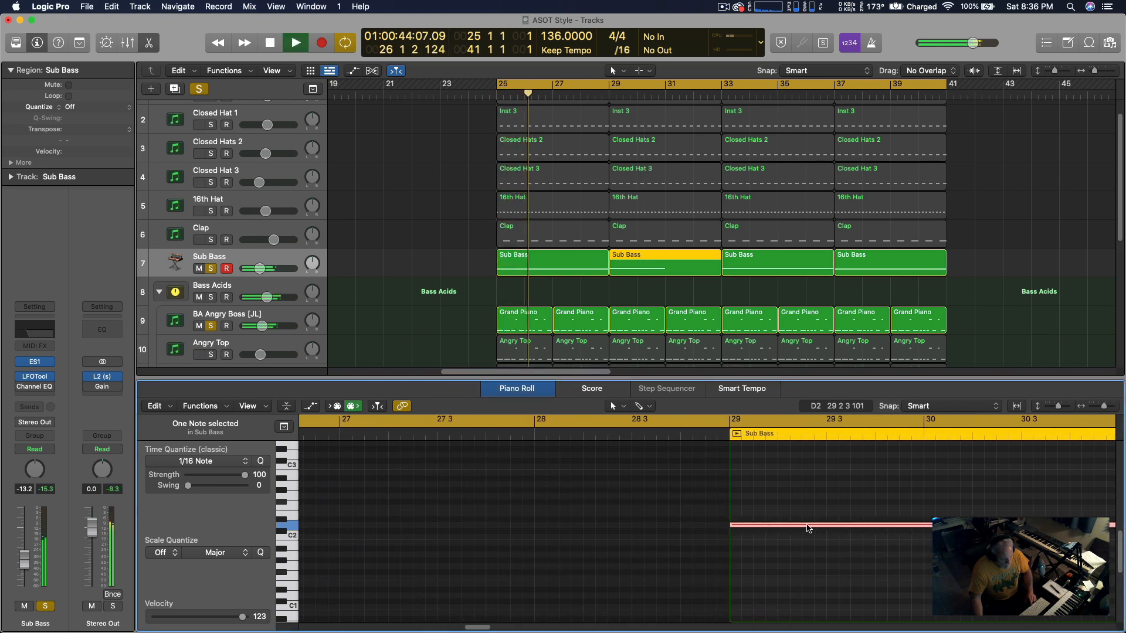
pyautogui.press('space')
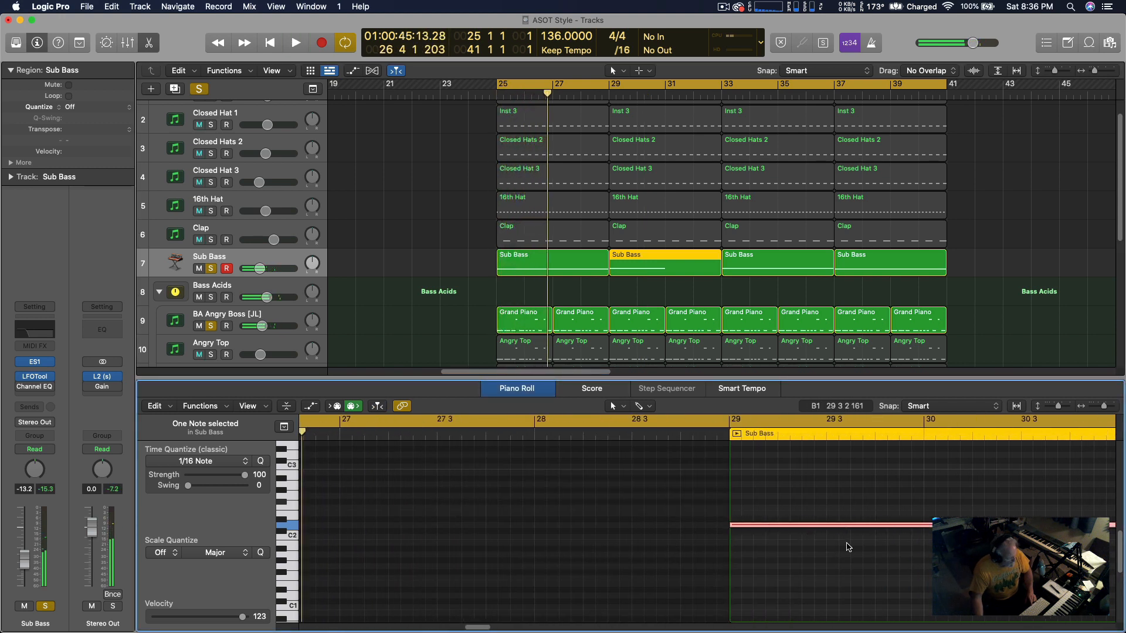
pyautogui.press('space')
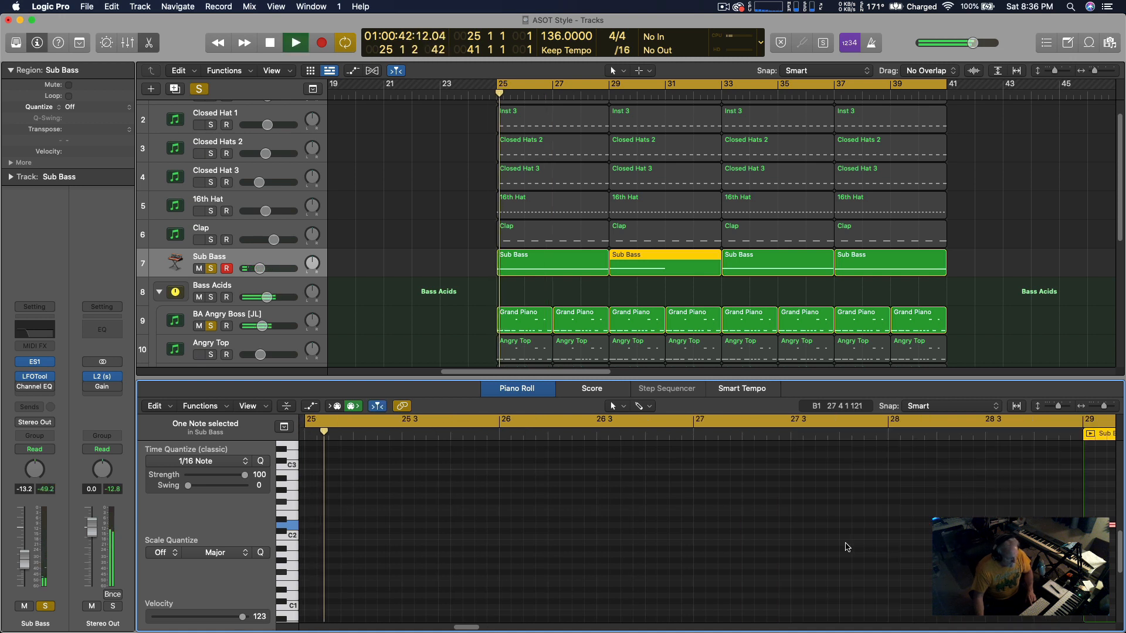
pyautogui.hscroll(3, 702, 521)
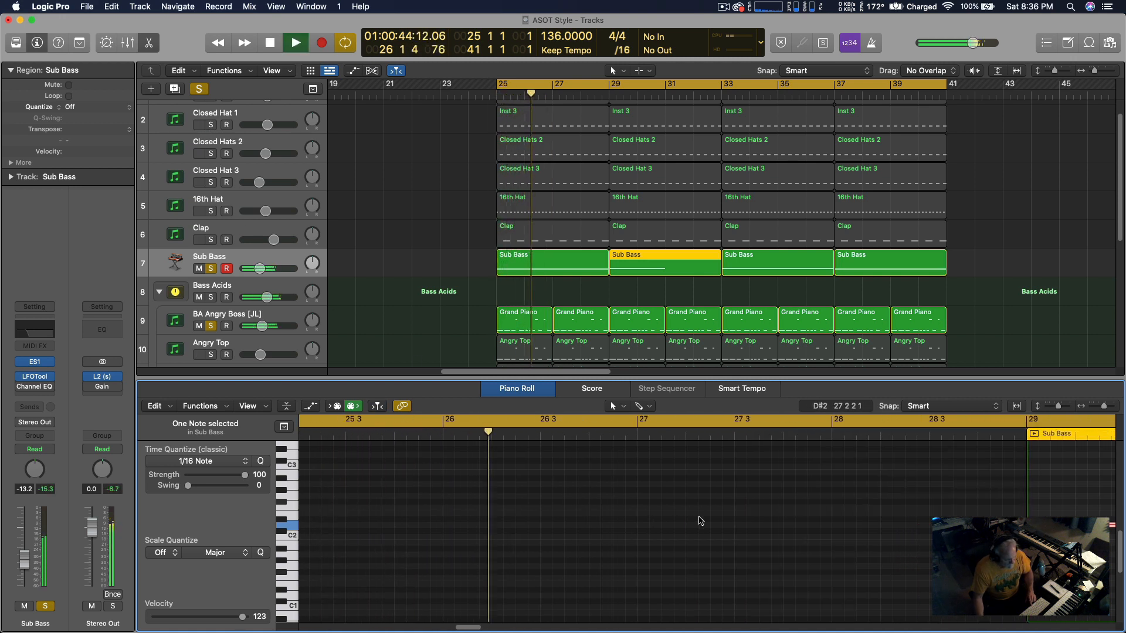
pyautogui.hscroll(2, 750, 538)
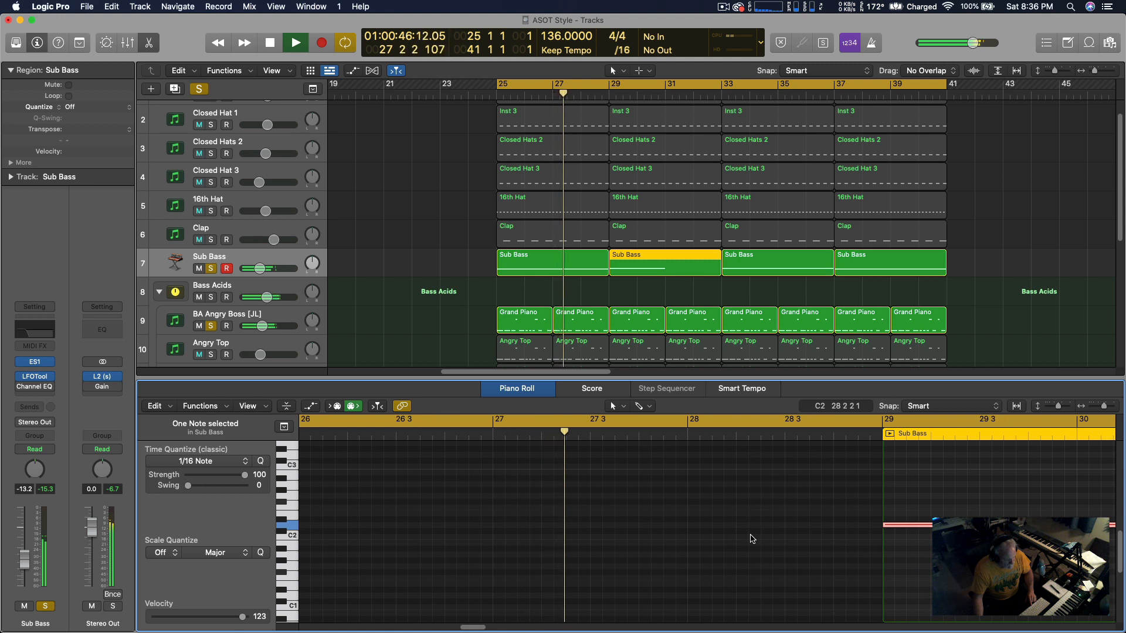
pyautogui.hscroll(4, 821, 551)
pyautogui.hscroll(4, 805, 551)
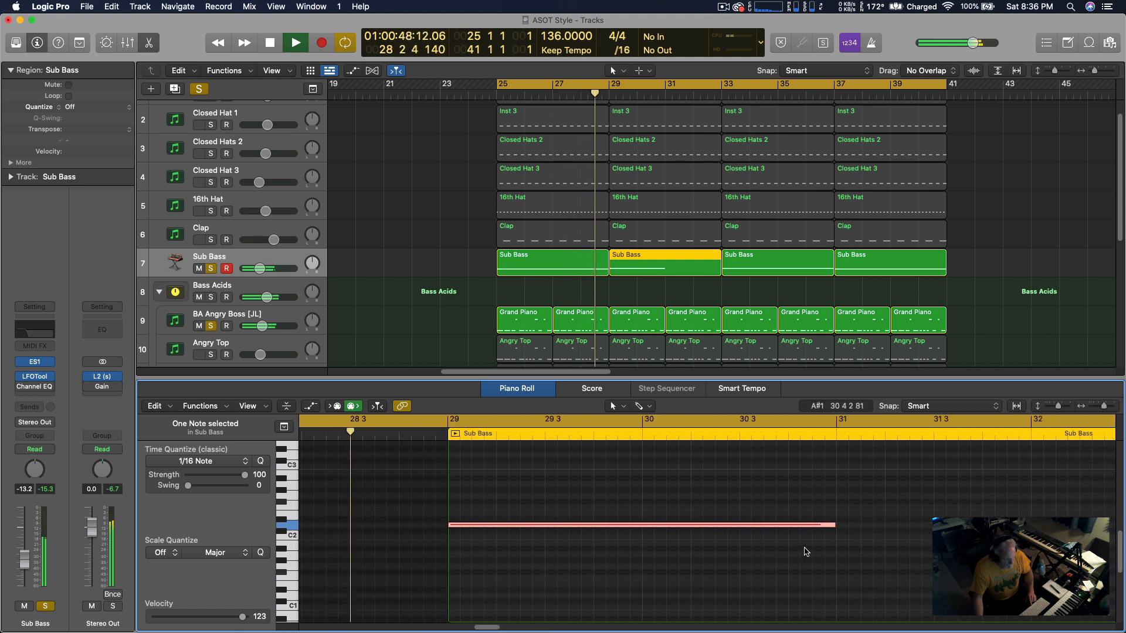
pyautogui.hscroll(2, 821, 551)
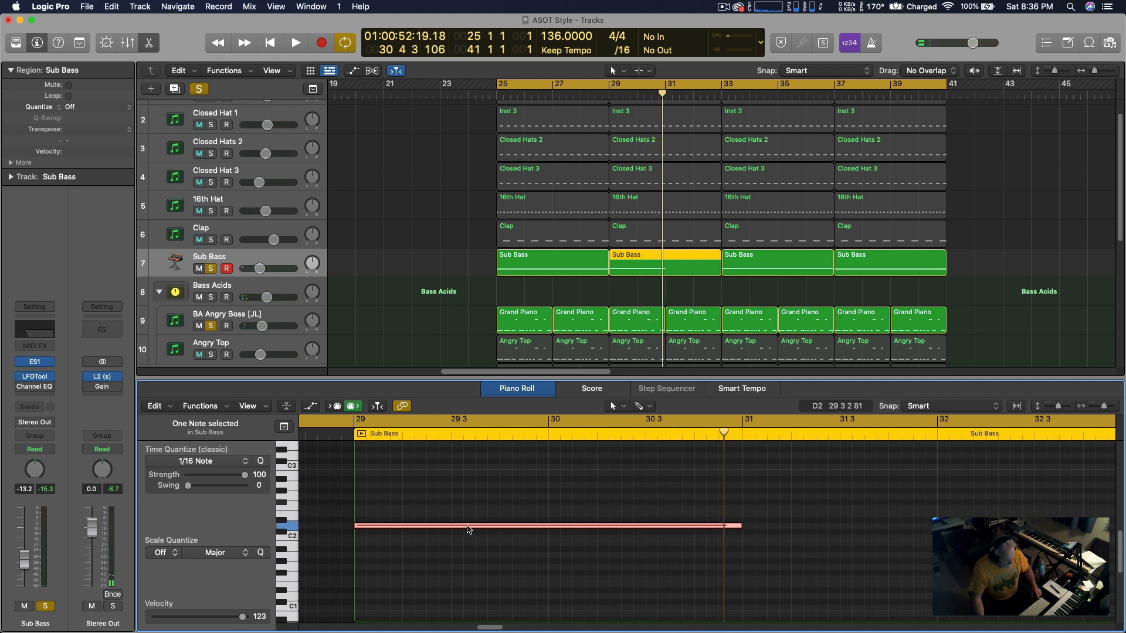
# Copy the D2 note in the bar 29 Sub Bass region as one-bar notes, B1 at bar 31 and A1 at bar 32, and play it.
pyautogui.moveTo(467, 529); pyautogui.dragTo(640, 542)
pyautogui.hscroll(5, 860, 548)
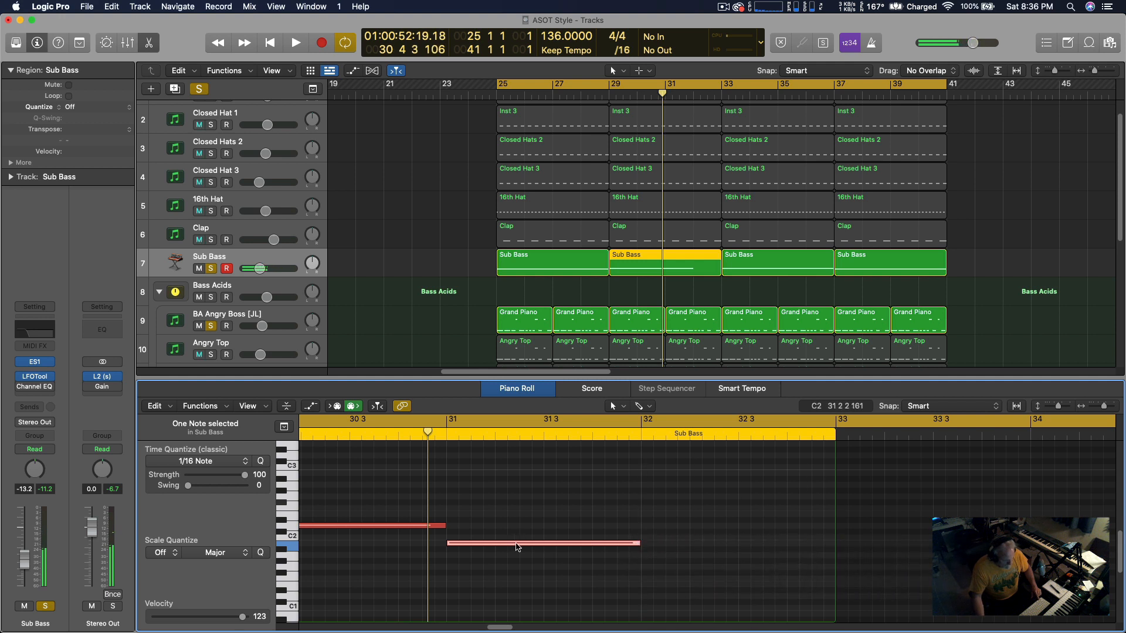
pyautogui.moveTo(517, 548); pyautogui.dragTo(717, 558)
pyautogui.press('space')
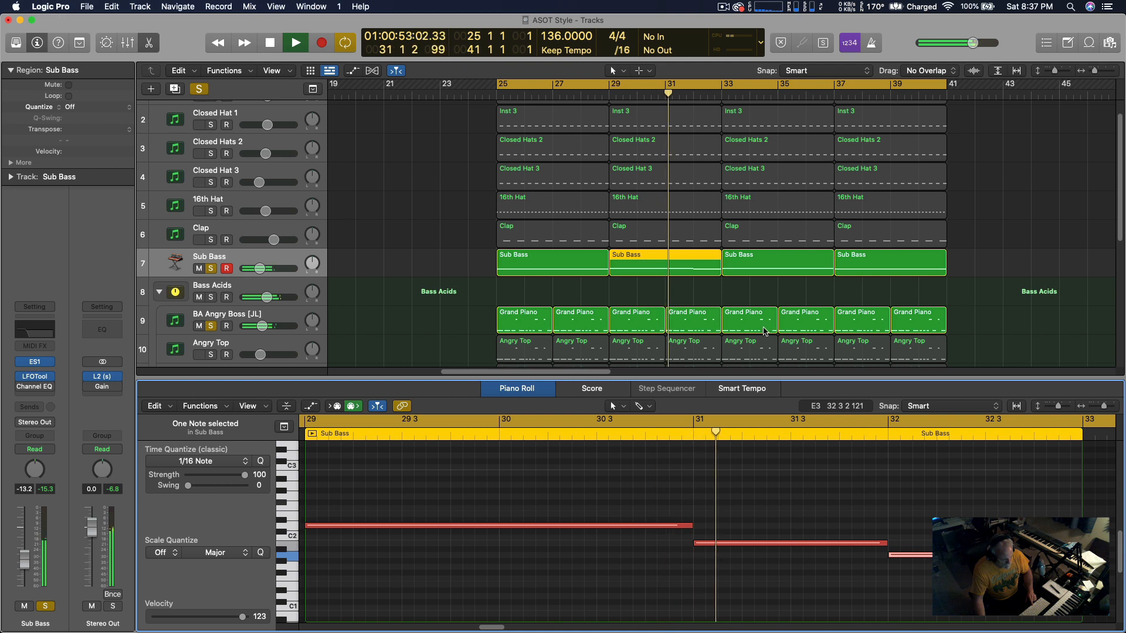
pyautogui.press('space')
# Transpose all notes of the BA Angry Boss region at bar 31 down three semitones, putting the low notes on B2.
pyautogui.click(696, 325)
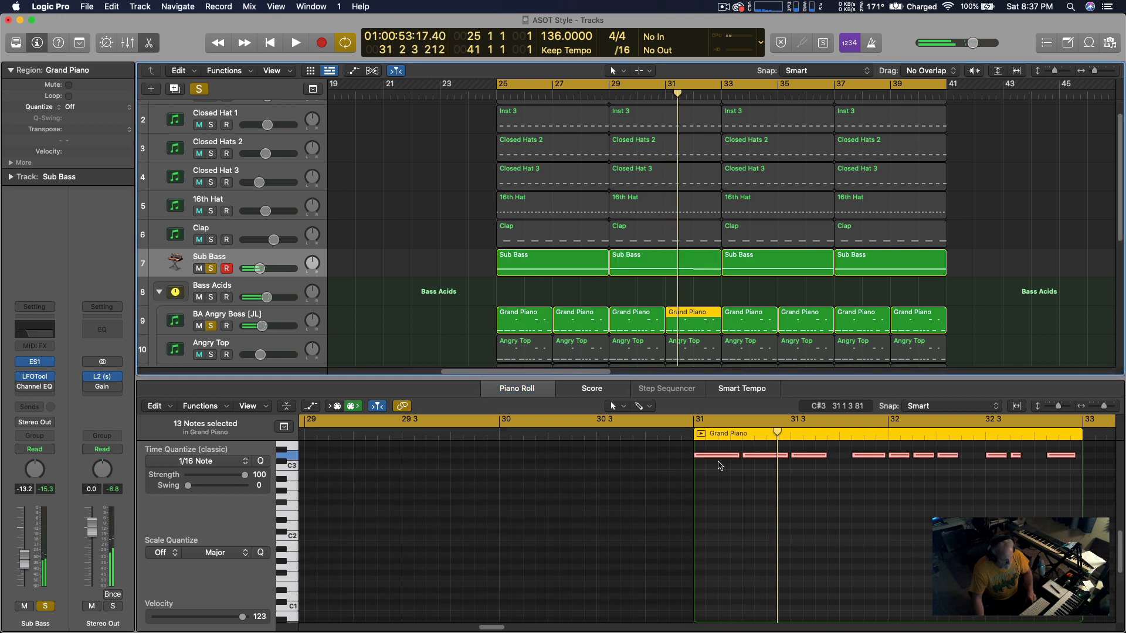
pyautogui.scroll(10, 738, 476)
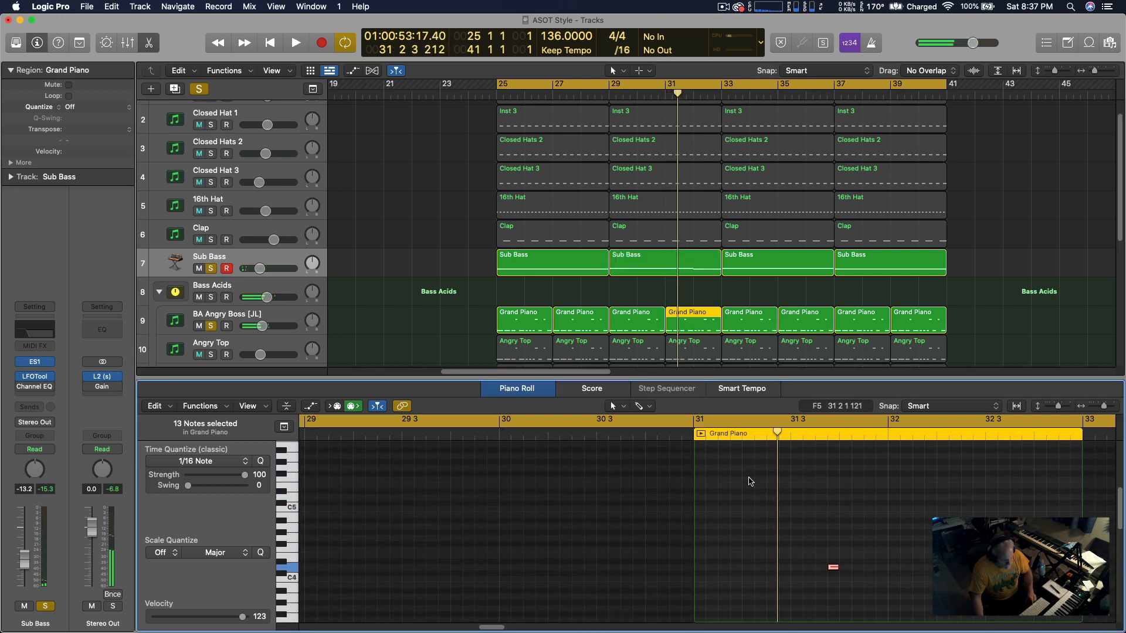
pyautogui.scroll(-5, 751, 482)
pyautogui.moveTo(709, 566); pyautogui.dragTo(1077, 449)
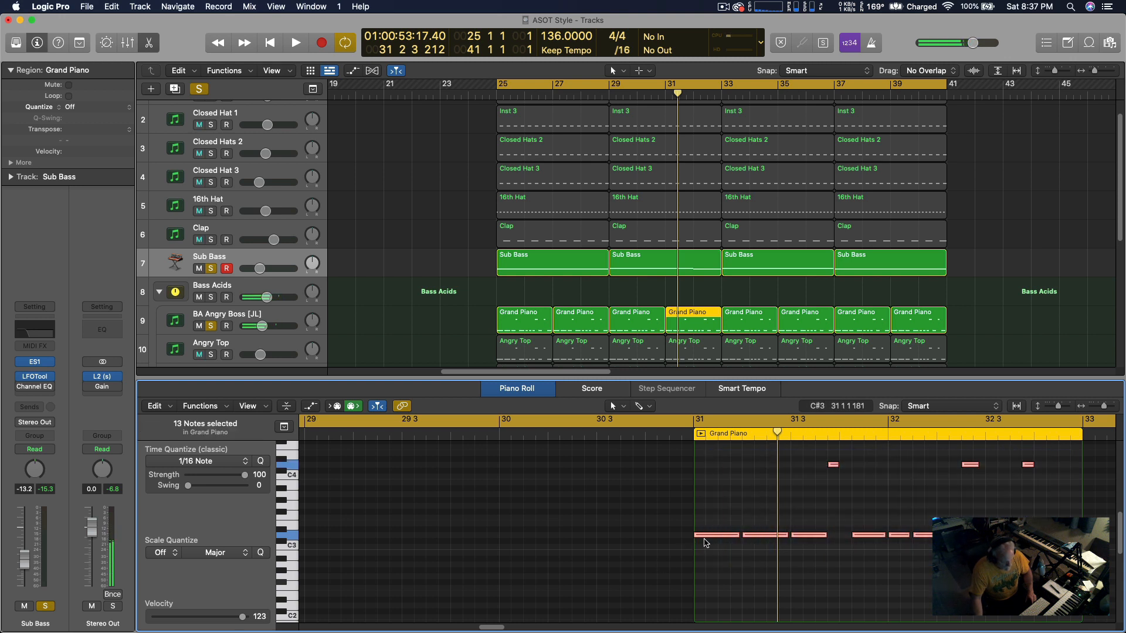
pyautogui.moveTo(710, 537); pyautogui.dragTo(713, 558)
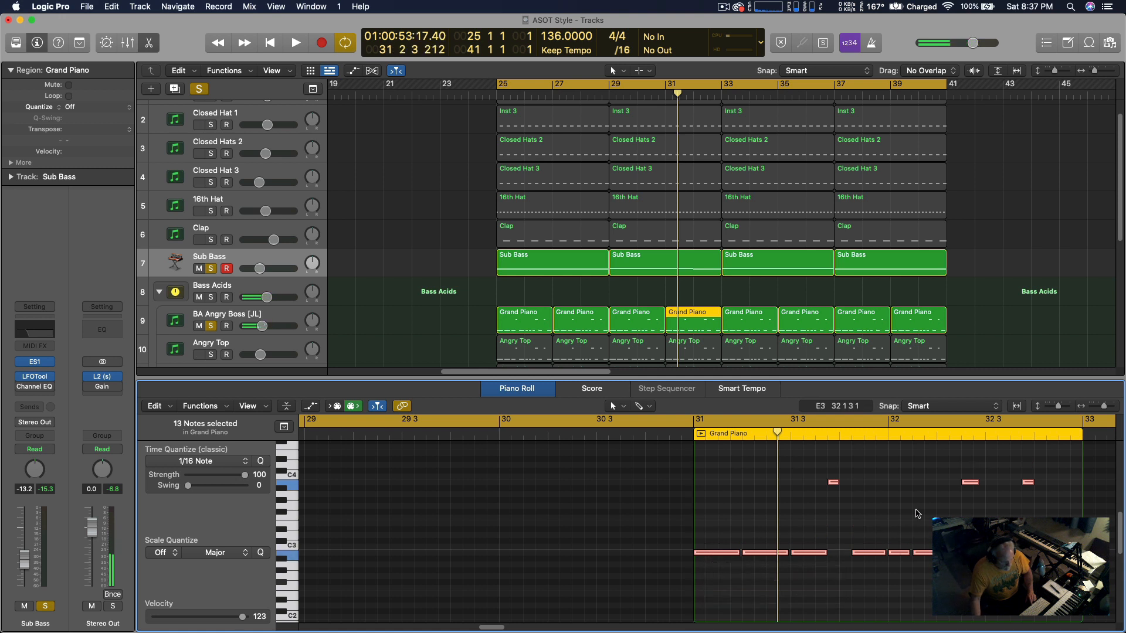
# Transpose only the BA Angry Boss notes from bar 32 onward down two more semitones to A, and play from bar 25.
pyautogui.click(901, 541)
pyautogui.moveTo(912, 574); pyautogui.dragTo(1068, 573)
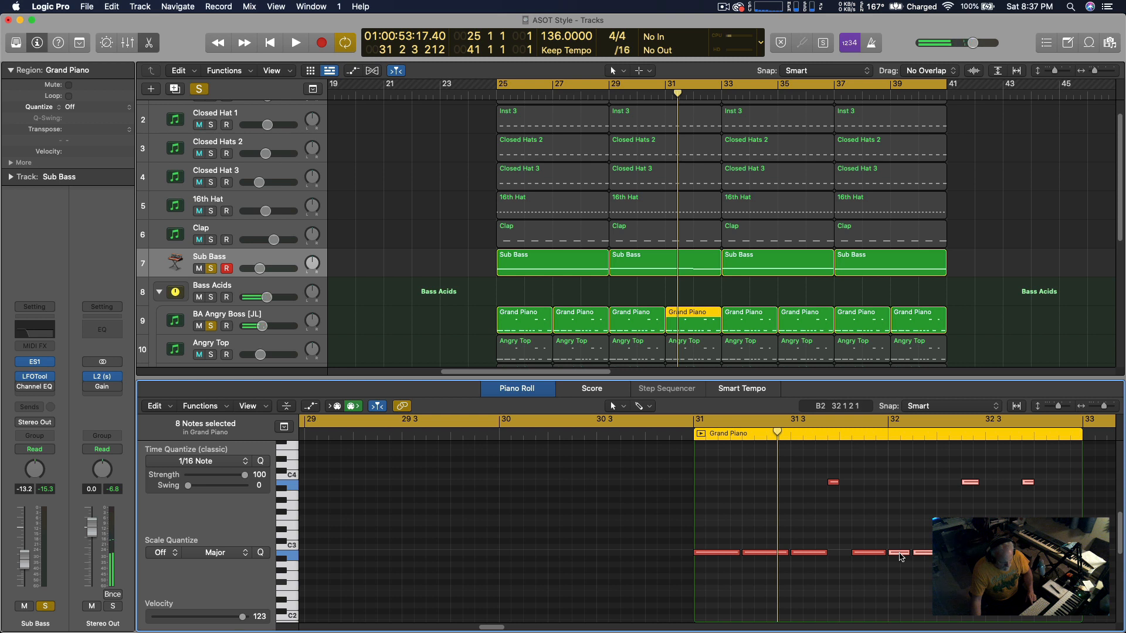
pyautogui.moveTo(901, 556); pyautogui.dragTo(902, 570)
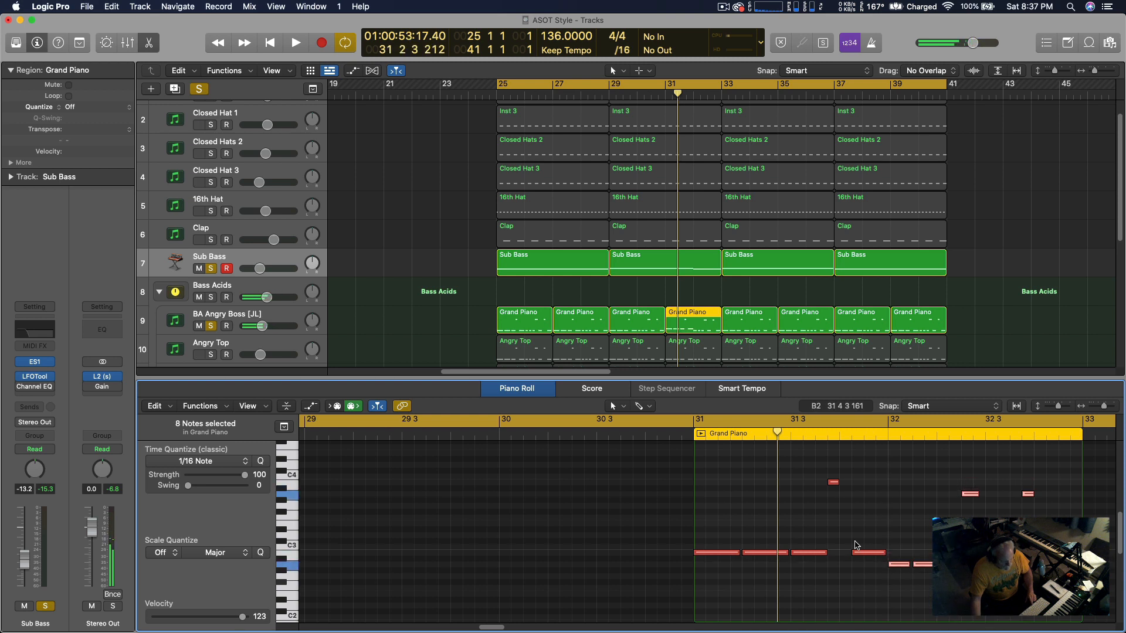
pyautogui.press('space')
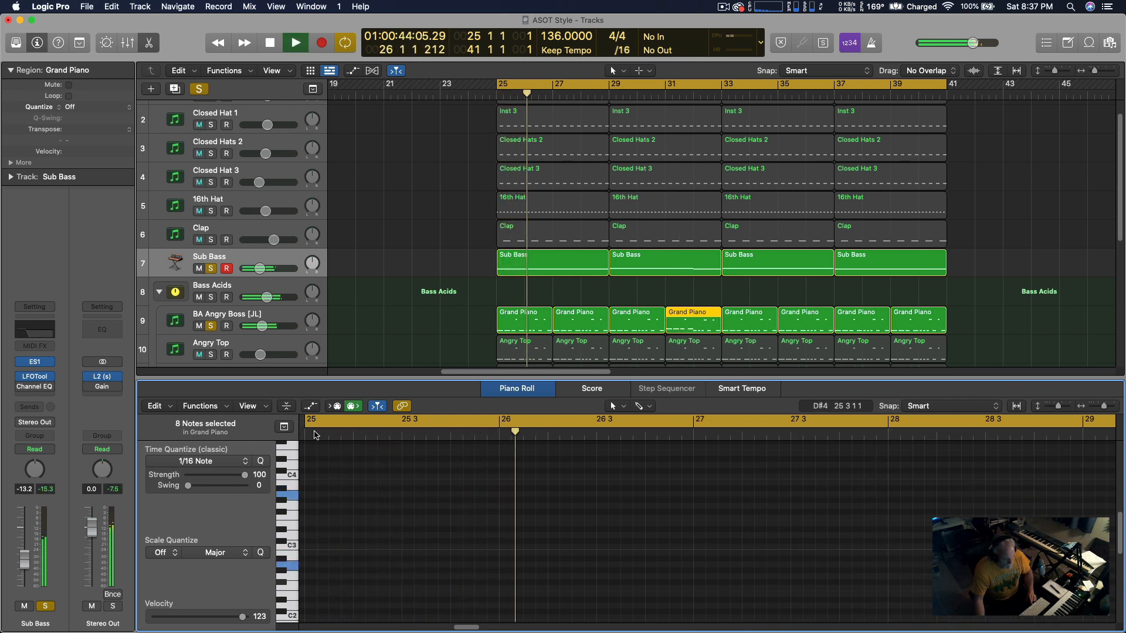
# Clear the solo on all tracks during playback and listen to the bass with the drums up to bar 29.
pyautogui.click(200, 91)
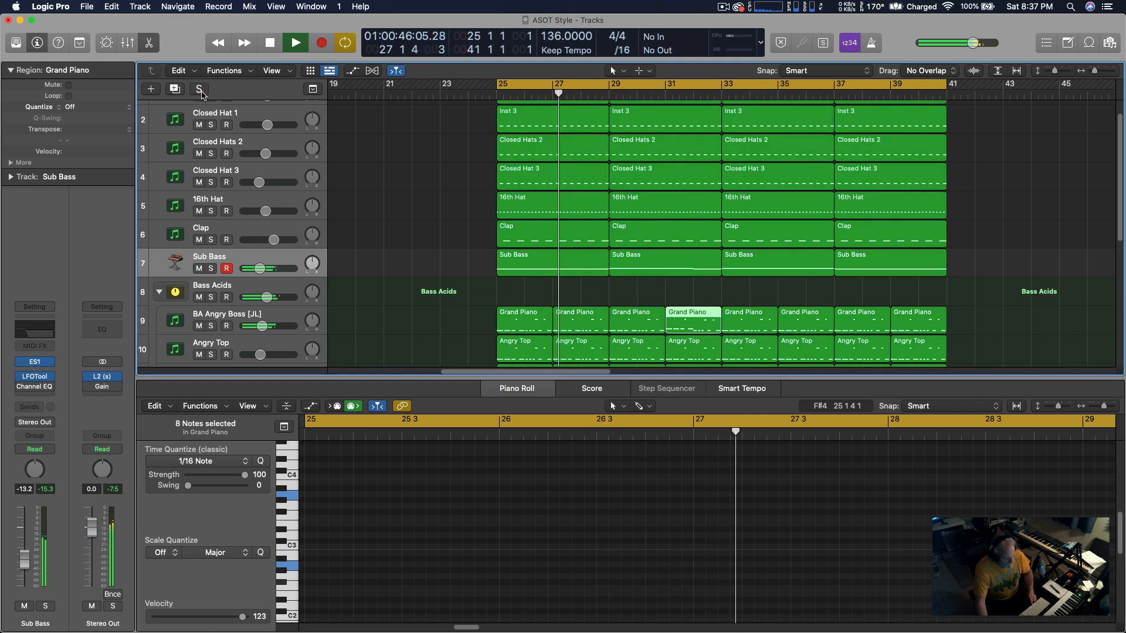
pyautogui.scroll(-2, 377, 253)
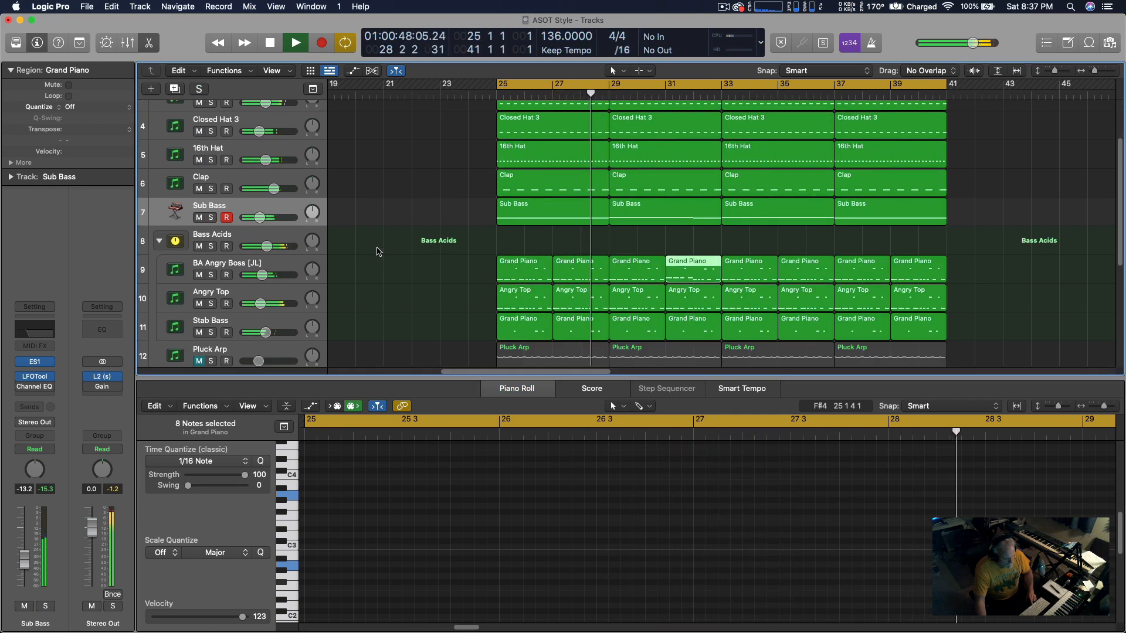
pyautogui.press('space')
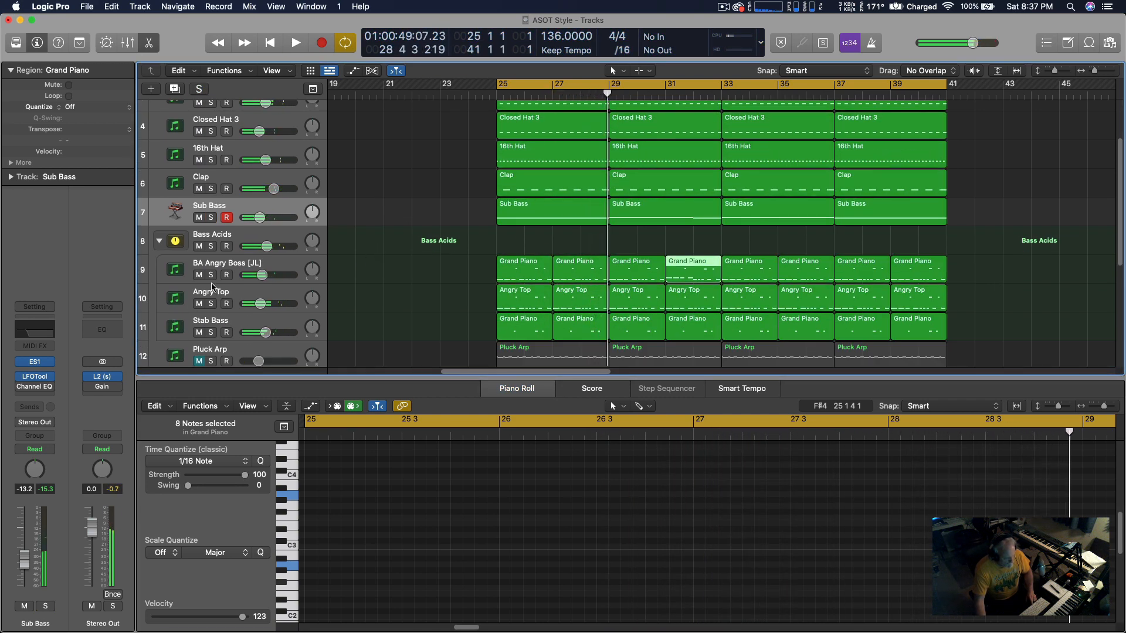
# Mute the Angry Top and Stab Bass tracks, leave BA Angry Boss unmuted, and play from bar 25.
pyautogui.click(199, 275)
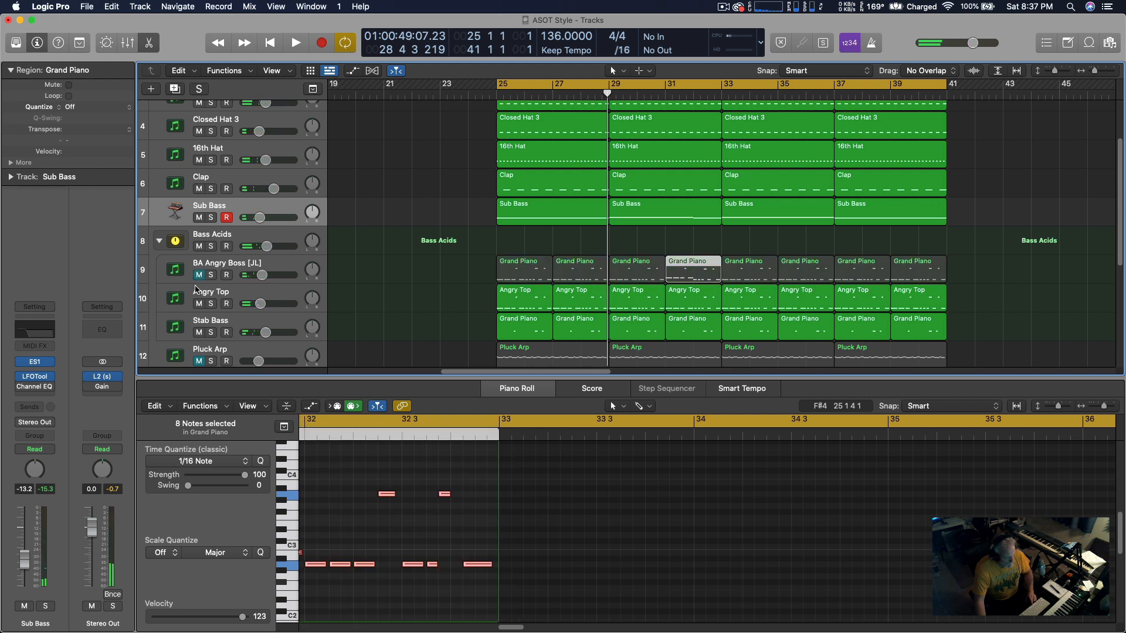
pyautogui.click(198, 304)
pyautogui.click(199, 333)
pyautogui.press('space')
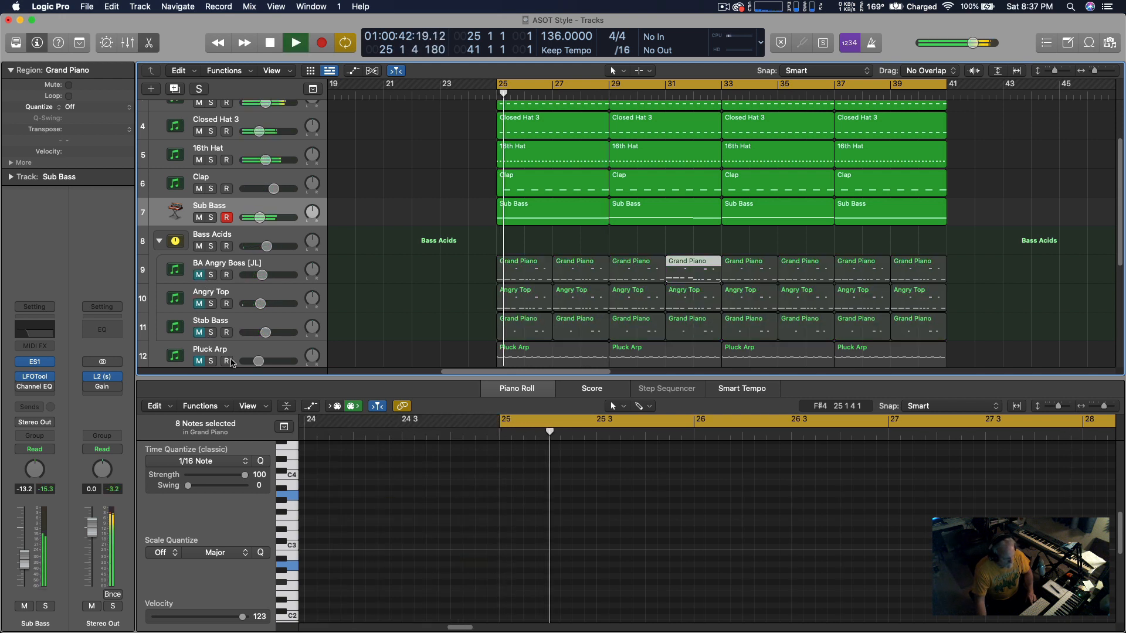
pyautogui.press('space')
pyautogui.click(198, 275)
pyautogui.press('space')
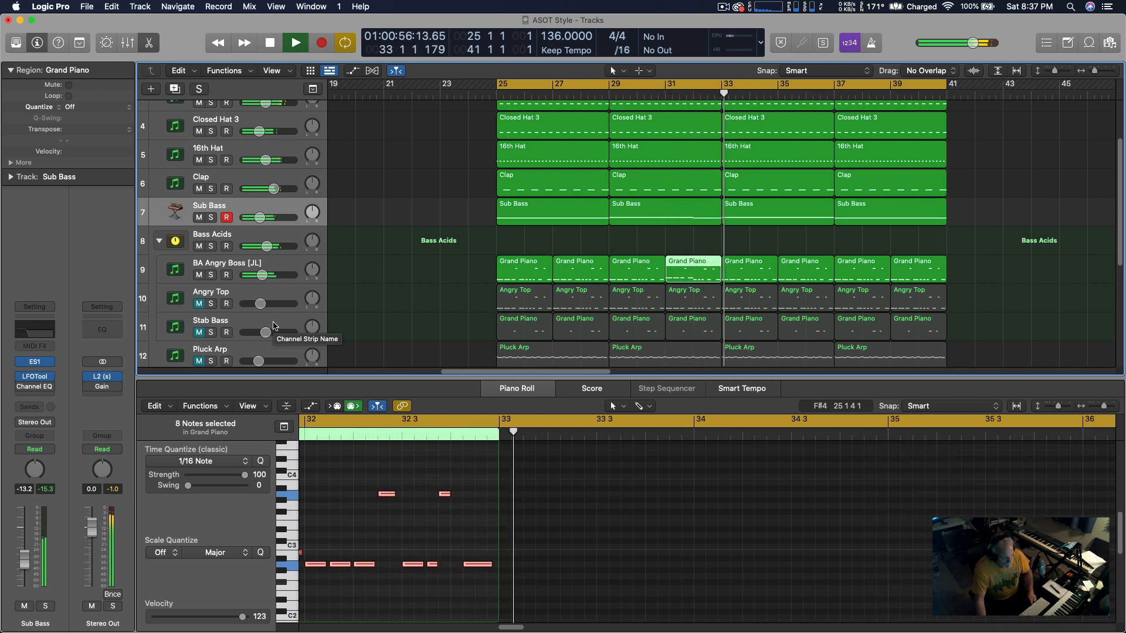
# Shorten the cycle range to bars 25–33 and play the Sub Bass and BA Angry Boss with the drums in the loop.
pyautogui.press('space')
pyautogui.moveTo(944, 86); pyautogui.dragTo(722, 86)
pyautogui.press('space')
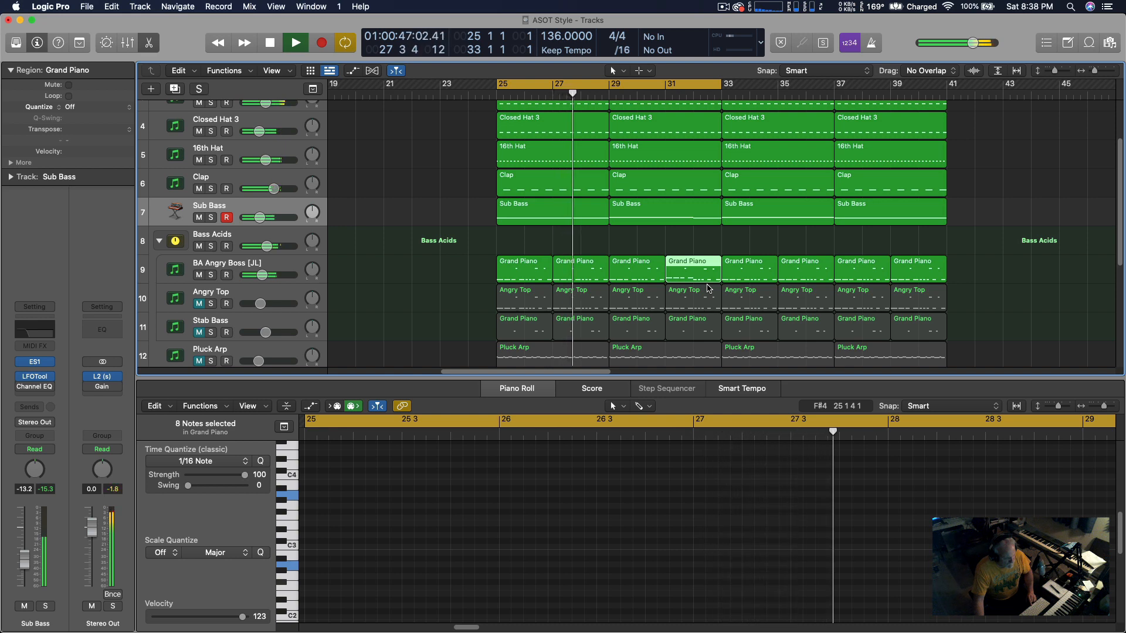
pyautogui.hscroll(-5, 470, 208)
pyautogui.hscroll(3, 480, 203)
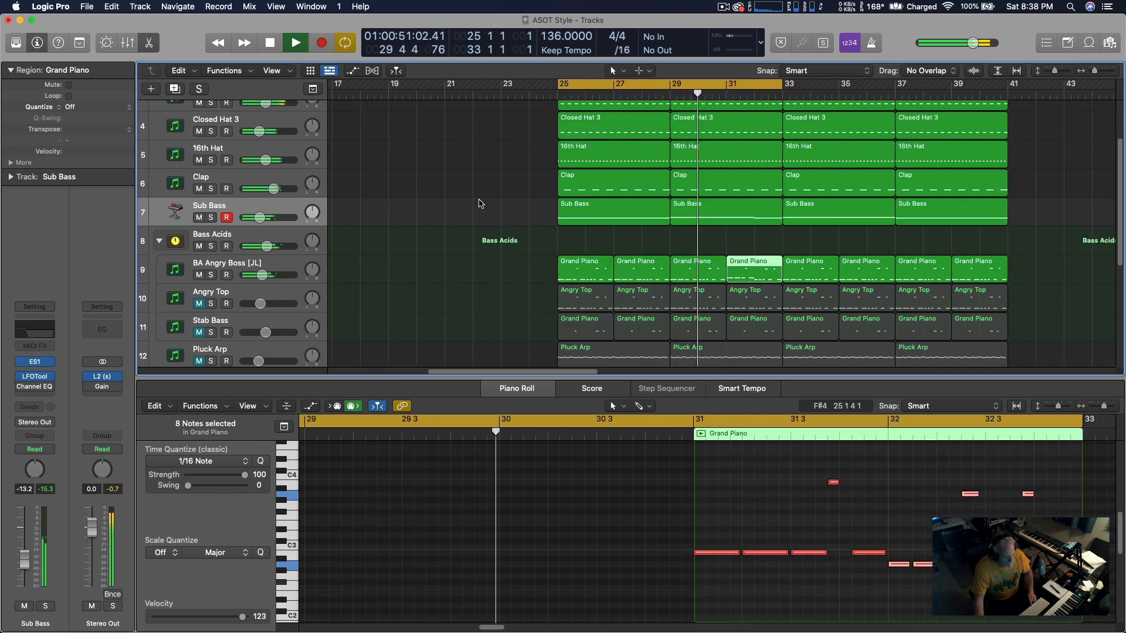
pyautogui.hscroll(4, 478, 204)
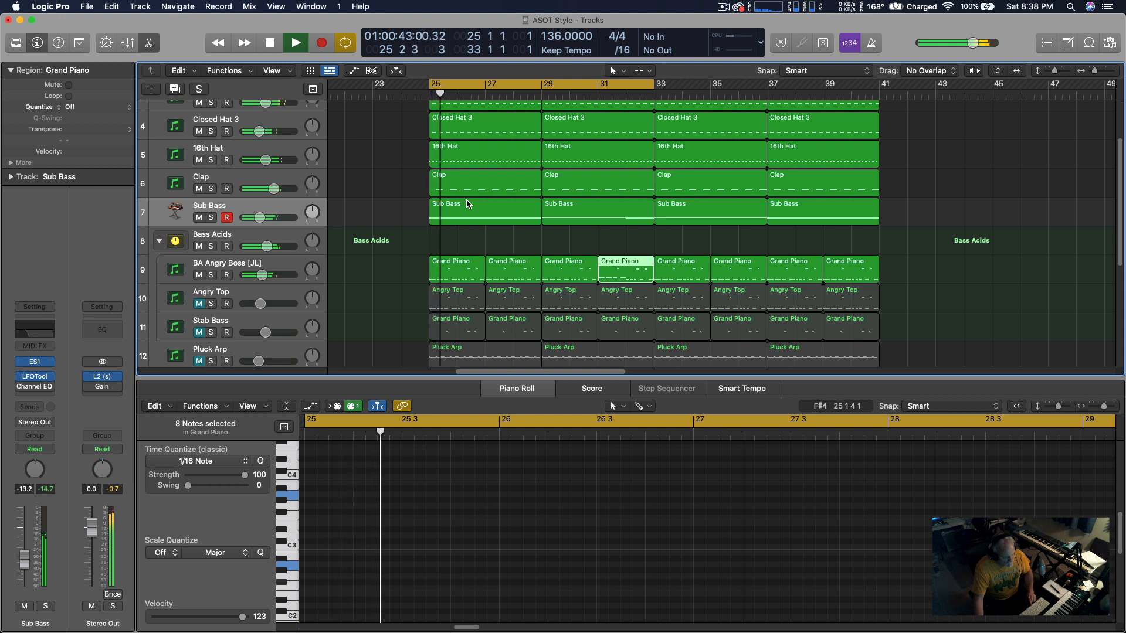
pyautogui.press('space')
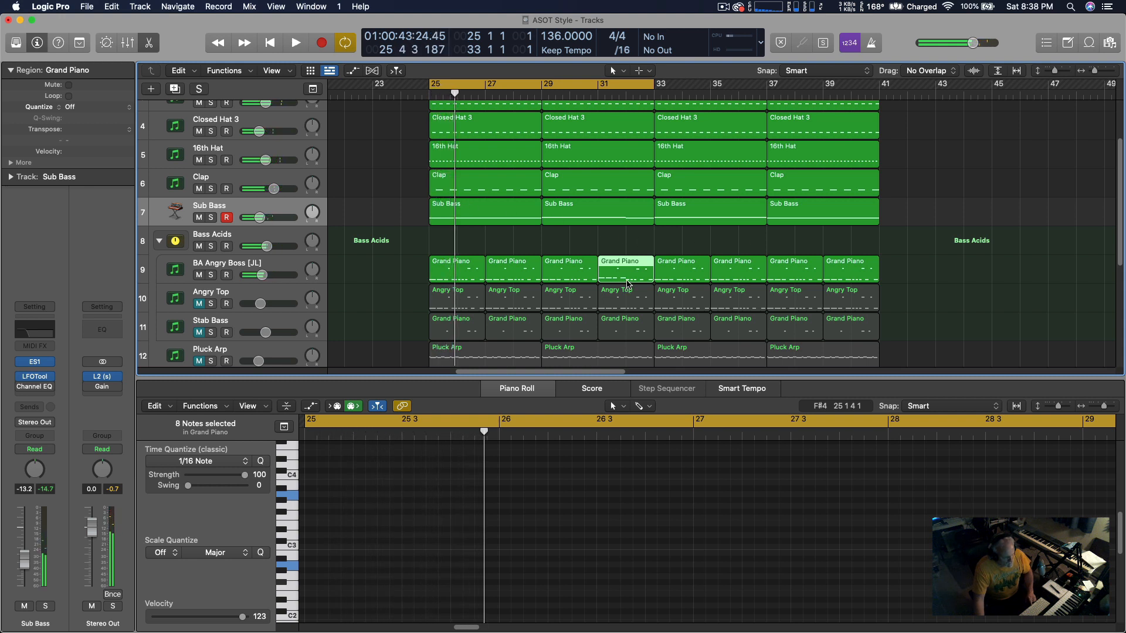
pyautogui.press('space')
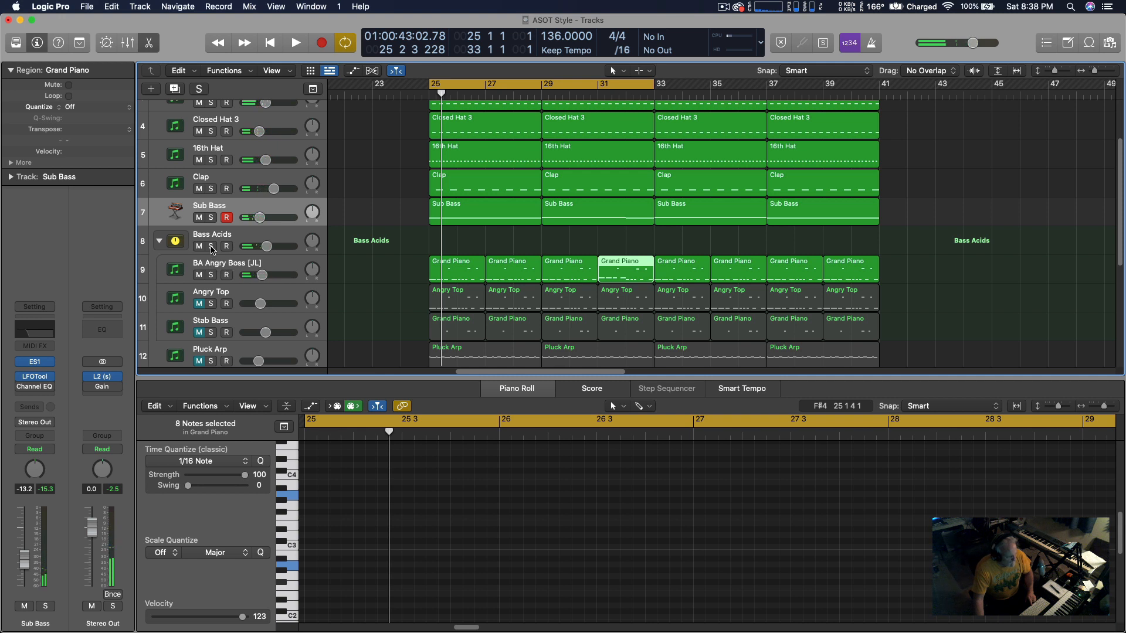
pyautogui.press('space')
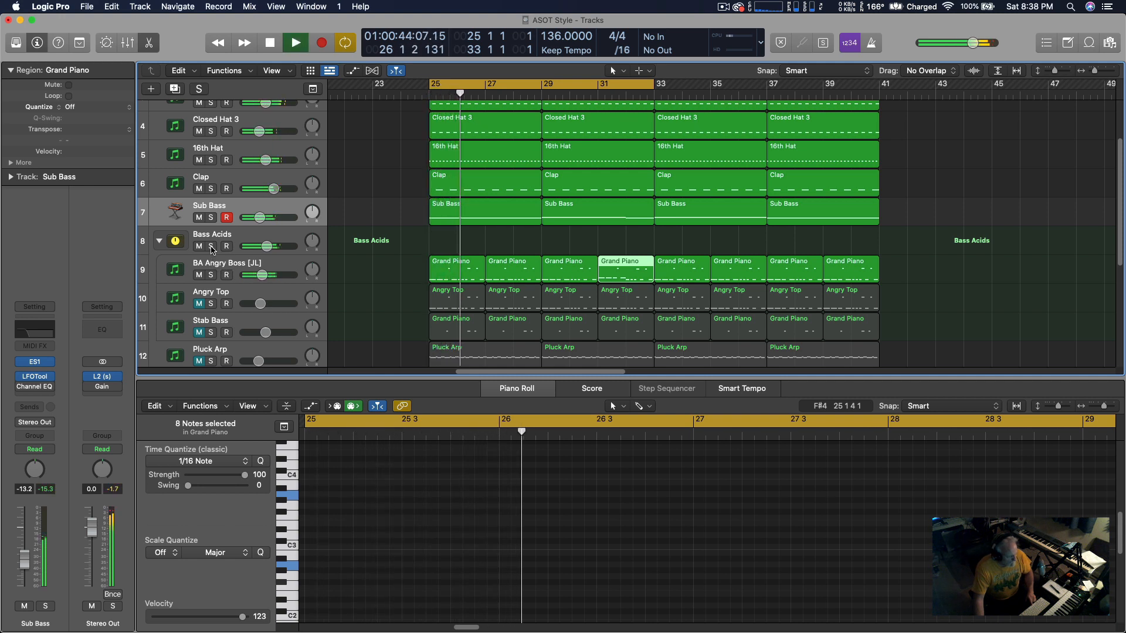
# Solo the Bass Acids track stack during playback, comparing it with the full mix.
pyautogui.click(211, 247)
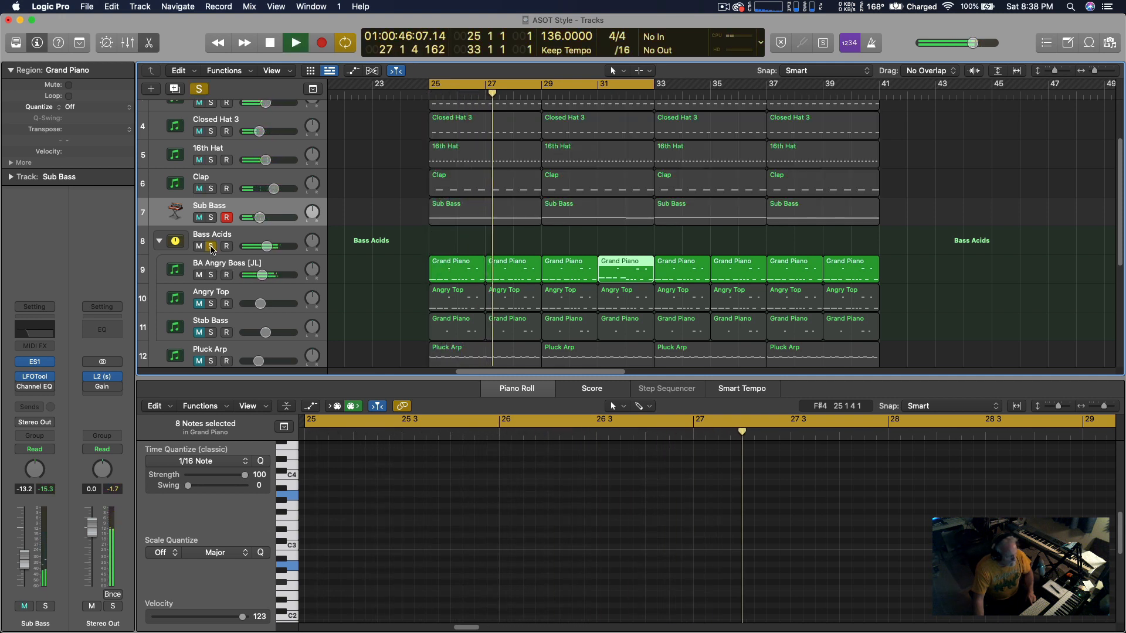
pyautogui.click(211, 247)
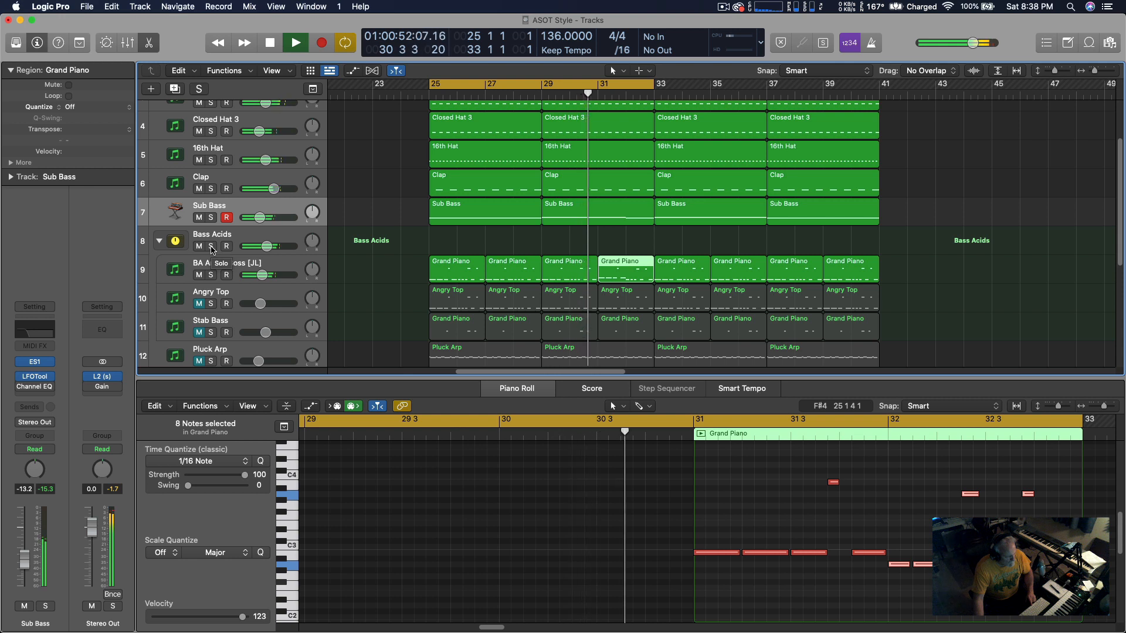
pyautogui.click(212, 246)
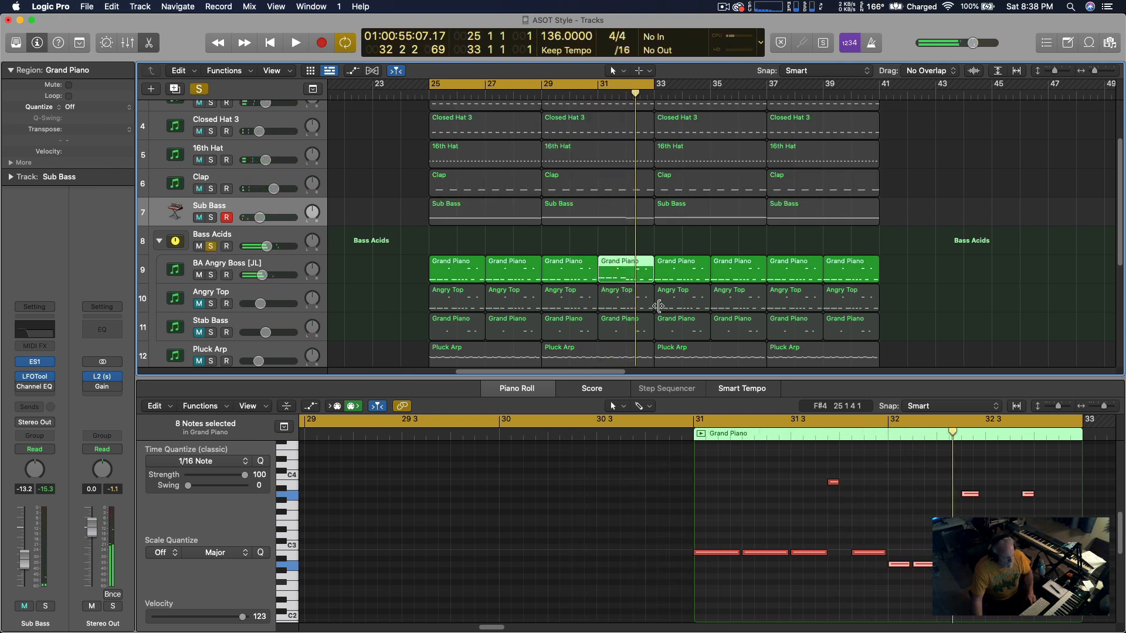
# Deselect the notes in the Grand Piano region and play the soloed Bass Acids stack from bar 25.
pyautogui.moveTo(901, 491); pyautogui.dragTo(903, 552)
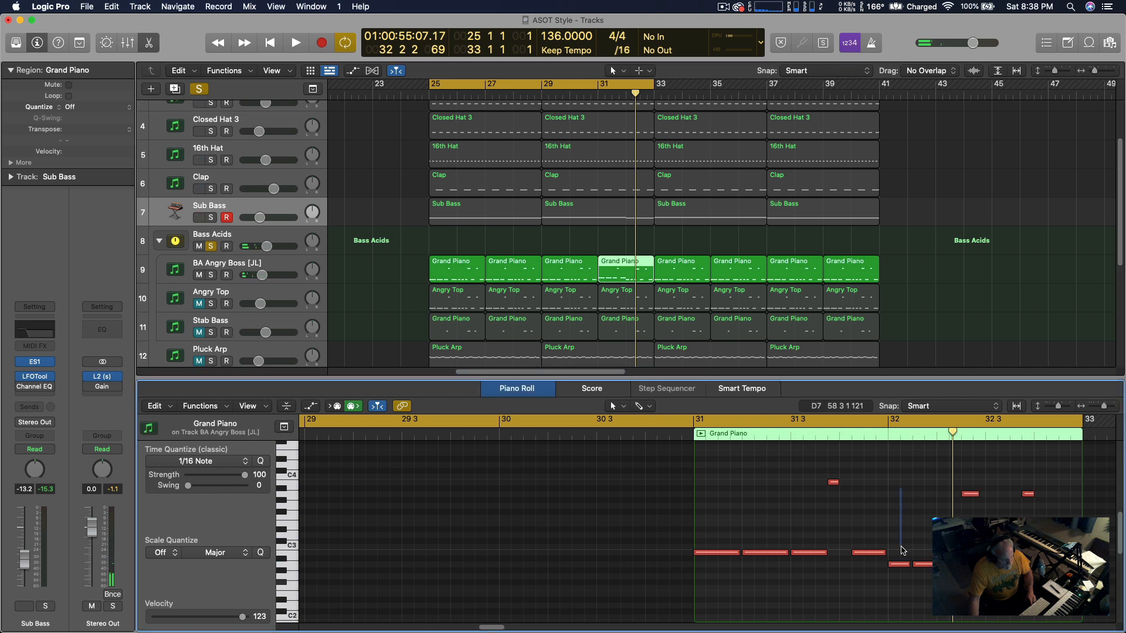
pyautogui.press('space')
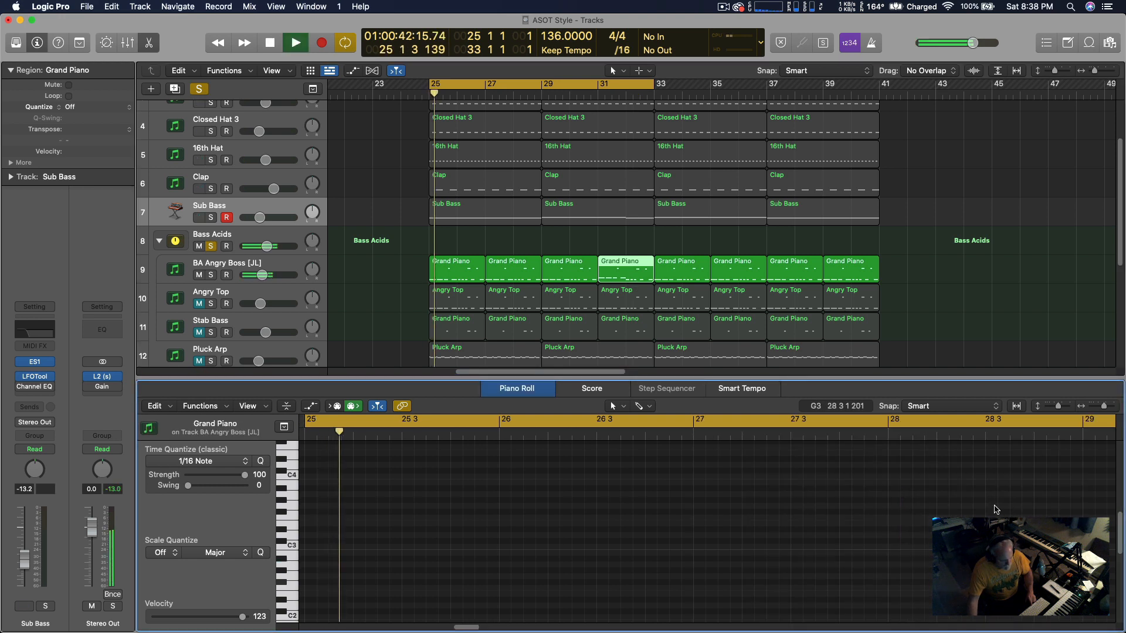
pyautogui.press('space')
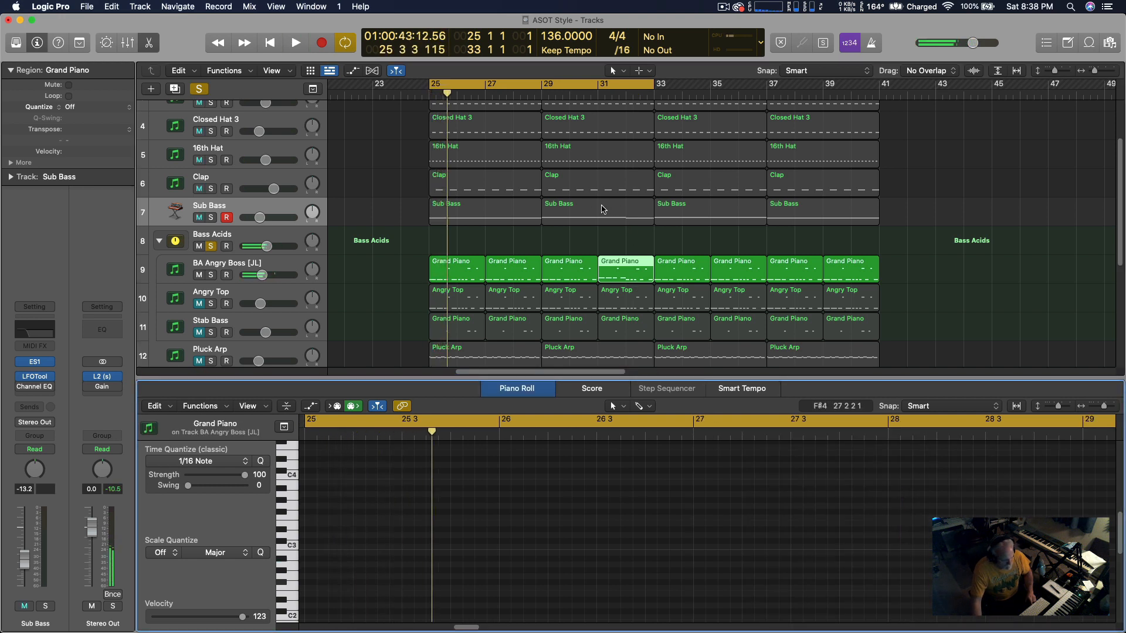
# Open the Sub Bass region at bar 29 and play from bar 25, soloing Sub Bass and track 3 in place of Bass Acids.
pyautogui.click(603, 210)
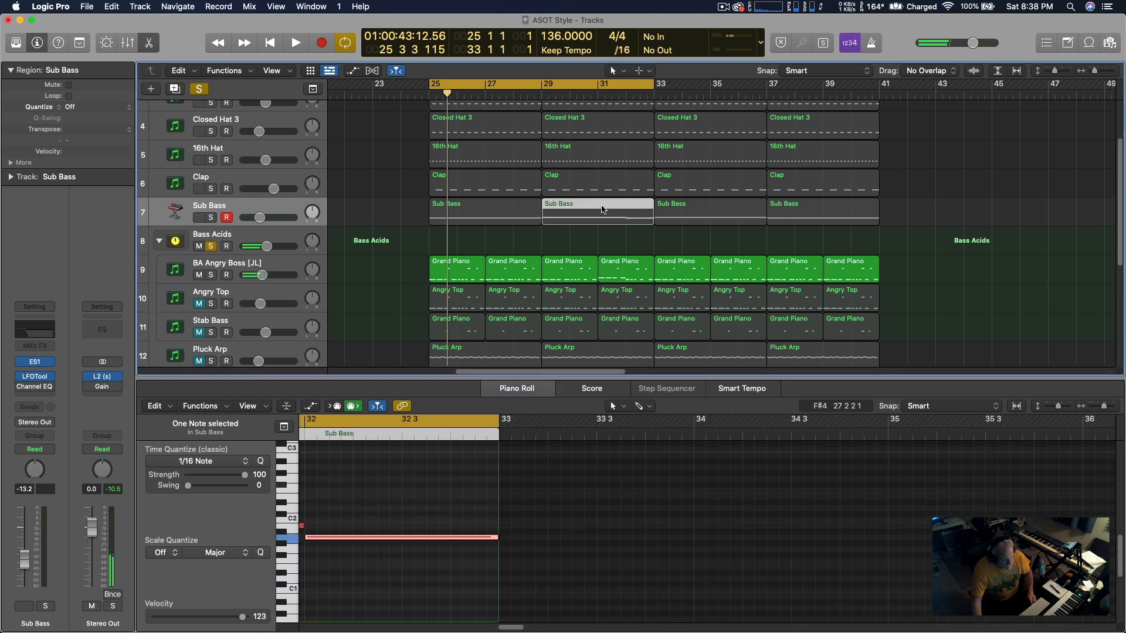
pyautogui.click(492, 540)
pyautogui.press('space')
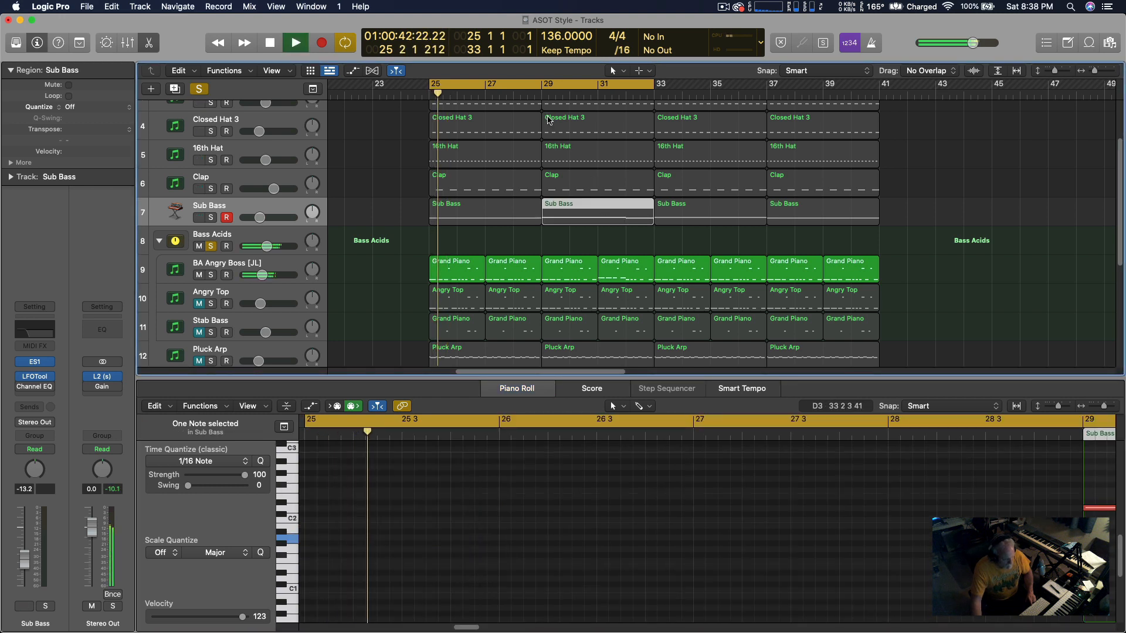
pyautogui.click(211, 218)
pyautogui.click(211, 246)
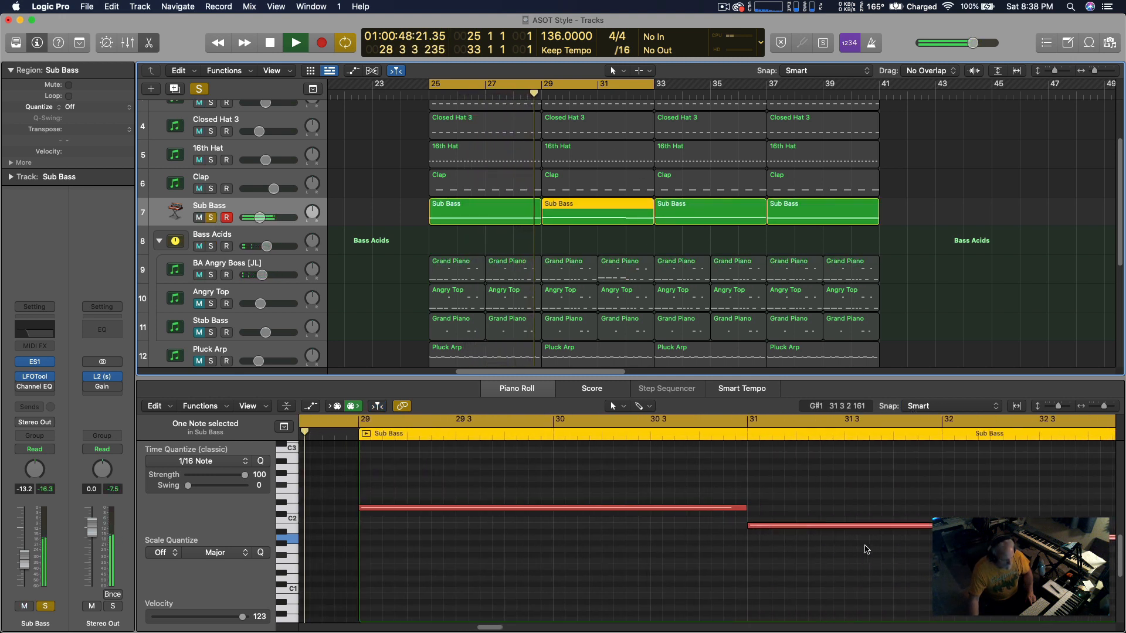
pyautogui.click(211, 104)
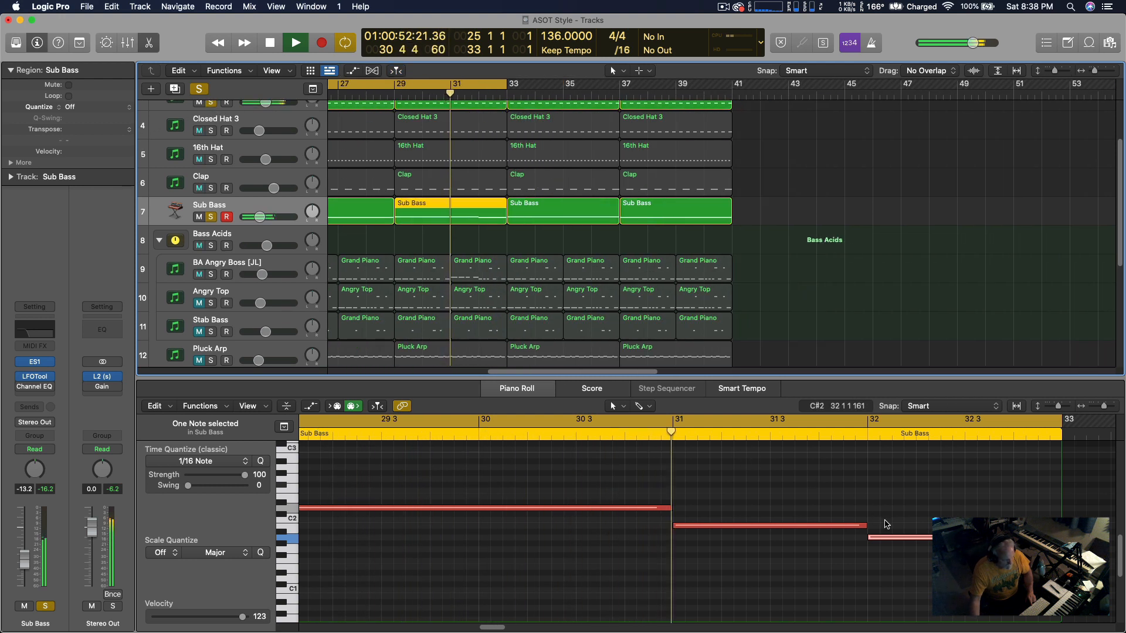
# Start the last note of the bar 29 Sub Bass region at 32 3, play from bar 29, and extend the preceding note to meet it.
pyautogui.moveTo(869, 538); pyautogui.dragTo(966, 538)
pyautogui.press('space')
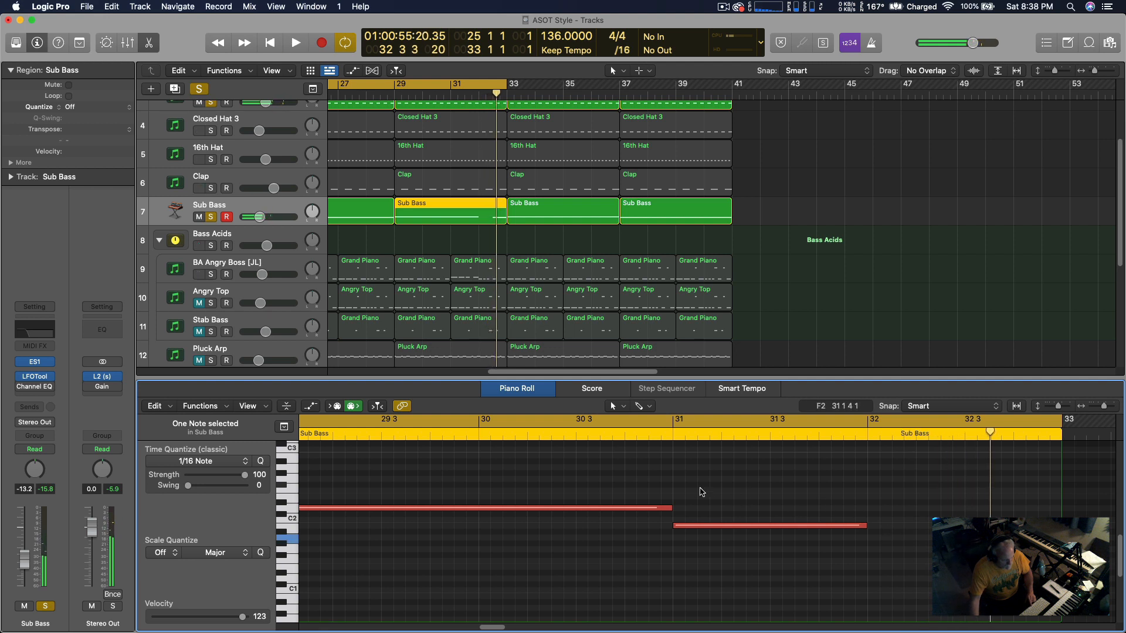
pyautogui.moveTo(320, 418); pyautogui.dragTo(374, 421)
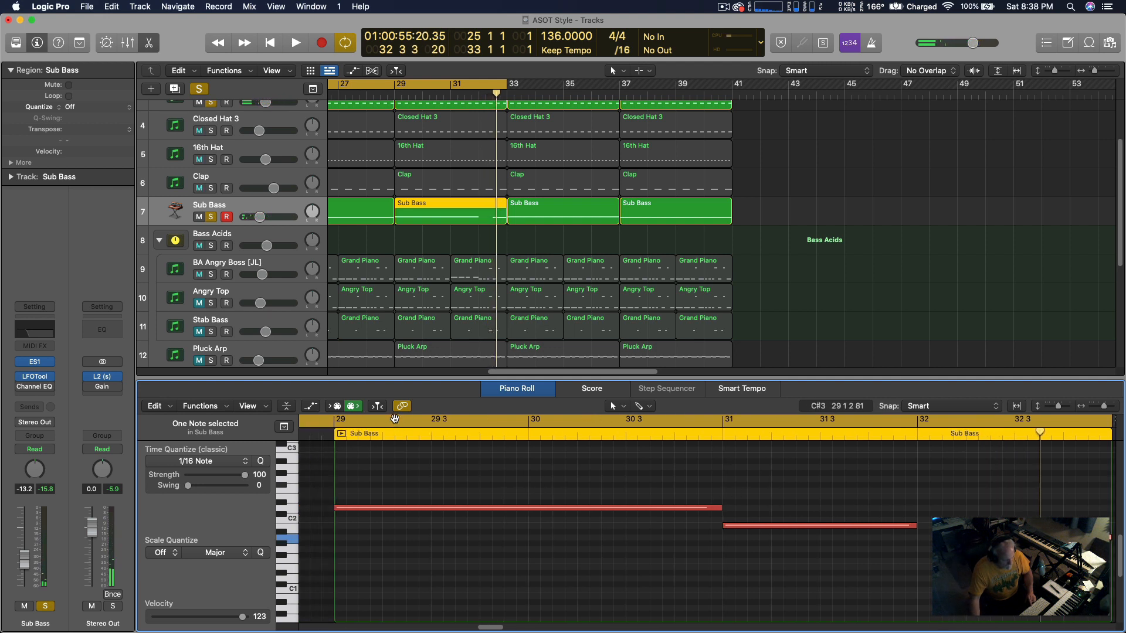
pyautogui.click(341, 420)
pyautogui.click(337, 434)
pyautogui.press('space')
pyautogui.hscroll(3, 469, 495)
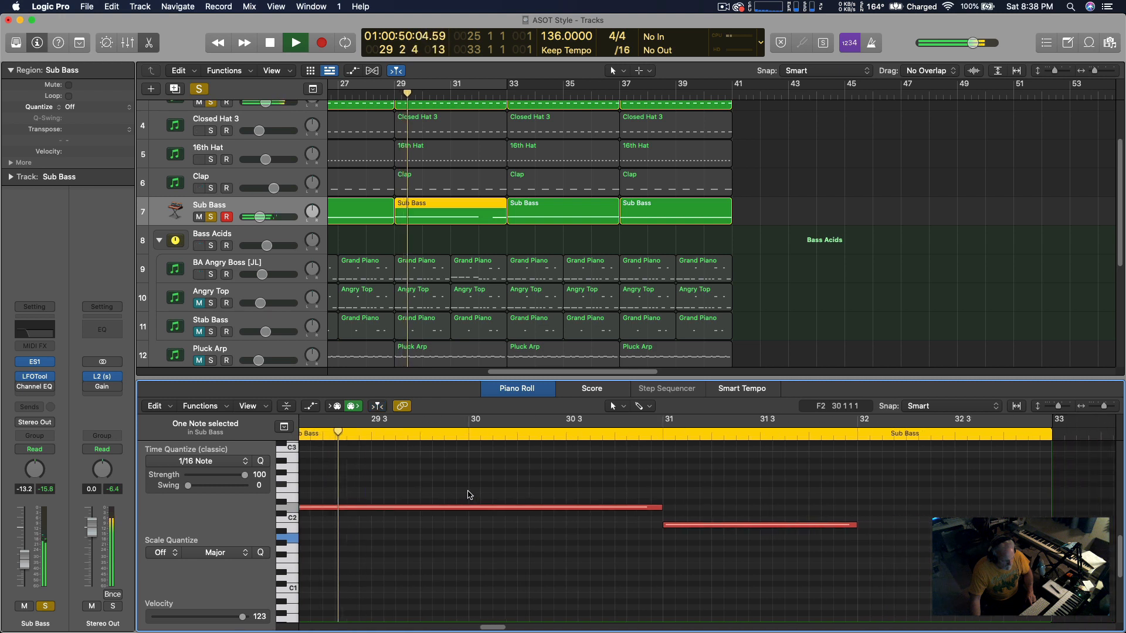
pyautogui.hscroll(4, 478, 498)
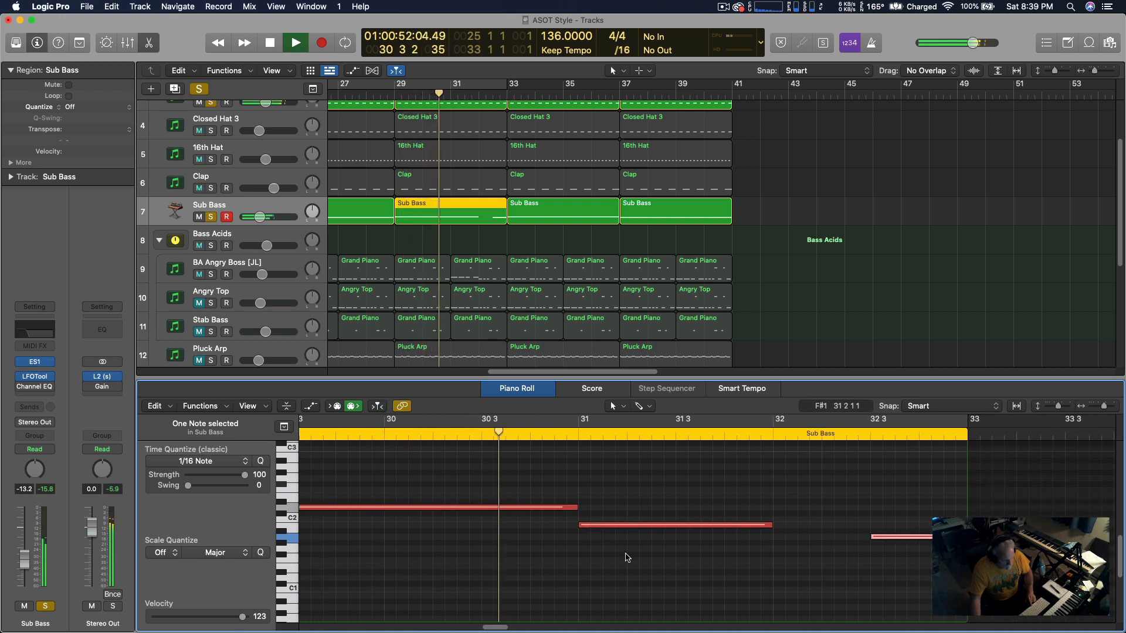
pyautogui.hscroll(6, 629, 560)
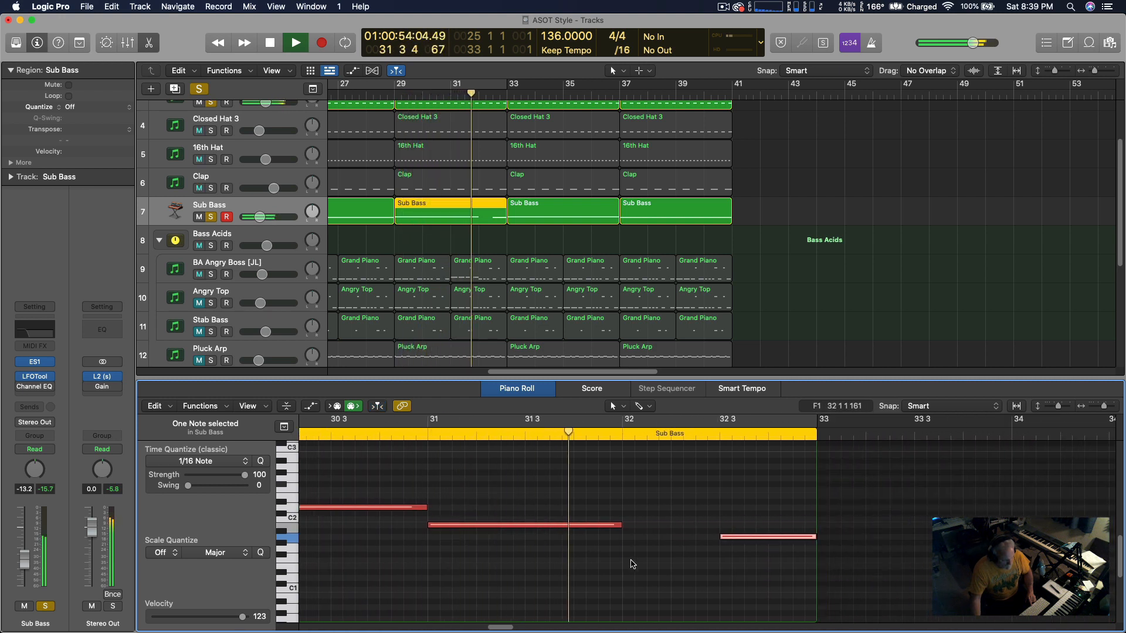
pyautogui.press('space')
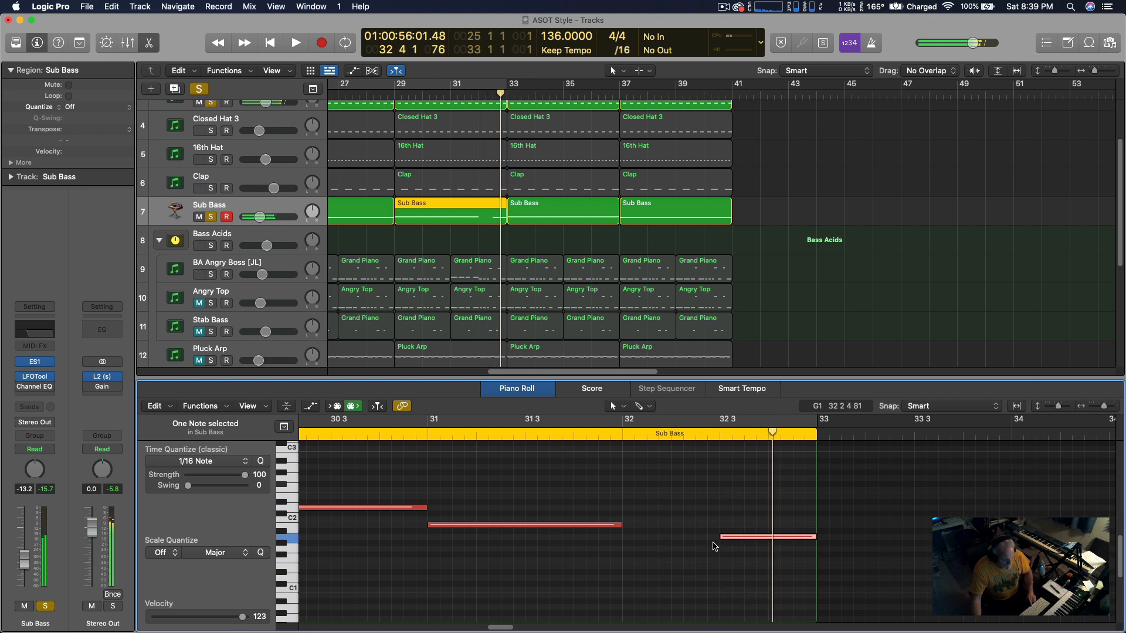
pyautogui.moveTo(620, 524); pyautogui.dragTo(719, 525)
# Raise the four notes in the first half of bar 32 by two semitones in the BA Angry Boss region at bar 31.
pyautogui.click(470, 265)
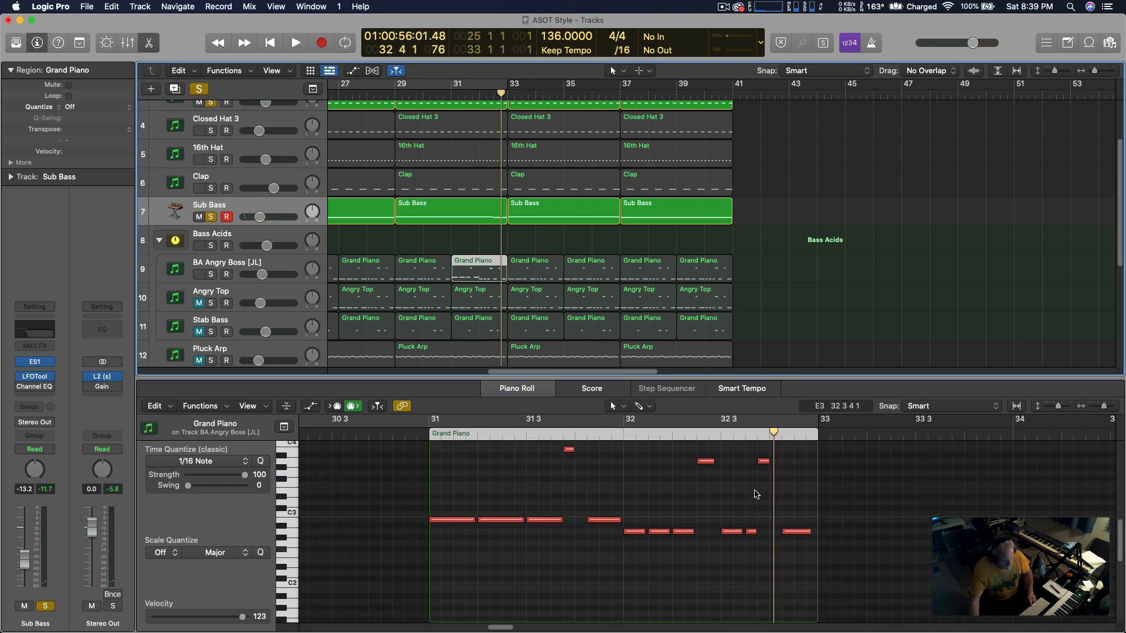
pyautogui.moveTo(806, 572); pyautogui.dragTo(804, 505)
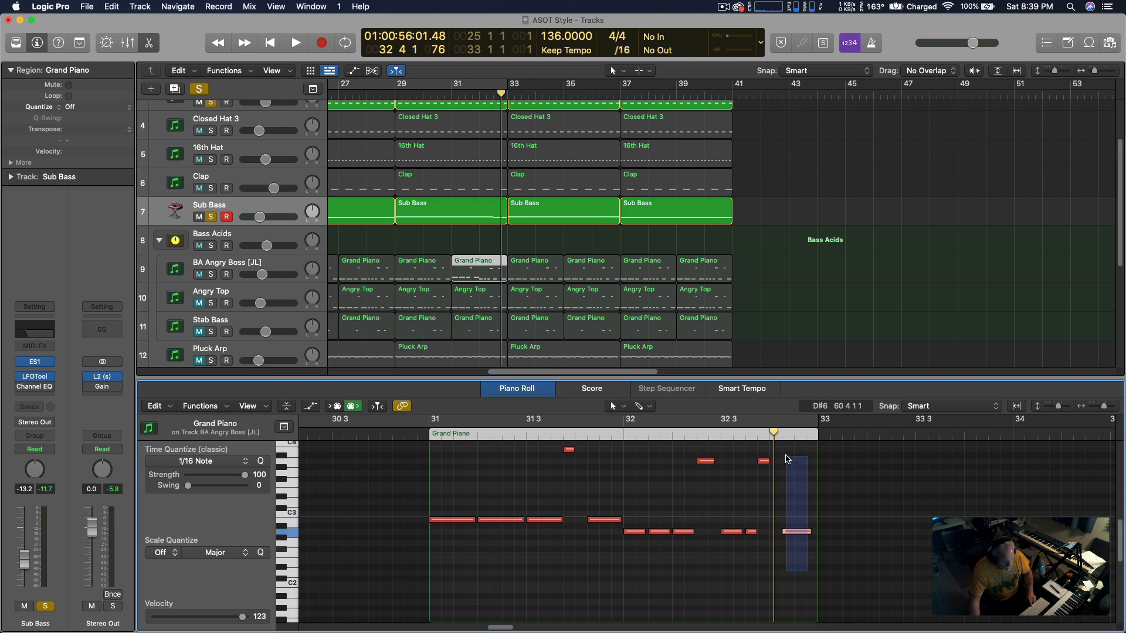
pyautogui.moveTo(761, 453); pyautogui.dragTo(761, 453)
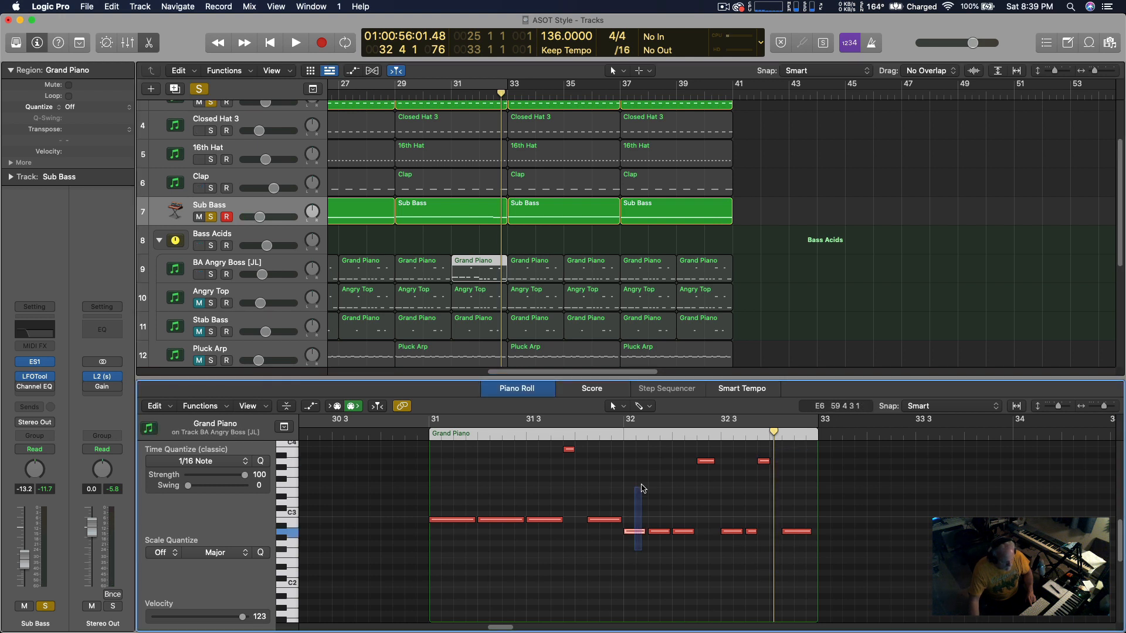
pyautogui.moveTo(643, 488); pyautogui.dragTo(721, 459)
pyautogui.scroll(4, 636, 586)
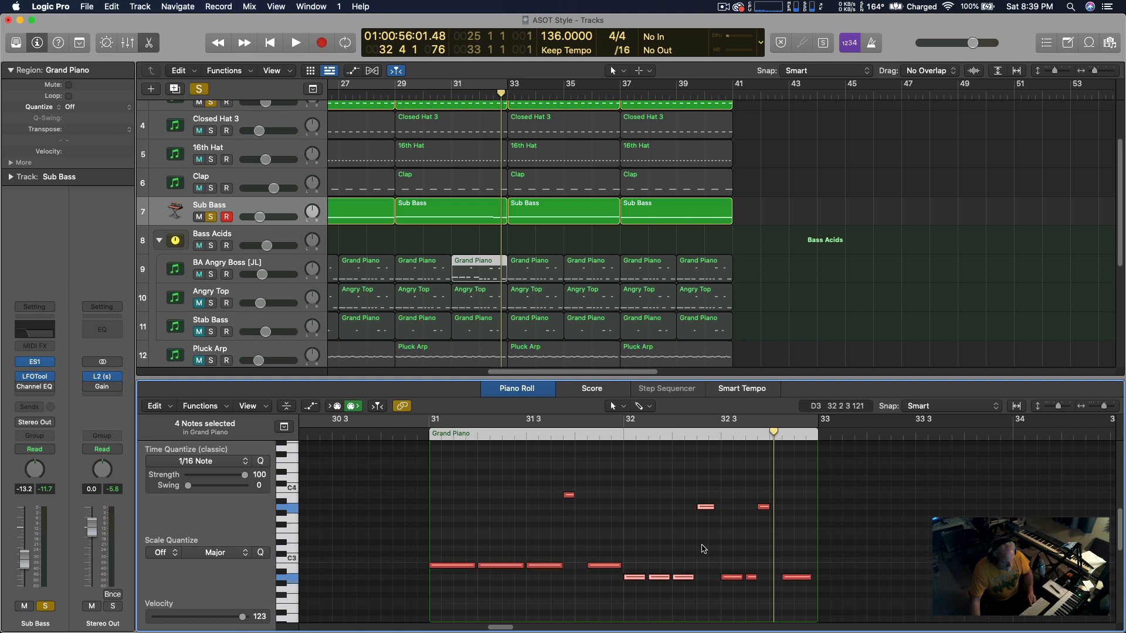
pyautogui.moveTo(636, 607); pyautogui.dragTo(638, 595)
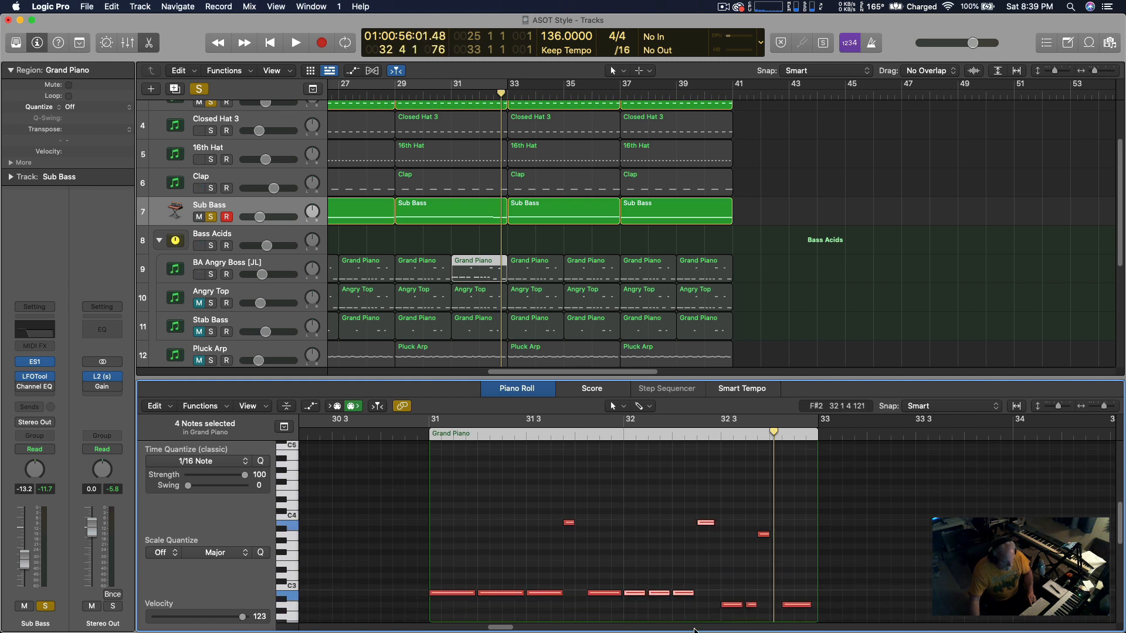
# Clear the solo on all tracks and briefly play the bass with the drums.
pyautogui.click(212, 247)
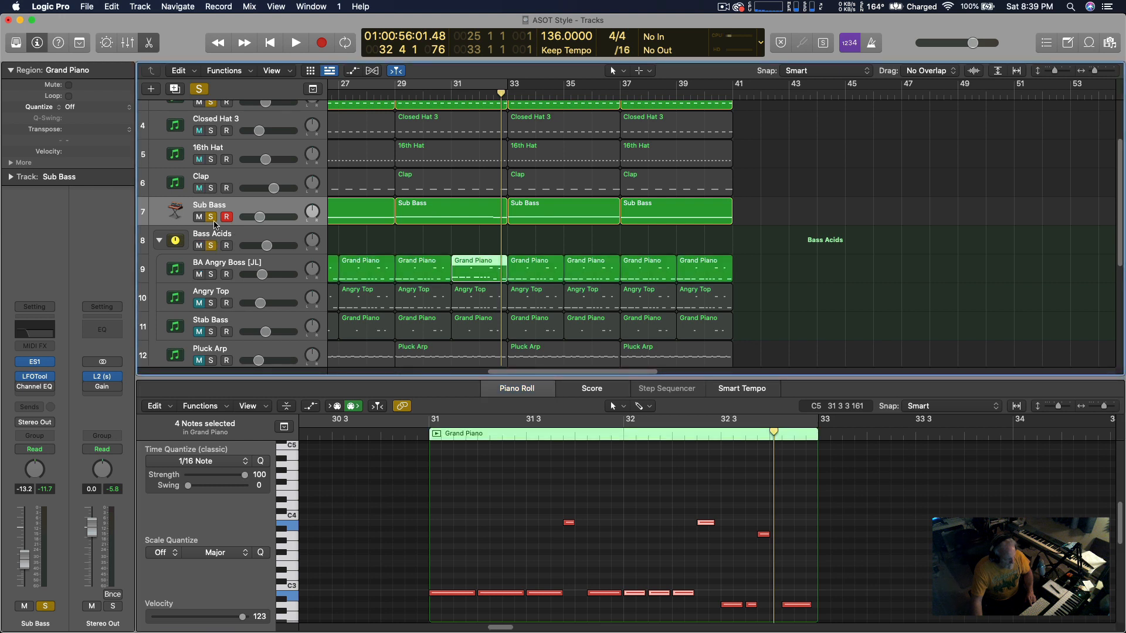
pyautogui.click(200, 89)
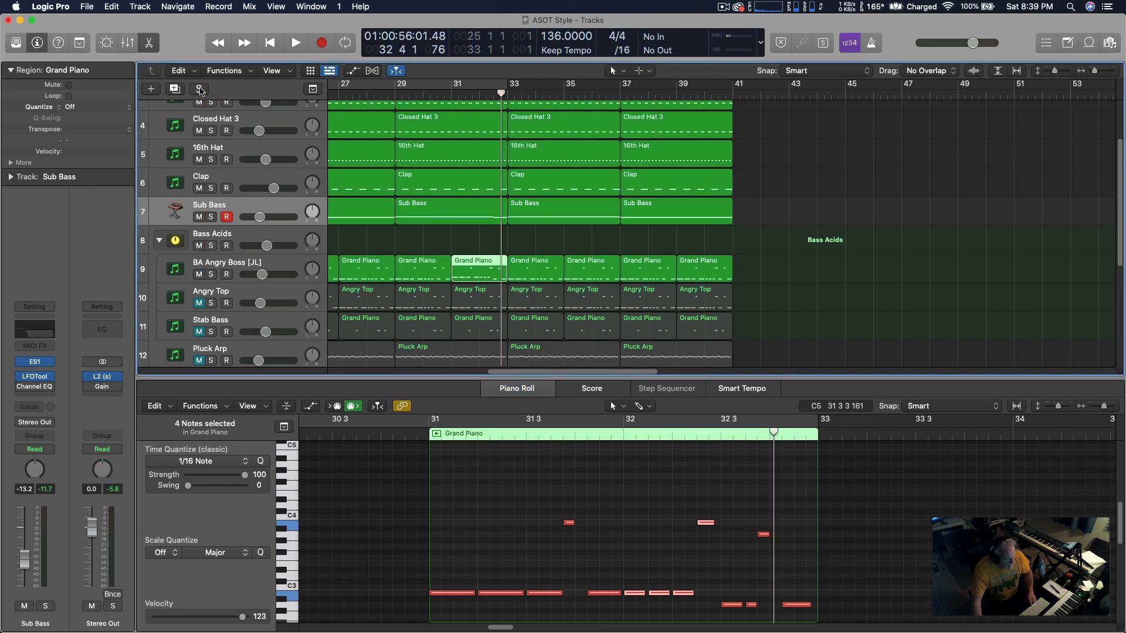
pyautogui.click(211, 247)
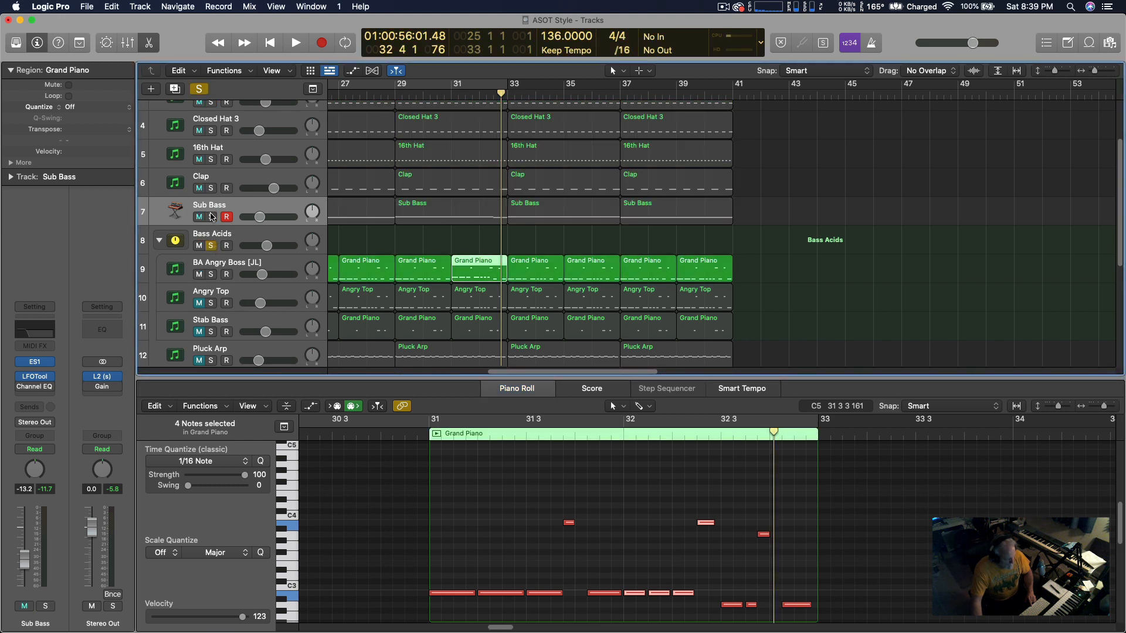
pyautogui.click(212, 247)
pyautogui.press('space')
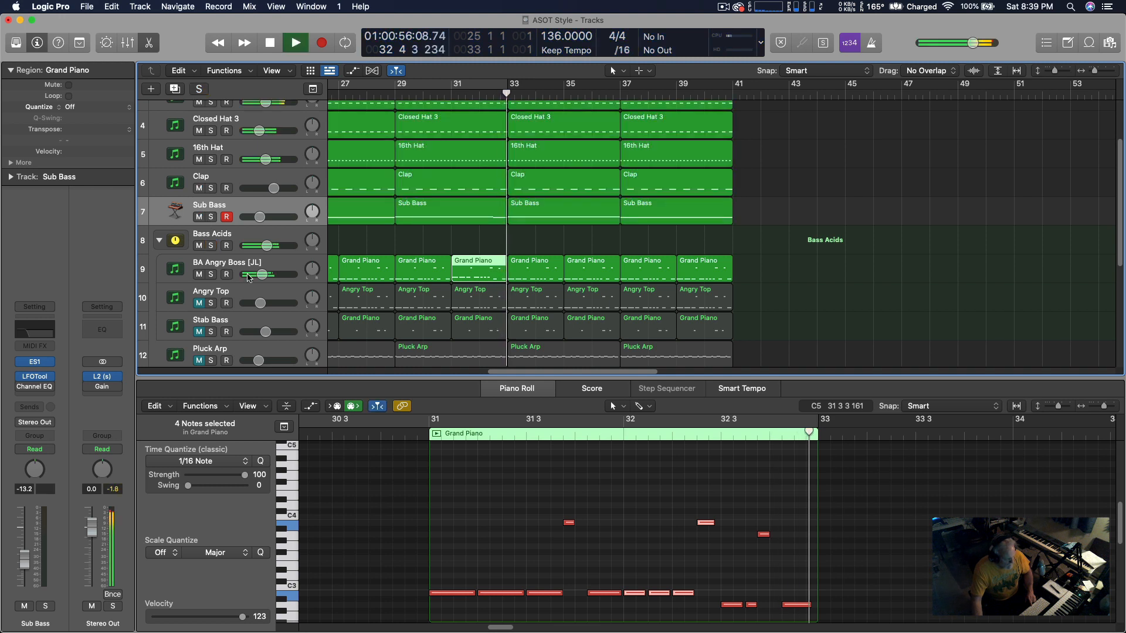
pyautogui.press('space')
# Play the cycle range of bars 25–33 and listen to how the edited Sub Bass and BA Angry Boss fit together.
pyautogui.hscroll(-5, 474, 125)
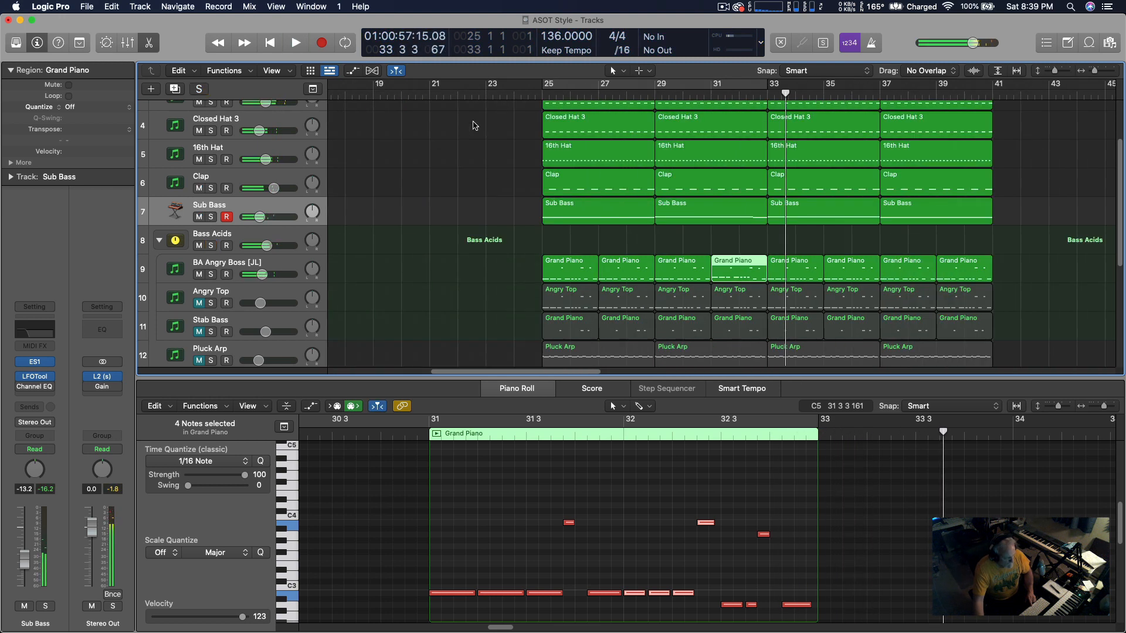
pyautogui.click(554, 90)
pyautogui.press('space')
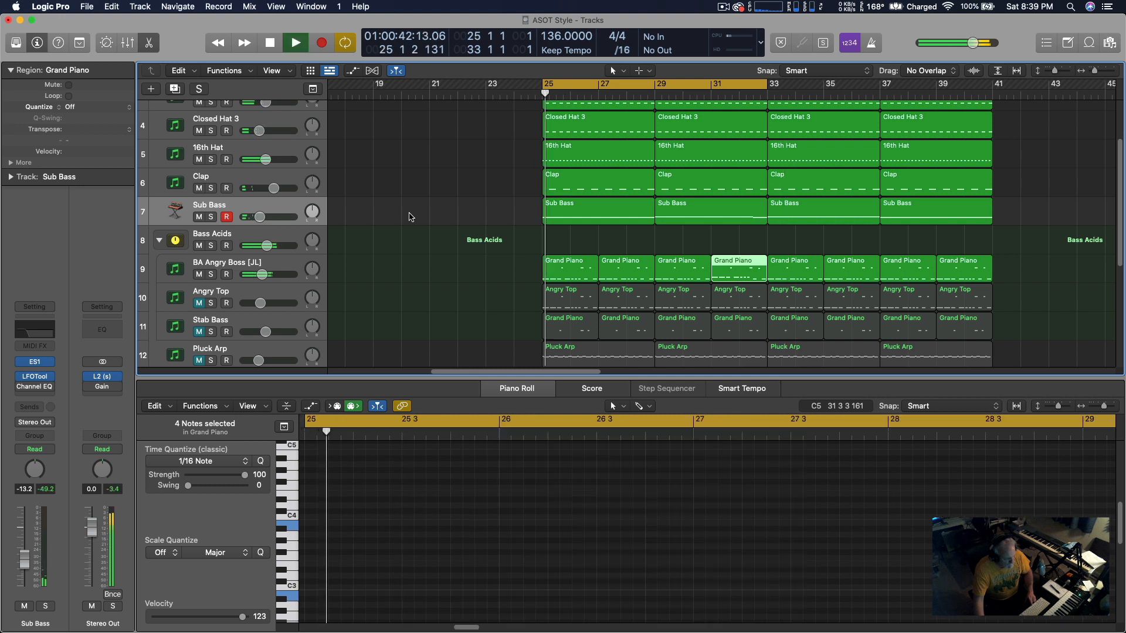
pyautogui.hscroll(1, 495, 297)
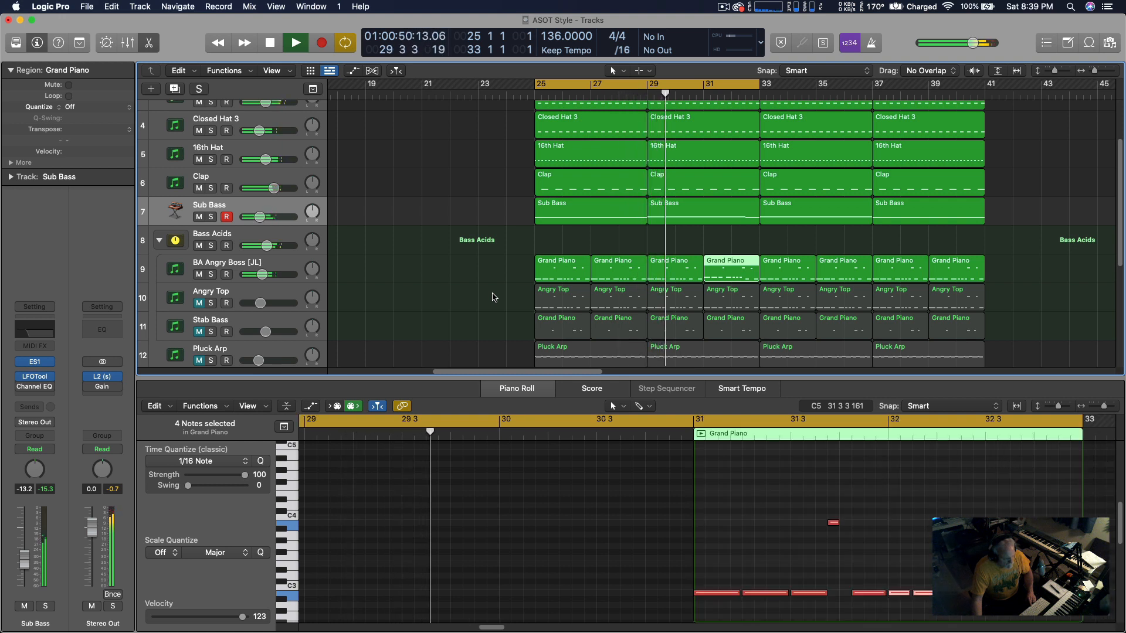
pyautogui.hscroll(2, 791, 483)
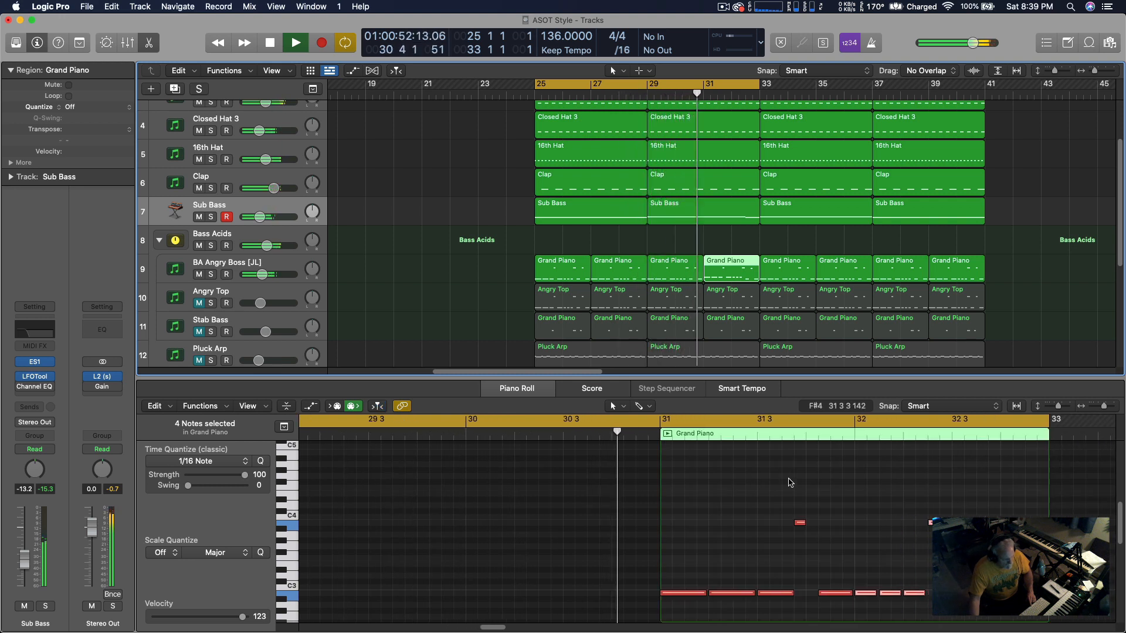
pyautogui.hscroll(5, 790, 483)
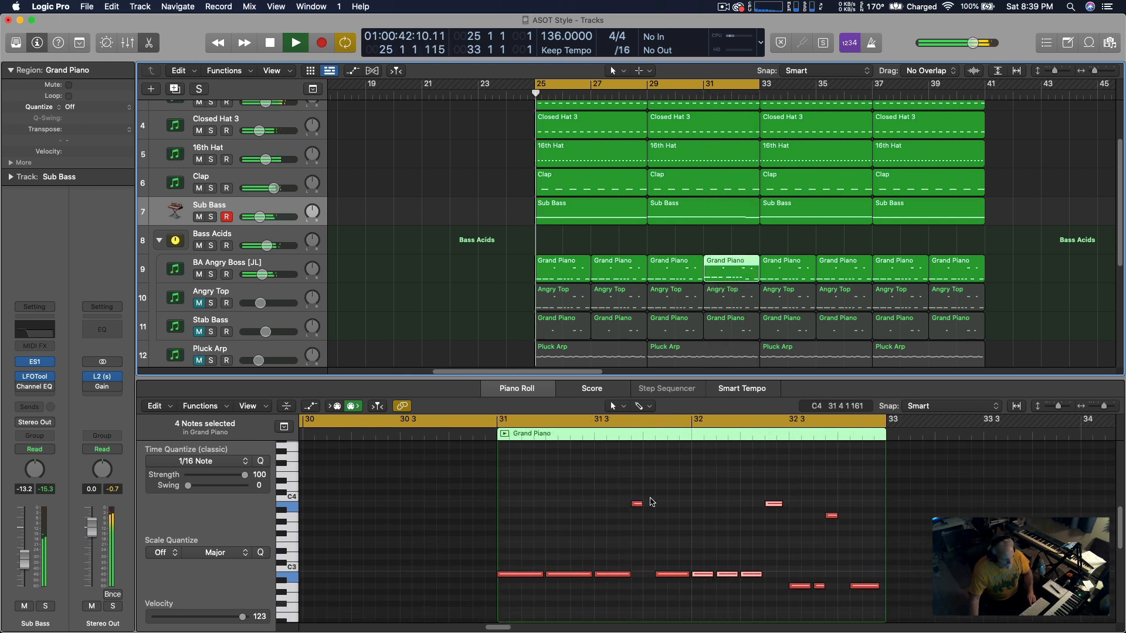
pyautogui.press('space')
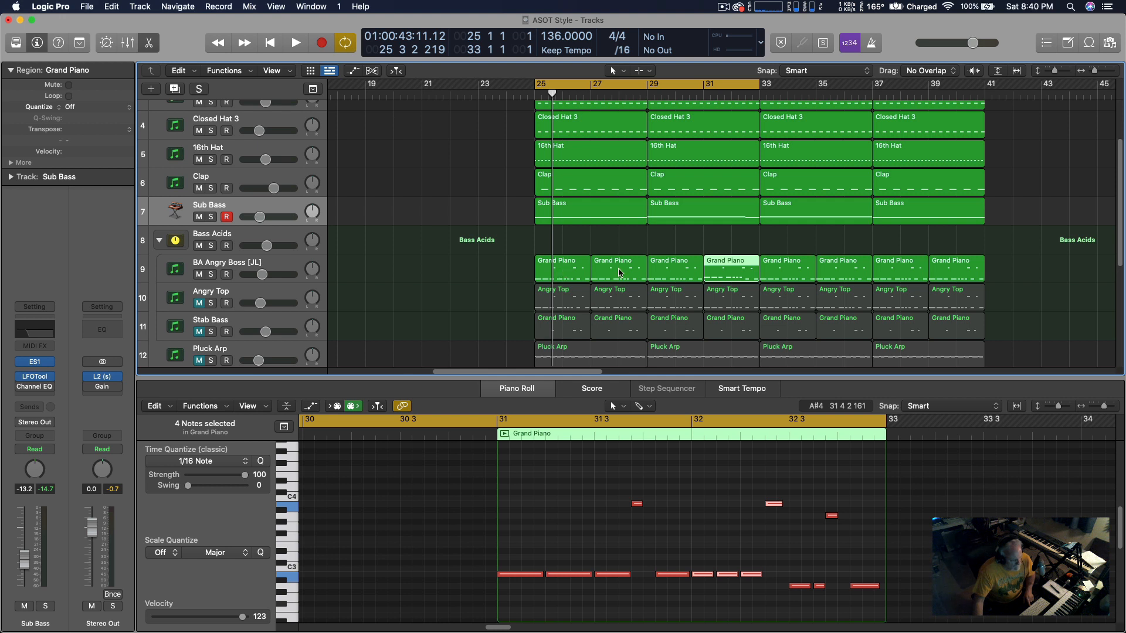
pyautogui.press('space')
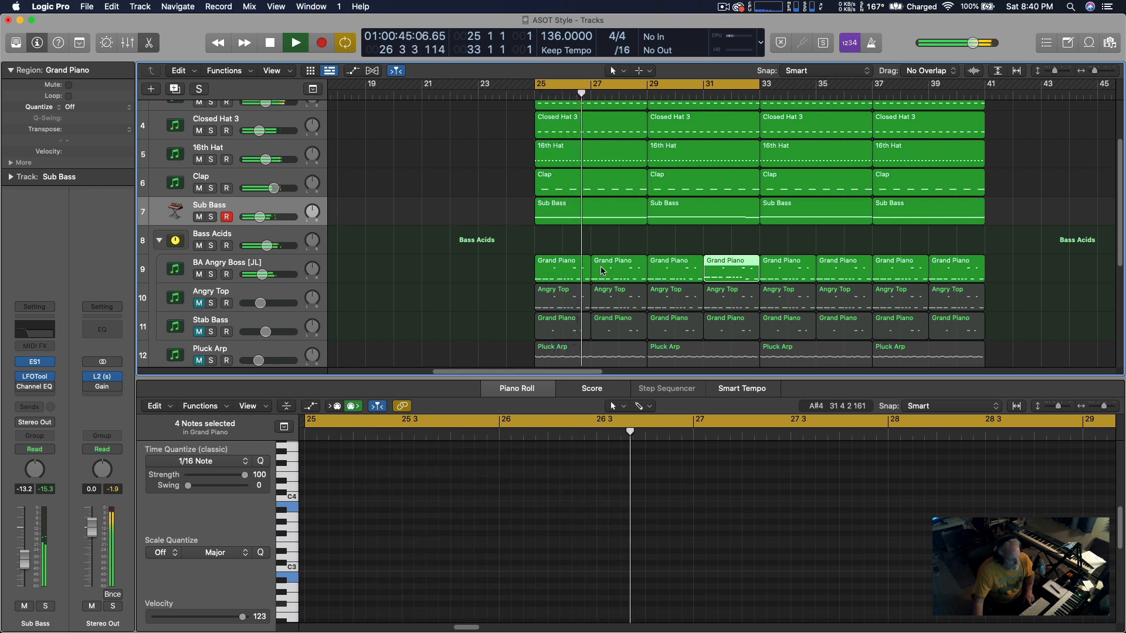
pyautogui.press('space')
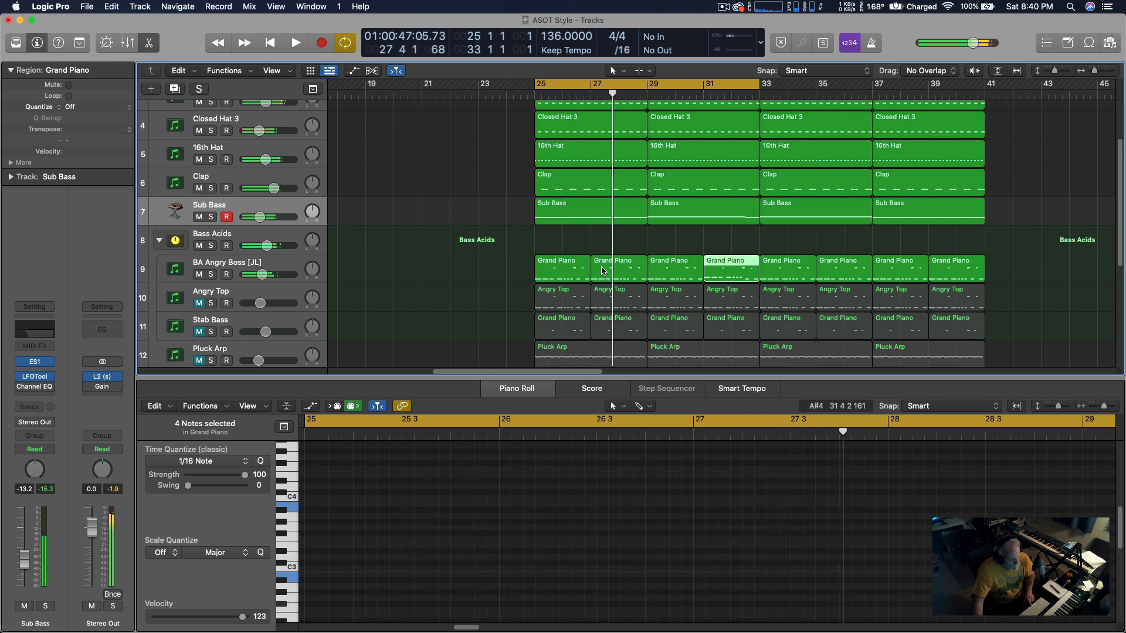
pyautogui.press('space')
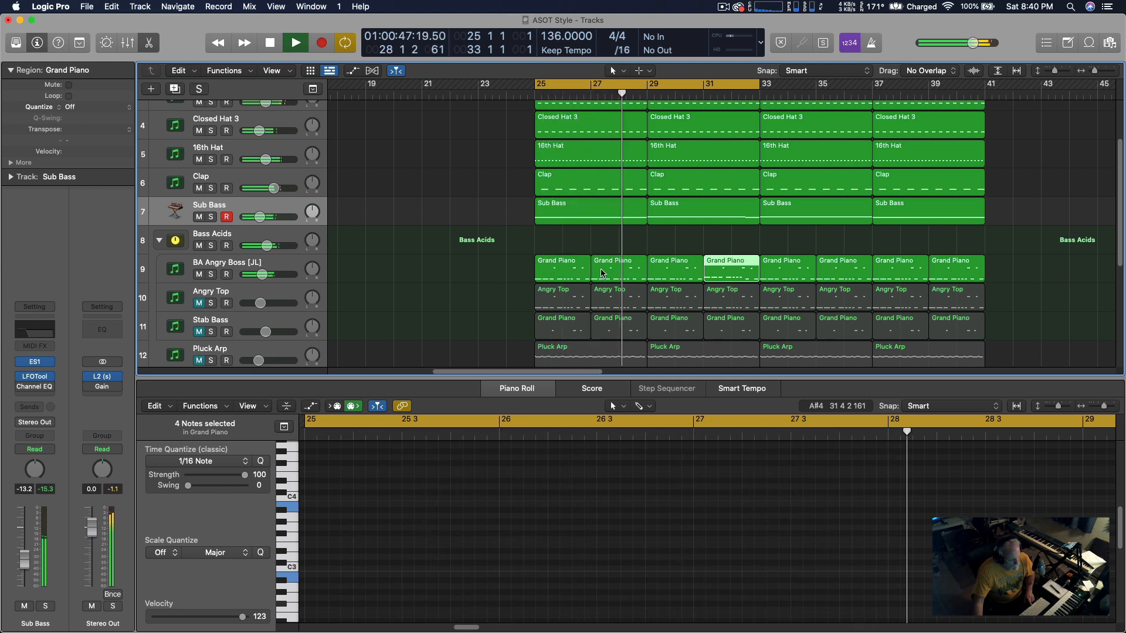
pyautogui.press('space')
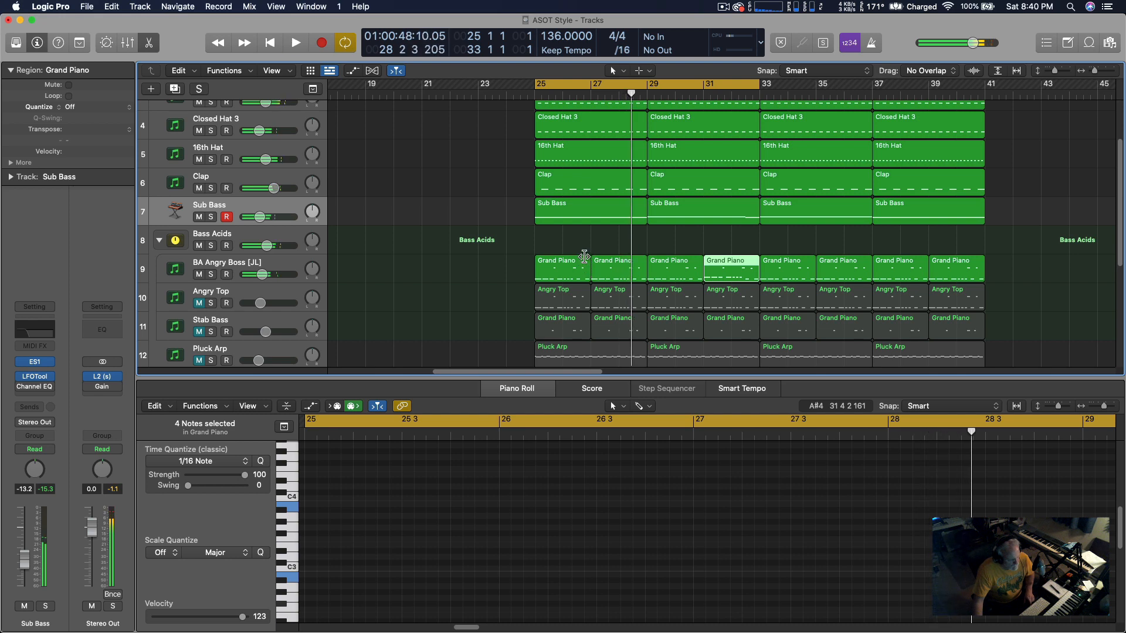
# Delete the BA Angry Boss region at bar 27, shorten the one at bar 25 to one bar, and play it.
pyautogui.click(614, 258)
pyautogui.press('Delete')
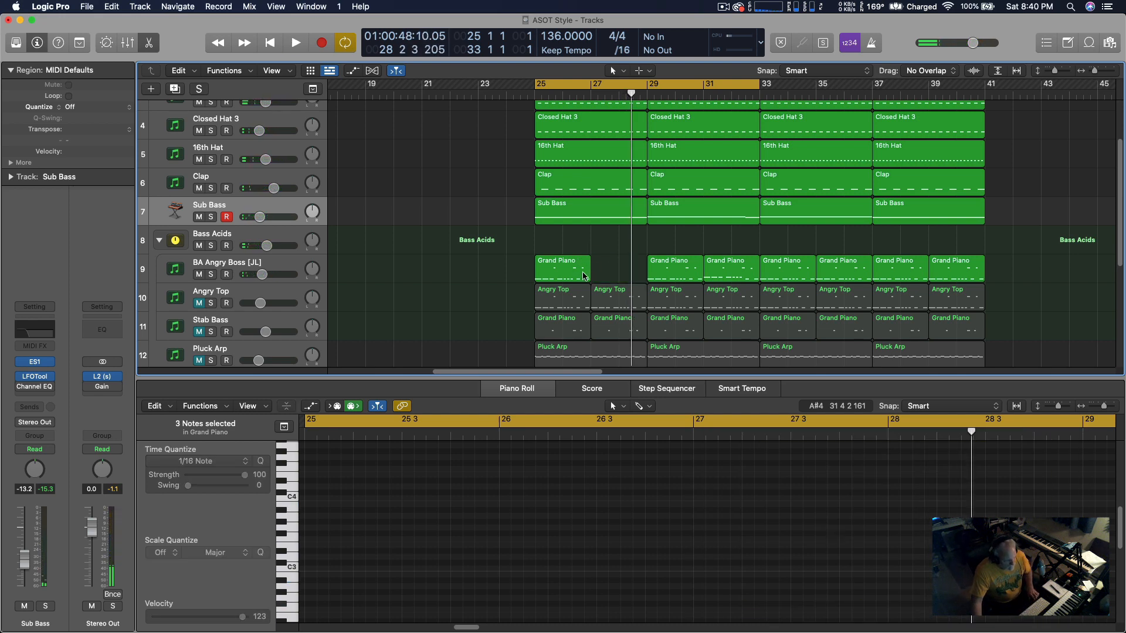
pyautogui.moveTo(588, 275); pyautogui.dragTo(561, 275)
pyautogui.press('space')
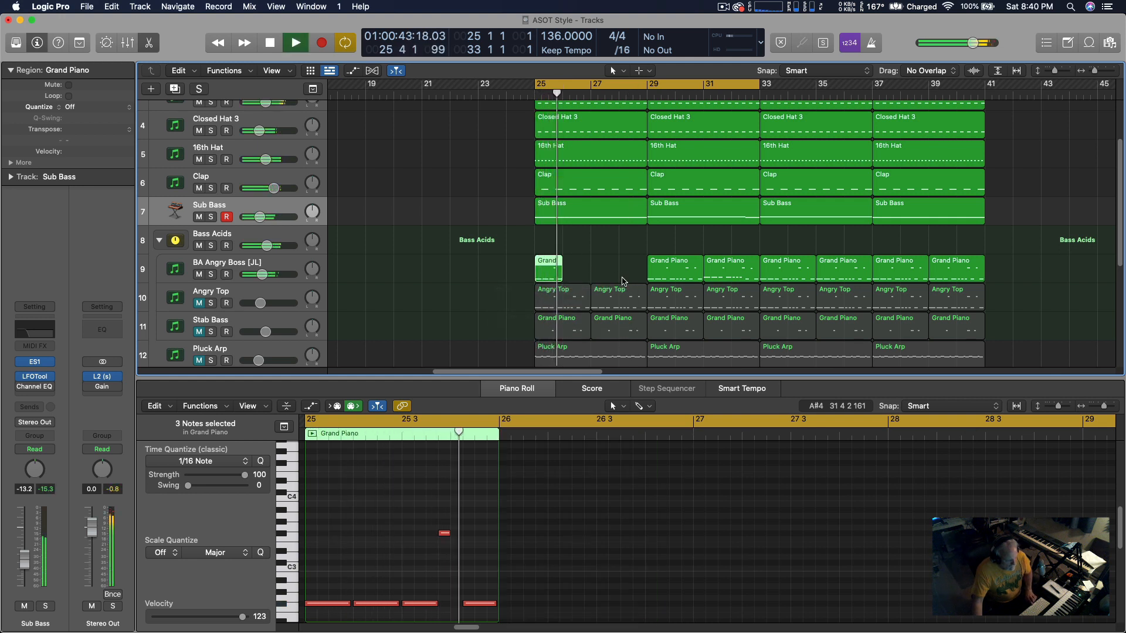
pyautogui.press('space')
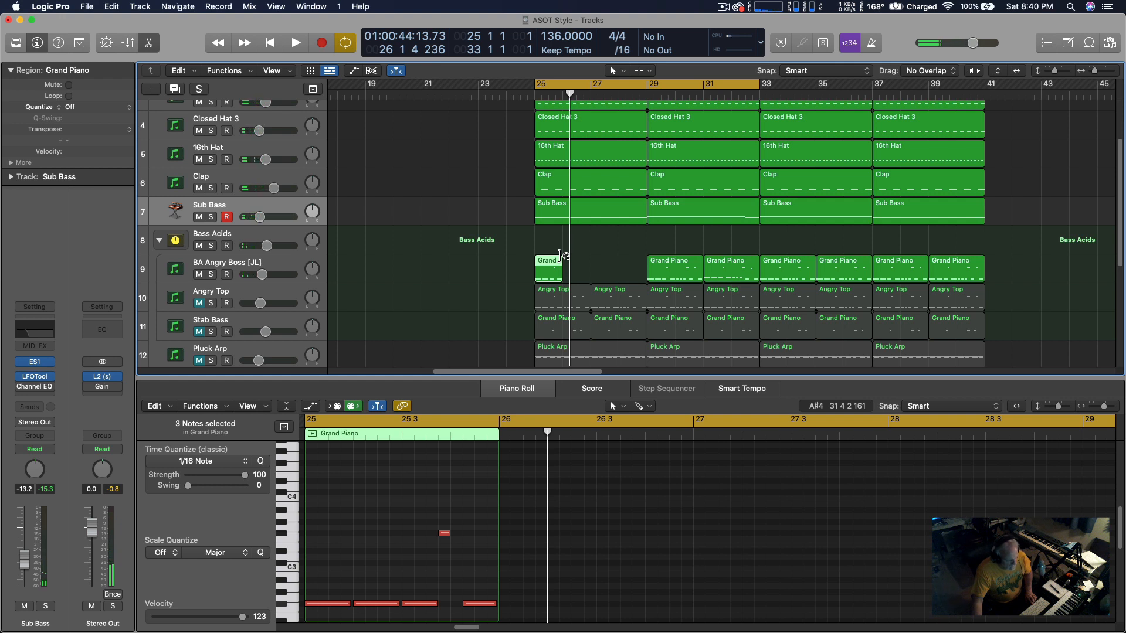
# Loop the one-bar BA Angry Boss region at bar 25 up to bar 29, and shorten the bar 29 region to one bar looped to bar 31.
pyautogui.press('space')
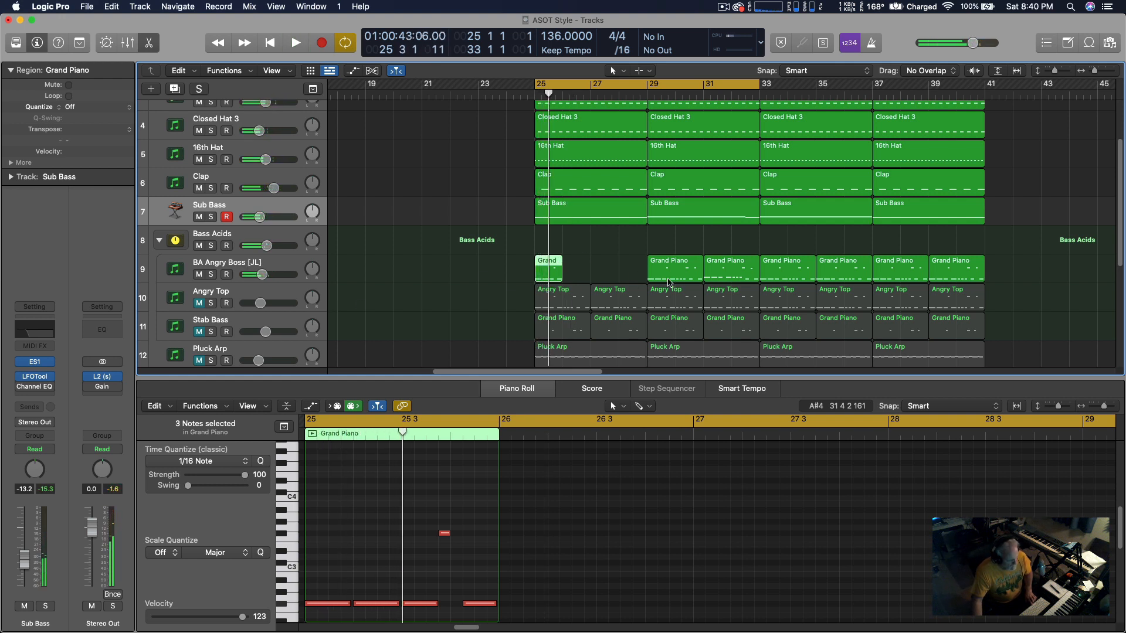
pyautogui.moveTo(567, 255); pyautogui.dragTo(647, 258)
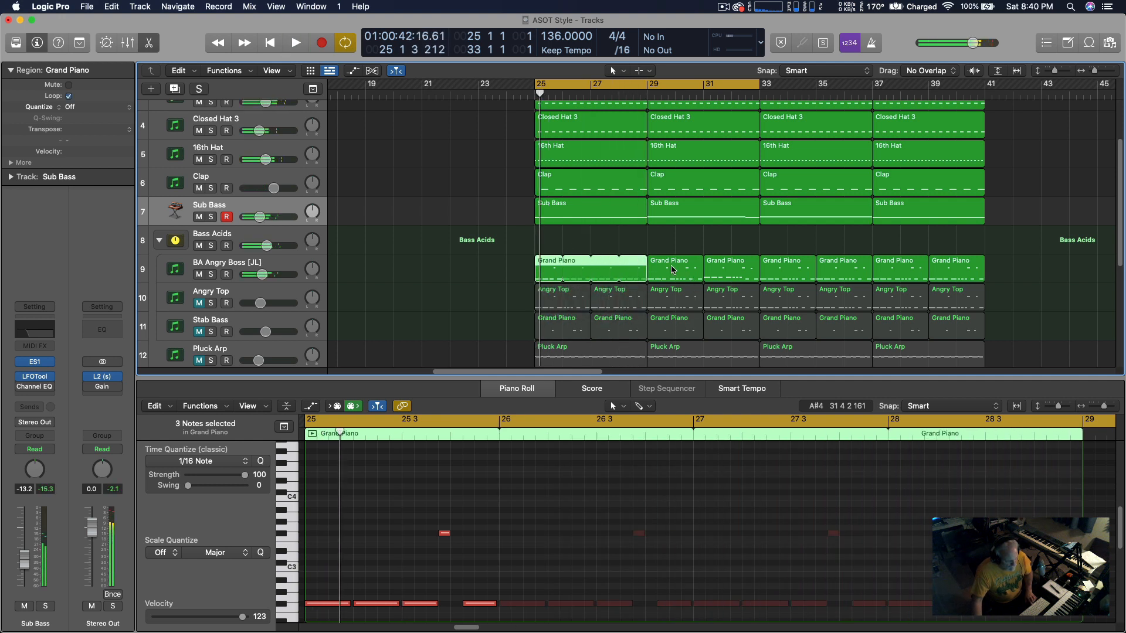
pyautogui.click(671, 268)
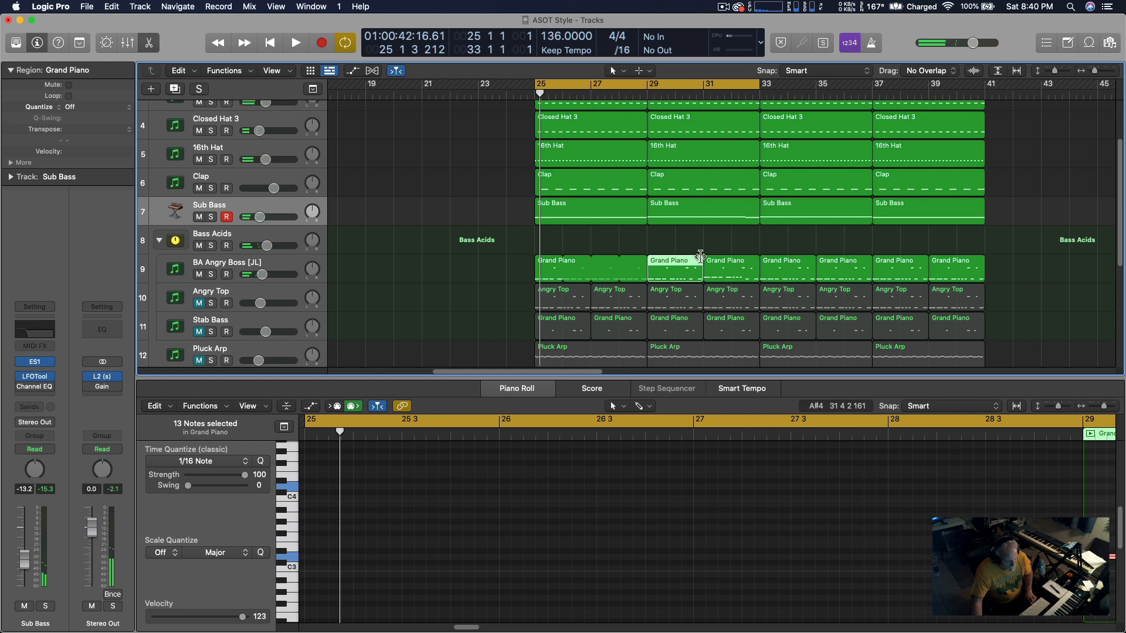
pyautogui.moveTo(700, 275)
pyautogui.mouseDown()
pyautogui.moveTo(683, 276)
pyautogui.moveTo(696, 275)
pyautogui.moveTo(698, 255)
pyautogui.mouseUp()
# Split the BA Angry Boss region at bar 32, delete its second half, and fill bar 32 with a copy of bar 31.
pyautogui.press('t')
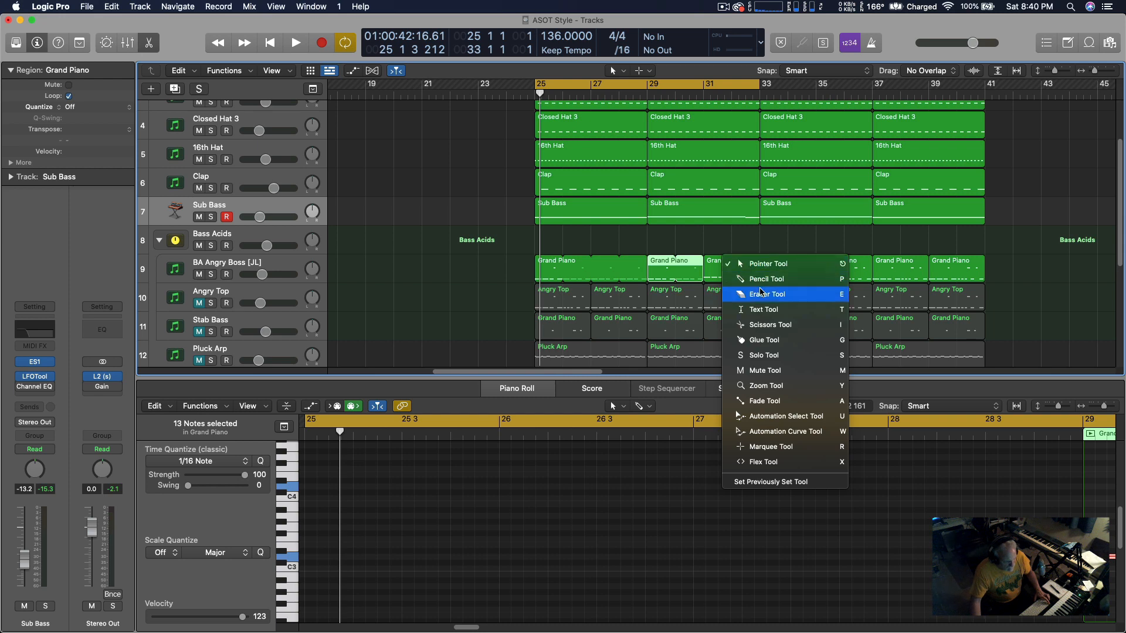
pyautogui.click(771, 325)
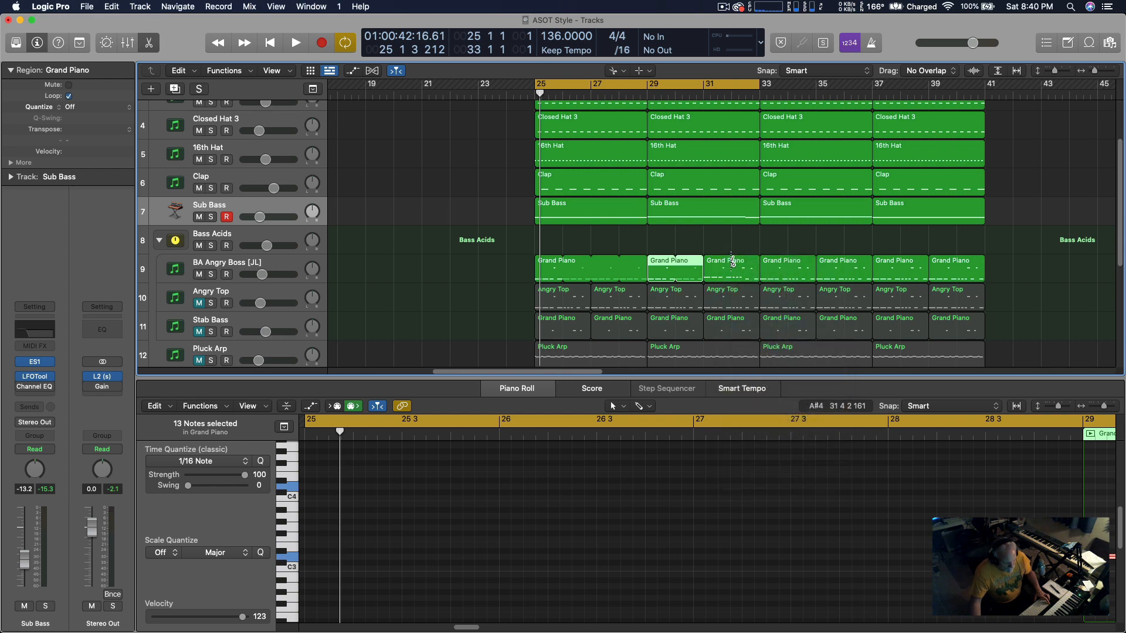
pyautogui.click(733, 260)
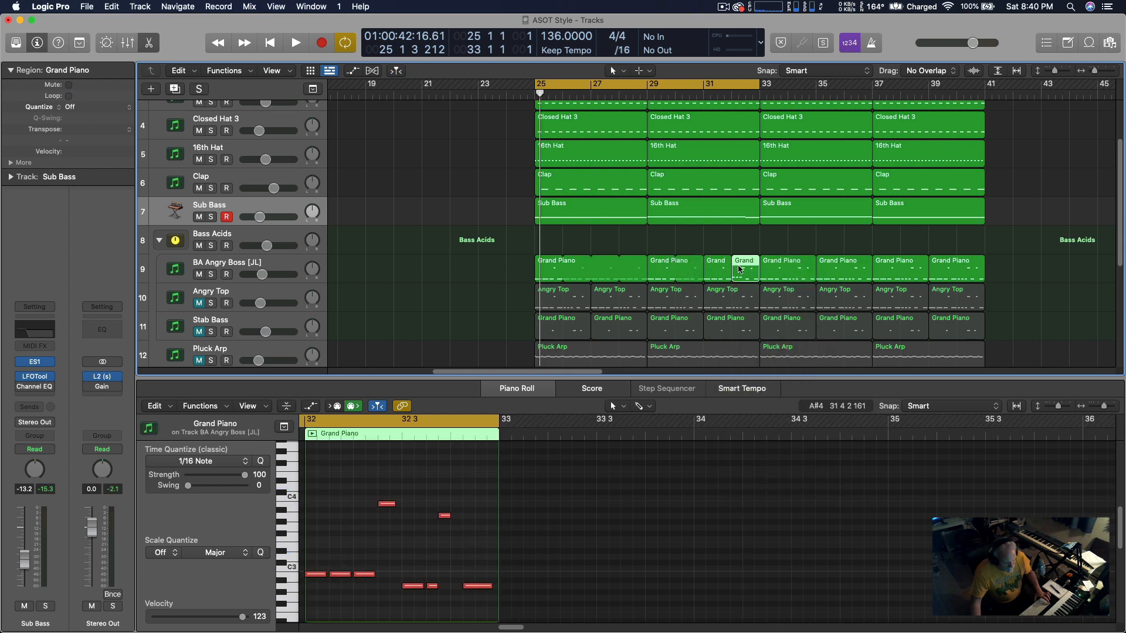
pyautogui.press('Delete')
pyautogui.click(716, 274)
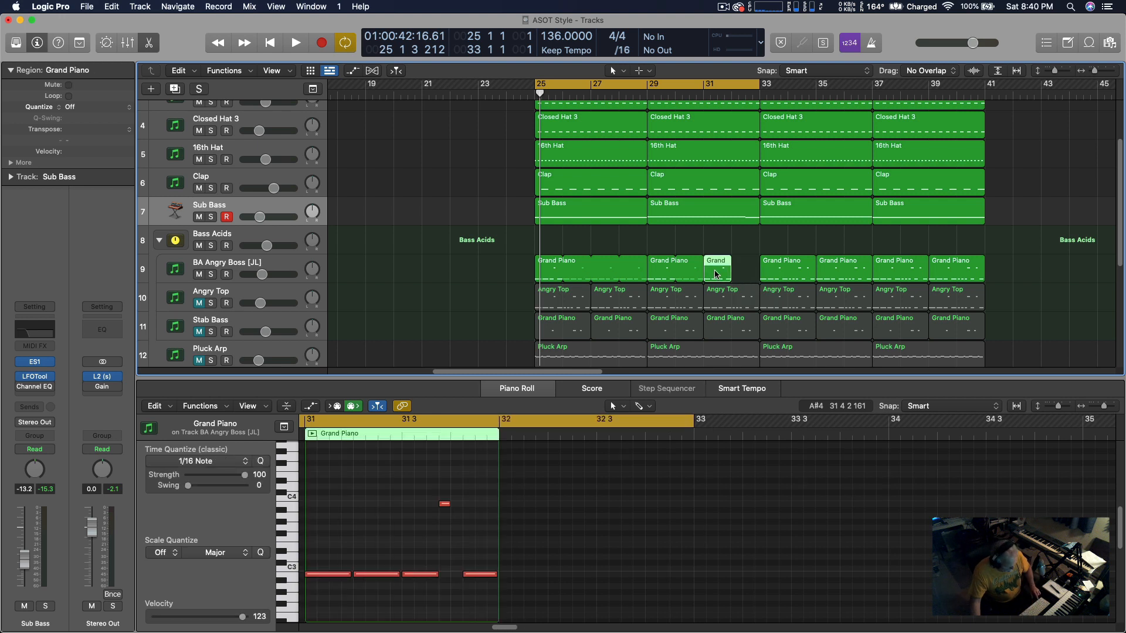
pyautogui.moveTo(716, 273); pyautogui.dragTo(745, 274)
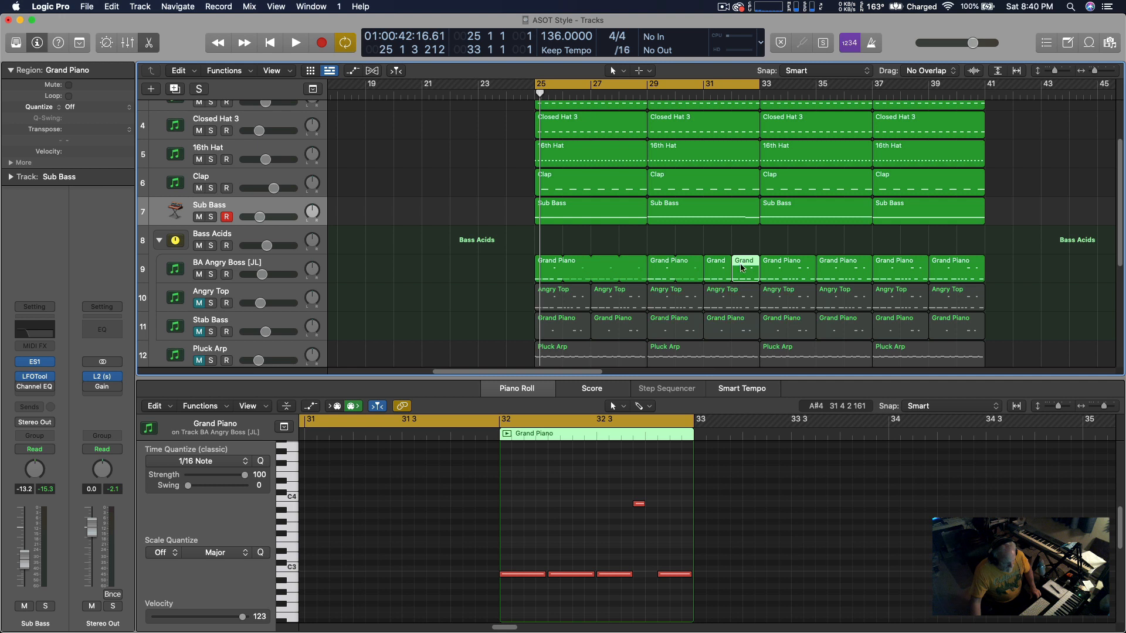
# Lower all notes of the BA Angry Boss region at bar 32 by two semitones and play the section.
pyautogui.moveTo(519, 485); pyautogui.dragTo(693, 608)
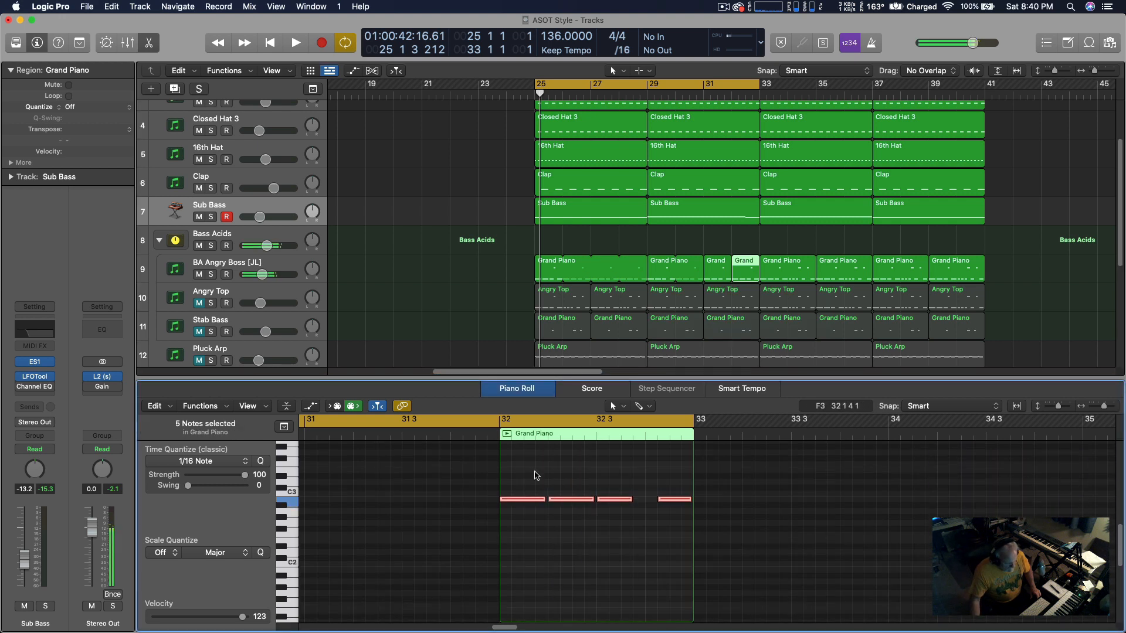
pyautogui.moveTo(515, 503); pyautogui.dragTo(515, 515)
pyautogui.press('space')
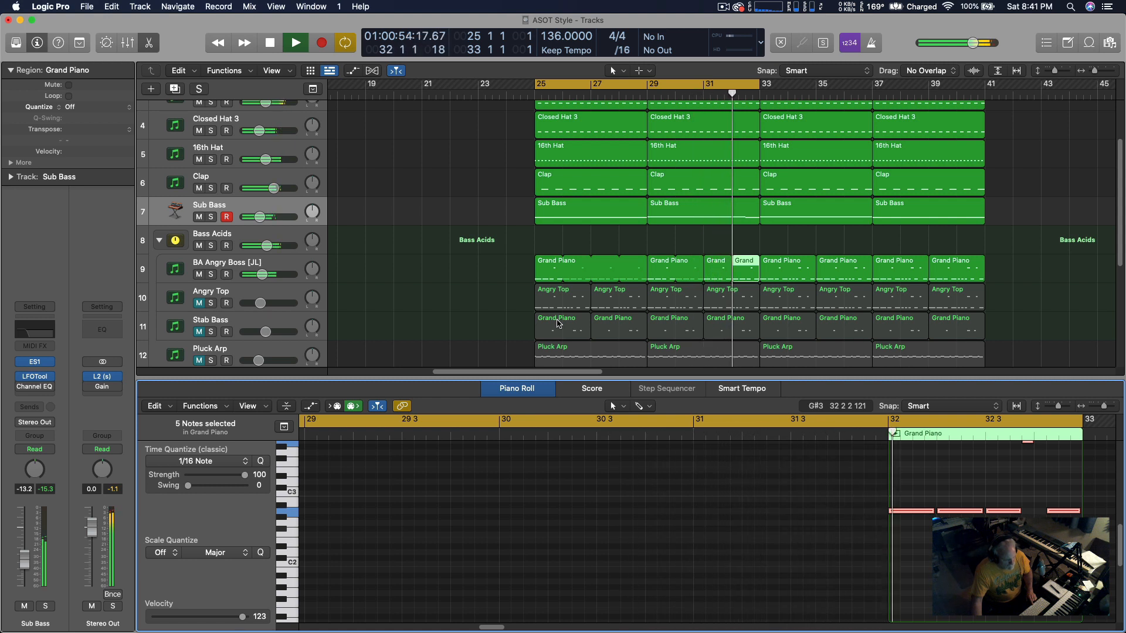
pyautogui.press('space')
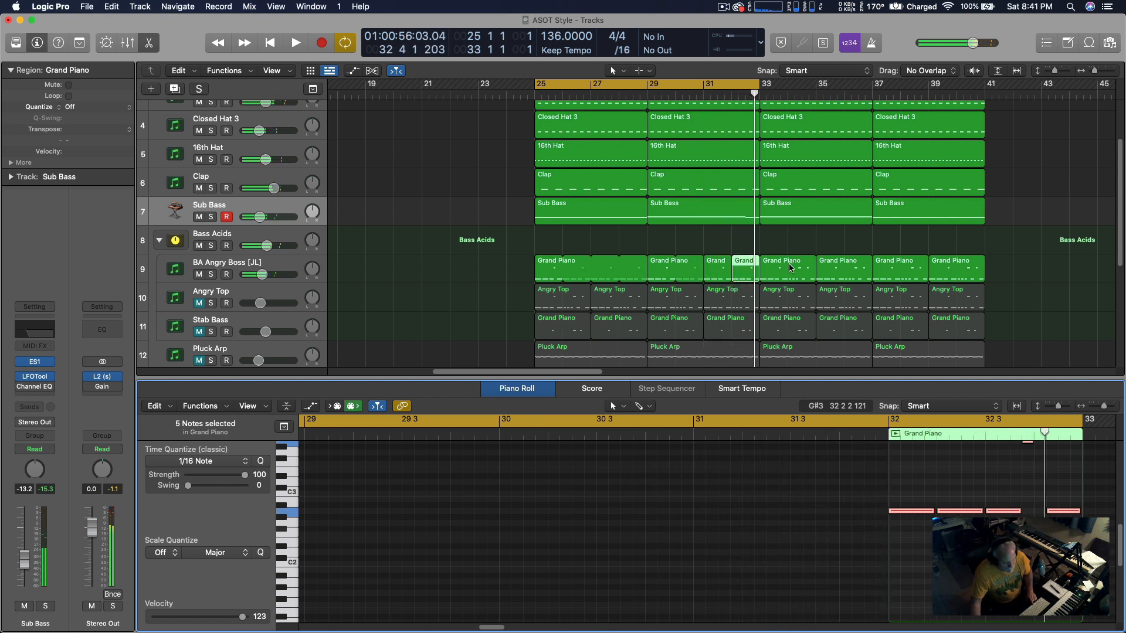
pyautogui.press('space')
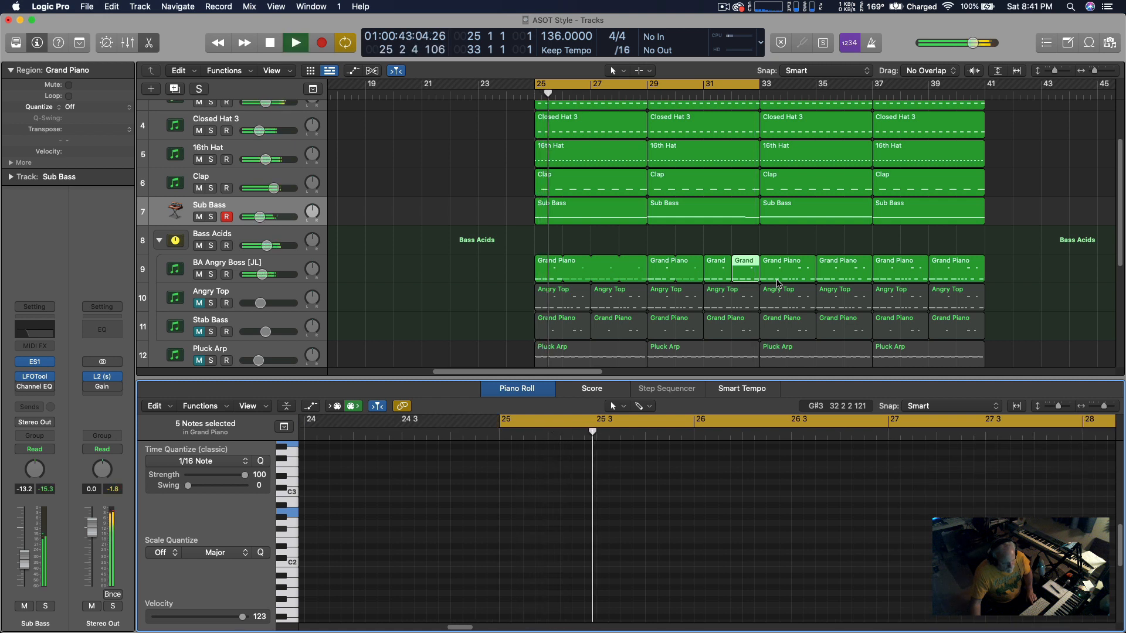
pyautogui.press('space')
# Move the last note change in the Sub Bass region at bar 29 to the start of bar 32, and play the section.
pyautogui.click(703, 211)
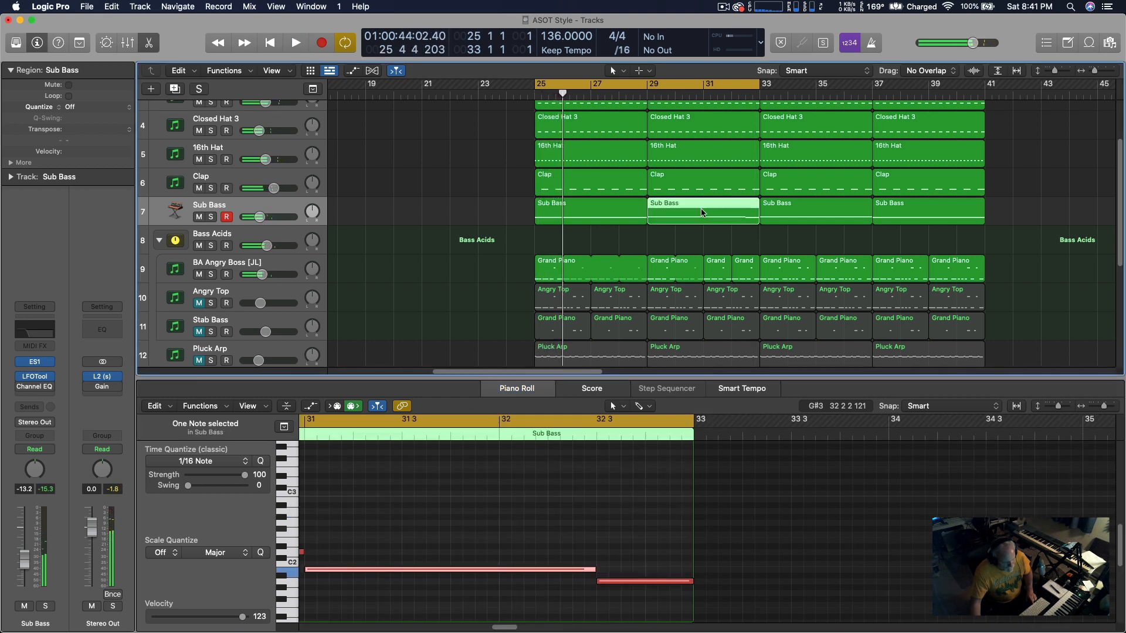
pyautogui.moveTo(594, 569); pyautogui.dragTo(499, 569)
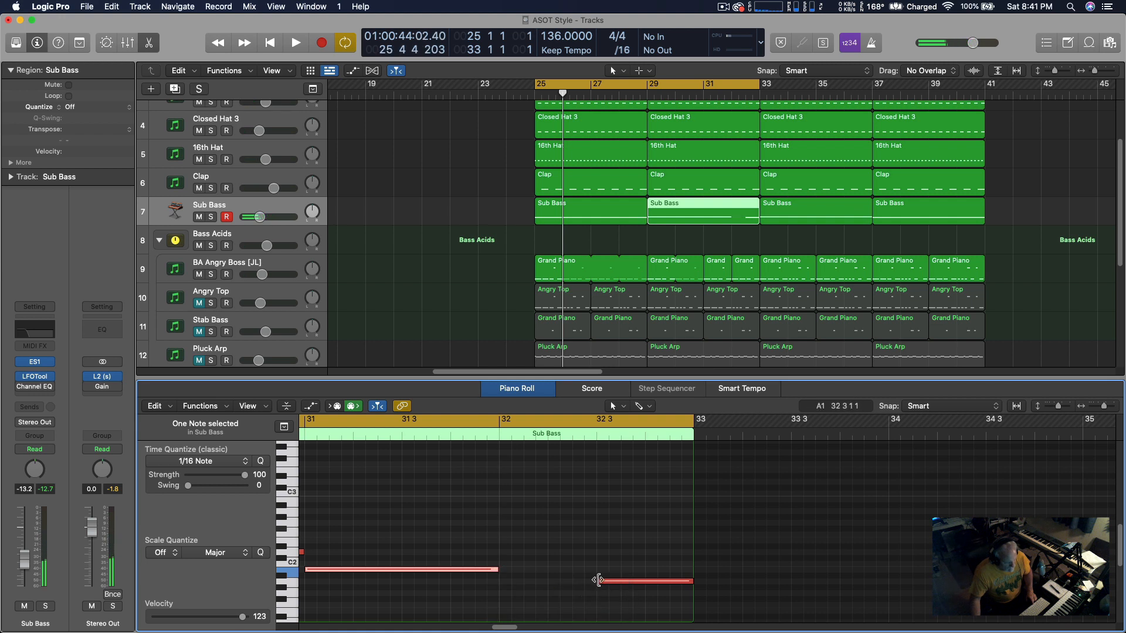
pyautogui.moveTo(598, 581); pyautogui.dragTo(499, 582)
pyautogui.press('space')
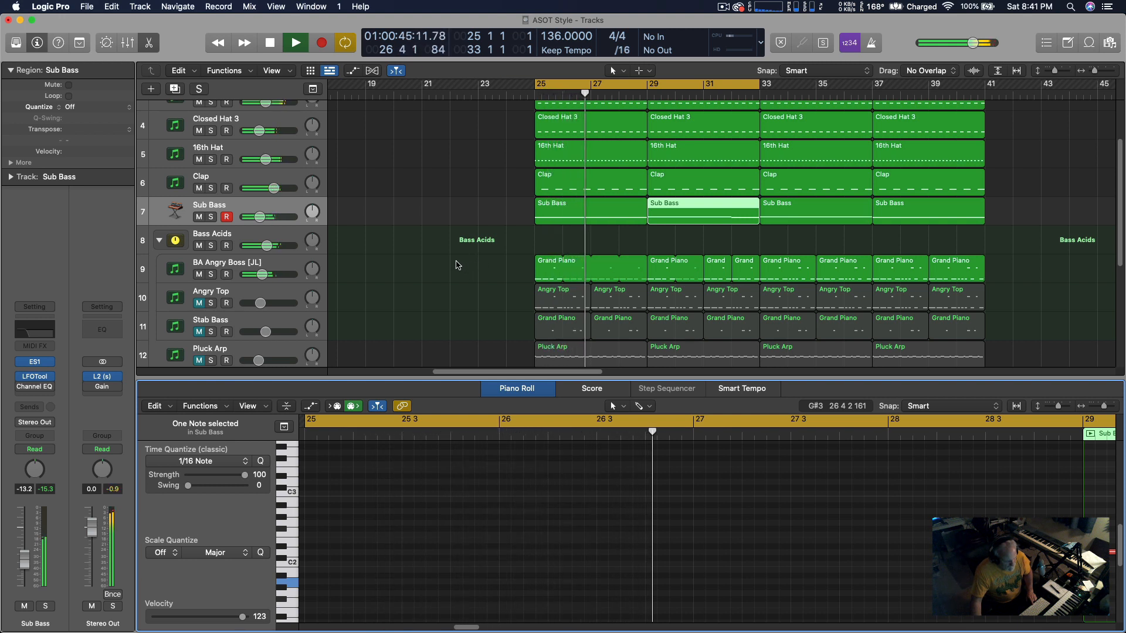
pyautogui.hscroll(-1, 458, 265)
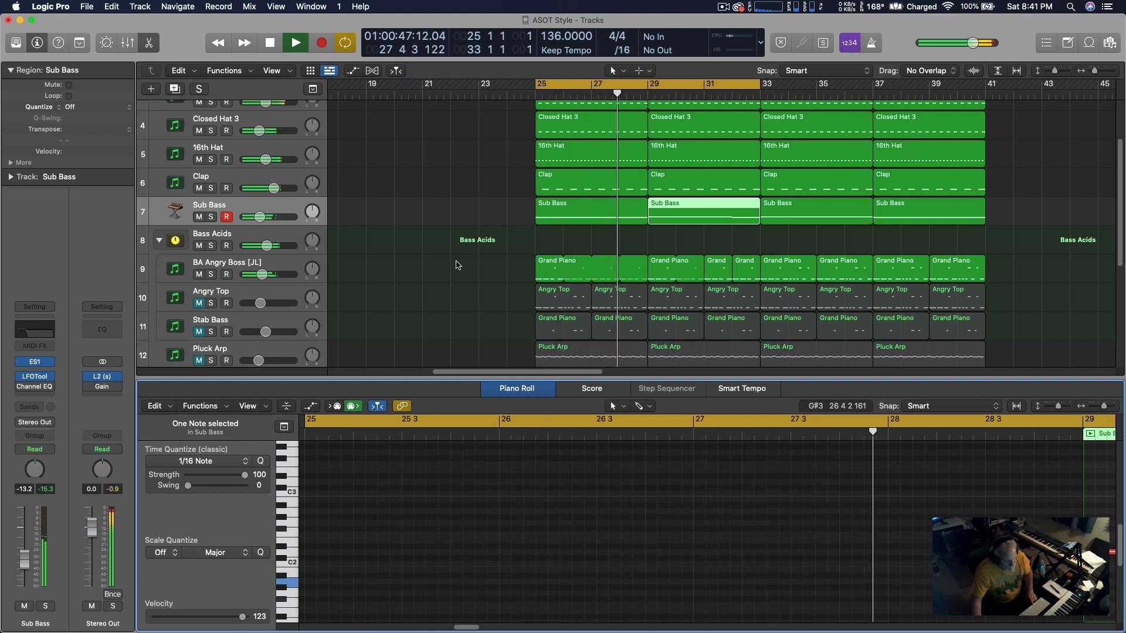
pyautogui.scroll(-1, 458, 265)
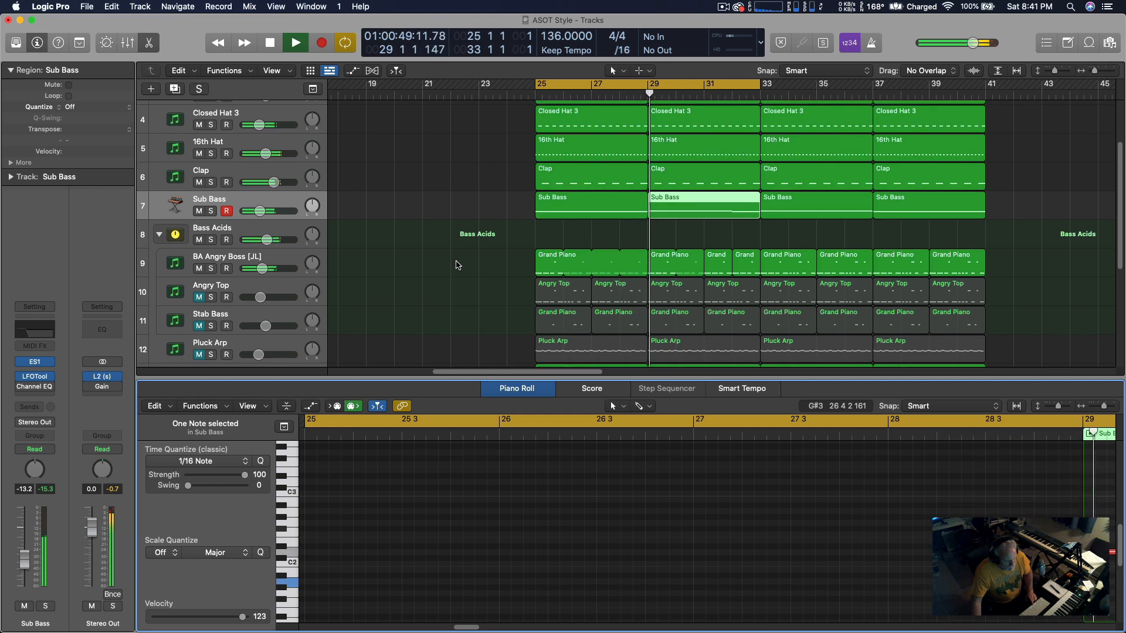
pyautogui.scroll(-3, 458, 266)
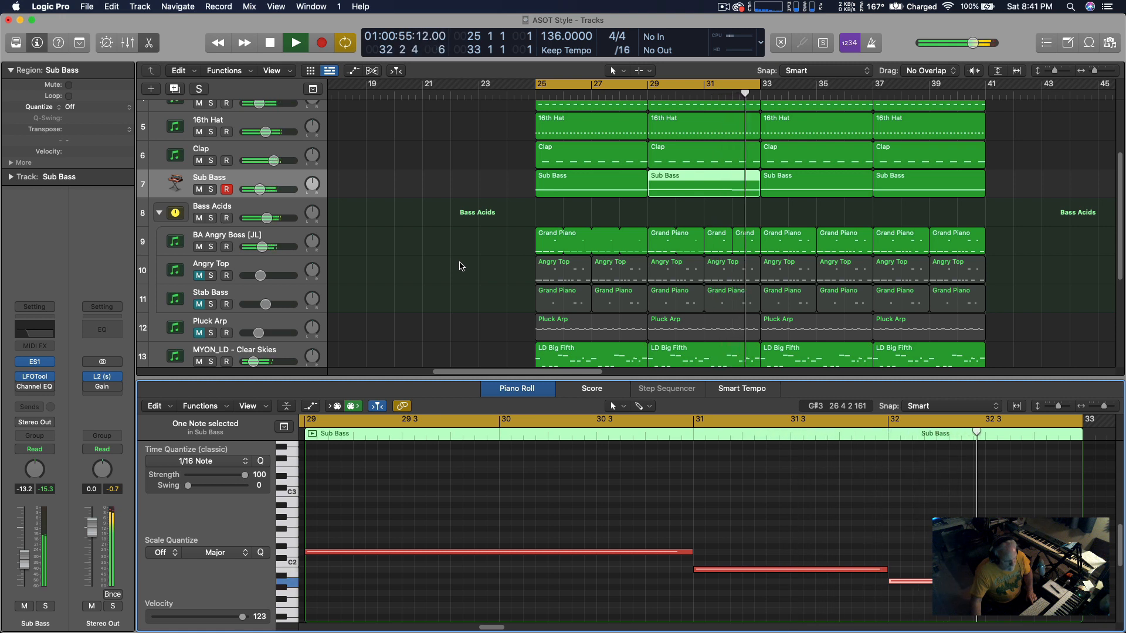
pyautogui.press('space')
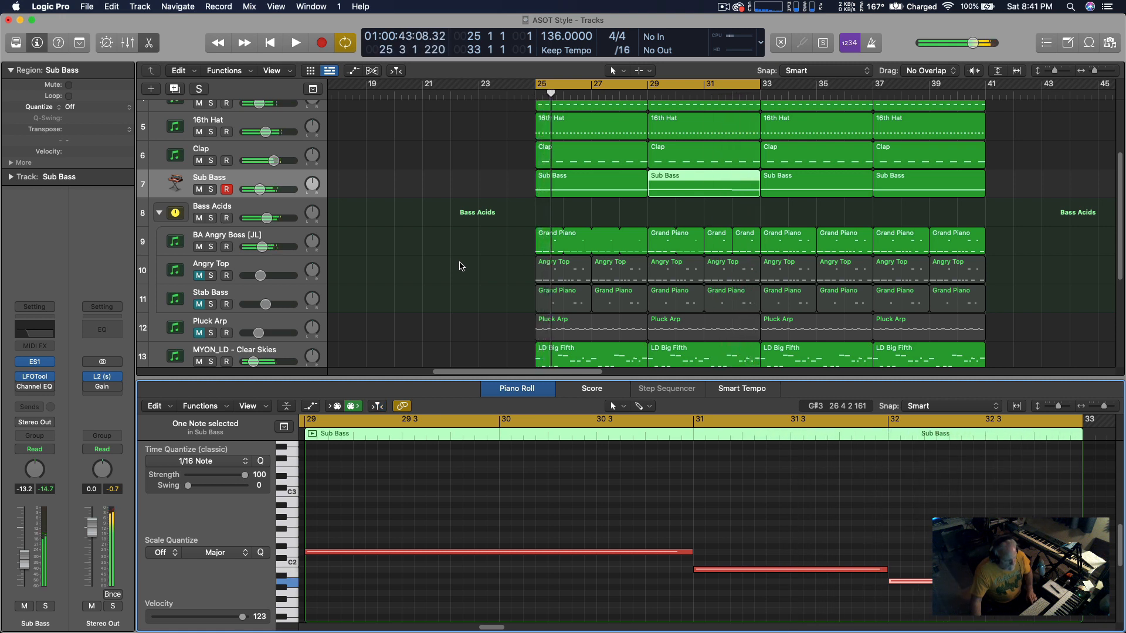
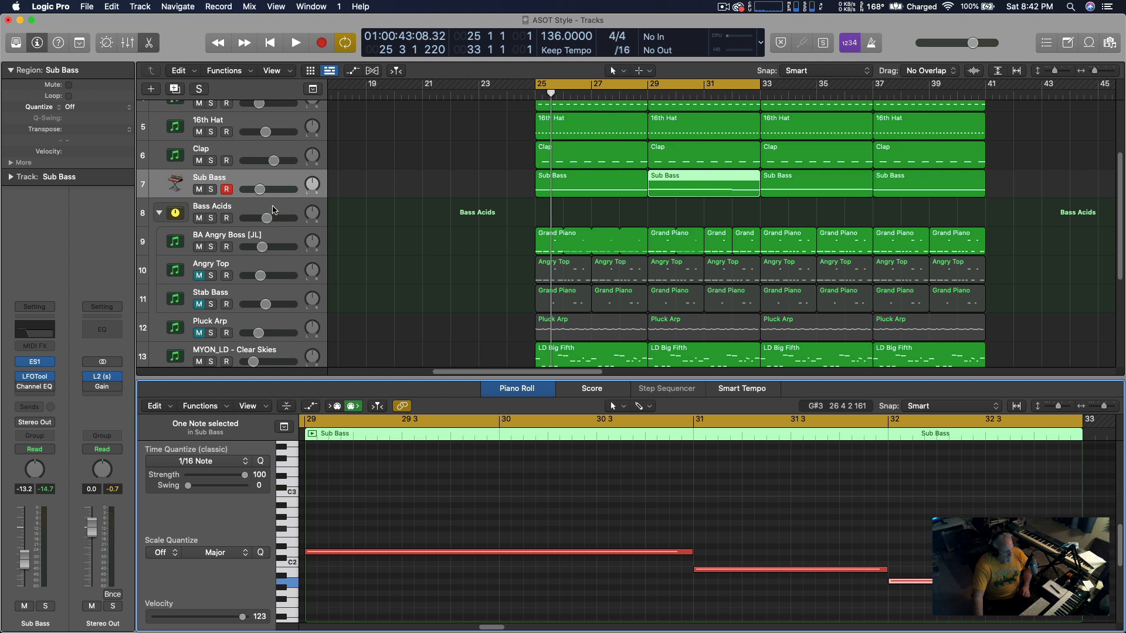
# Insert the Xfer Records LFOTool plug-in in stereo on the Bass Acids track after the Channel EQ.
pyautogui.click(273, 209)
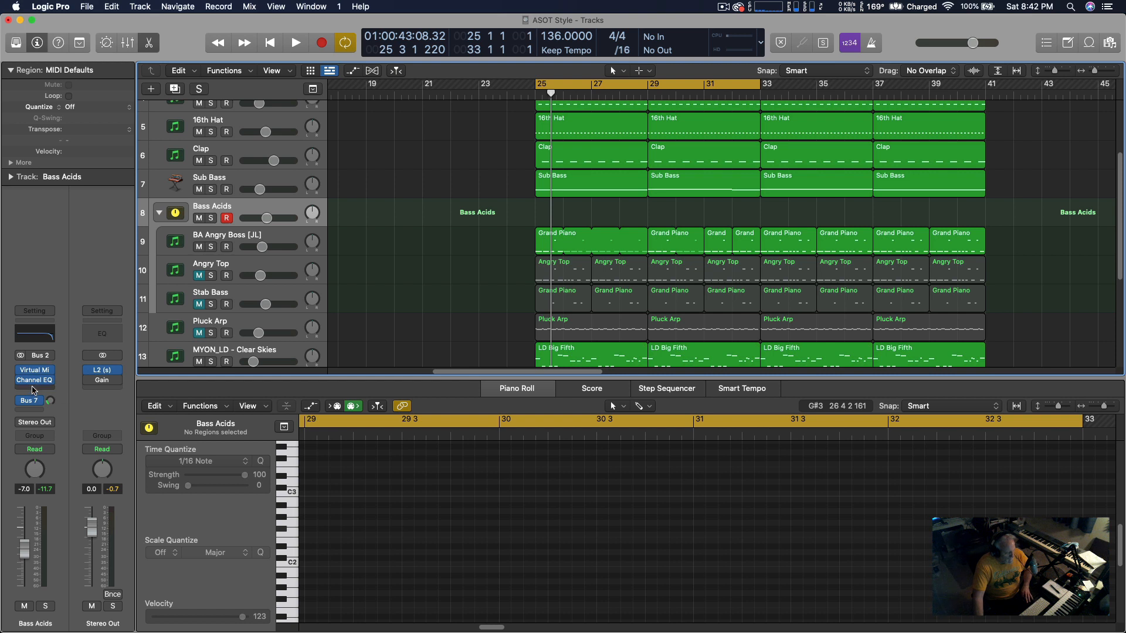
pyautogui.click(53, 390)
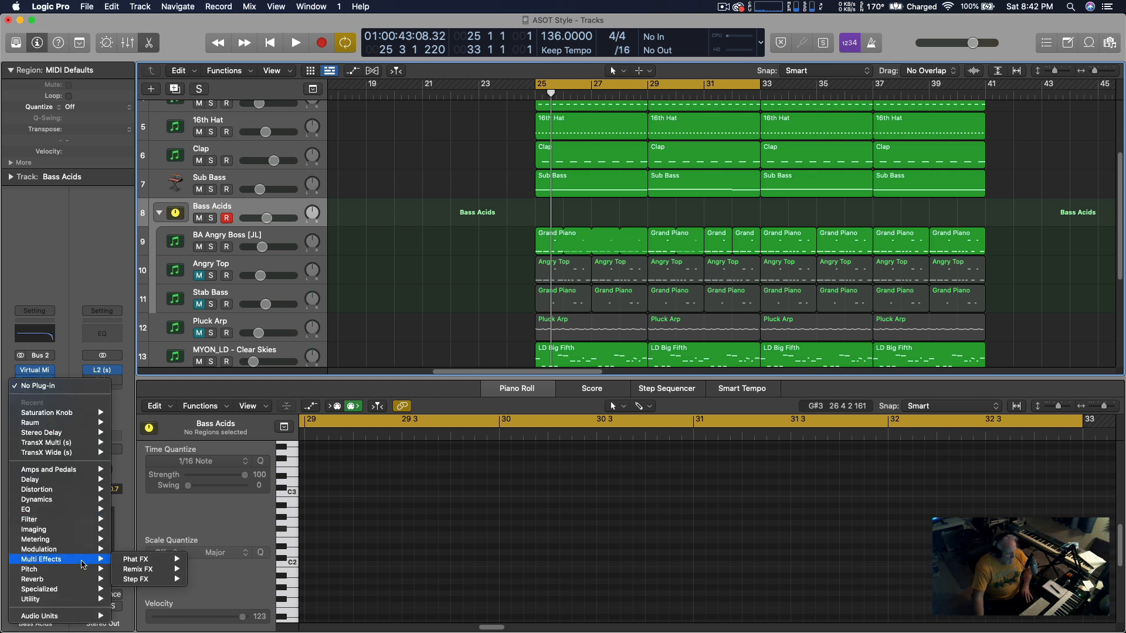
pyautogui.moveTo(70, 616)
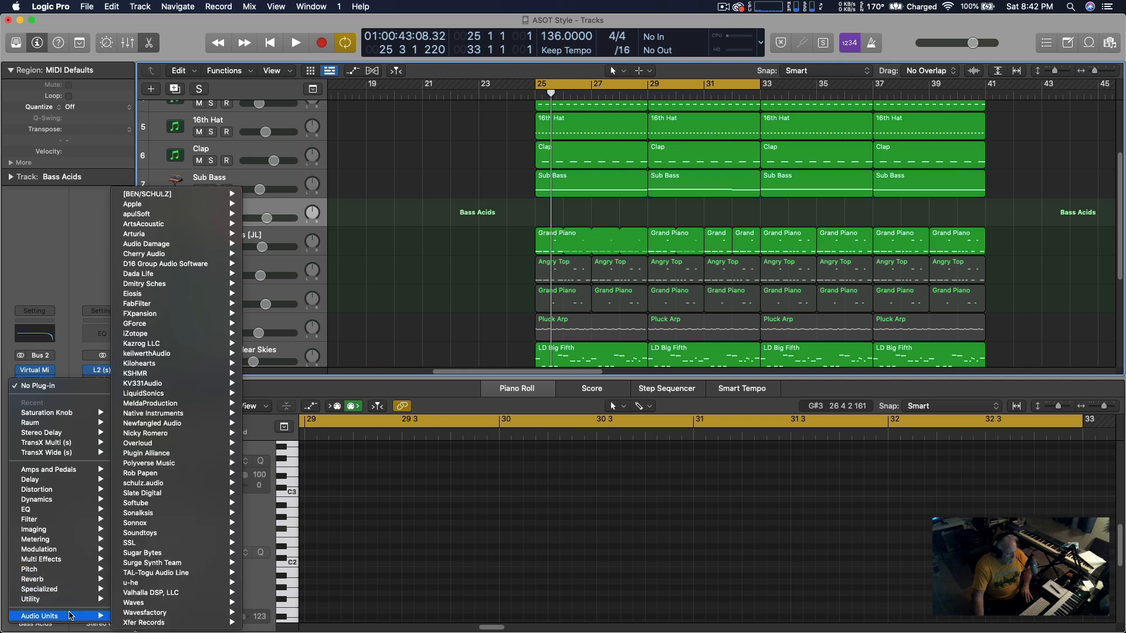
pyautogui.moveTo(176, 622)
pyautogui.moveTo(299, 602)
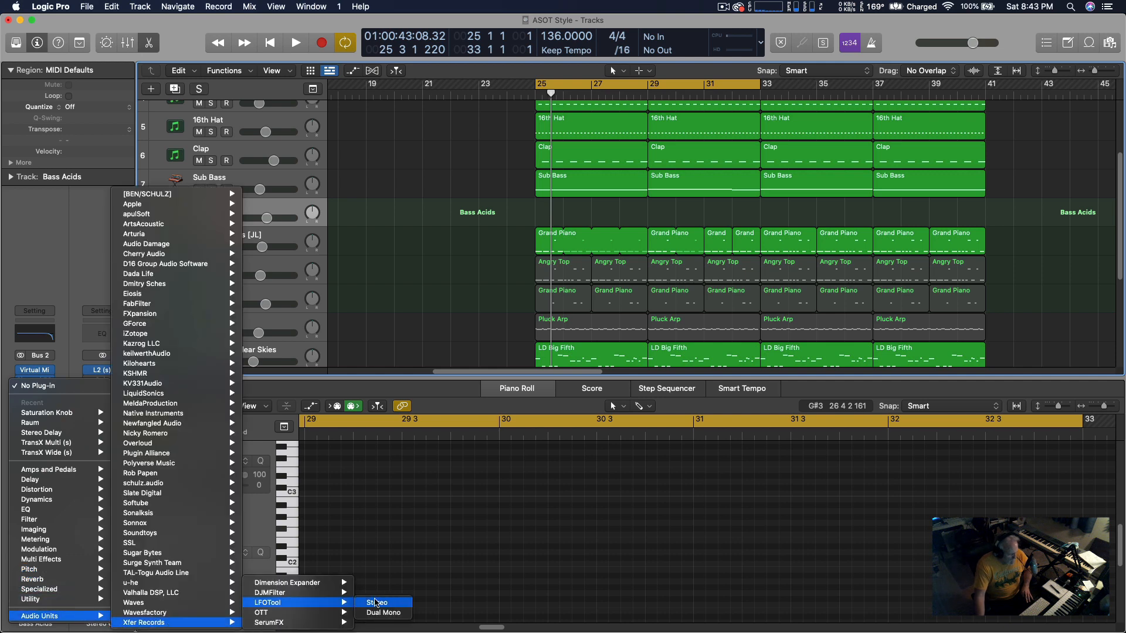
pyautogui.click(375, 604)
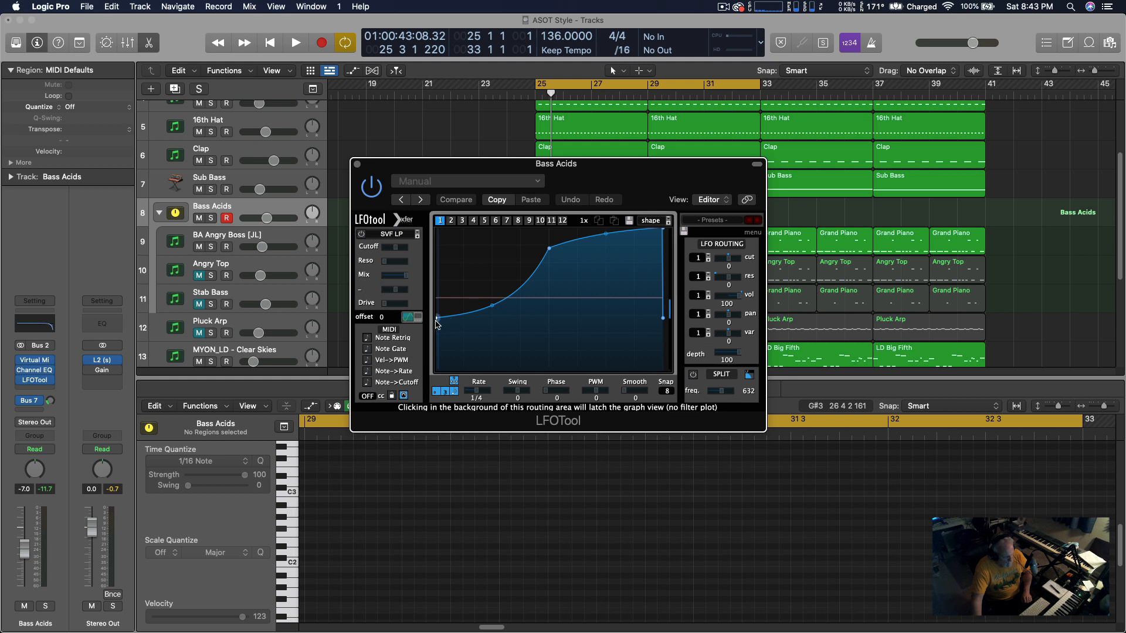
# Lower the start point of the LFOTool volume curve to the bottom and bend its first segment into a steeper late rise.
pyautogui.moveTo(437, 320); pyautogui.dragTo(438, 367)
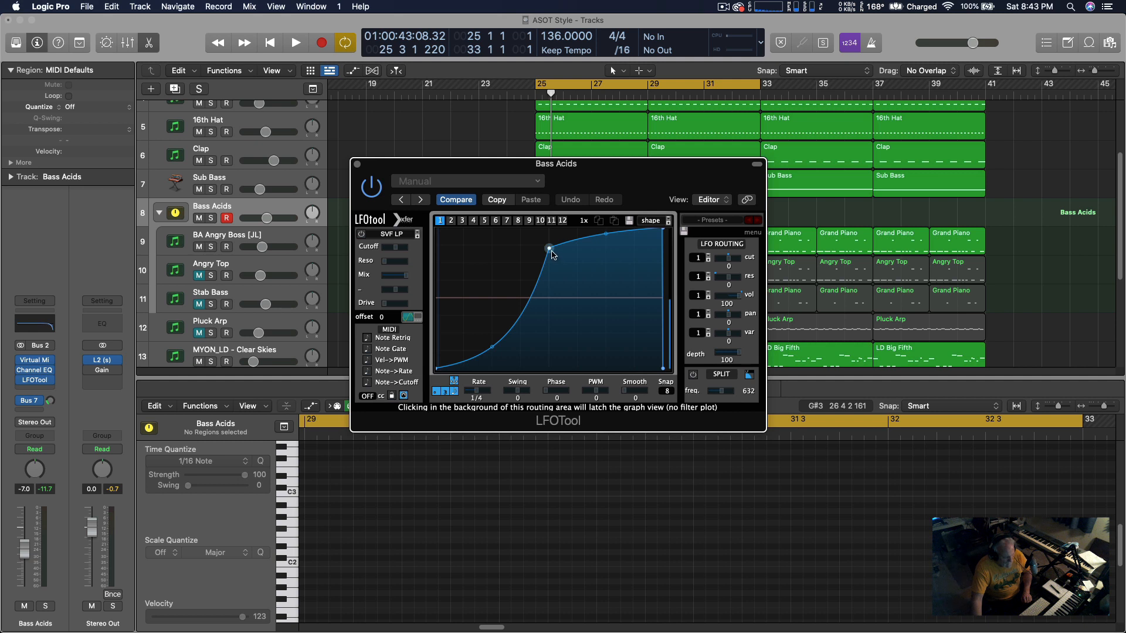
pyautogui.moveTo(492, 348); pyautogui.dragTo(535, 374)
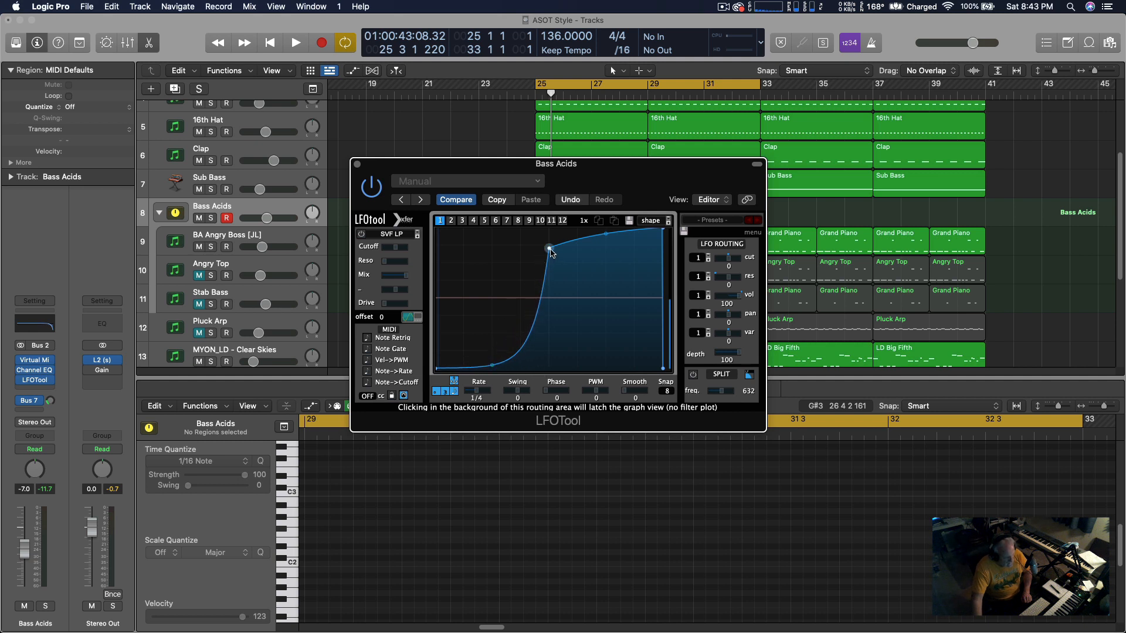
# Raise the upper mid node of the Bass Acids LFOTool volume curve to full level and audition it soloed and in the mix.
pyautogui.moveTo(550, 249); pyautogui.dragTo(550, 233)
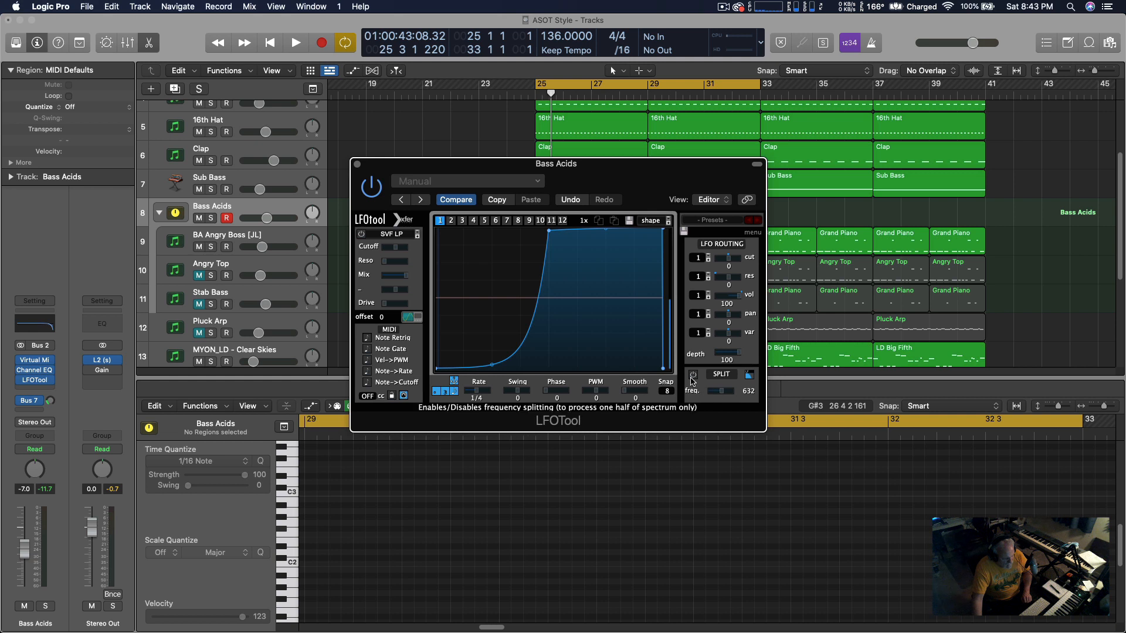
pyautogui.click(212, 218)
pyautogui.press('space')
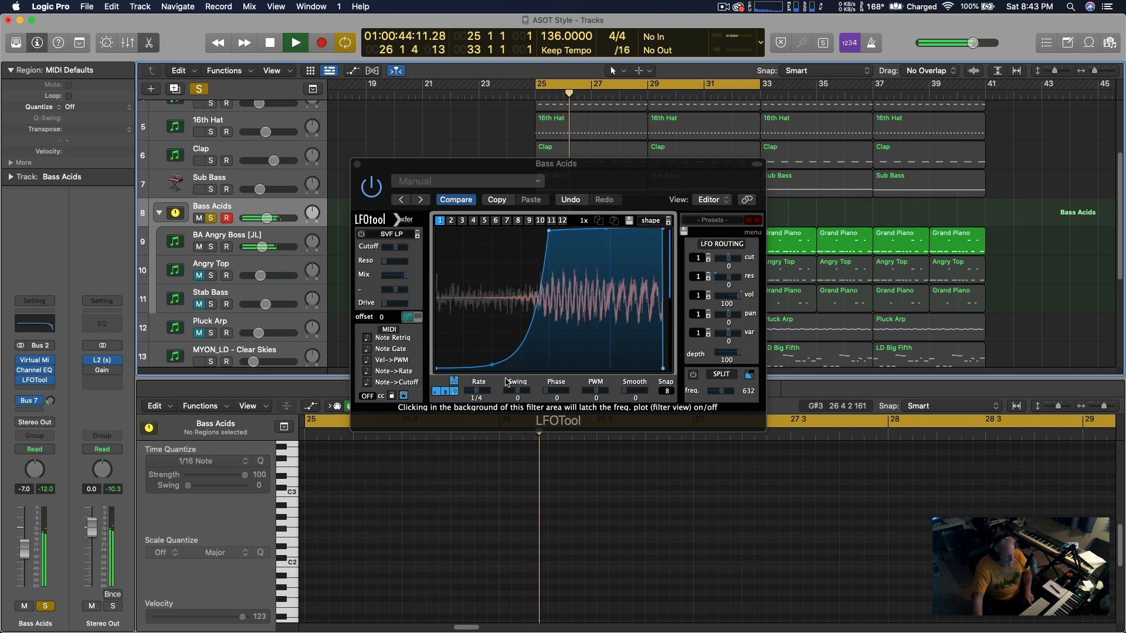
pyautogui.press('space')
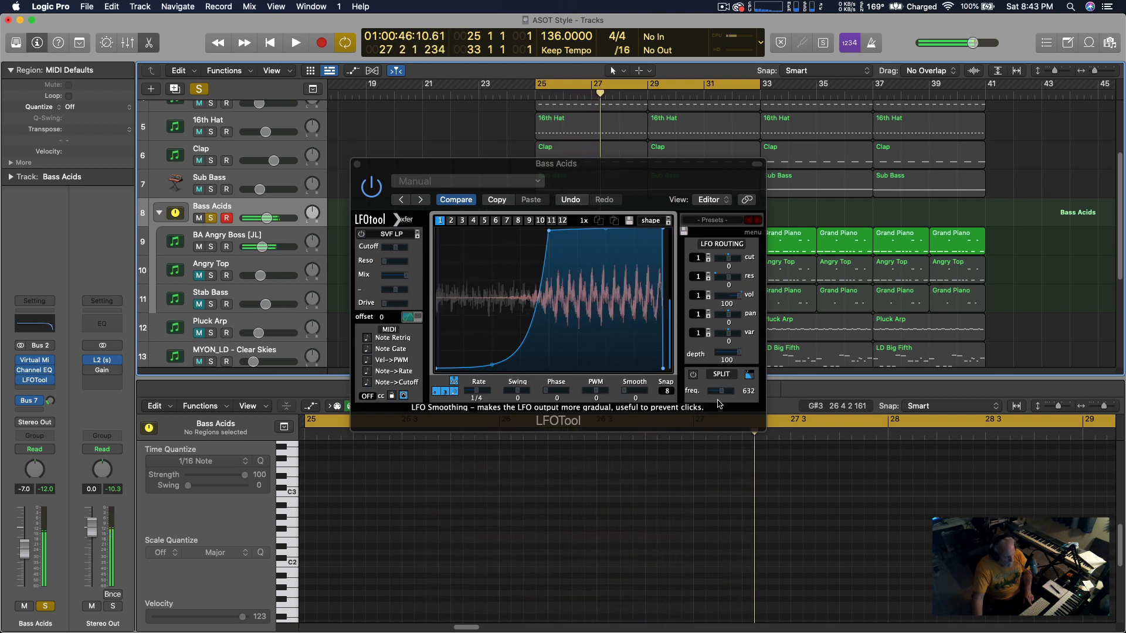
pyautogui.press('space')
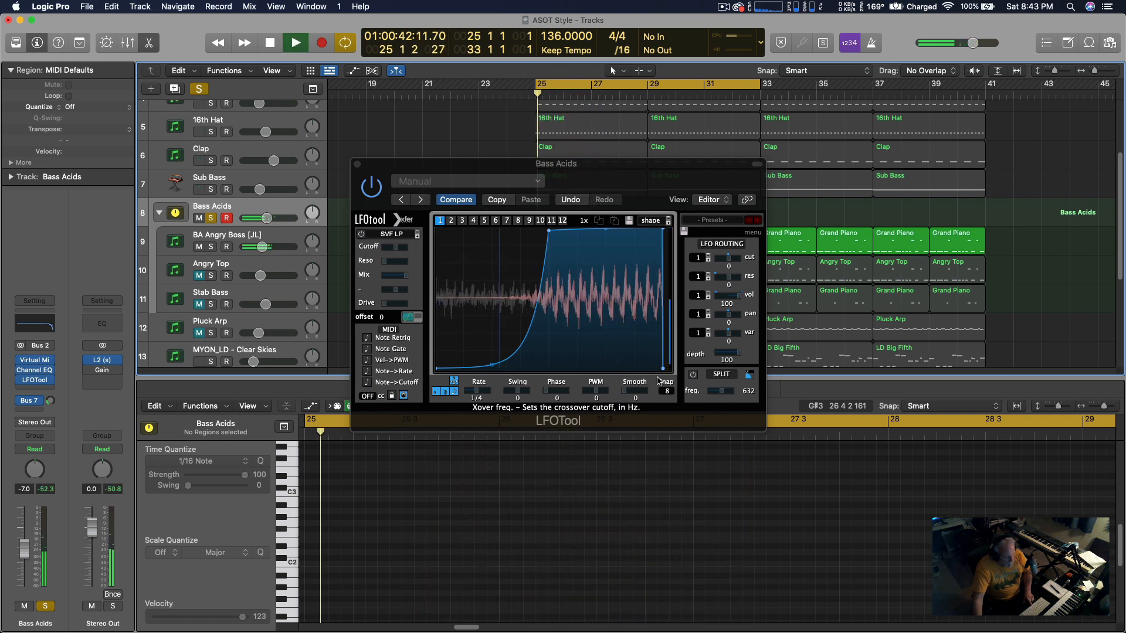
pyautogui.click(212, 219)
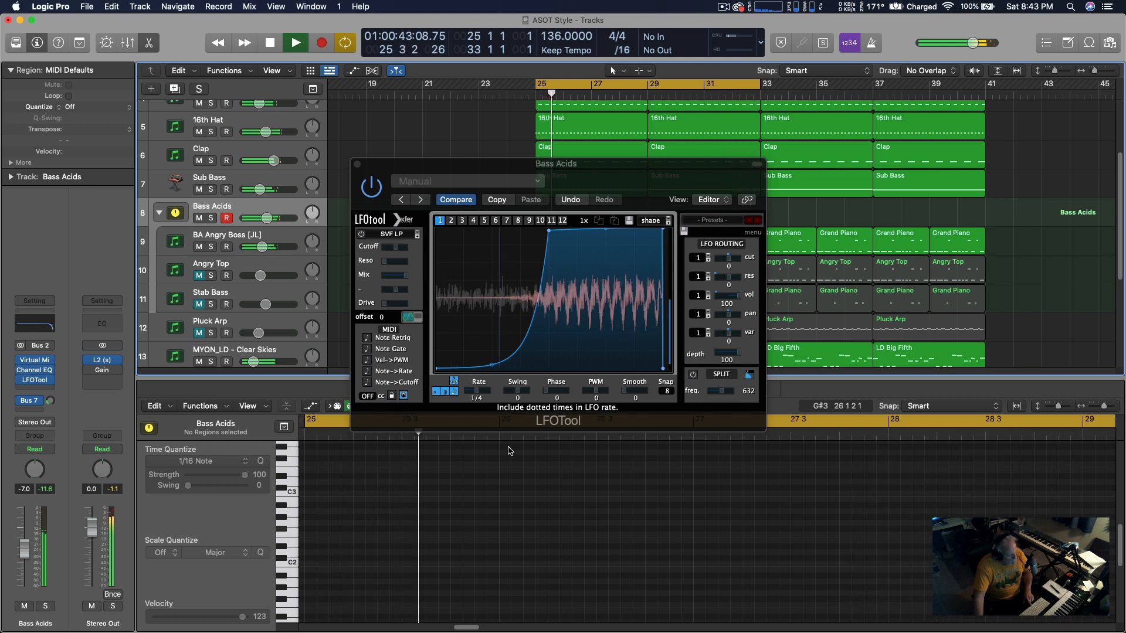
pyautogui.press('space')
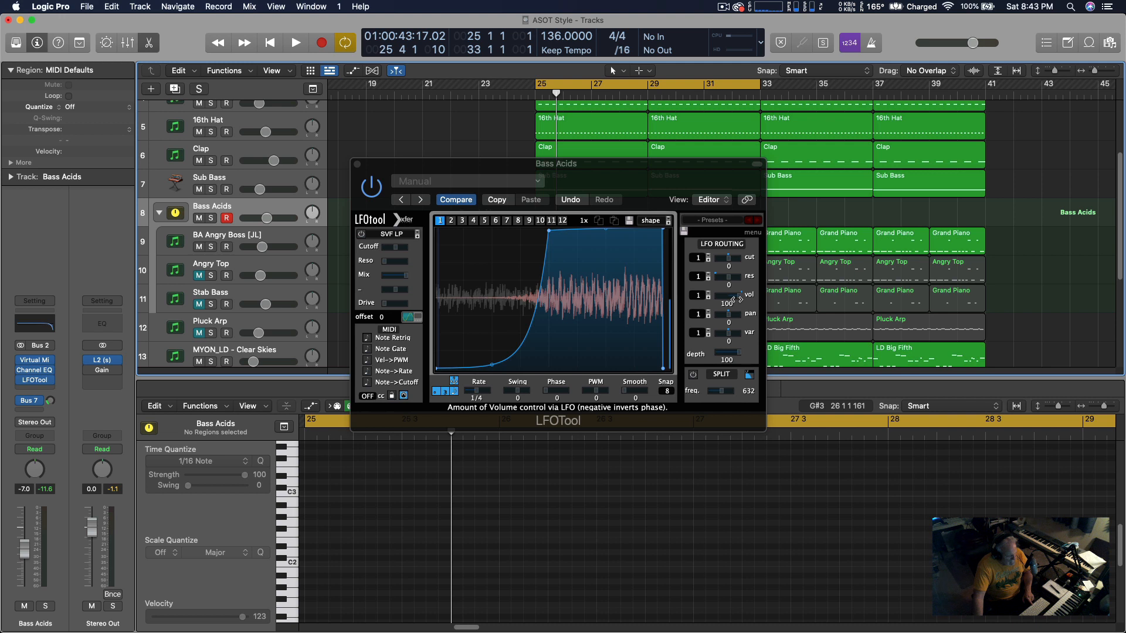
# Enable LFOTool's frequency splitting with a 293 Hz crossover and audition the Bass Acids stack in the mix and soloed.
pyautogui.click(693, 374)
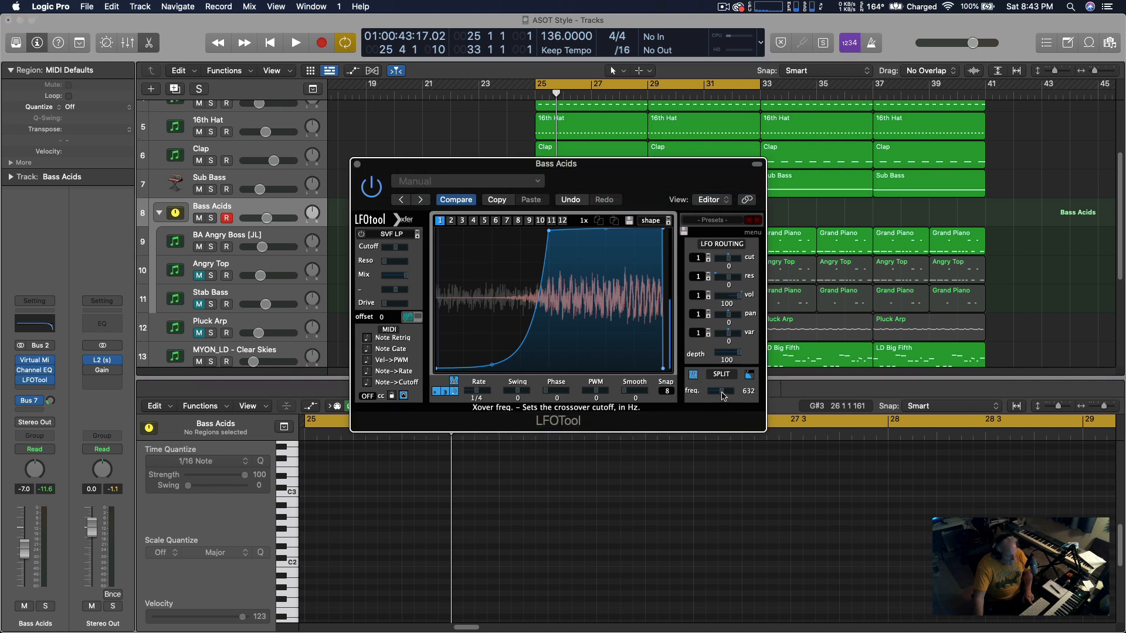
pyautogui.press('space')
pyautogui.moveTo(723, 396); pyautogui.dragTo(712, 399)
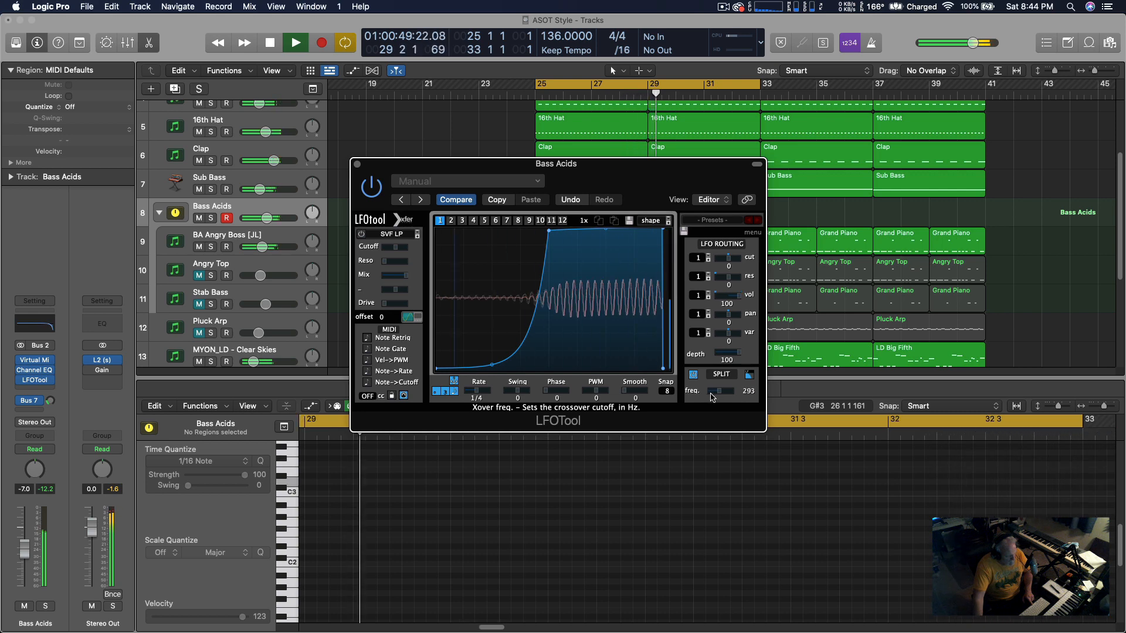
pyautogui.click(214, 220)
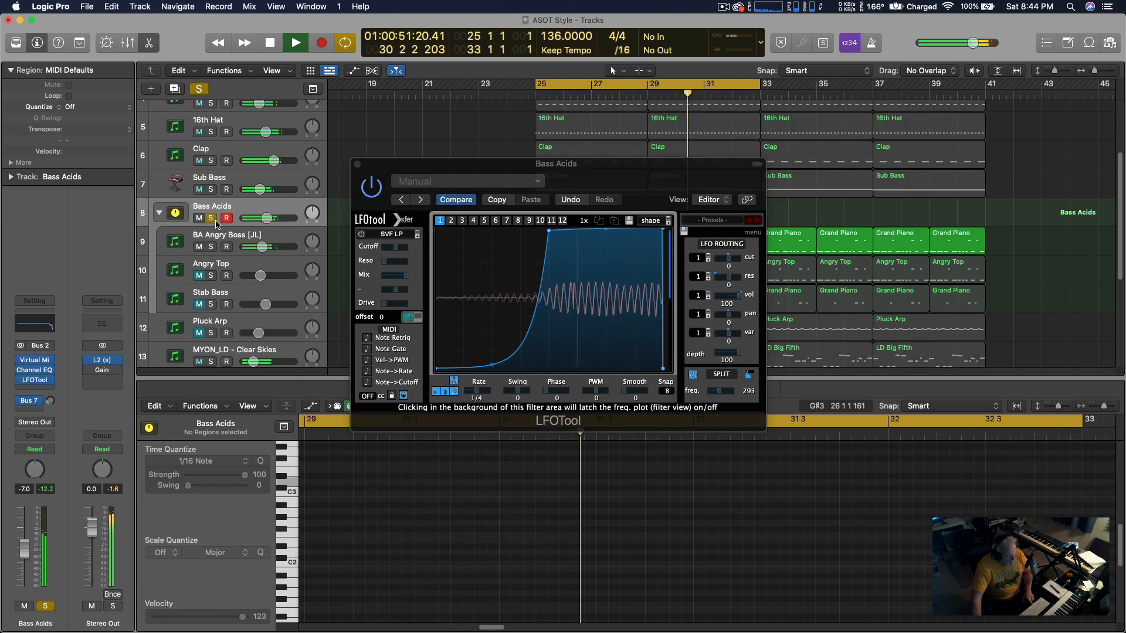
pyautogui.press('space')
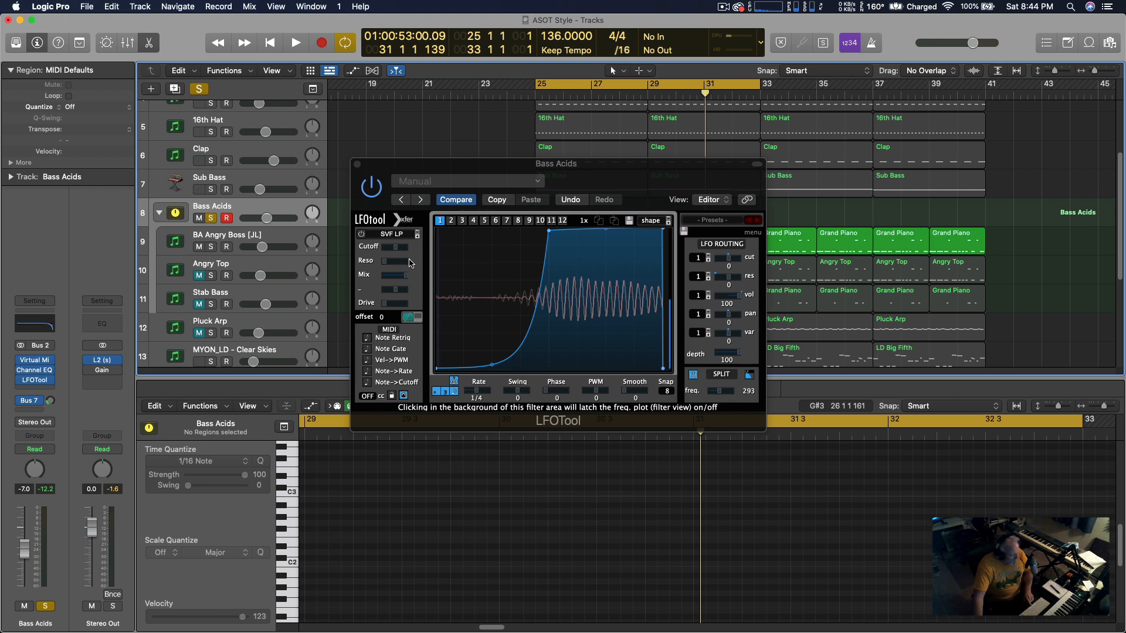
pyautogui.press('space')
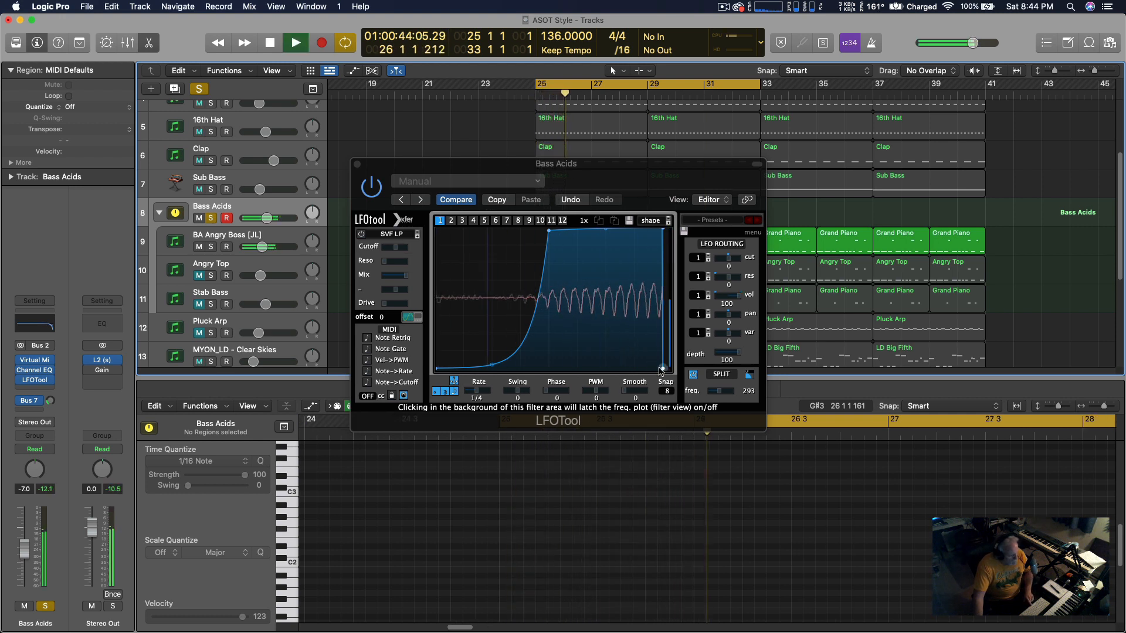
pyautogui.press('space')
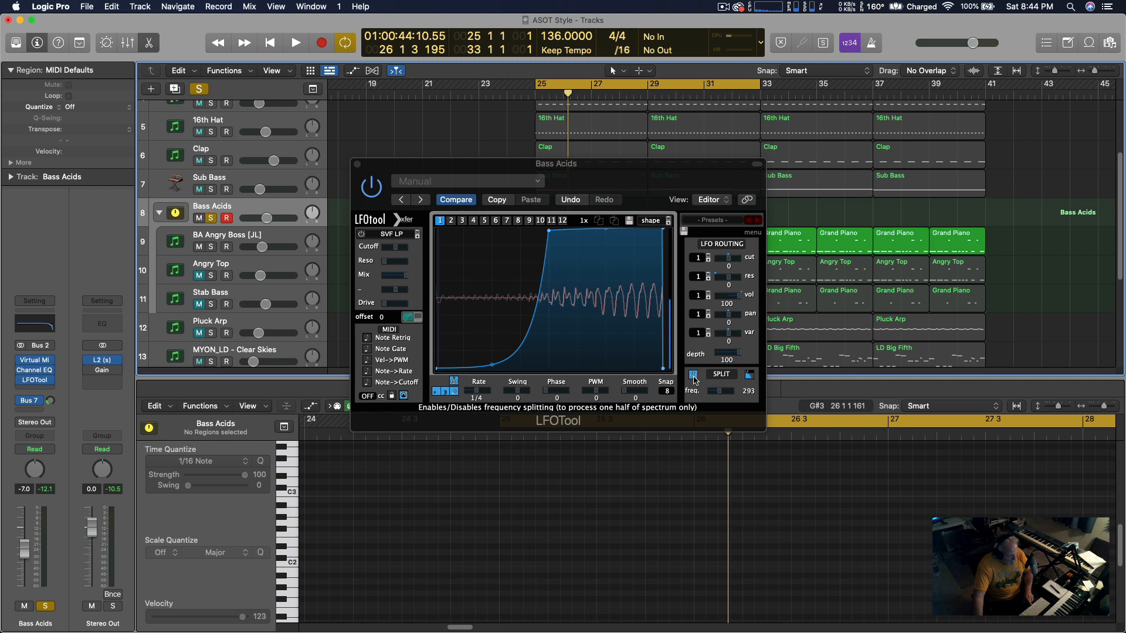
# Compare the soloed Bass Acids sound with LFOTool's frequency splitting switched off and switched back on.
pyautogui.click(694, 380)
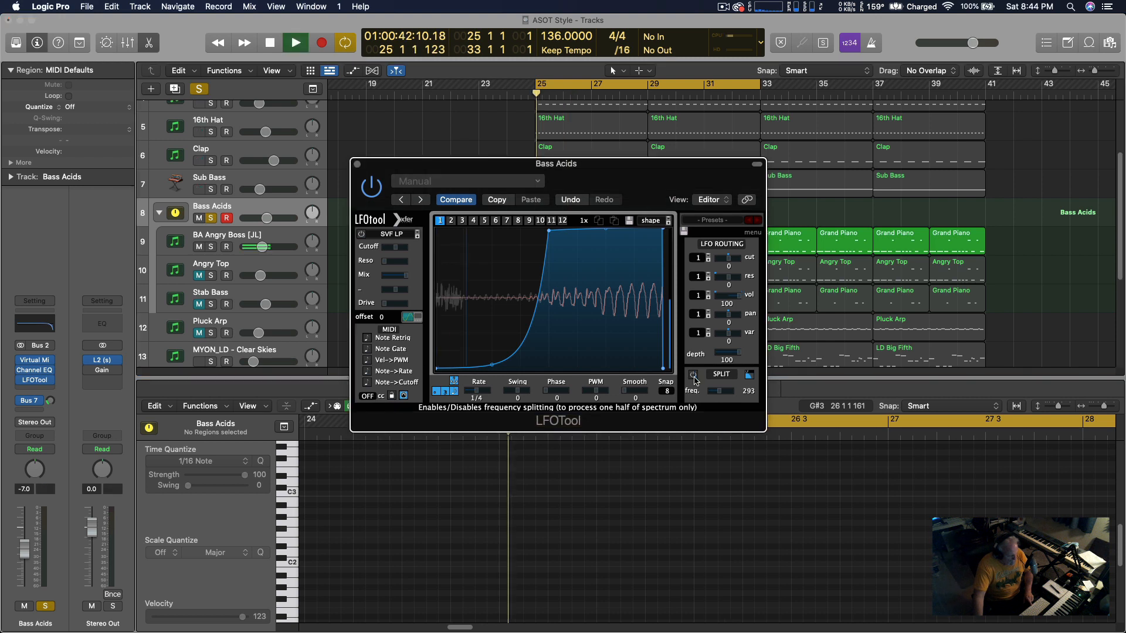
pyautogui.press('space')
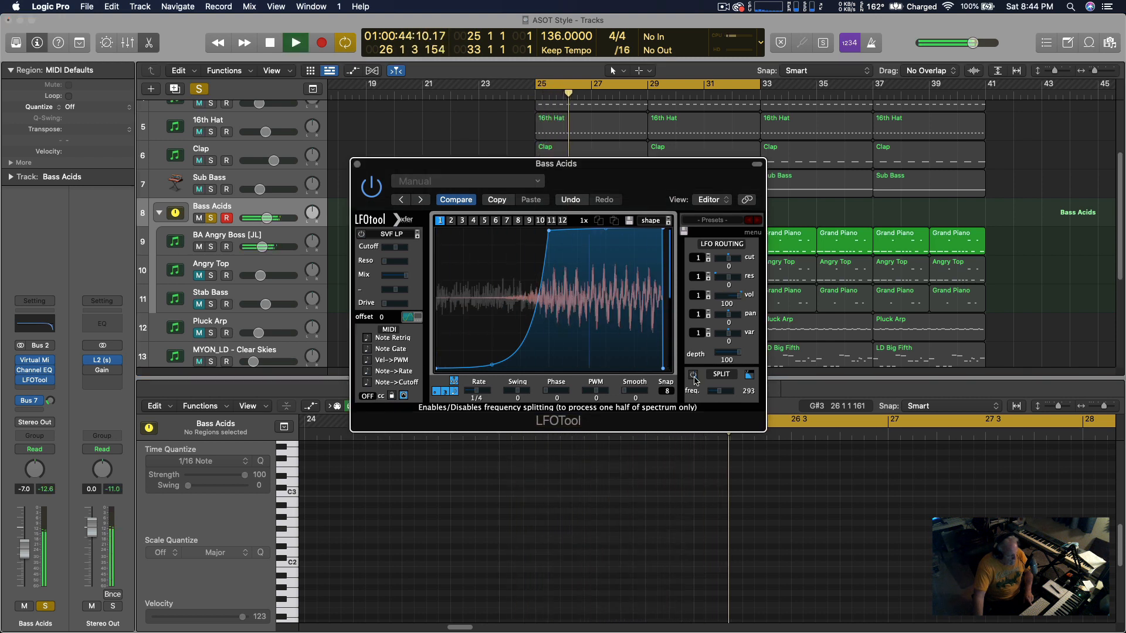
pyautogui.press('space')
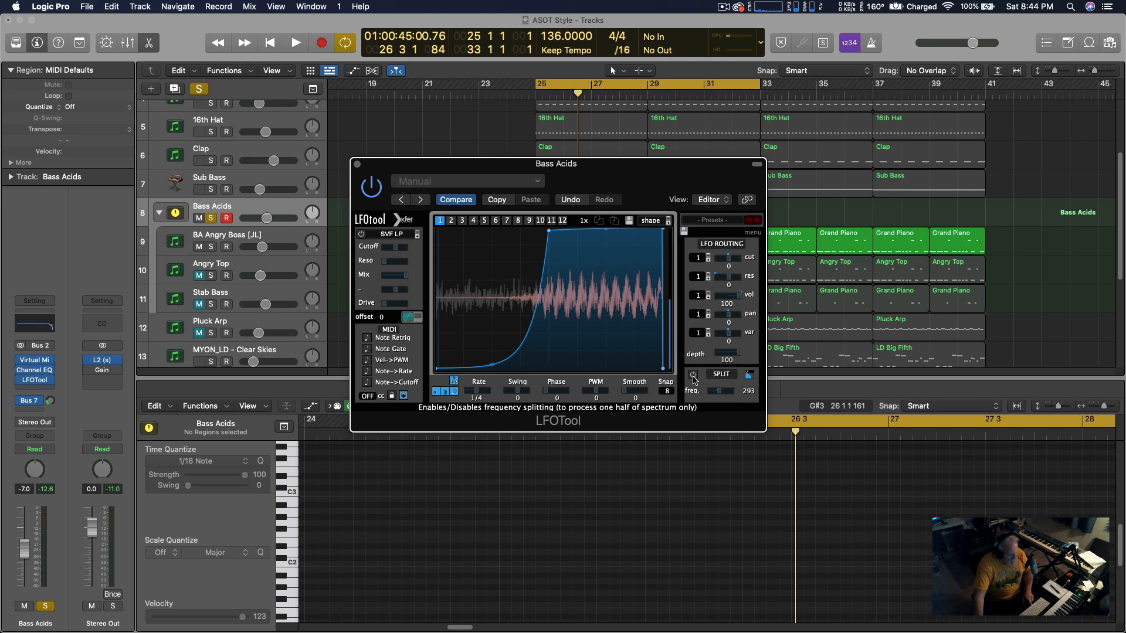
pyautogui.press('space')
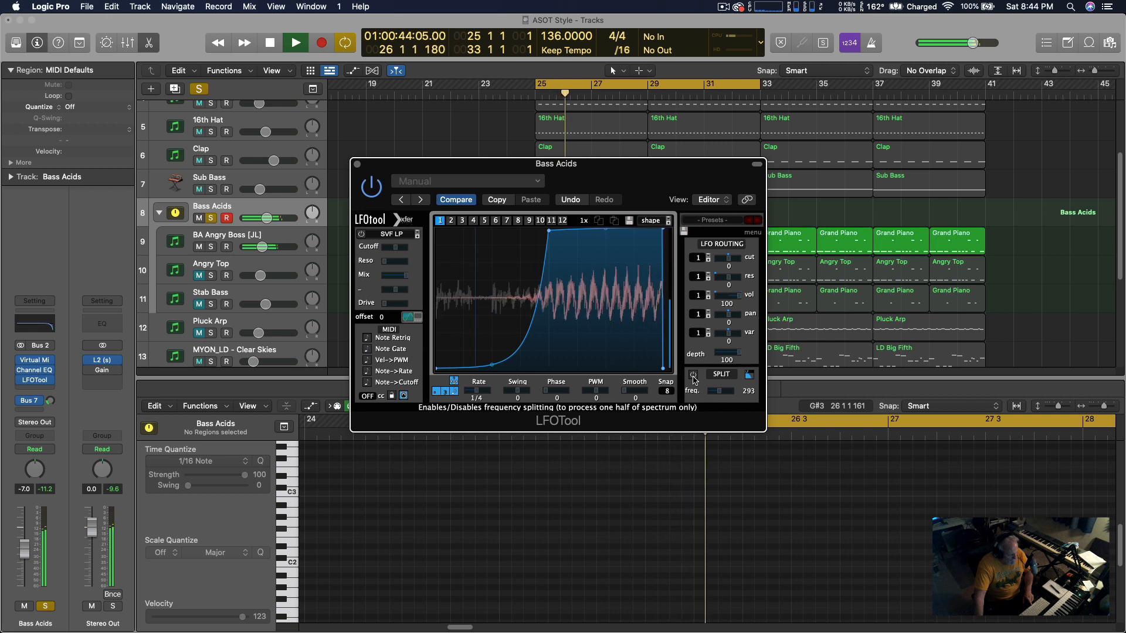
pyautogui.click(694, 377)
pyautogui.press('space')
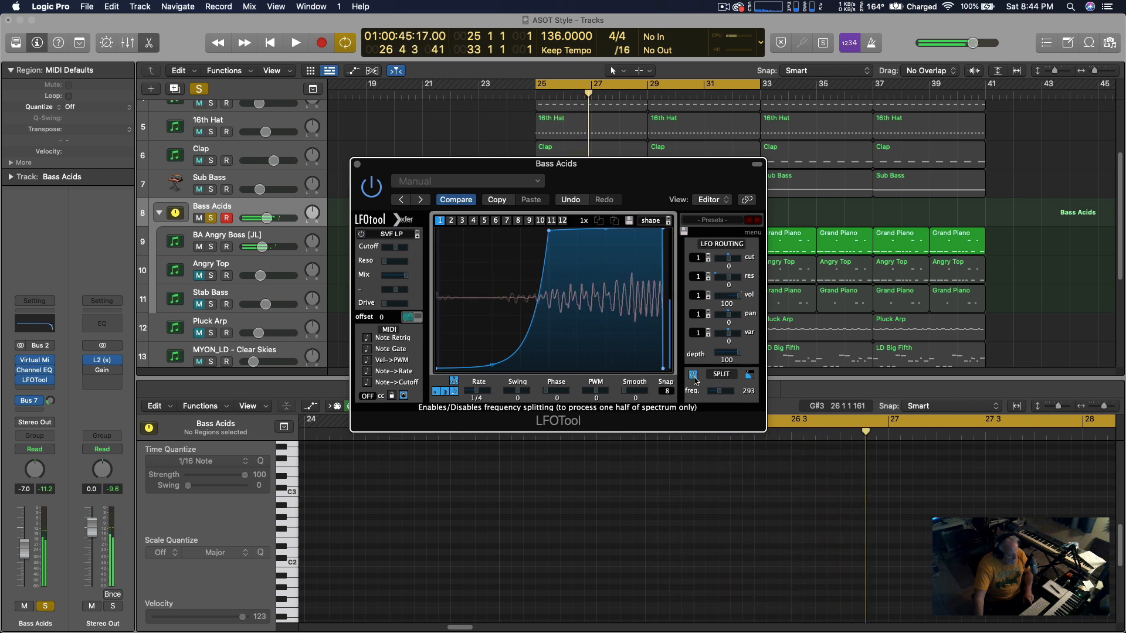
pyautogui.press('space')
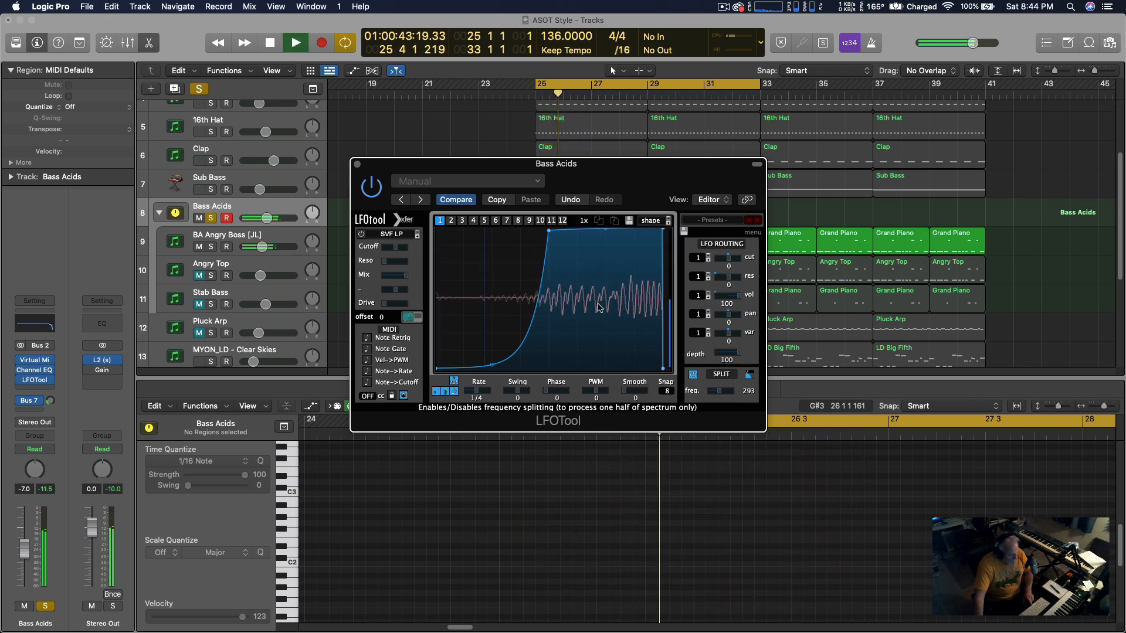
# Shift the LFOTool curve's upper node slightly later, then unsolo Bass Acids to hear the mix and close the plug-in window.
pyautogui.moveTo(557, 230); pyautogui.dragTo(561, 229)
pyautogui.press('space')
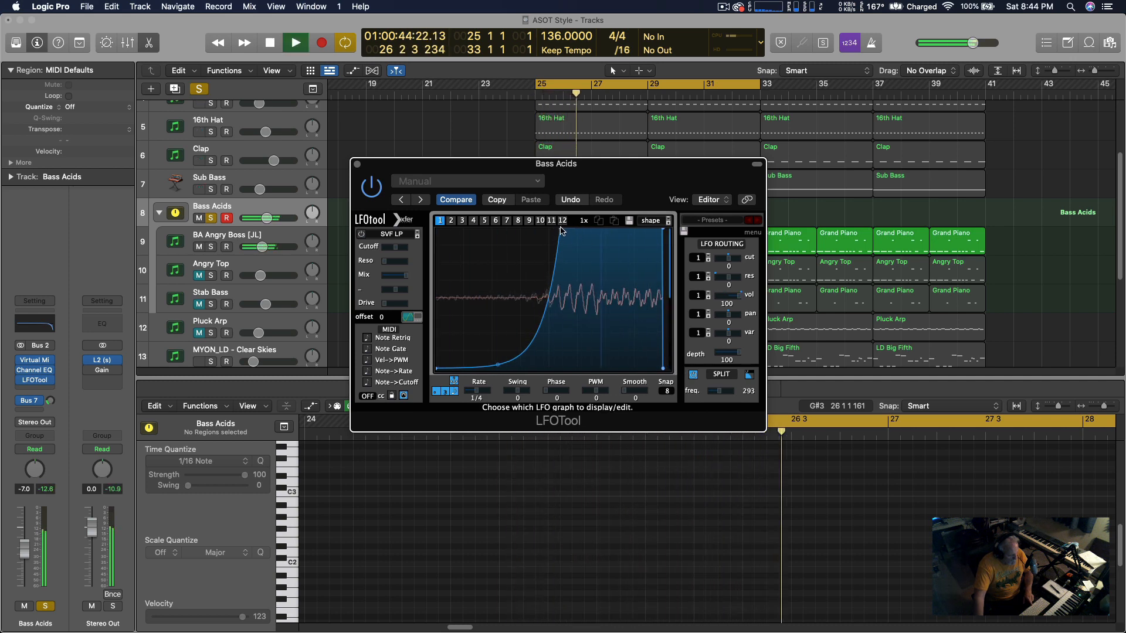
pyautogui.click(211, 218)
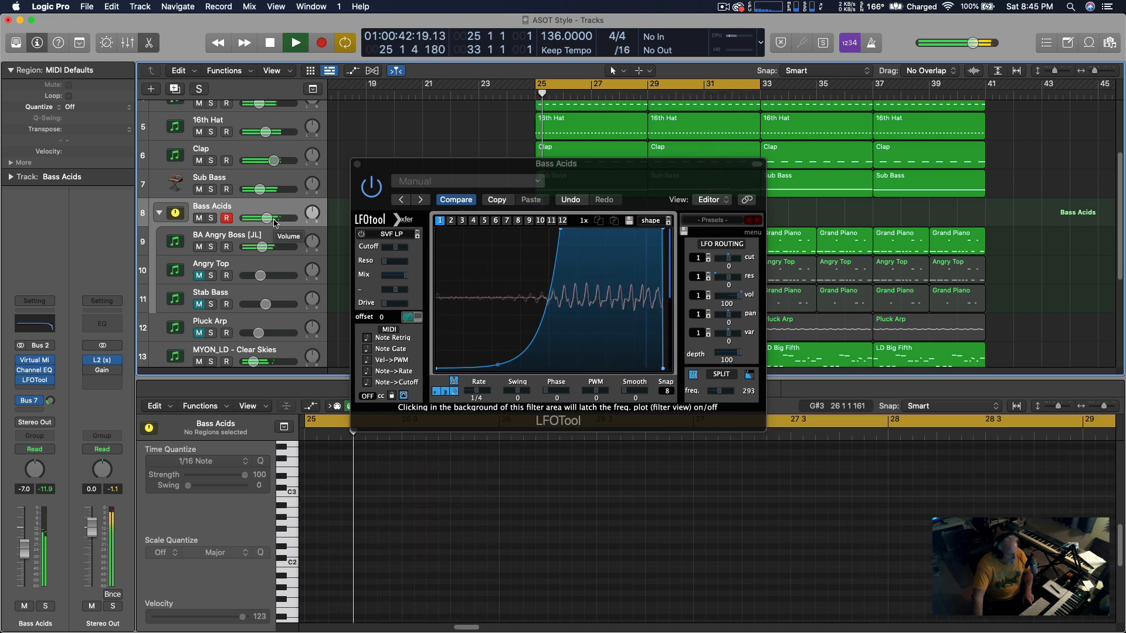
pyautogui.click(357, 165)
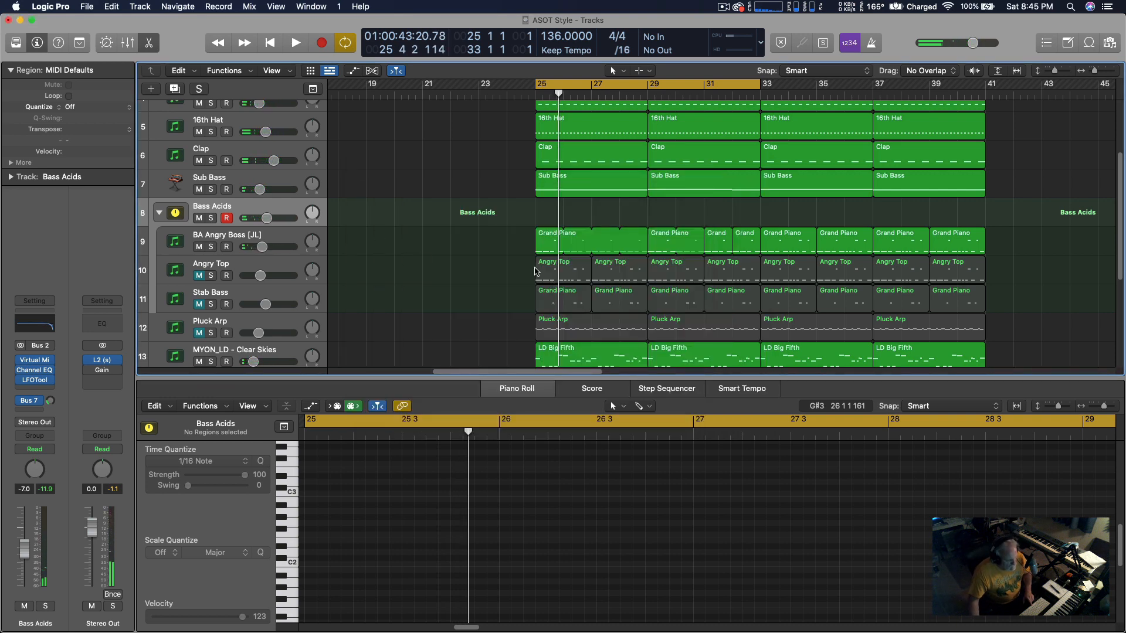
# Delete the Angry Top and Stab Bass regions between bars 25 and 33.
pyautogui.moveTo(527, 273); pyautogui.dragTo(737, 280)
pyautogui.press('Delete')
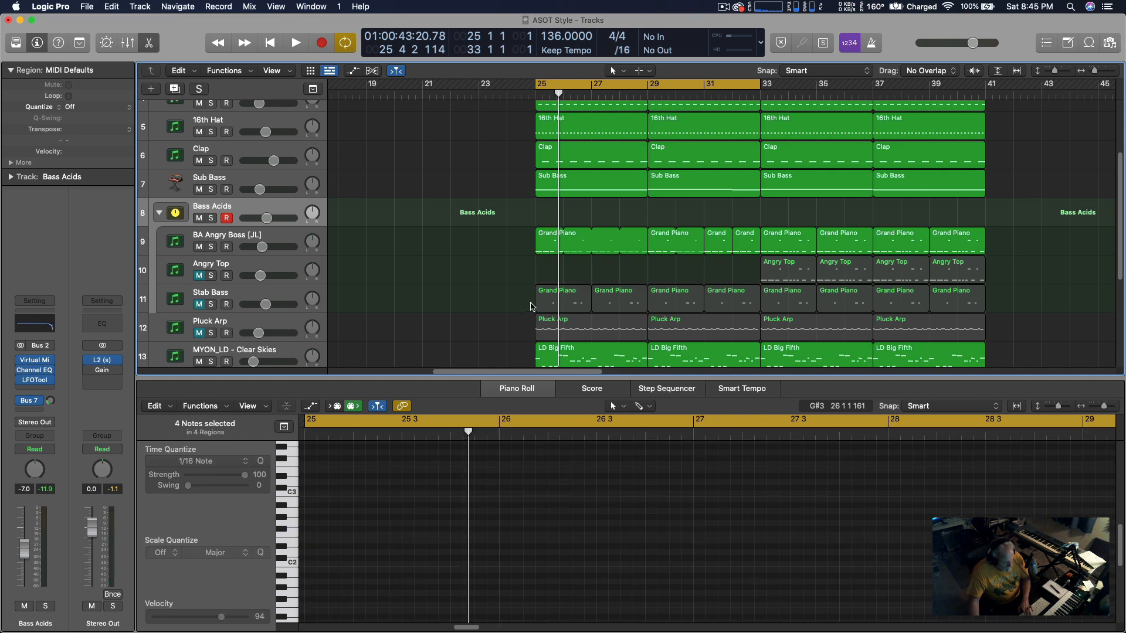
pyautogui.moveTo(531, 306); pyautogui.dragTo(723, 306)
pyautogui.press('Delete')
# Copy the BA Angry Boss regions from bars 25 to 33 onto the Angry Top and Stab Bass tracks and unmute both tracks.
pyautogui.moveTo(521, 245); pyautogui.dragTo(748, 248)
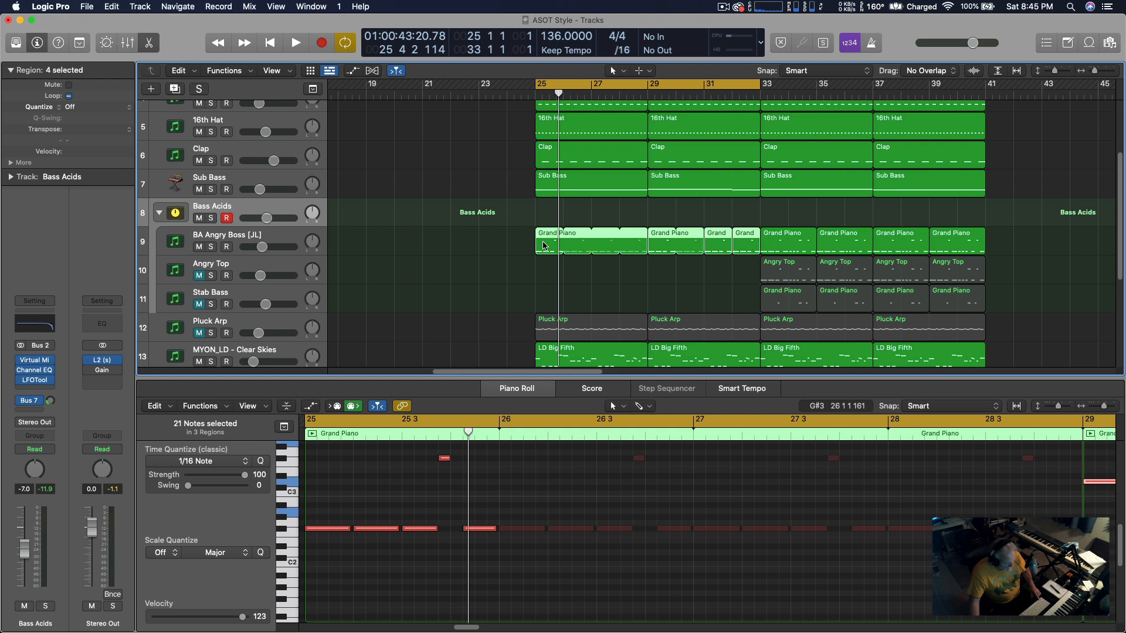
pyautogui.moveTo(543, 245); pyautogui.dragTo(546, 292)
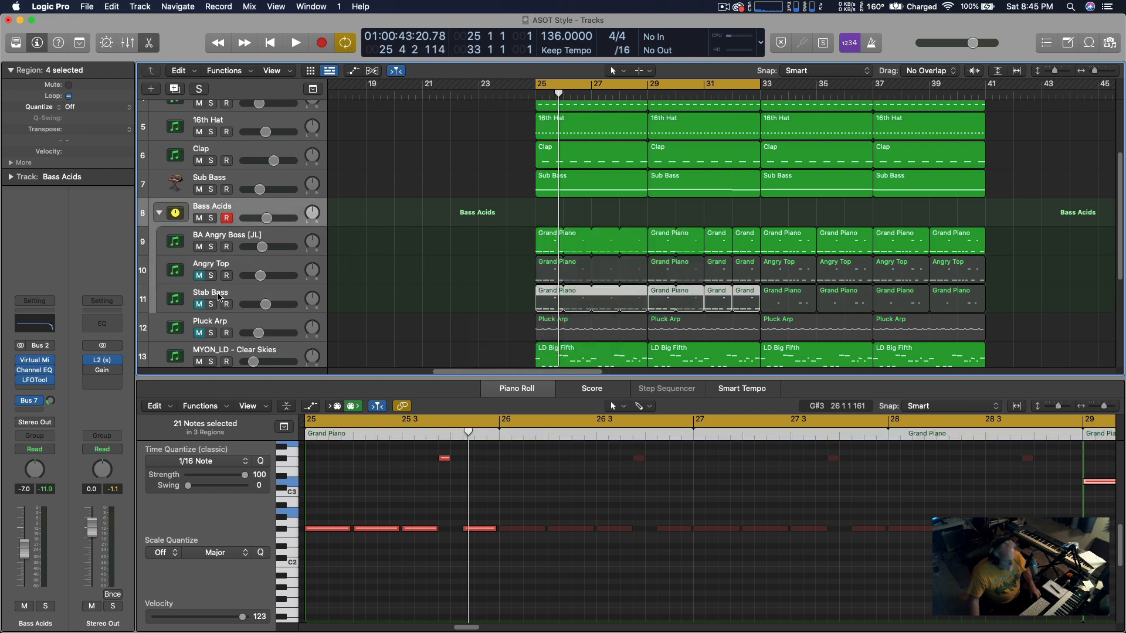
pyautogui.click(198, 277)
pyautogui.click(200, 305)
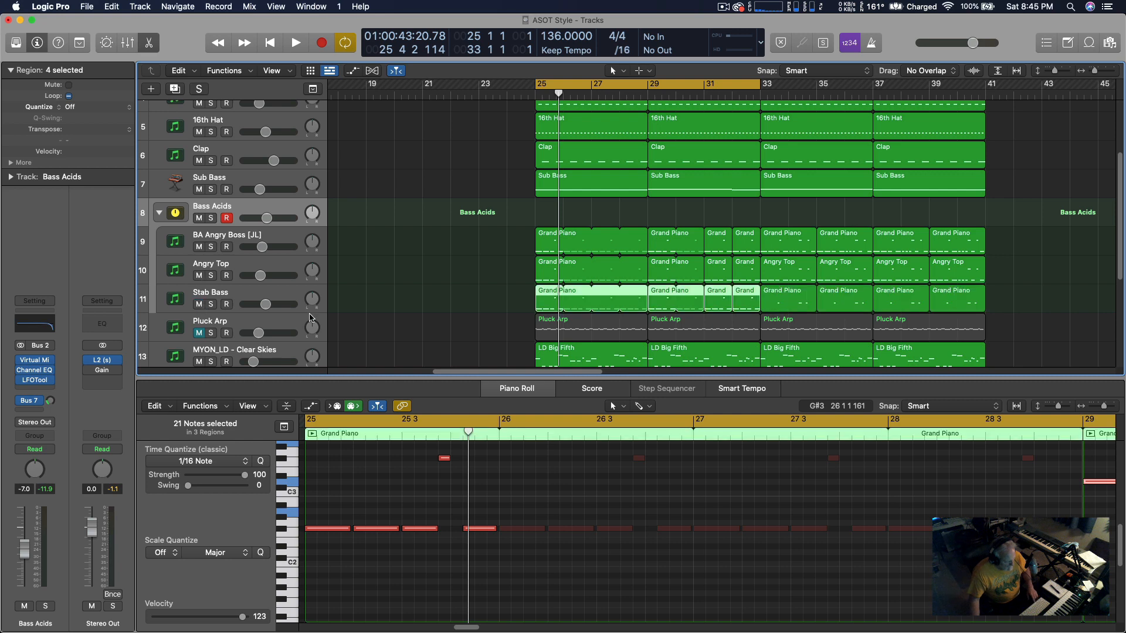
# Play the layered basses, listening to Angry Top soloed and in the full mix.
pyautogui.press('space')
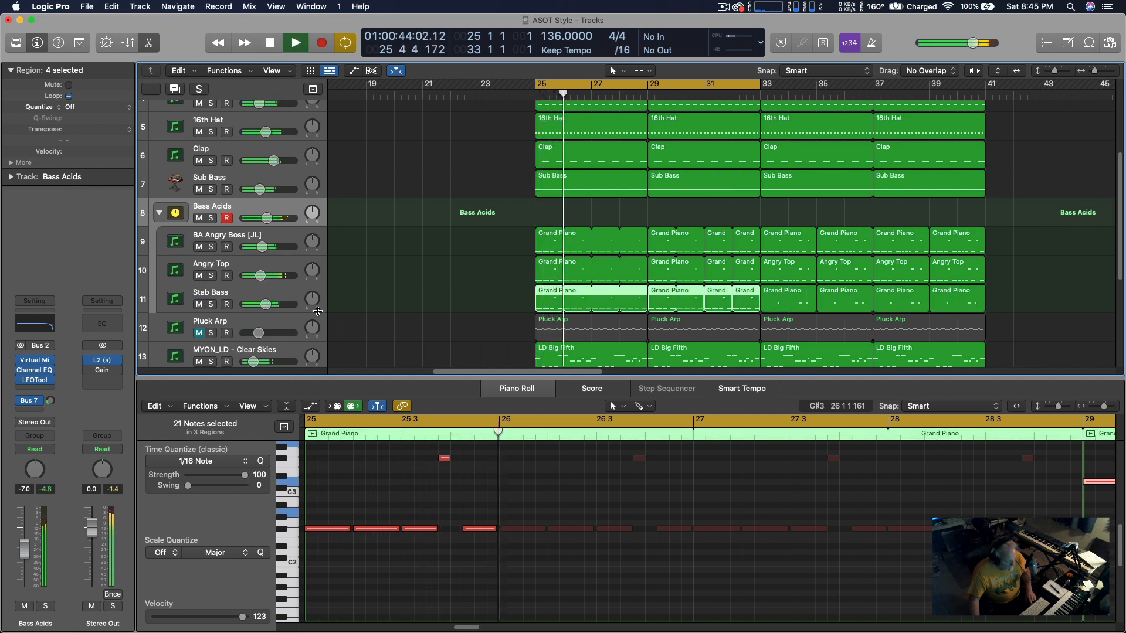
pyautogui.click(211, 305)
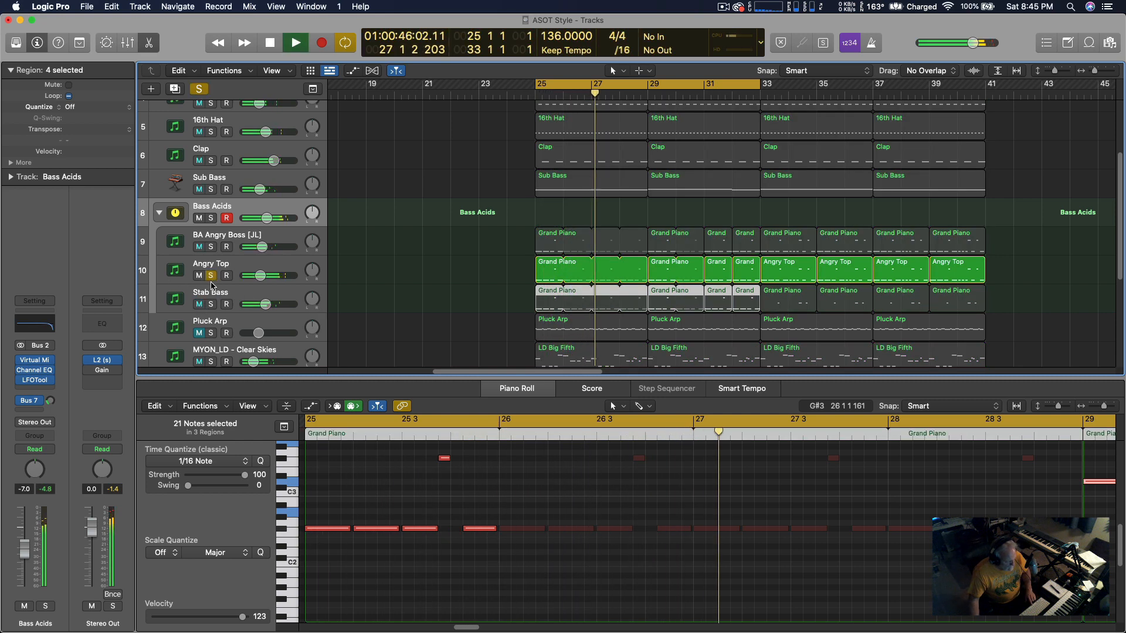
pyautogui.click(211, 304)
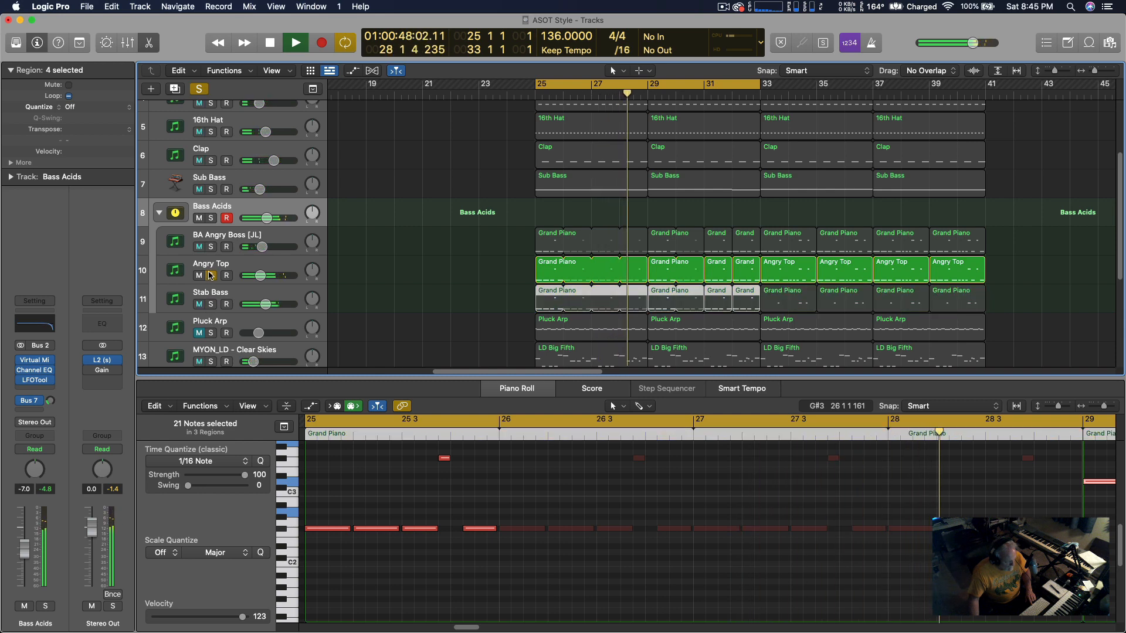
pyautogui.click(211, 275)
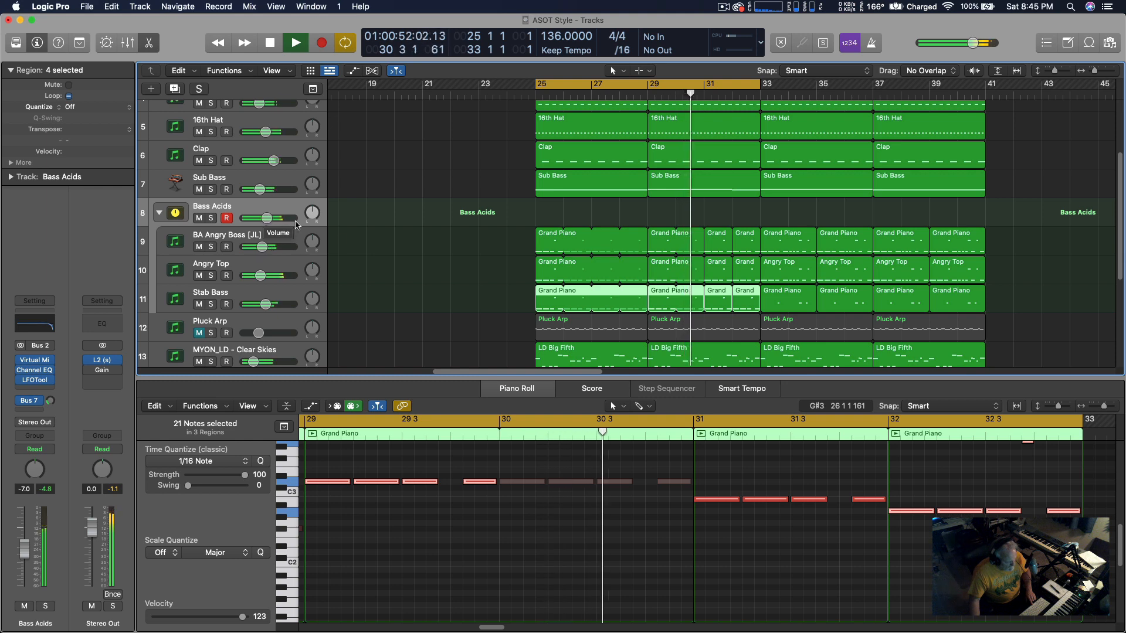
# Solo Angry Top, set its Channel EQ high shelf to 2680 Hz at +1.3 dB, and replay the section.
pyautogui.click(211, 275)
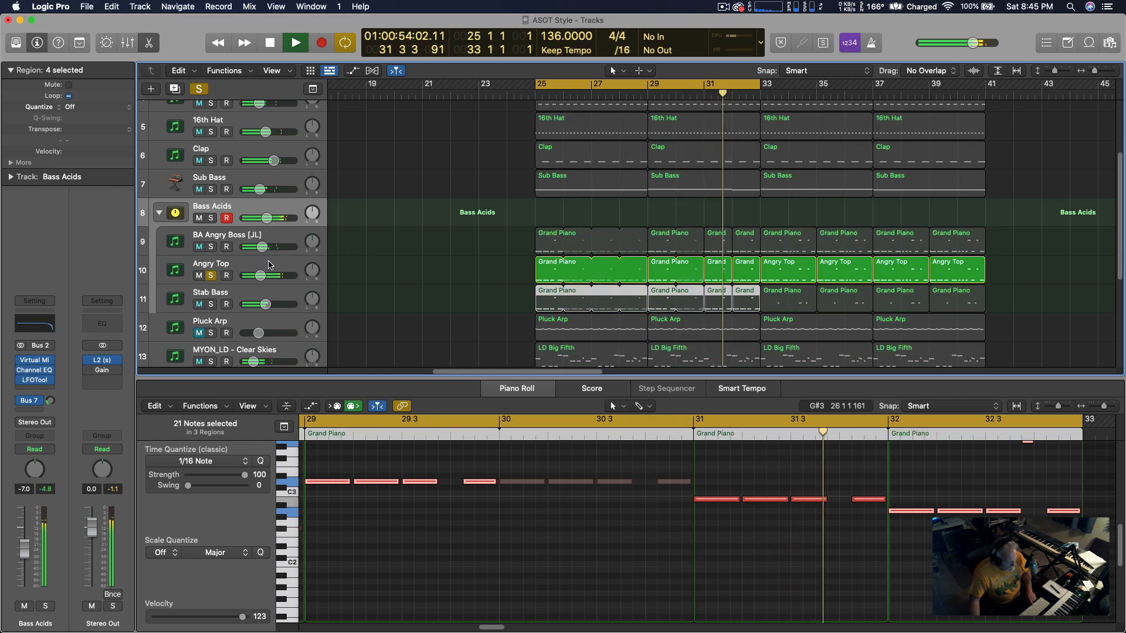
pyautogui.click(267, 265)
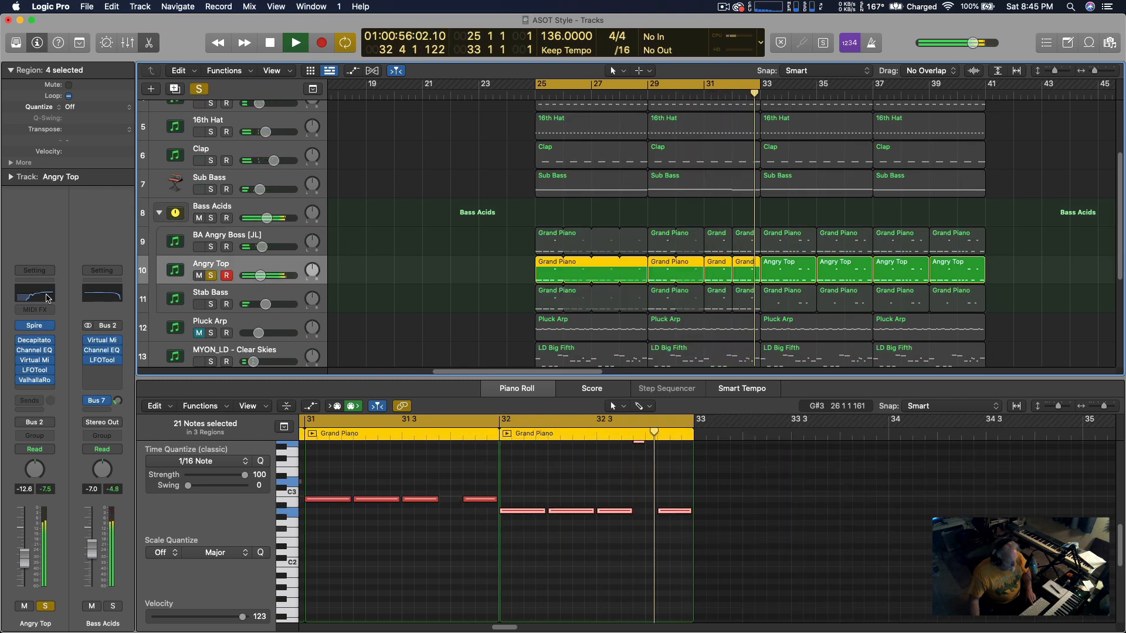
pyautogui.click(34, 293)
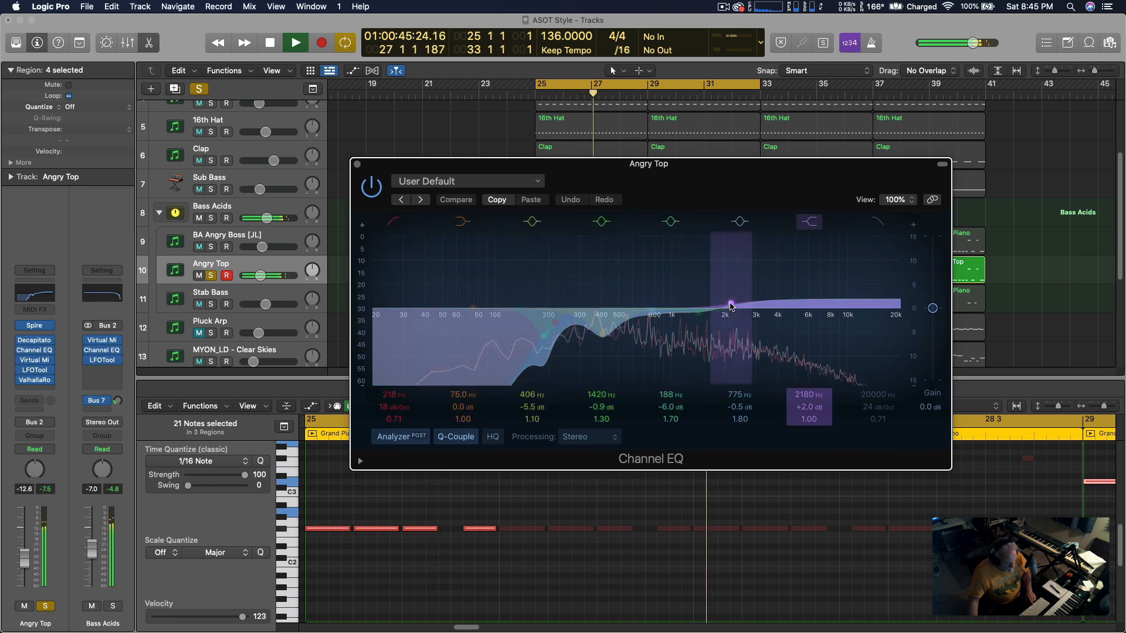
pyautogui.moveTo(732, 300); pyautogui.dragTo(746, 309)
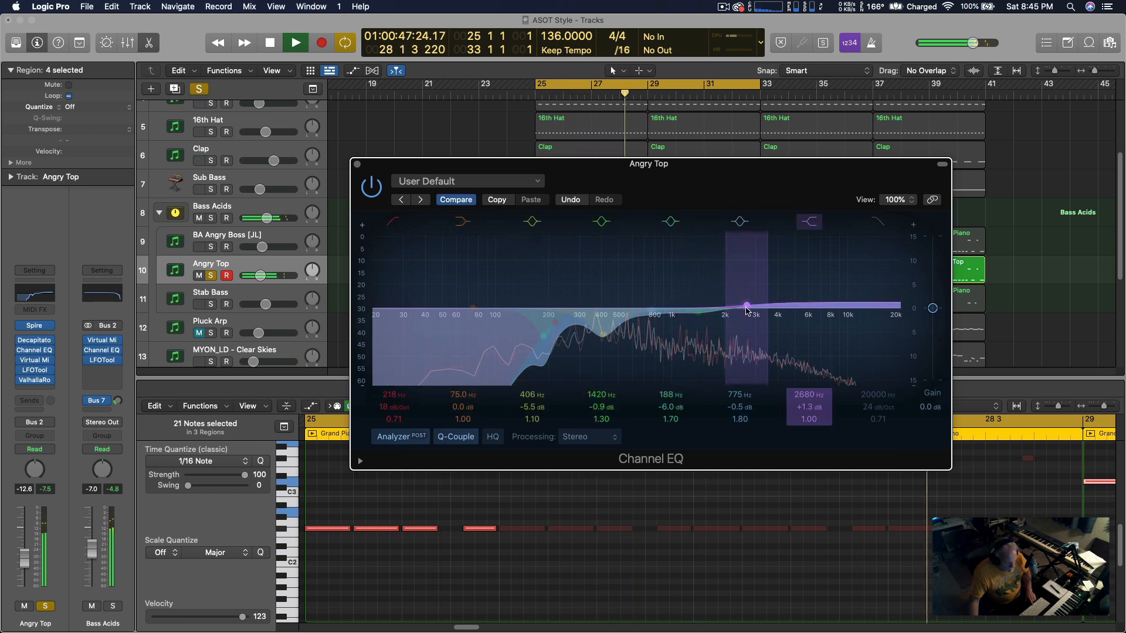
pyautogui.click(357, 164)
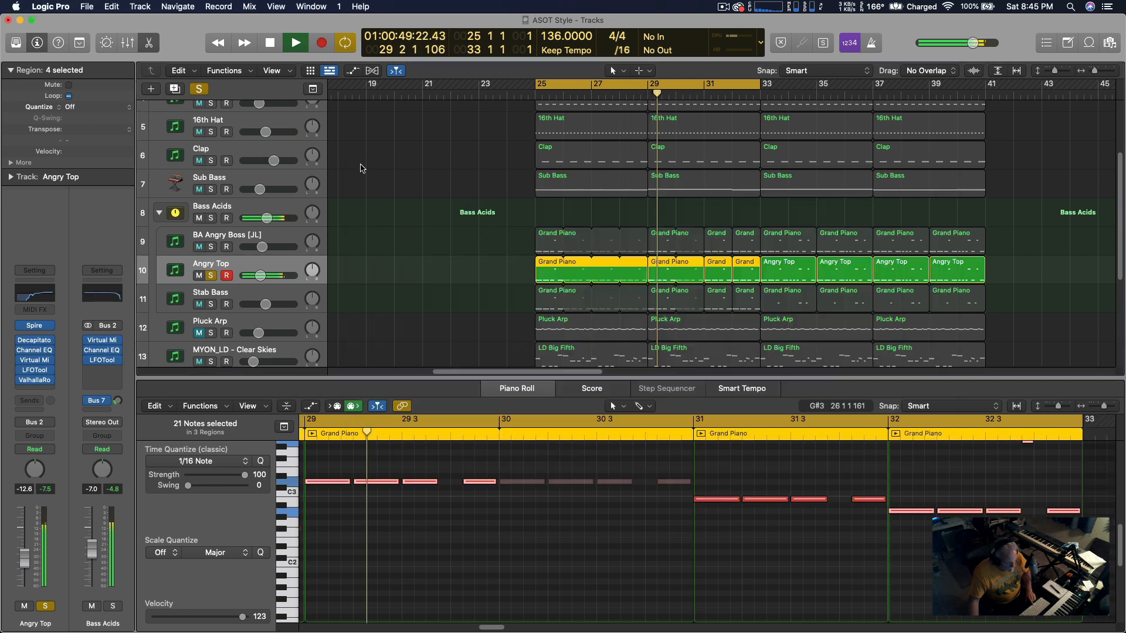
pyautogui.press('space')
pyautogui.hotkey('shift', 'space')
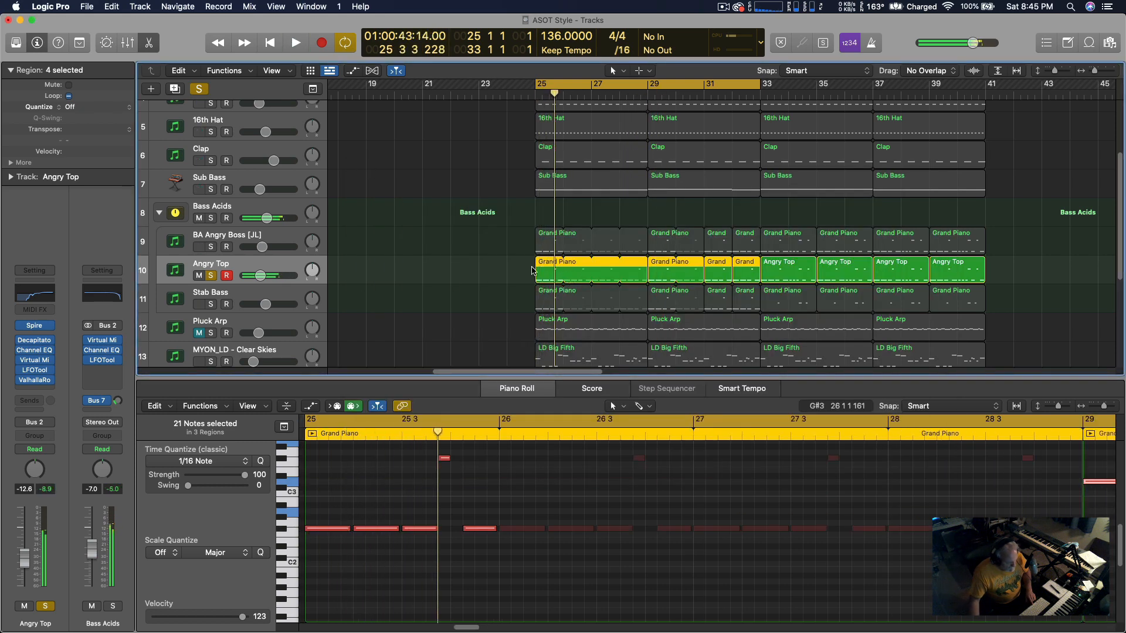
# Replay the opening bar of the soloed Angry Top track several times to judge its low note lengths.
pyautogui.press('space')
pyautogui.press('space')
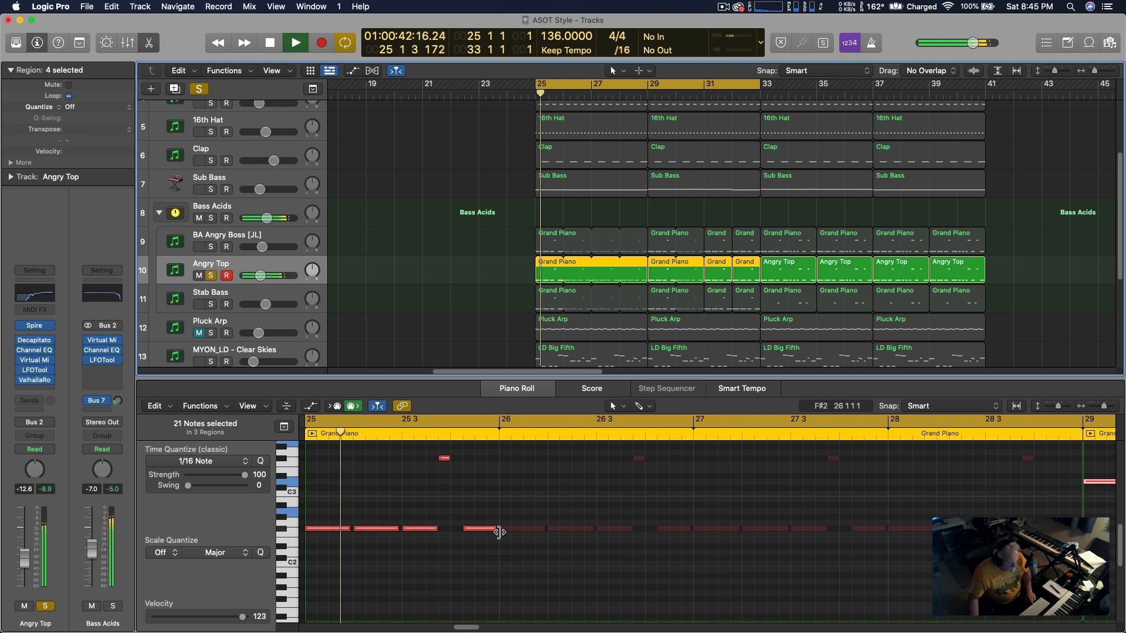
pyautogui.press('space')
pyautogui.hotkey('shift', 'space')
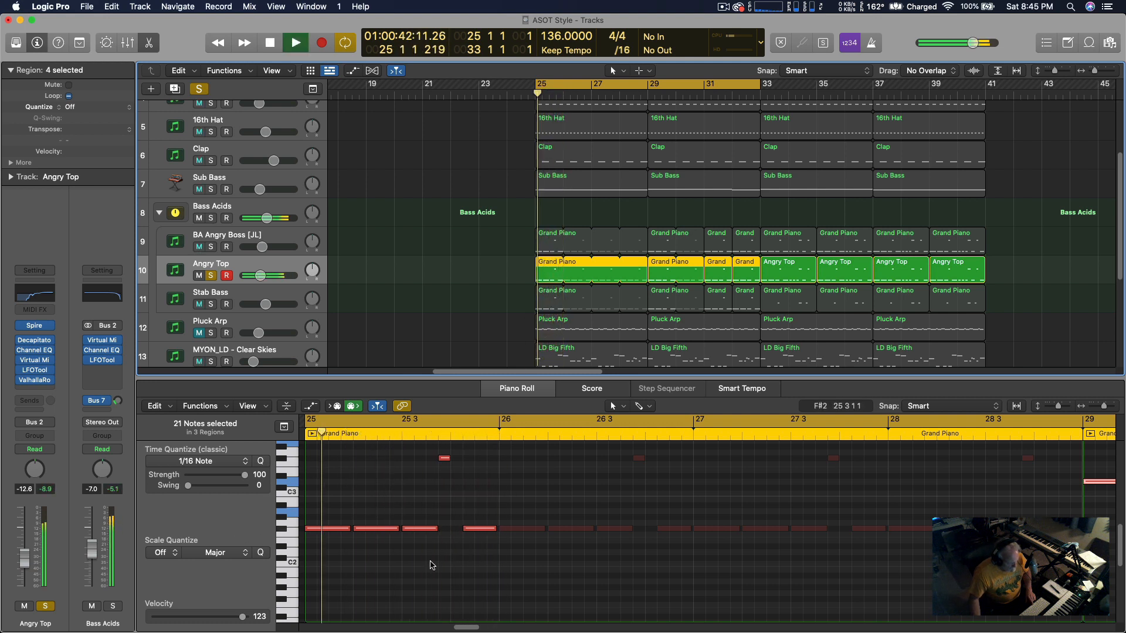
pyautogui.press('space')
pyautogui.hotkey('shift', 'space')
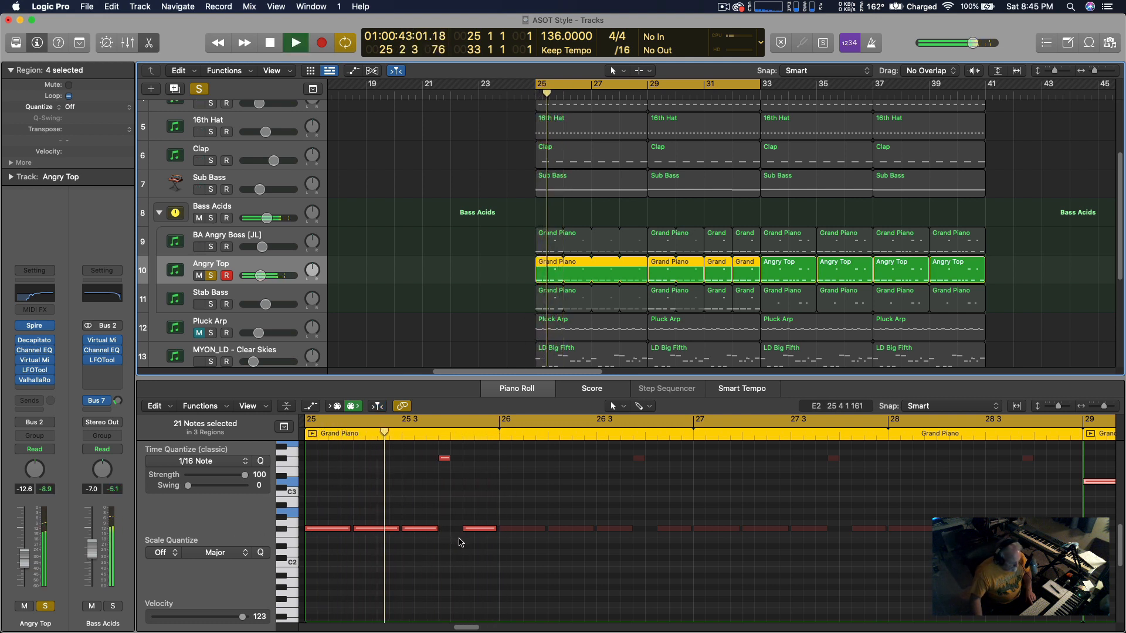
# Shorten the third low note of bar 25 slightly in the first Angry Top region and play it soloed.
pyautogui.press('space')
pyautogui.moveTo(434, 526); pyautogui.dragTo(434, 526)
pyautogui.hotkey('shift', 'space')
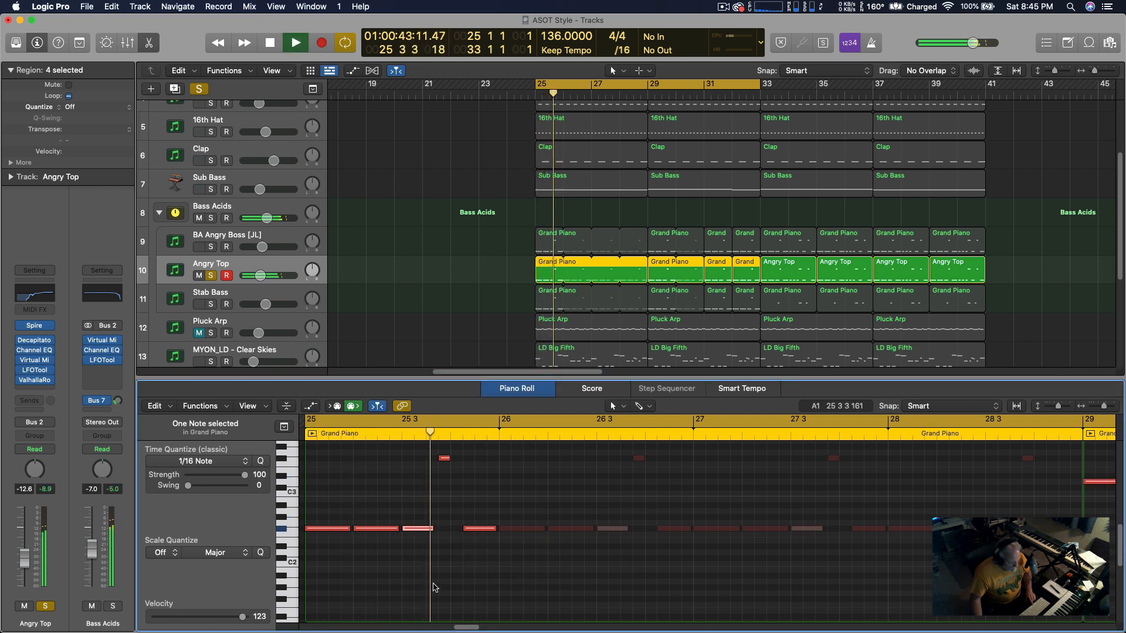
pyautogui.press('space')
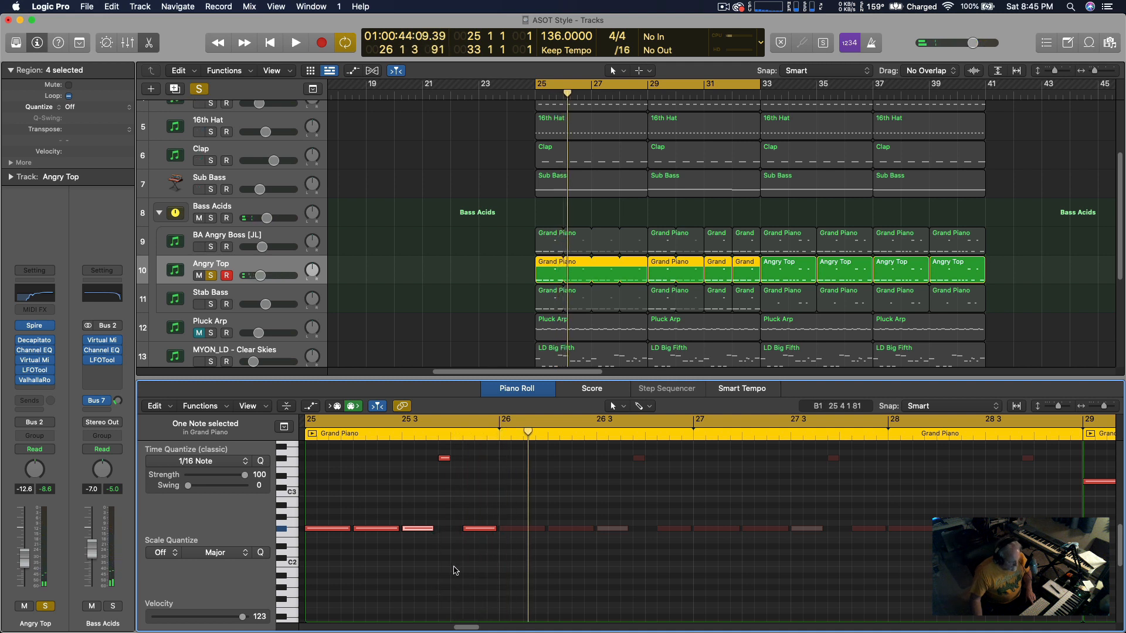
pyautogui.hotkey('shift', 'space')
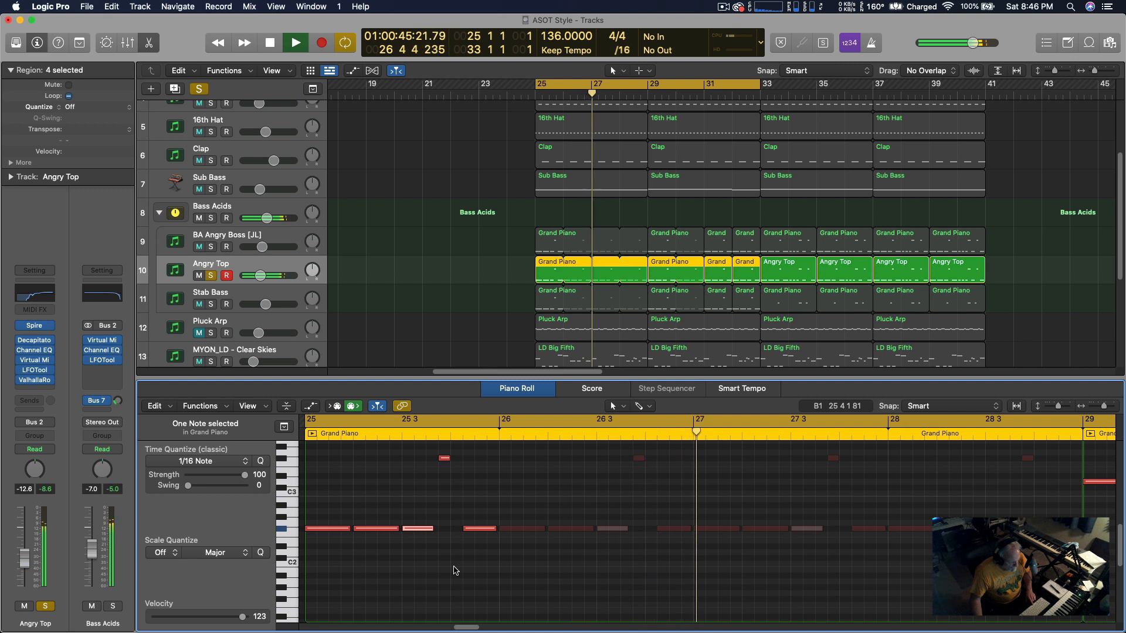
pyautogui.press('space')
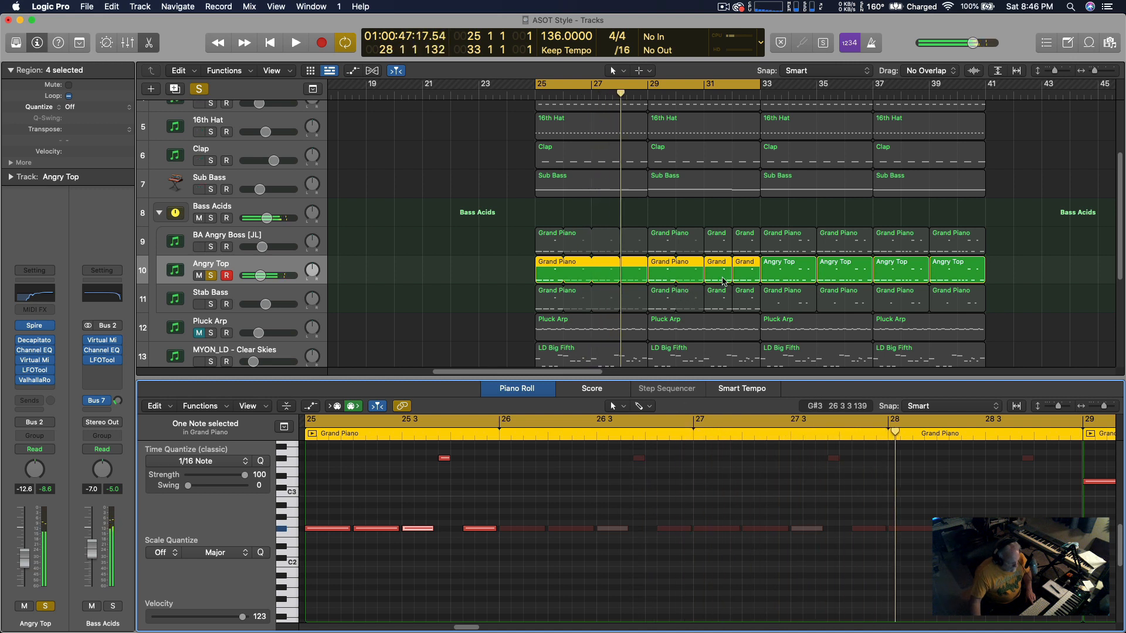
# Compare the third low note of bar 25 on Angry Top at its longer and shortened lengths during playback.
pyautogui.click(722, 277)
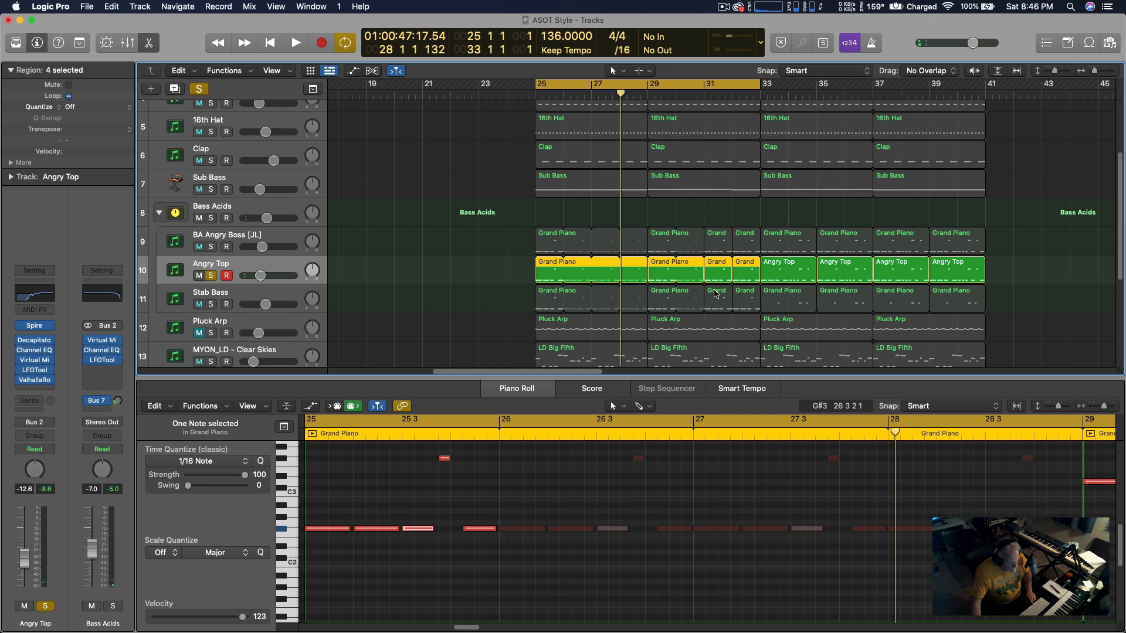
pyautogui.hotkey('shift', 'space')
pyautogui.press('space')
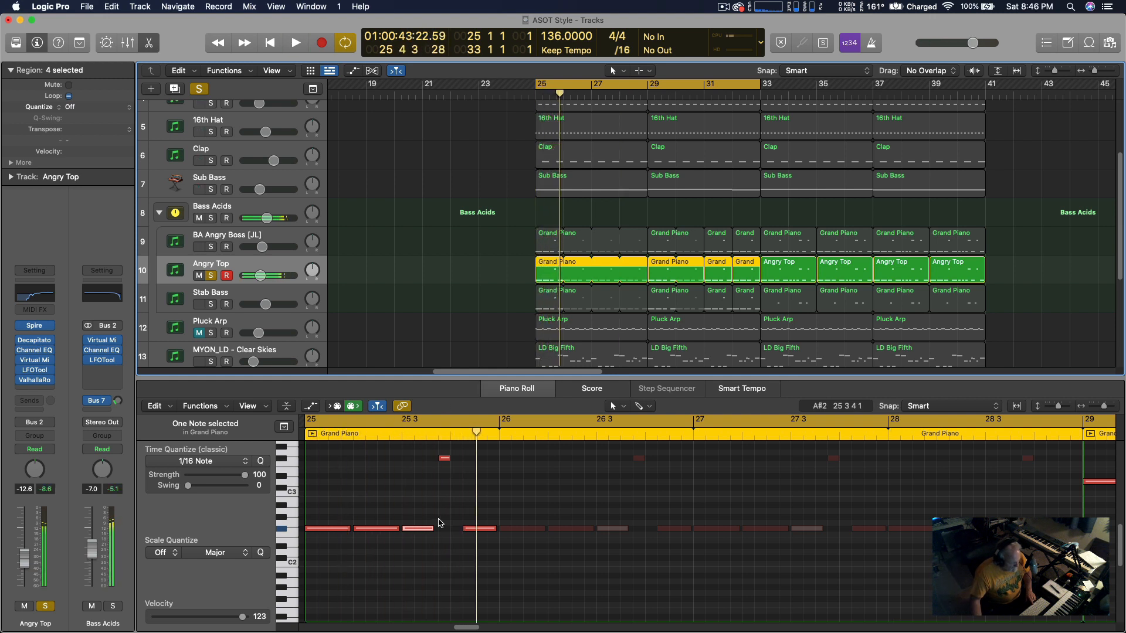
pyautogui.moveTo(431, 526); pyautogui.dragTo(435, 528)
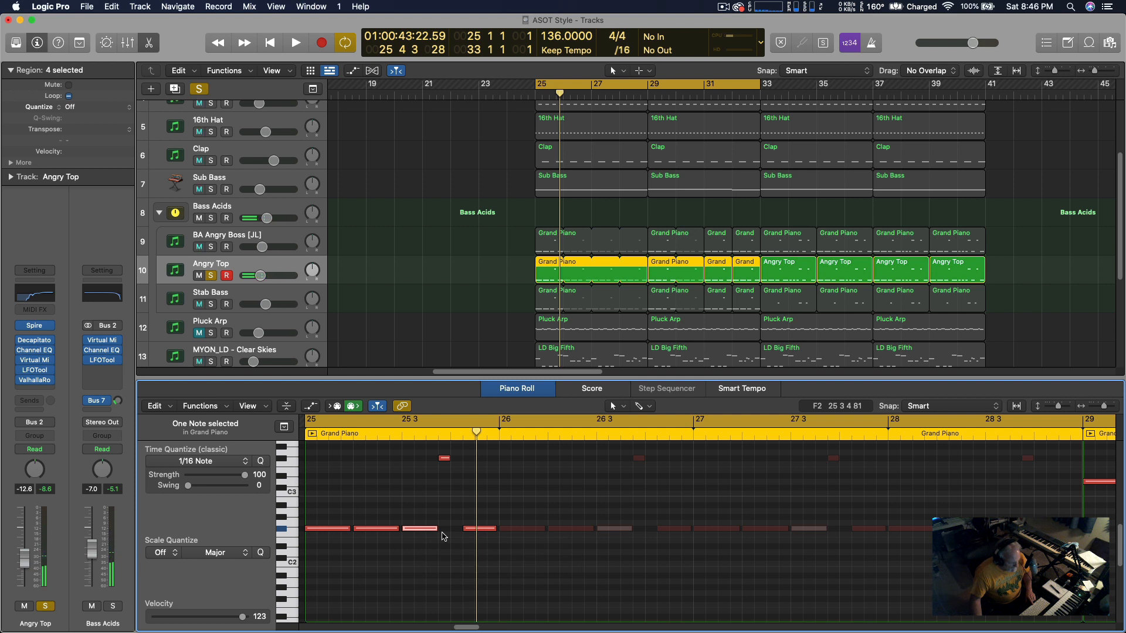
pyautogui.hotkey('shift', 'space')
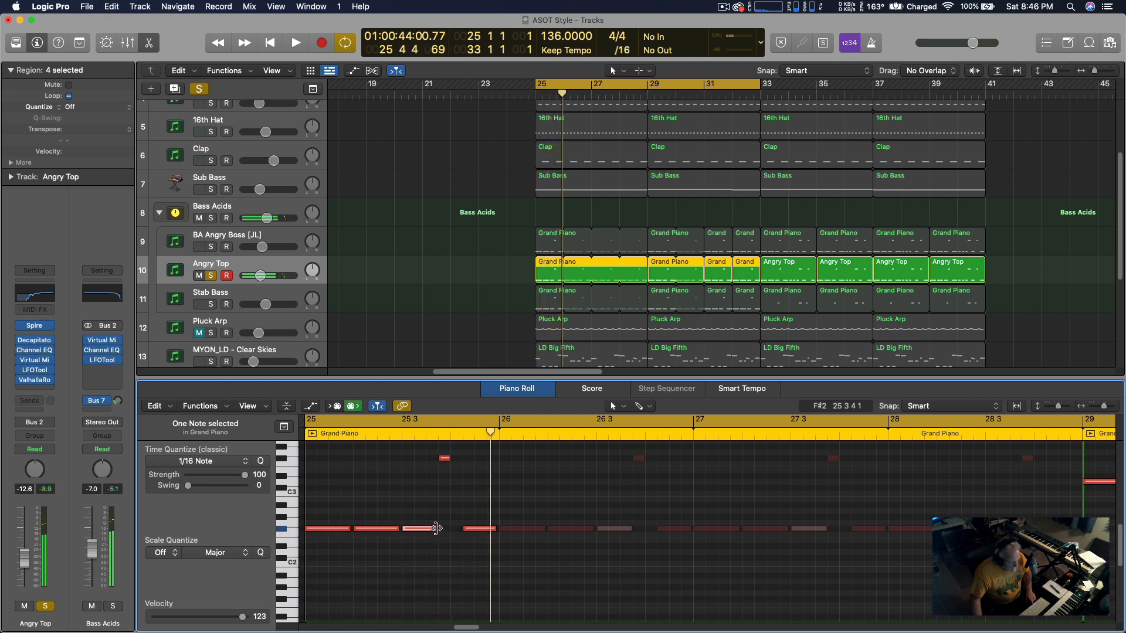
pyautogui.moveTo(437, 530); pyautogui.dragTo(433, 527)
pyautogui.press('space')
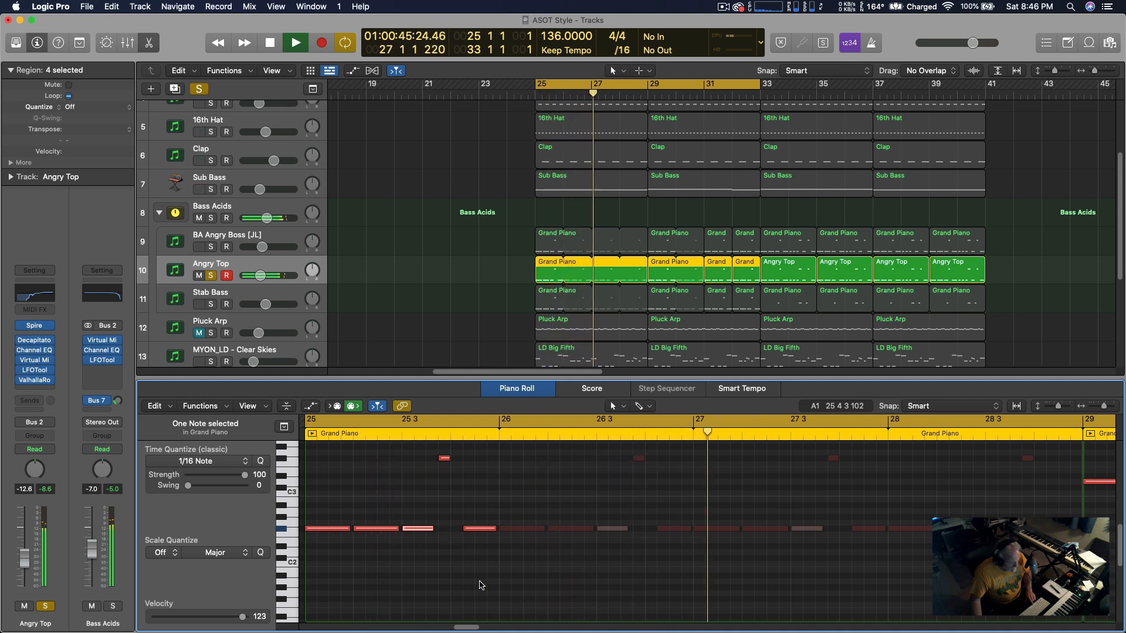
# Unsolo Angry Top, play the full mix, and slightly shorten the third low note of its bar 29 region.
pyautogui.click(210, 275)
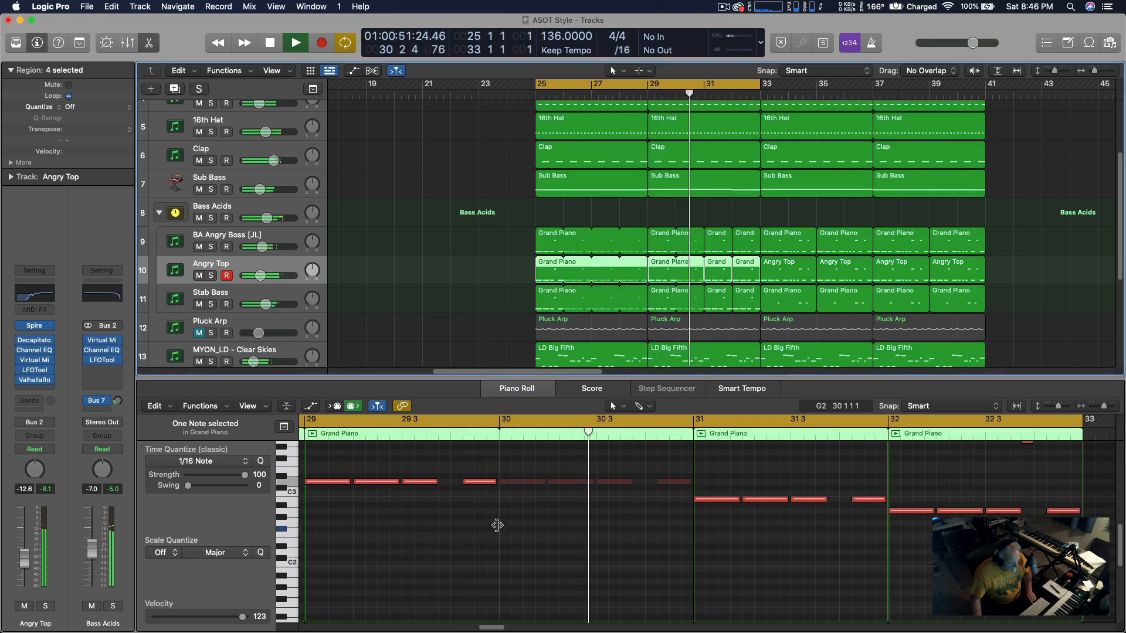
pyautogui.scroll(5, 495, 525)
pyautogui.press('space')
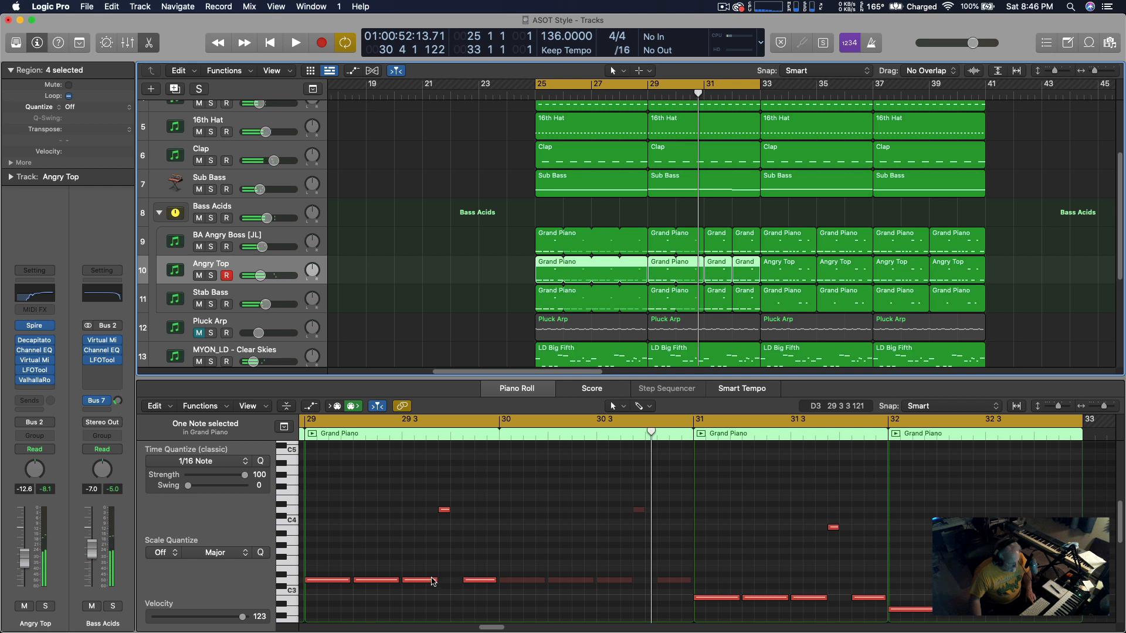
pyautogui.hscroll(-3, 478, 563)
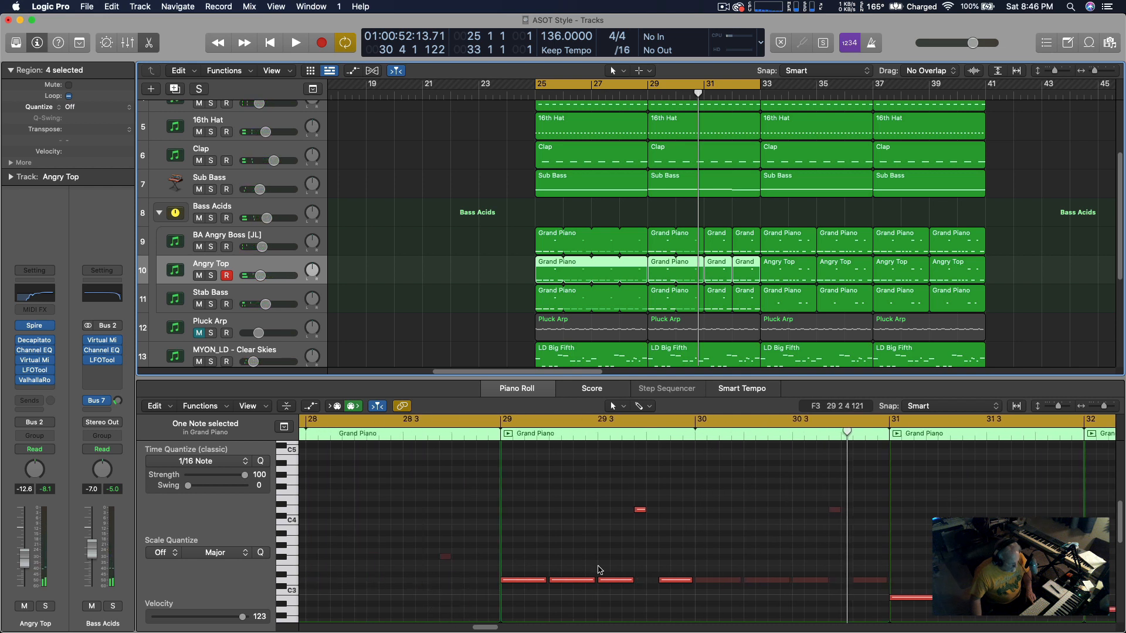
pyautogui.moveTo(630, 580); pyautogui.dragTo(618, 578)
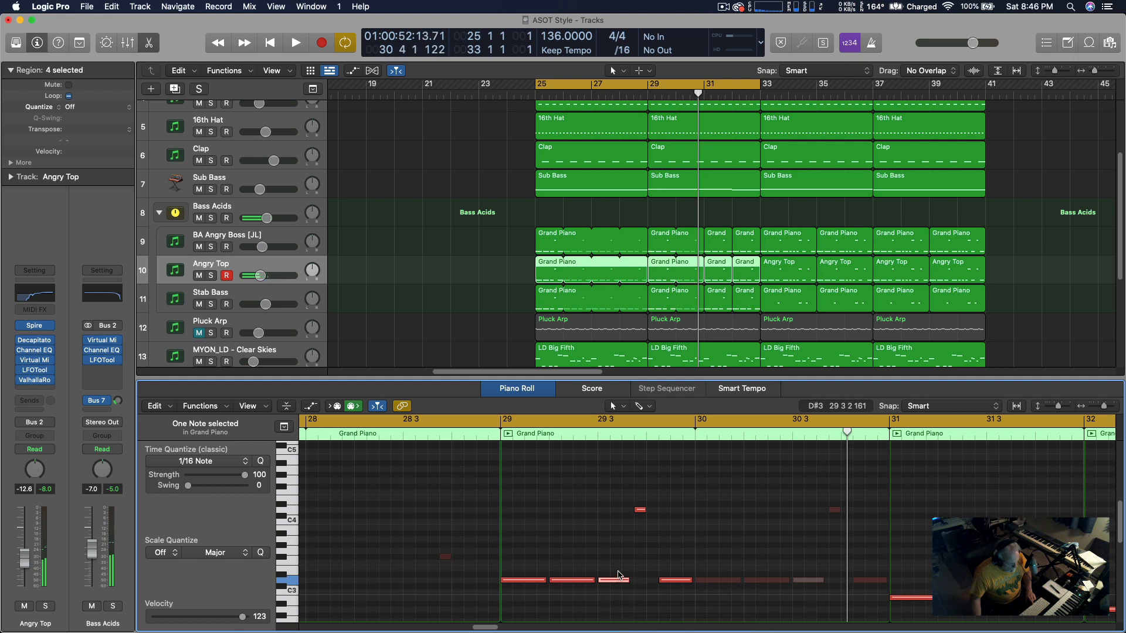
# Play the edited section with the Bass Acids stack soloed to hear the layered basses together.
pyautogui.press('space')
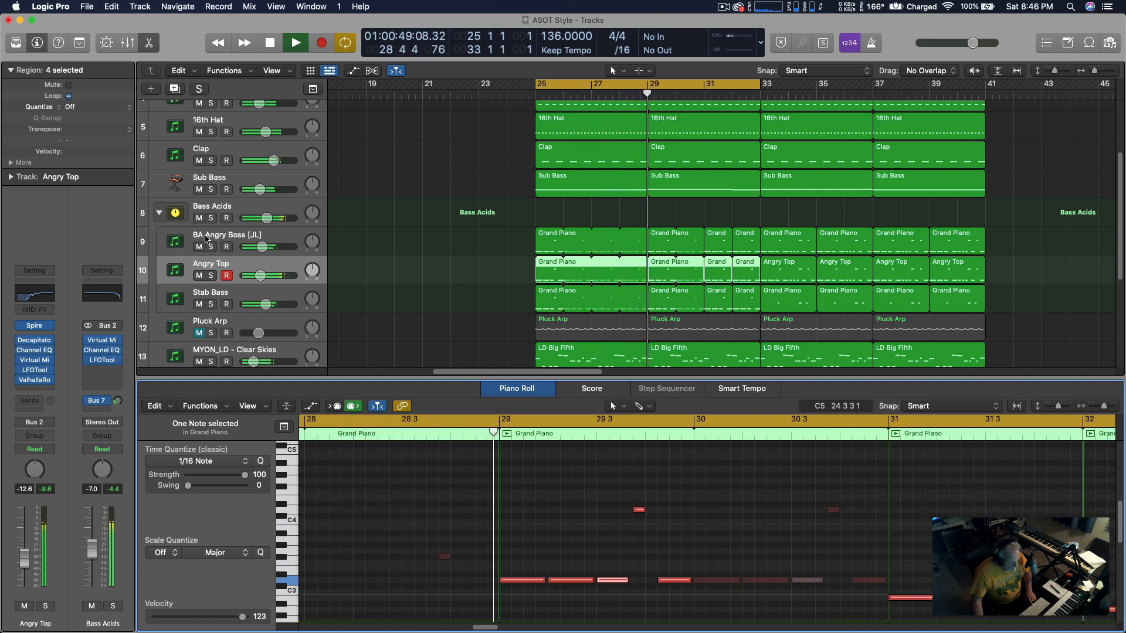
pyautogui.click(211, 218)
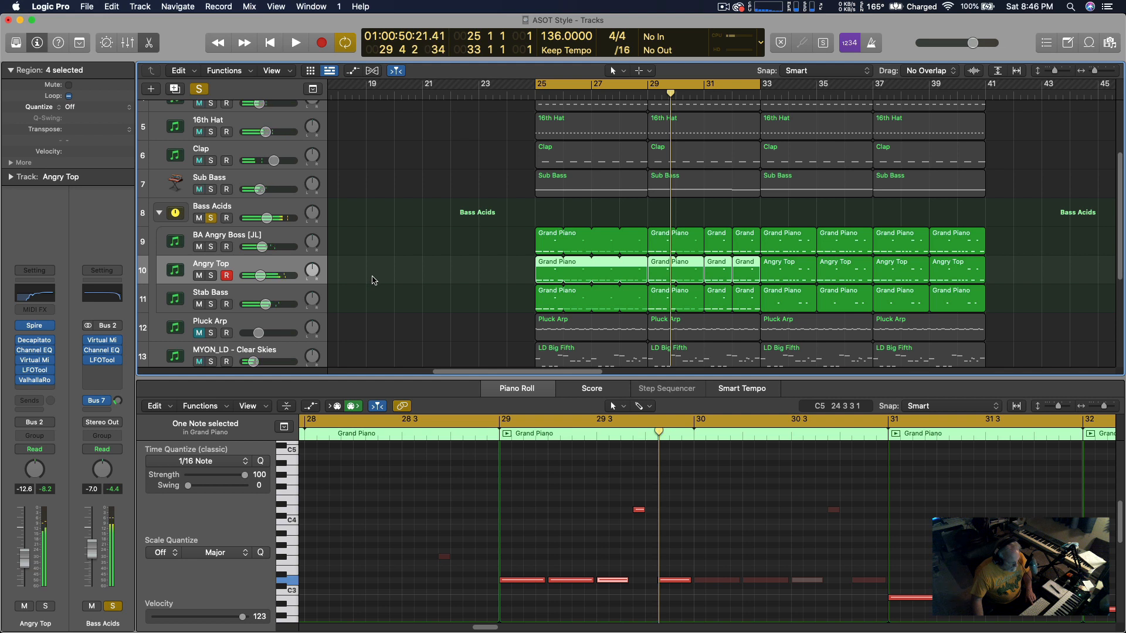
pyautogui.press('space')
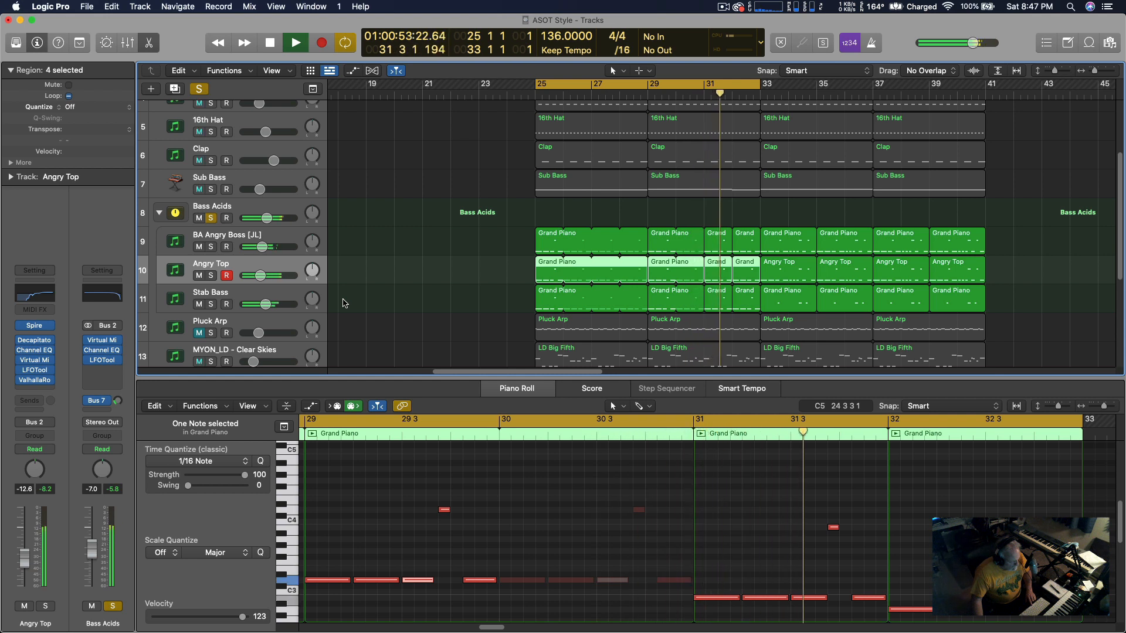
pyautogui.press('space')
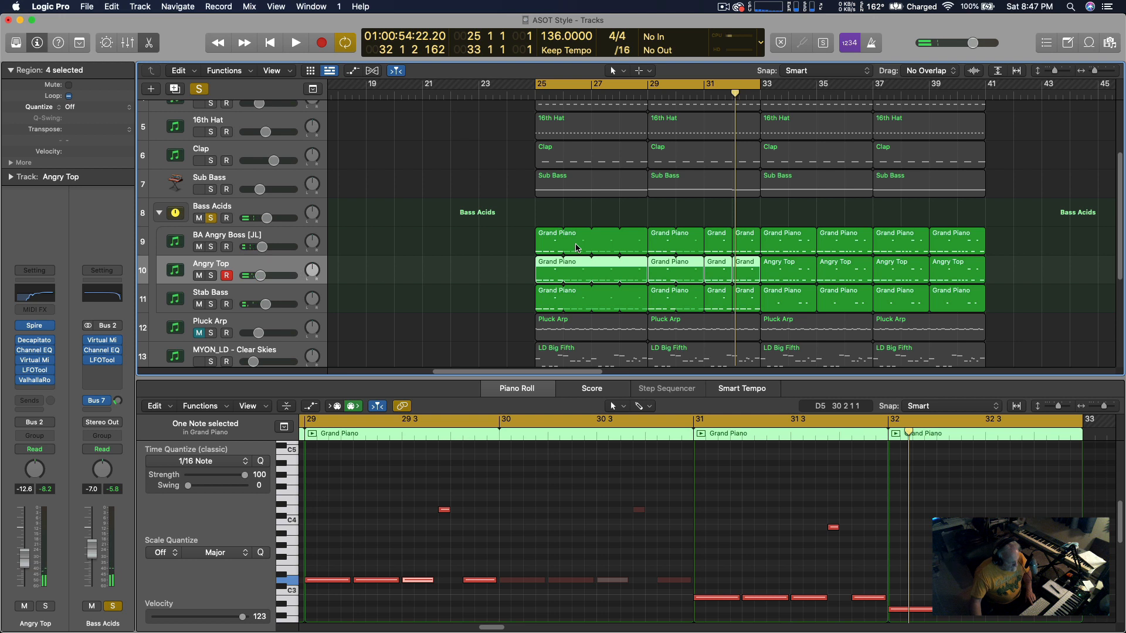
# Enlarge the Piano Roll and mute the high note in the first BA Angry Boss region at bar 25.
pyautogui.click(548, 244)
pyautogui.scroll(10, 503, 507)
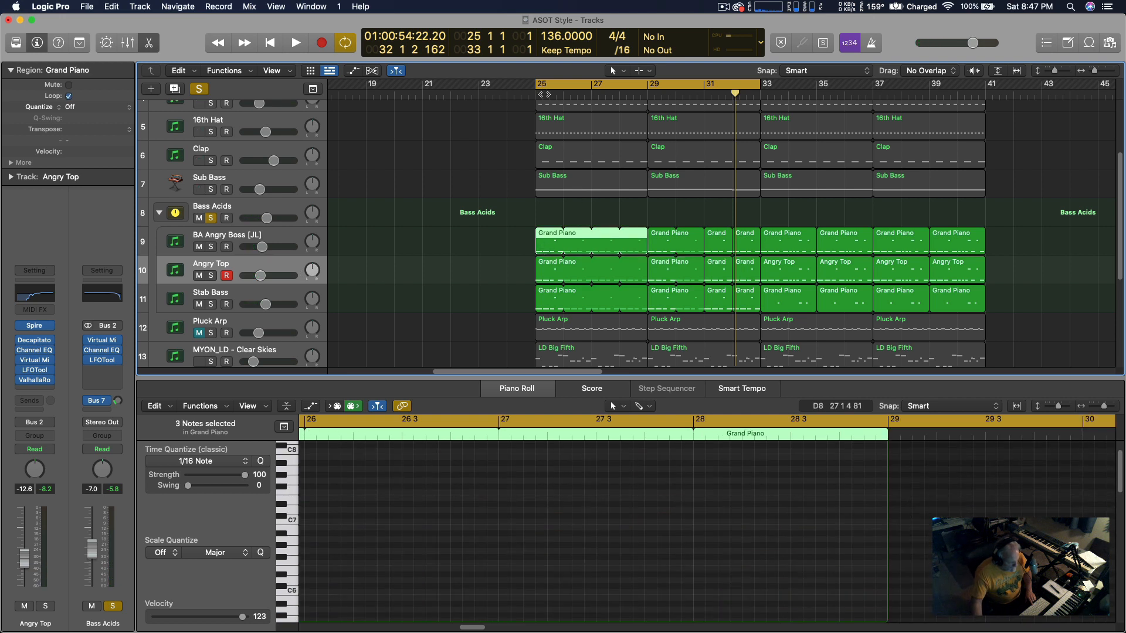
pyautogui.click(545, 94)
pyautogui.scroll(1, 509, 554)
pyautogui.scroll(-3, 499, 531)
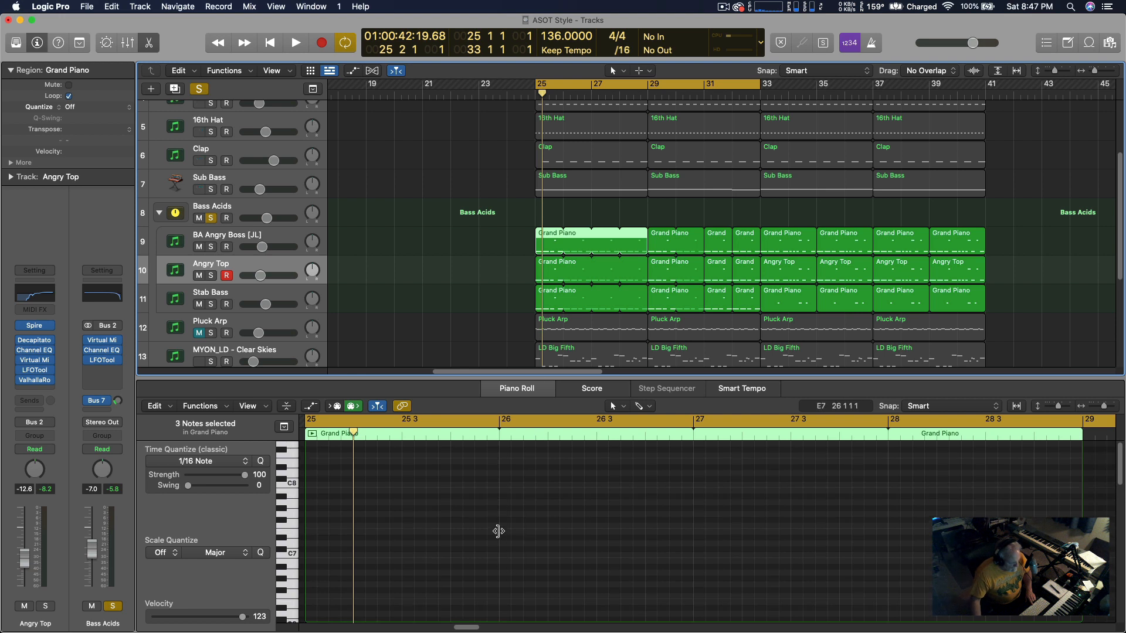
pyautogui.moveTo(467, 377); pyautogui.dragTo(468, 257)
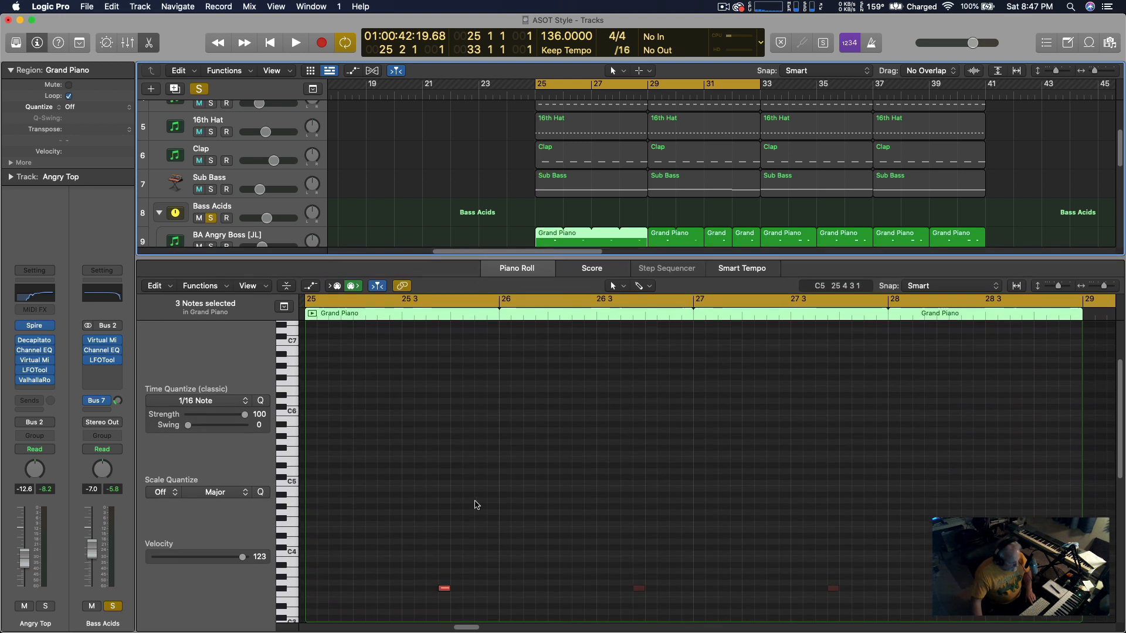
pyautogui.scroll(-2, 472, 516)
pyautogui.moveTo(405, 474); pyautogui.dragTo(473, 551)
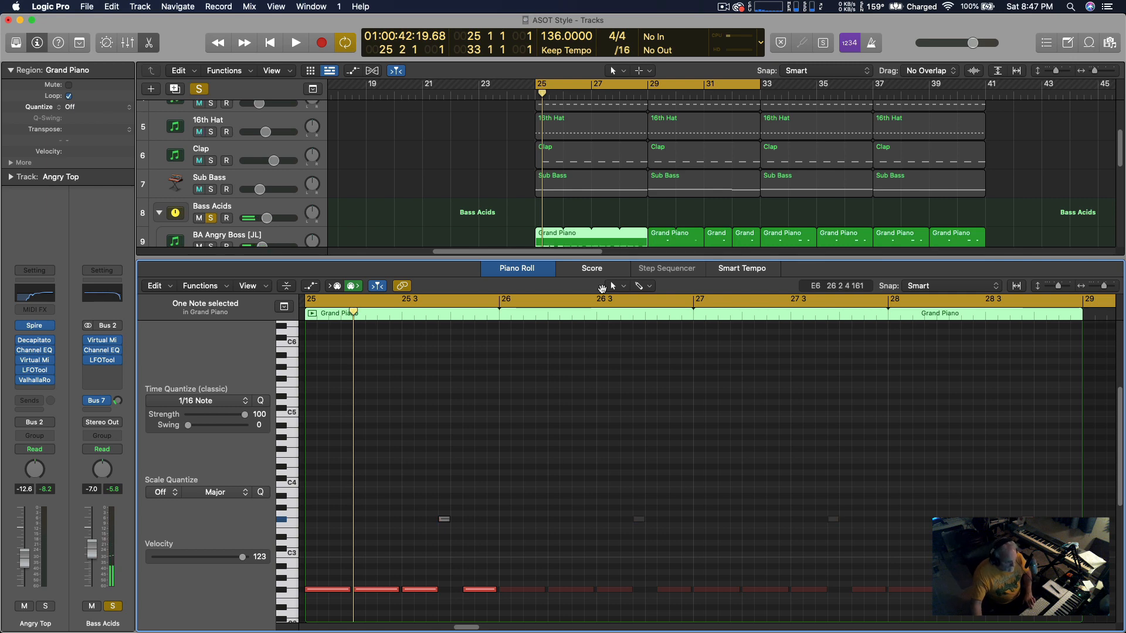
# Mute the high notes in the BA Angry Boss regions starting at bars 29, 31 and 32.
pyautogui.scroll(-3, 640, 203)
pyautogui.click(659, 165)
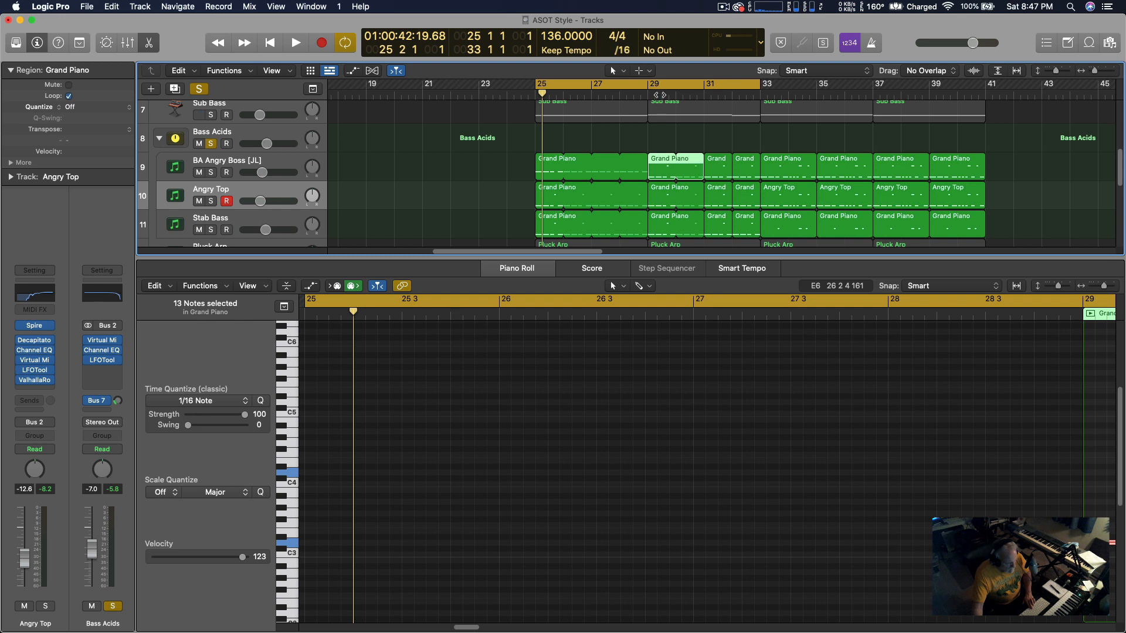
pyautogui.click(660, 95)
pyautogui.click(897, 472)
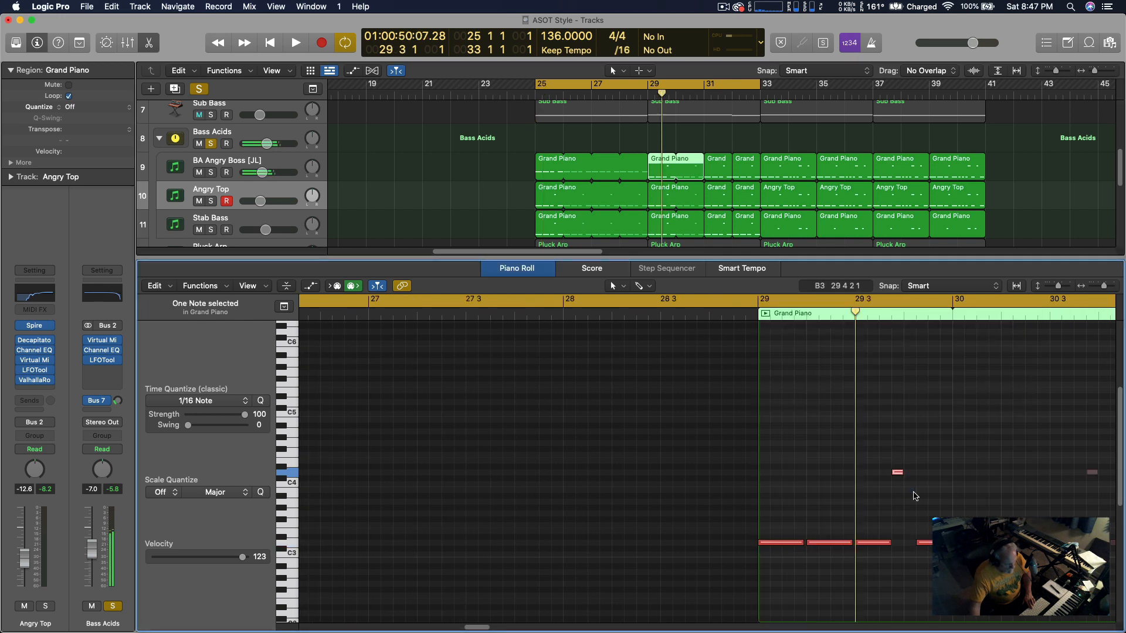
pyautogui.click(715, 171)
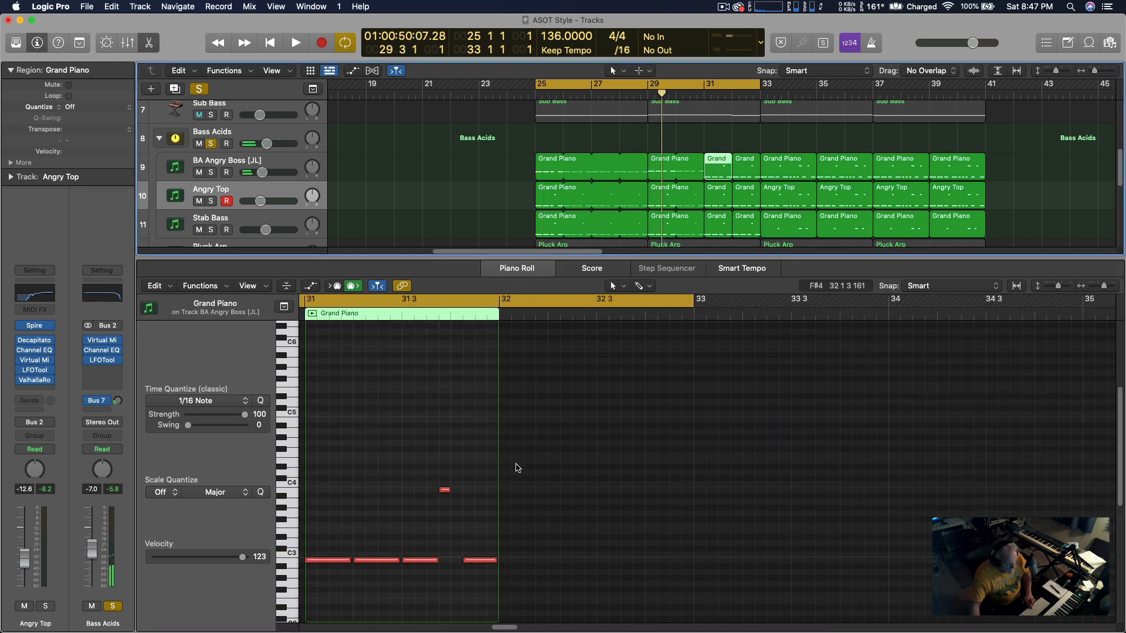
pyautogui.click(443, 489)
pyautogui.click(742, 167)
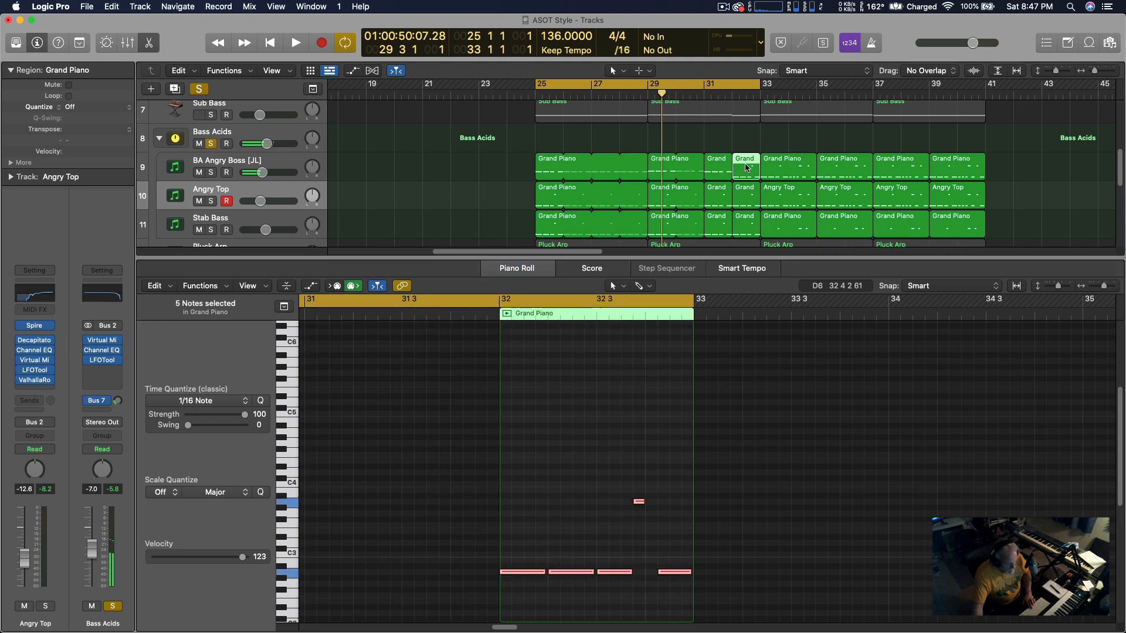
pyautogui.click(638, 502)
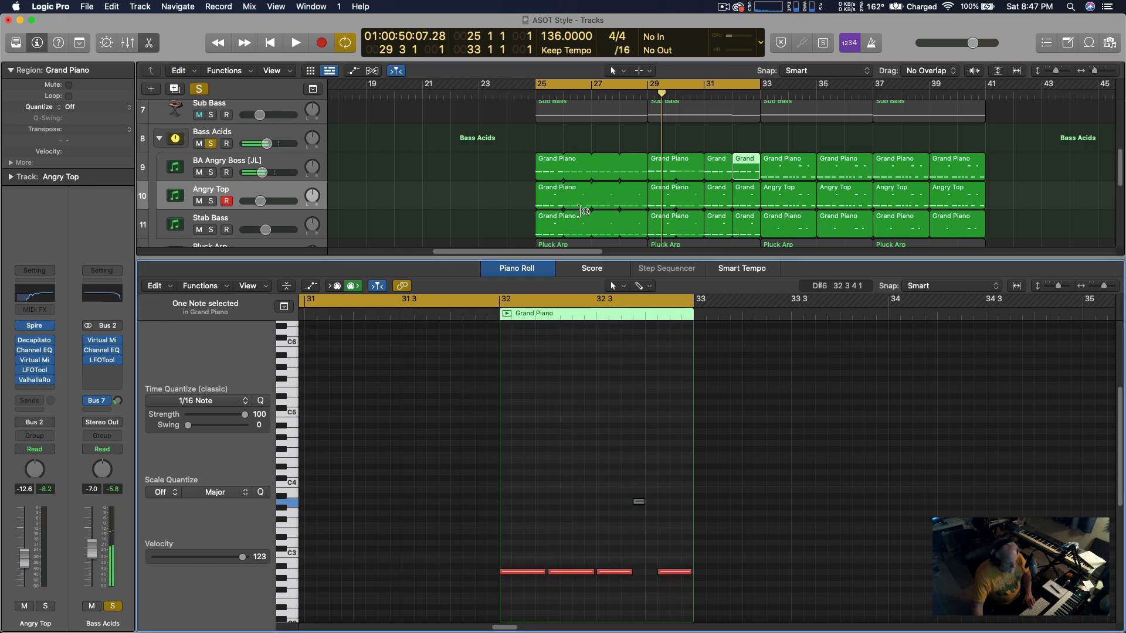
# Mute the high notes in the Angry Top regions starting at bars 25, 29, 31 and 32.
pyautogui.click(540, 198)
pyautogui.click(444, 519)
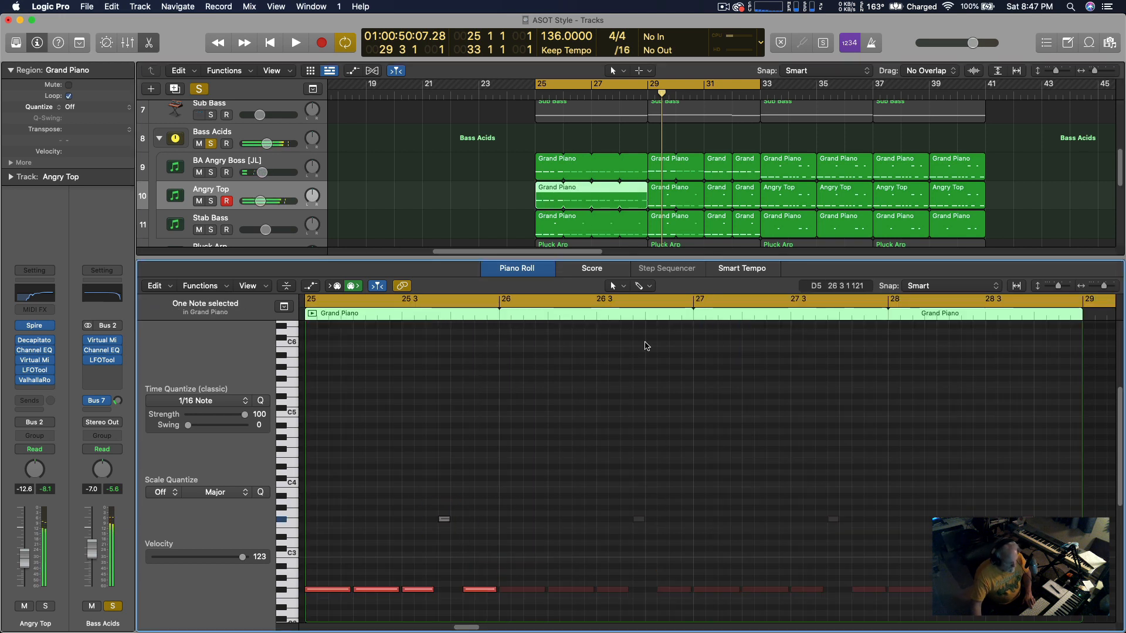
pyautogui.click(659, 198)
pyautogui.click(897, 472)
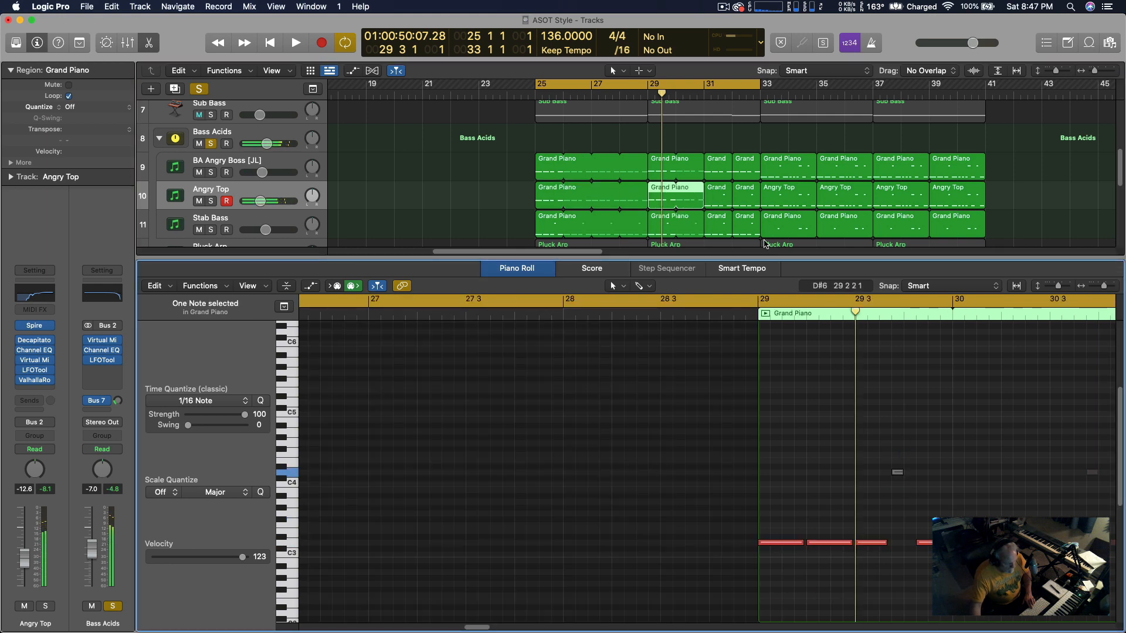
pyautogui.click(716, 198)
pyautogui.moveTo(415, 467); pyautogui.dragTo(457, 505)
pyautogui.click(741, 203)
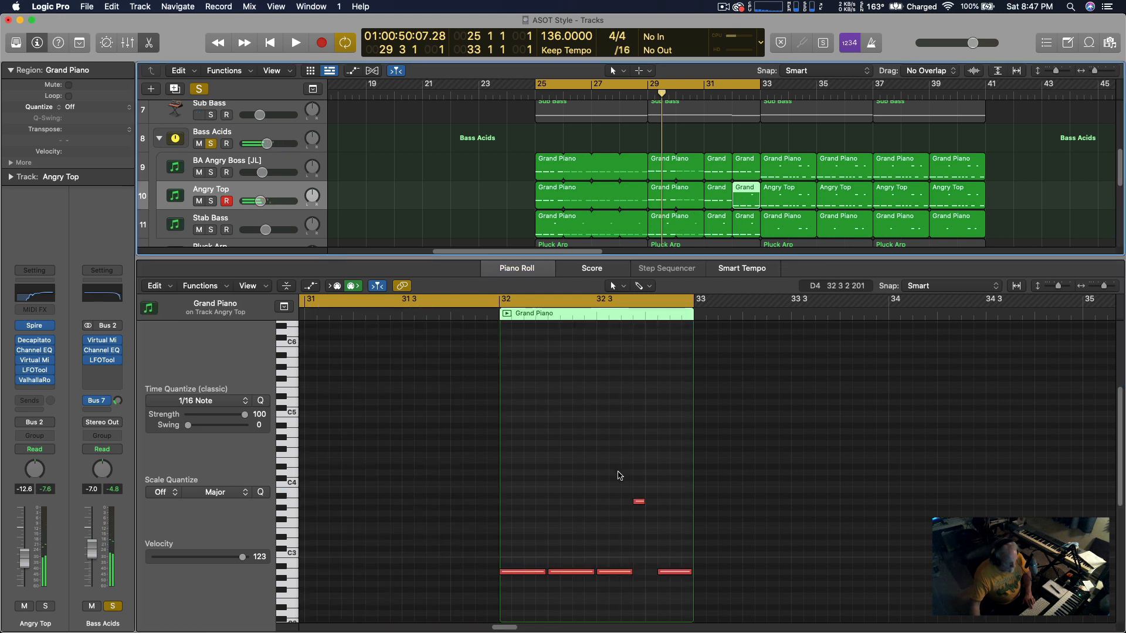
pyautogui.moveTo(620, 475); pyautogui.dragTo(664, 526)
# Select the first Stab Bass region, solo the Stab Bass track and play it from bar 25.
pyautogui.click(550, 228)
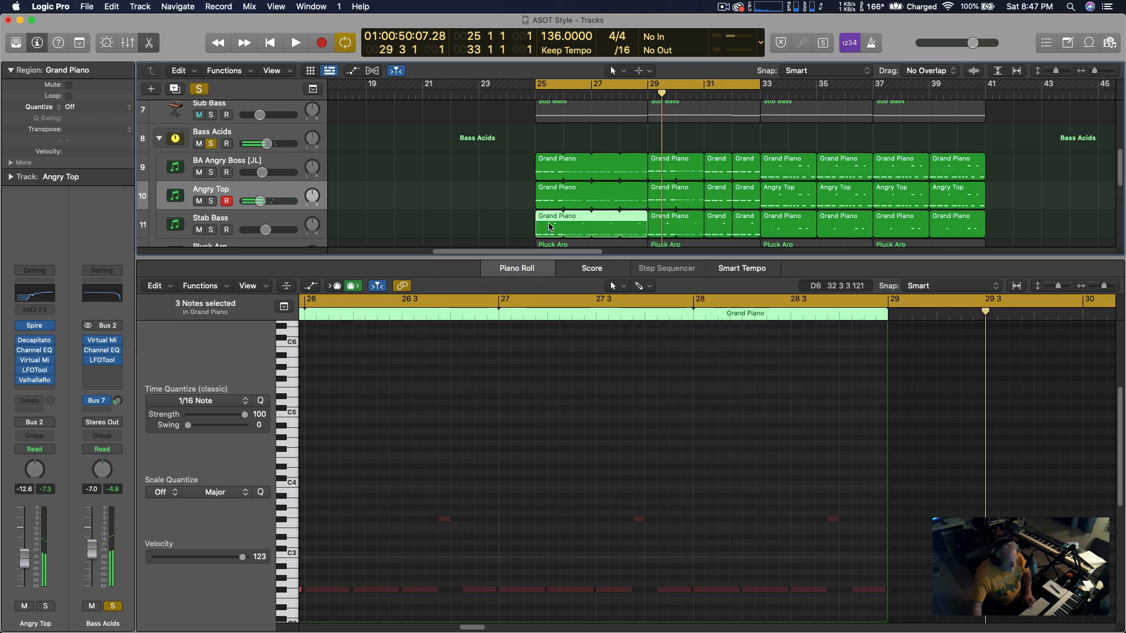
pyautogui.click(210, 230)
pyautogui.press('space')
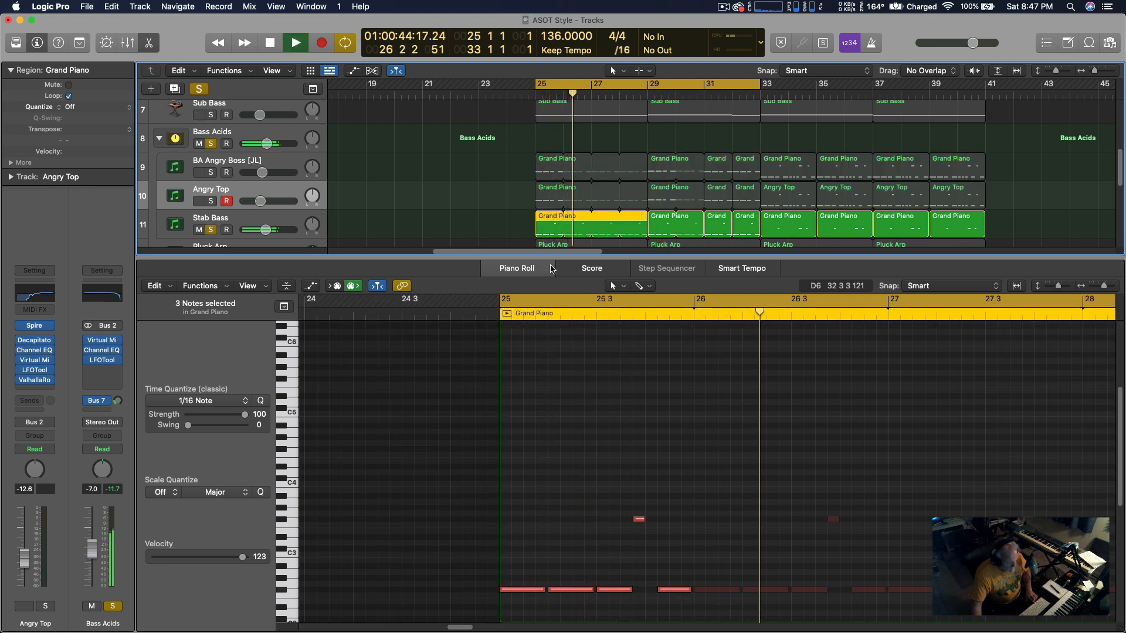
pyautogui.press('space')
pyautogui.scroll(-2, 508, 194)
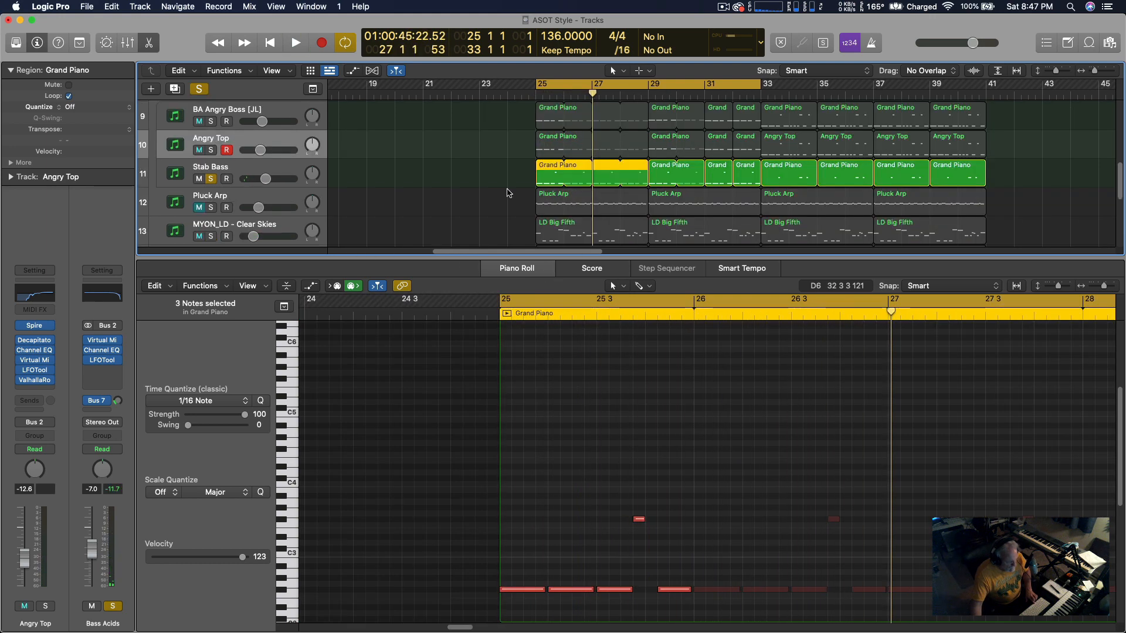
# Delete the Stab Bass regions between bars 25 and 33 and move the region at bar 33 to bar 25.
pyautogui.hscroll(-5, 518, 183)
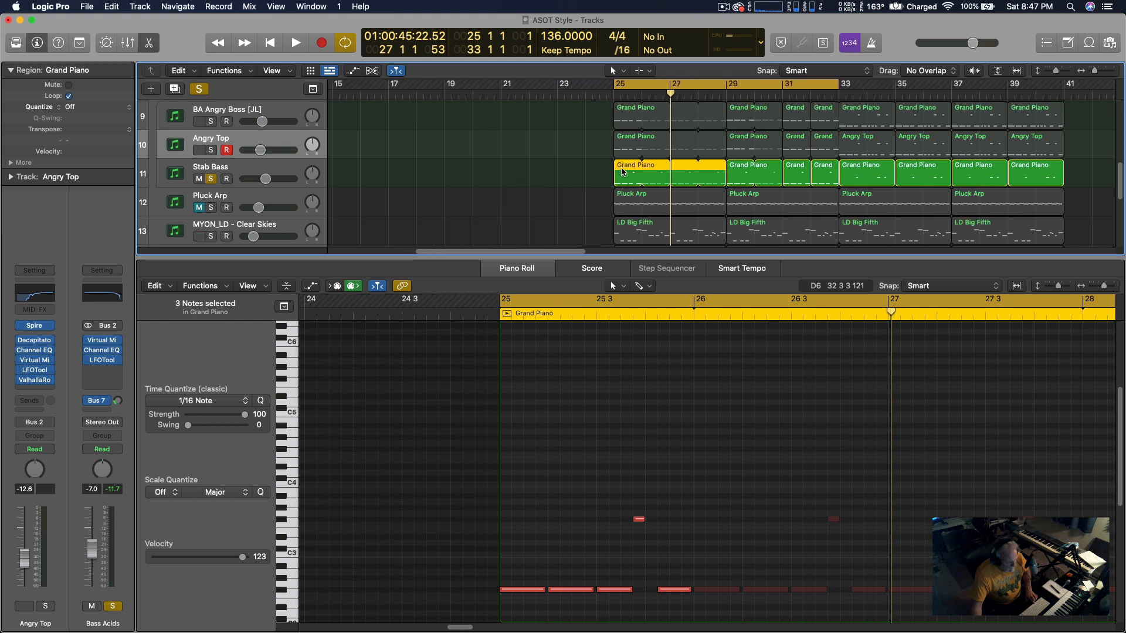
pyautogui.moveTo(574, 169); pyautogui.dragTo(839, 174)
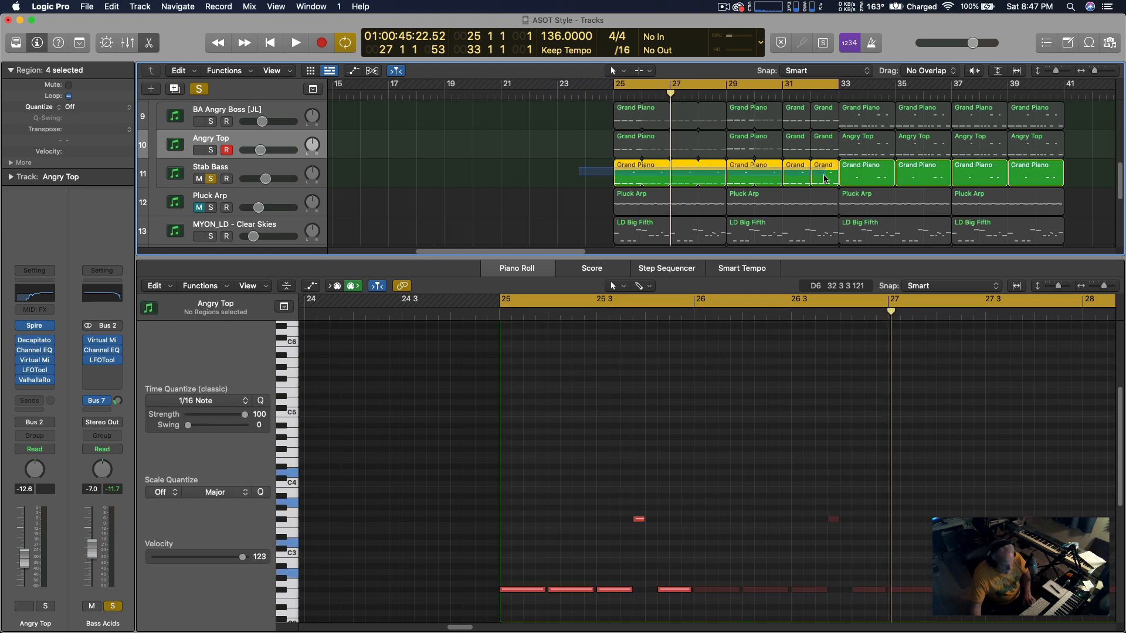
pyautogui.press('Delete')
pyautogui.moveTo(863, 175); pyautogui.dragTo(641, 177)
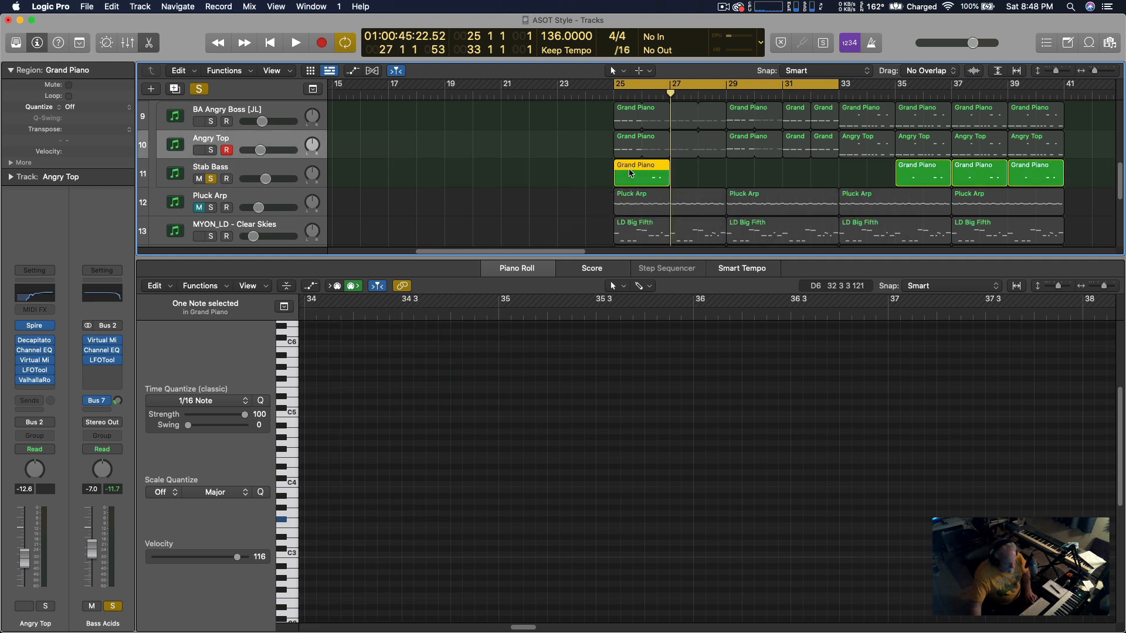
# Open the moved Stab Bass region at bar 25 in the Piano Roll and play it.
pyautogui.press('p')
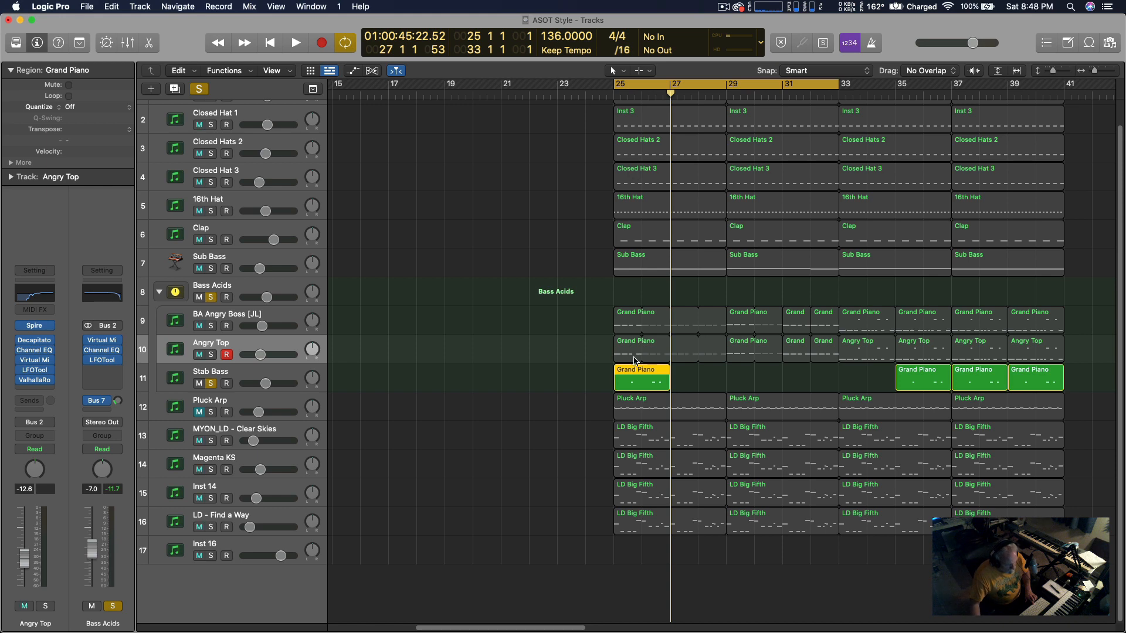
pyautogui.doubleClick(639, 371)
pyautogui.press('space')
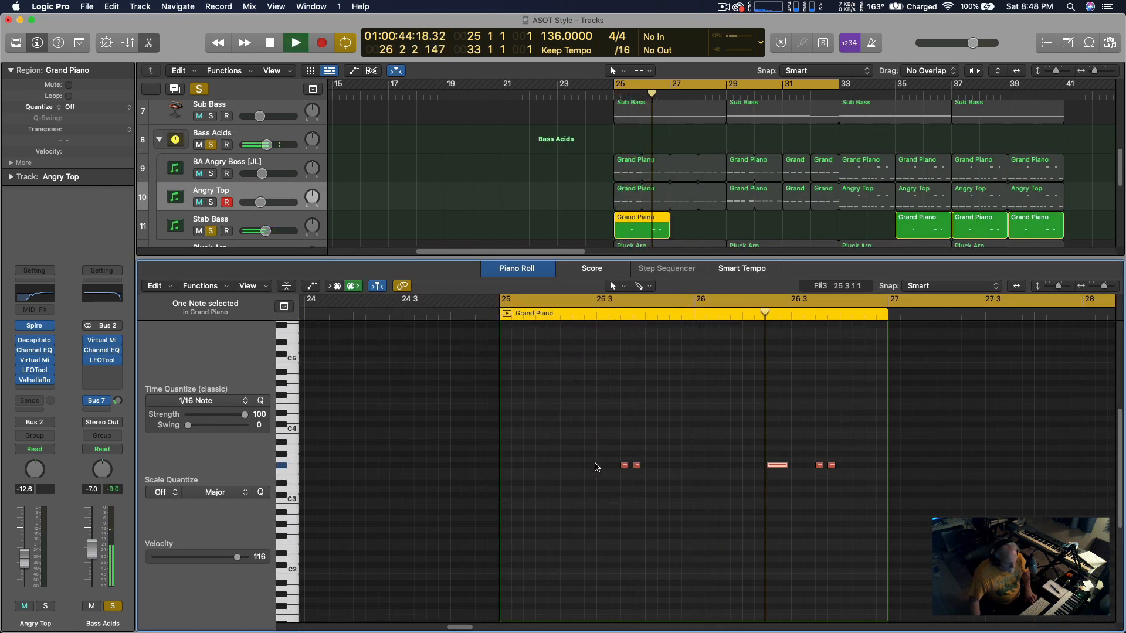
pyautogui.press('space')
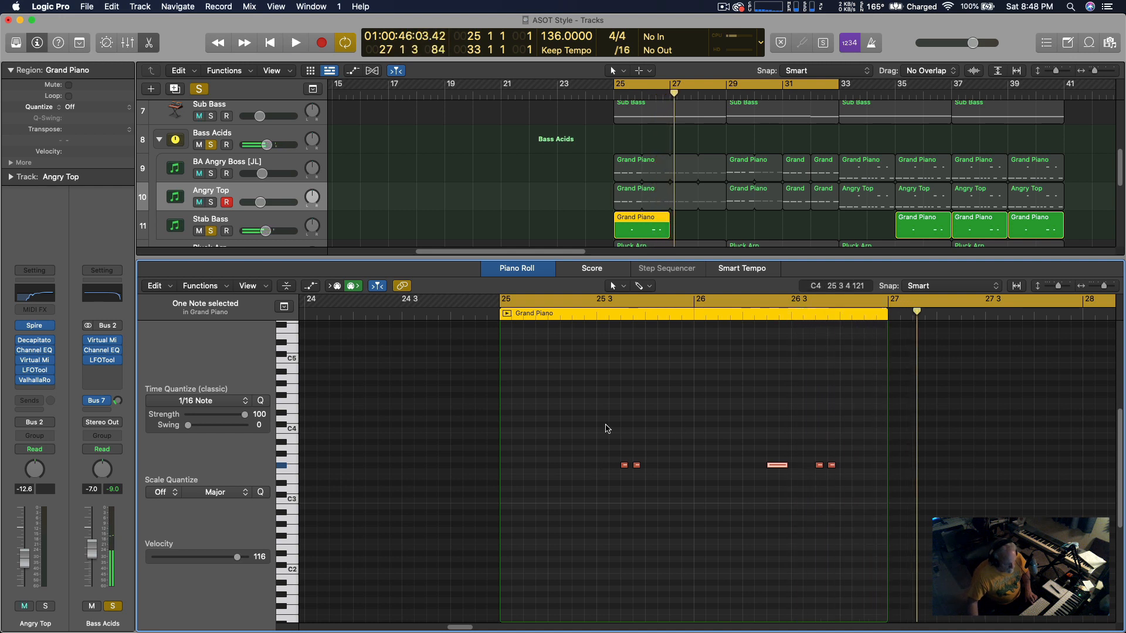
# Loop the Stab Bass region at bar 25 out to bar 29 and listen to the result.
pyautogui.moveTo(668, 210); pyautogui.dragTo(726, 211)
pyautogui.press('space')
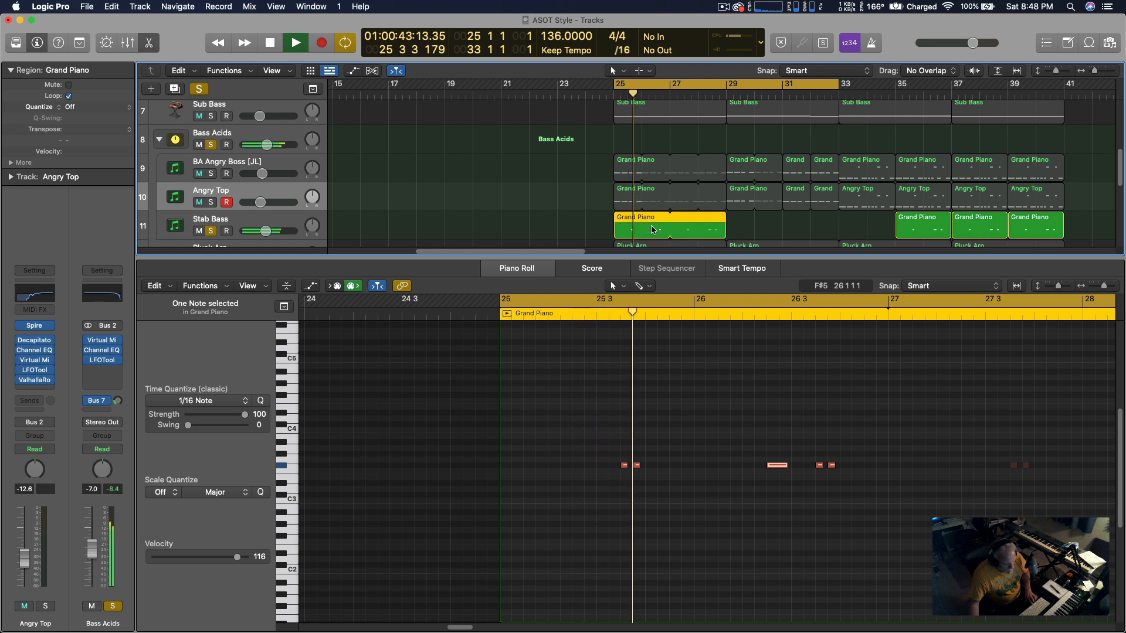
pyautogui.press('space')
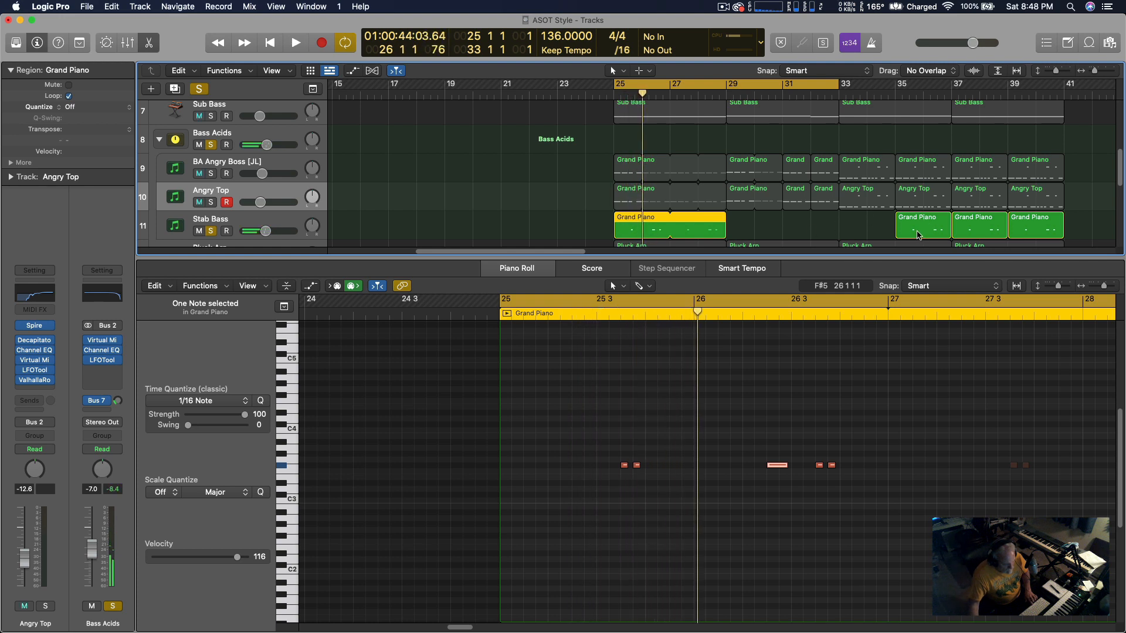
pyautogui.press('space')
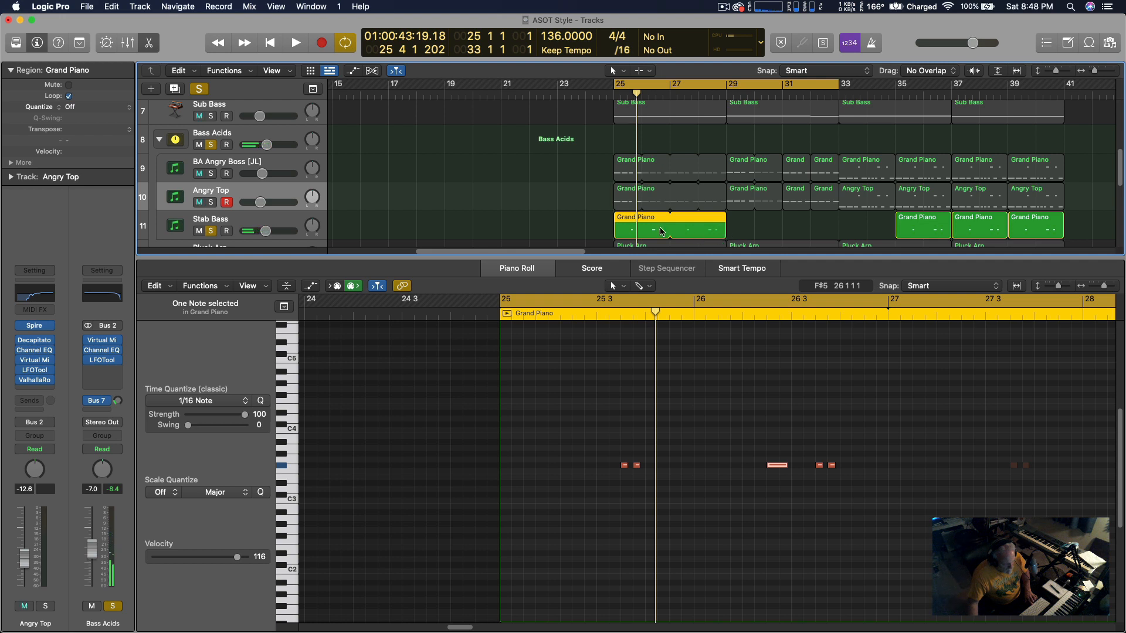
# Turn the Stab Bass loop into separate regions at bars 25 and 27 and copy both to bars 29 and 31.
pyautogui.click(293, 222)
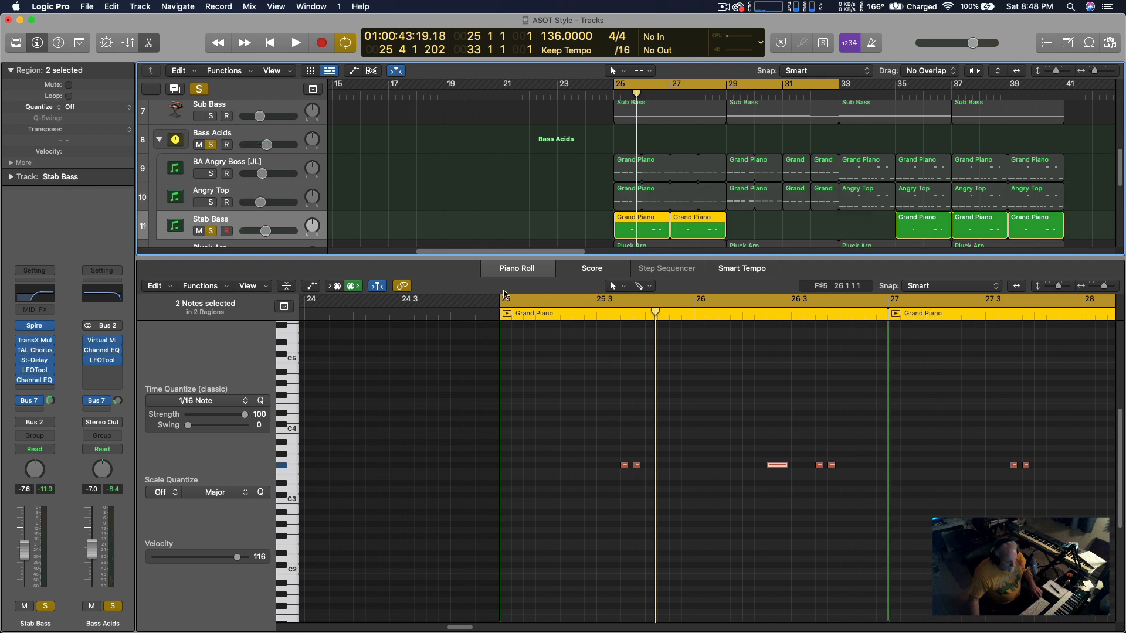
pyautogui.click(697, 225)
pyautogui.moveTo(693, 223); pyautogui.dragTo(808, 224)
# Play from bar 25 and clear all solos to hear the Stab Bass in the full mix.
pyautogui.press('space')
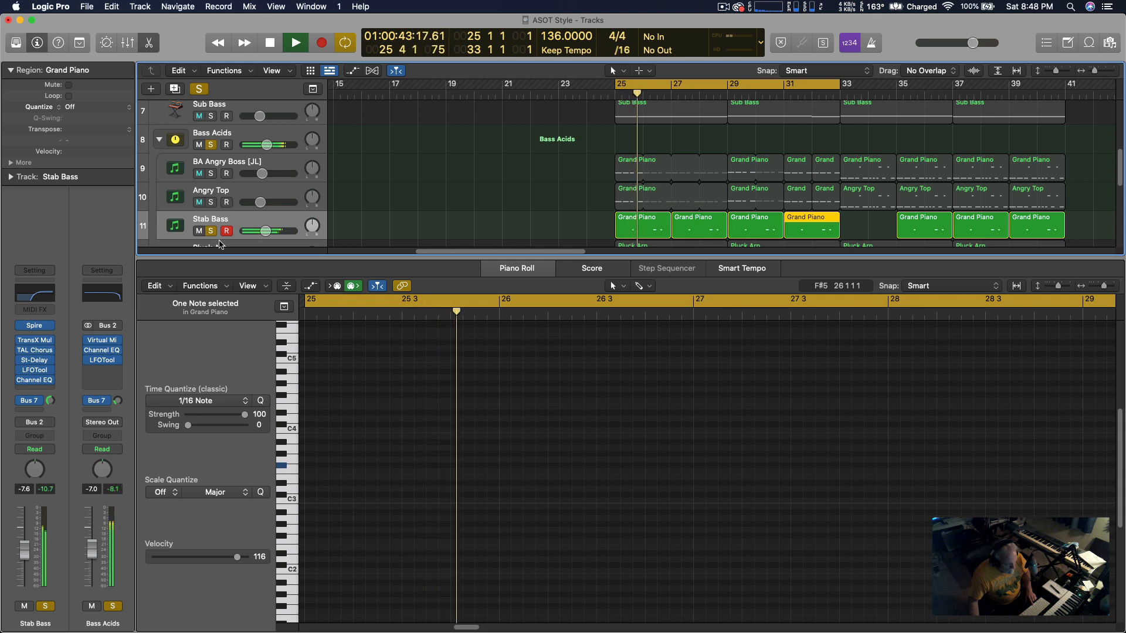
pyautogui.click(199, 89)
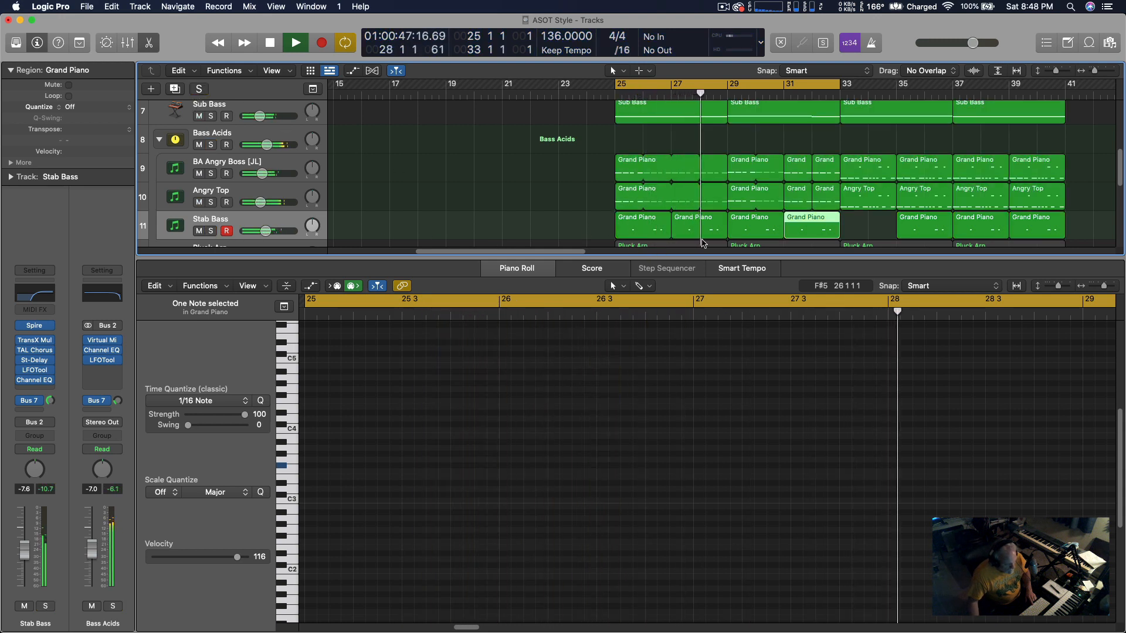
pyautogui.press('space')
# Lower all five notes in the Stab Bass region at bar 29 to D3.
pyautogui.click(753, 224)
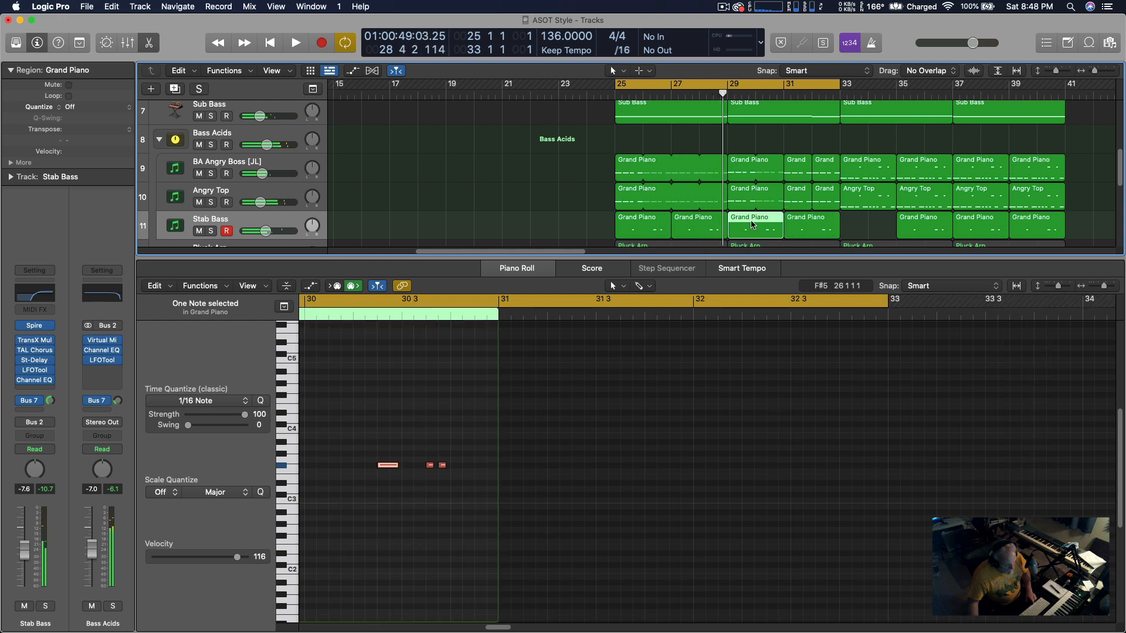
pyautogui.hscroll(-1, 428, 437)
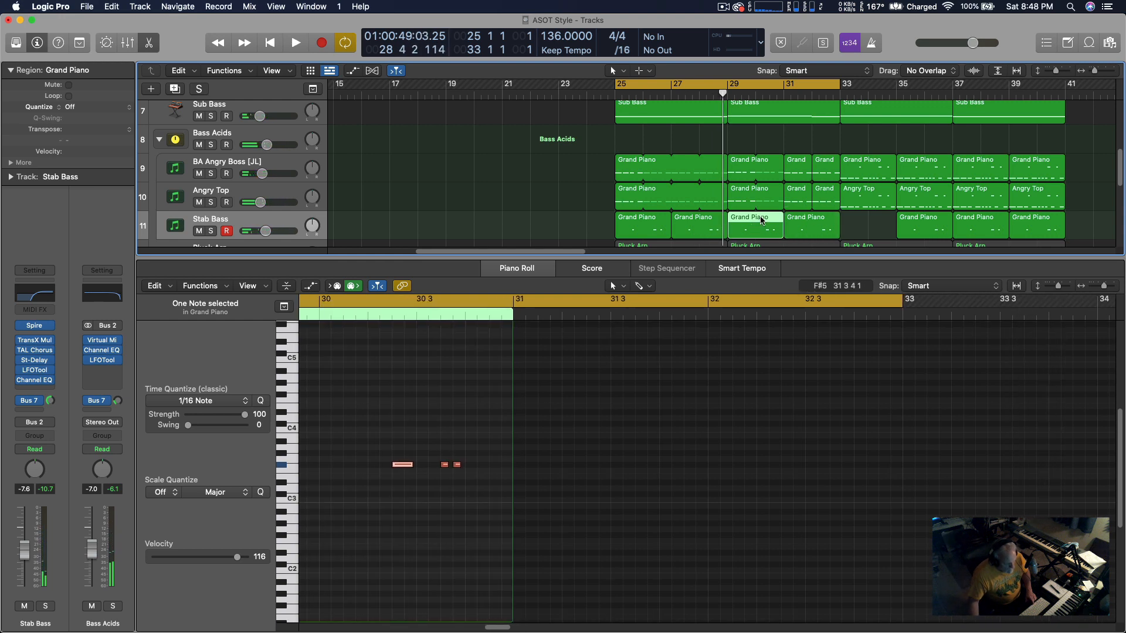
pyautogui.hscroll(-2, 763, 221)
pyautogui.hscroll(-8, 455, 416)
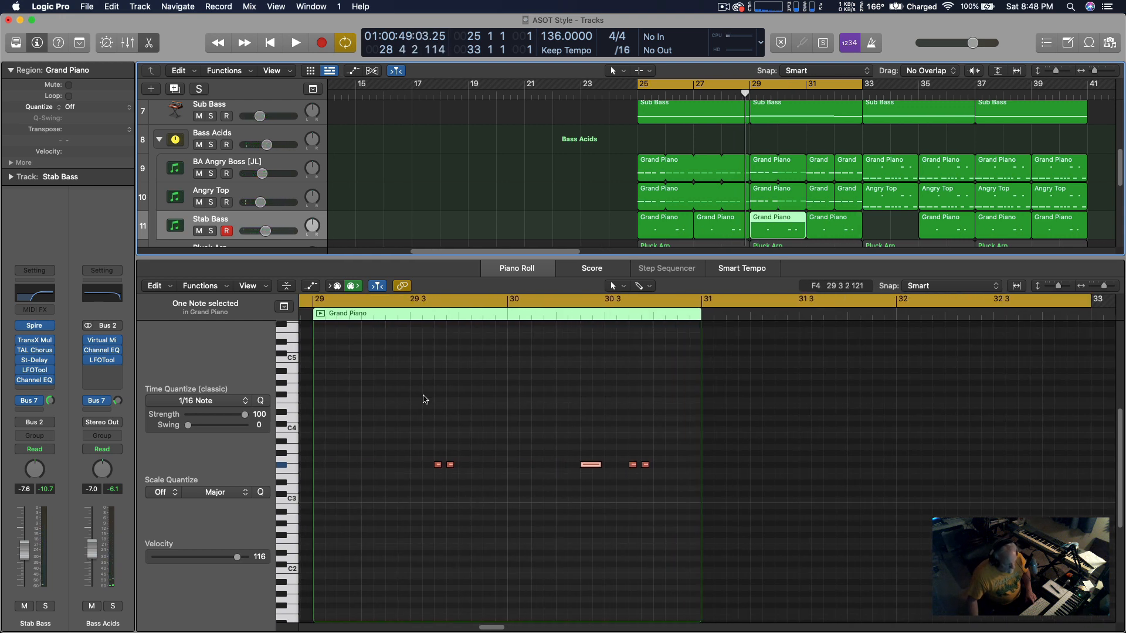
pyautogui.moveTo(425, 399); pyautogui.dragTo(654, 505)
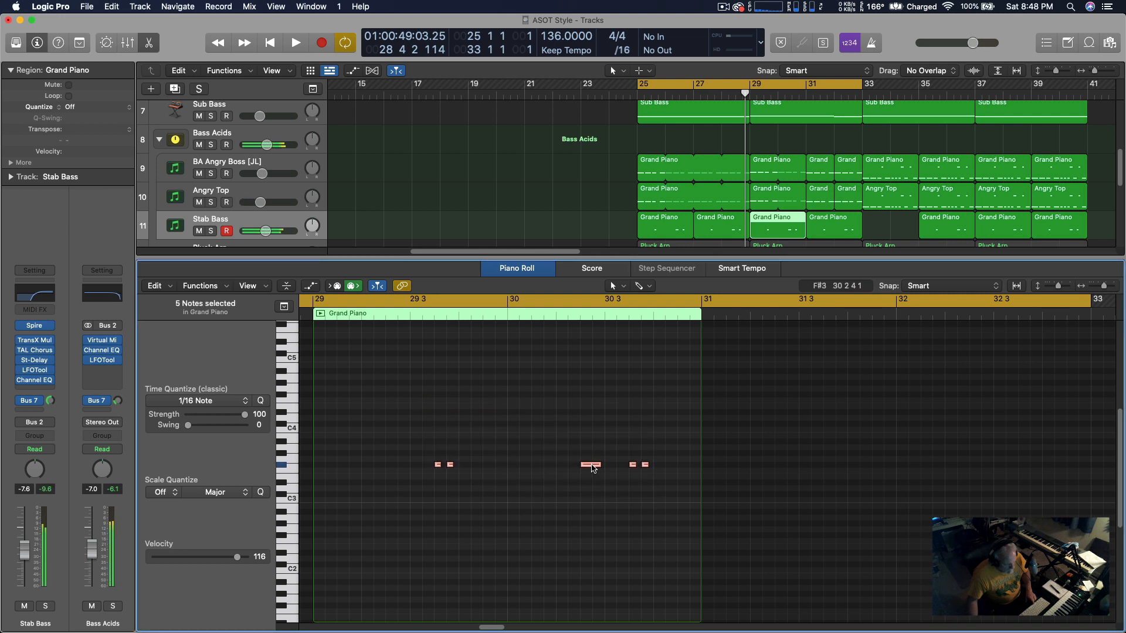
pyautogui.moveTo(594, 468); pyautogui.dragTo(594, 490)
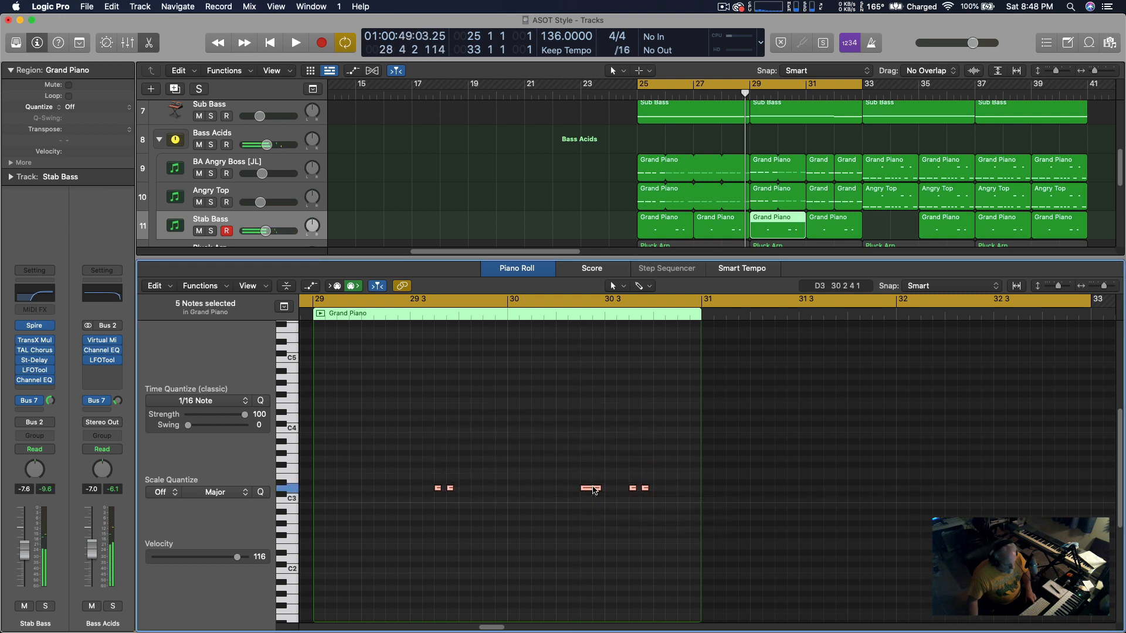
# In the Stab Bass region at bar 31, lower the first two notes to B2, raise the last three to A3, and play the section.
pyautogui.click(829, 224)
pyautogui.moveTo(791, 381); pyautogui.dragTo(842, 506)
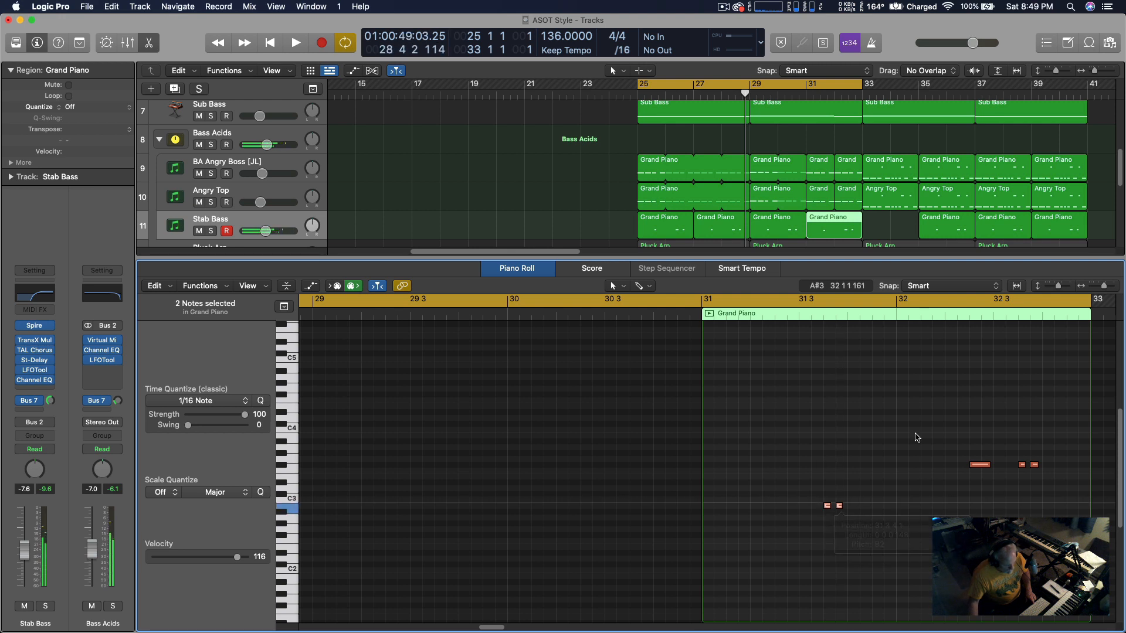
pyautogui.moveTo(945, 424); pyautogui.dragTo(1073, 489)
pyautogui.moveTo(978, 467); pyautogui.dragTo(958, 447)
pyautogui.press('space')
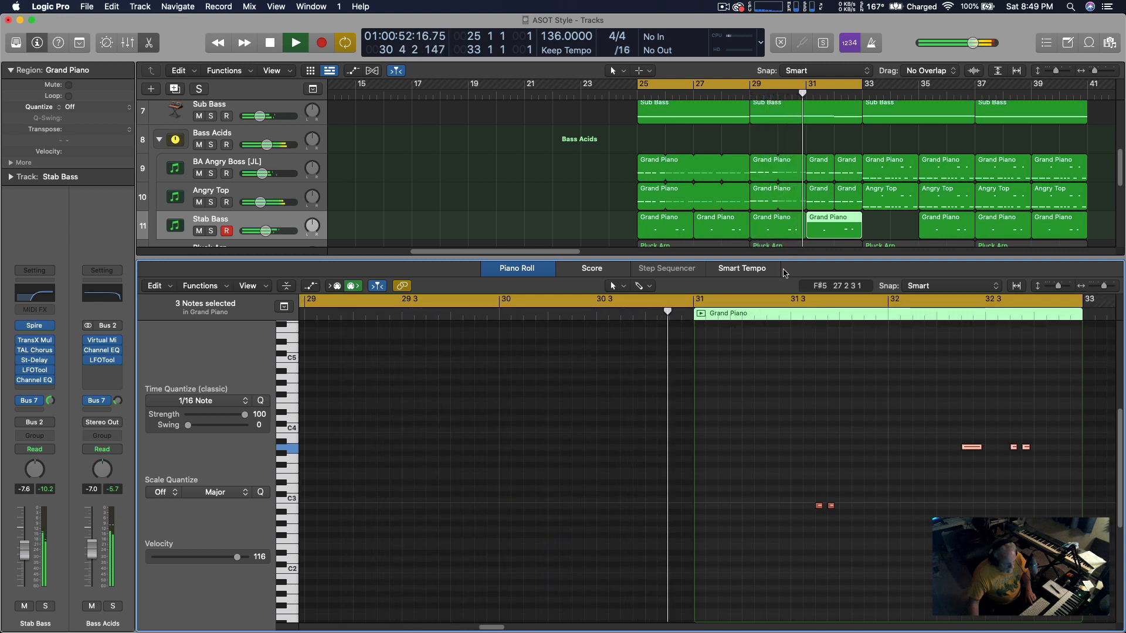
pyautogui.press('space')
# Raise all the notes in the Stab Bass region at bar 29 by an octave and play the section.
pyautogui.moveTo(401, 441); pyautogui.dragTo(680, 531)
pyautogui.moveTo(442, 489); pyautogui.dragTo(444, 421)
pyautogui.press('space')
# Reopen the Stab Bass region at bar 31, raise its first two notes an octave to B3, and select its last three notes.
pyautogui.click(824, 226)
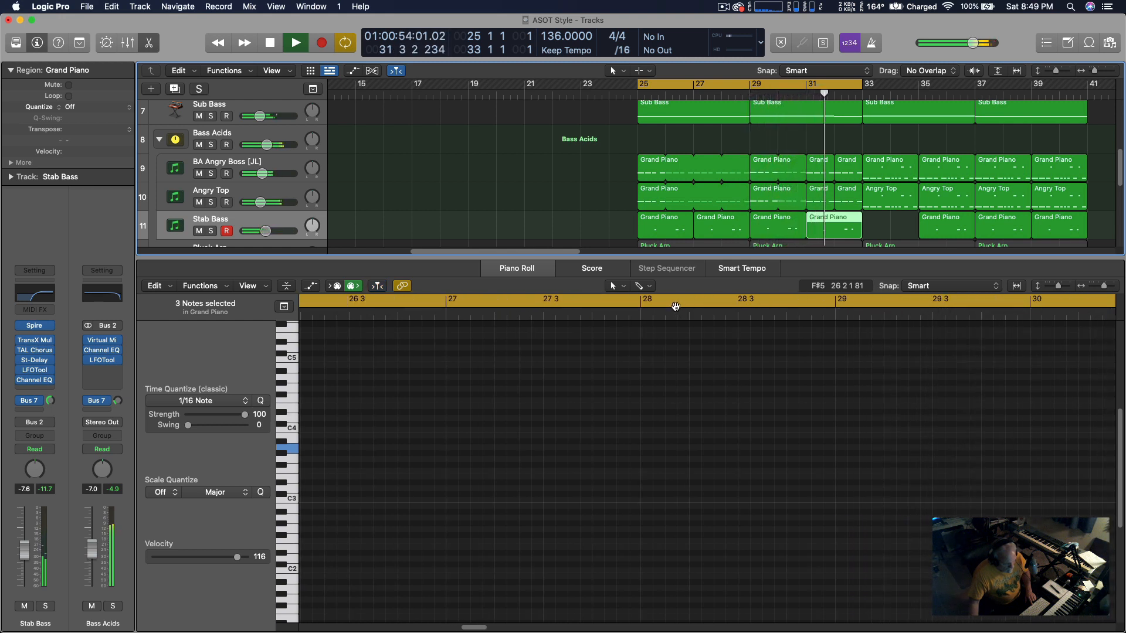
pyautogui.press('space')
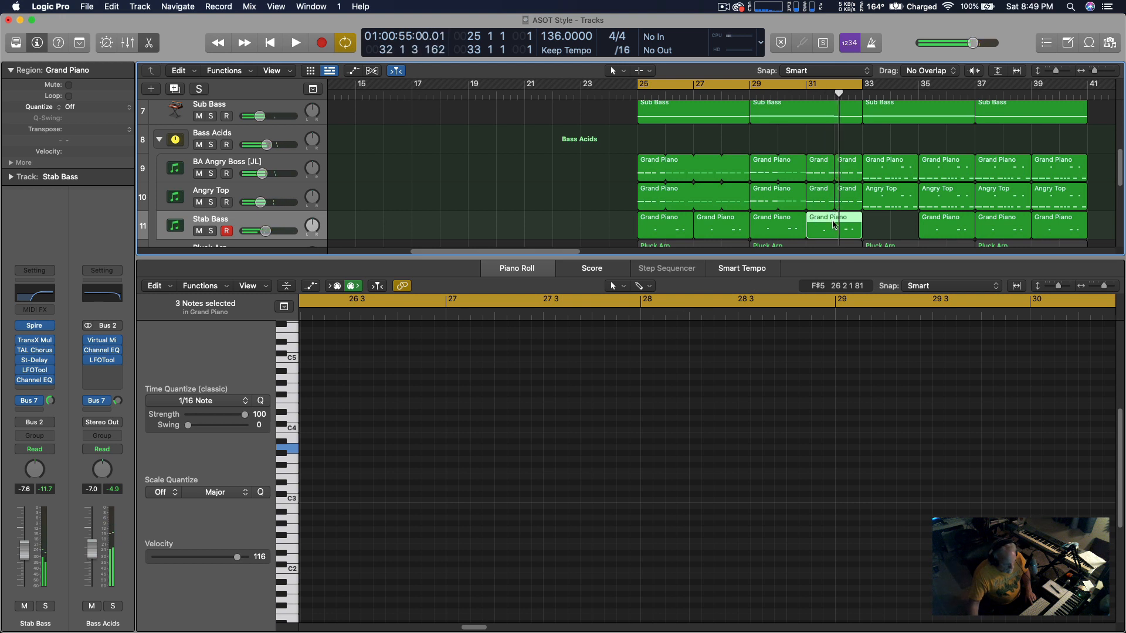
pyautogui.scroll(-8, 715, 469)
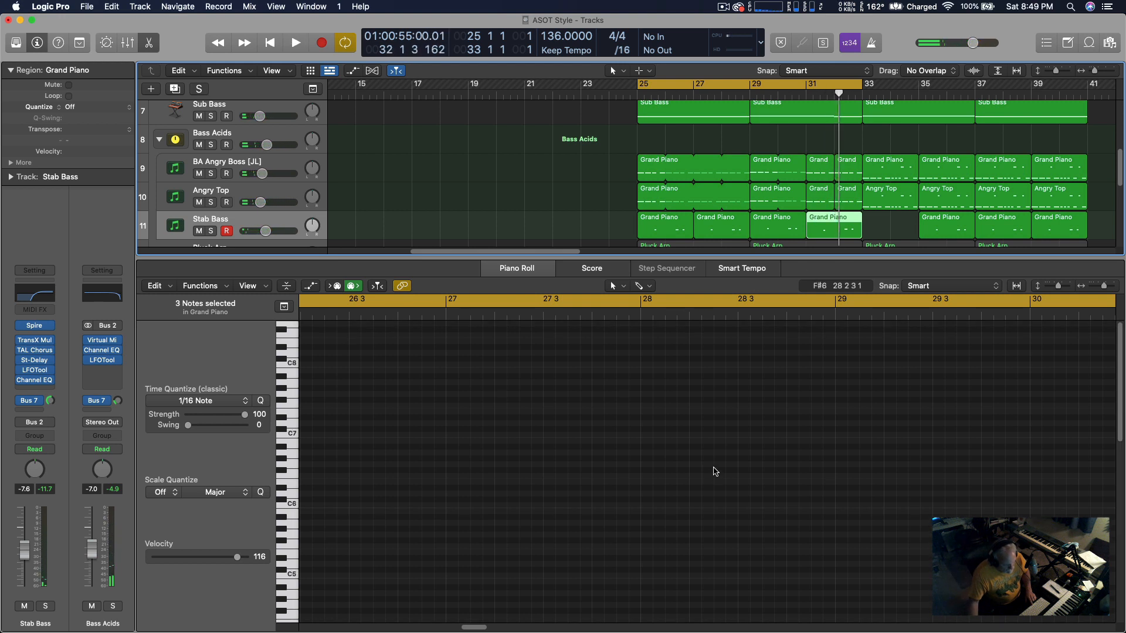
pyautogui.press('space')
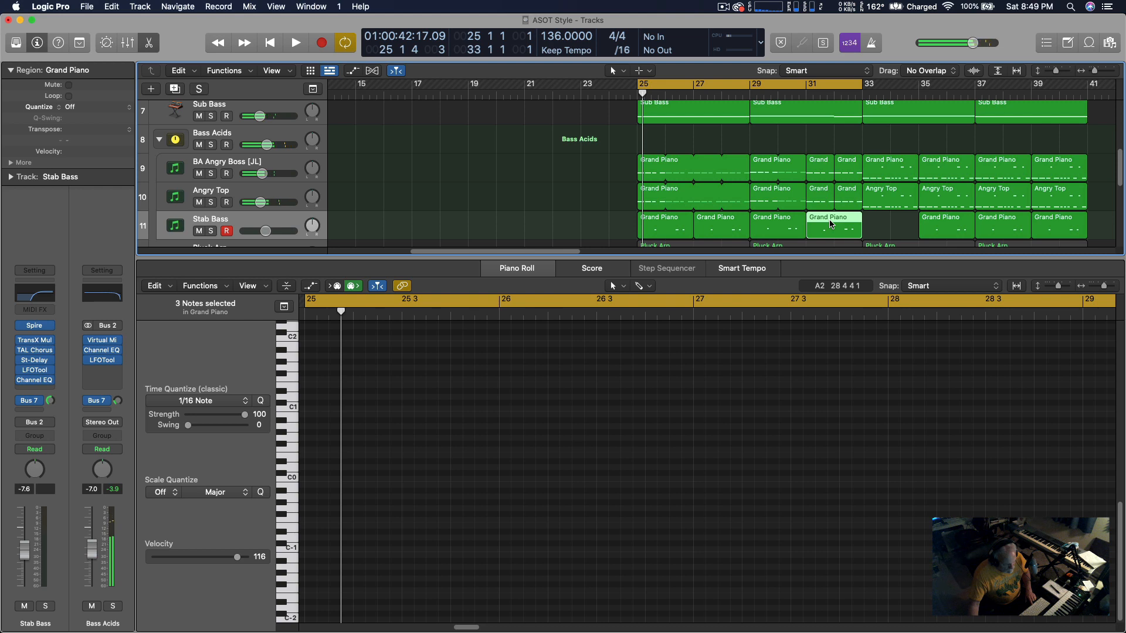
pyautogui.press('p')
pyautogui.doubleClick(840, 379)
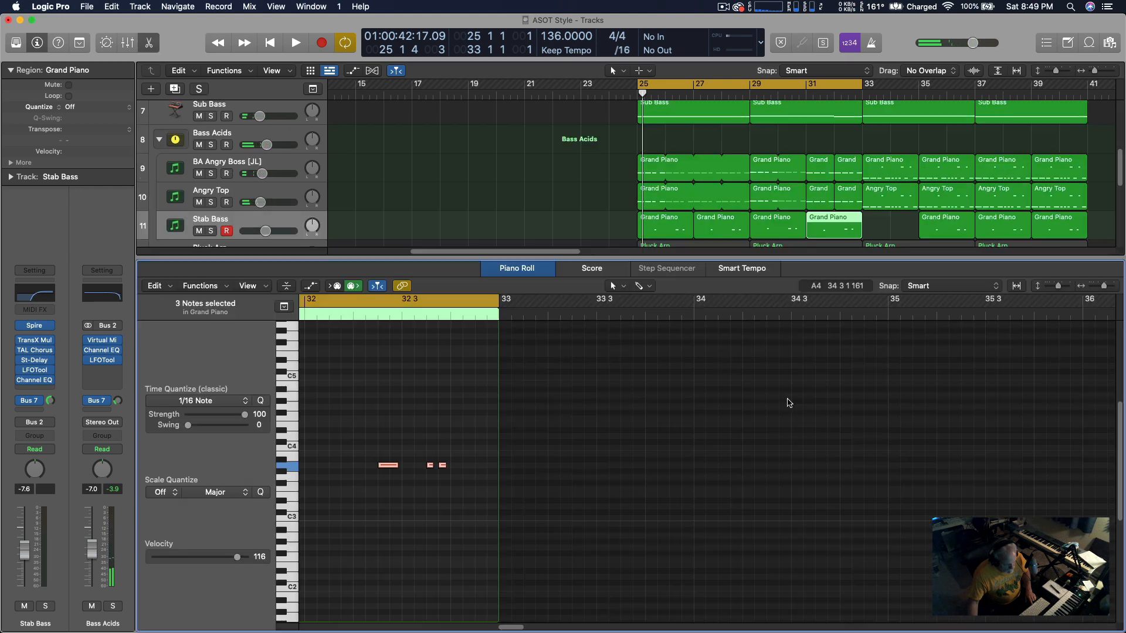
pyautogui.hscroll(-5, 437, 487)
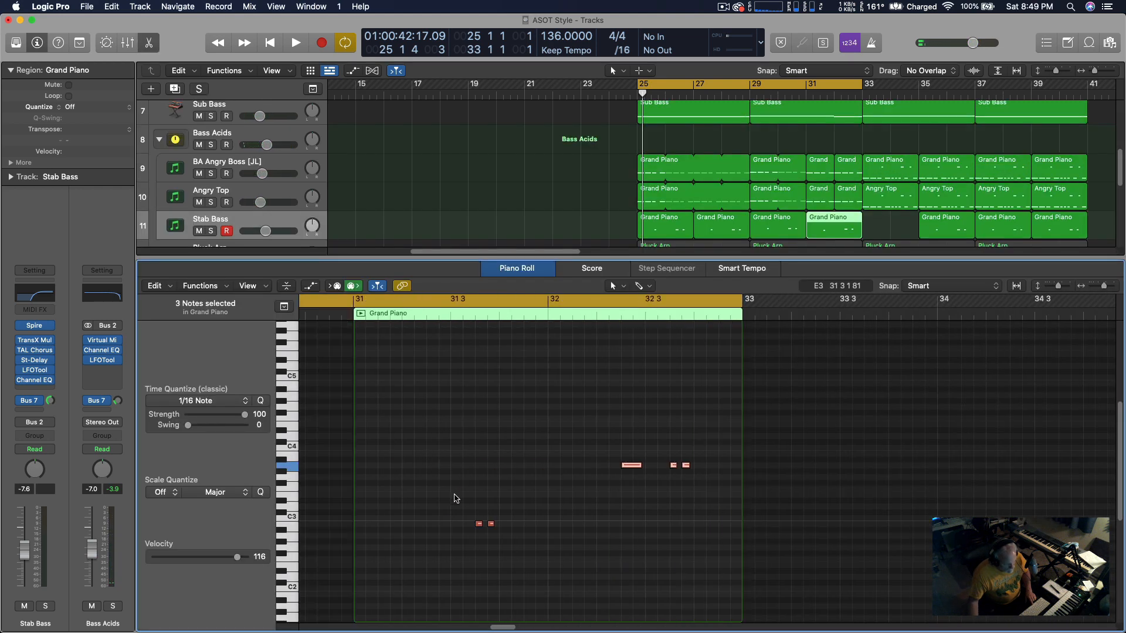
pyautogui.moveTo(456, 498); pyautogui.dragTo(491, 457)
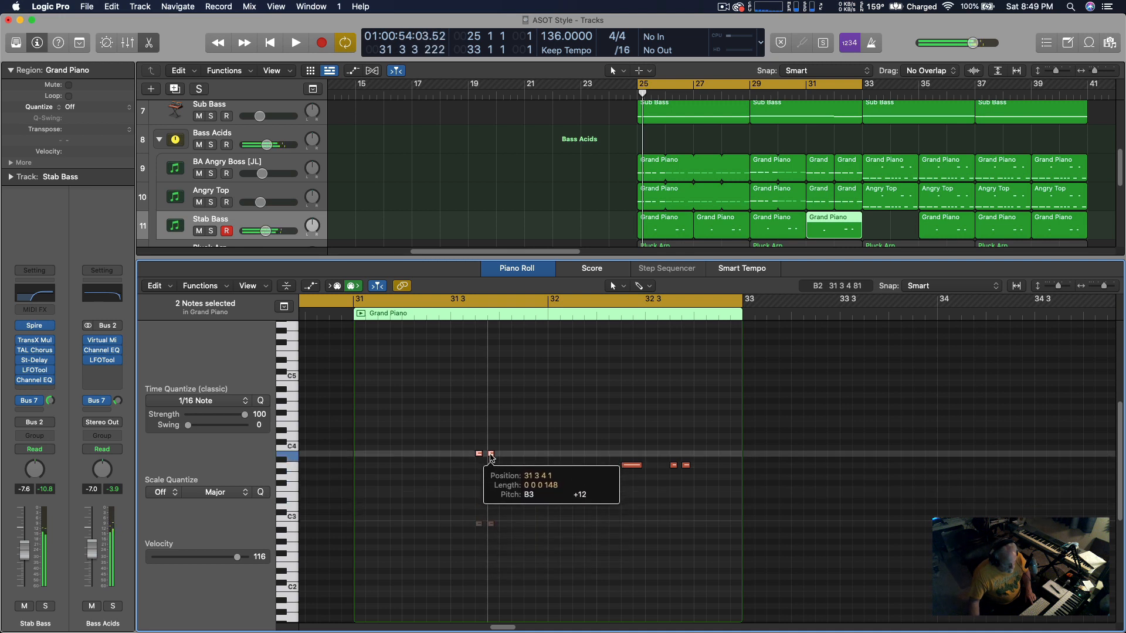
pyautogui.moveTo(595, 437); pyautogui.dragTo(724, 488)
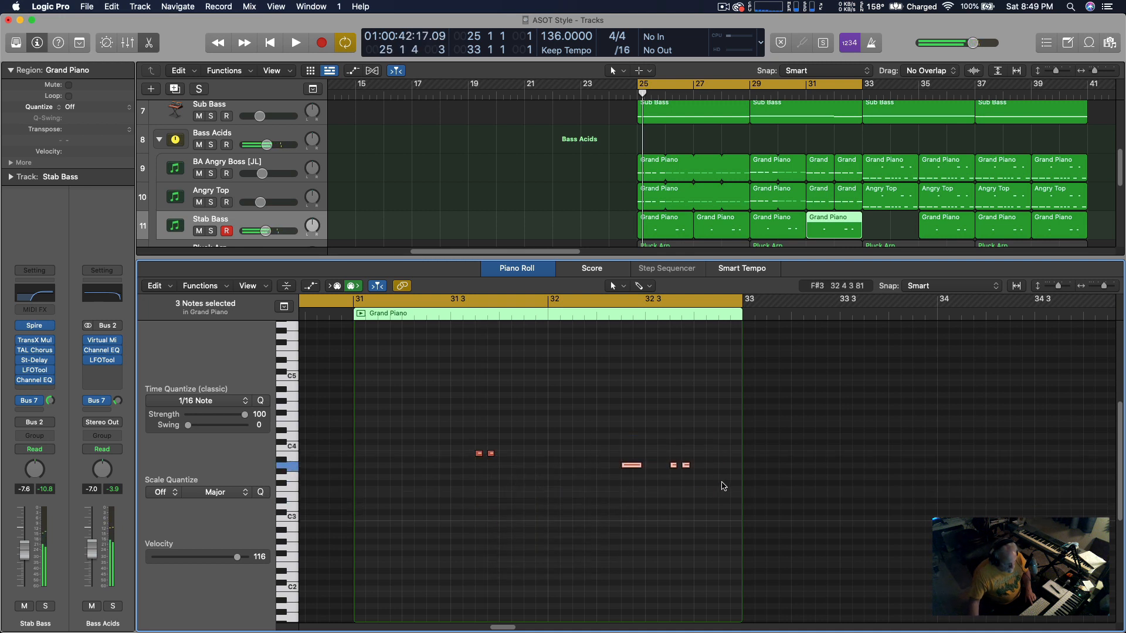
# Play the project, close the Piano Roll, and delete the regions from bar 33 onward on all tracks.
pyautogui.press('space')
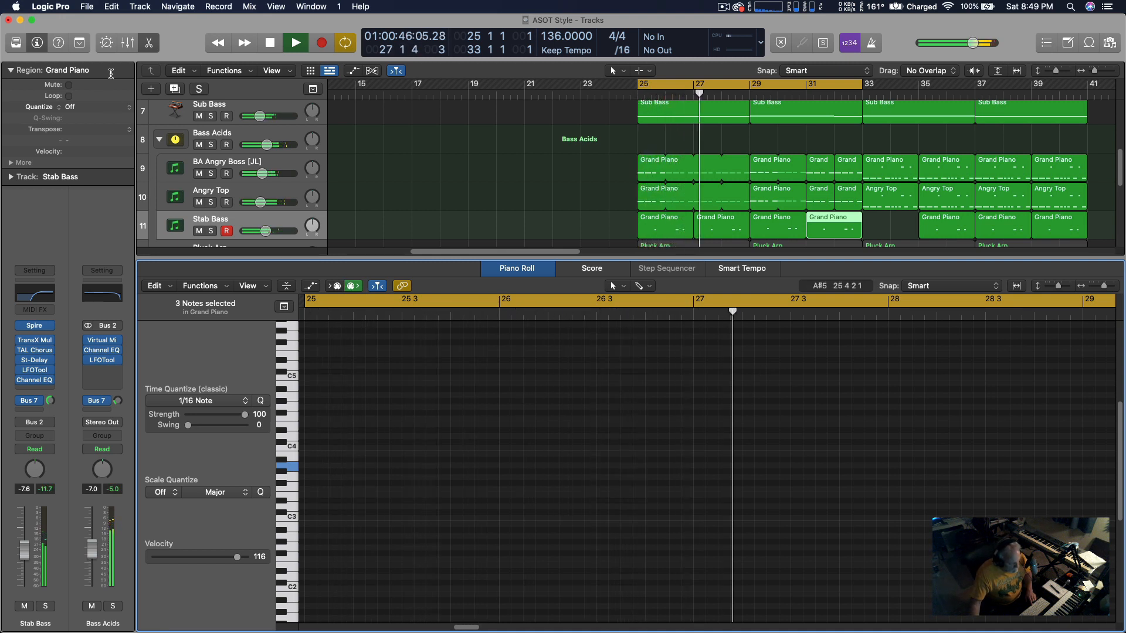
pyautogui.click(150, 44)
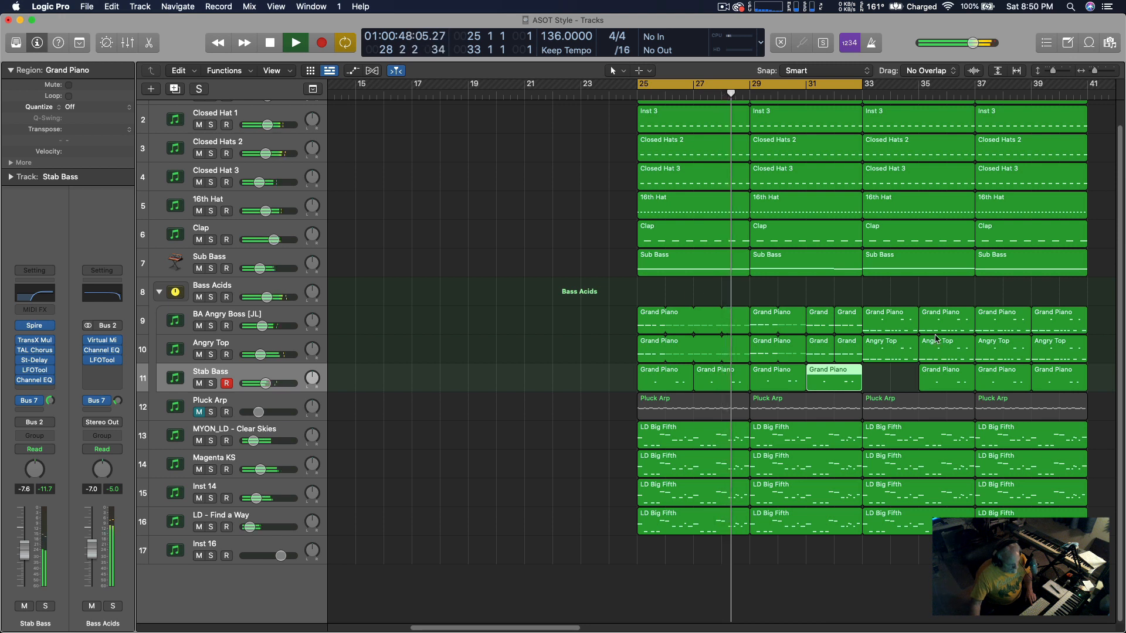
pyautogui.hscroll(5, 934, 334)
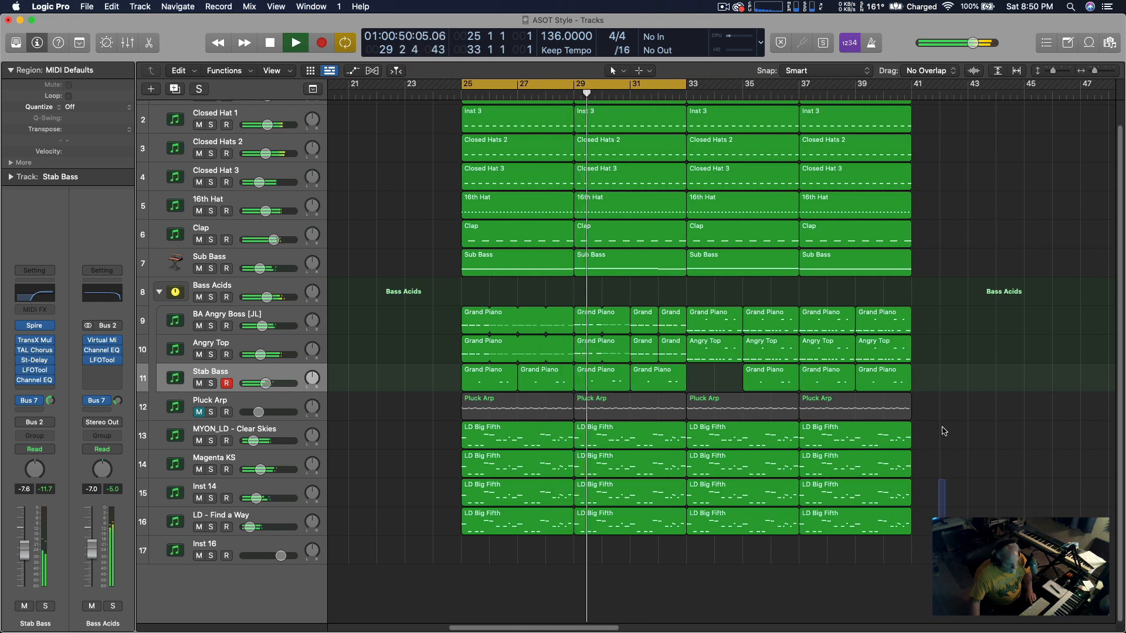
pyautogui.moveTo(939, 590); pyautogui.dragTo(847, 156)
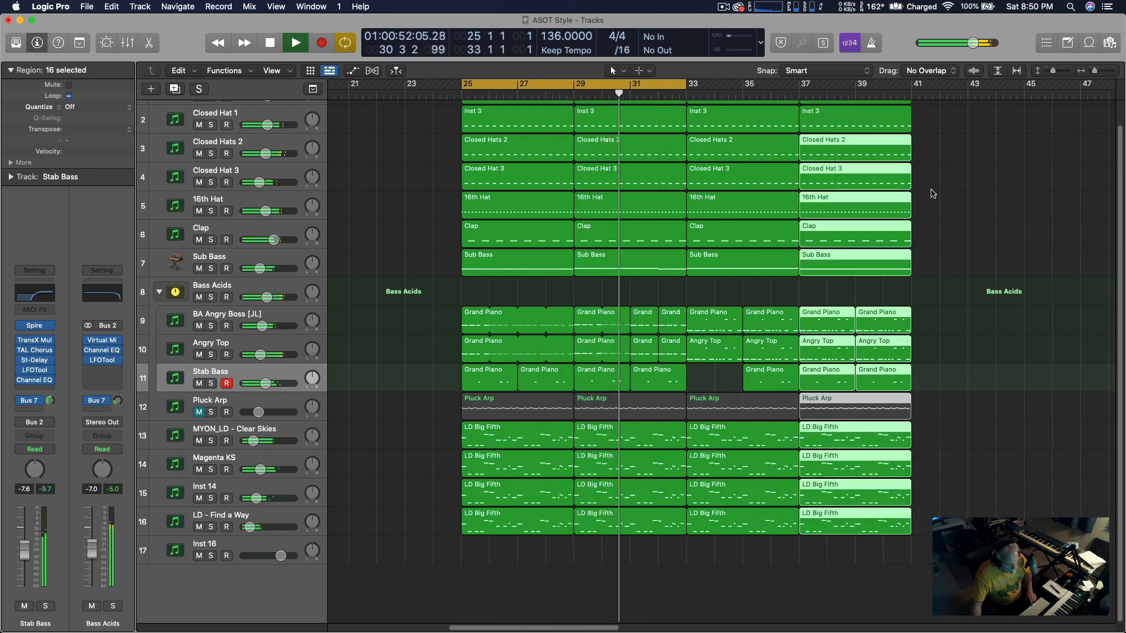
pyautogui.moveTo(925, 579); pyautogui.dragTo(696, 92)
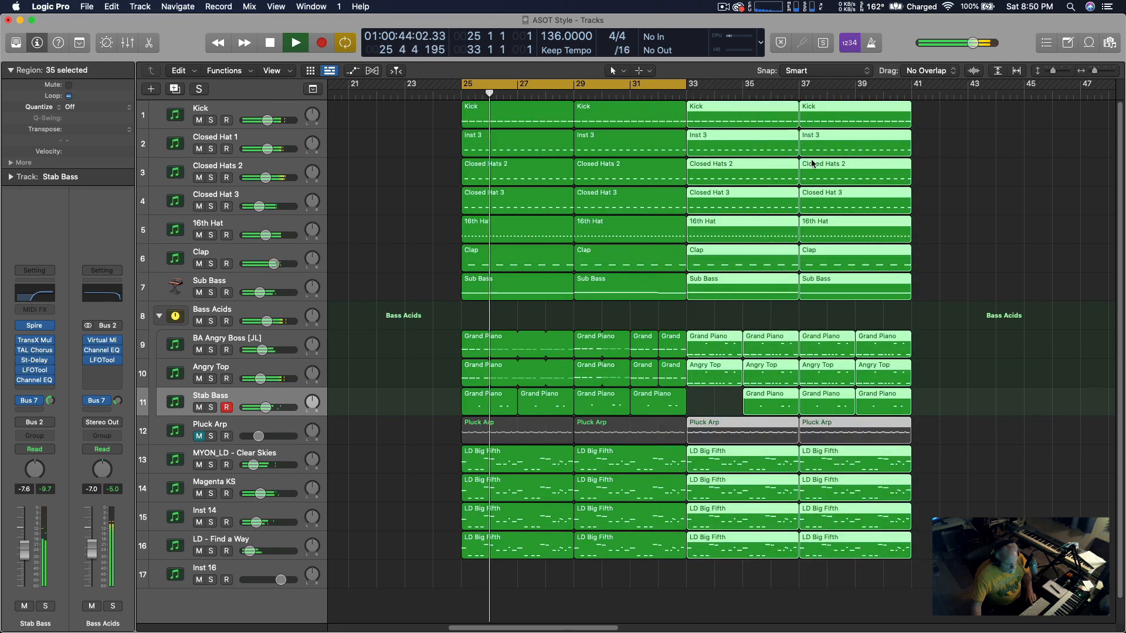
pyautogui.press('Delete')
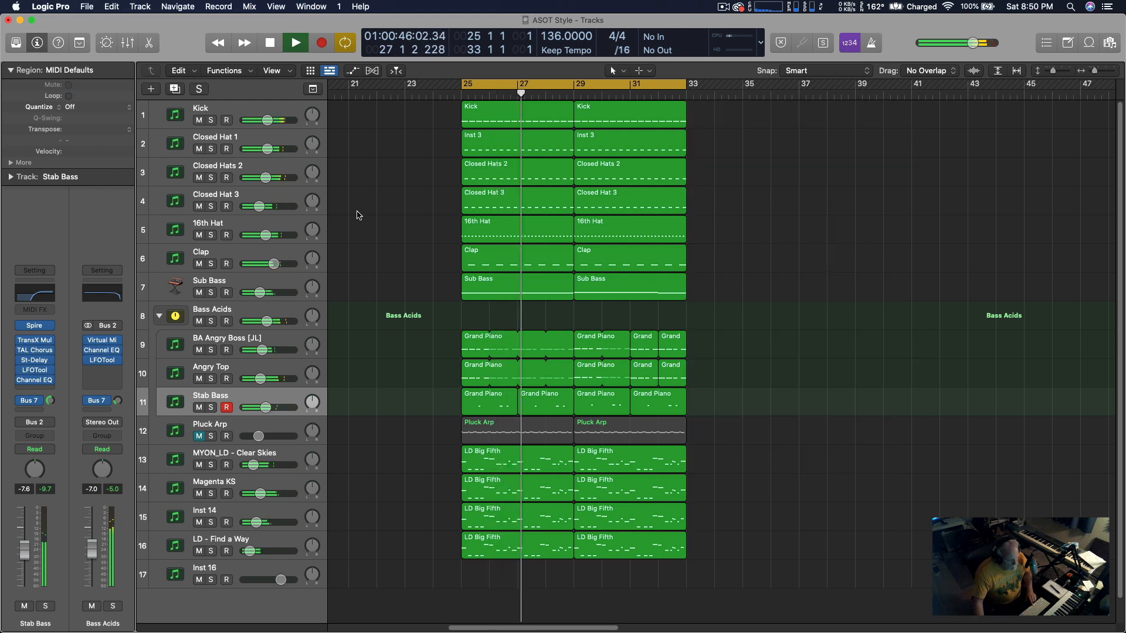
# Stop playback and look over the arrangement between bar 1 and bar 25.
pyautogui.hscroll(-10, 355, 213)
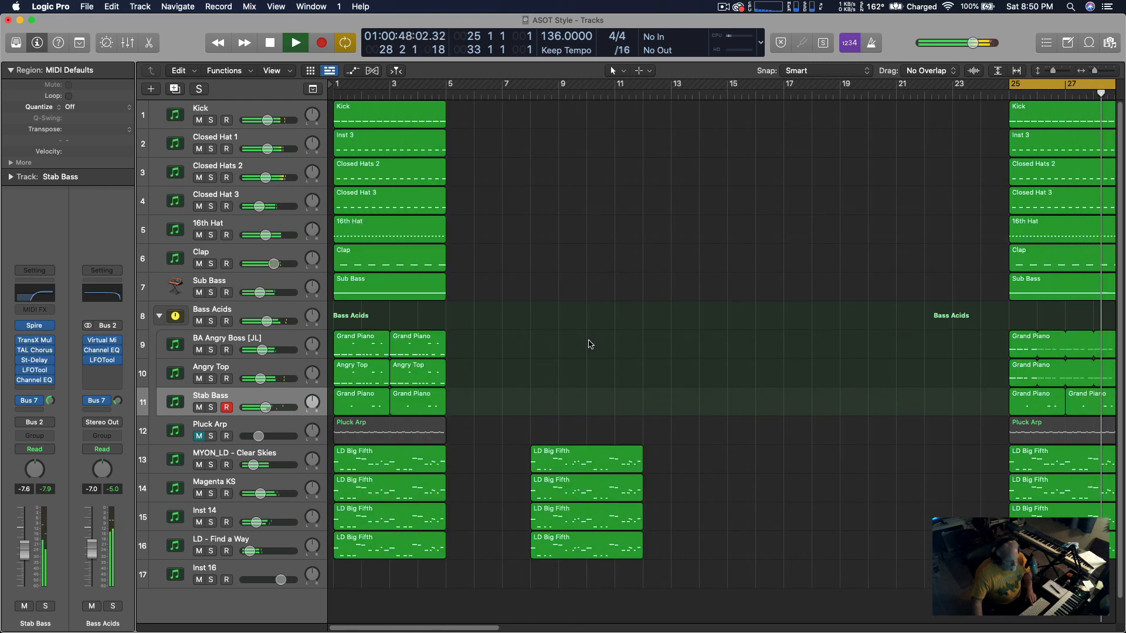
pyautogui.press('space')
pyautogui.hscroll(4, 527, 391)
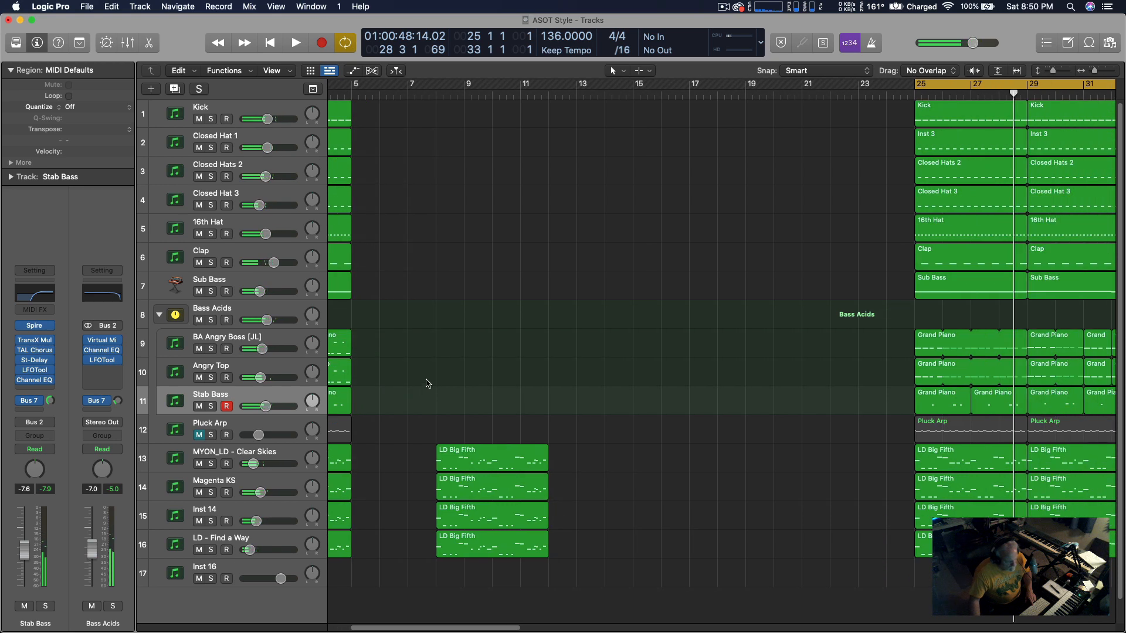
# Move the four stray LD Big Fifth regions at bar 8 on tracks 13 to 16 out to about bar 105.
pyautogui.moveTo(428, 382); pyautogui.dragTo(668, 593)
pyautogui.hscroll(2, 498, 449)
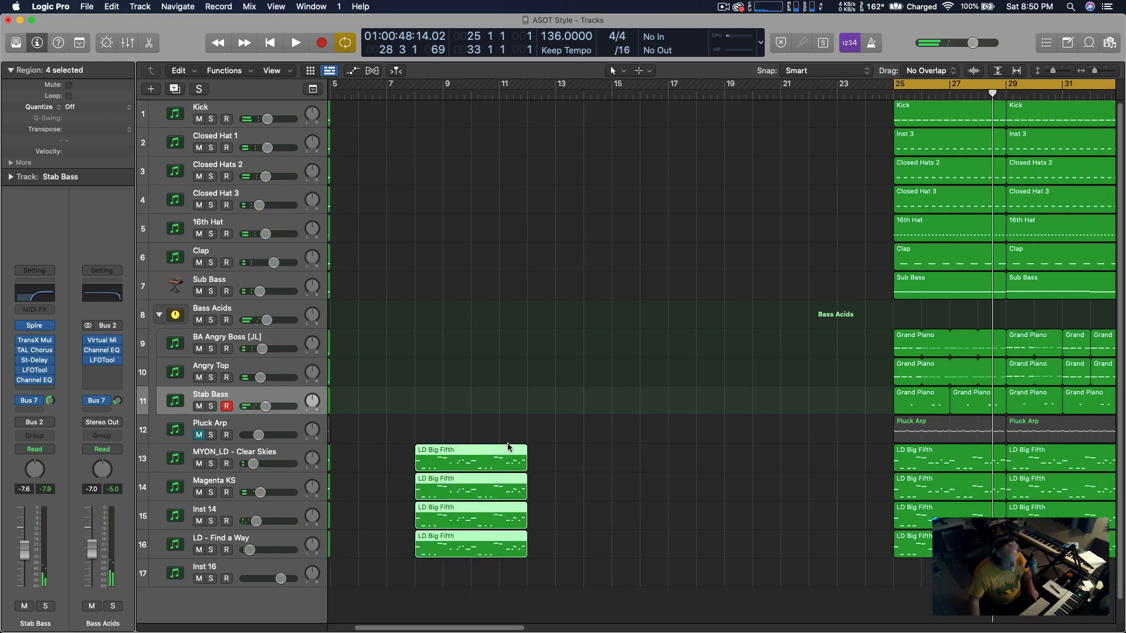
pyautogui.keyDown('ctrl'); pyautogui.keyDown('alt'); pyautogui.click(513, 279); pyautogui.keyUp('alt'); pyautogui.keyUp('ctrl')
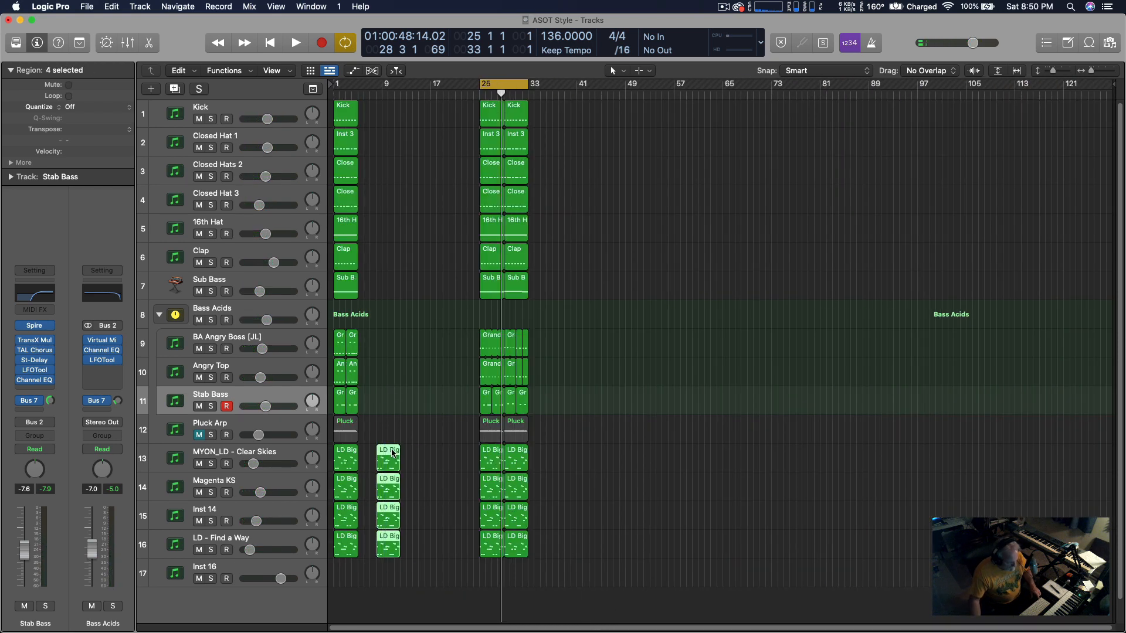
pyautogui.moveTo(391, 452); pyautogui.dragTo(985, 471)
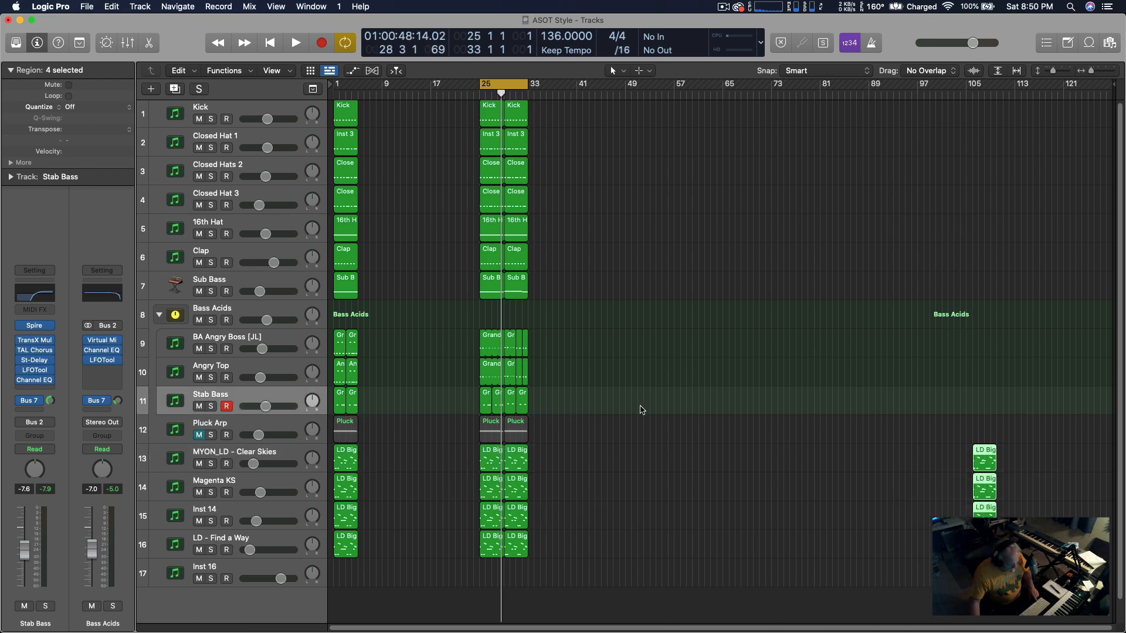
pyautogui.hscroll(5, 635, 402)
pyautogui.hscroll(-10, 556, 393)
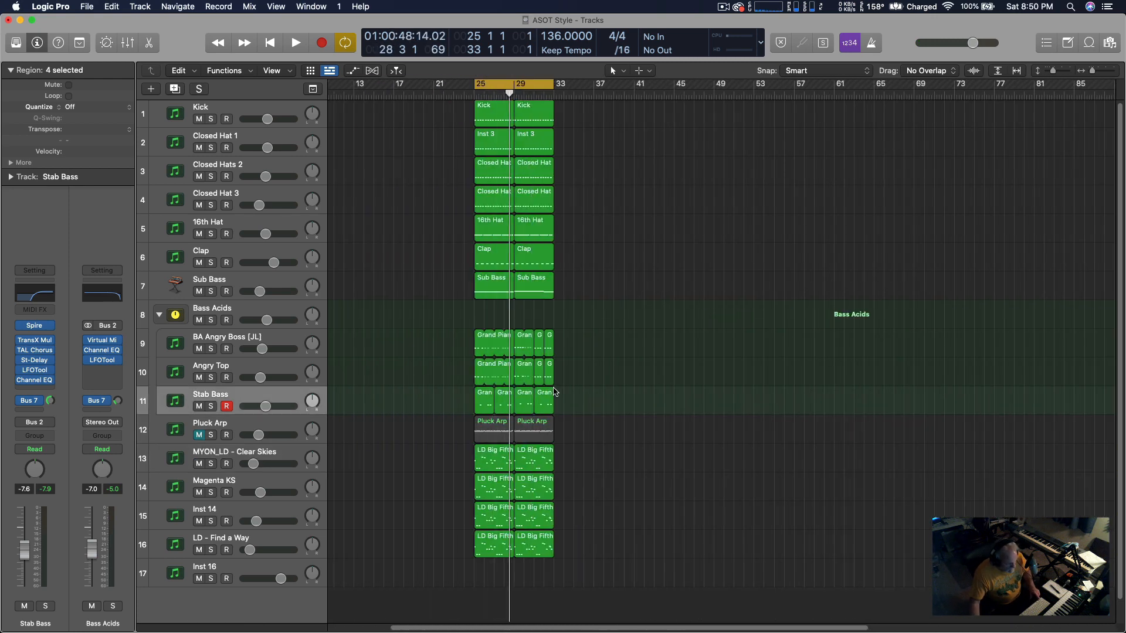
pyautogui.hscroll(1, 510, 375)
pyautogui.hscroll(6, 510, 373)
pyautogui.hscroll(-10, 548, 382)
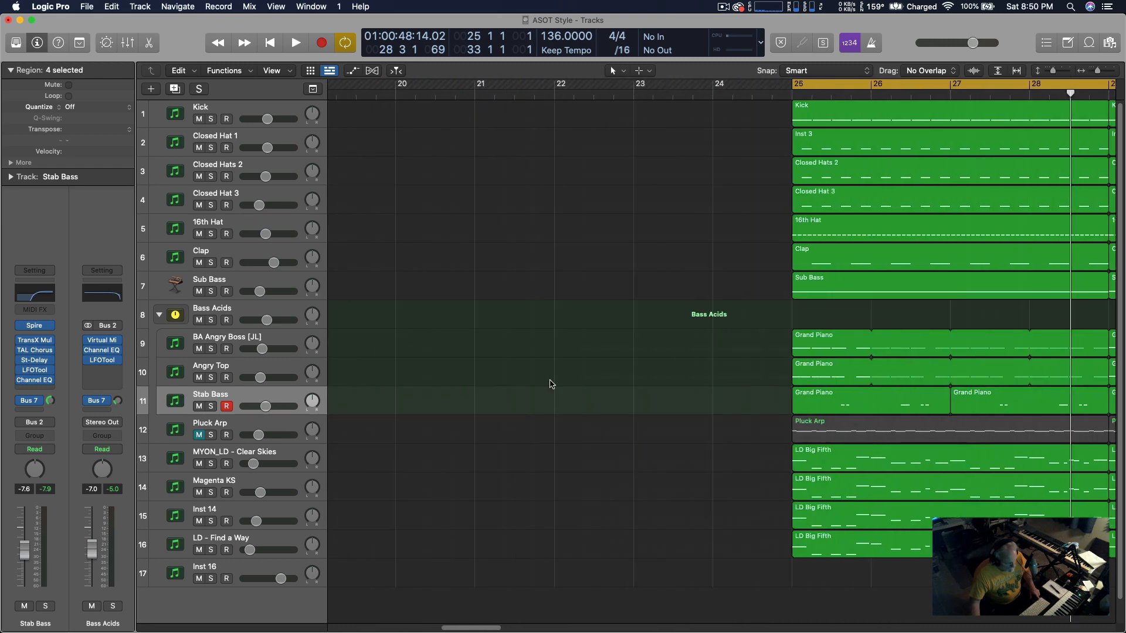
# Play the section from bar 25 and solo the Bass Acids track stack to hear it alone.
pyautogui.press('space')
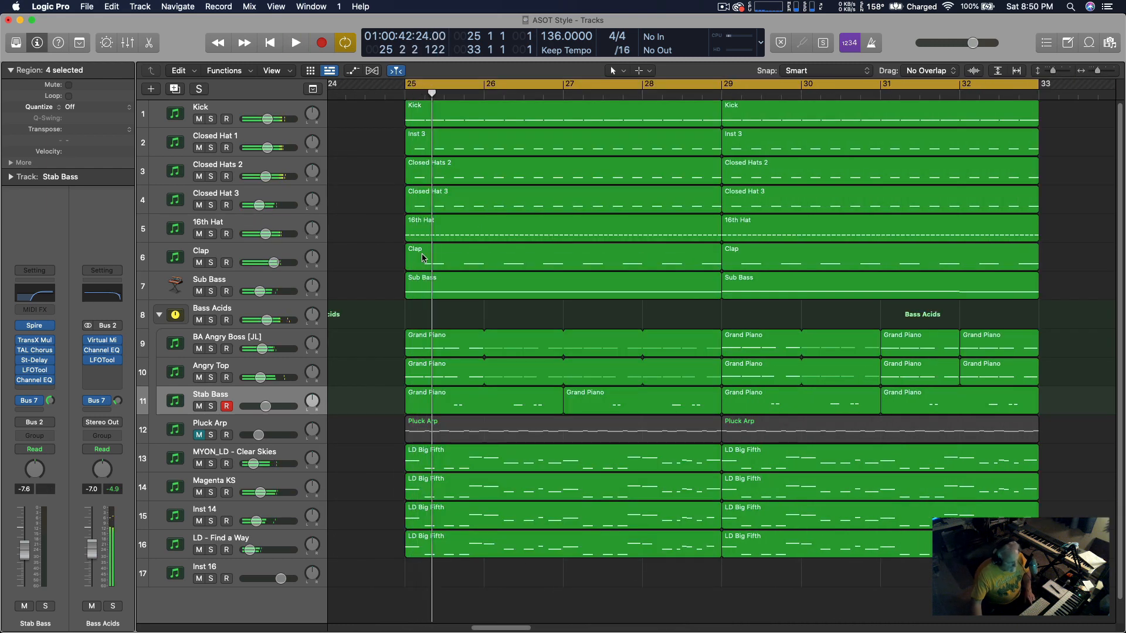
pyautogui.click(255, 309)
pyautogui.press('s')
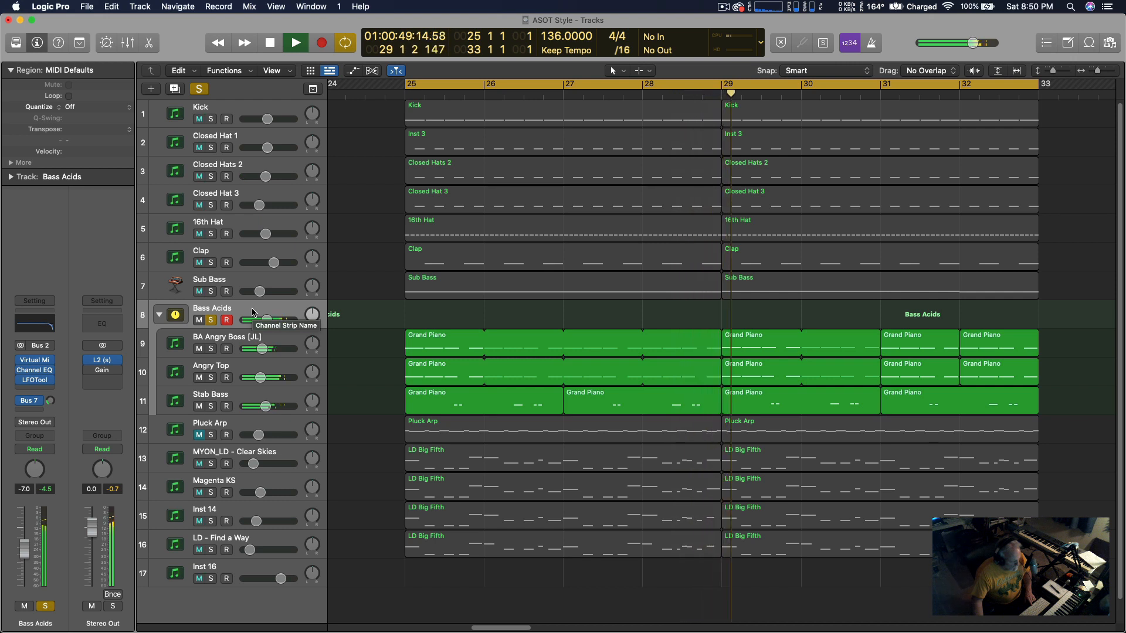
pyautogui.press('space')
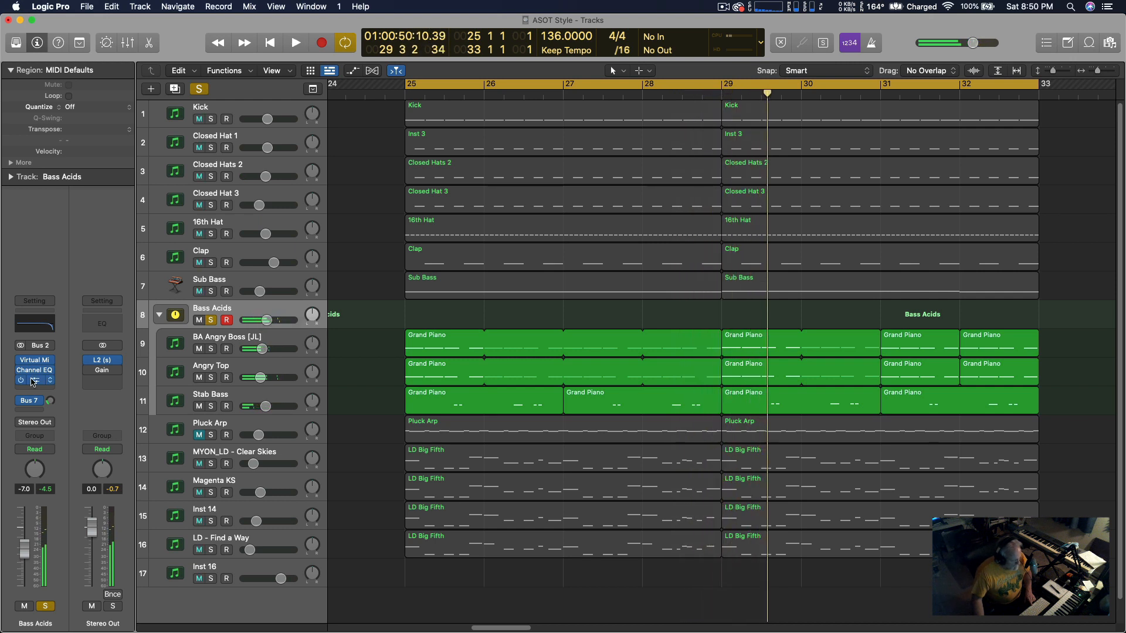
# Insert the FabFilter Simplon filter in the next free effect slot on the Bass Acids stack.
pyautogui.click(54, 389)
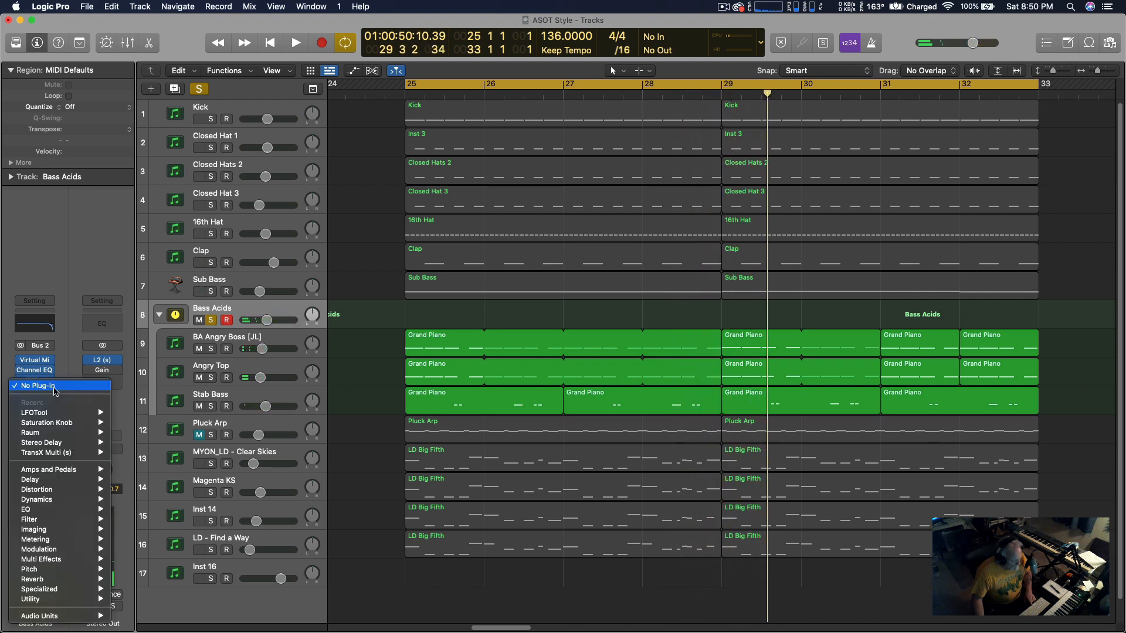
pyautogui.moveTo(57, 616)
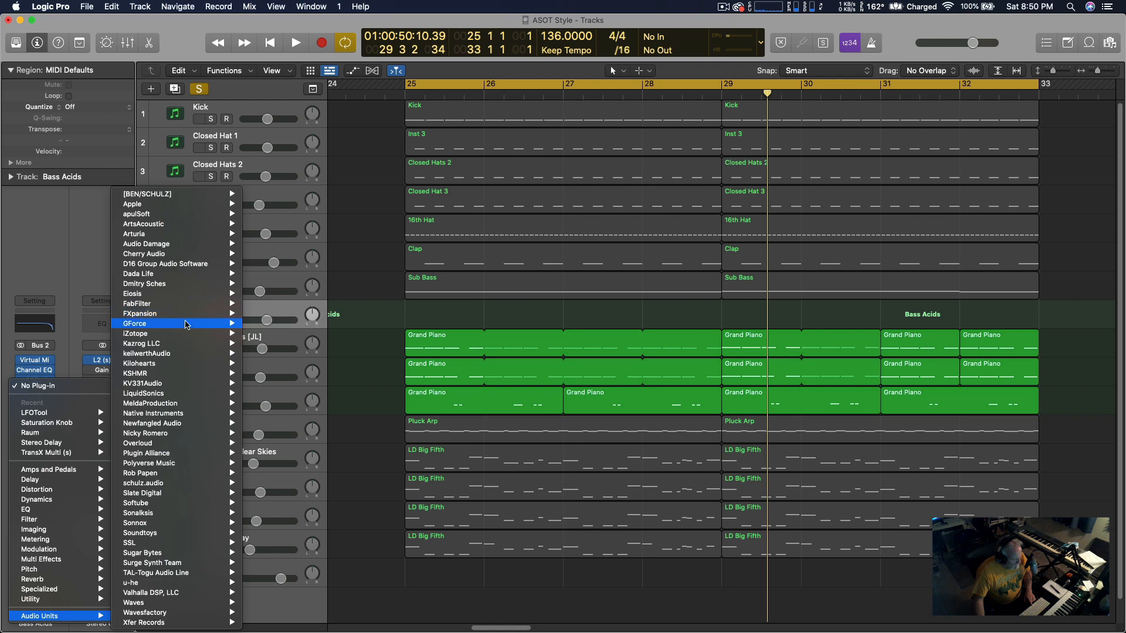
pyautogui.moveTo(161, 304)
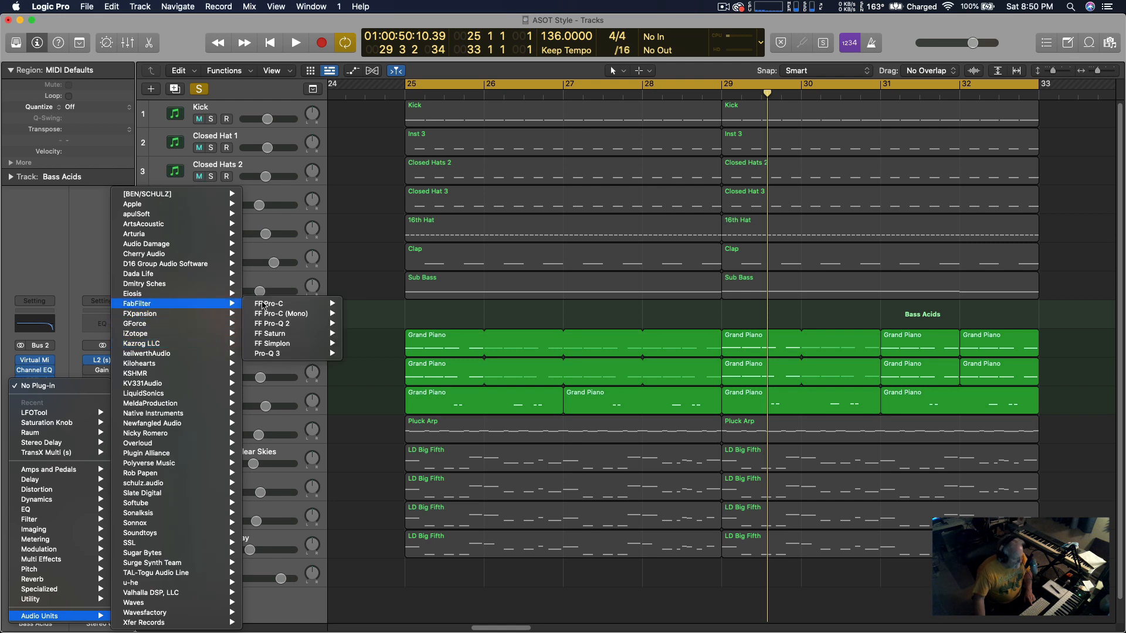
pyautogui.click(376, 344)
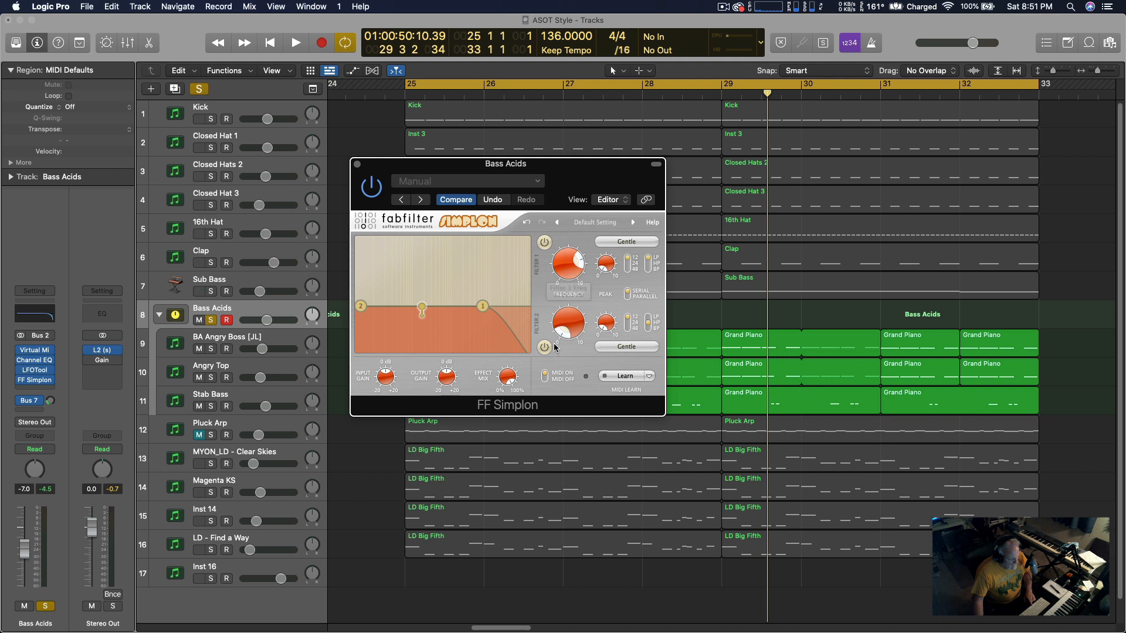
# Audition Bass Acids with Simplon bypassed and active, unsolo the stack, and close the plug-in window.
pyautogui.press('space')
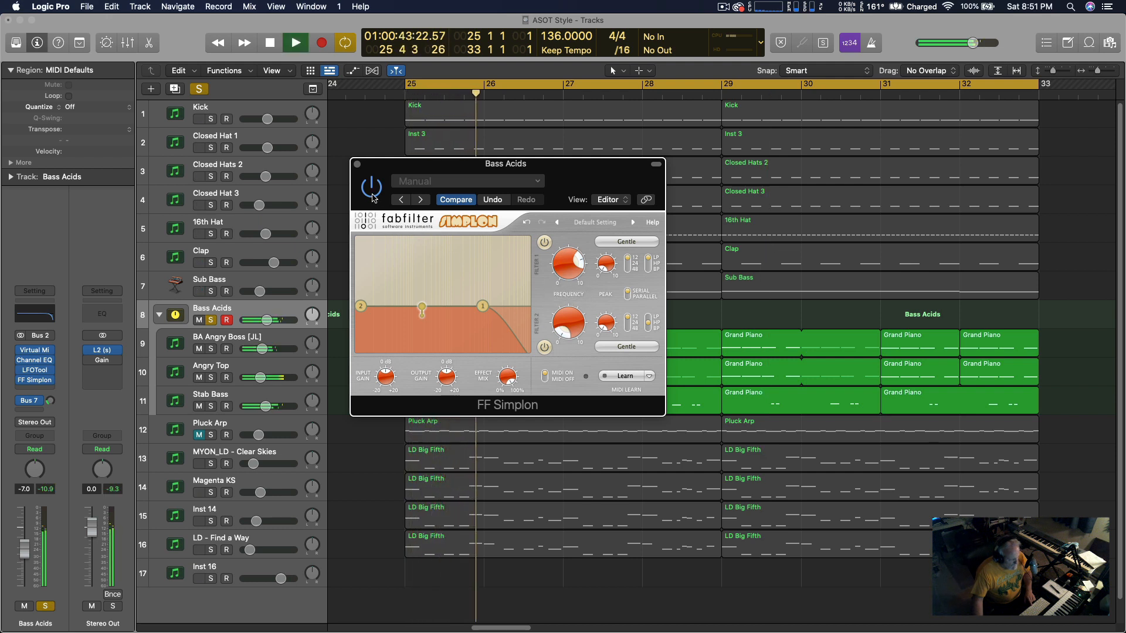
pyautogui.press('space')
pyautogui.press('space')
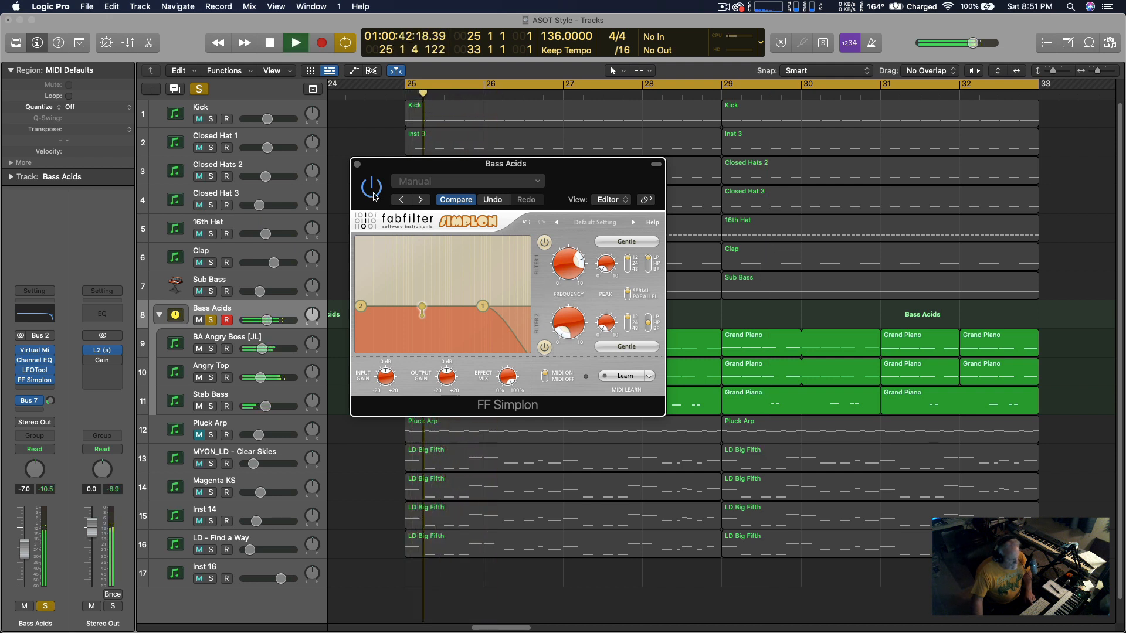
pyautogui.click(374, 196)
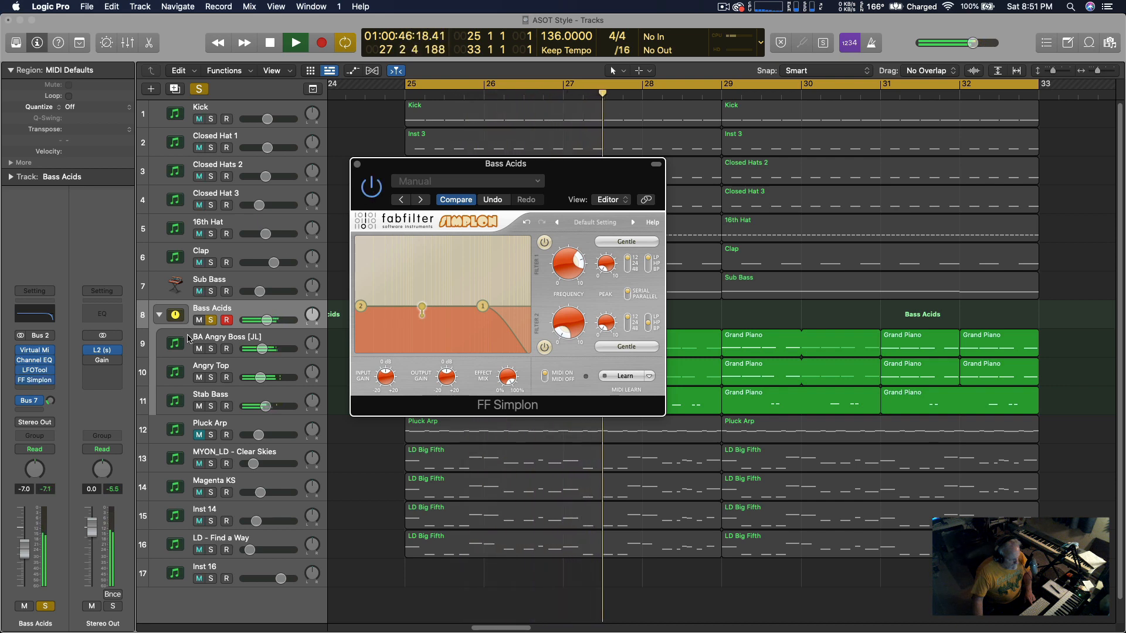
pyautogui.click(211, 320)
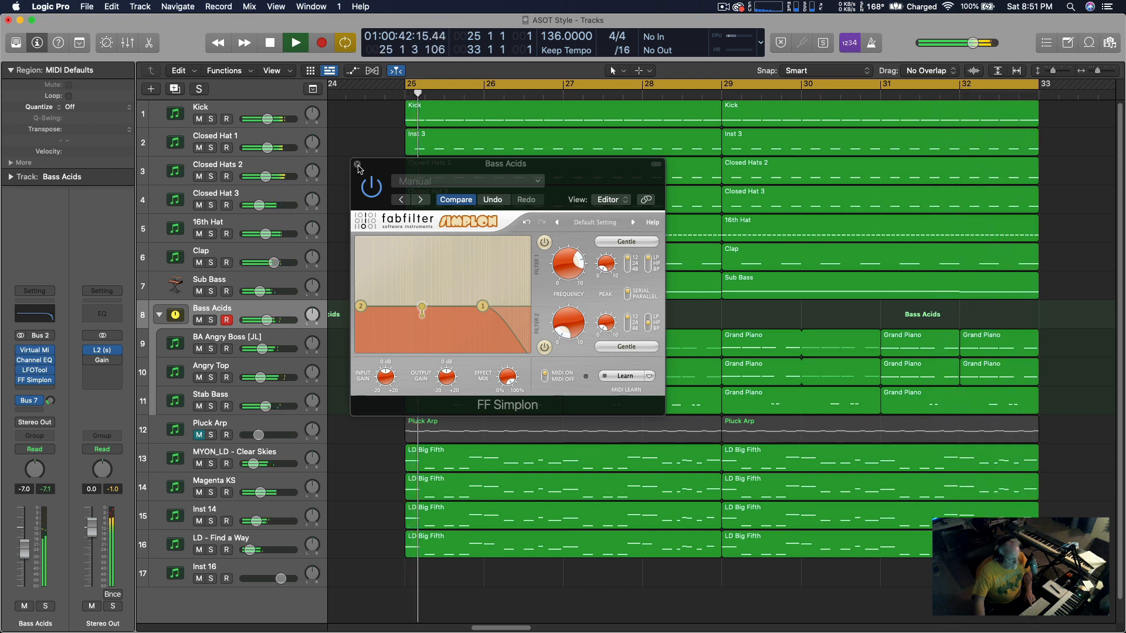
pyautogui.press('super+w')
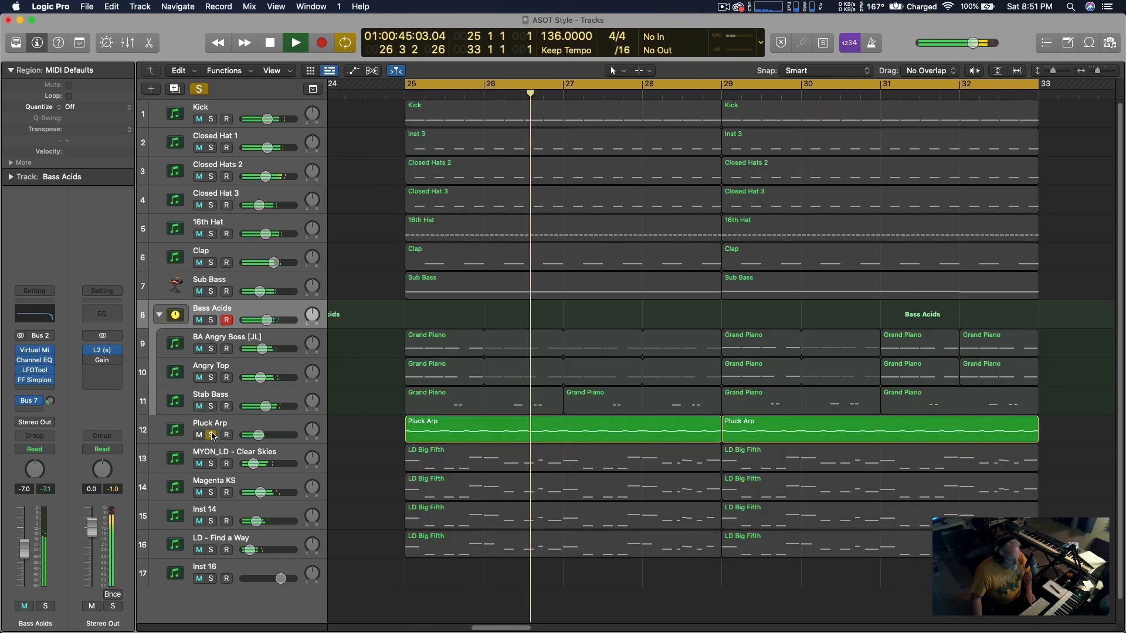
# Unmute the Pluck Arp track and raise its volume to about -7 dB during playback.
pyautogui.click(199, 436)
pyautogui.click(211, 435)
pyautogui.click(212, 435)
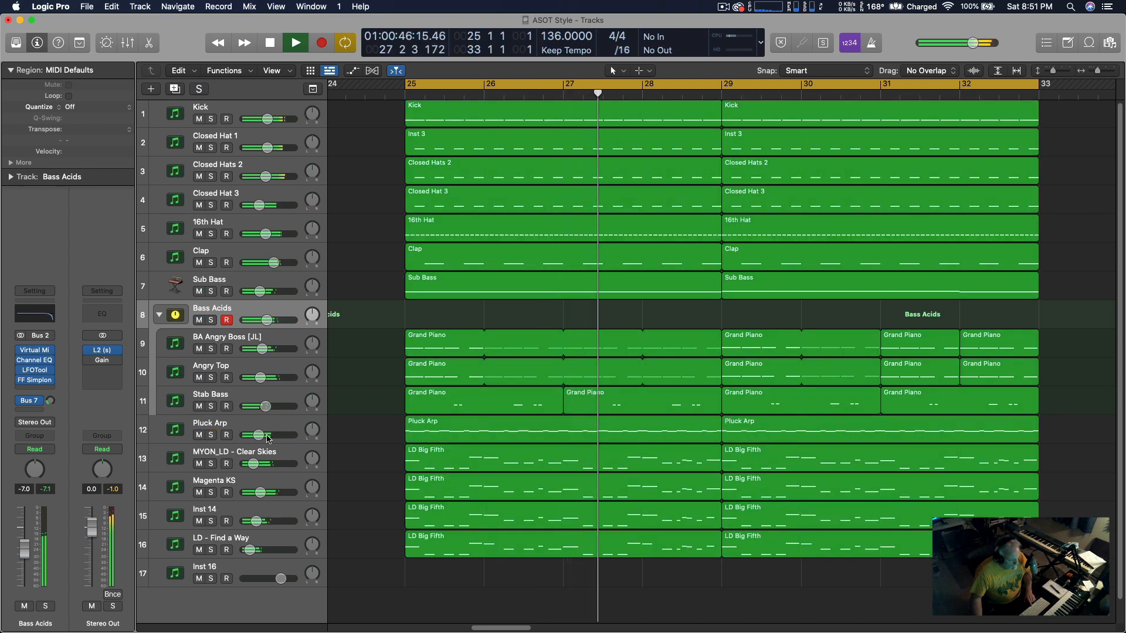
pyautogui.moveTo(272, 435); pyautogui.dragTo(265, 435)
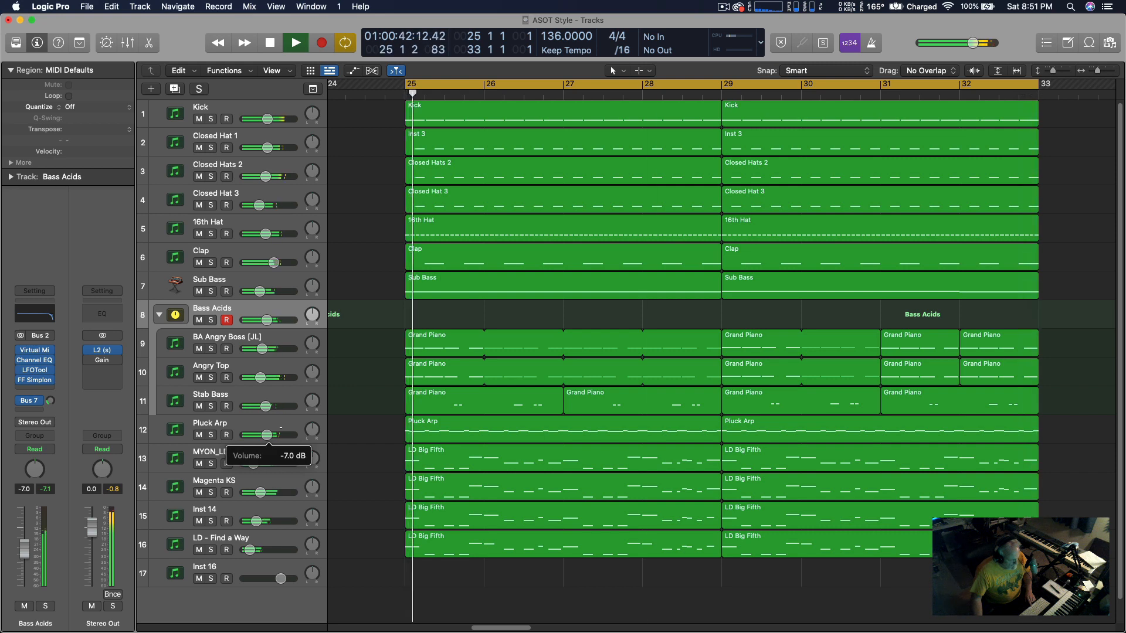
# Solo the Pluck Arp track and play it repeatedly to check its Bus 3 reverb send.
pyautogui.click(210, 434)
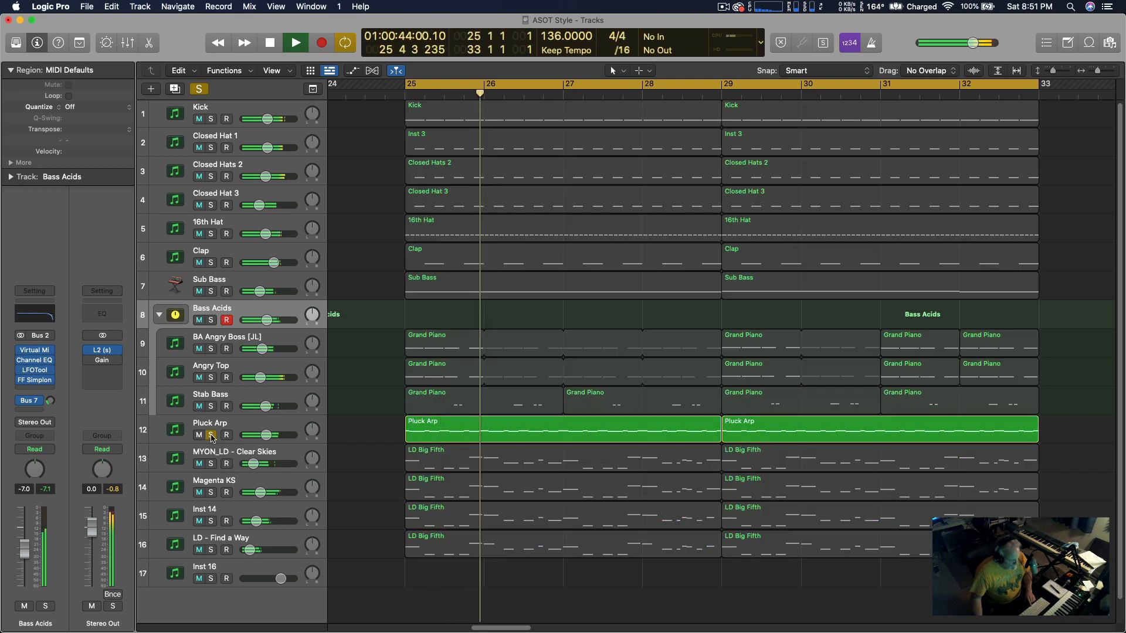
pyautogui.click(271, 427)
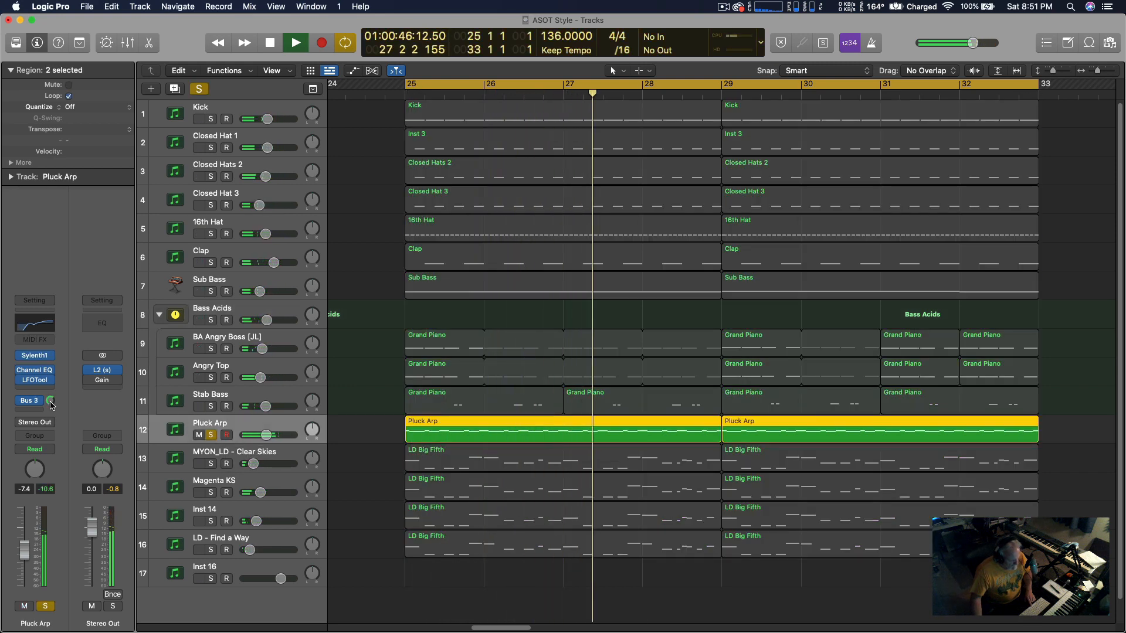
pyautogui.press('space')
pyautogui.press('space')
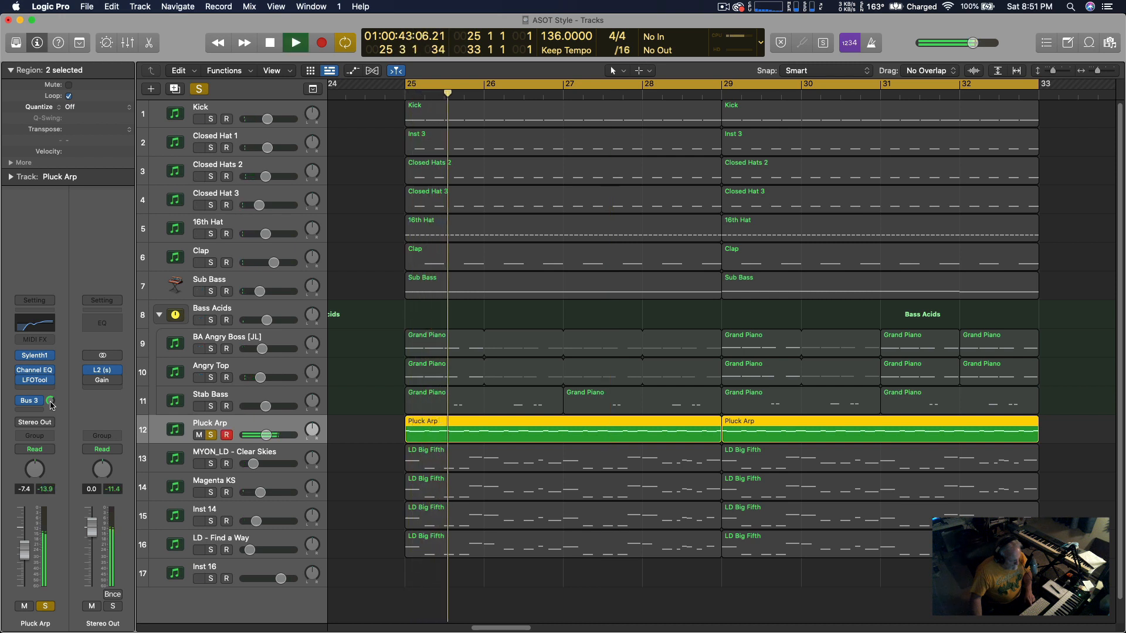
pyautogui.press('space')
pyautogui.click(52, 403)
pyautogui.press('space')
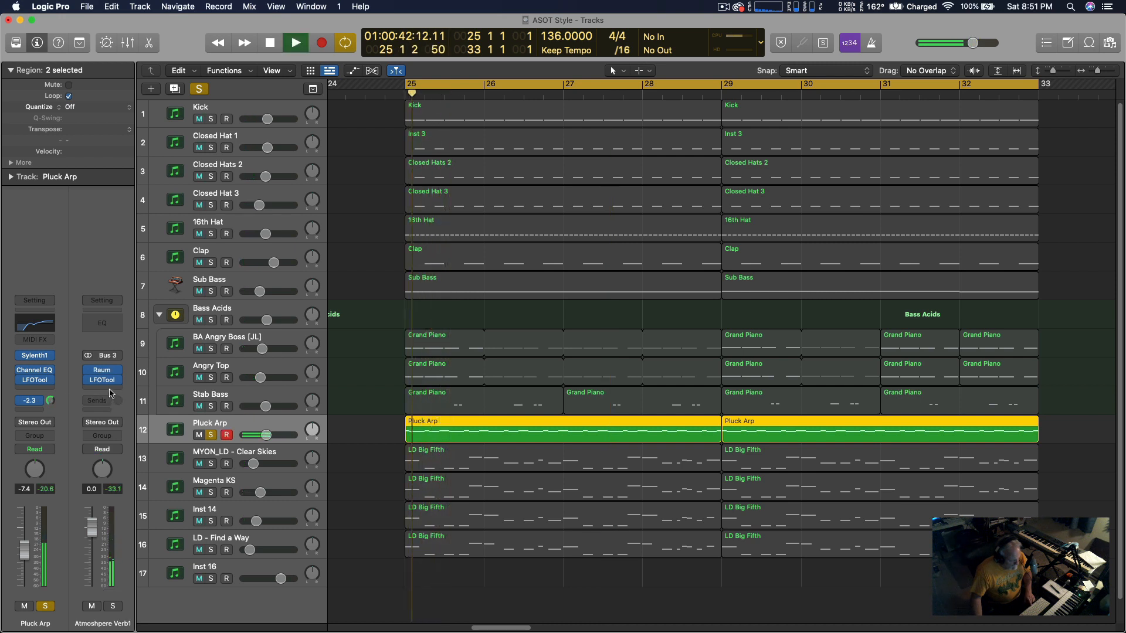
# Insert Raum directly on the Pluck Arp channel in place of the Bus 3 send, setting its Airy reverb mix to about 39%.
pyautogui.press('space')
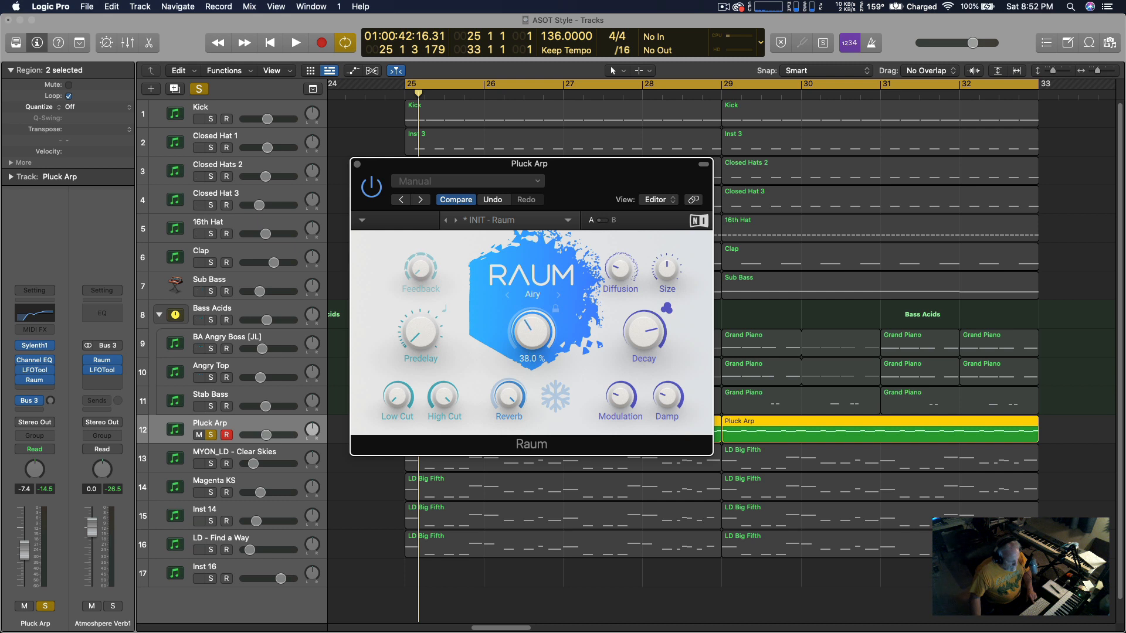
pyautogui.press('space')
pyautogui.moveTo(531, 335)
pyautogui.mouseDown()
pyautogui.moveTo(526, 314)
pyautogui.moveTo(532, 345)
pyautogui.mouseUp()
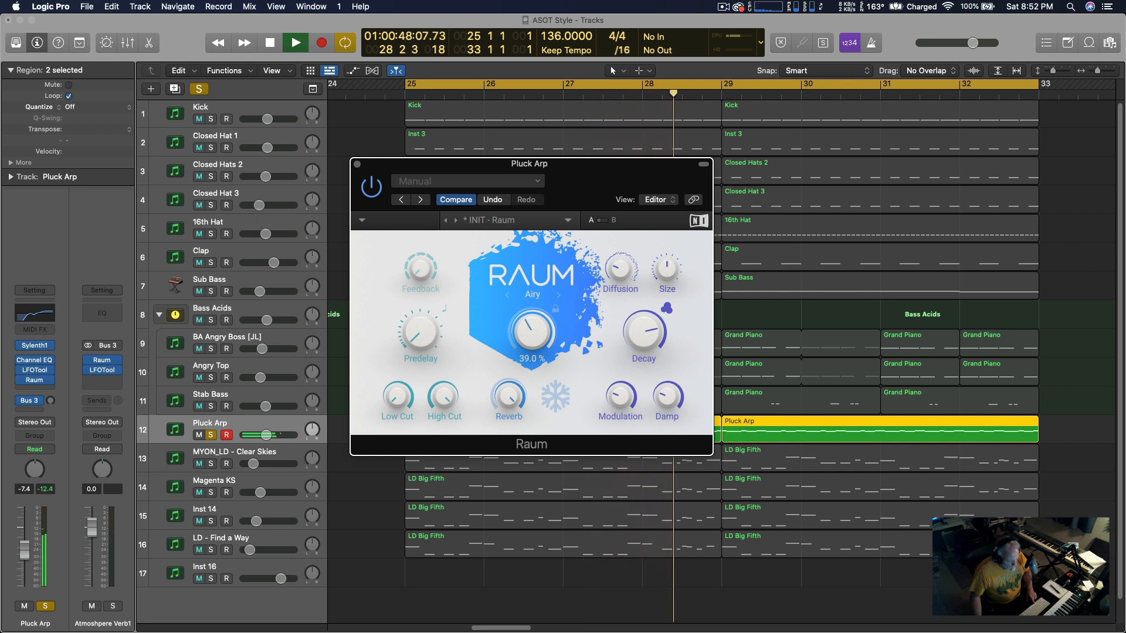
pyautogui.press('space')
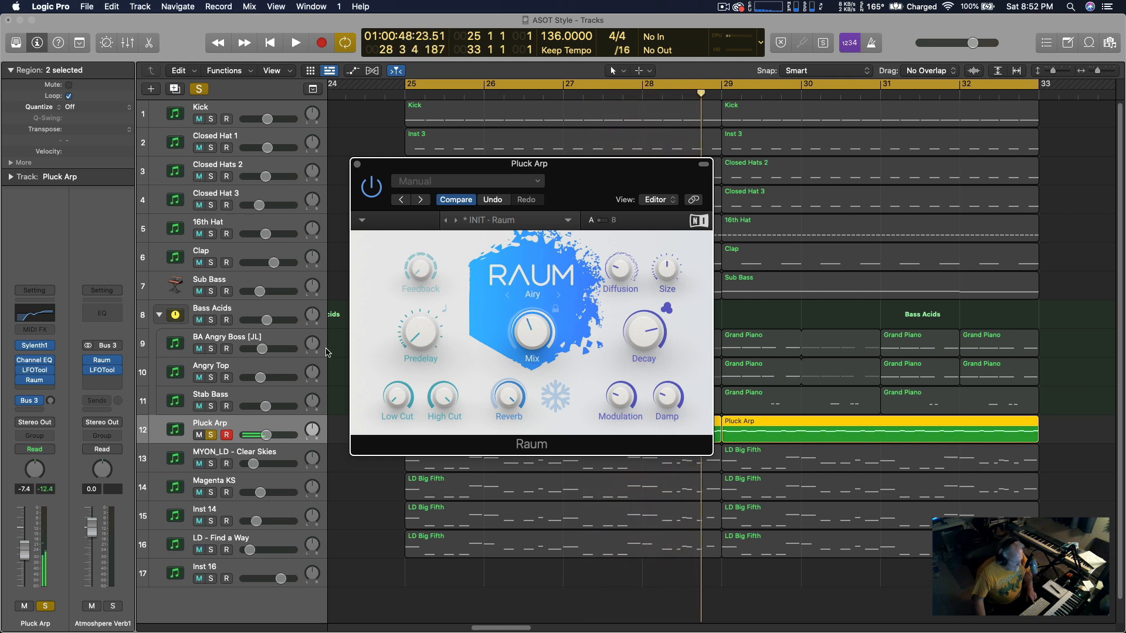
pyautogui.press('space')
pyautogui.press('space')
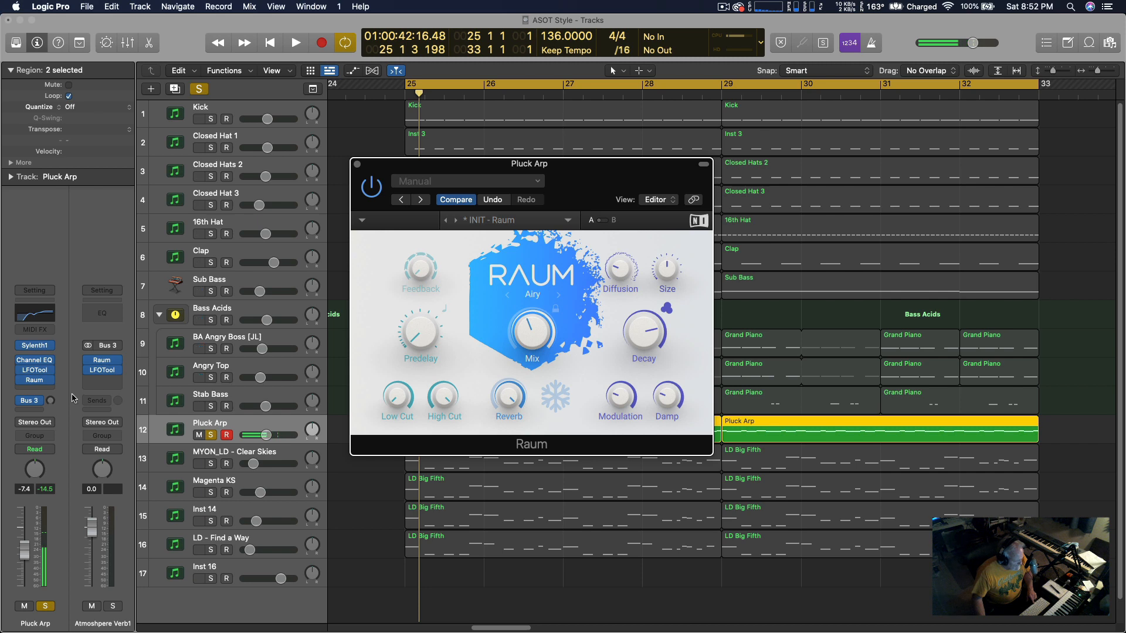
pyautogui.press('space')
# Unsolo Pluck Arp, cut its Channel EQ by 2.5 dB at 1110 Hz, and close its plug-in windows.
pyautogui.click(212, 435)
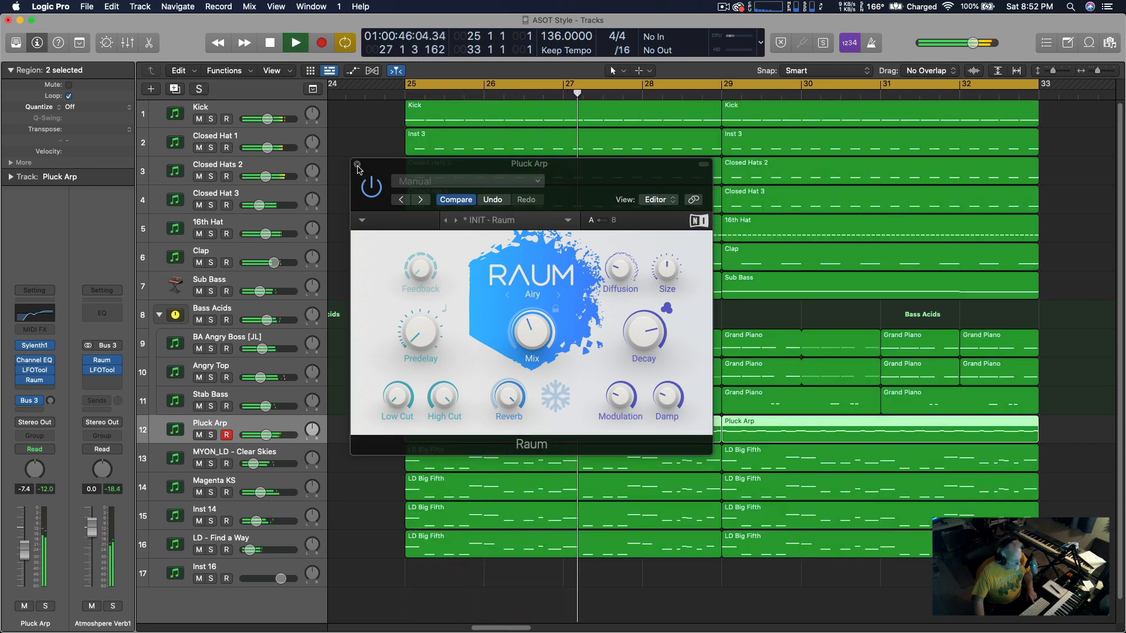
pyautogui.click(36, 315)
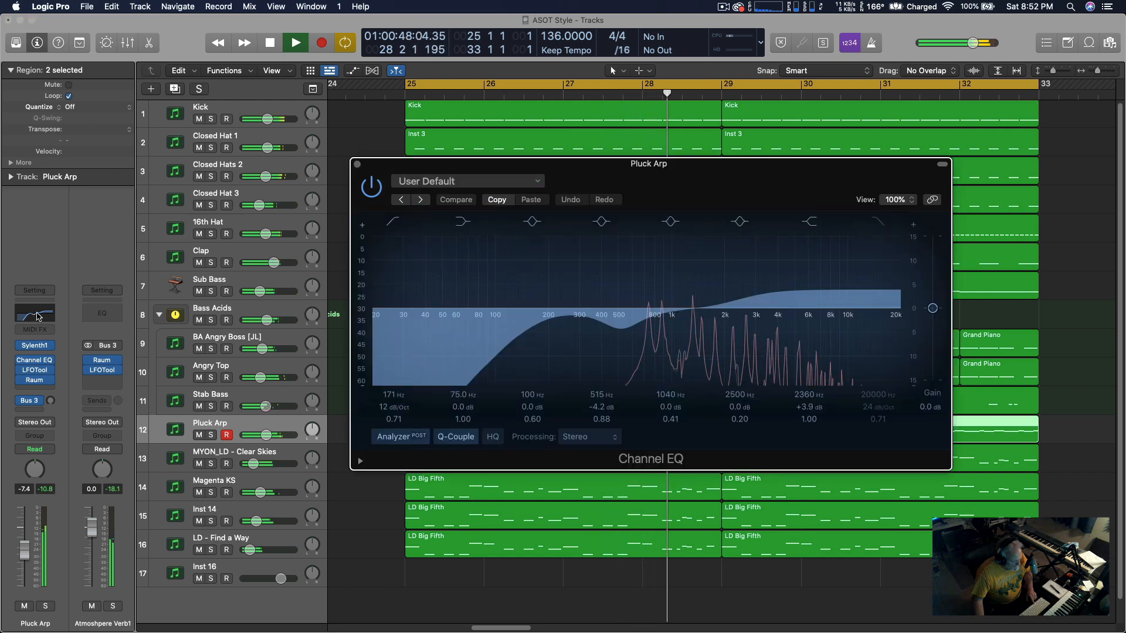
pyautogui.moveTo(674, 311); pyautogui.dragTo(678, 320)
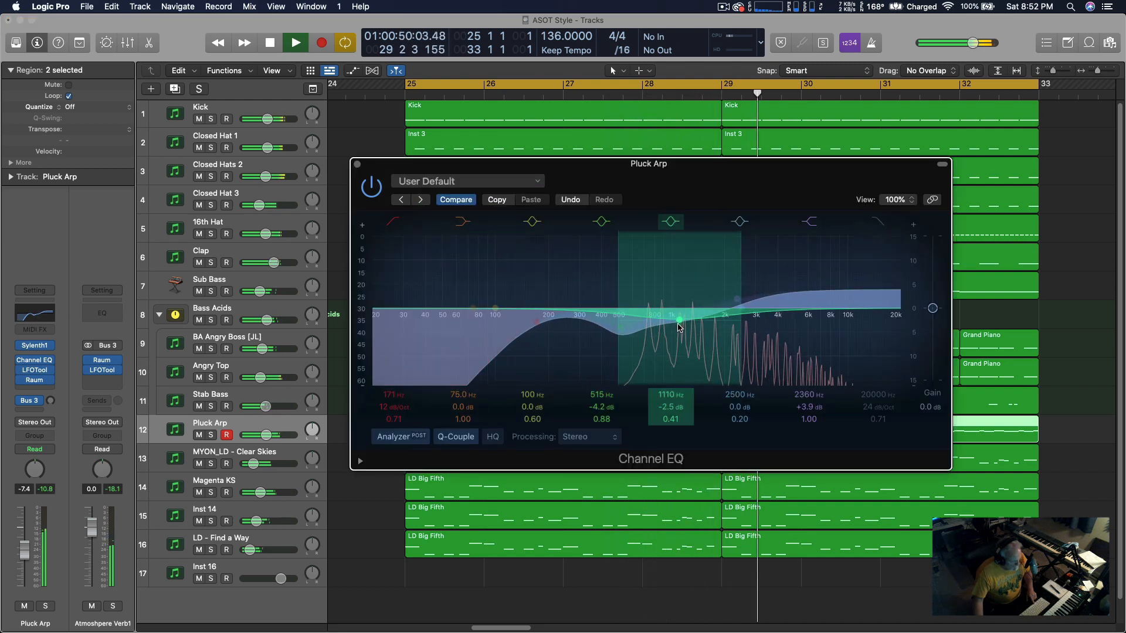
pyautogui.press('space')
pyautogui.click(362, 184)
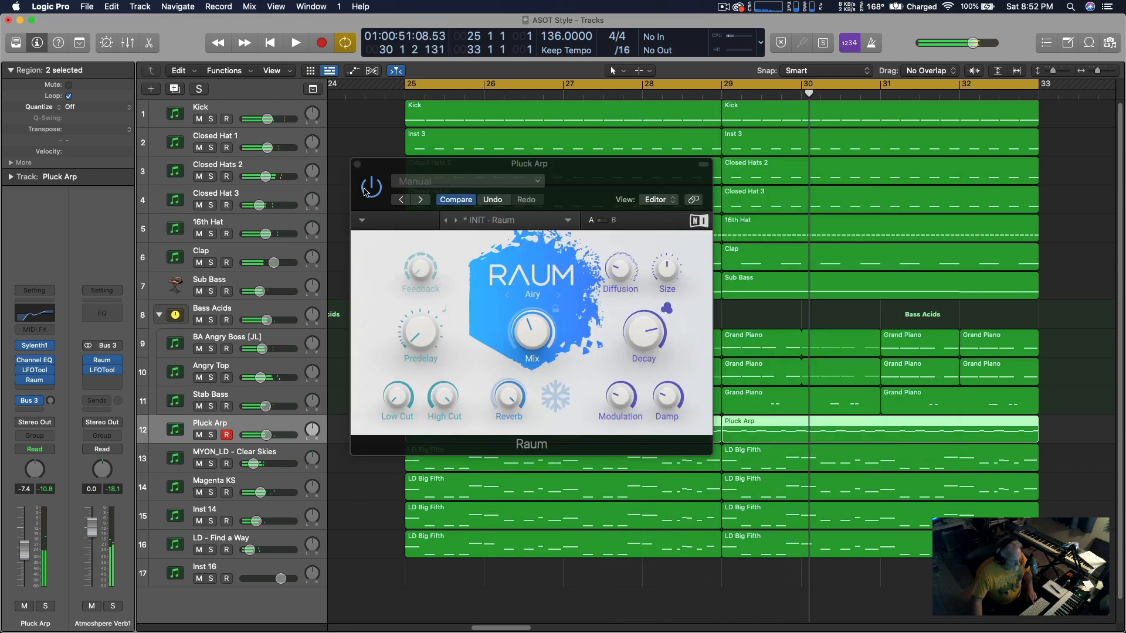
pyautogui.press('space')
pyautogui.click(357, 165)
pyautogui.press('space')
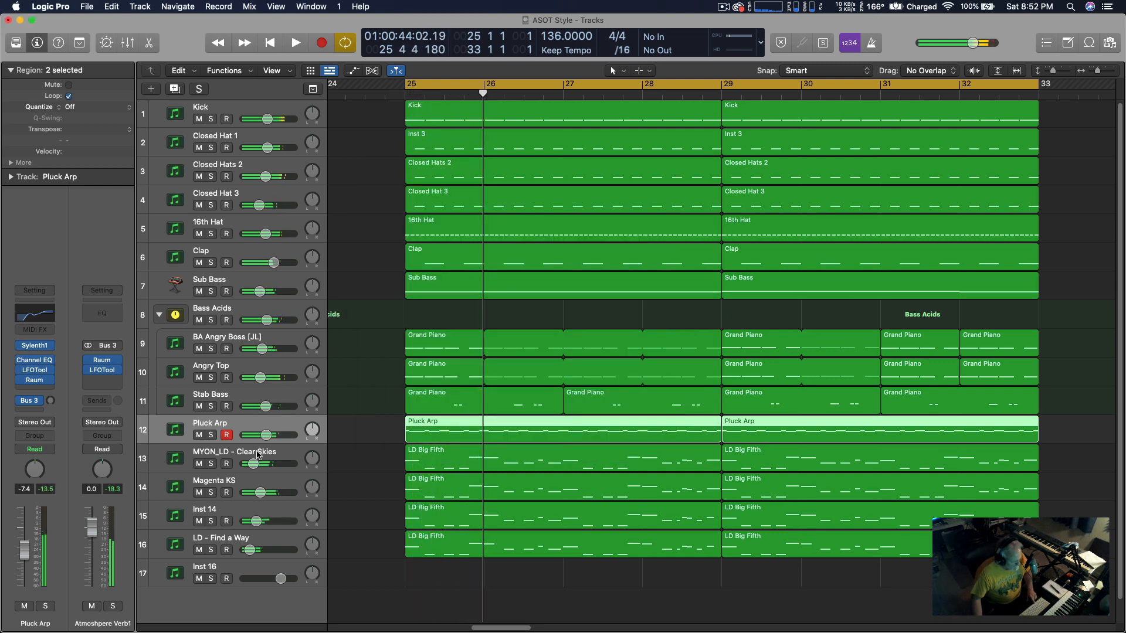
# Solo the Pluck Arp track and play it from the start of the cycle range.
pyautogui.click(211, 435)
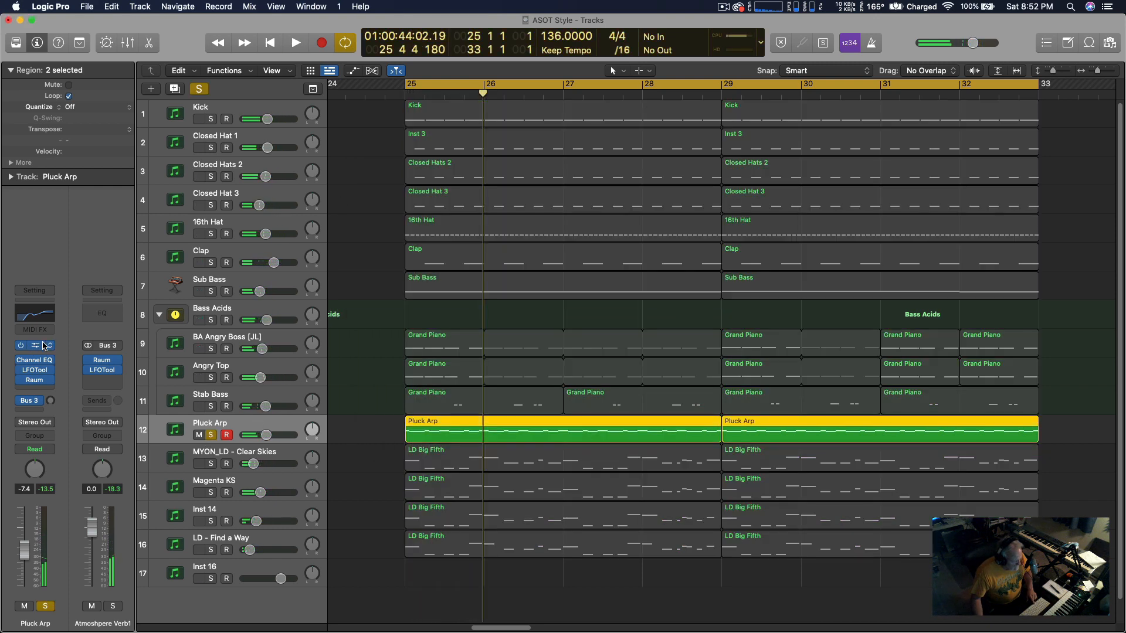
pyautogui.press('space')
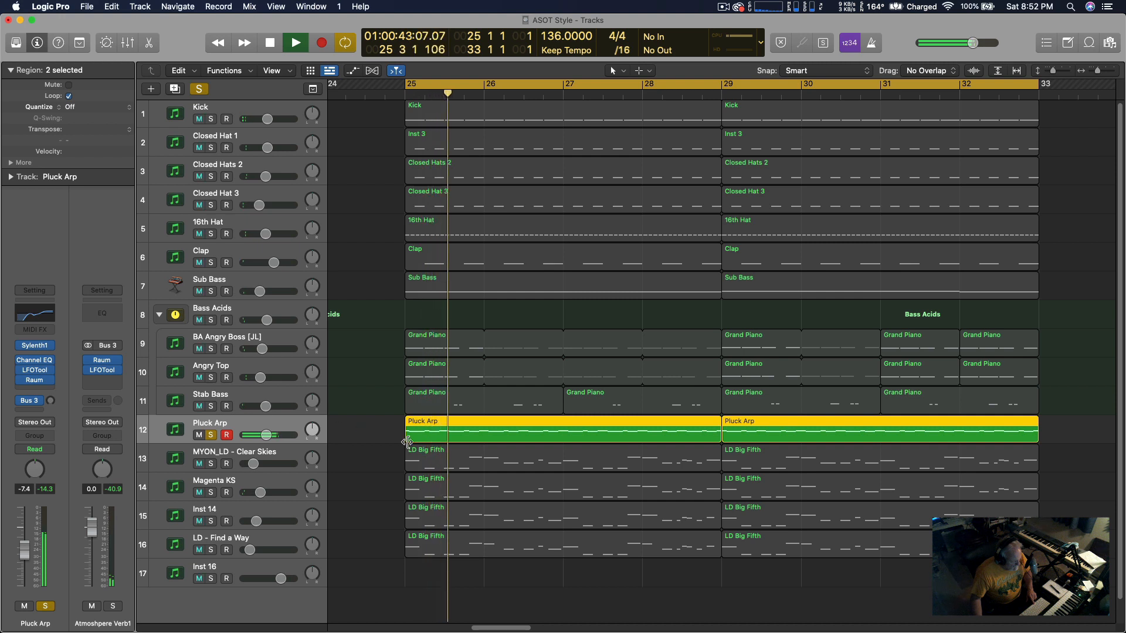
pyautogui.press('space')
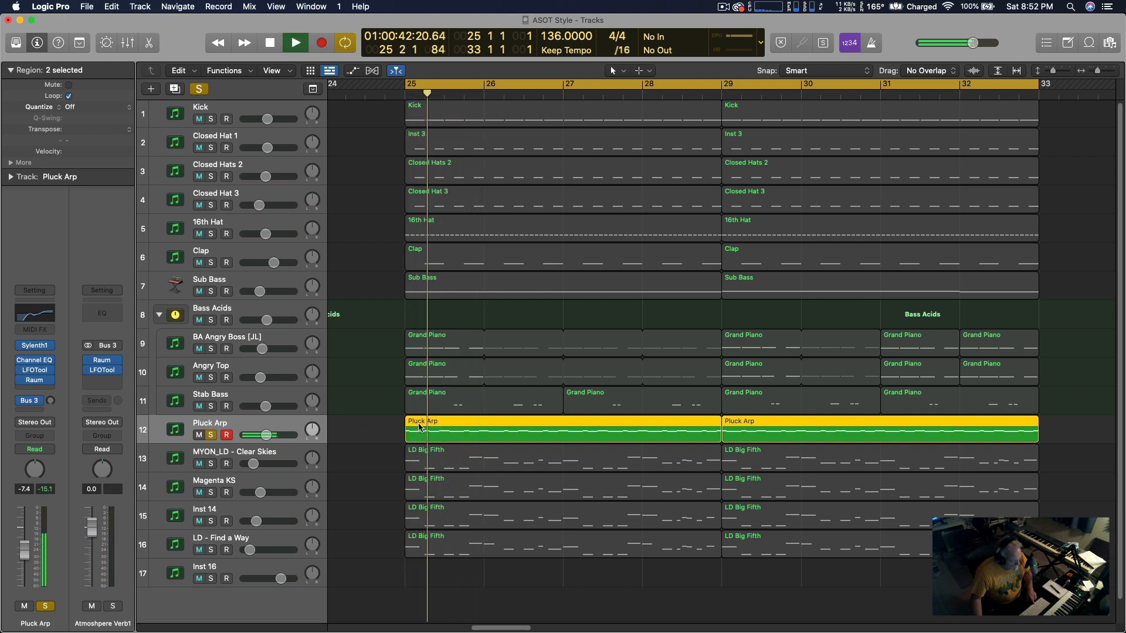
pyautogui.press('space')
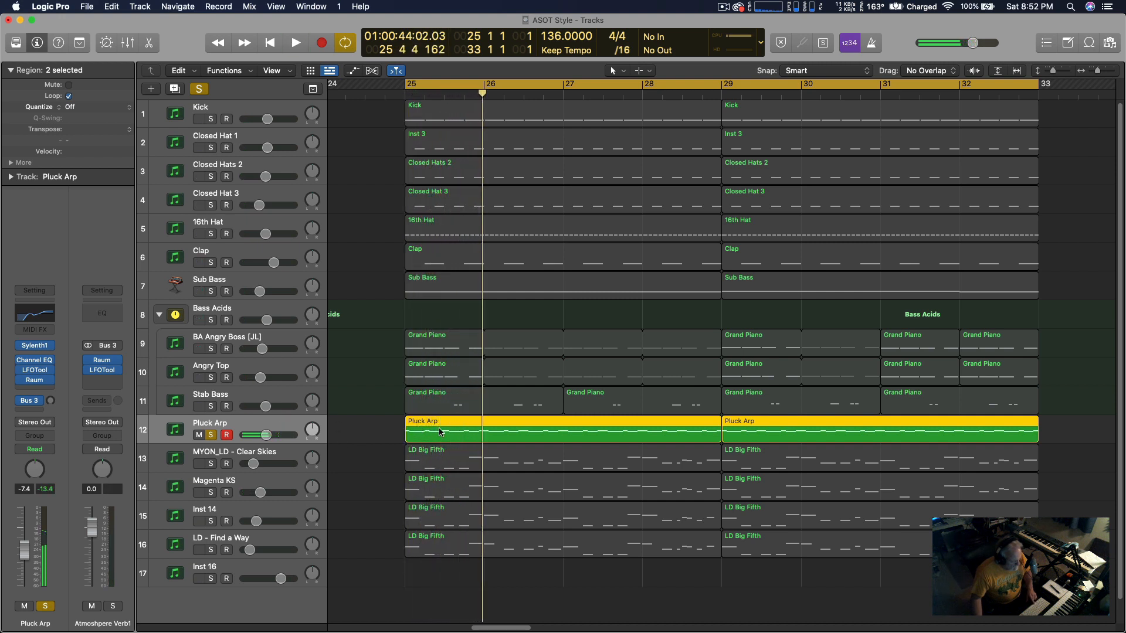
# Try the Pluck Arp notes an octave higher, listening soloed and in the full mix, and transpose them back down an octave.
pyautogui.press('p')
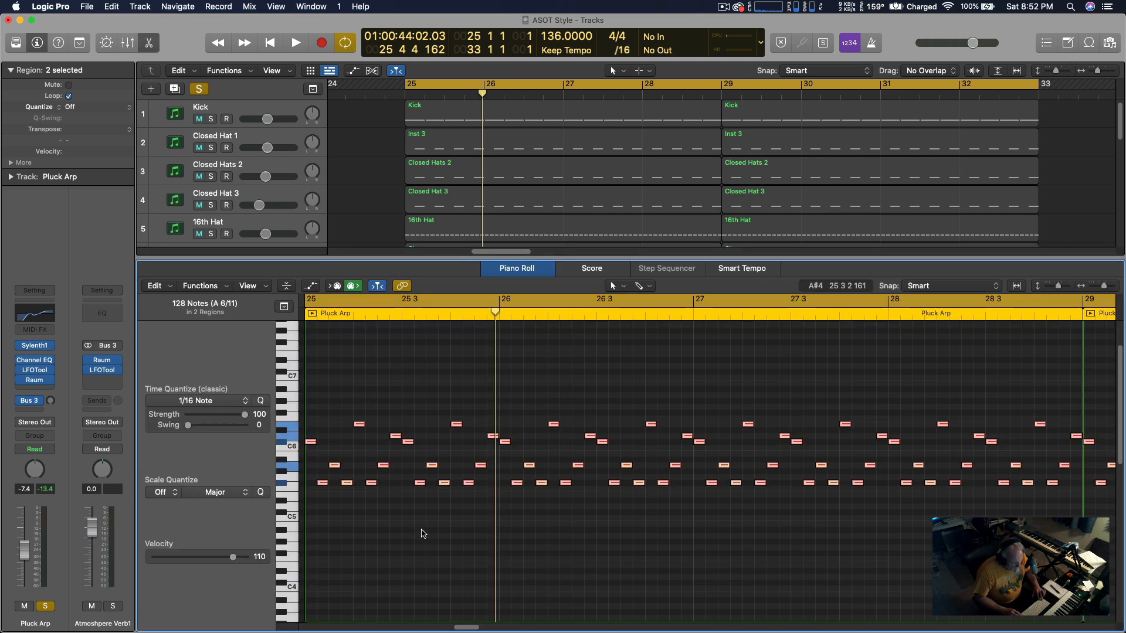
pyautogui.hotkey('alt', 'shift', 'Up')
pyautogui.press('space')
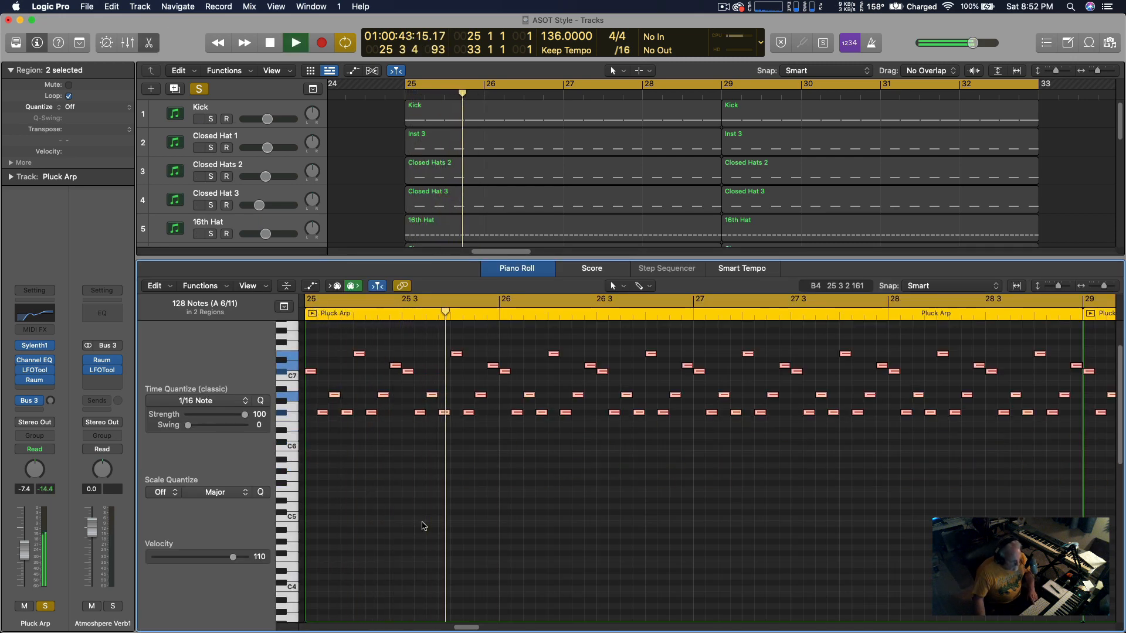
pyautogui.click(47, 606)
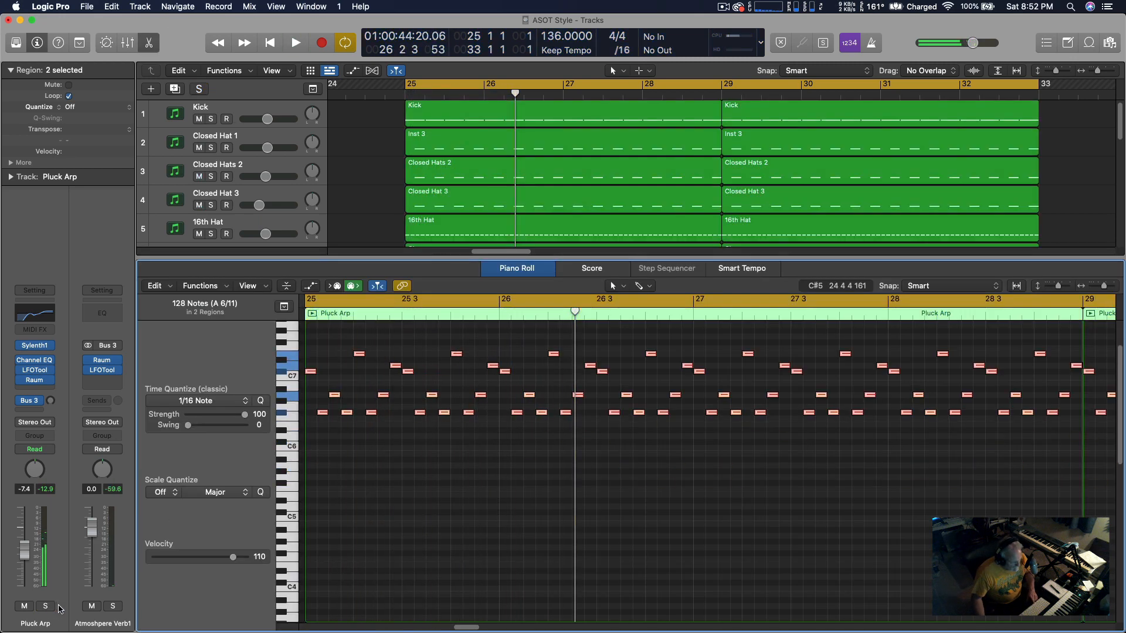
pyautogui.press('space')
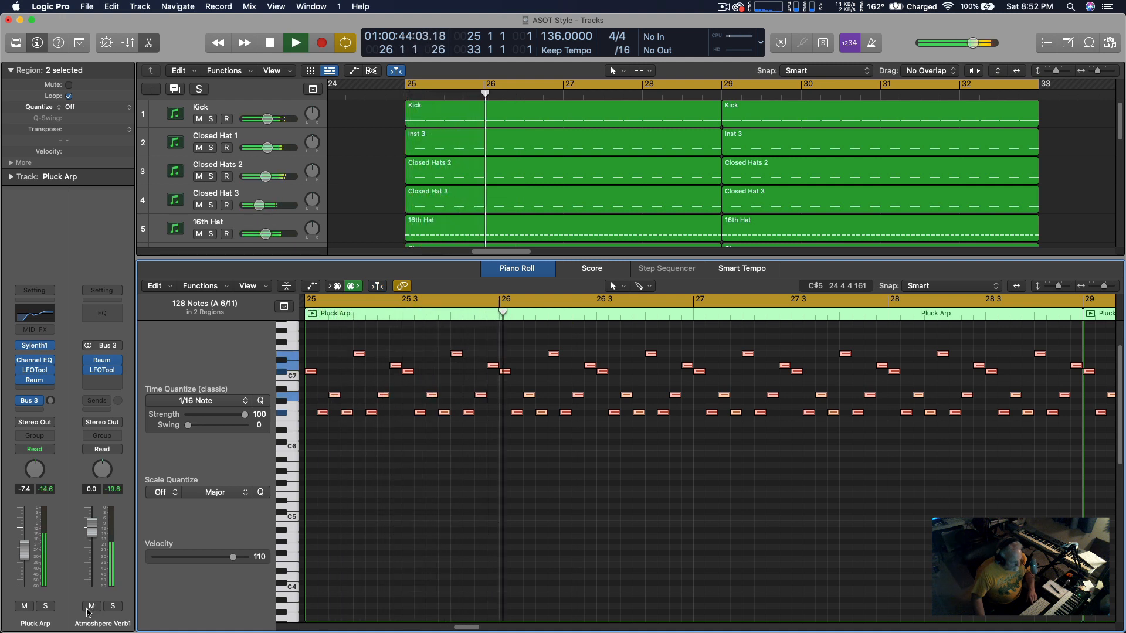
pyautogui.press('space')
pyautogui.hotkey('alt', 'shift', 'Down')
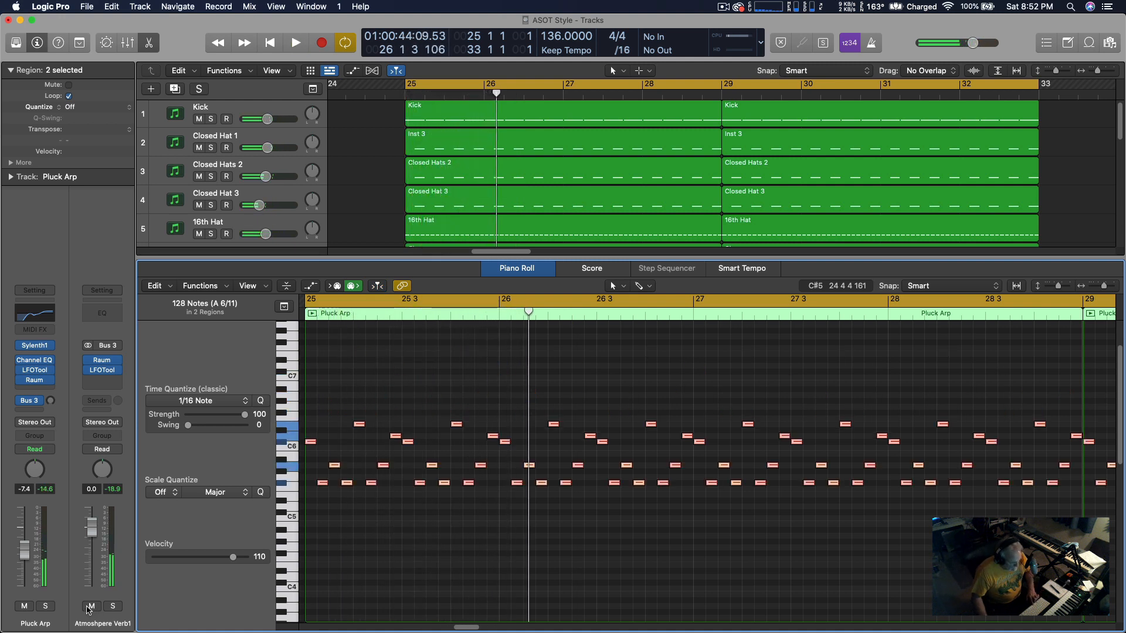
# Enlarge the track area over the Piano Roll during playback and briefly solo 16th Hat to check it.
pyautogui.press('space')
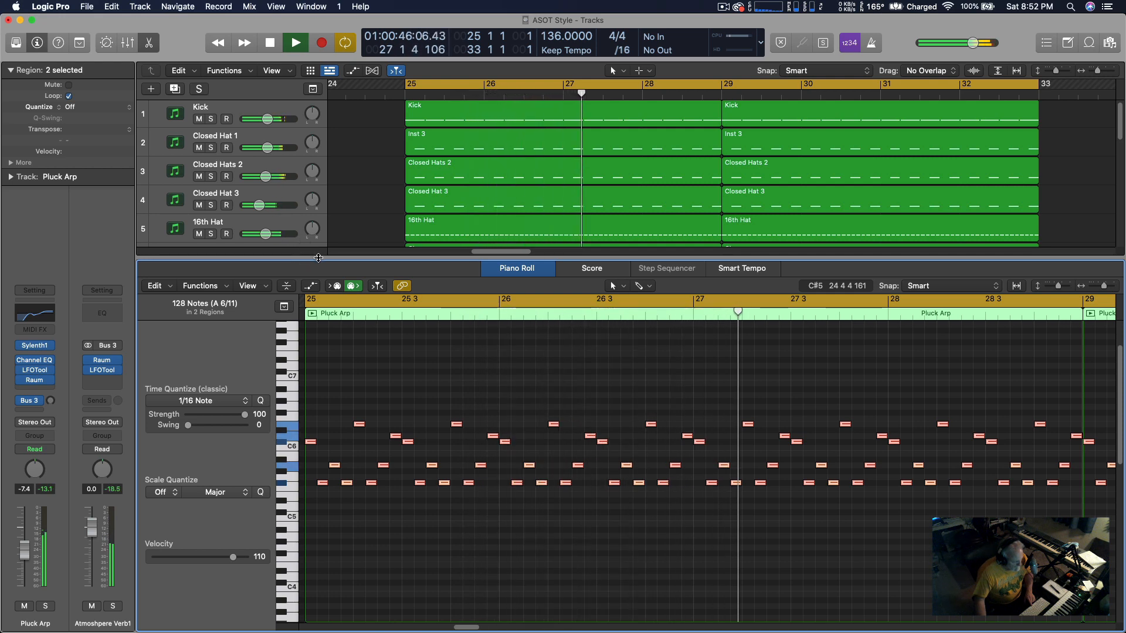
pyautogui.moveTo(316, 256); pyautogui.dragTo(422, 546)
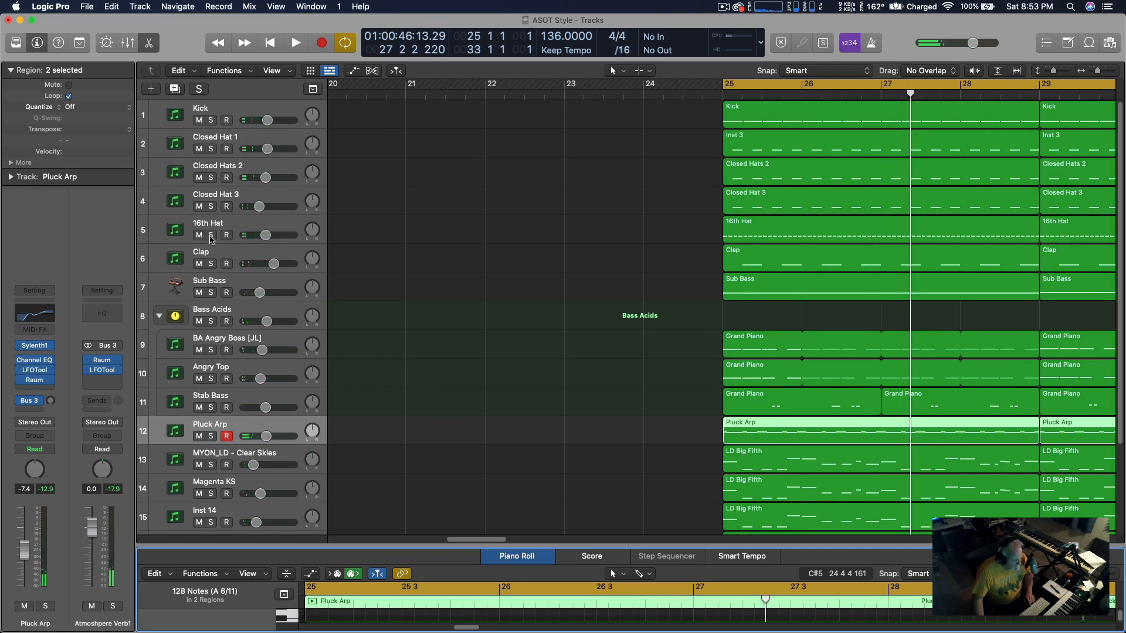
pyautogui.click(211, 235)
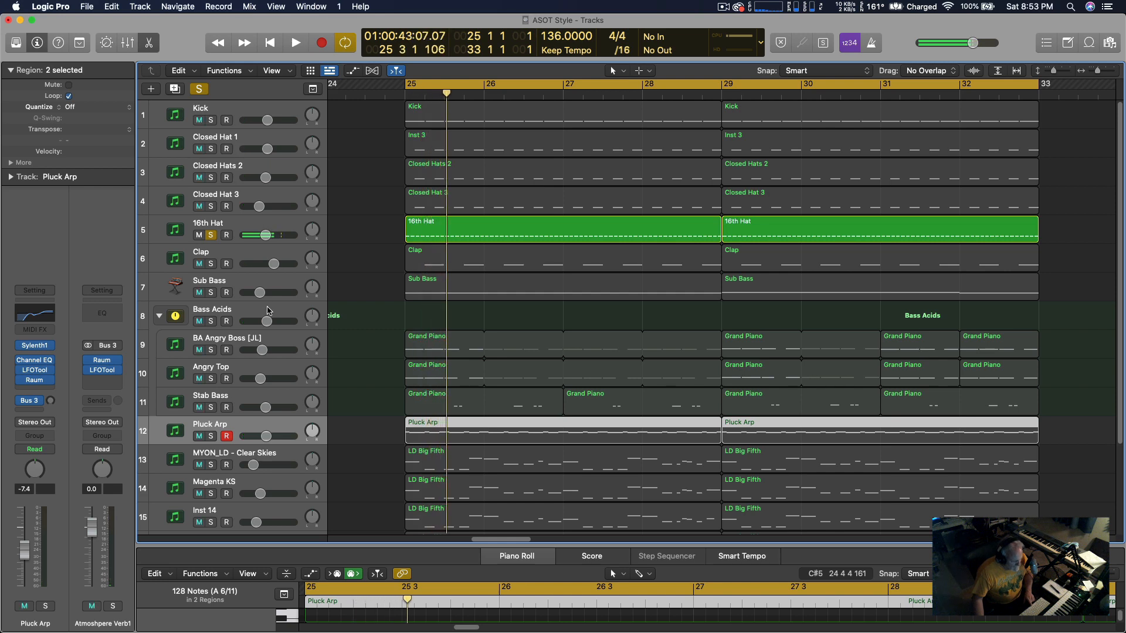
pyautogui.click(210, 235)
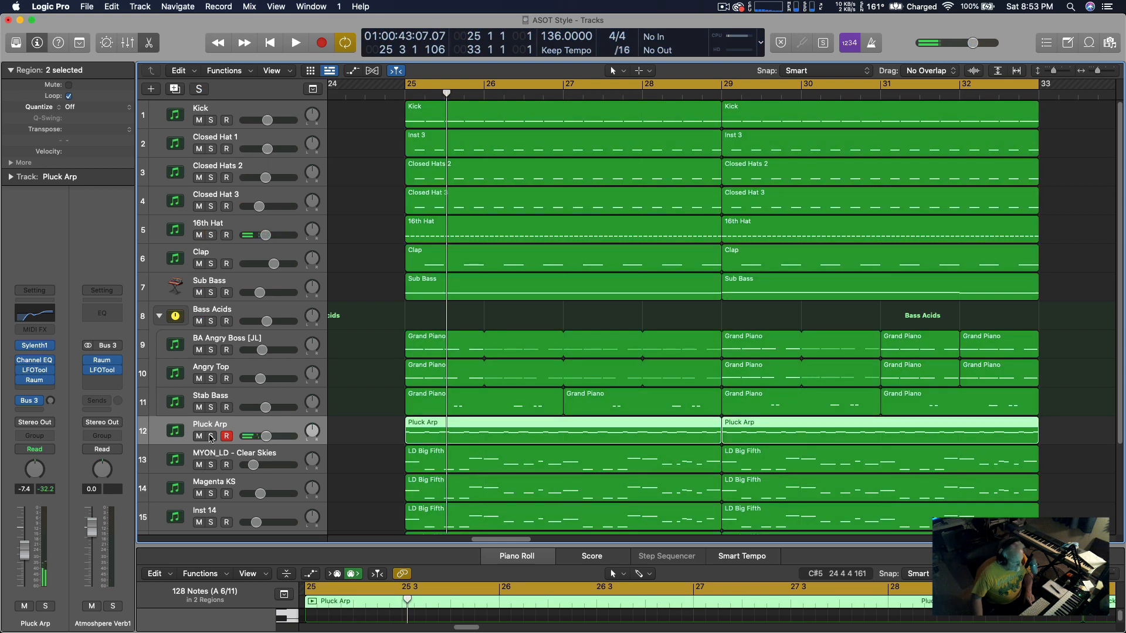
# Move LFOTool after Raum on the soloed Pluck Arp channel, play the result, and unsolo the track.
pyautogui.click(211, 436)
pyautogui.scroll(-1, 256, 411)
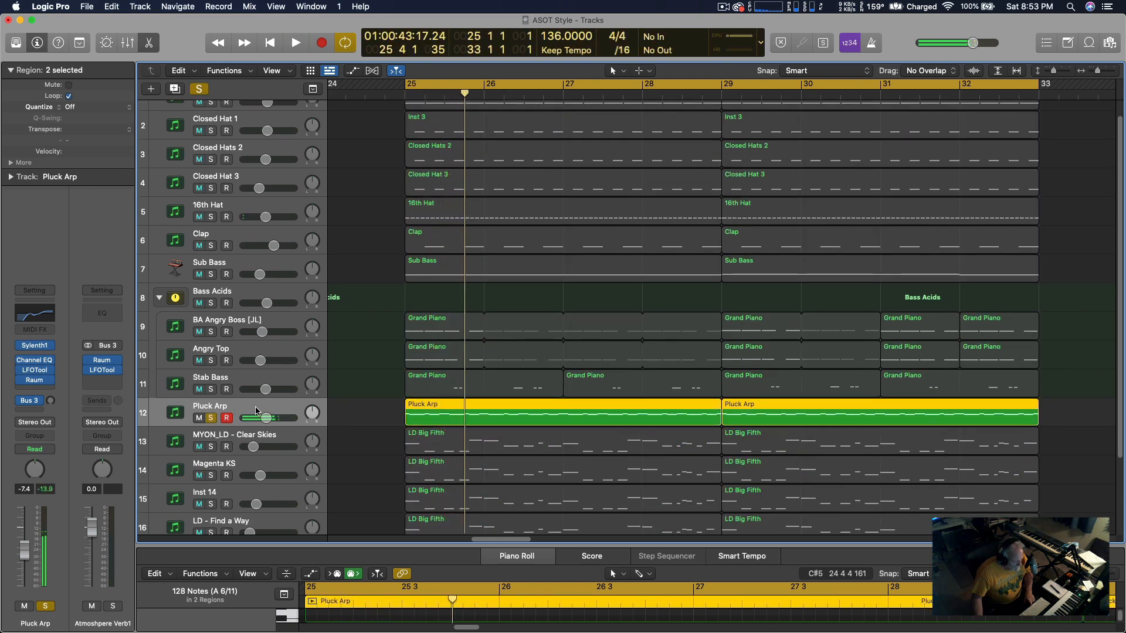
pyautogui.press('space')
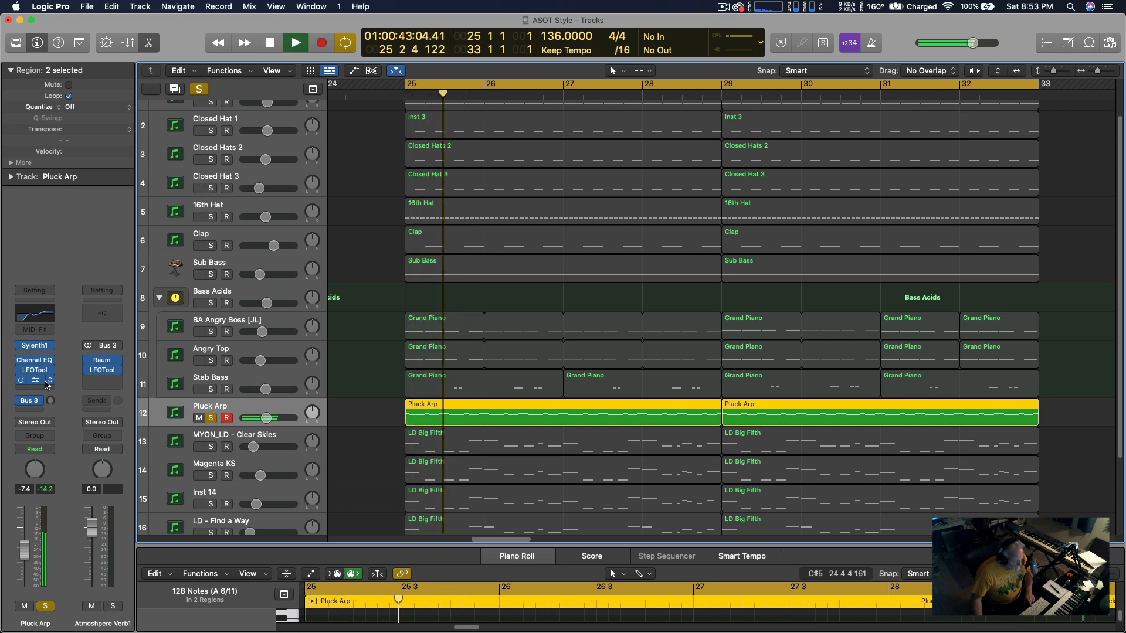
pyautogui.moveTo(36, 371); pyautogui.dragTo(36, 384)
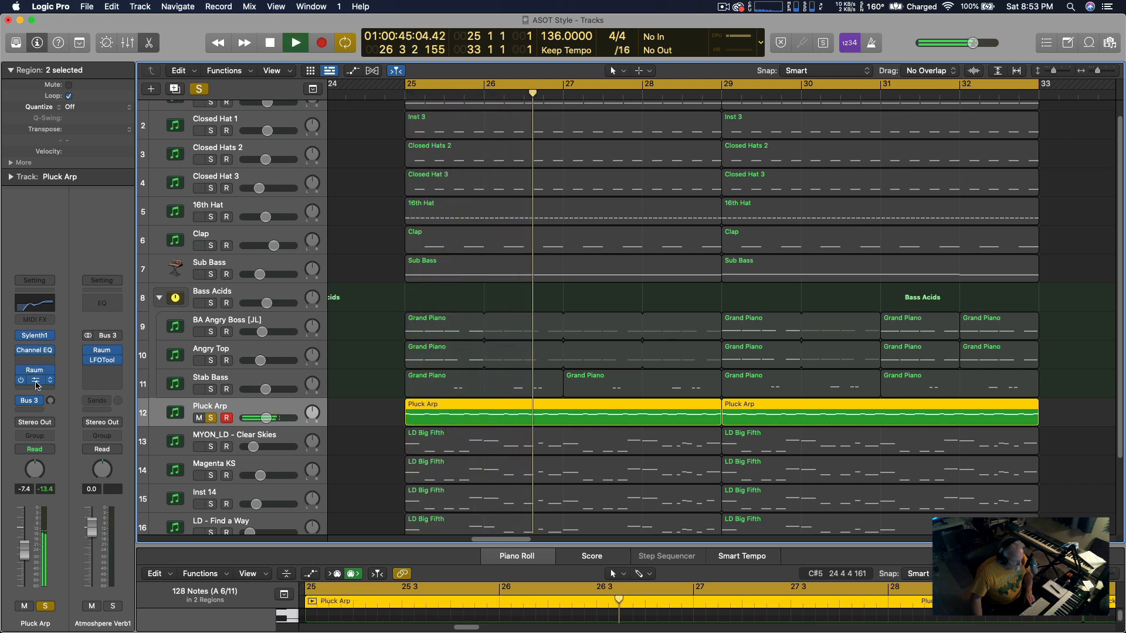
pyautogui.press('space')
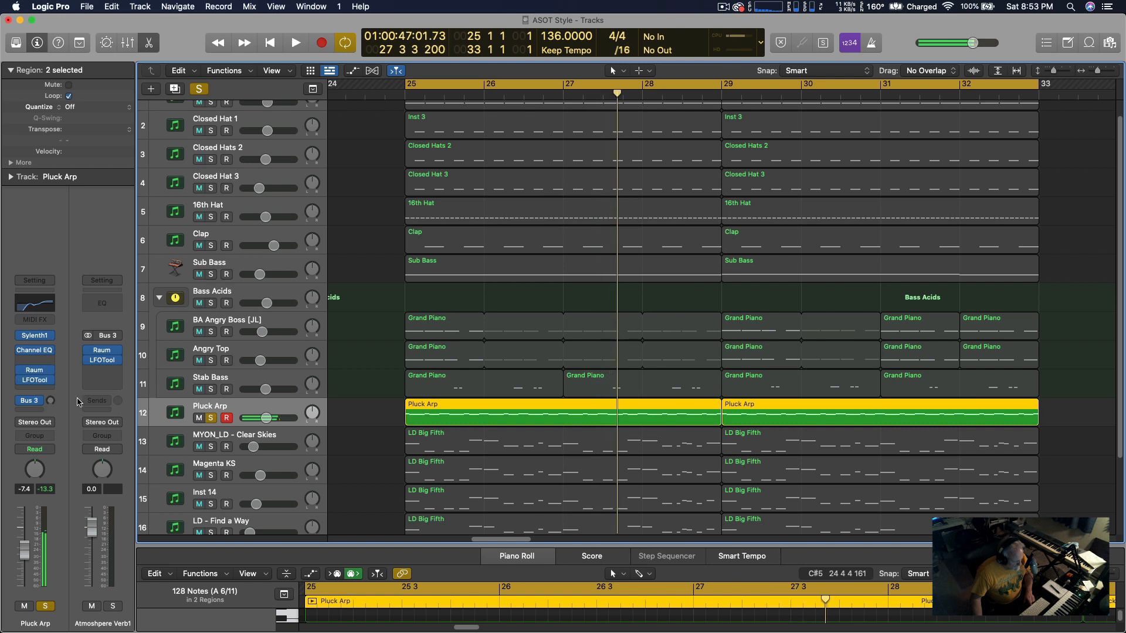
pyautogui.press('space')
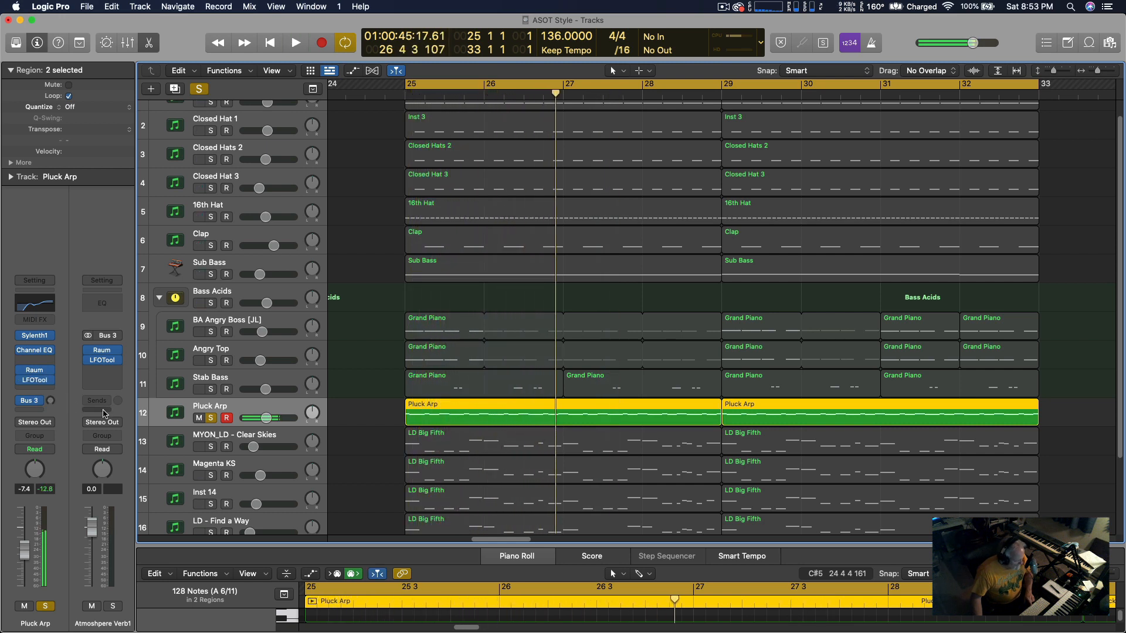
pyautogui.click(47, 607)
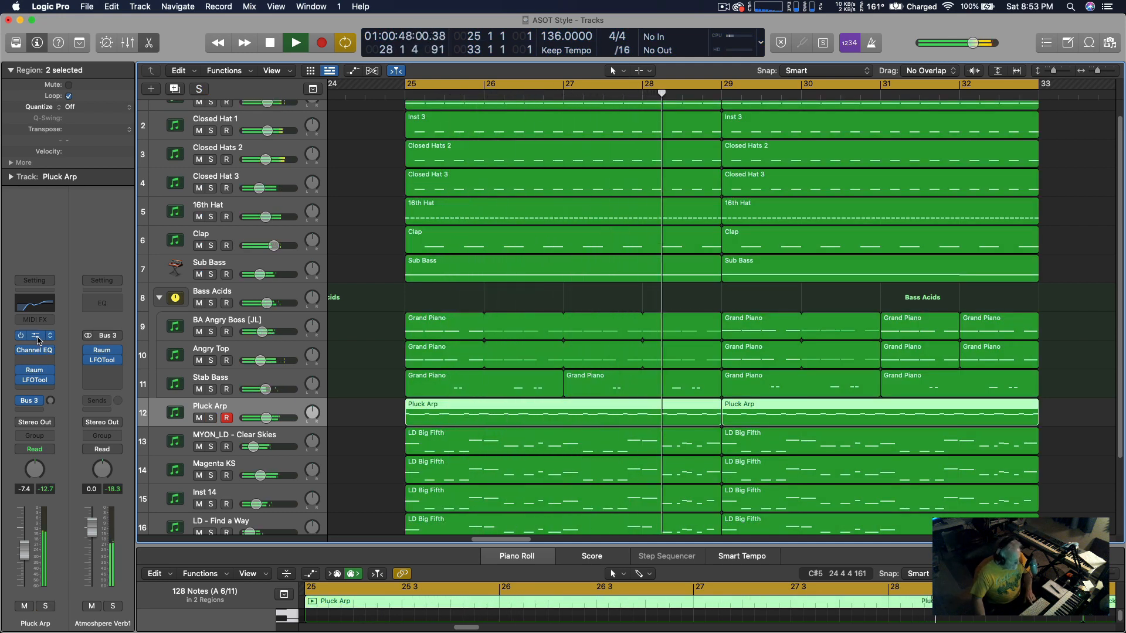
# Open Sylenth1 on the Pluck Arp track, solo it, and audition the presets from PL Solid As Bass up to BA Fm-ish.
pyautogui.click(37, 336)
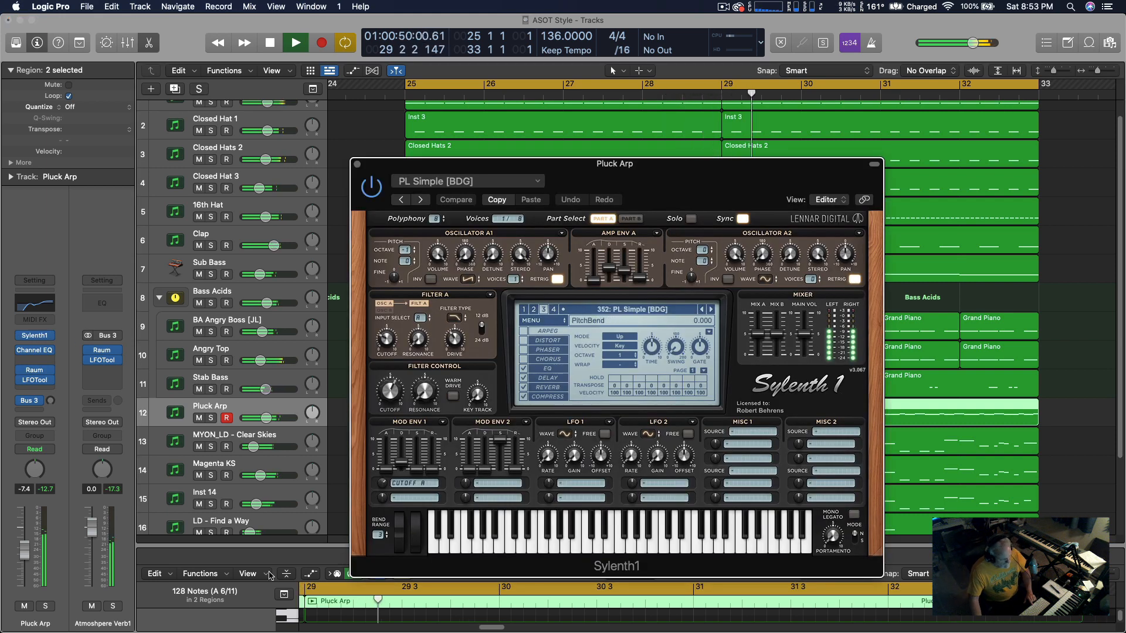
pyautogui.click(45, 606)
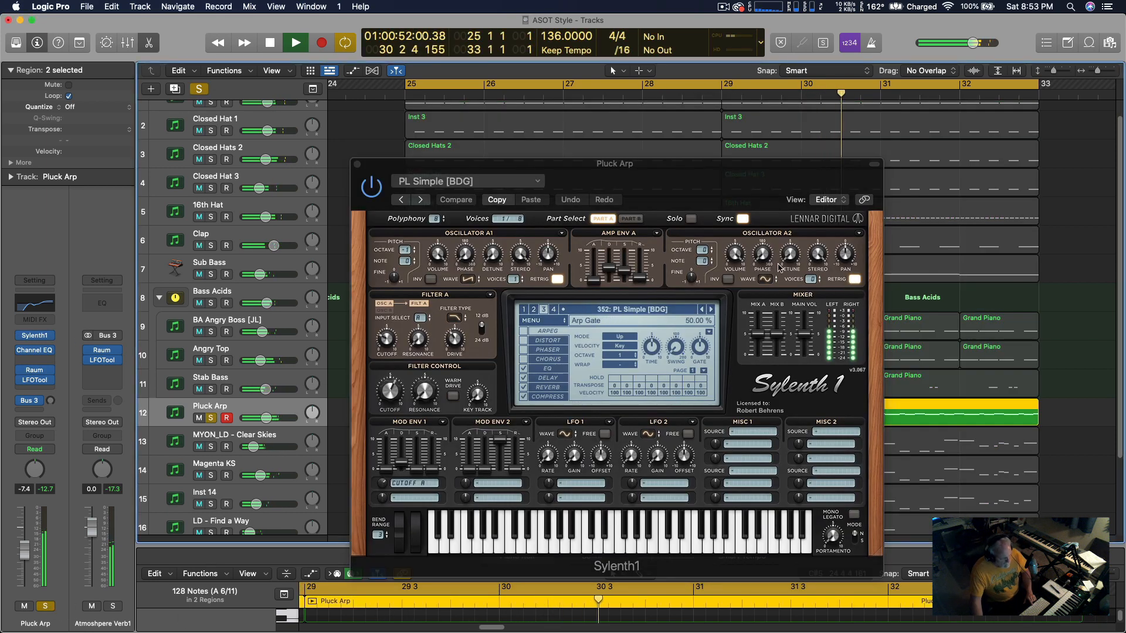
pyautogui.click(712, 310)
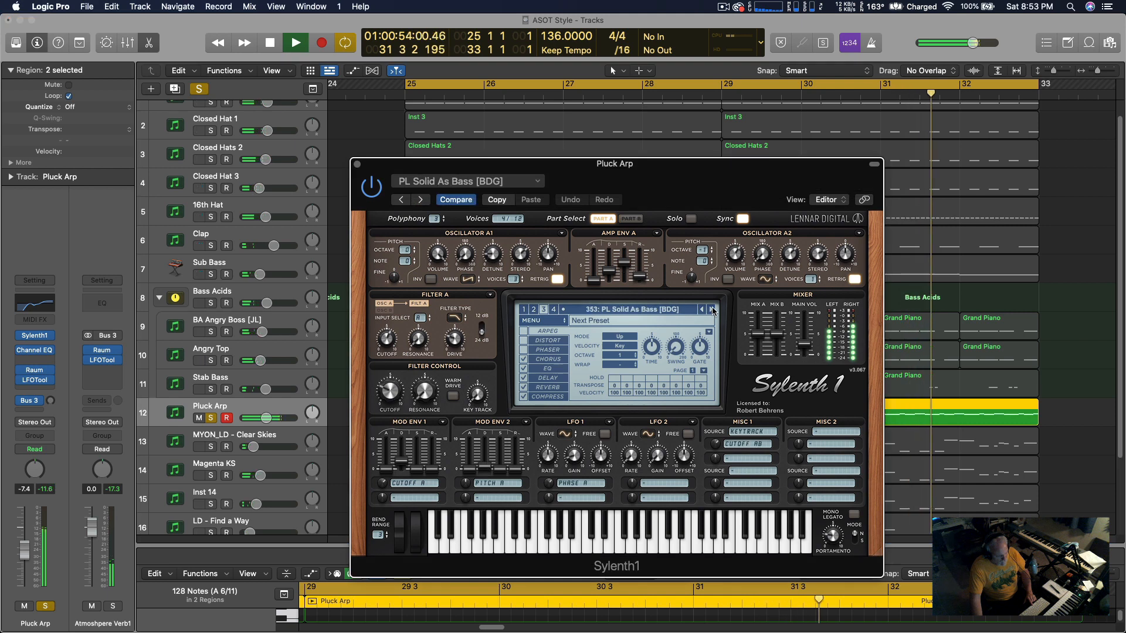
pyautogui.click(711, 309)
pyautogui.click(711, 309)
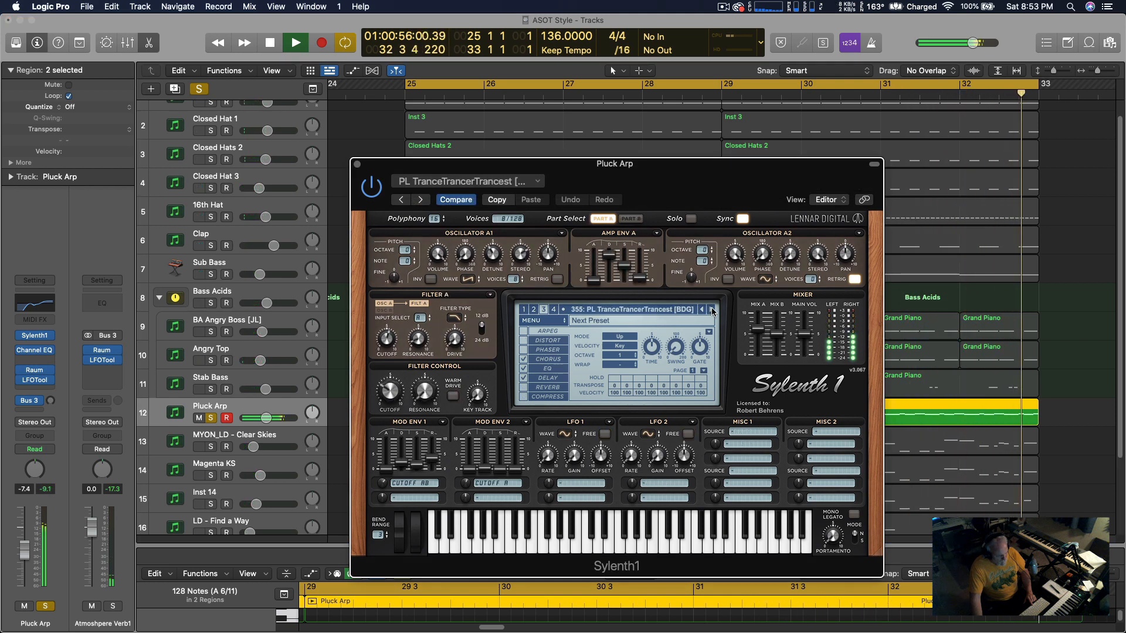
pyautogui.click(711, 310)
pyautogui.click(712, 310)
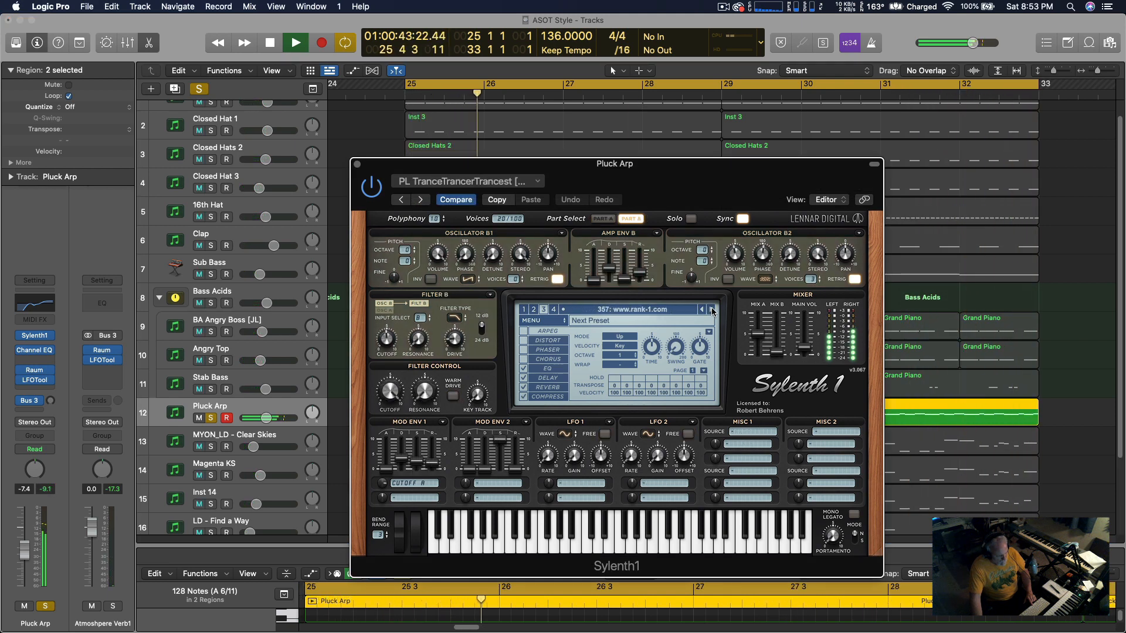
pyautogui.click(712, 310)
pyautogui.click(711, 310)
pyautogui.press('space')
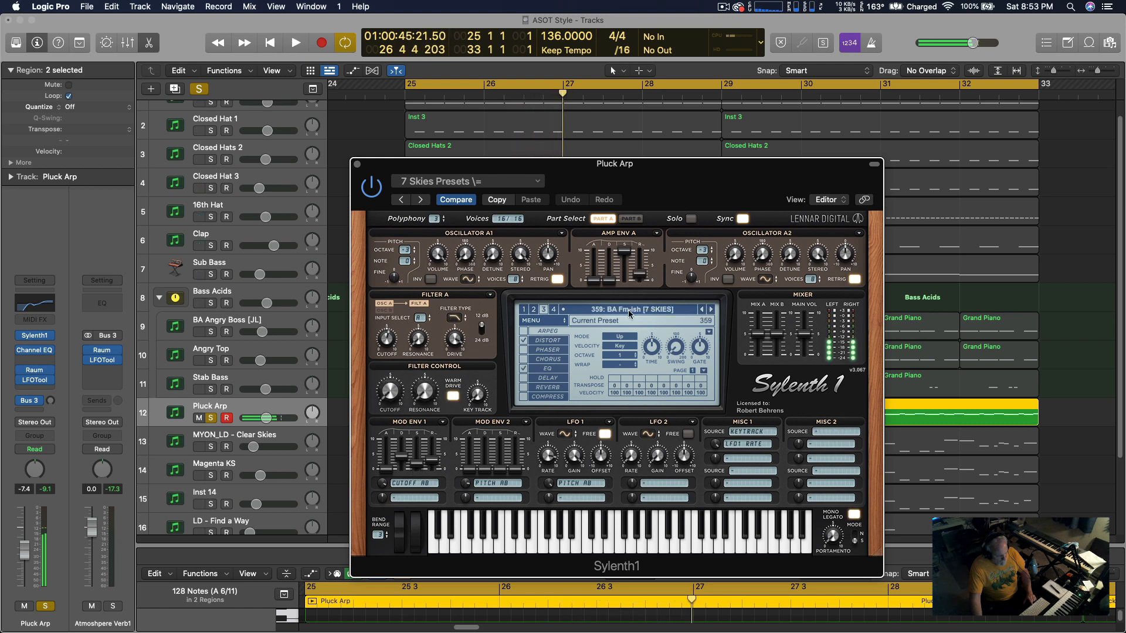
# Load the PL EDM preset in Sylenth1 and audition the following presets up to PL Solid As Bass.
pyautogui.click(624, 309)
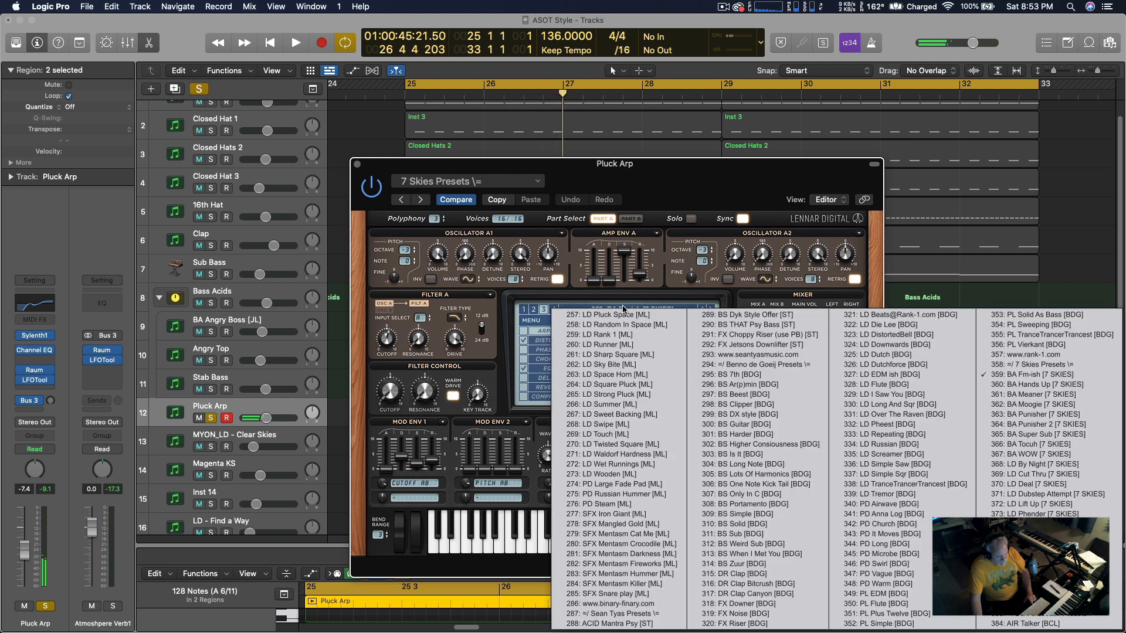
pyautogui.click(889, 594)
pyautogui.press('space')
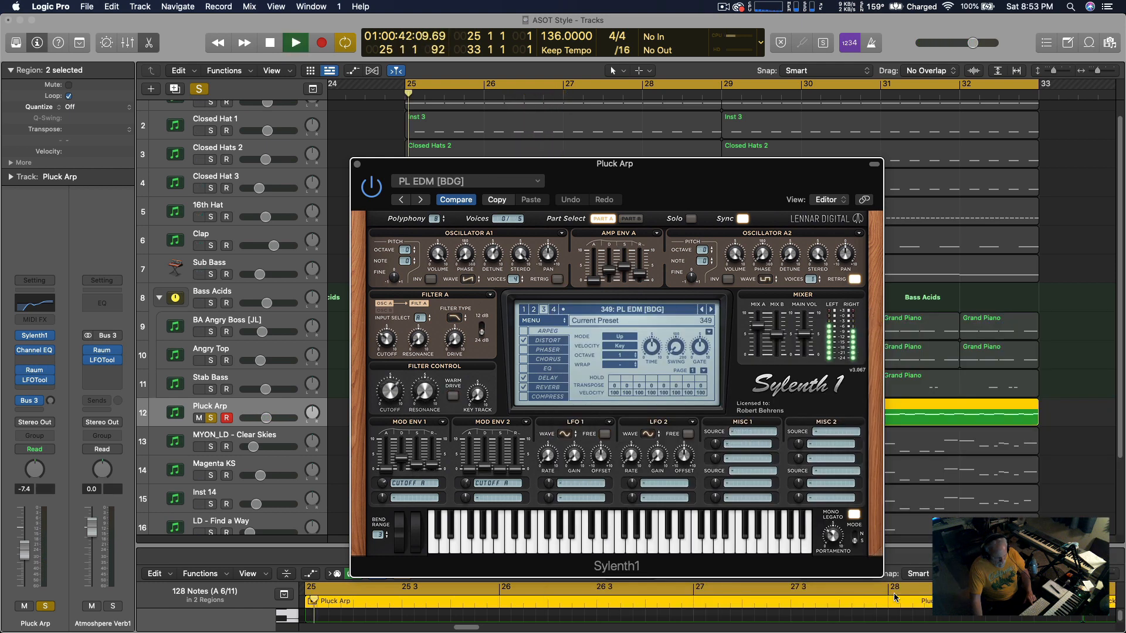
pyautogui.click(712, 310)
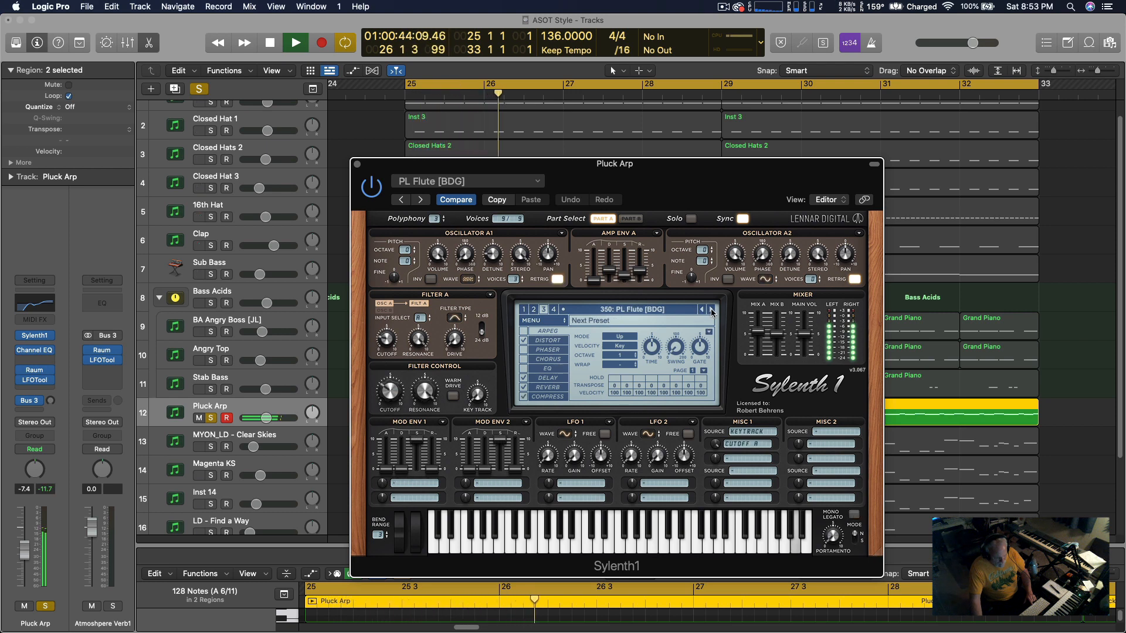
pyautogui.click(711, 310)
pyautogui.click(711, 309)
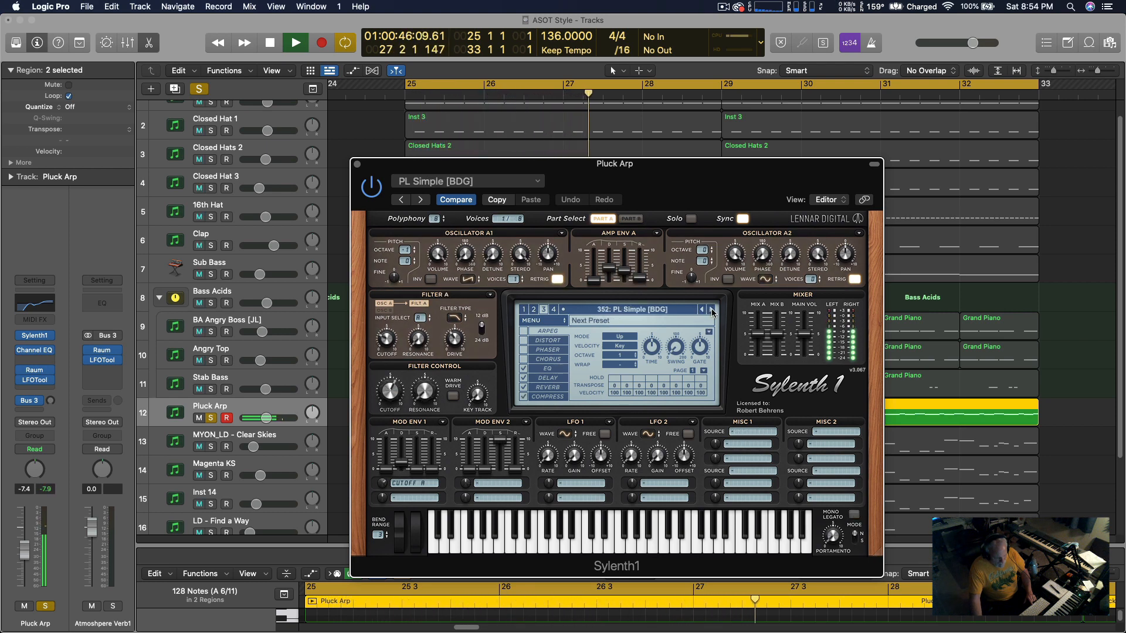
pyautogui.click(711, 310)
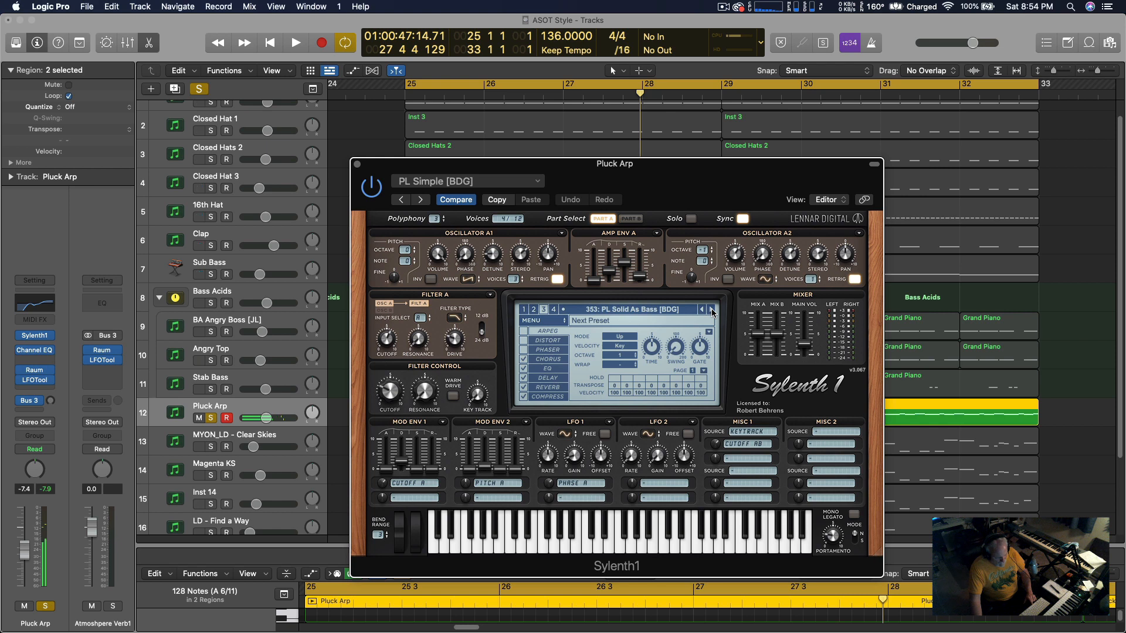
# Switch Sylenth1 to bank 4, load LD Evil Inside, and audition the following presets up to LD Murder She Wrote.
pyautogui.click(554, 309)
pyautogui.click(610, 311)
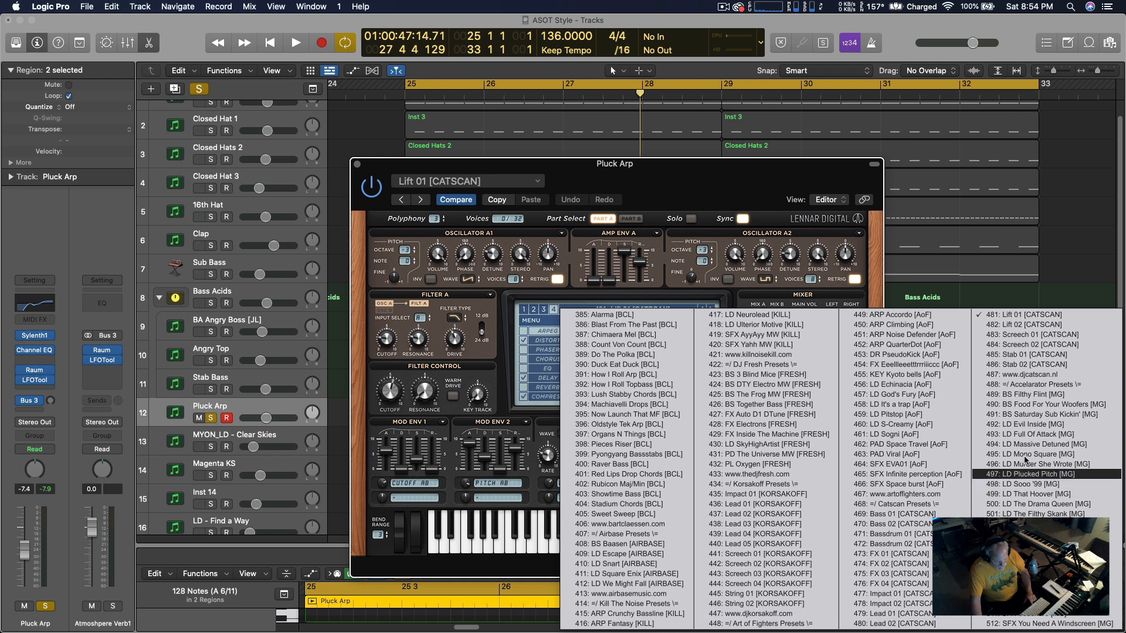
pyautogui.click(1008, 424)
pyautogui.press('space')
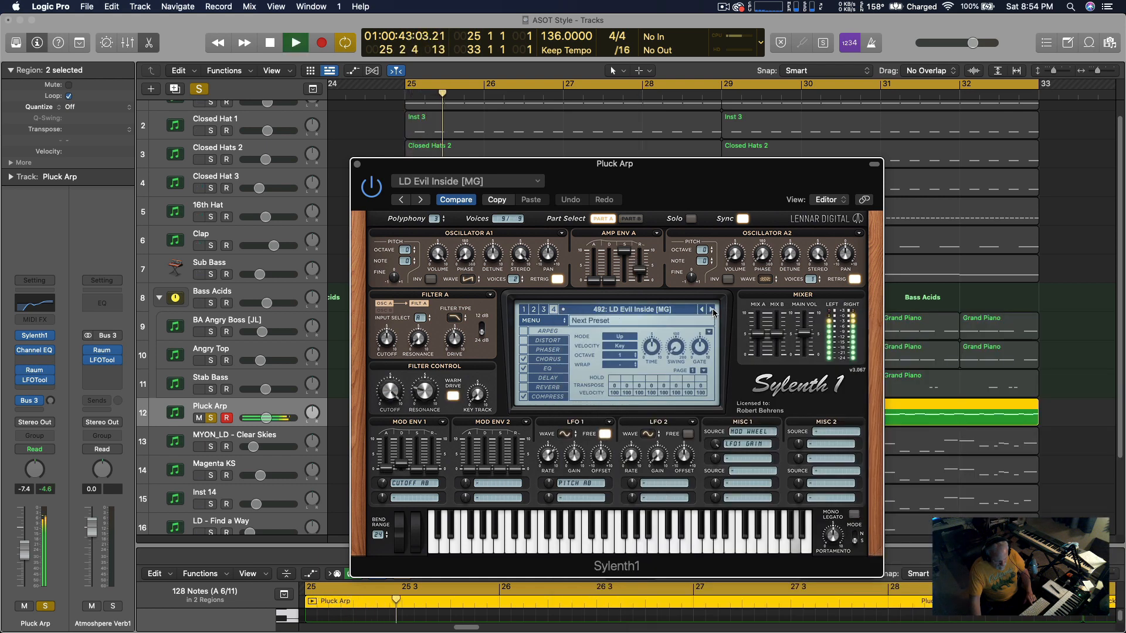
pyautogui.click(712, 310)
pyautogui.click(712, 311)
pyautogui.press('space')
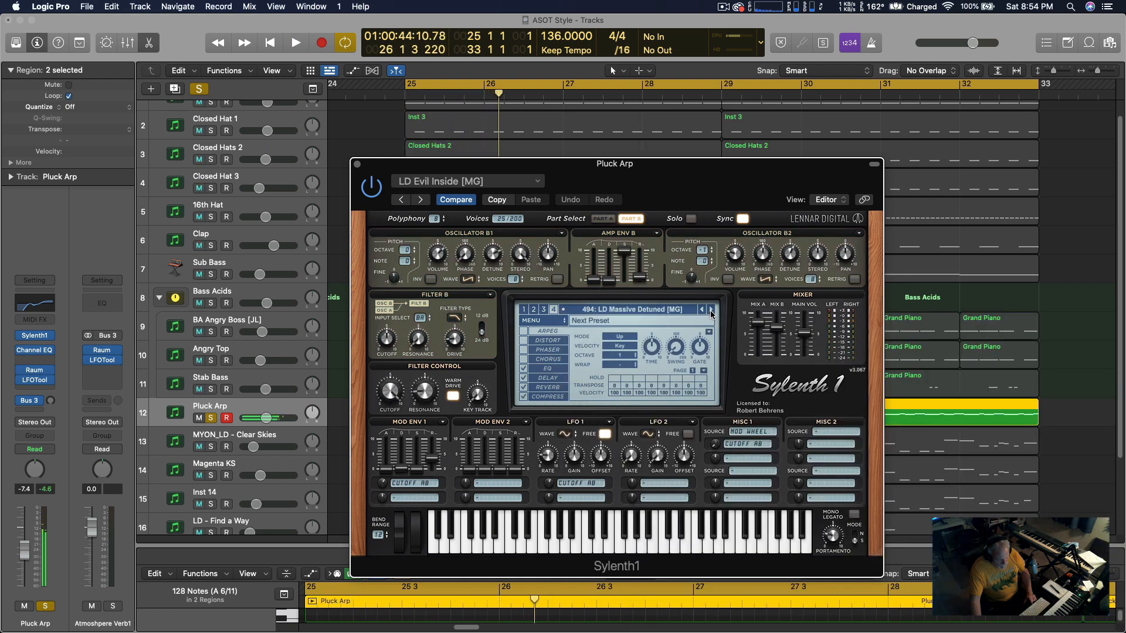
pyautogui.click(711, 310)
pyautogui.press('space')
pyautogui.click(712, 311)
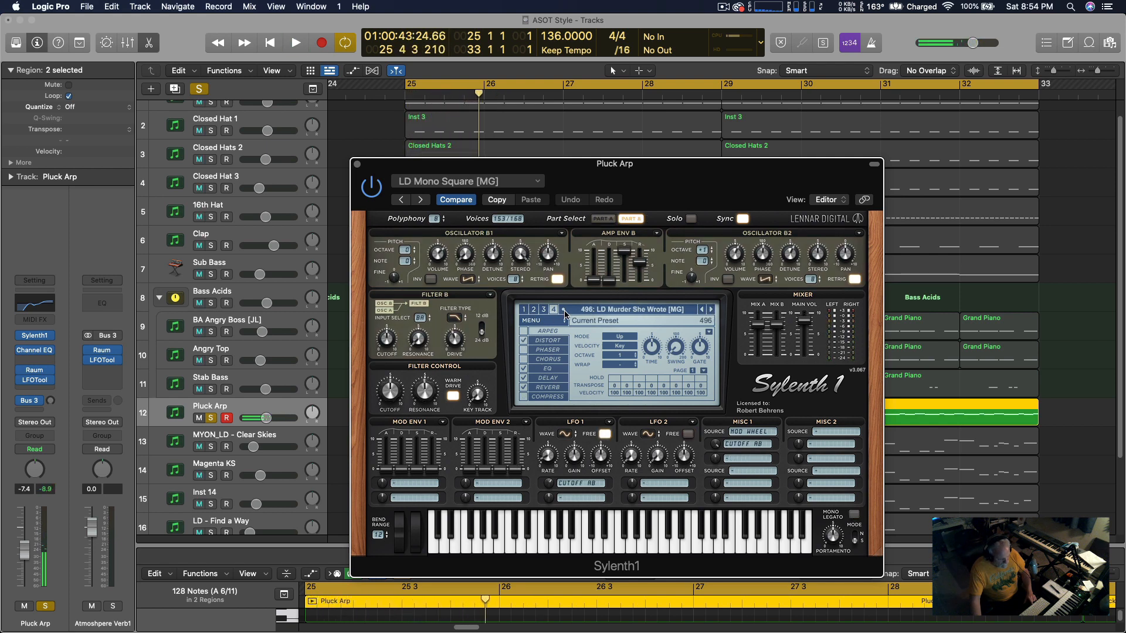
# Load the Sylenth1 sound bank containing PLUCK - DP Pluck 1 on Pluck Arp, unsolo the track, and close the synth.
pyautogui.click(548, 322)
pyautogui.moveTo(556, 343)
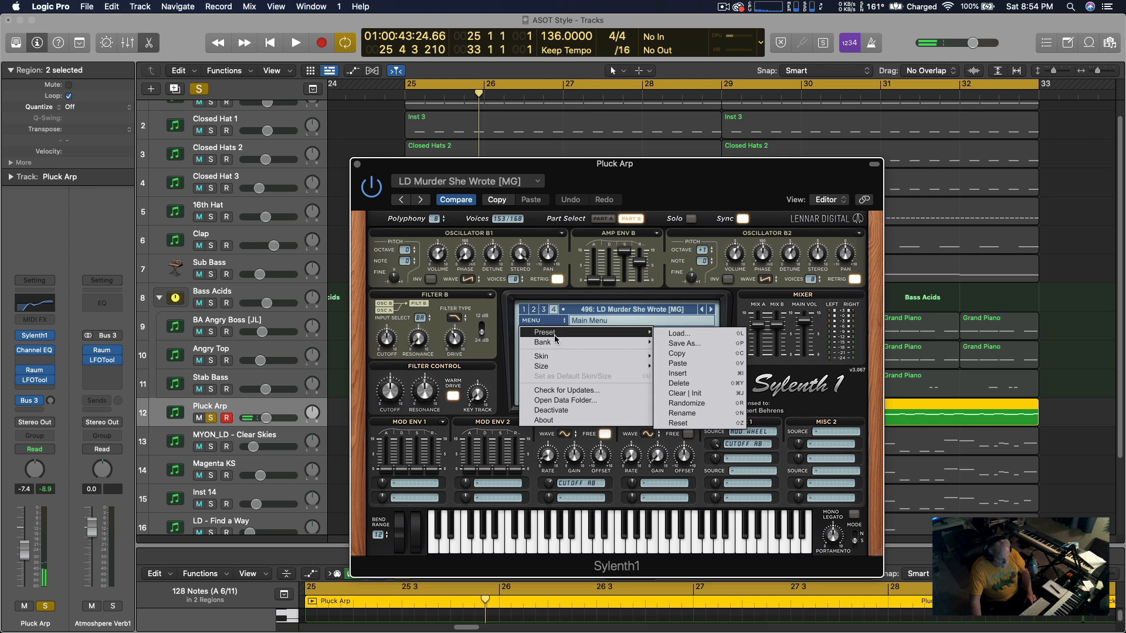
pyautogui.click(680, 343)
pyautogui.click(991, 350)
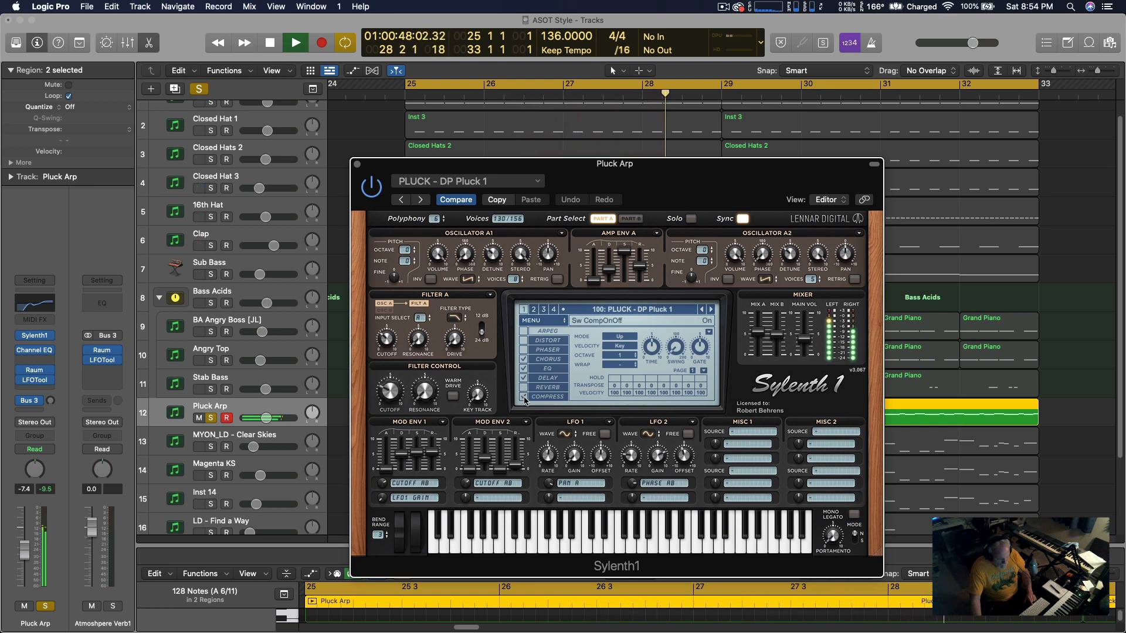
pyautogui.click(210, 418)
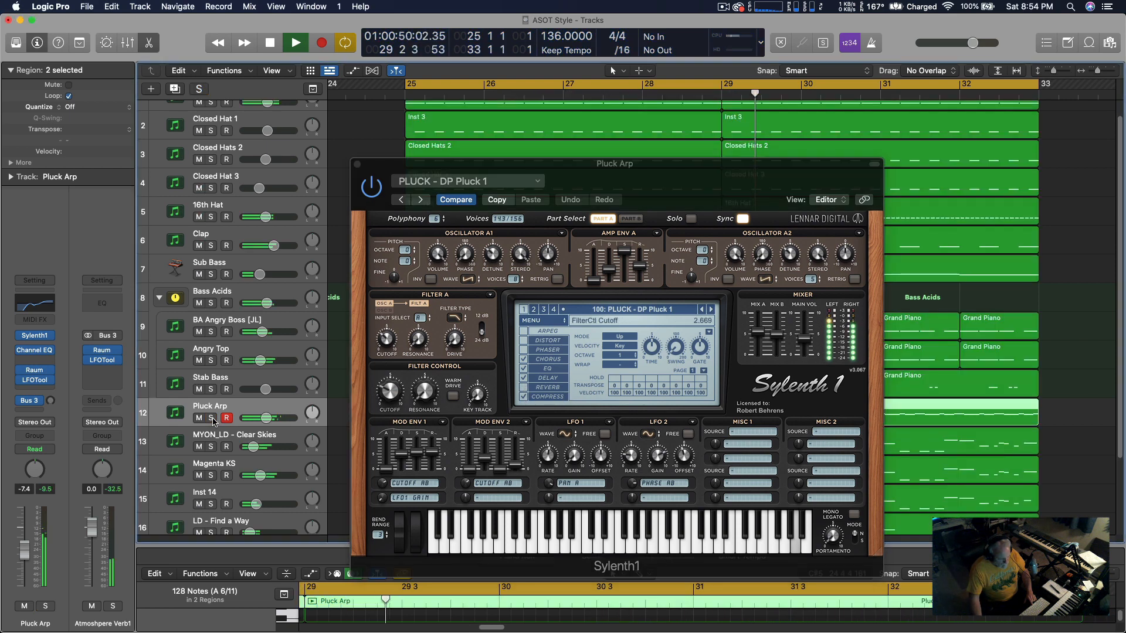
pyautogui.click(357, 165)
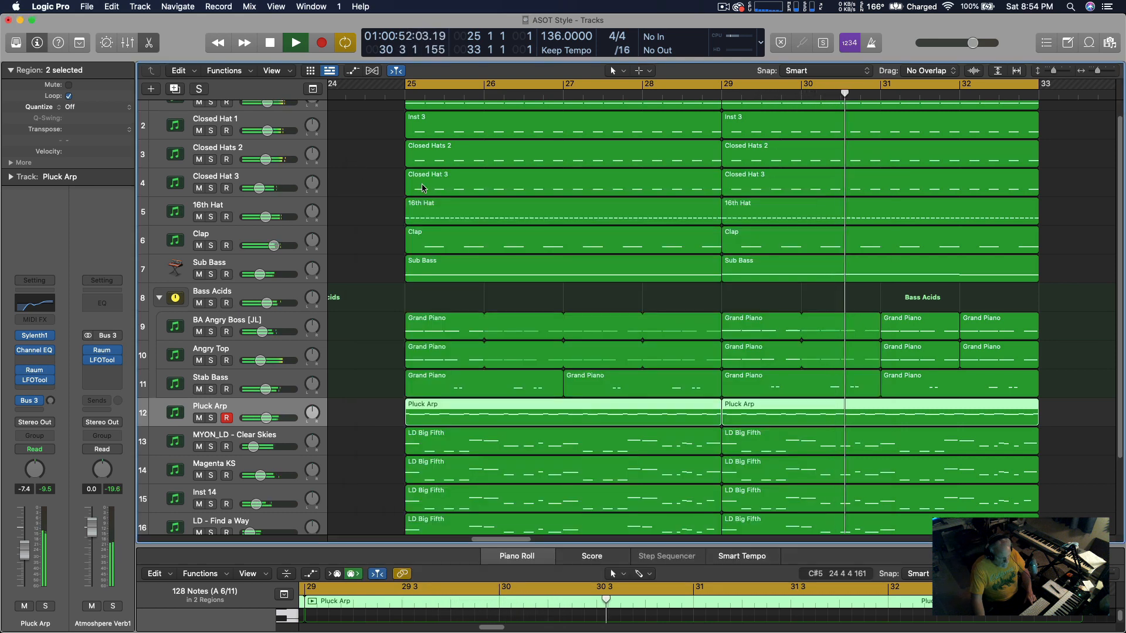
# Briefly solo the Kick and the Pluck Arp in turn during playback to compare them with the full mix.
pyautogui.scroll(1, 397, 249)
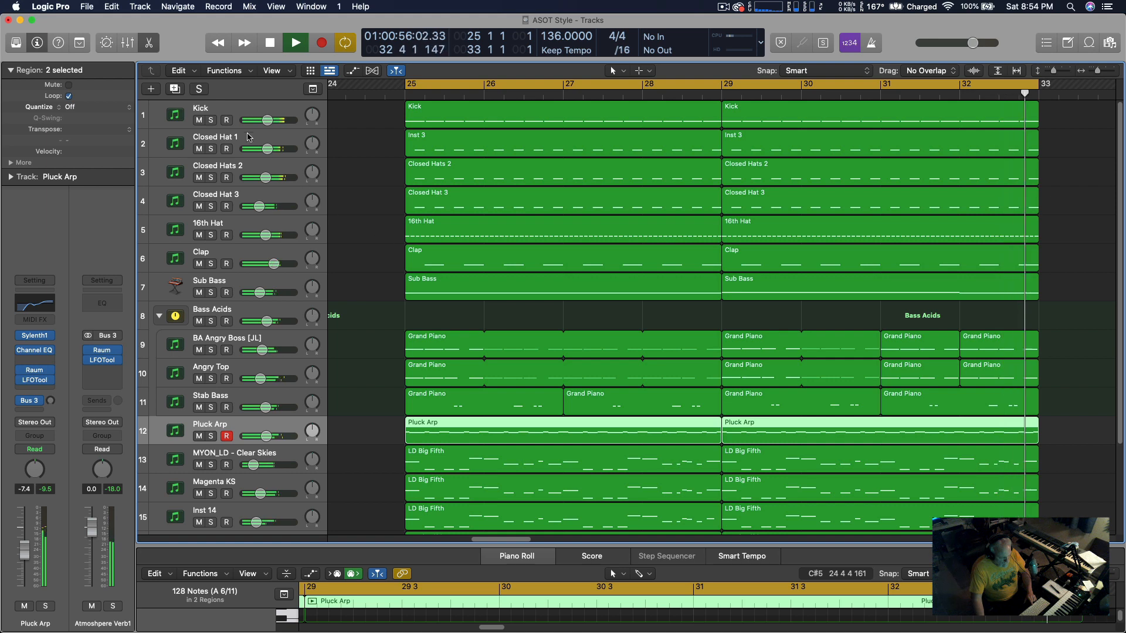
pyautogui.click(210, 120)
pyautogui.click(210, 120)
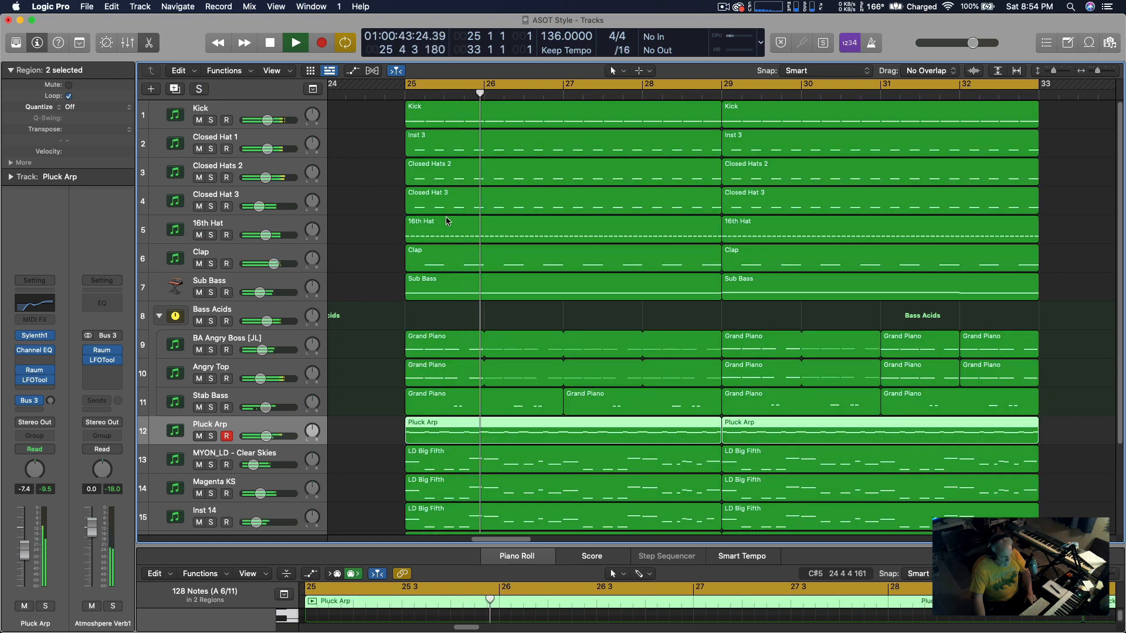
pyautogui.click(211, 436)
pyautogui.click(210, 436)
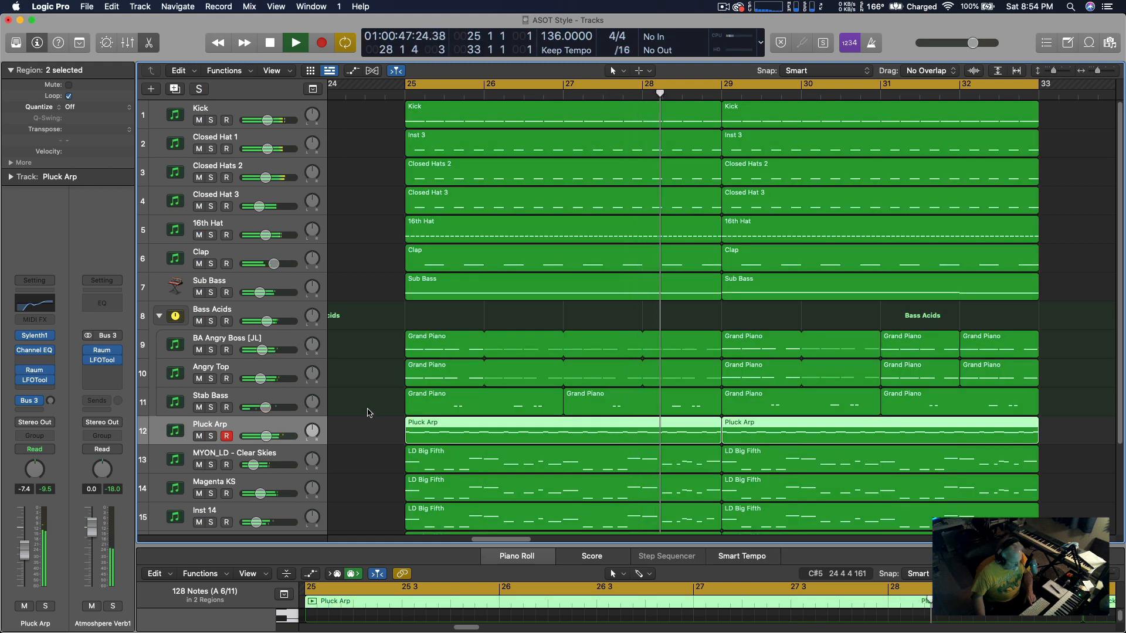
# Enlarge the piano roll to show the Pluck Arp notes and restart playback from bar 25.
pyautogui.hscroll(-10, 365, 423)
pyautogui.hscroll(-4, 367, 412)
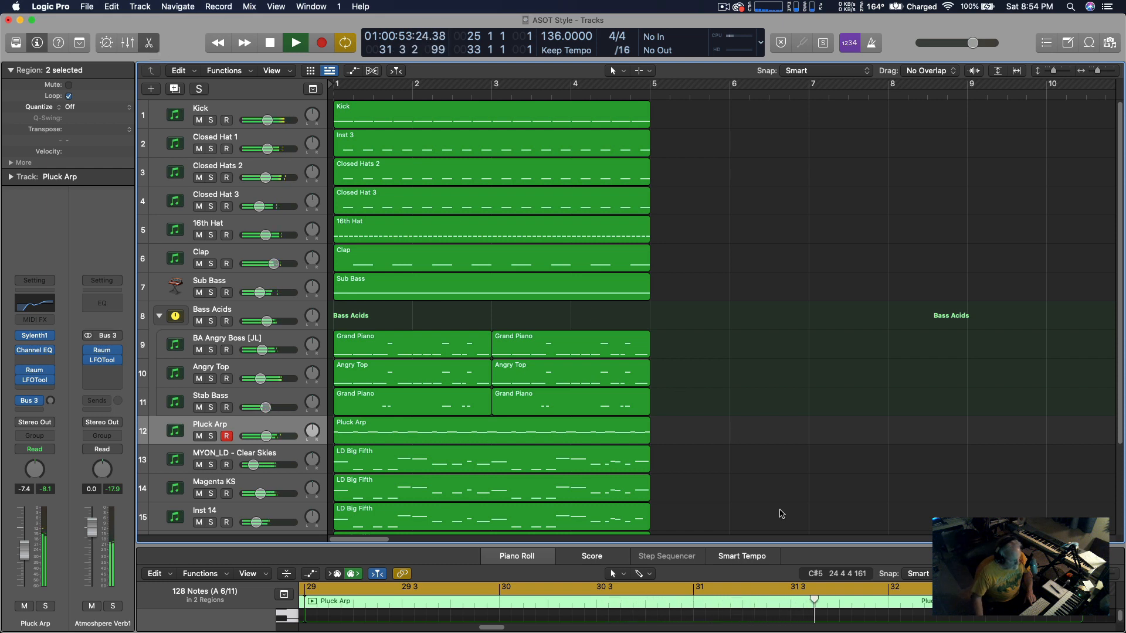
pyautogui.moveTo(755, 544); pyautogui.dragTo(757, 246)
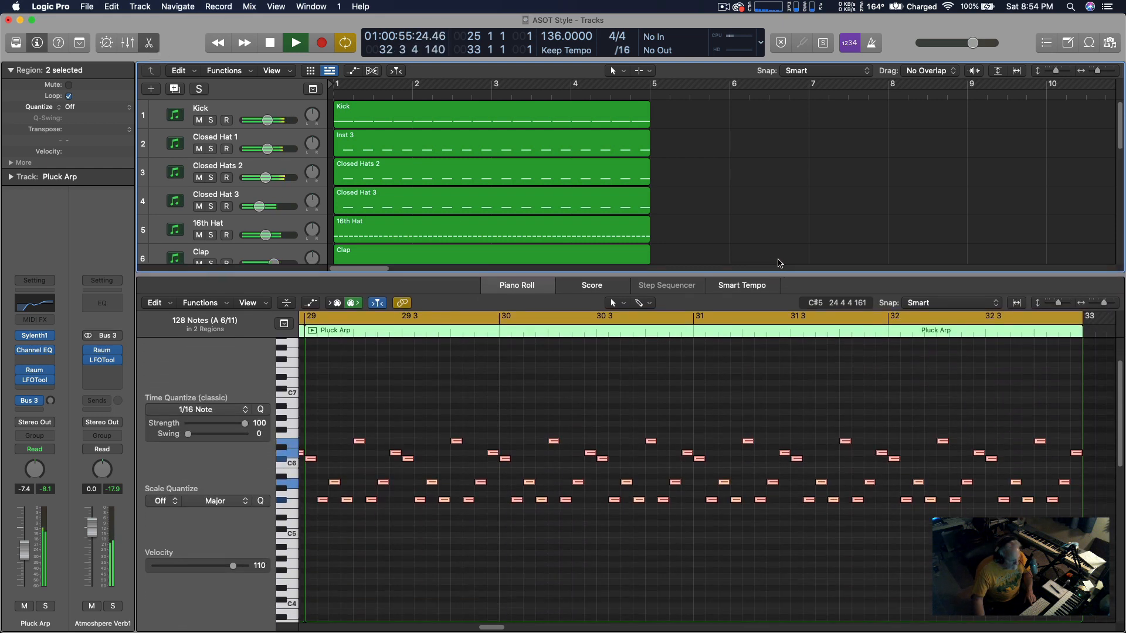
pyautogui.press('space')
pyautogui.press('space')
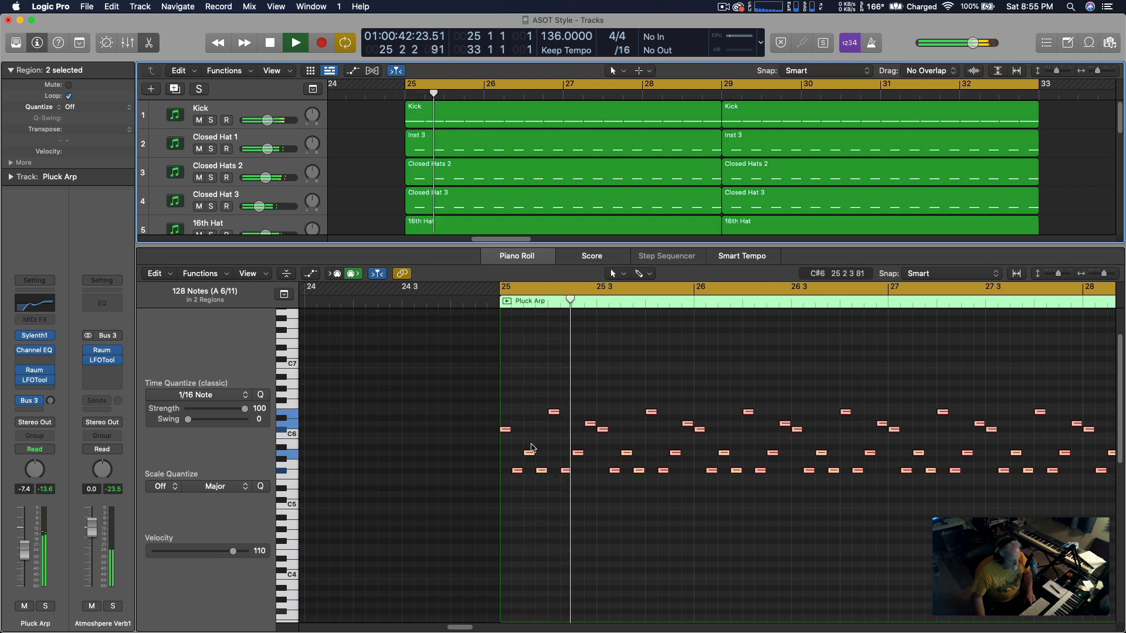
# Solo Pluck Arp, bypass its Channel EQ, and audition the Sylenth1 presets from PLUCK - DP Pluck 1 up to PLUCK - DP Pluck 7.
pyautogui.click(46, 607)
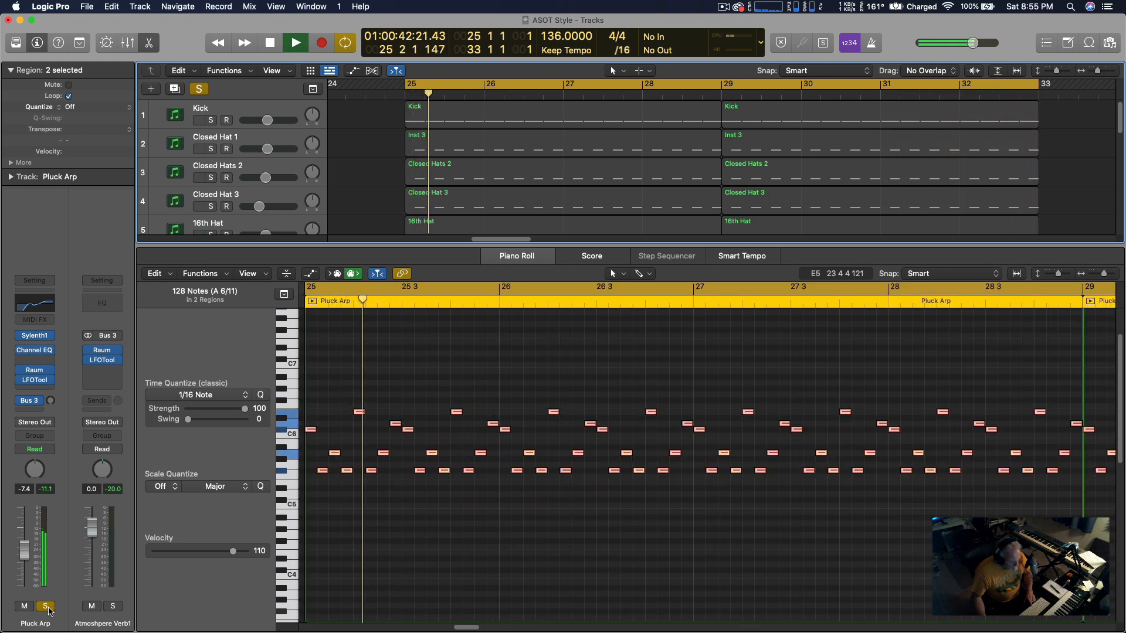
pyautogui.press('space')
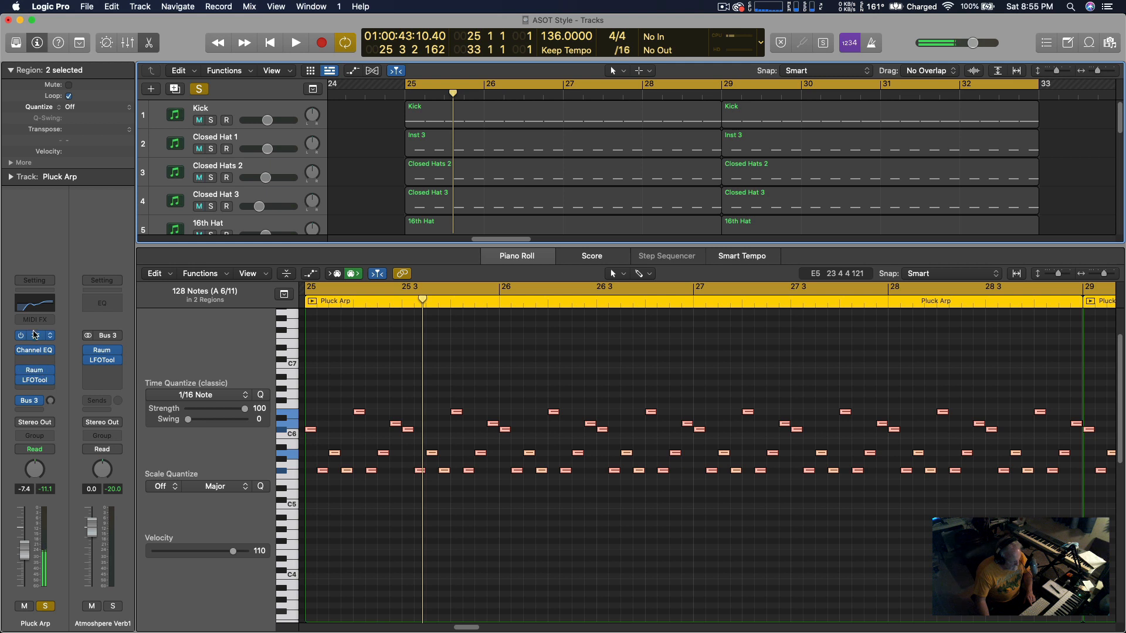
pyautogui.click(34, 334)
pyautogui.press('space')
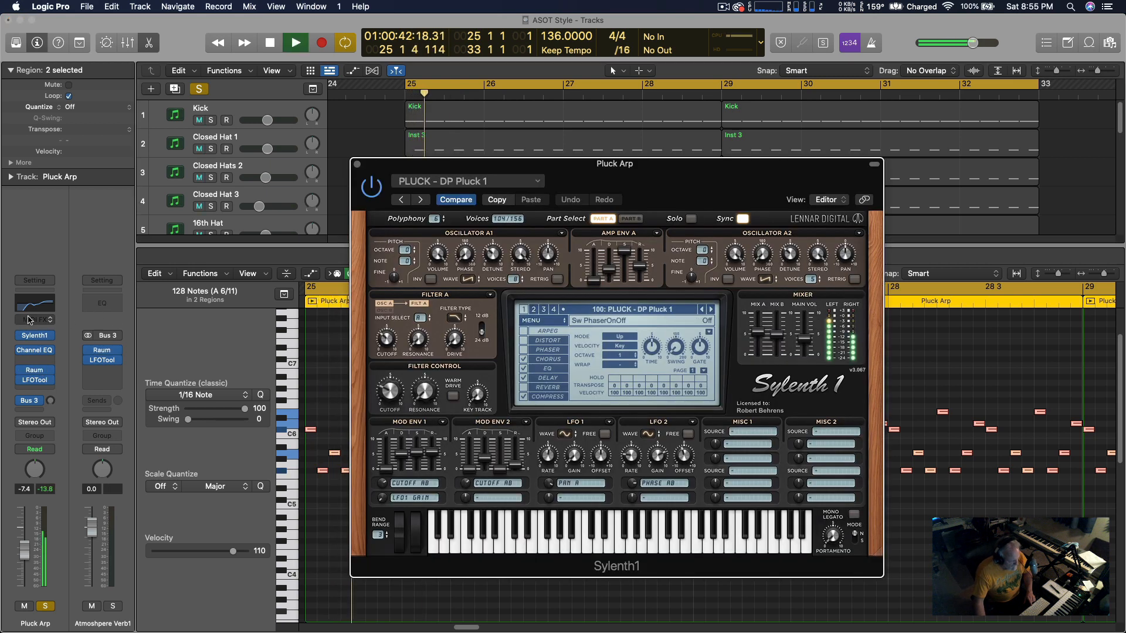
pyautogui.moveTo(19, 352)
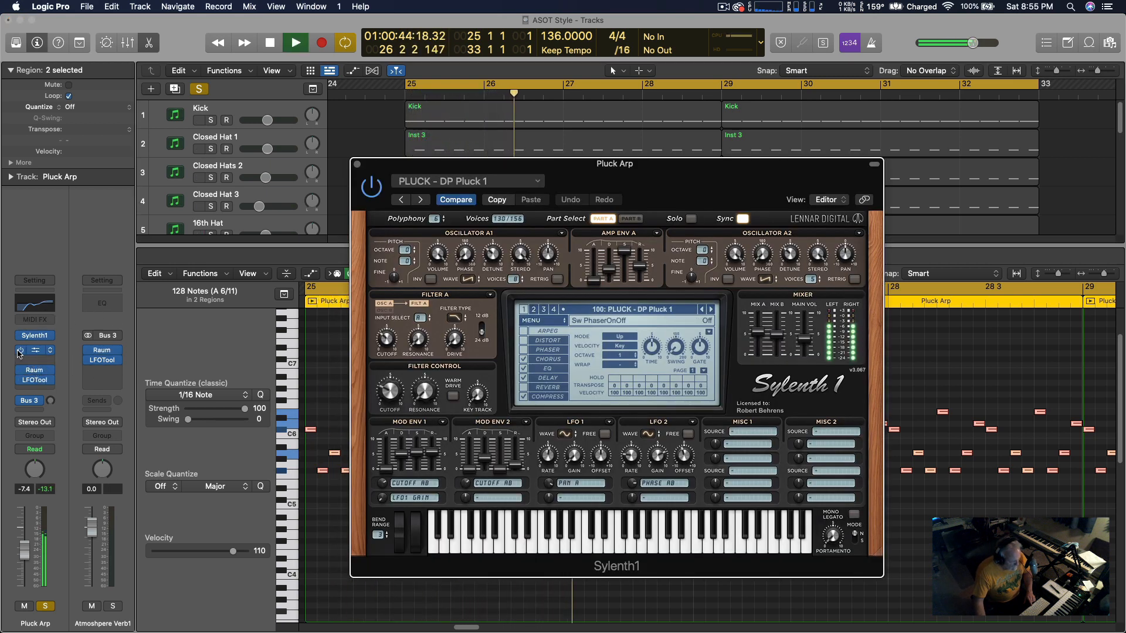
pyautogui.click(711, 309)
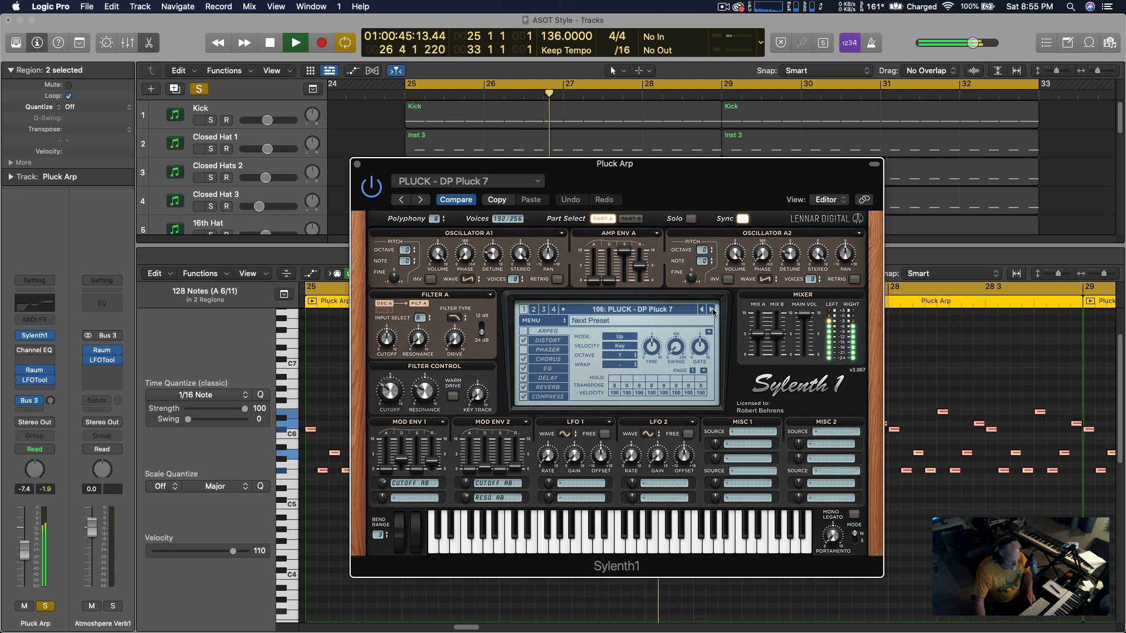
# Compare DP Pluck 7 with the mix, audition DP Pluck 8, step back to PLUCK - DP Pluck 1, and unsolo the track.
pyautogui.click(46, 607)
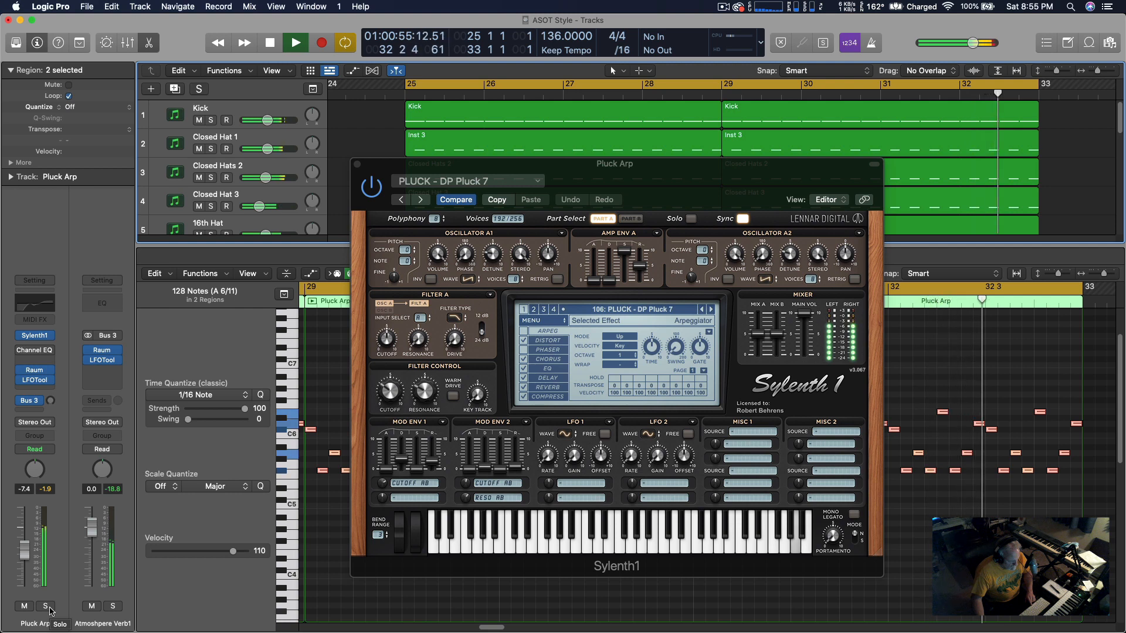
pyautogui.click(46, 607)
pyautogui.click(710, 311)
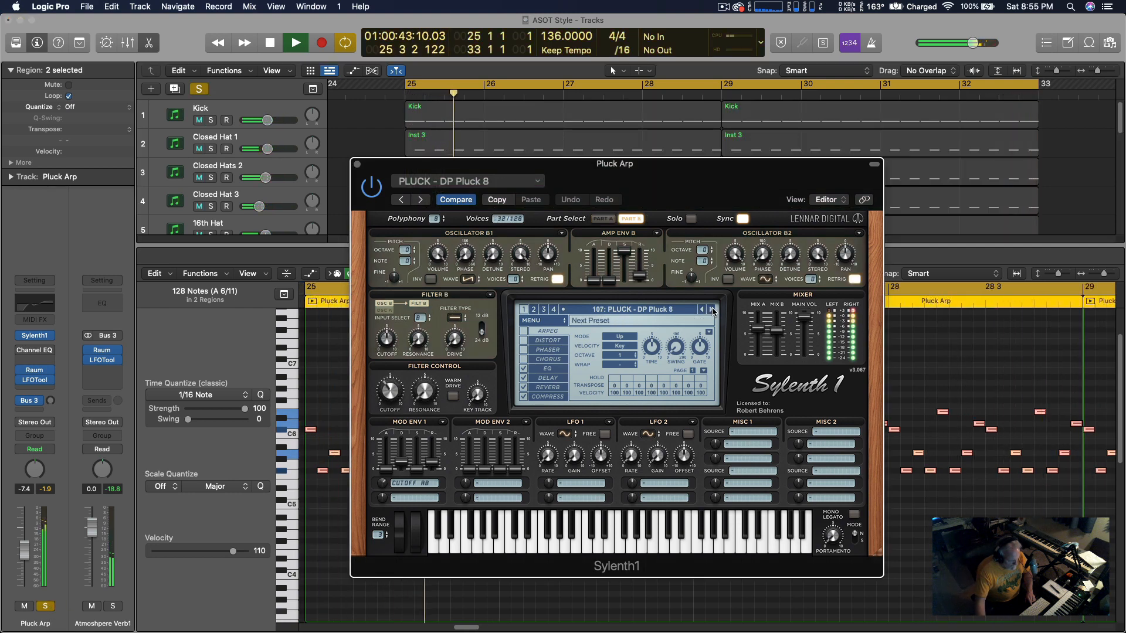
pyautogui.click(702, 311)
pyautogui.click(702, 311)
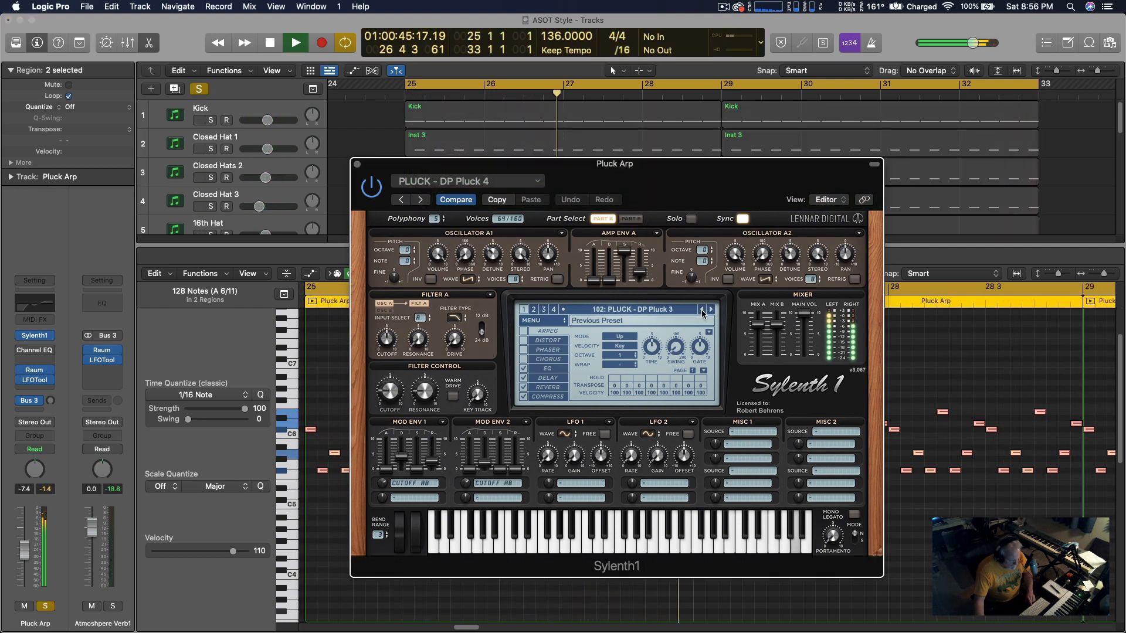
pyautogui.click(702, 311)
pyautogui.click(702, 311)
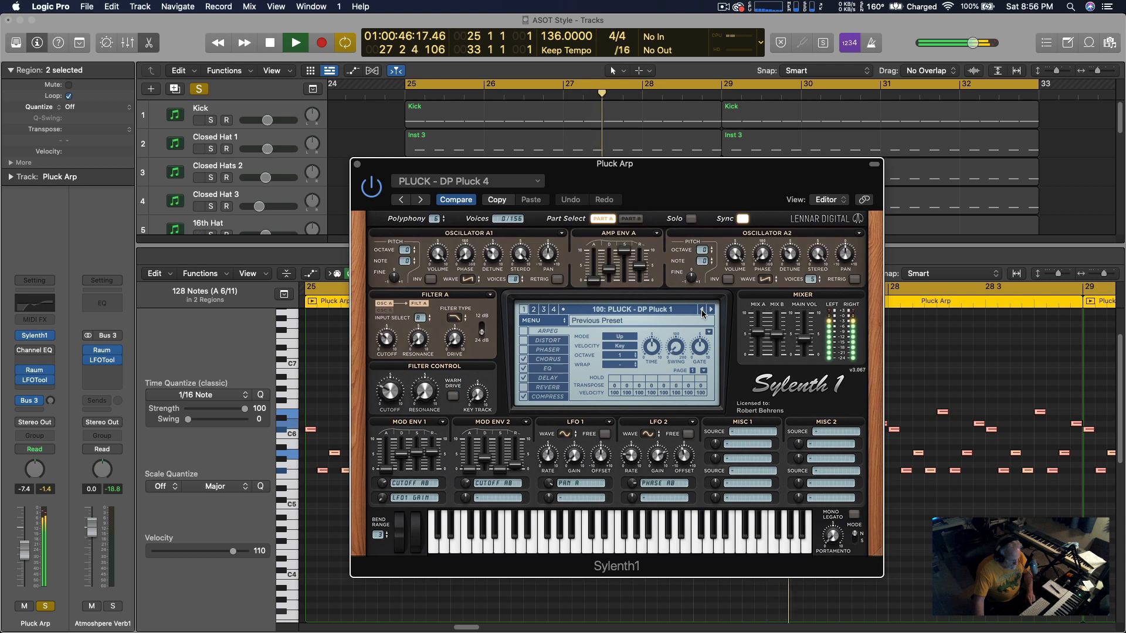
pyautogui.click(50, 607)
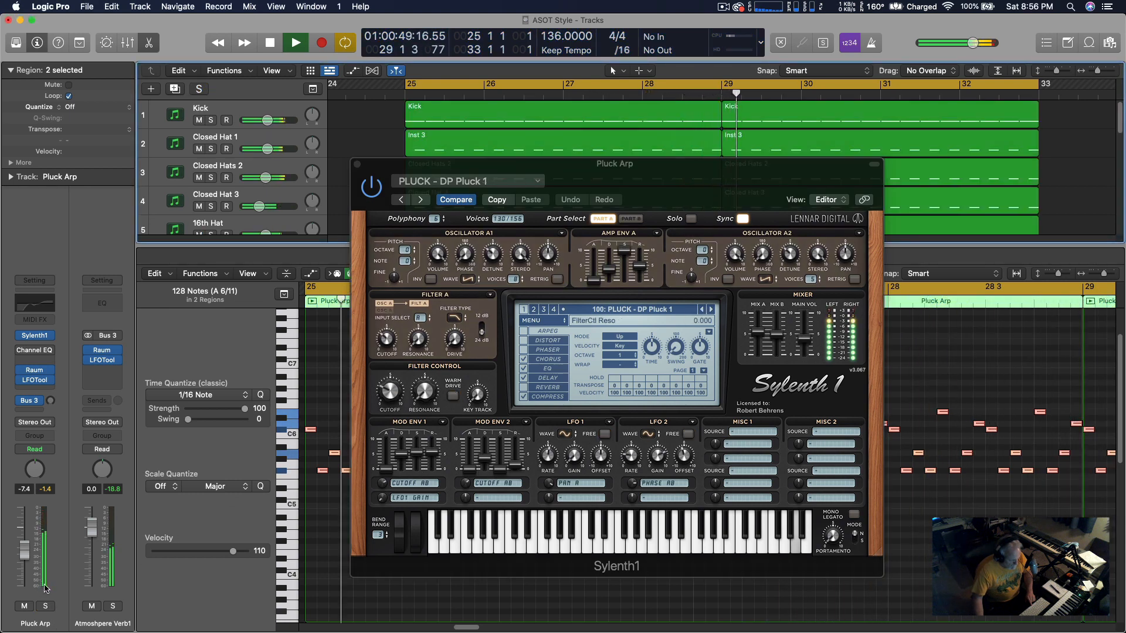
# Check the bypassed Channel EQ curve, close the plug-in windows, and replay the loop with Pluck Arp briefly soloed.
pyautogui.click(45, 306)
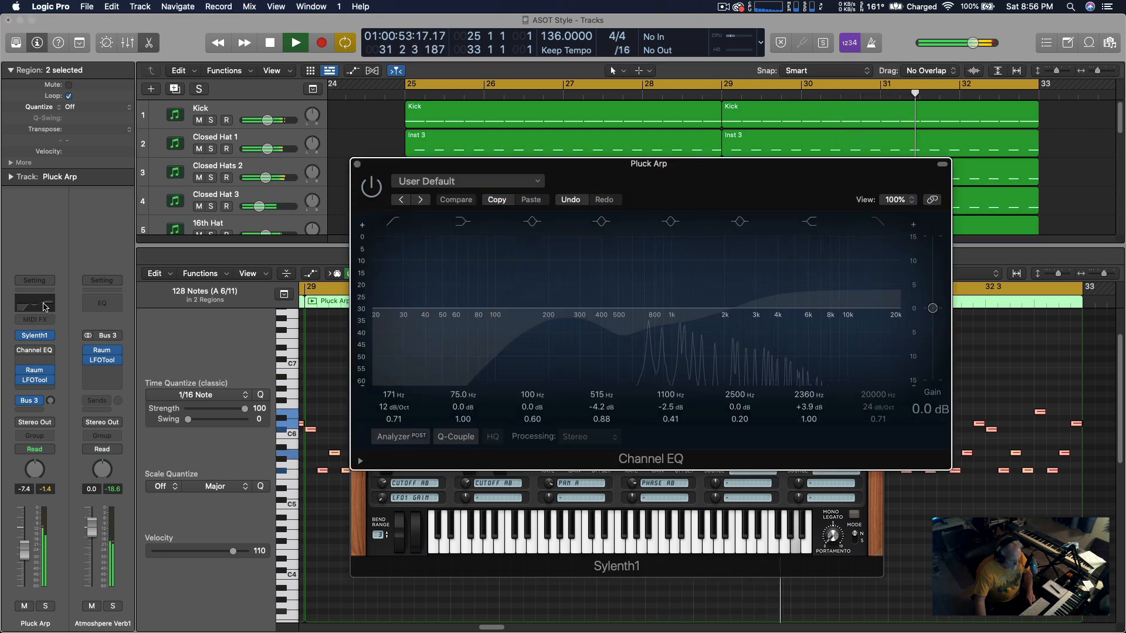
pyautogui.click(356, 165)
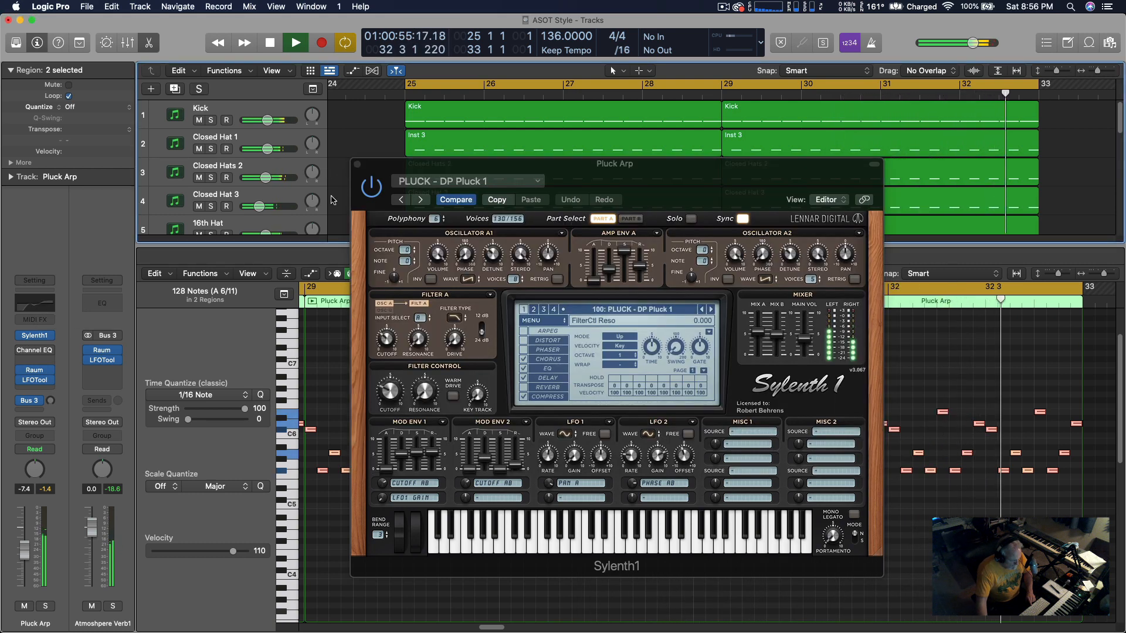
pyautogui.click(357, 164)
pyautogui.press('space')
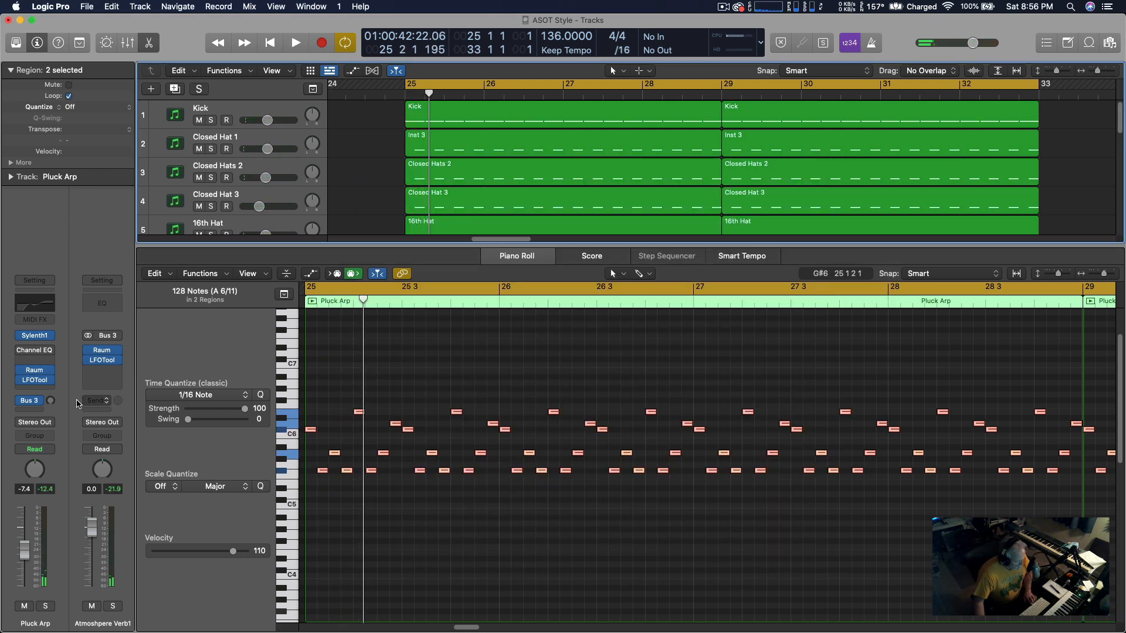
pyautogui.press('space')
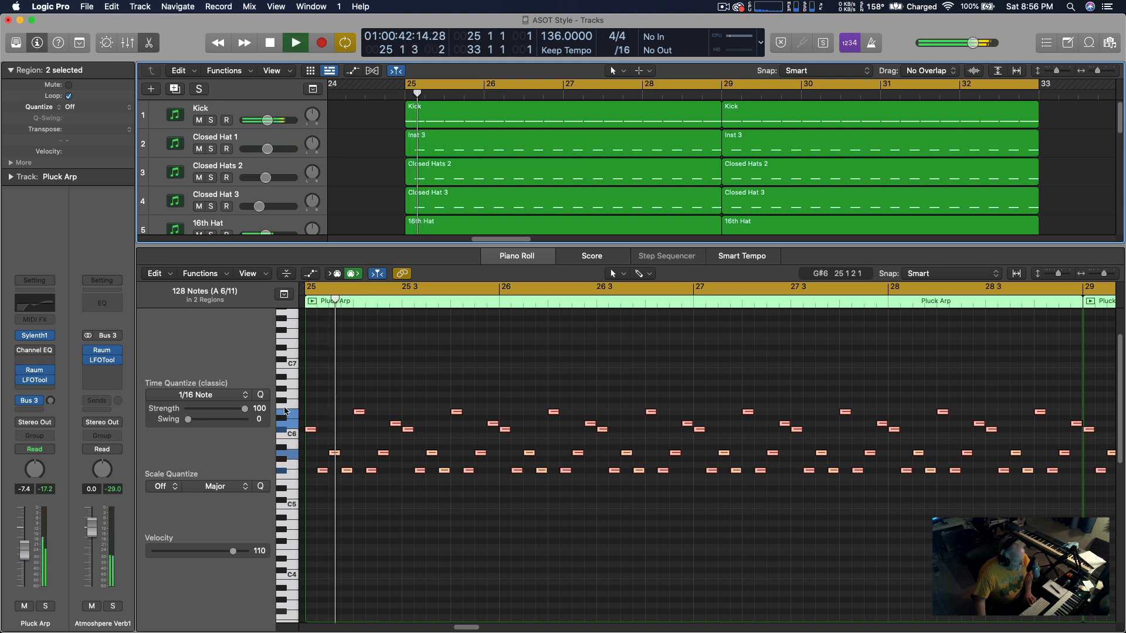
pyautogui.click(46, 606)
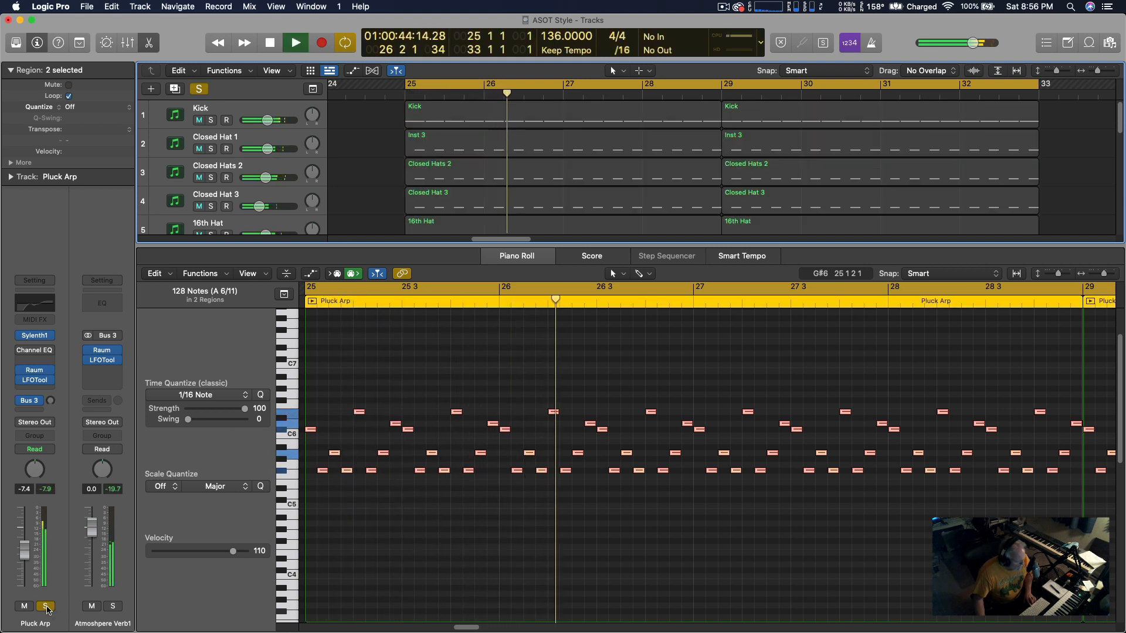
pyautogui.click(46, 606)
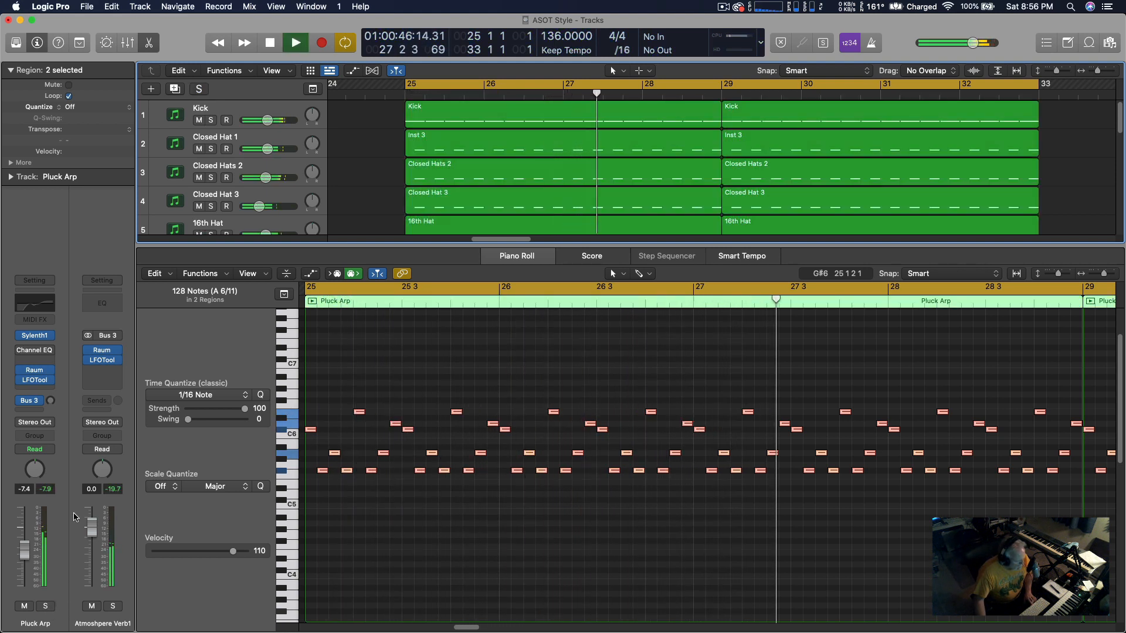
# Re-enable Pluck Arp's Channel EQ, setting the high shelf to 13900 Hz at -7.1 dB and the 515 Hz band to 520 Hz, -0.6 dB, Q 0.67.
pyautogui.press('space')
pyautogui.click(46, 302)
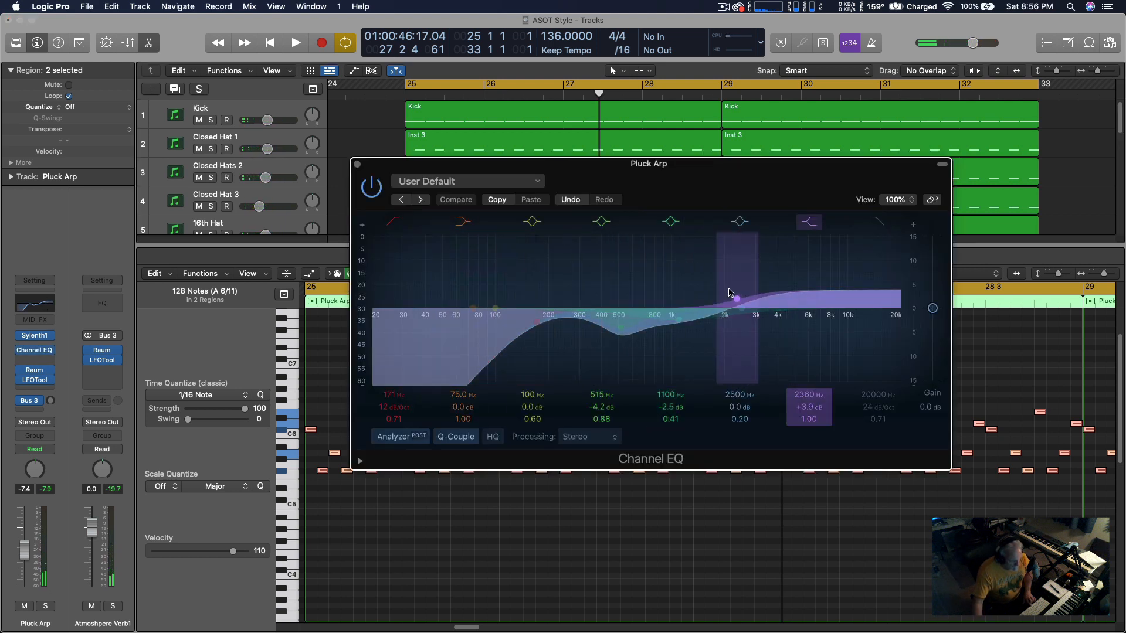
pyautogui.moveTo(733, 297); pyautogui.dragTo(872, 342)
pyautogui.press('space')
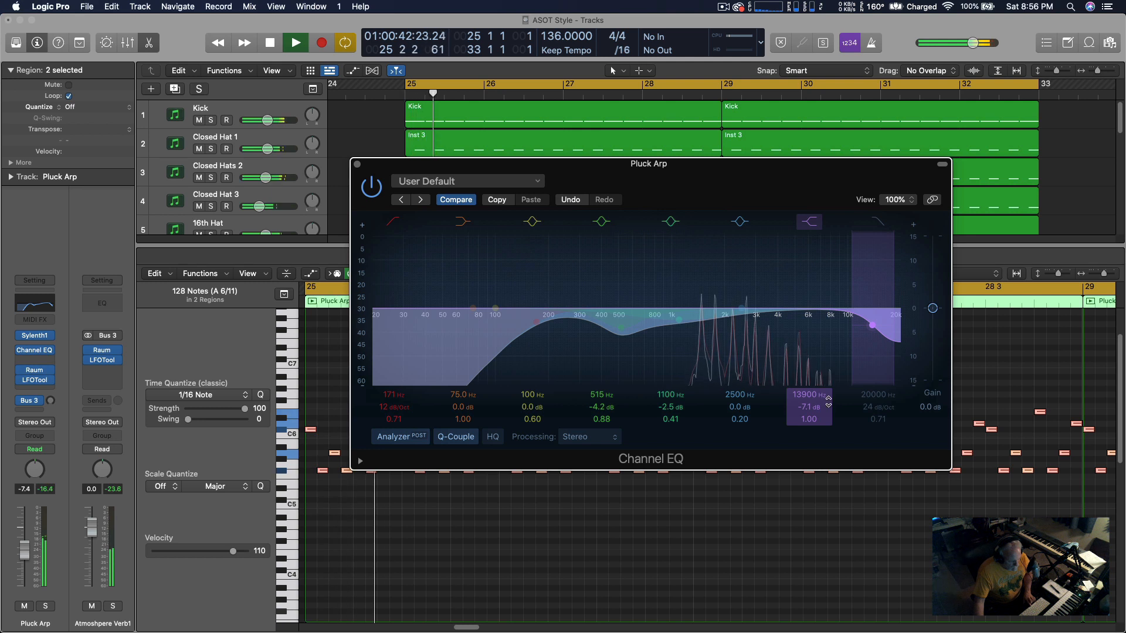
pyautogui.moveTo(622, 334); pyautogui.dragTo(687, 320)
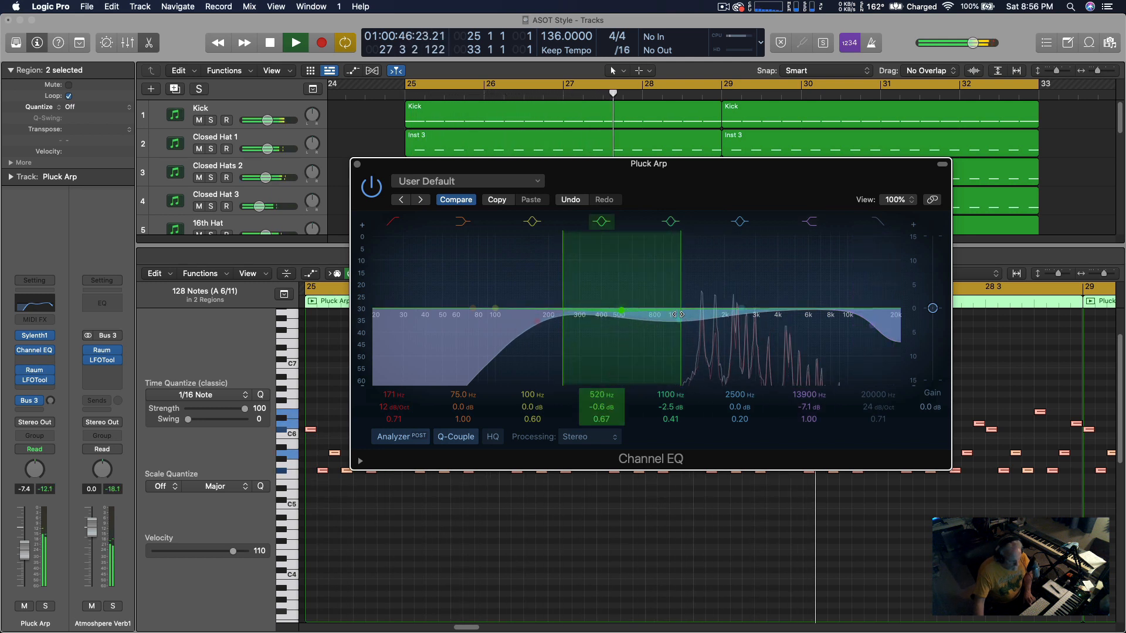
# Insert the apulSoft apQualizr plug-in after LFOTool on the Atmoshpere Verb1 channel.
pyautogui.click(119, 371)
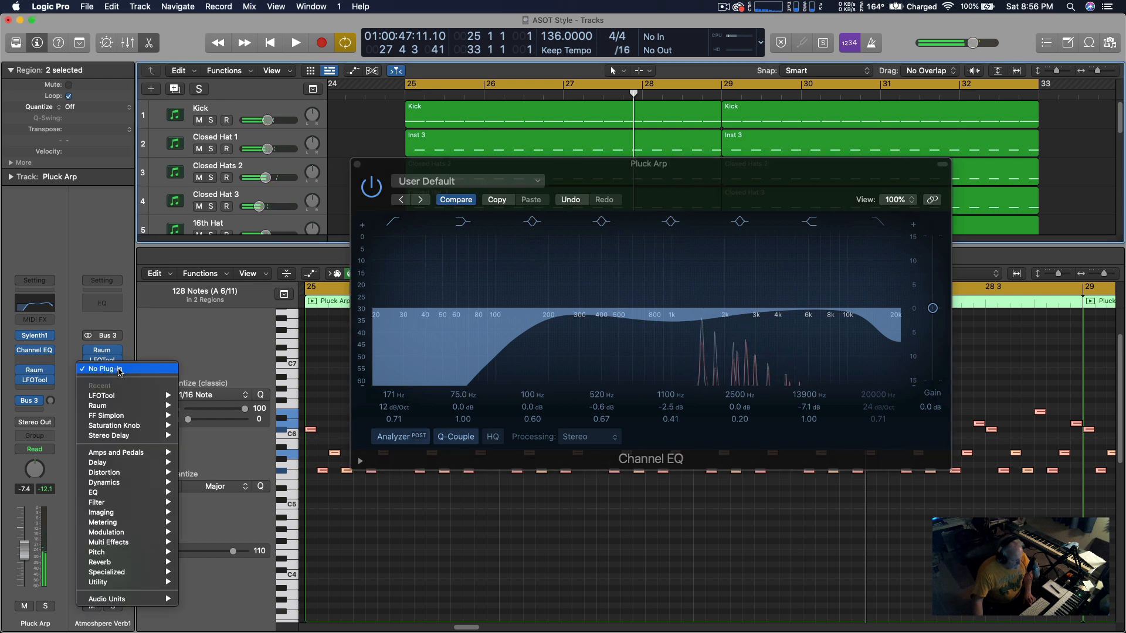
pyautogui.moveTo(131, 600)
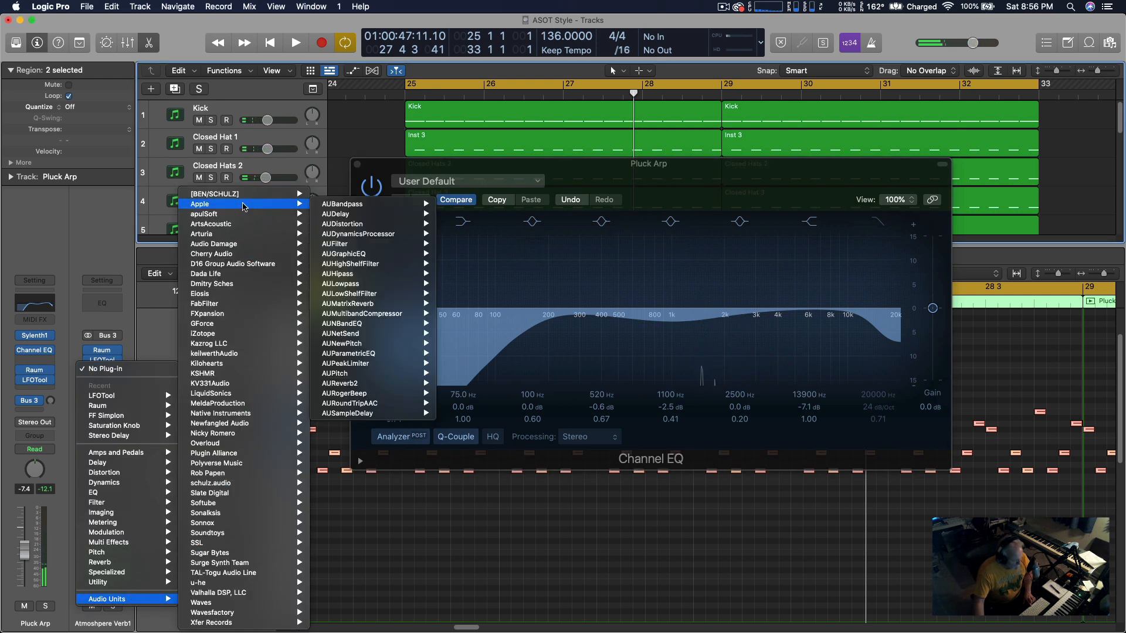
pyautogui.moveTo(237, 215)
pyautogui.click(410, 214)
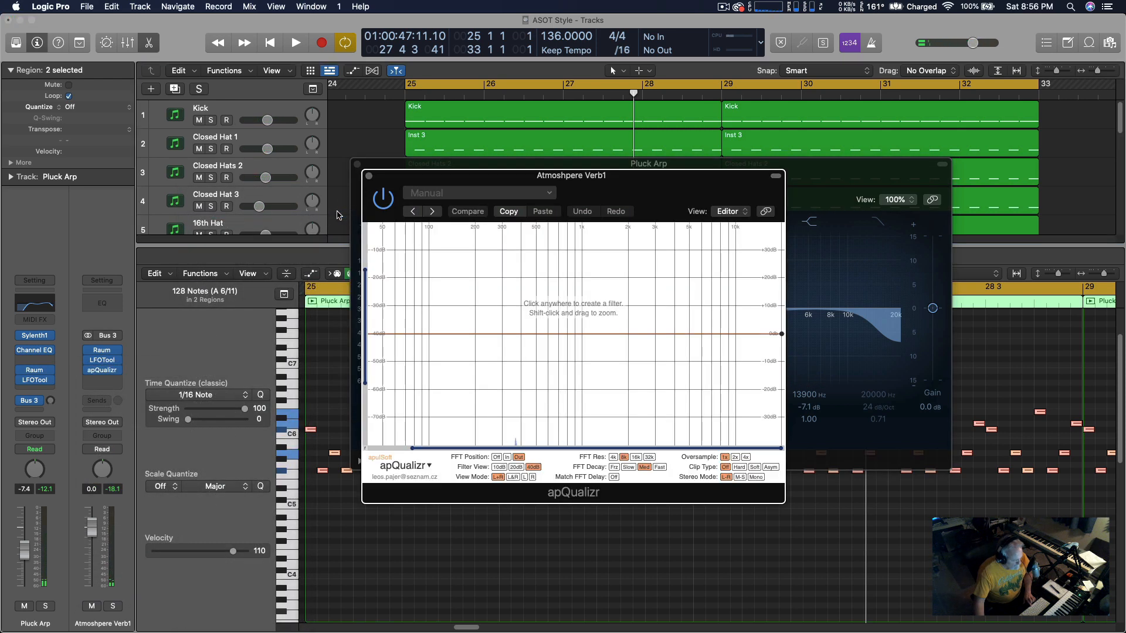
# Play the loop with Pluck Arp briefly soloed to examine the reverb spectrum in apQualizr, and close both EQ windows.
pyautogui.press('space')
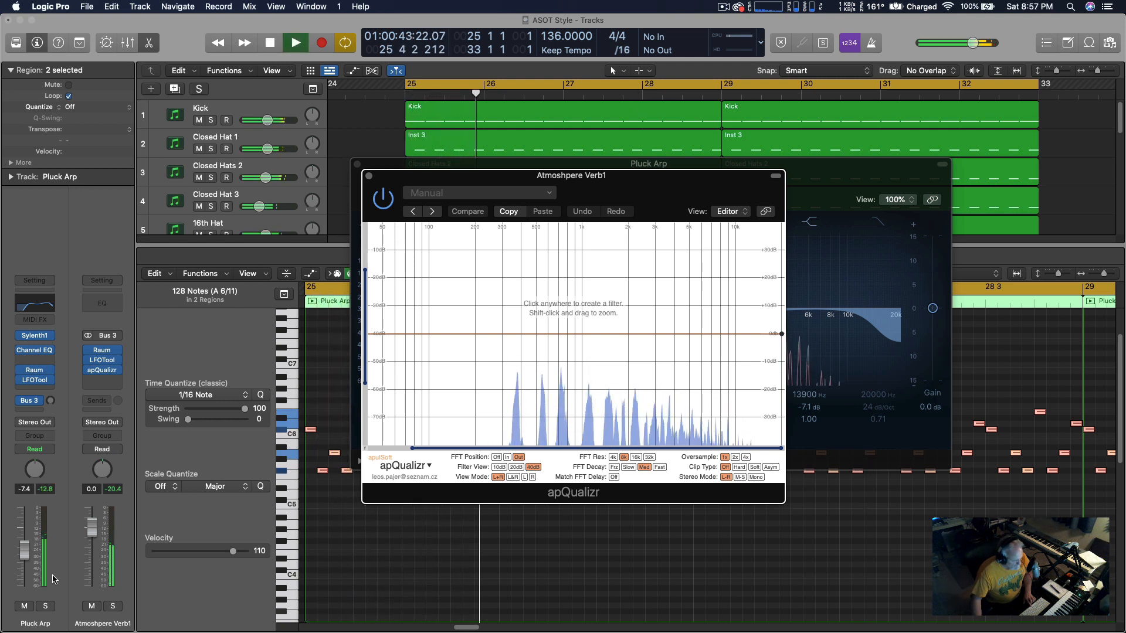
pyautogui.click(46, 606)
pyautogui.click(45, 606)
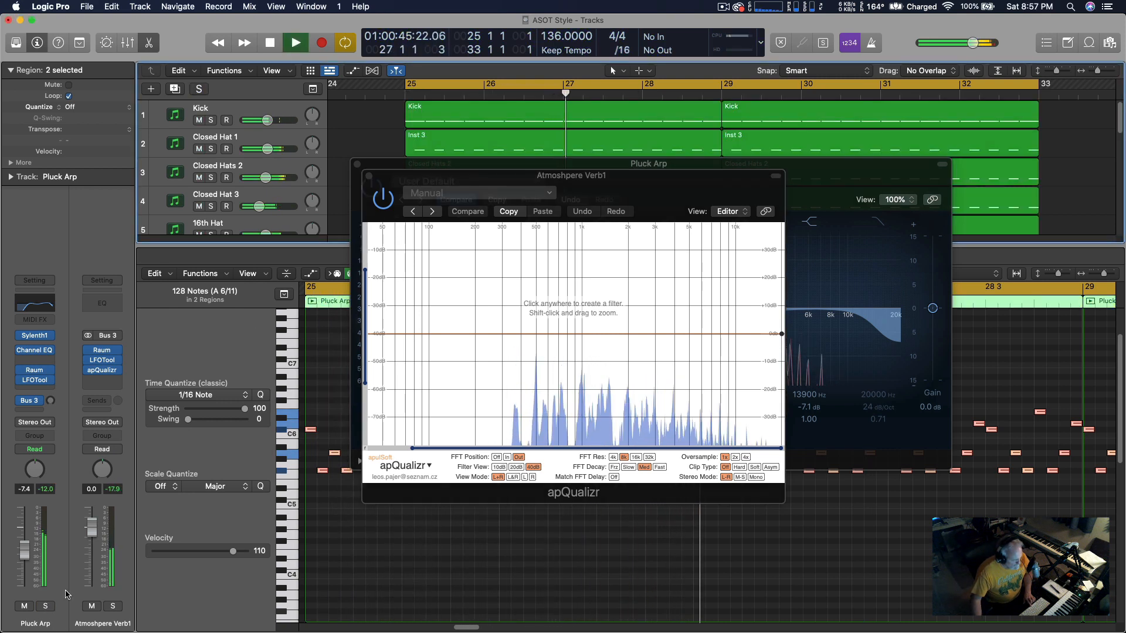
pyautogui.click(367, 175)
pyautogui.click(358, 165)
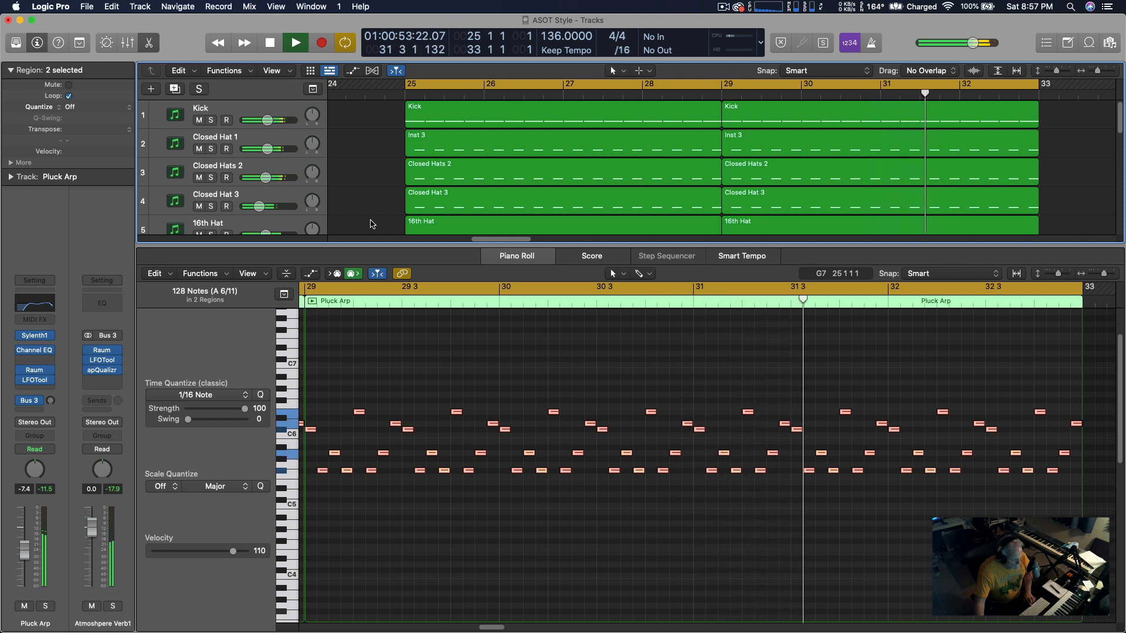
# Stop playback, close the note editor, and insert u-he Hive as the instrument on the empty Inst 16 track.
pyautogui.moveTo(350, 245); pyautogui.dragTo(350, 396)
pyautogui.press('space')
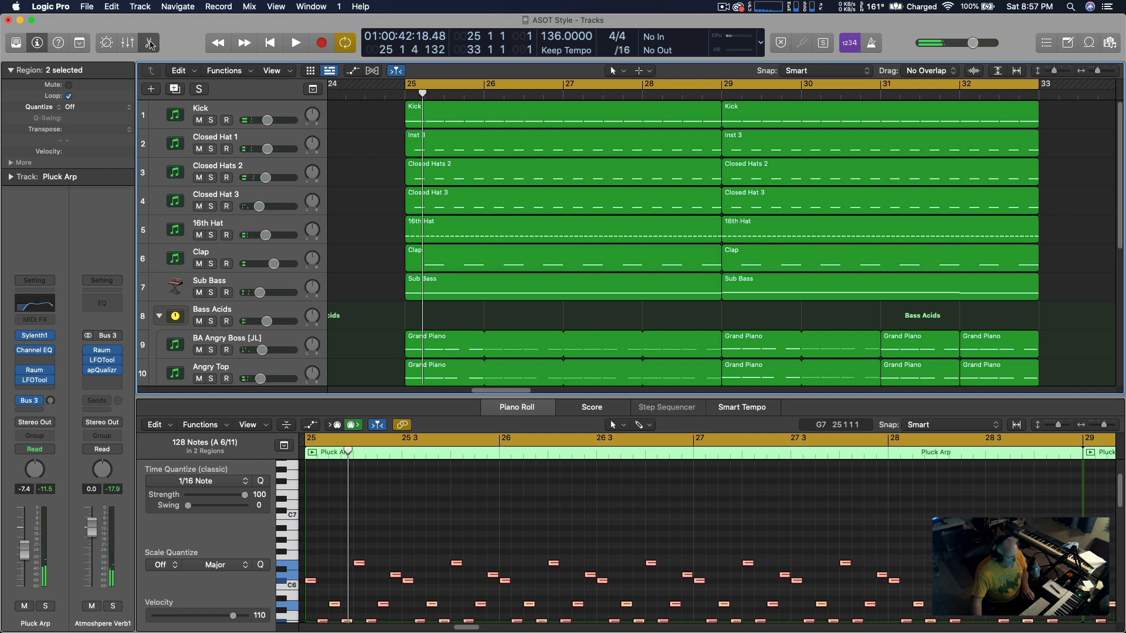
pyautogui.click(149, 44)
pyautogui.hscroll(-5, 437, 409)
pyautogui.scroll(-1, 432, 428)
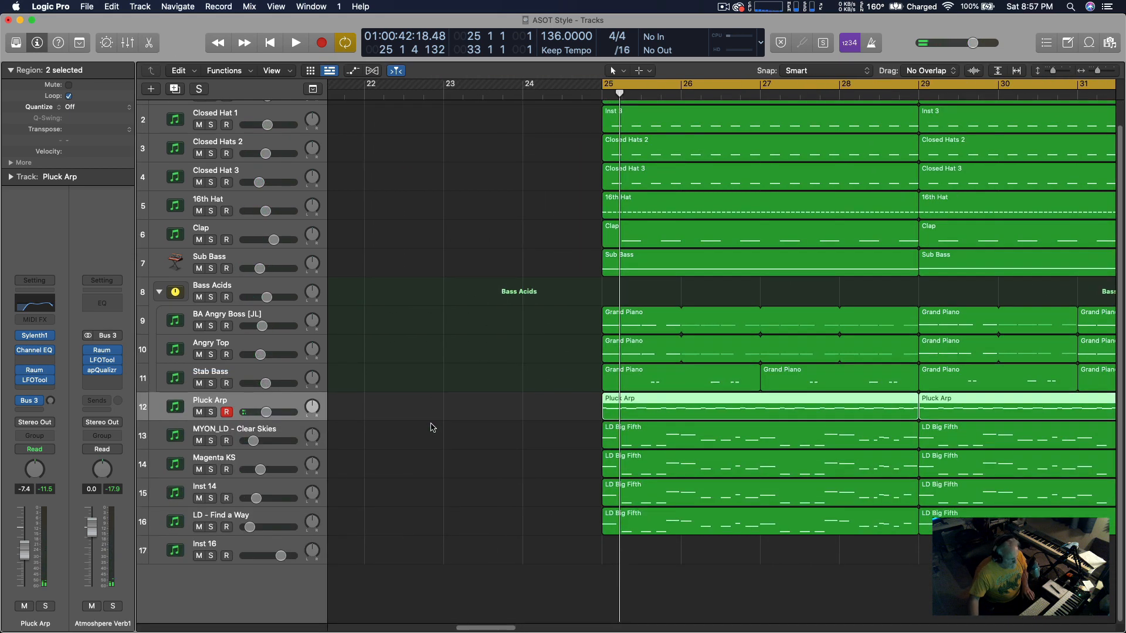
pyautogui.click(275, 586)
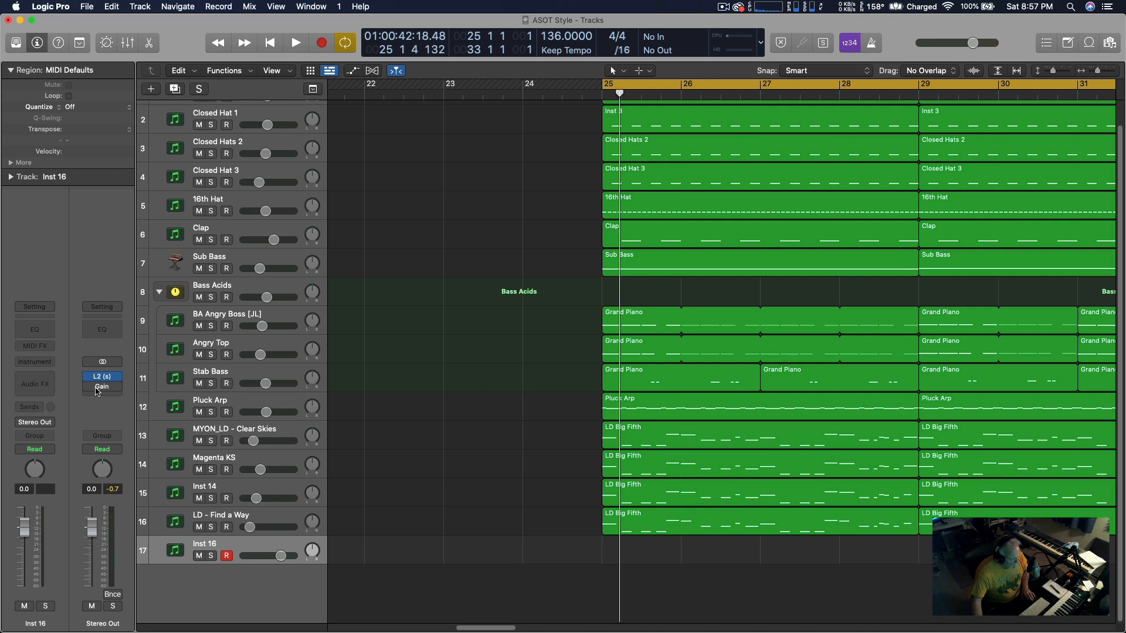
pyautogui.click(50, 380)
pyautogui.moveTo(82, 613)
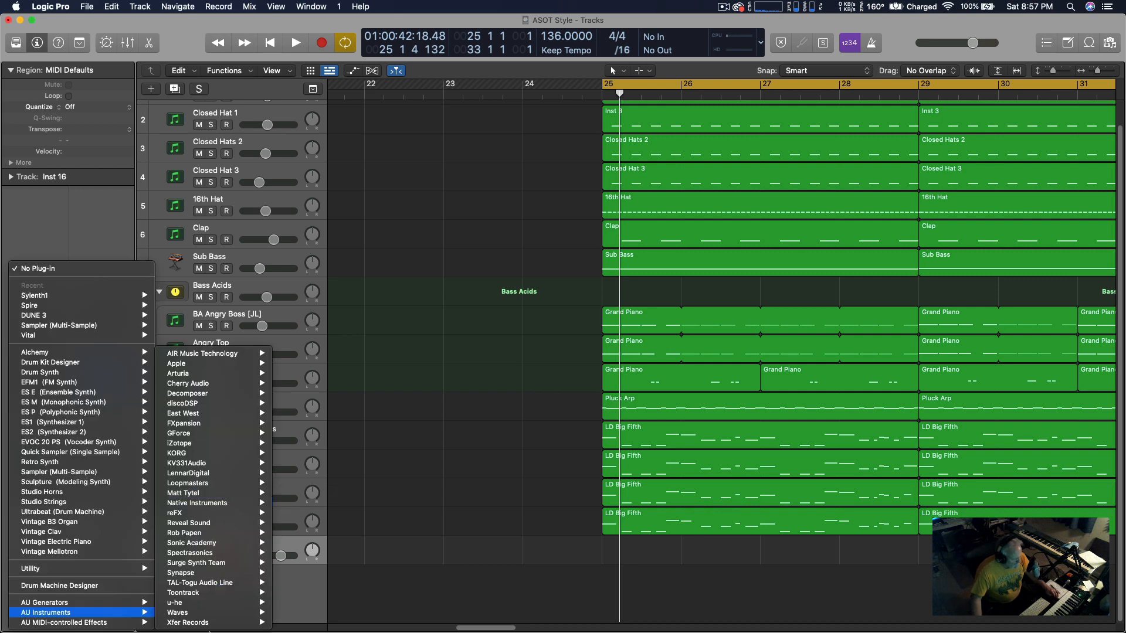
pyautogui.moveTo(196, 607)
pyautogui.click(372, 603)
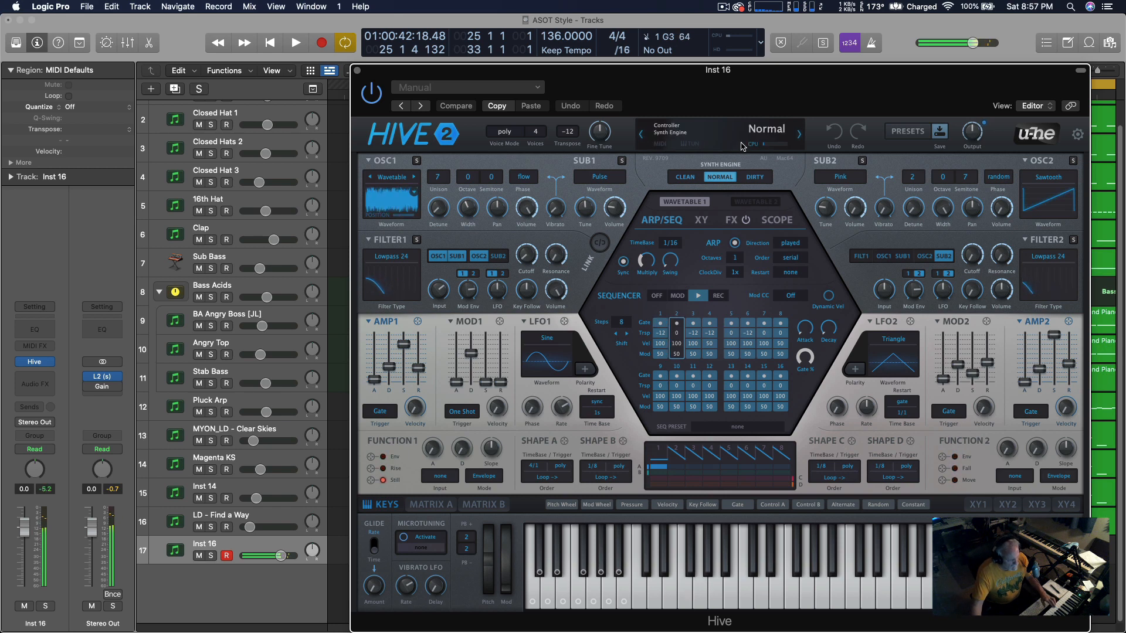
# Load the ARK Blue Star preset from Hive's 05 Pads & Strings folder.
pyautogui.click(890, 135)
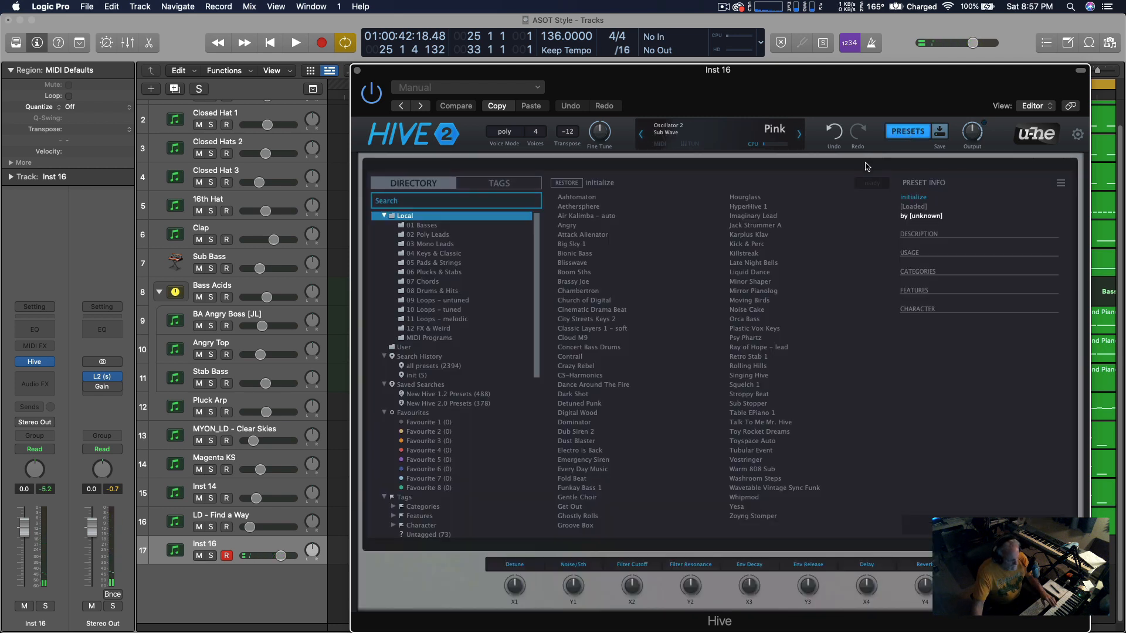
pyautogui.click(436, 264)
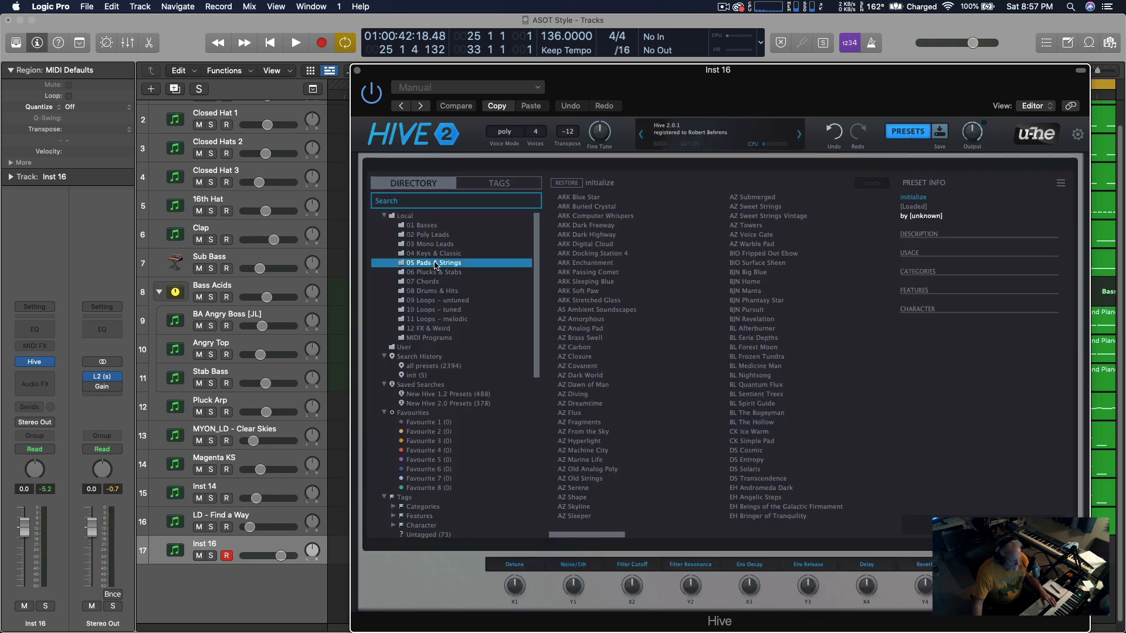
pyautogui.click(588, 198)
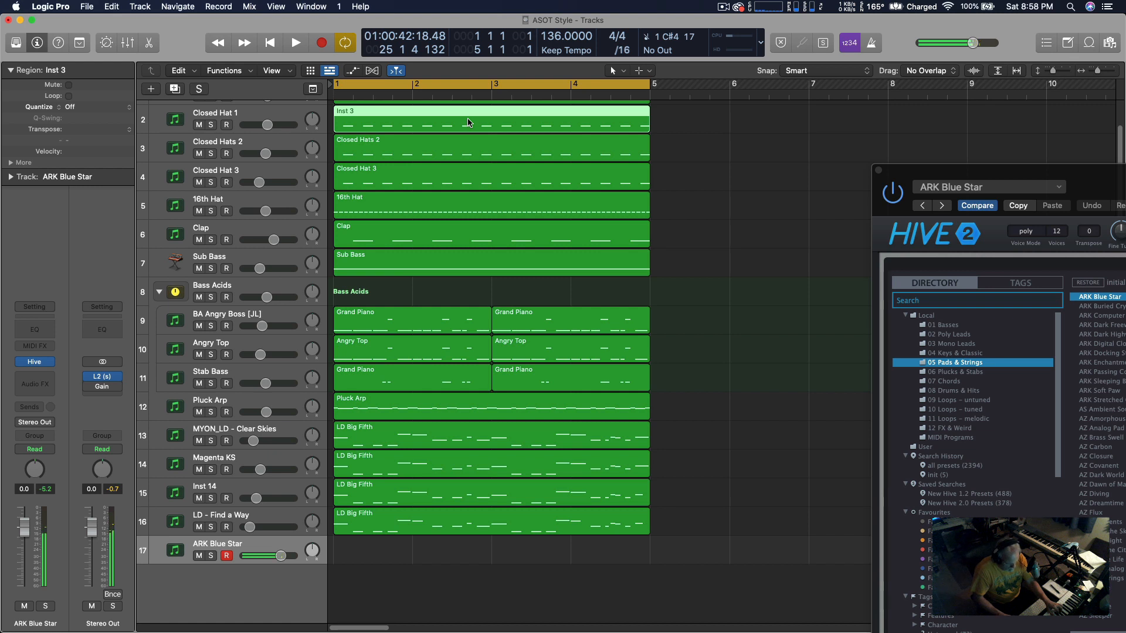
# Record a sustained F#m7 chord on the ARK Blue Star track over bars 1 to 4 and open the region's notes for editing.
pyautogui.press('r')
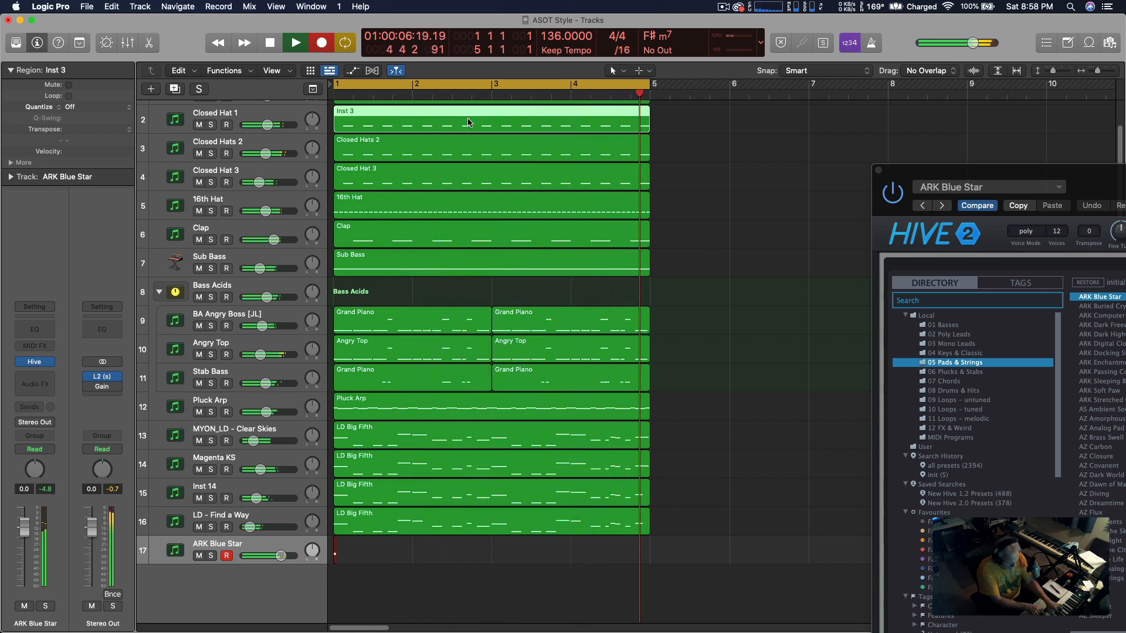
pyautogui.press('space')
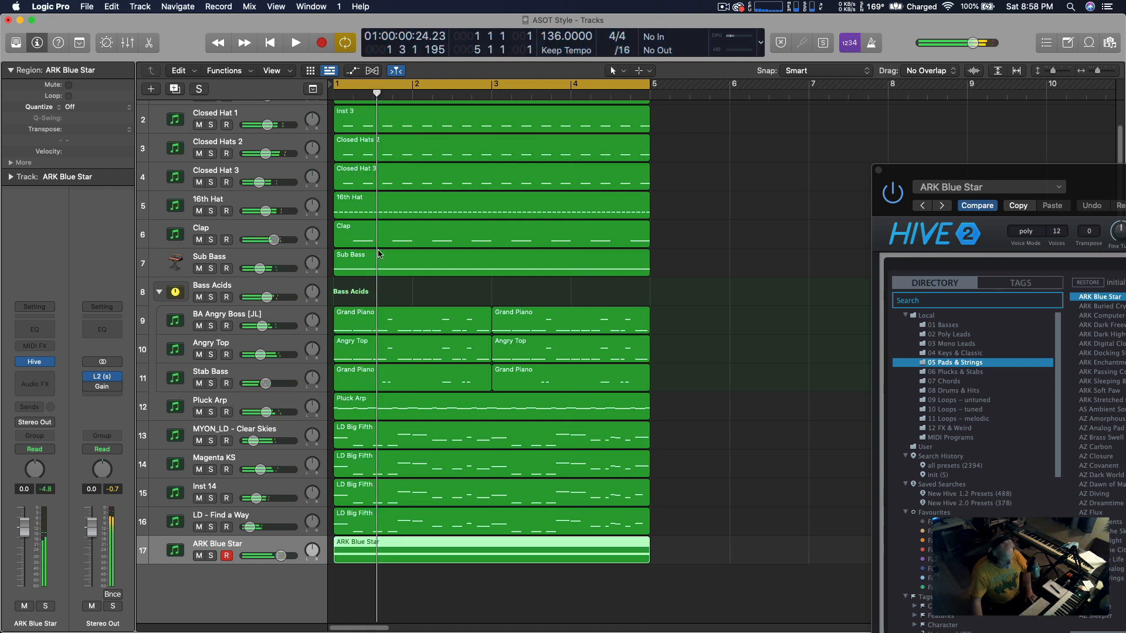
pyautogui.doubleClick(434, 549)
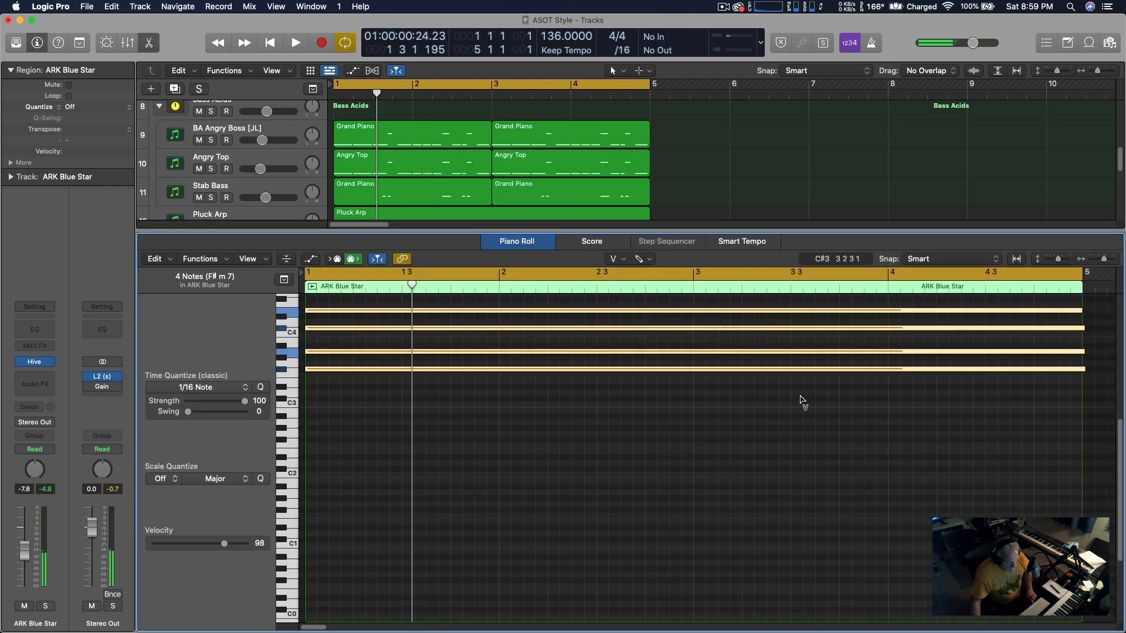
pyautogui.click(723, 458)
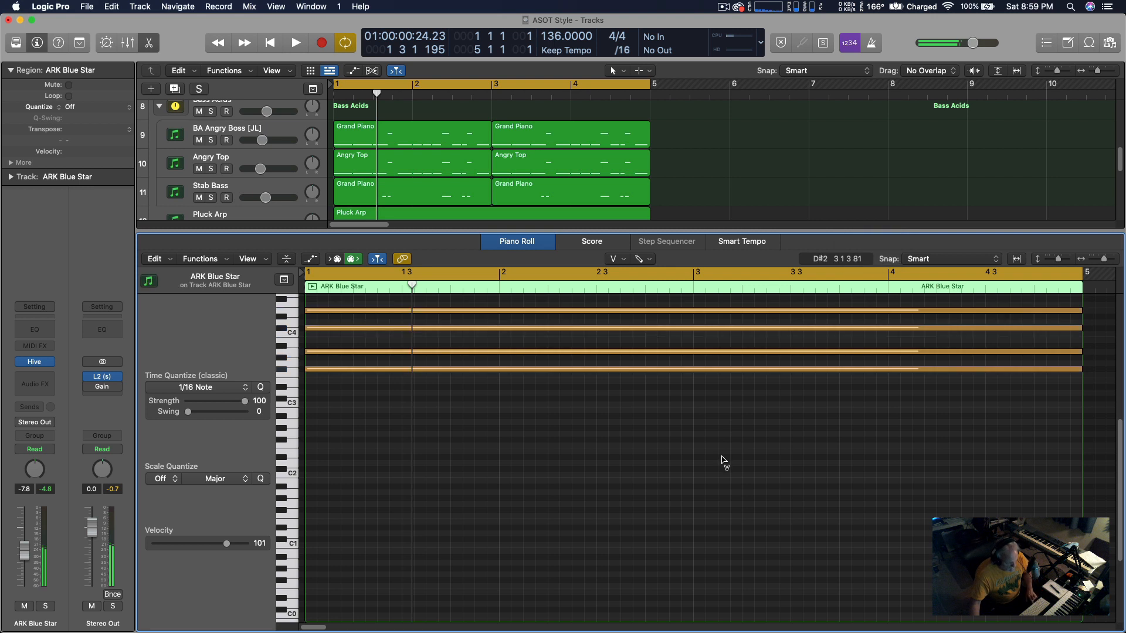
# Solo the ARK Blue Star track and replay the loop to audition the held chord while viewing its notes.
pyautogui.press('space')
pyautogui.press('space')
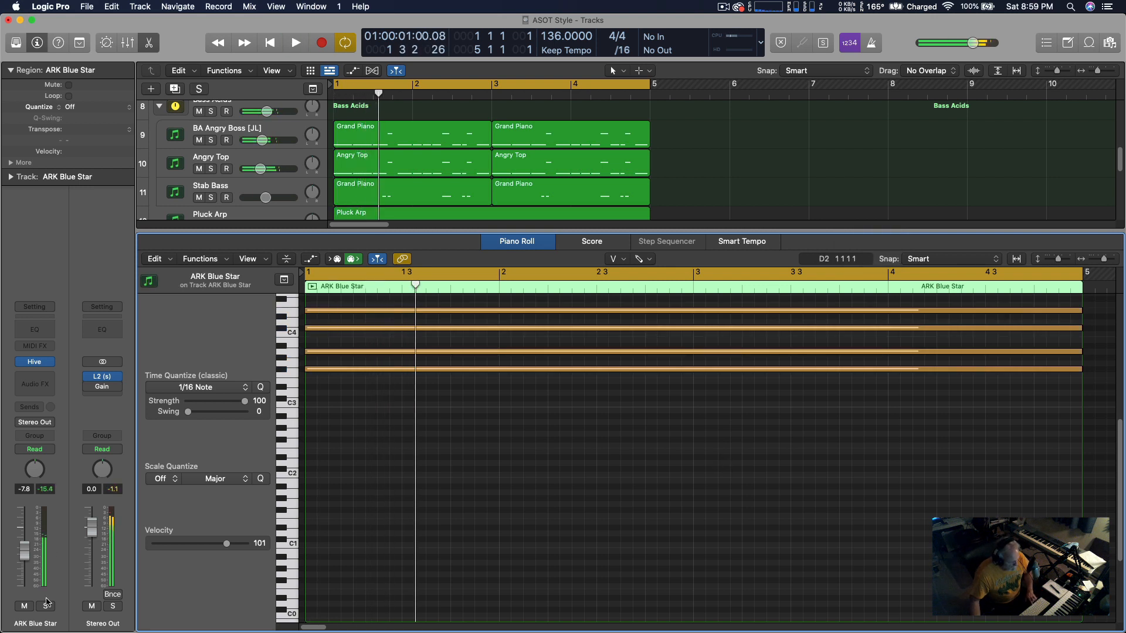
pyautogui.click(47, 607)
pyautogui.press('space')
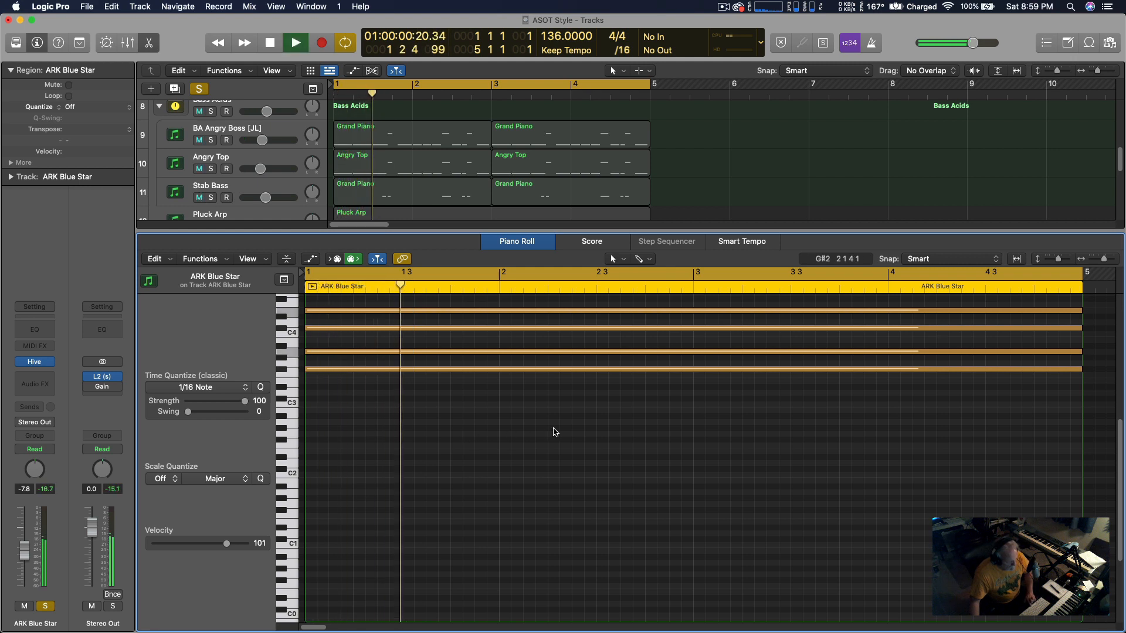
pyautogui.press('space')
pyautogui.press('space')
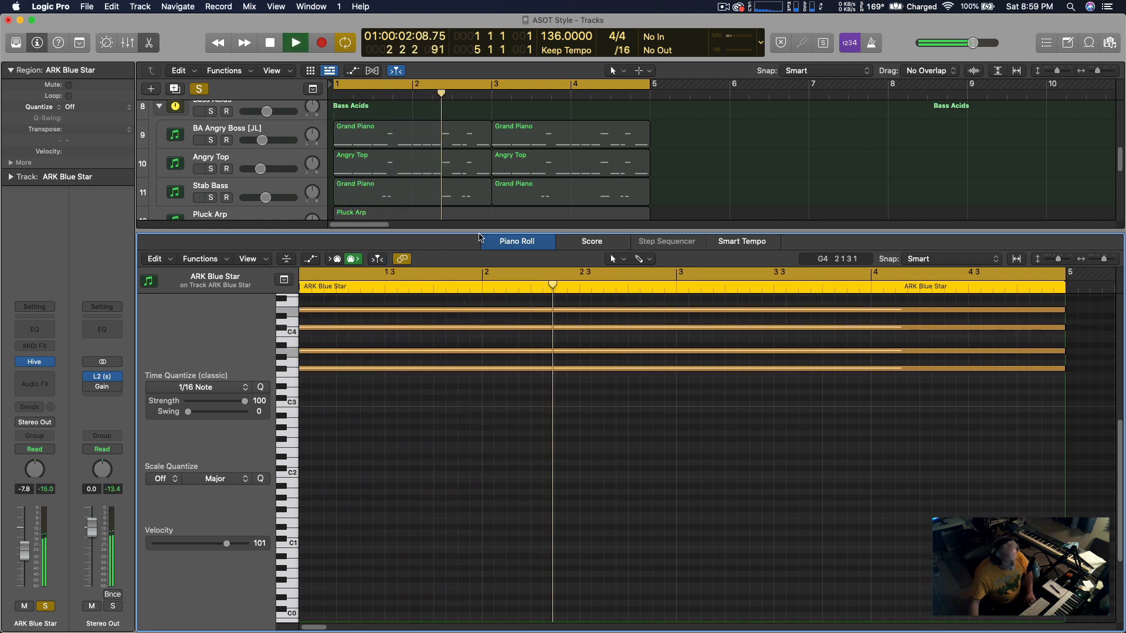
pyautogui.moveTo(480, 232); pyautogui.dragTo(482, 473)
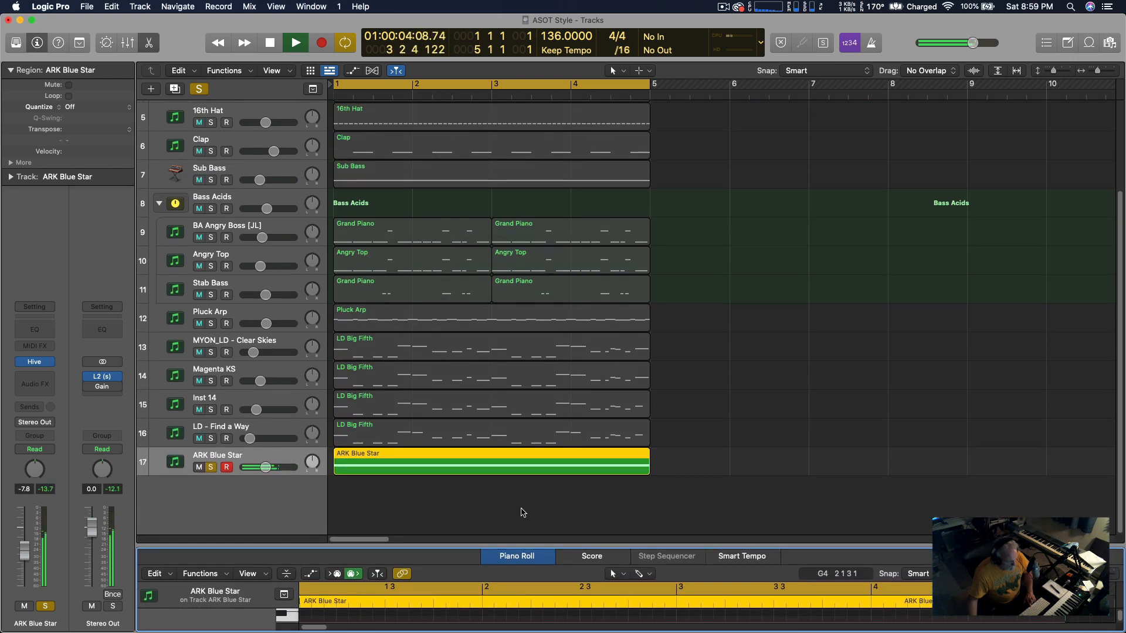
pyautogui.press('space')
pyautogui.press('space')
pyautogui.moveTo(580, 546); pyautogui.dragTo(589, 216)
pyautogui.scroll(4, 689, 402)
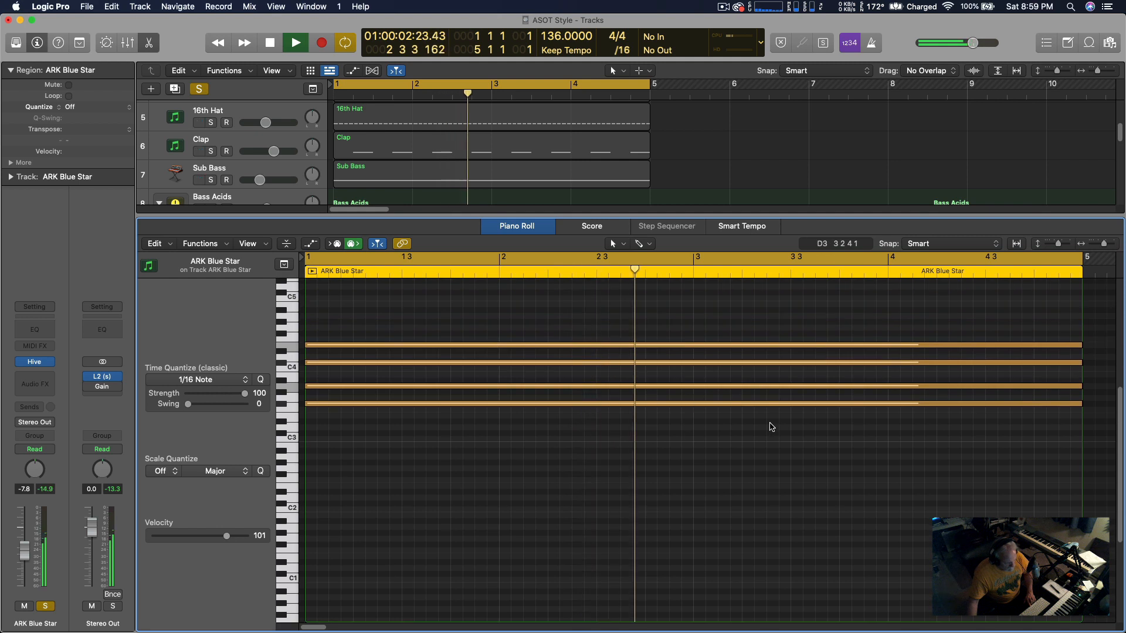
# Split the chord at bar 3, revoice the second half as A3, C#4, F#4 and A4, and play it back.
pyautogui.press('space')
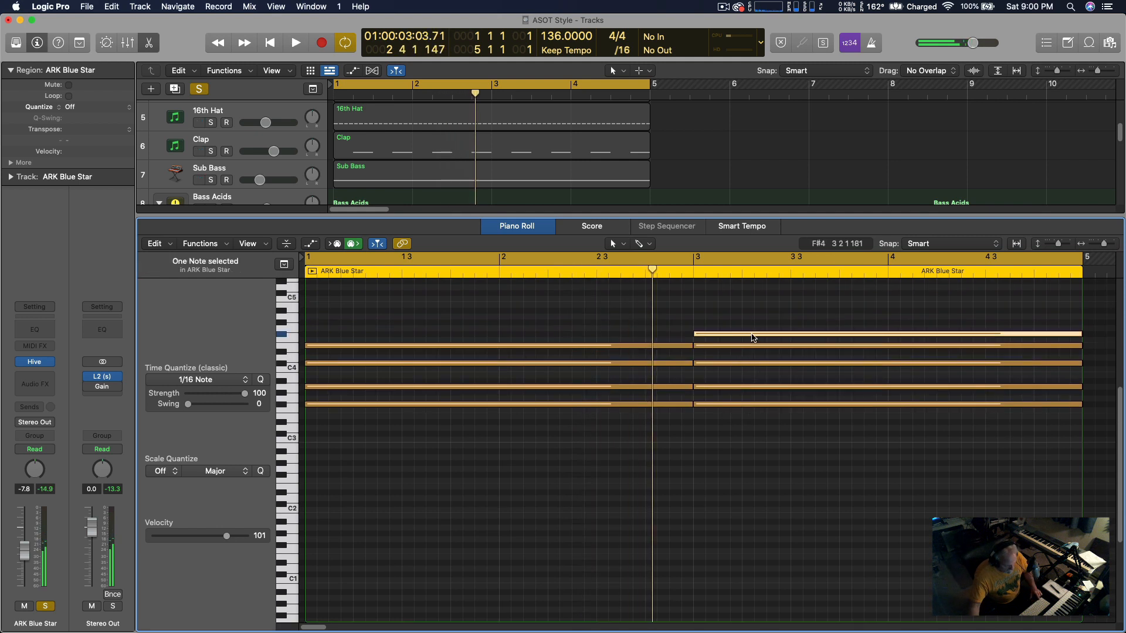
pyautogui.click(753, 338)
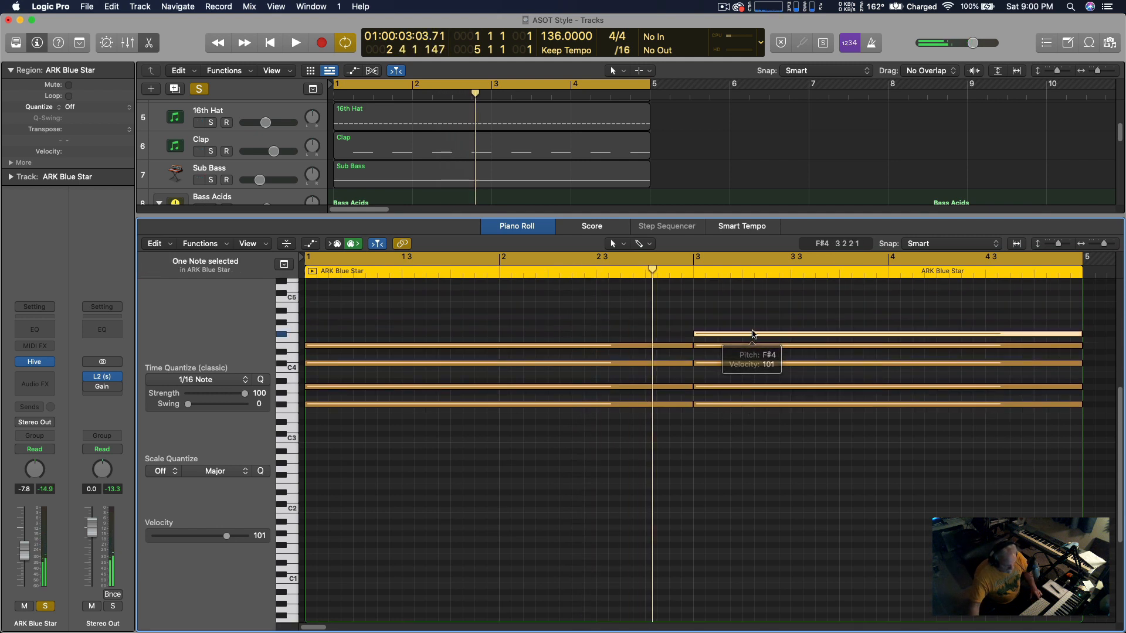
pyautogui.moveTo(753, 333); pyautogui.dragTo(754, 317)
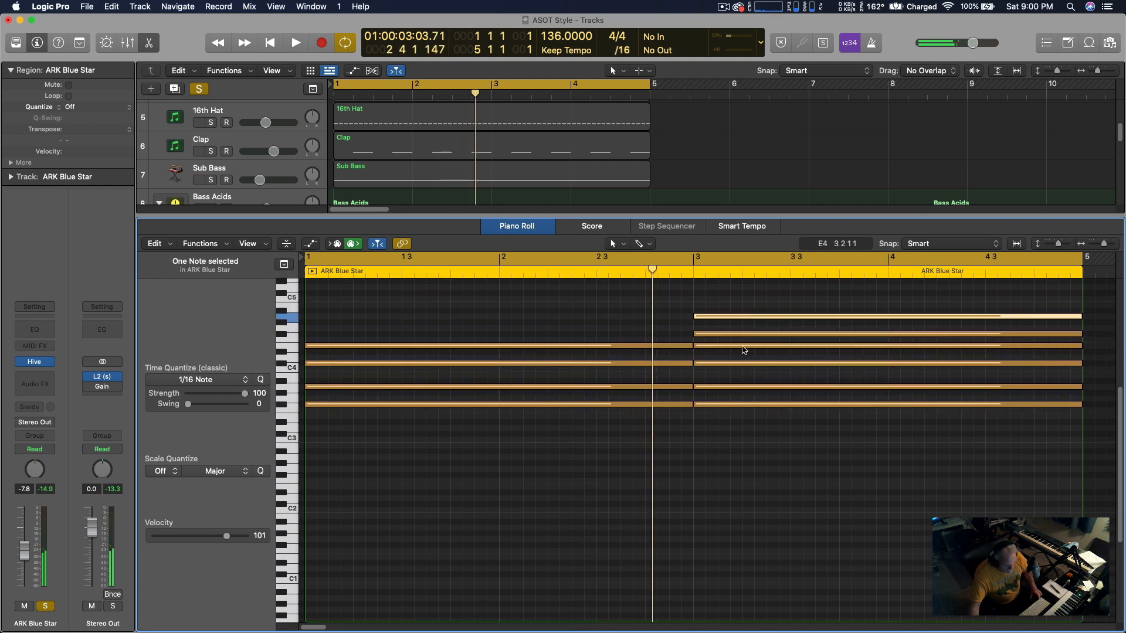
pyautogui.click(733, 346)
pyautogui.keyDown('shift'); pyautogui.click(728, 404); pyautogui.keyUp('shift')
pyautogui.press('Delete')
pyautogui.press('space')
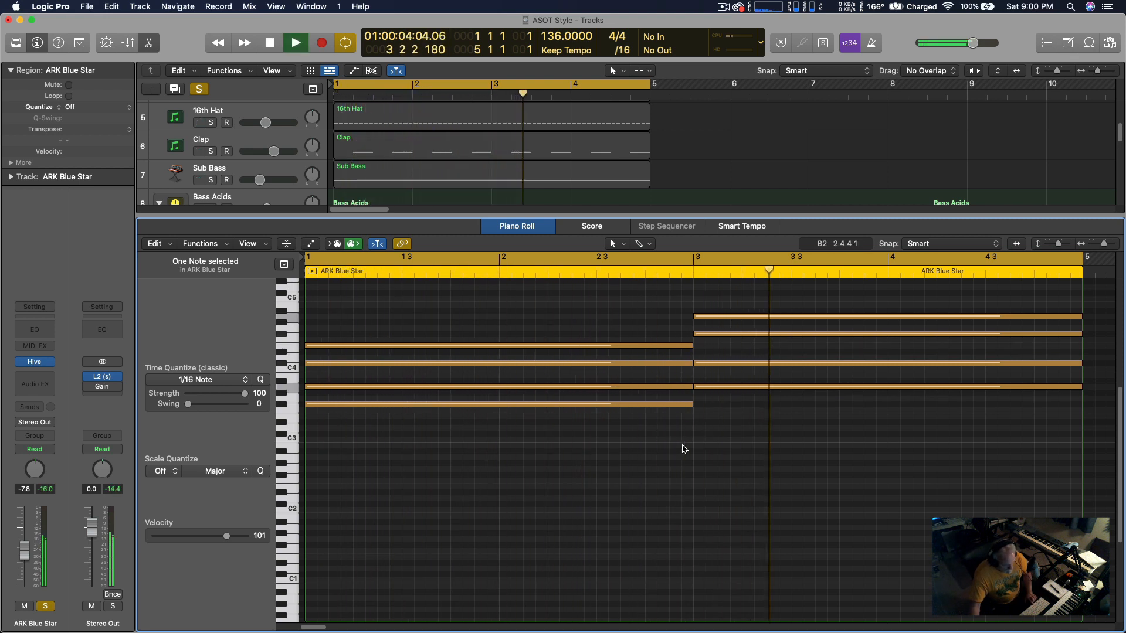
pyautogui.press('space')
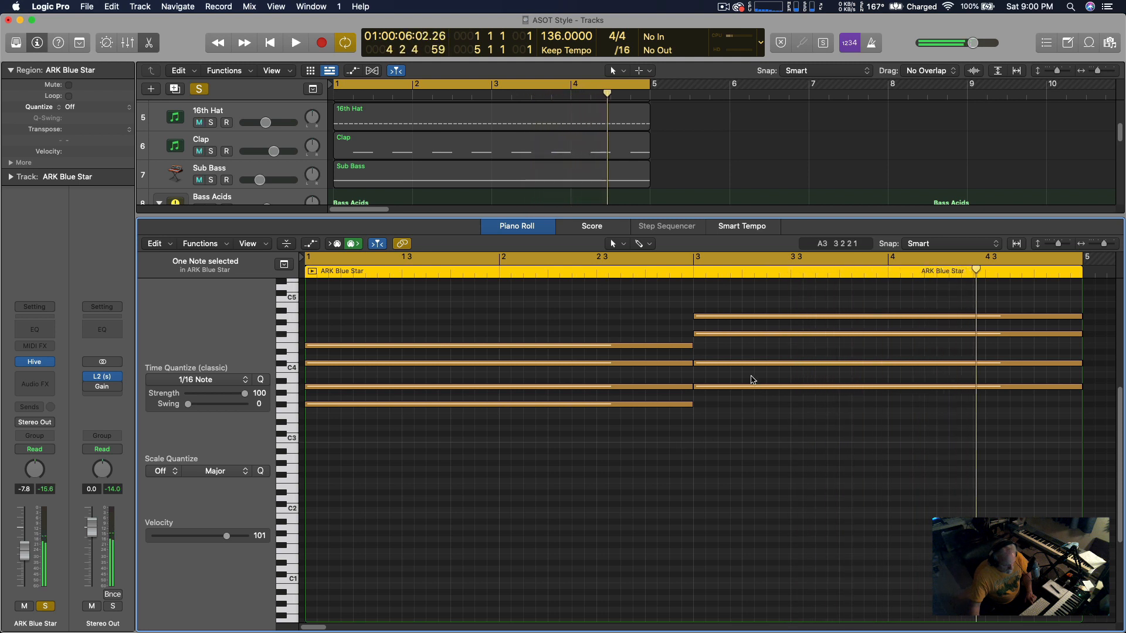
# Try lowering the top note of the bar 3 chord to G#4 and replay the soloed pad.
pyautogui.click(728, 334)
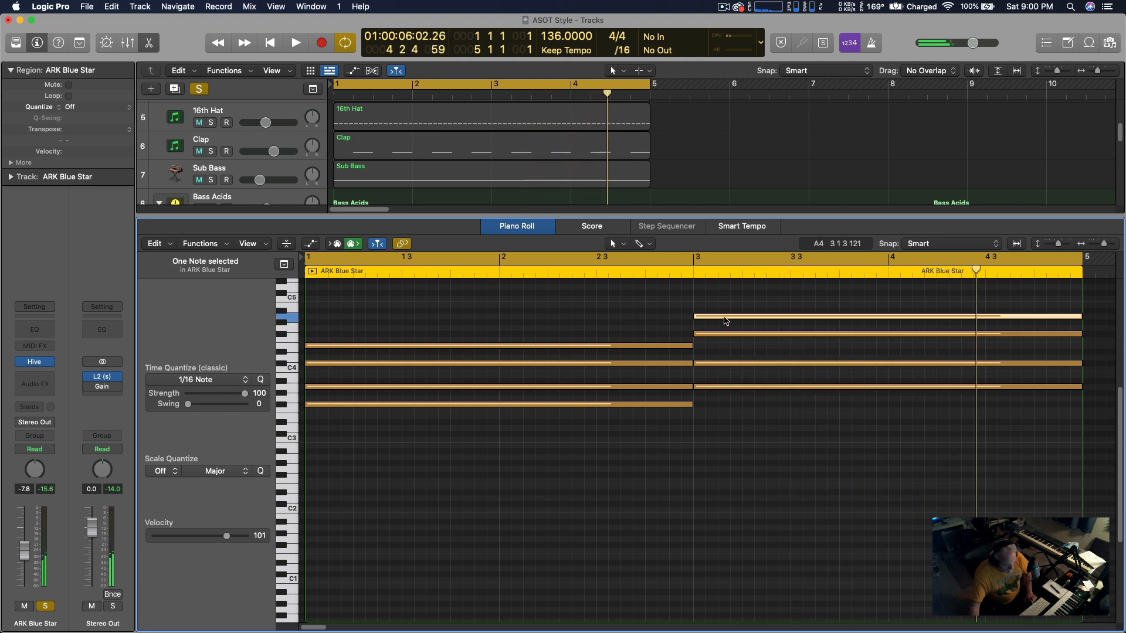
pyautogui.click(725, 317)
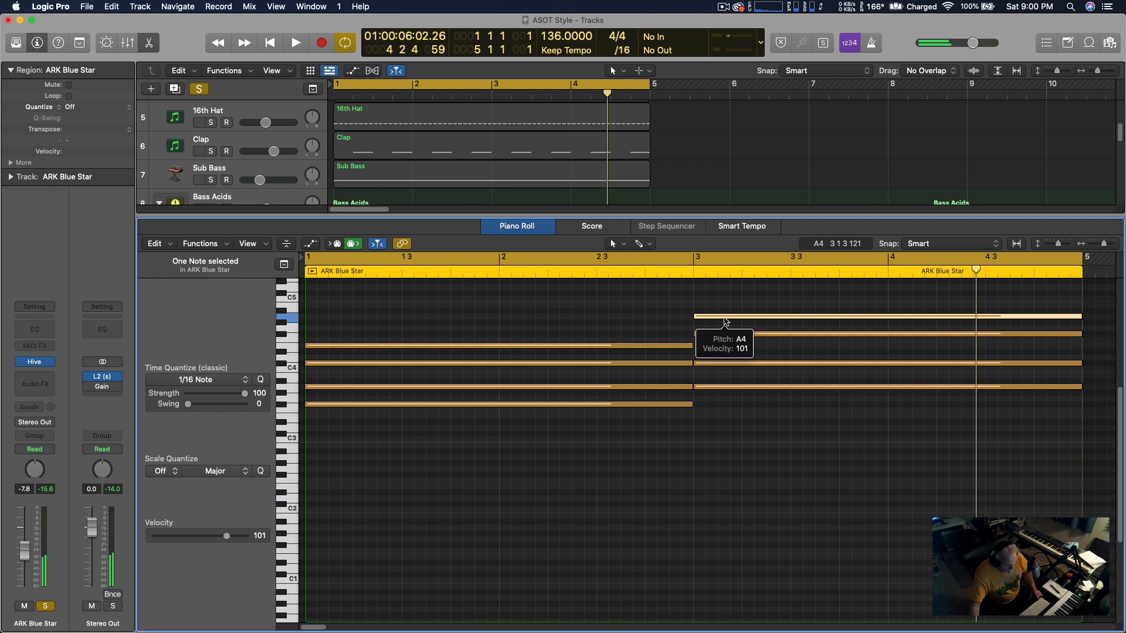
pyautogui.moveTo(724, 318)
pyautogui.mouseDown()
pyautogui.moveTo(714, 391)
pyautogui.moveTo(712, 323)
pyautogui.mouseUp()
pyautogui.press('super+z')
pyautogui.press('space')
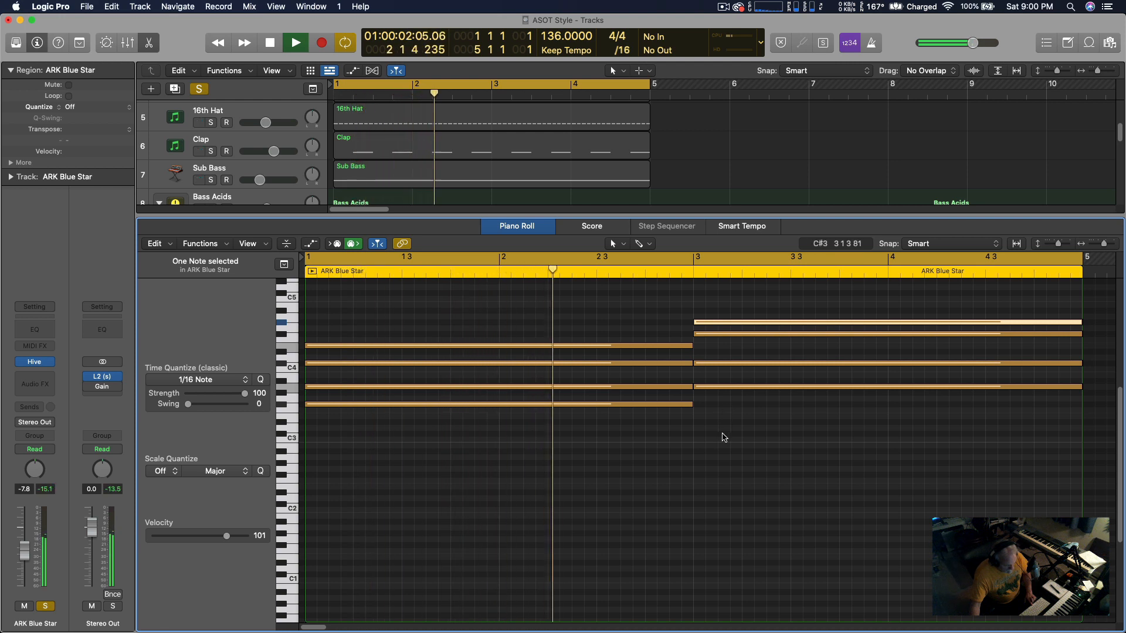
pyautogui.press('super+z')
# Unsolo ARK Blue Star and play the loop to hear the pad chords in the full mix.
pyautogui.moveTo(396, 221); pyautogui.dragTo(500, 516)
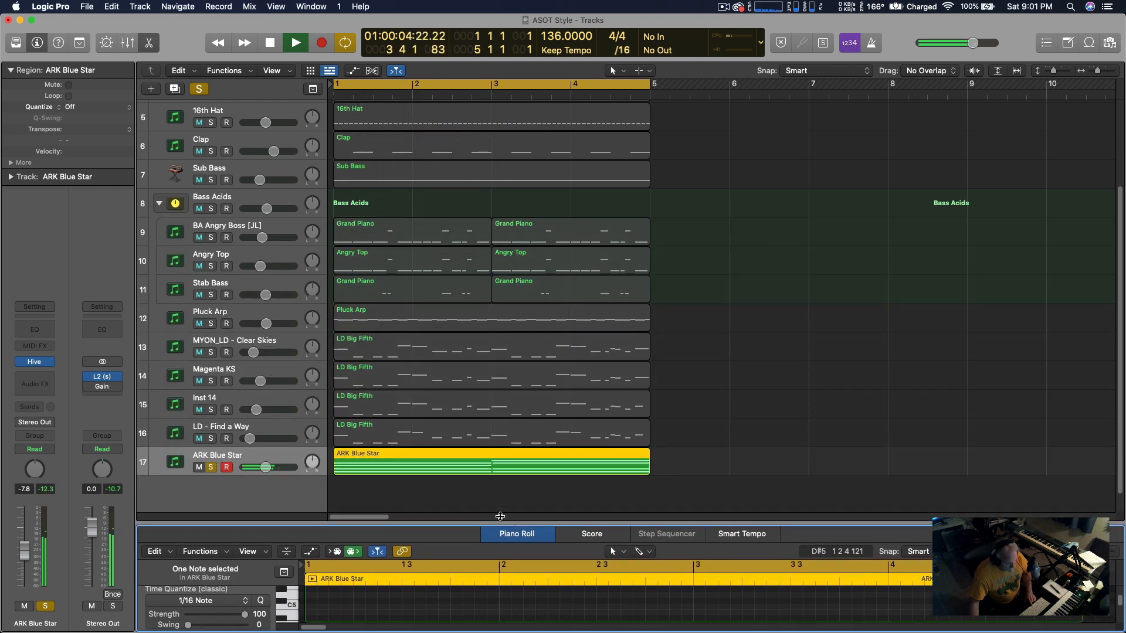
pyautogui.click(211, 468)
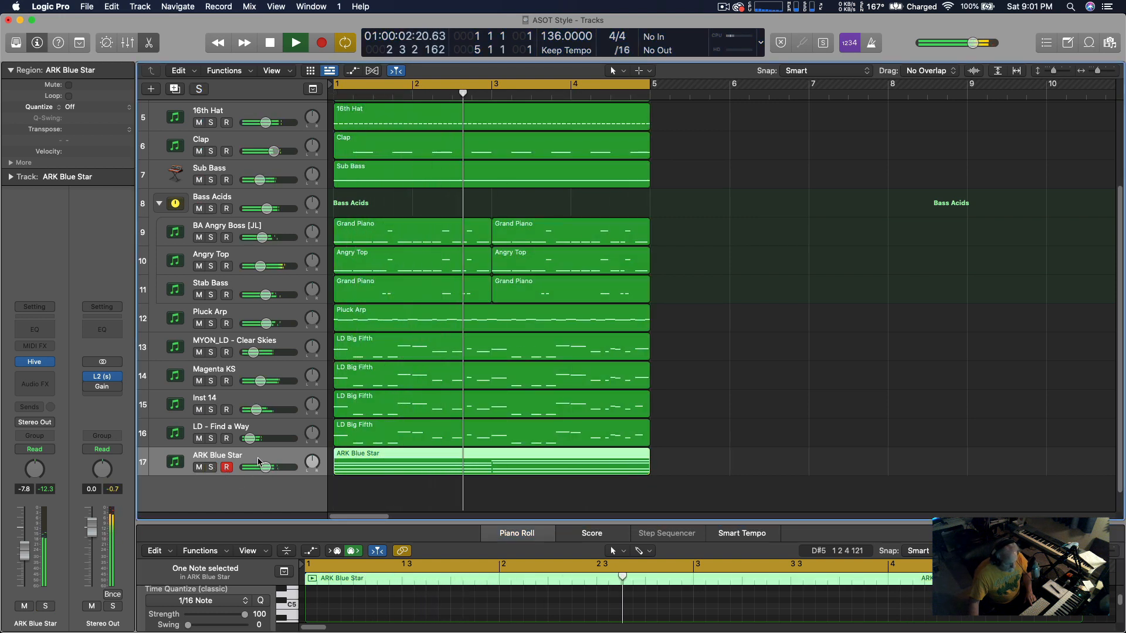
pyautogui.press('space')
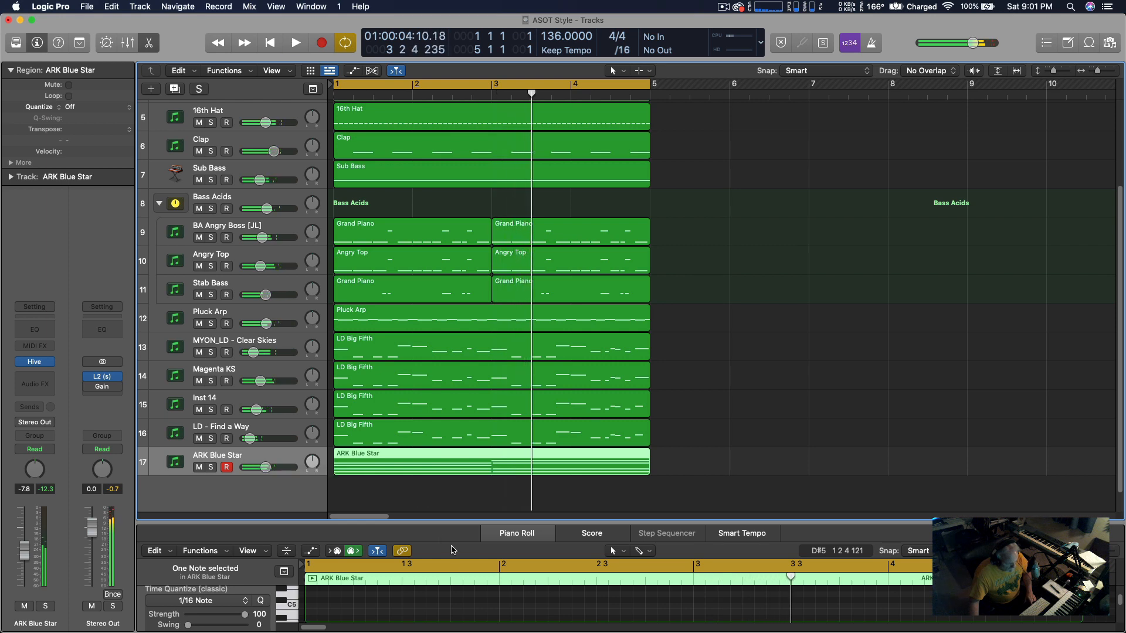
pyautogui.moveTo(515, 521); pyautogui.dragTo(515, 306)
pyautogui.press('space')
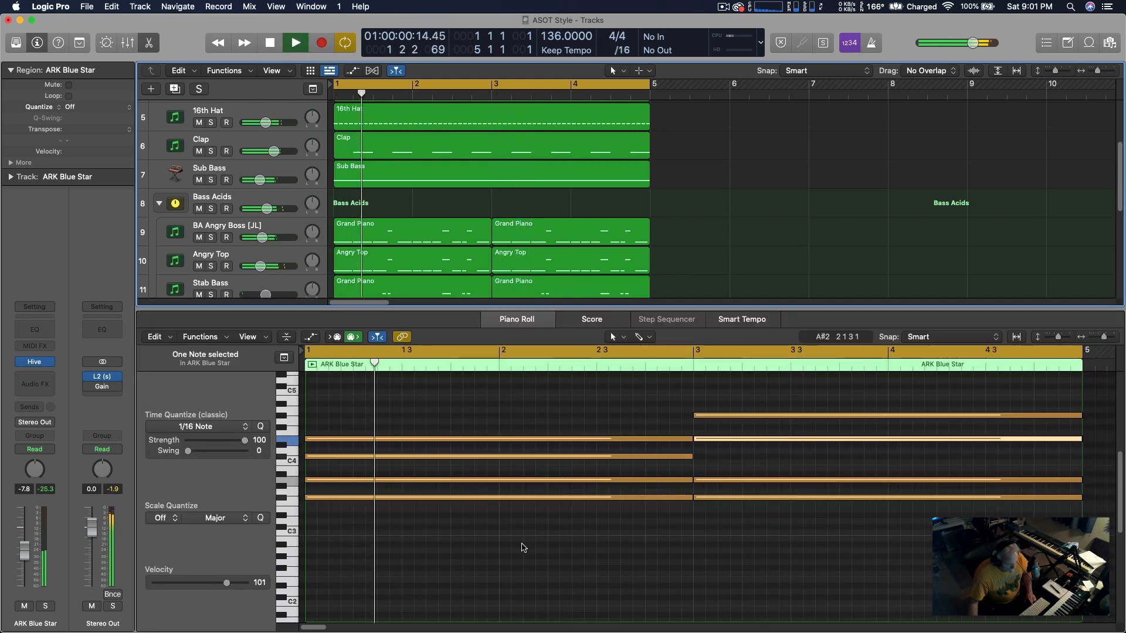
pyautogui.press('space')
pyautogui.moveTo(420, 309); pyautogui.dragTo(419, 545)
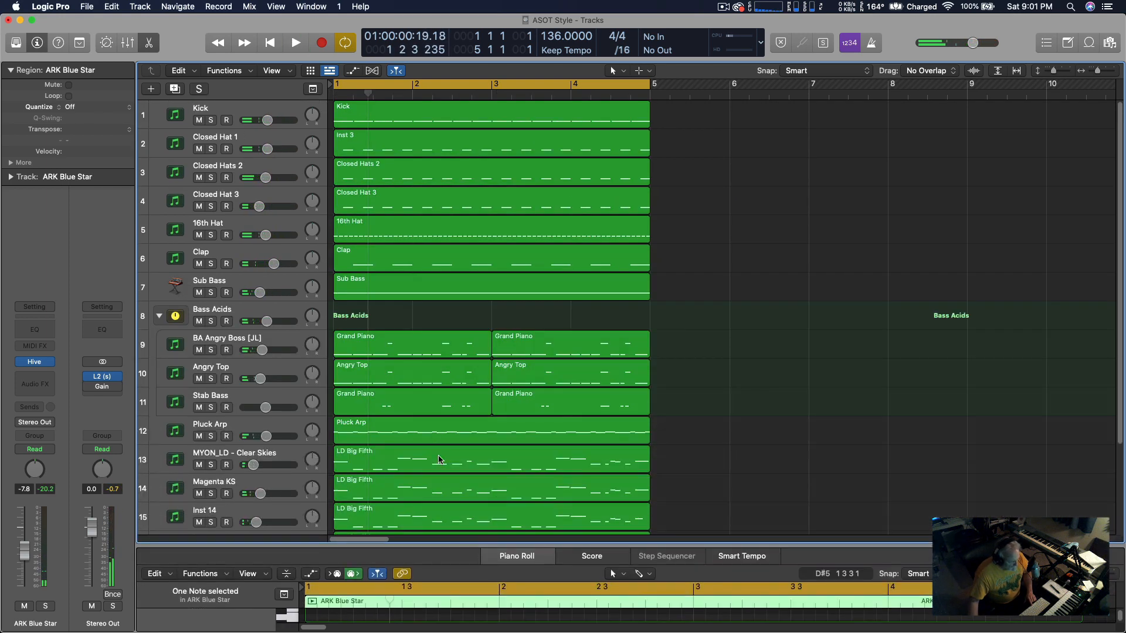
# Mute the four lead tracks from MYON_LD - Clear Skies to LD - Find a Way and replay the loop.
pyautogui.scroll(-3, 335, 301)
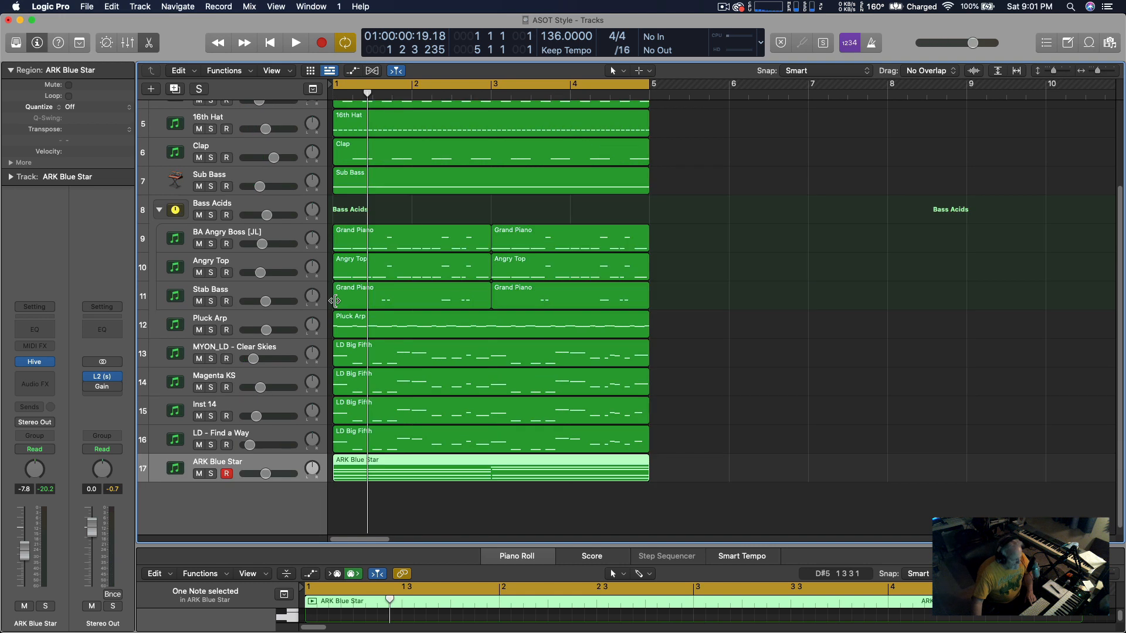
pyautogui.moveTo(198, 359); pyautogui.dragTo(198, 445)
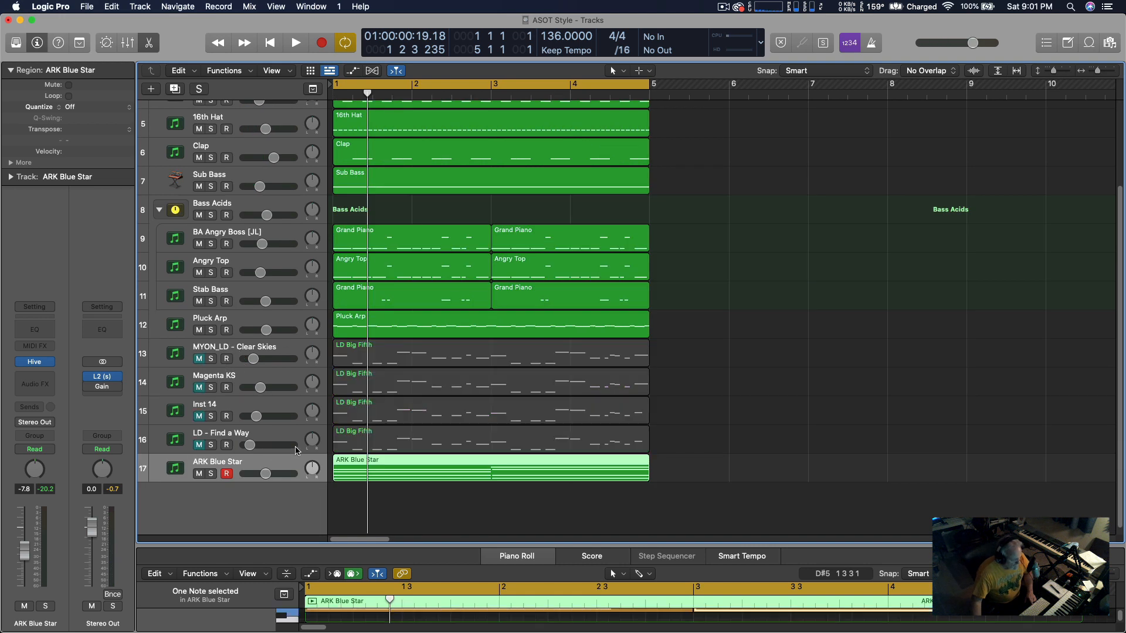
pyautogui.press('space')
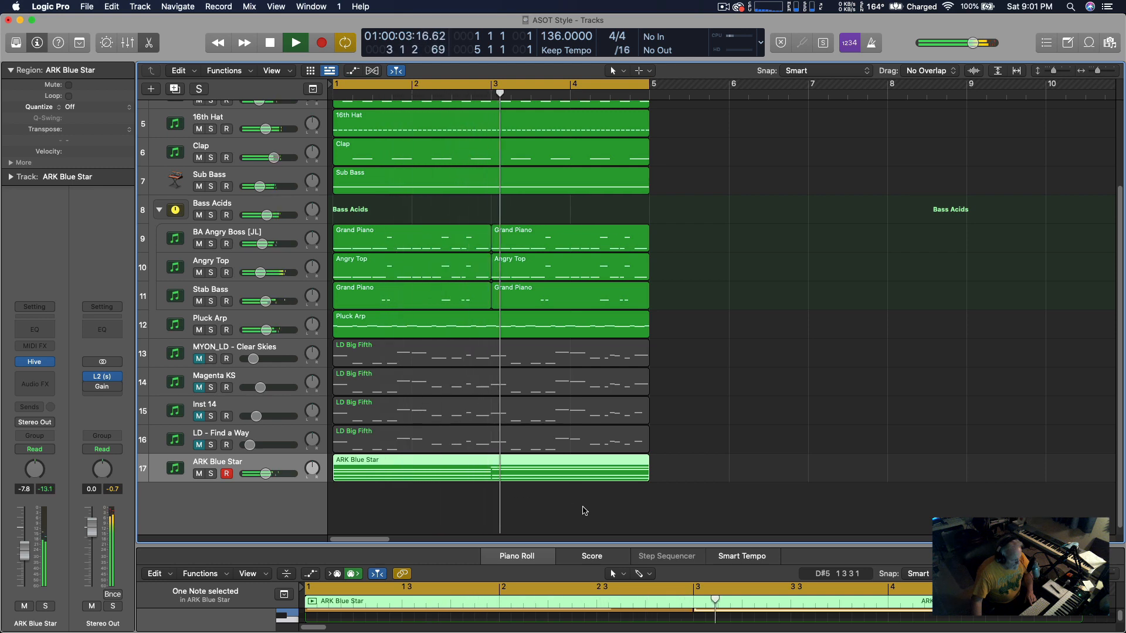
pyautogui.press('space')
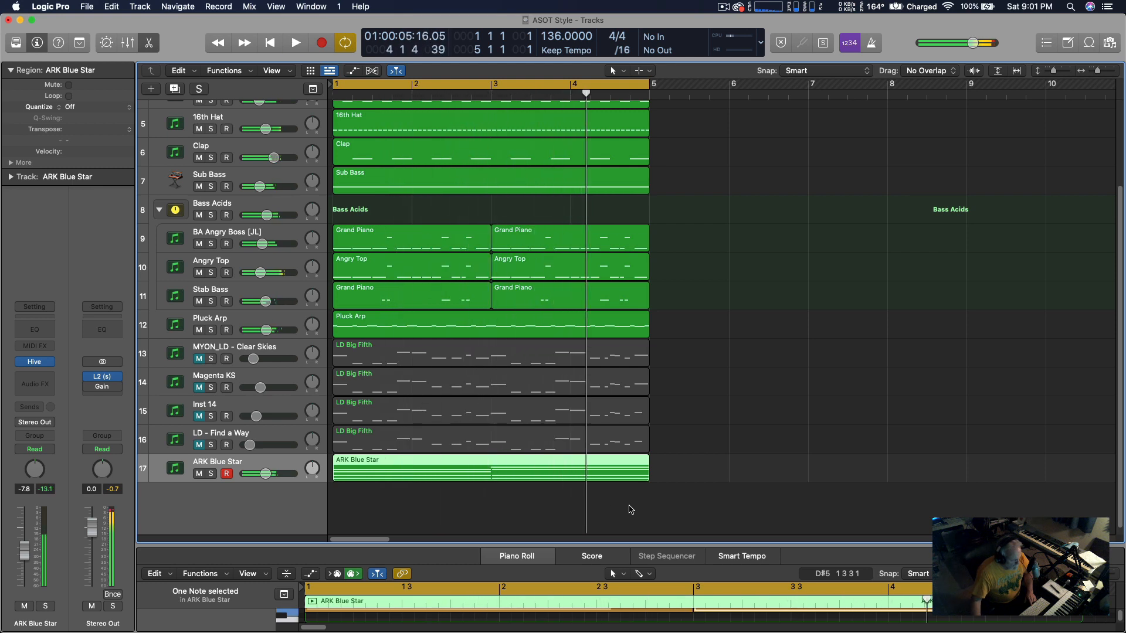
# Revoice the pad chord in bars 3 to 4 as F#3, A3, C#4 and F#4.
pyautogui.moveTo(667, 543); pyautogui.dragTo(666, 261)
pyautogui.moveTo(726, 385); pyautogui.dragTo(726, 394)
pyautogui.moveTo(725, 409); pyautogui.dragTo(724, 469)
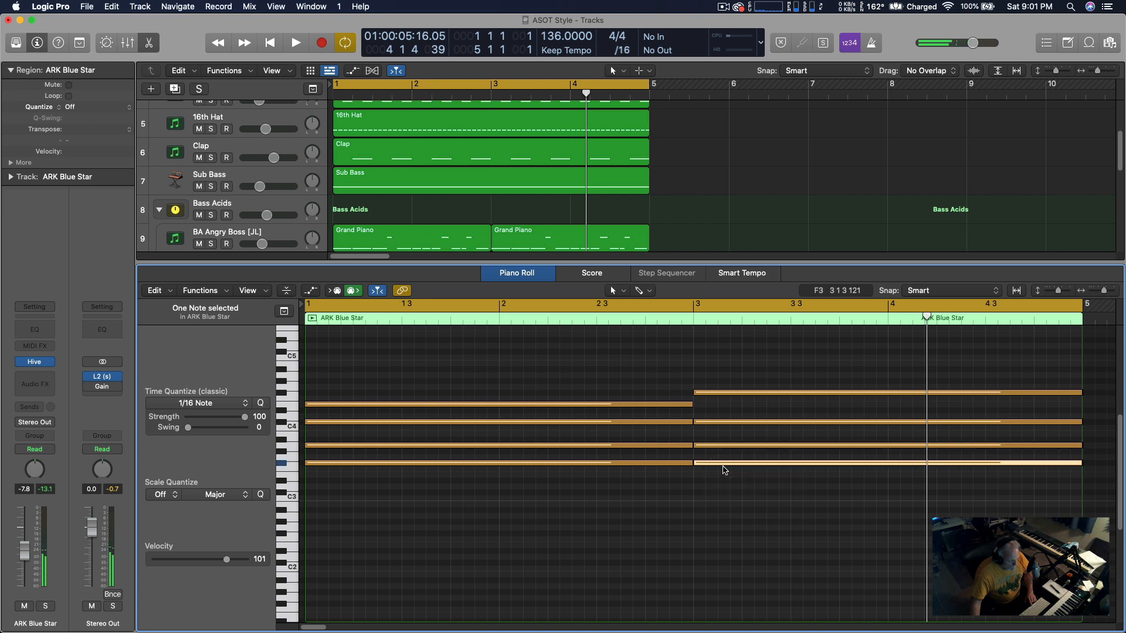
# Copy the ARK Blue Star region to bars 5 through 8 and turn off cycle mode for playback.
pyautogui.moveTo(445, 428); pyautogui.dragTo(761, 420)
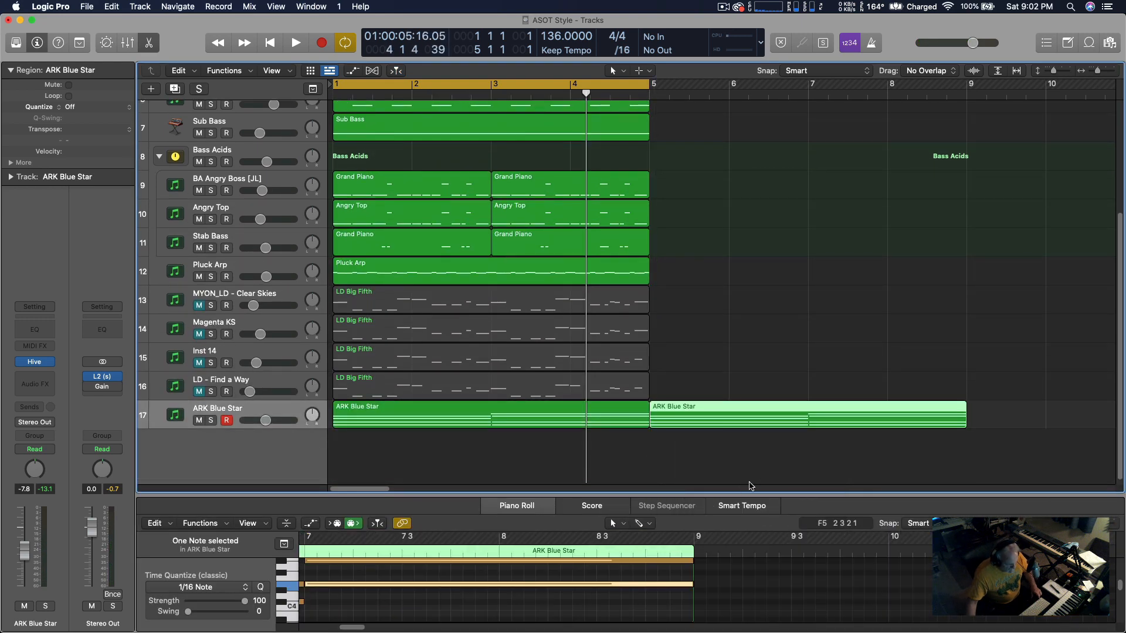
pyautogui.press('Return')
pyautogui.press('space')
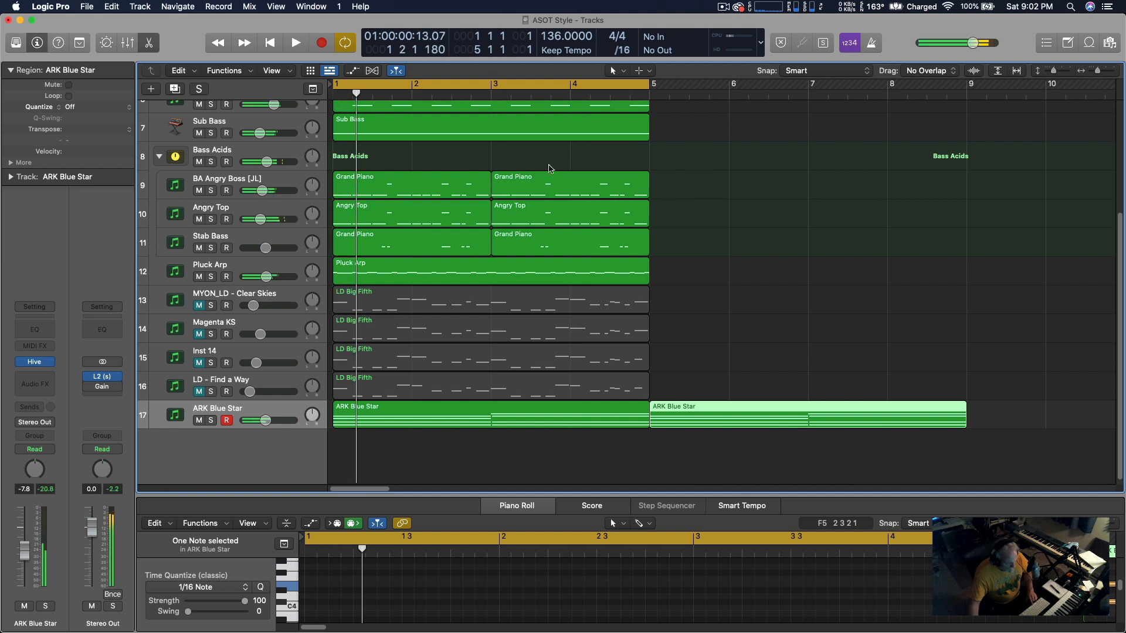
pyautogui.click(519, 83)
pyautogui.press('space')
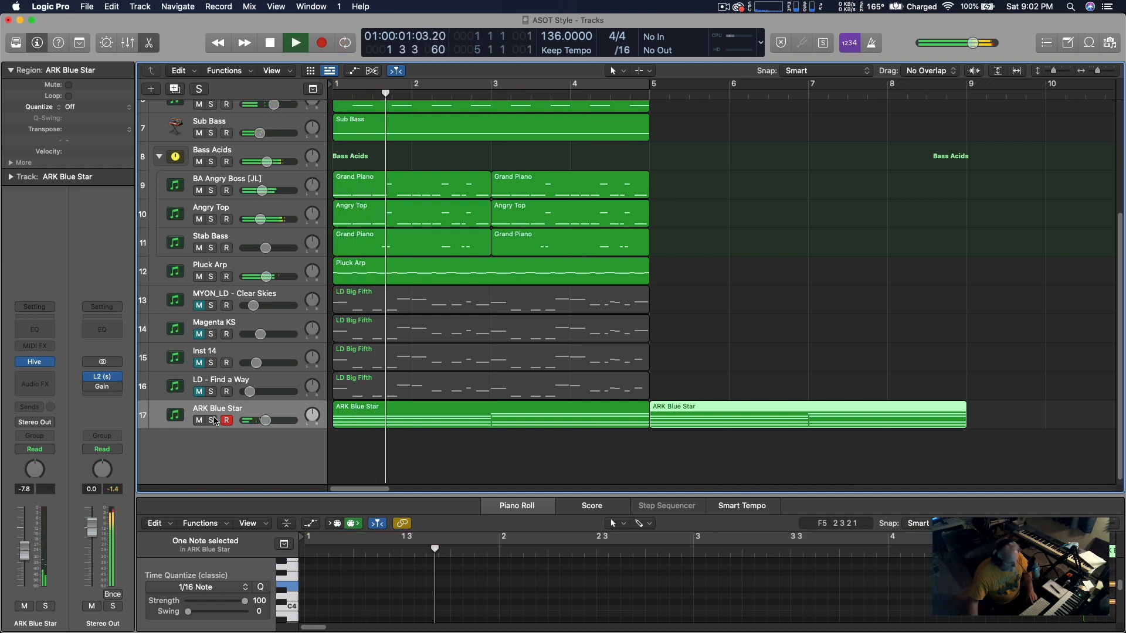
# Solo ARK Blue Star and listen to the pad chords play on into the copied region.
pyautogui.press('s')
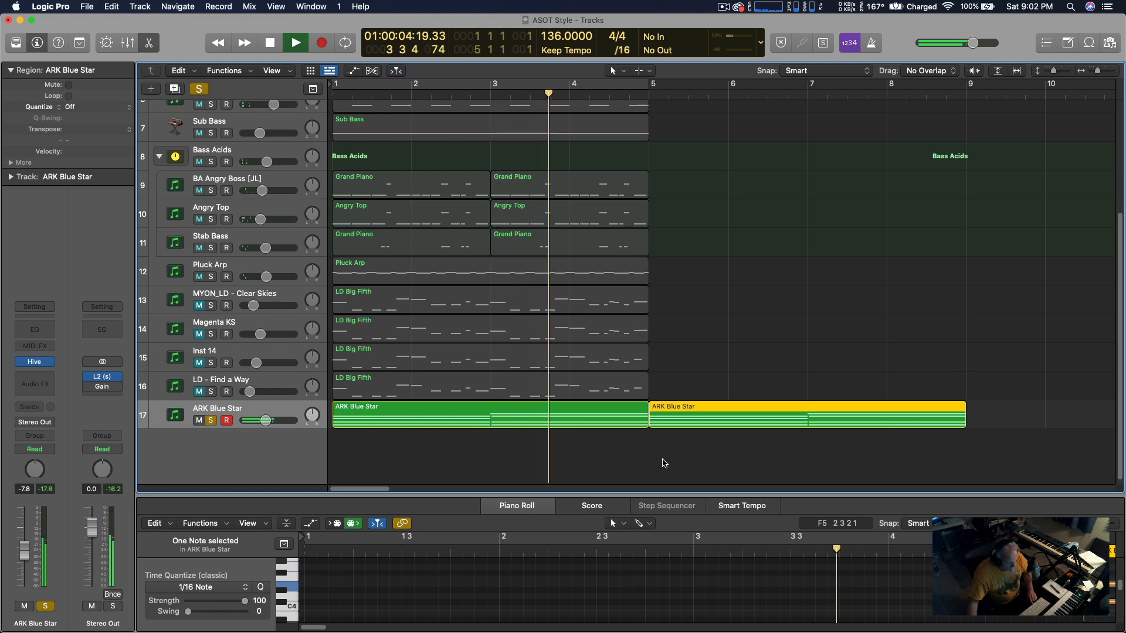
pyautogui.hscroll(5, 659, 461)
pyautogui.hscroll(-5, 664, 464)
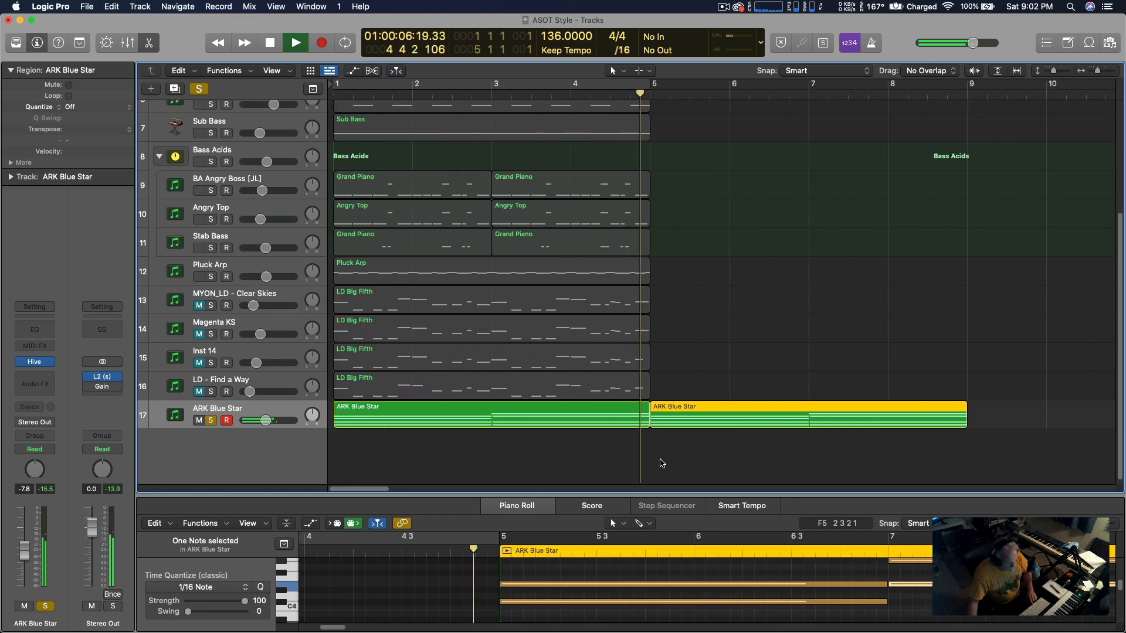
pyautogui.press('space')
# In the copied region, raise the top note of the bars 5 to 6 chord to F#4 and audition its lower notes.
pyautogui.doubleClick(707, 495)
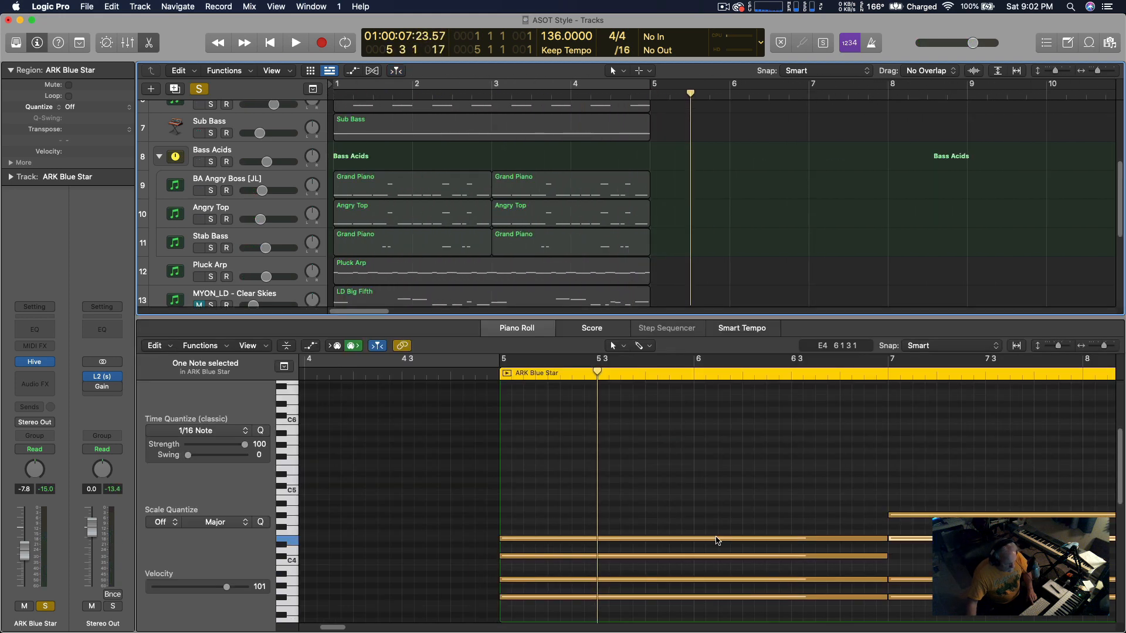
pyautogui.moveTo(717, 538); pyautogui.dragTo(718, 527)
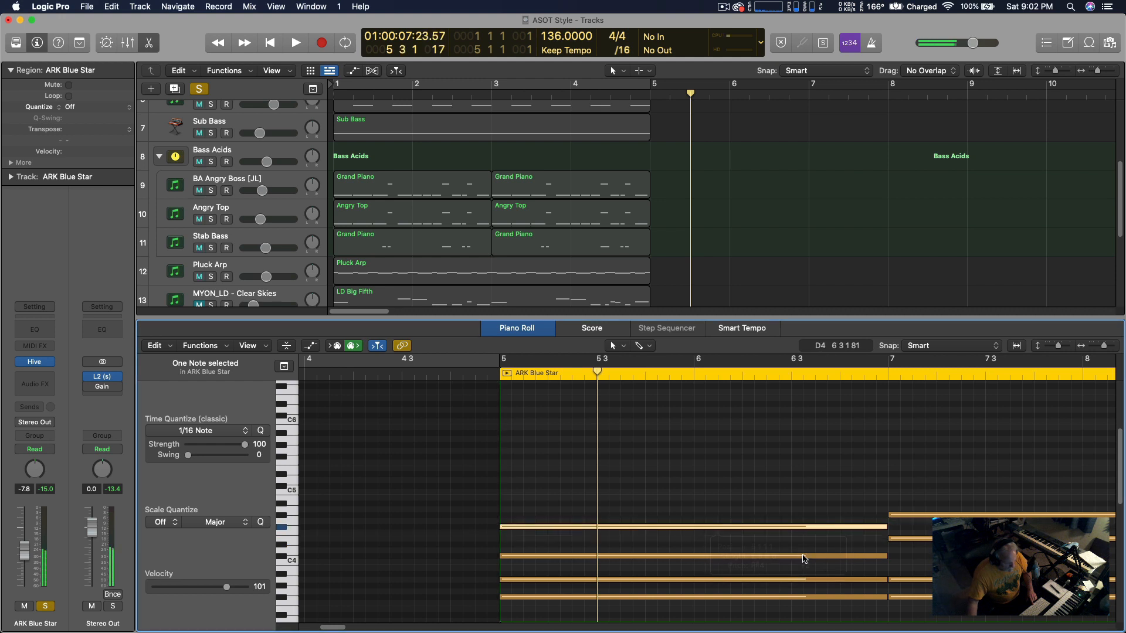
pyautogui.moveTo(826, 559); pyautogui.dragTo(823, 557)
pyautogui.click(774, 581)
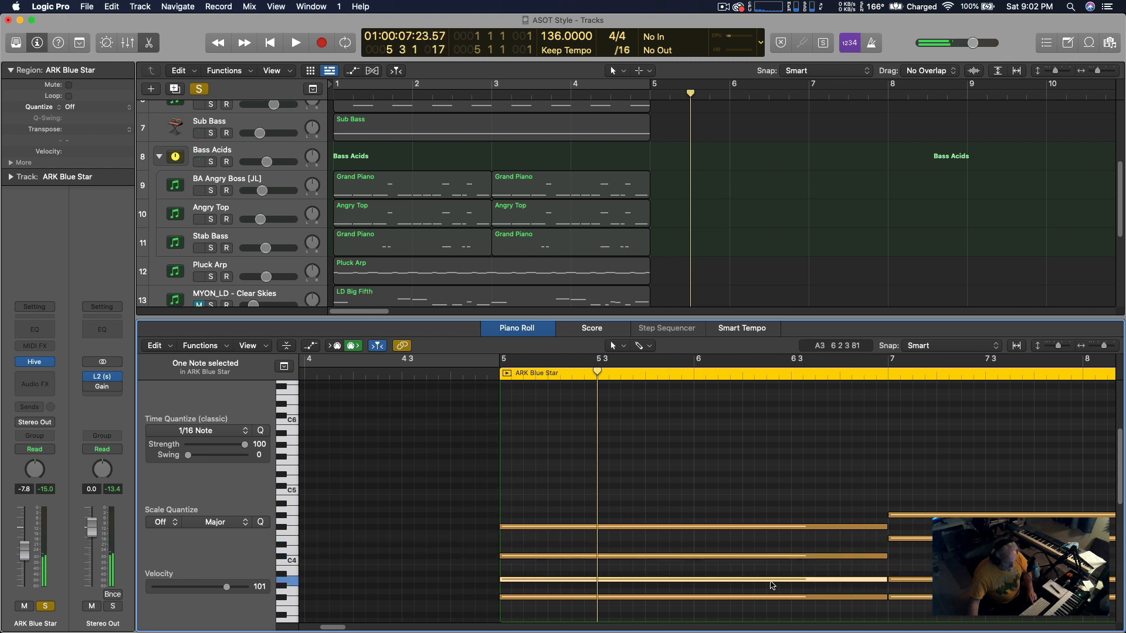
pyautogui.click(758, 597)
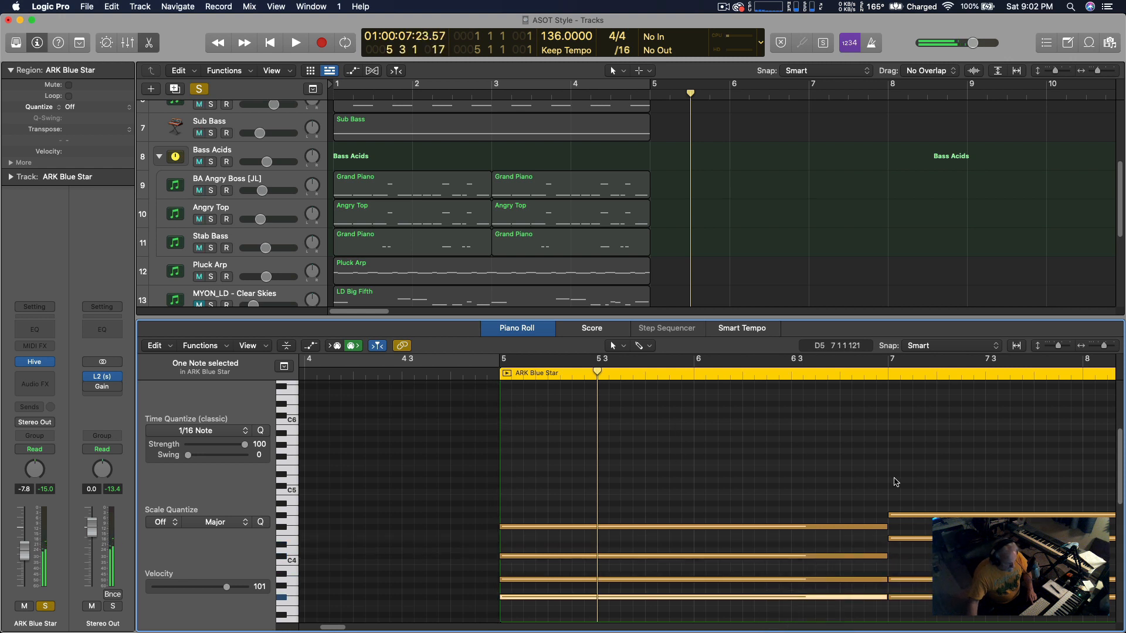
# Enlarge the arrangement area and play both soloed ARK Blue Star regions from the start to compare their chords.
pyautogui.press('Return')
pyautogui.press('space')
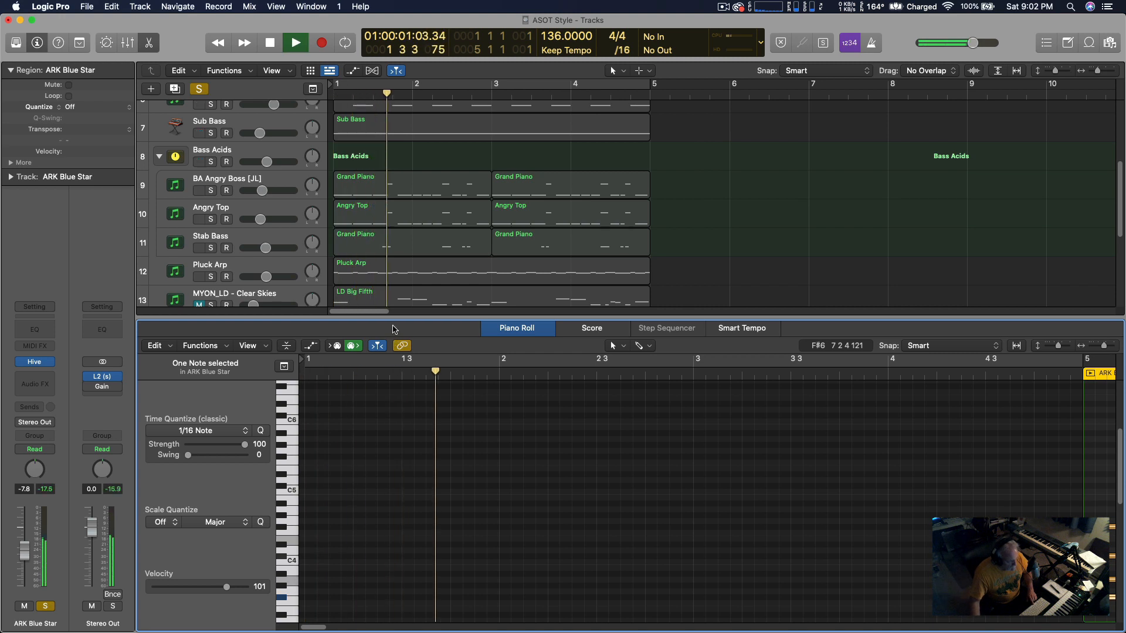
pyautogui.moveTo(396, 323); pyautogui.dragTo(397, 548)
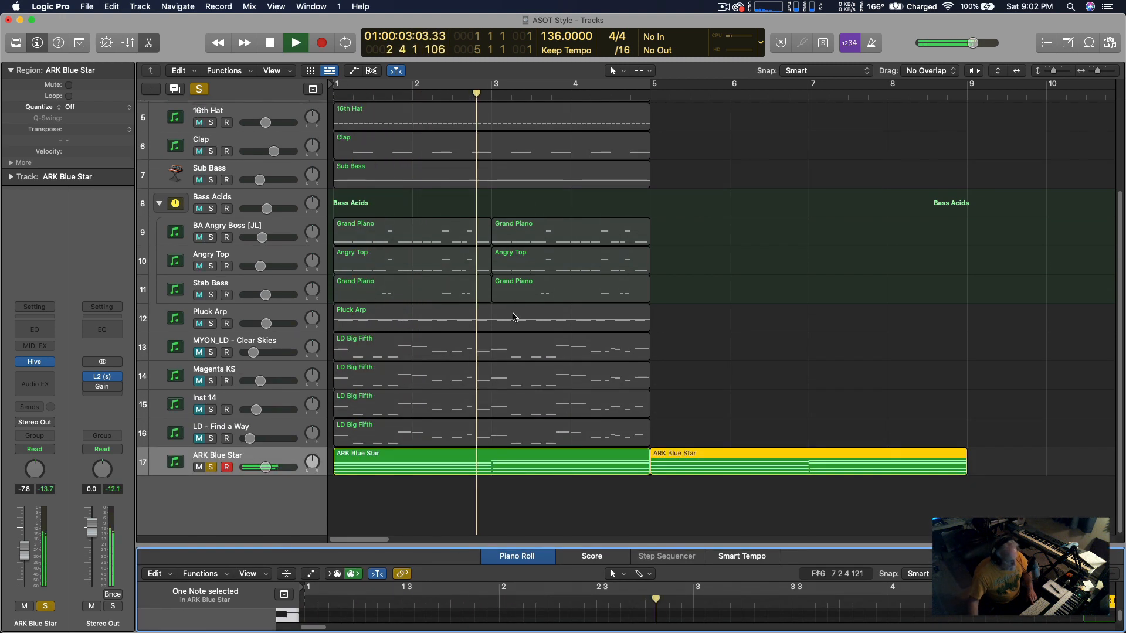
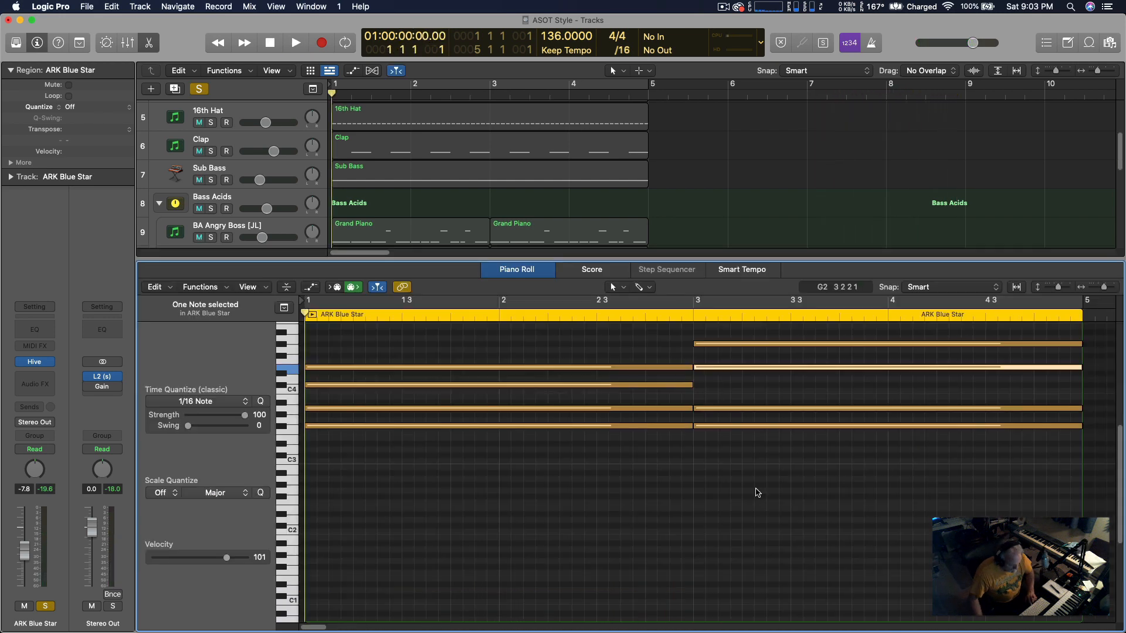
# Split all four notes of the bars 3 to 4 chord at bar 4 in the first ARK Blue Star region.
pyautogui.press('space')
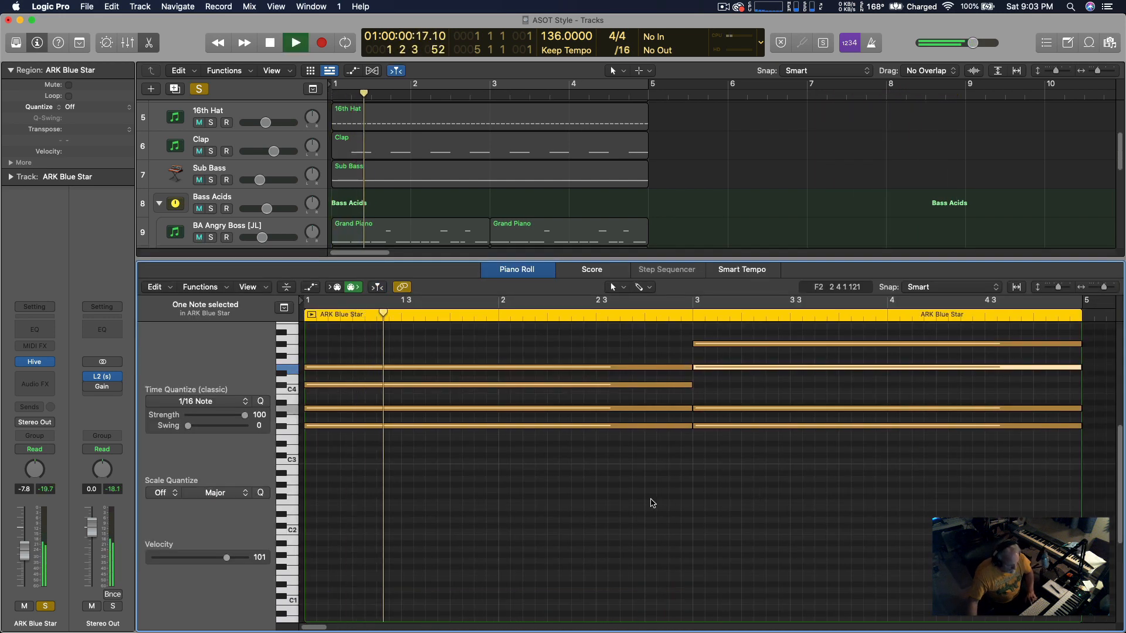
pyautogui.hscroll(5, 656, 504)
pyautogui.press('space')
pyautogui.press('t')
pyautogui.press('i')
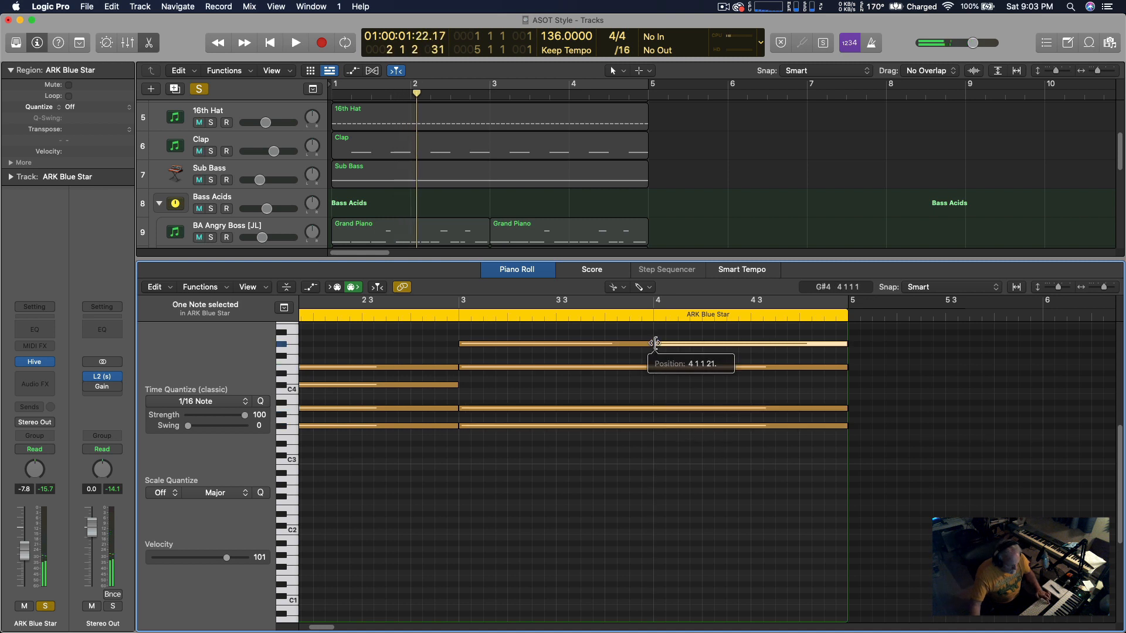
pyautogui.click(654, 343)
pyautogui.moveTo(704, 497); pyautogui.dragTo(661, 361)
pyautogui.click(654, 368)
pyautogui.press('space')
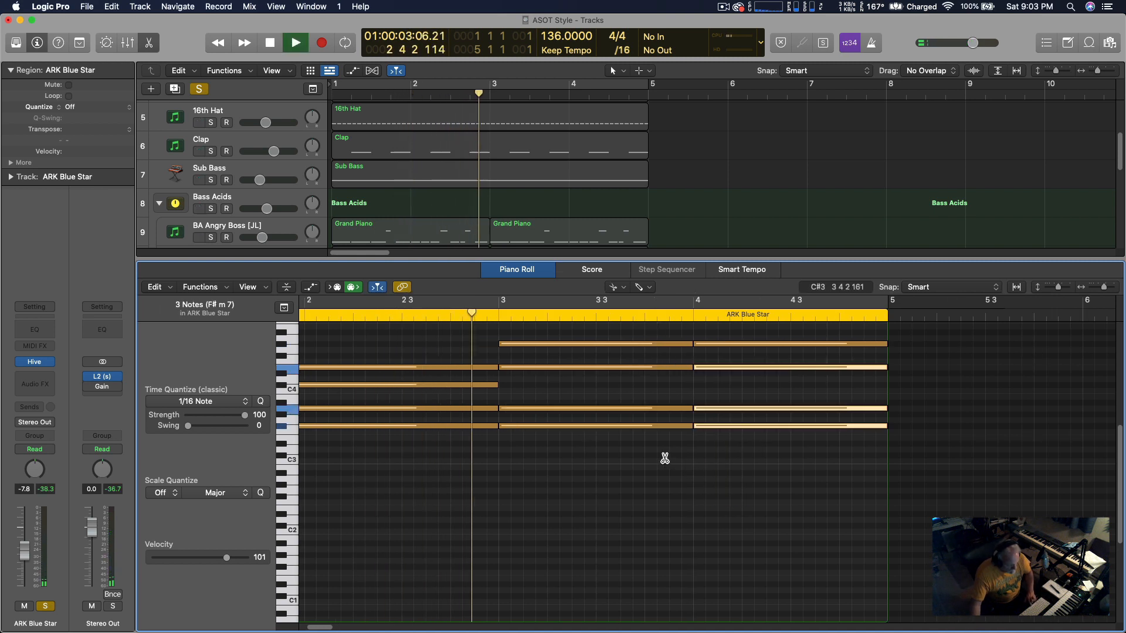
# Revoice the bar 4 chord by lowering its top note to F#4 and the note below it to C#4.
pyautogui.hscroll(5, 663, 458)
pyautogui.press('space')
pyautogui.press('t')
pyautogui.press('t')
pyautogui.moveTo(551, 344); pyautogui.dragTo(547, 390)
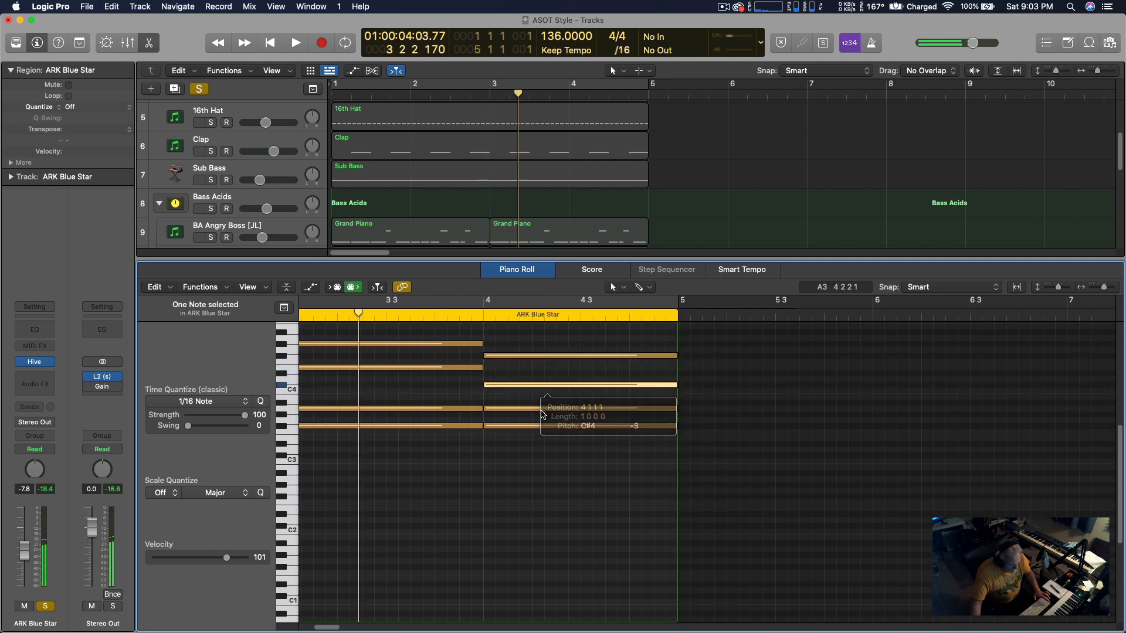
pyautogui.click(542, 409)
pyautogui.click(544, 434)
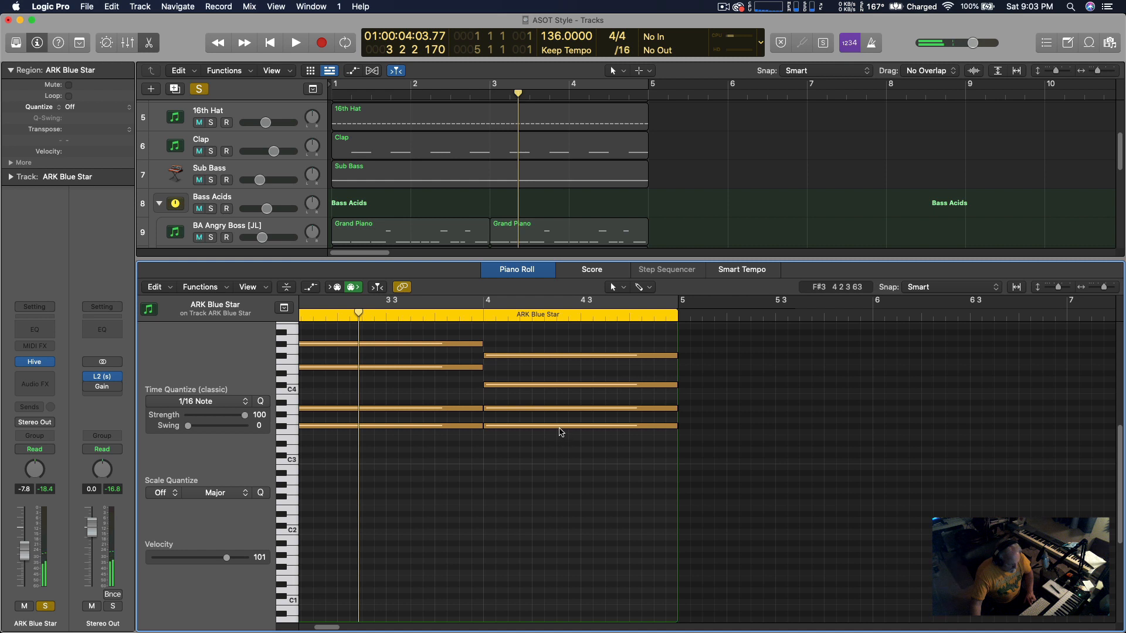
pyautogui.click(560, 428)
# Hide the note editor, turn cycle mode back on for bars 1 to 4 and play the soloed pad.
pyautogui.press('space')
pyautogui.scroll(-3, 526, 428)
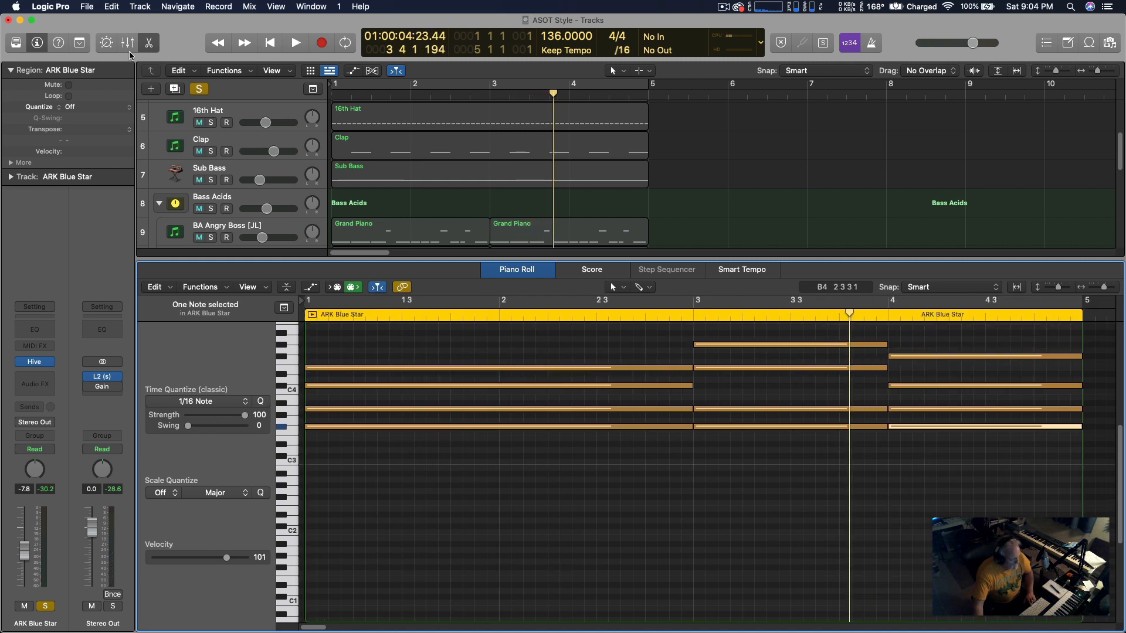
pyautogui.click(150, 44)
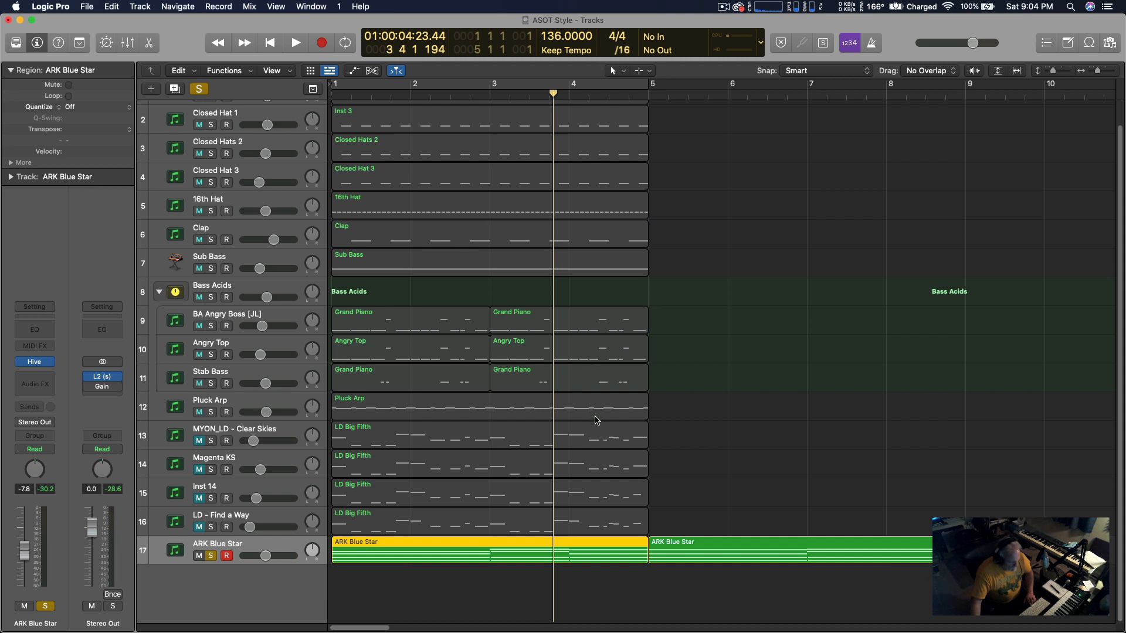
pyautogui.click(458, 91)
pyautogui.press('space')
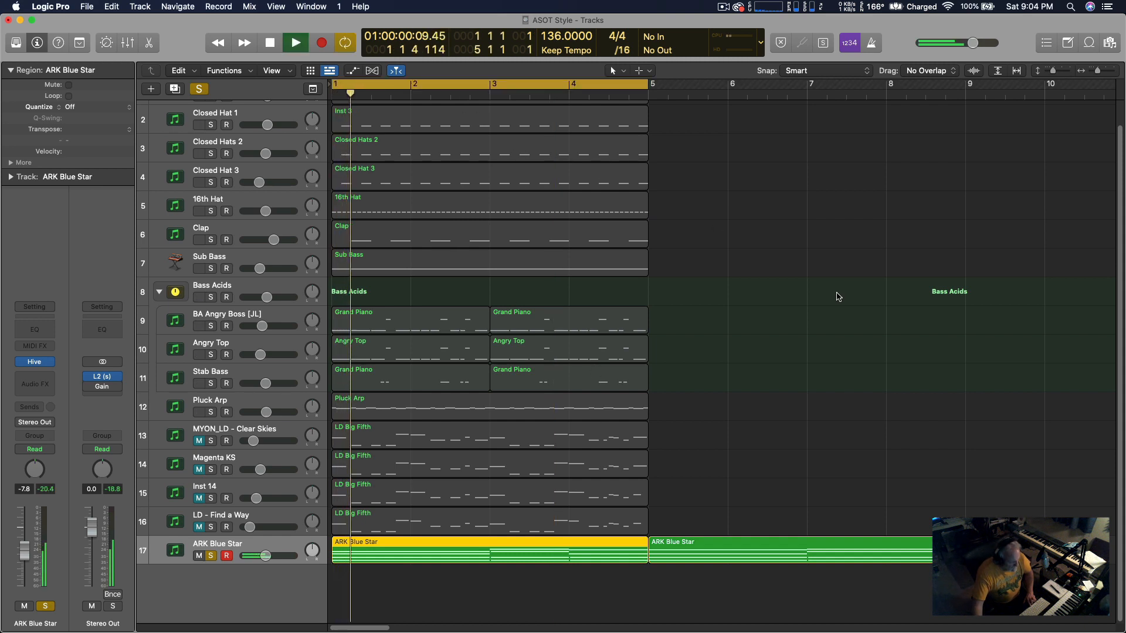
pyautogui.press('space')
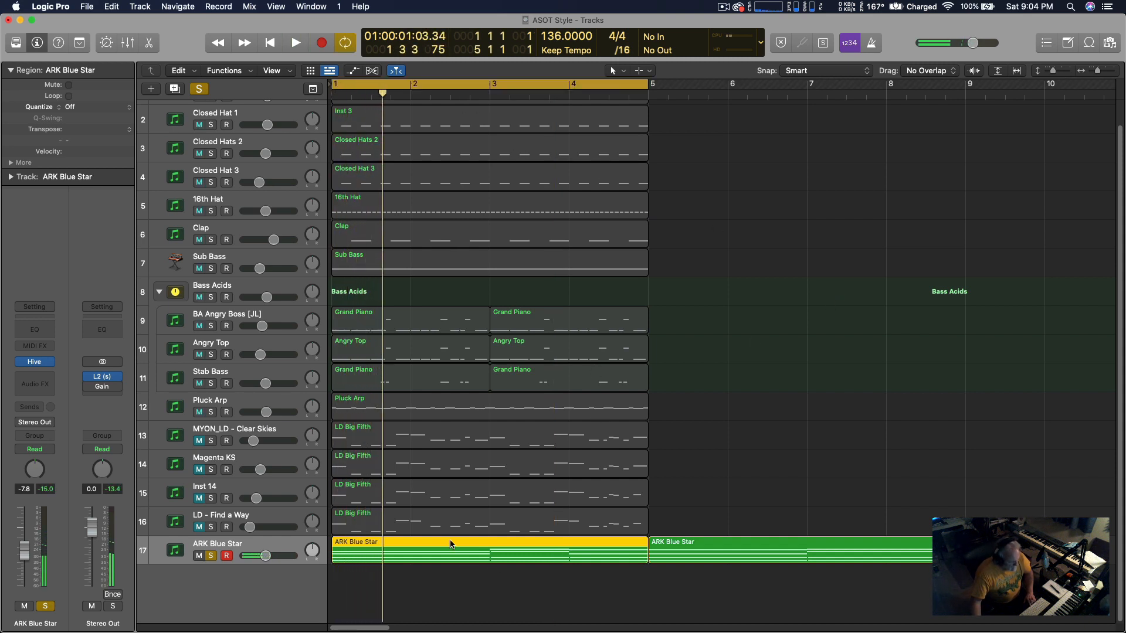
# Audition the notes of the bars 1 to 2 chord, delete its A3 note and replay the pad.
pyautogui.doubleClick(451, 544)
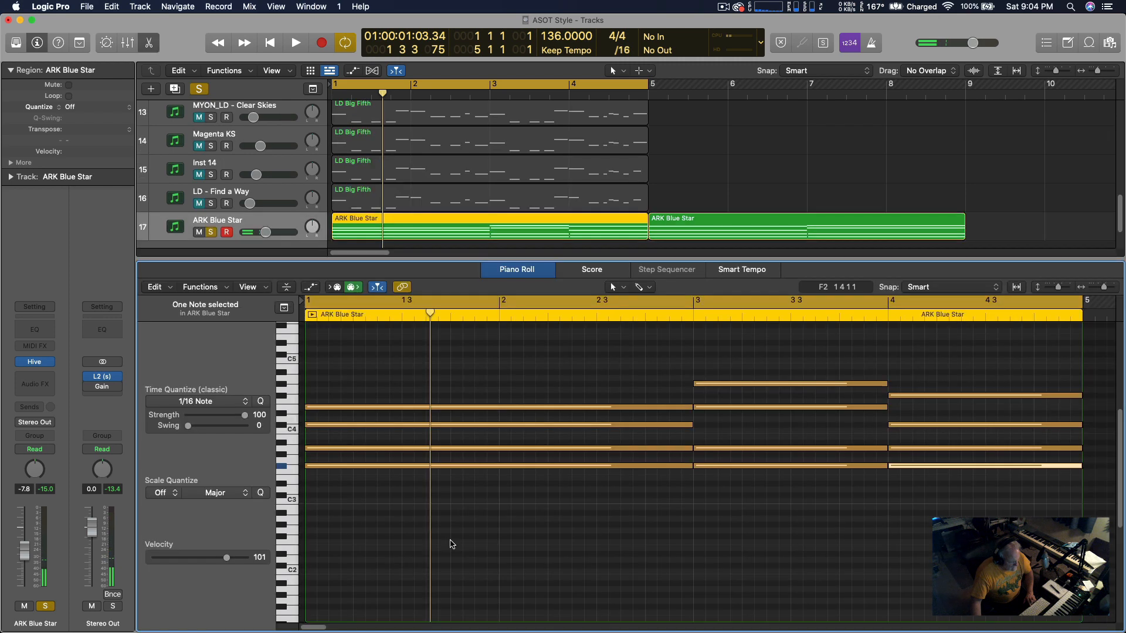
pyautogui.click(376, 407)
pyautogui.click(374, 425)
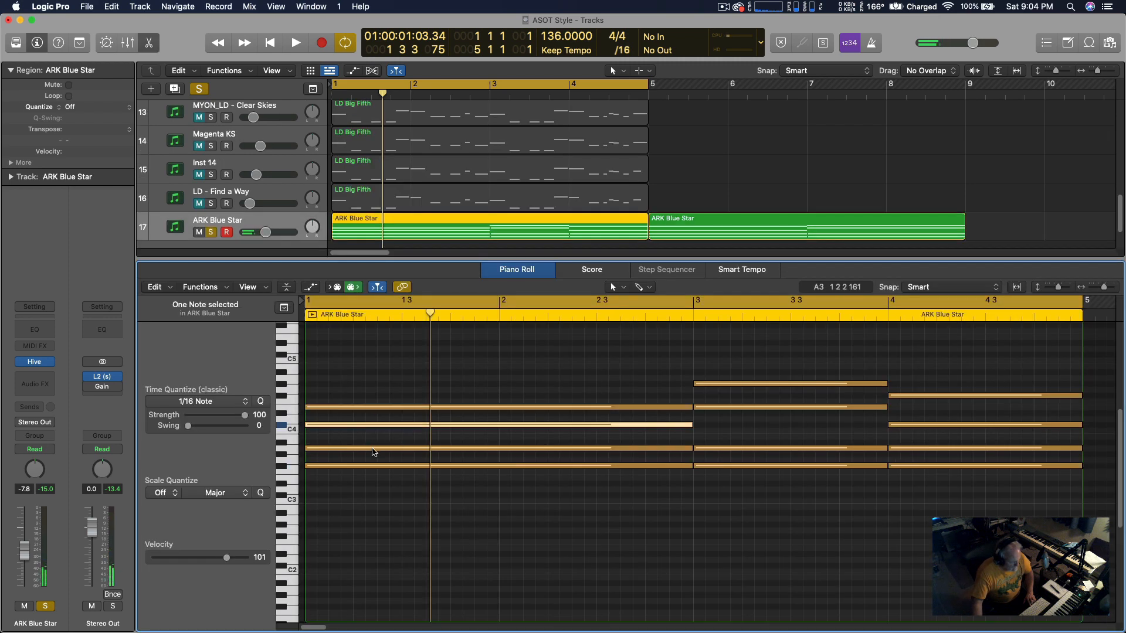
pyautogui.click(373, 466)
pyautogui.click(376, 449)
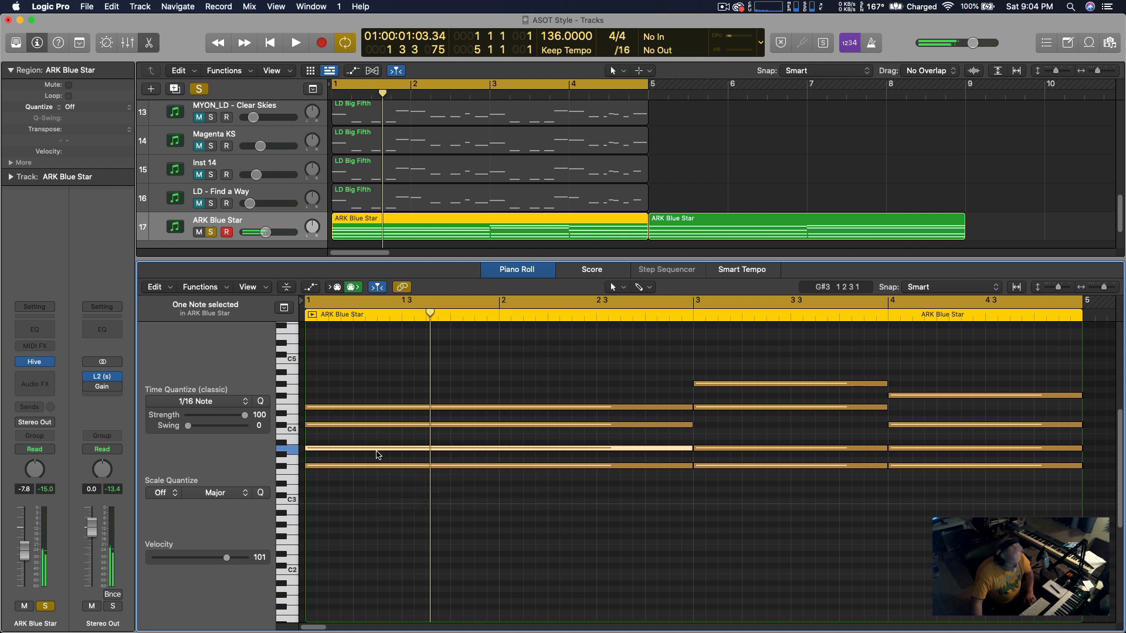
pyautogui.press('Delete')
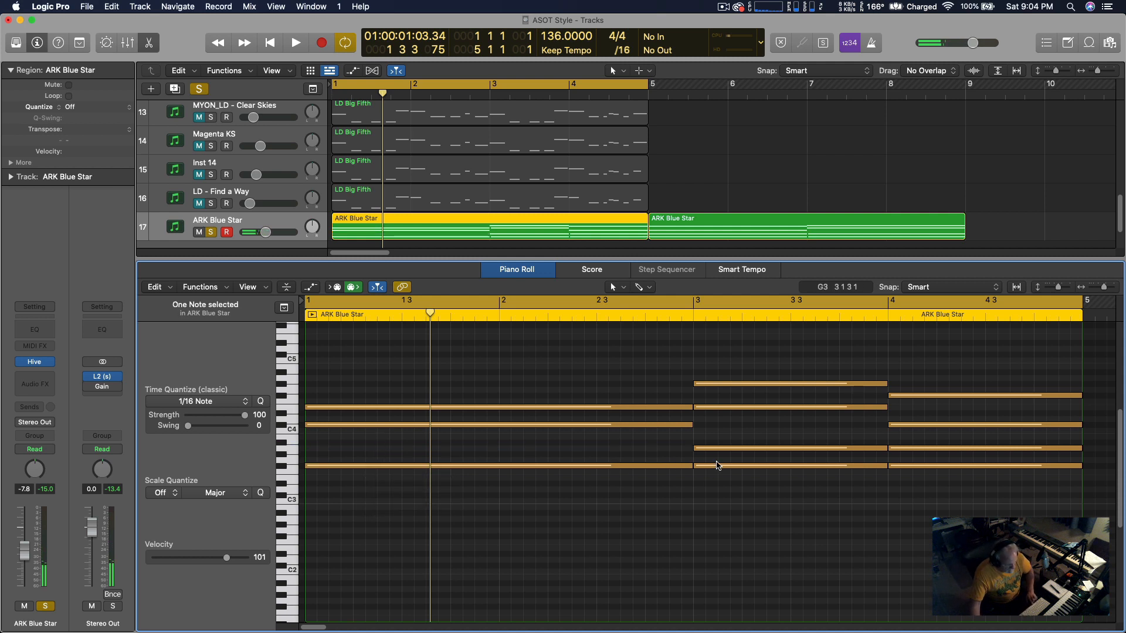
pyautogui.press('space')
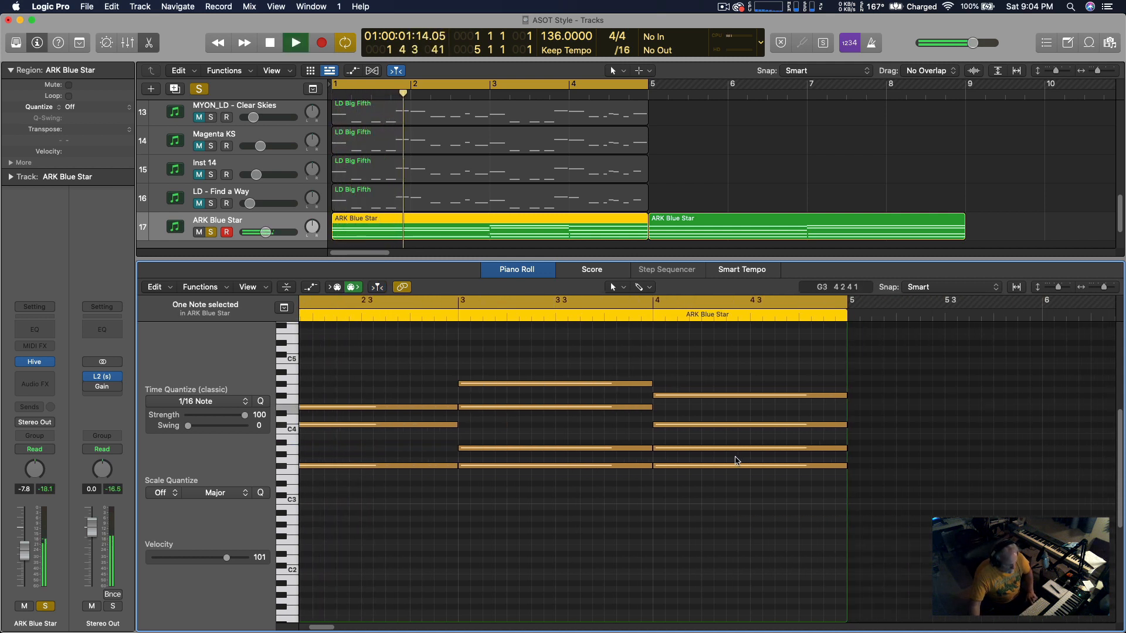
pyautogui.press('space')
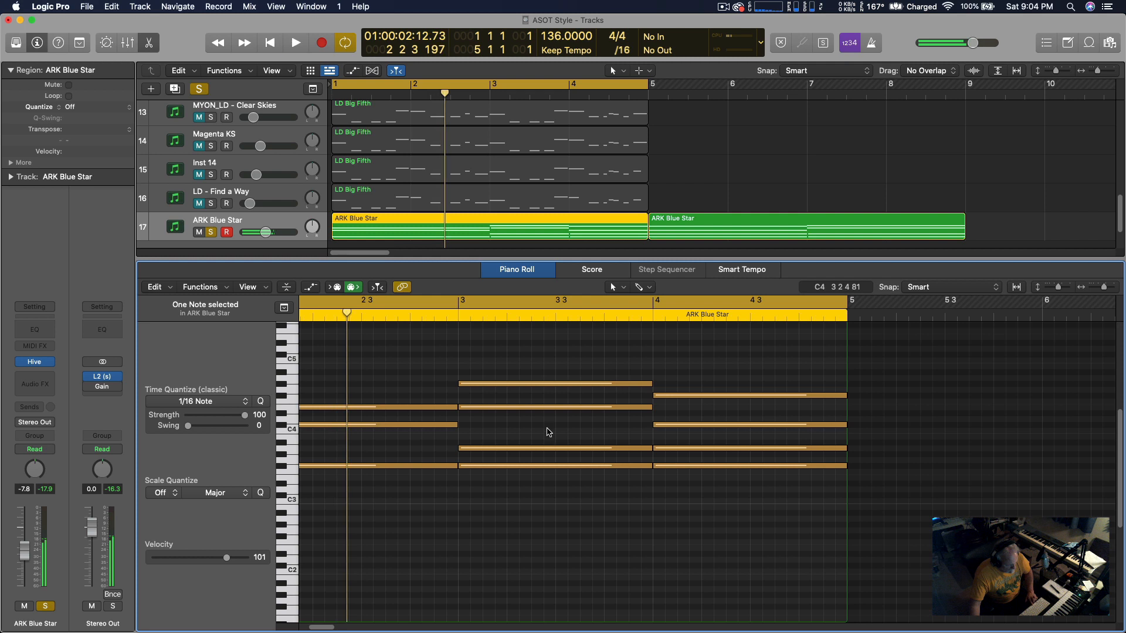
# Mute the A3 note in the bar 3 chord and replay the soloed pad loop.
pyautogui.click(544, 466)
pyautogui.moveTo(540, 417); pyautogui.dragTo(543, 441)
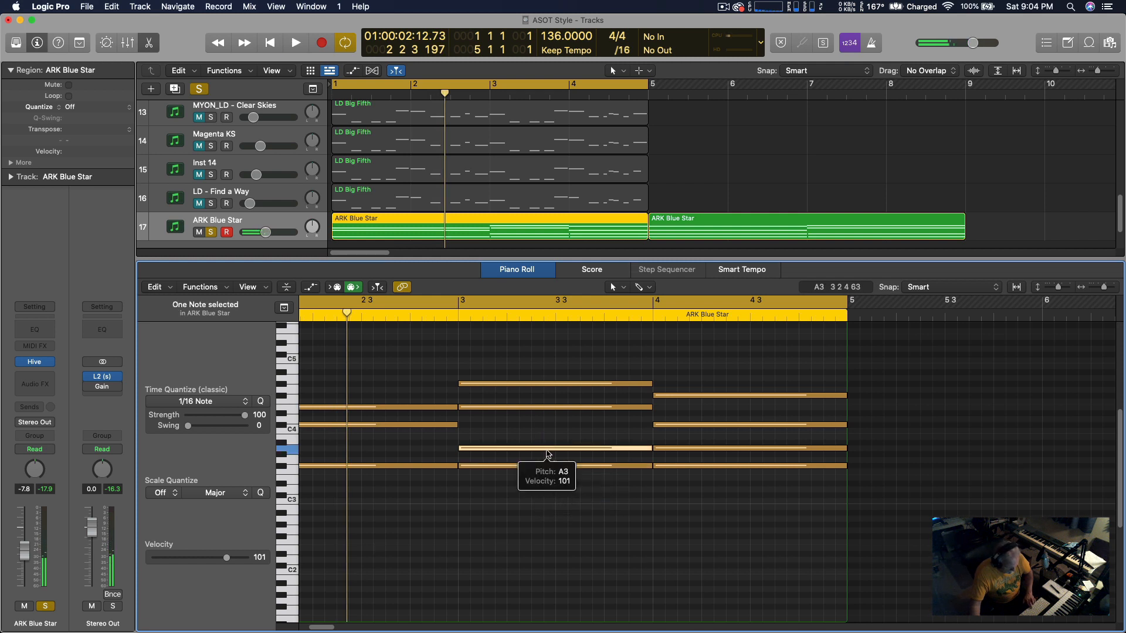
pyautogui.hotkey('ctrl', 'm')
pyautogui.press('space')
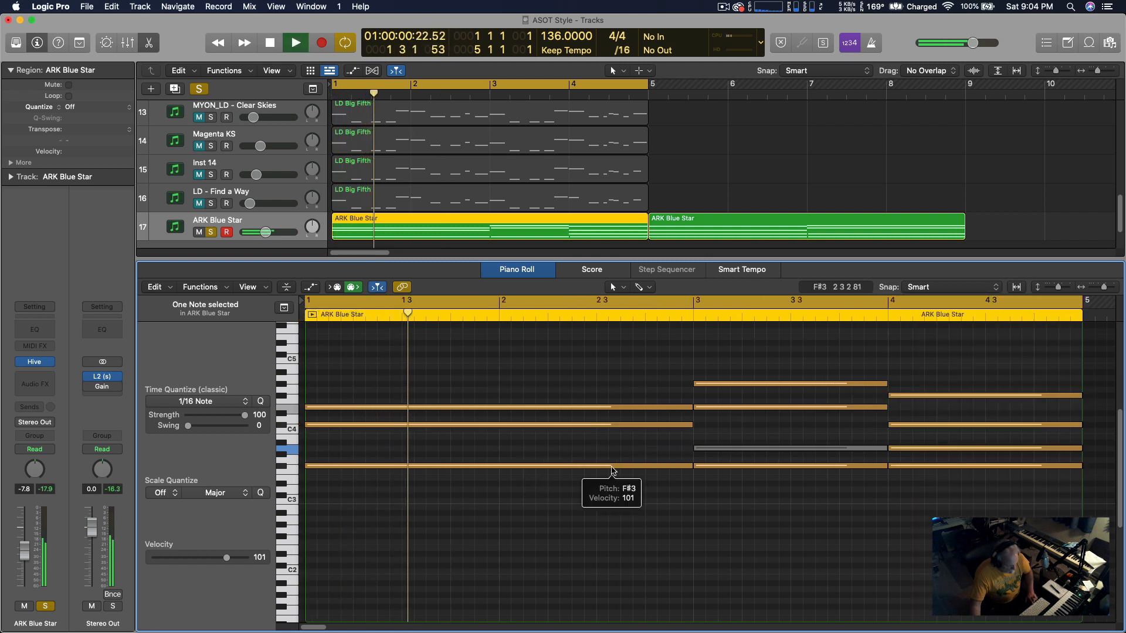
pyautogui.hscroll(5, 624, 451)
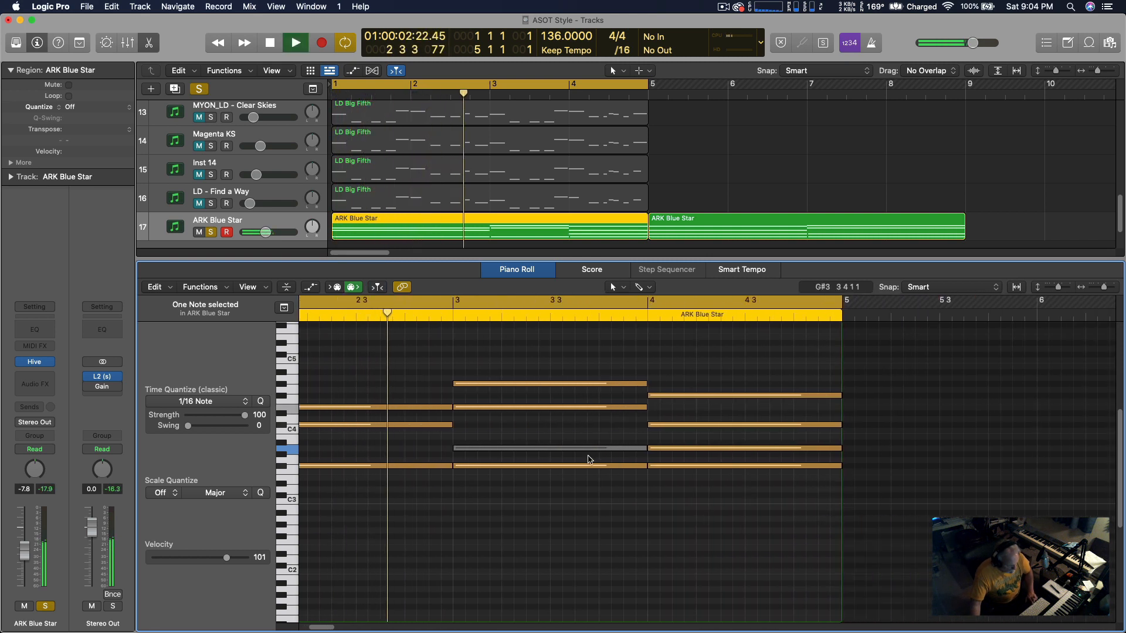
pyautogui.hscroll(3, 524, 475)
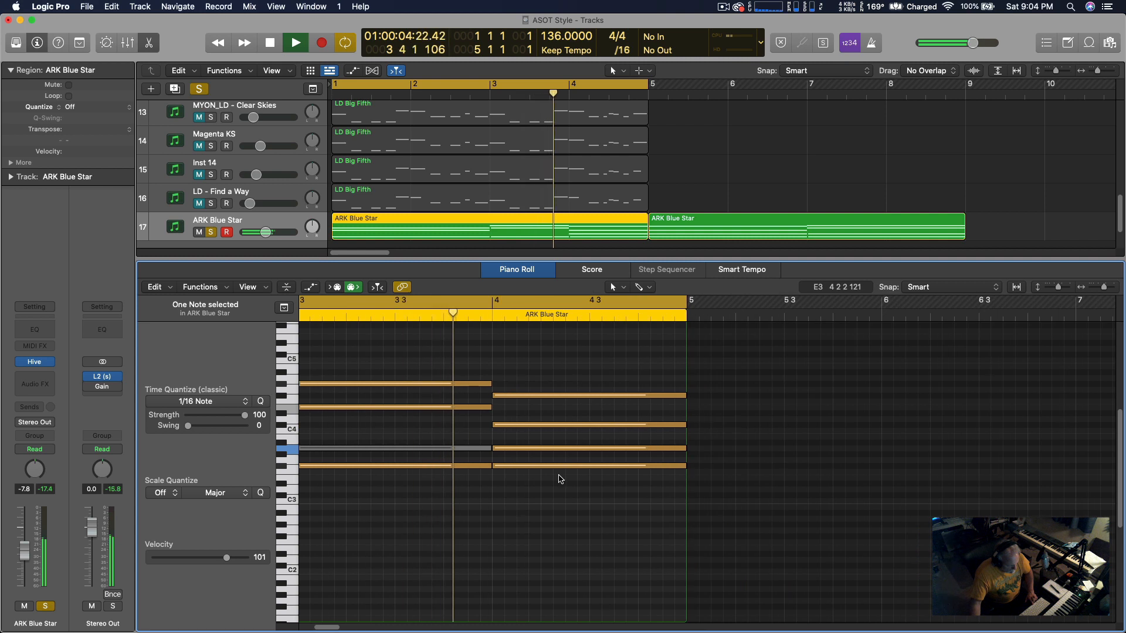
pyautogui.press('space')
# Mute the A3 note in the bar 4 chord and listen to the thinned-out voicing.
pyautogui.click(553, 449)
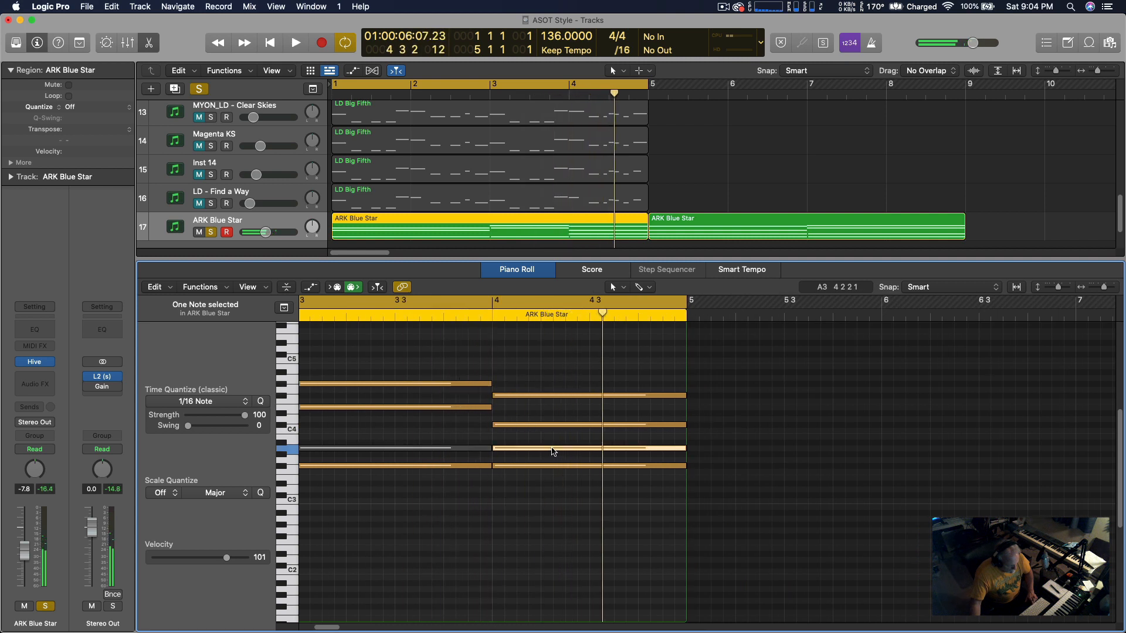
pyautogui.hotkey('ctrl', 'm')
pyautogui.press('space')
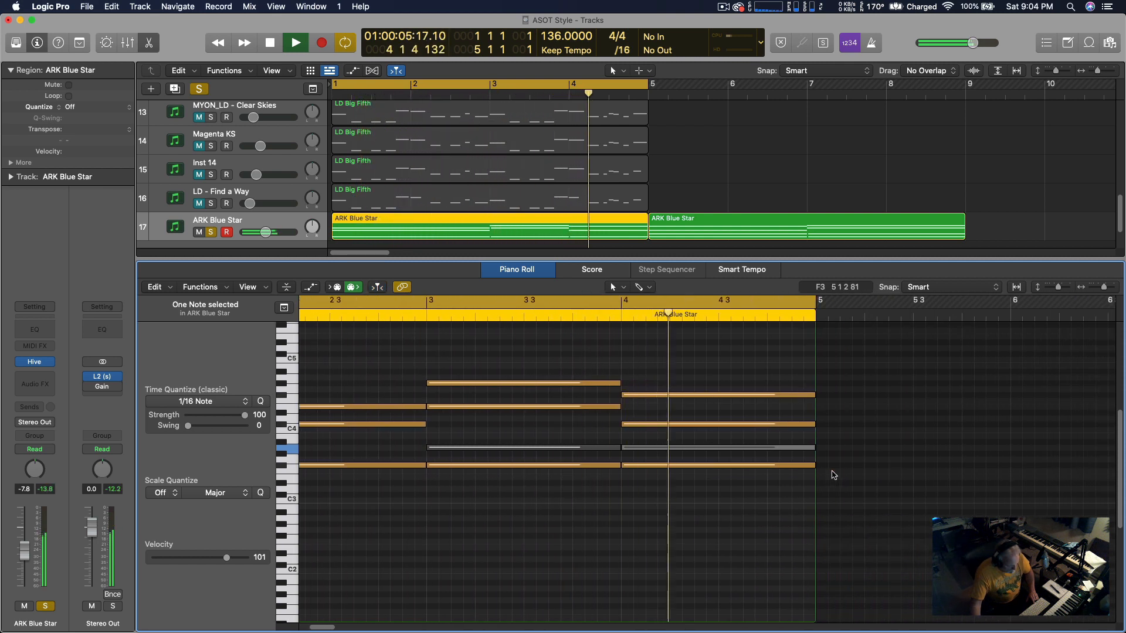
pyautogui.press('space')
# Show the pad's Hive window and audition the presets ARK Buried Crystal, Computer Whispers, Dark Freeway and Dark Highway over the loop.
pyautogui.press('v')
pyautogui.press('space')
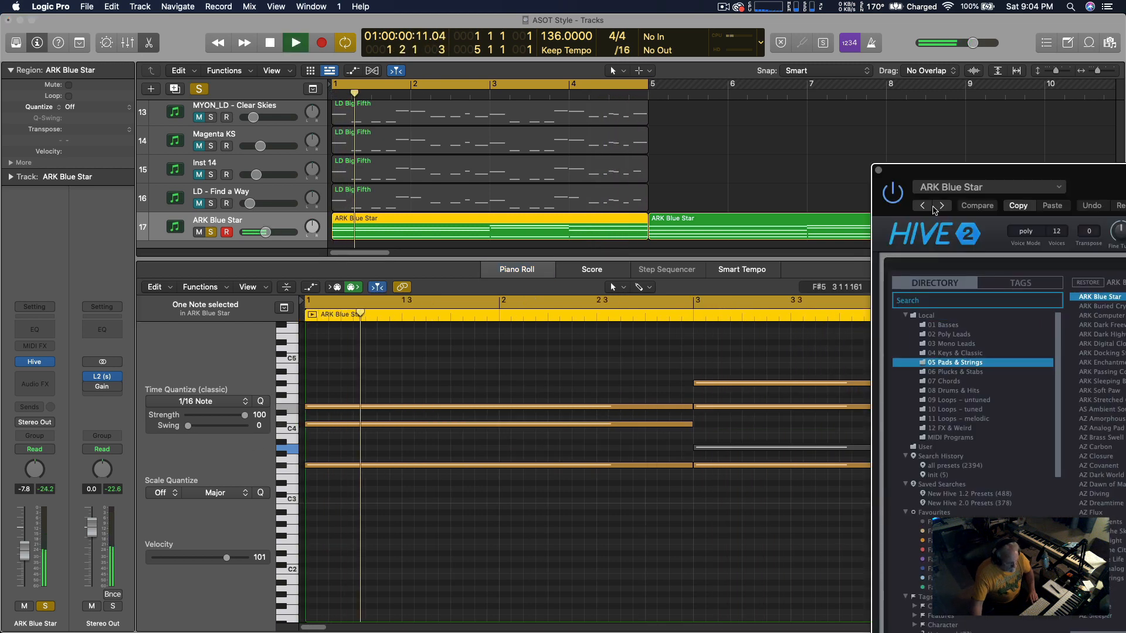
pyautogui.moveTo(910, 173); pyautogui.dragTo(264, 115)
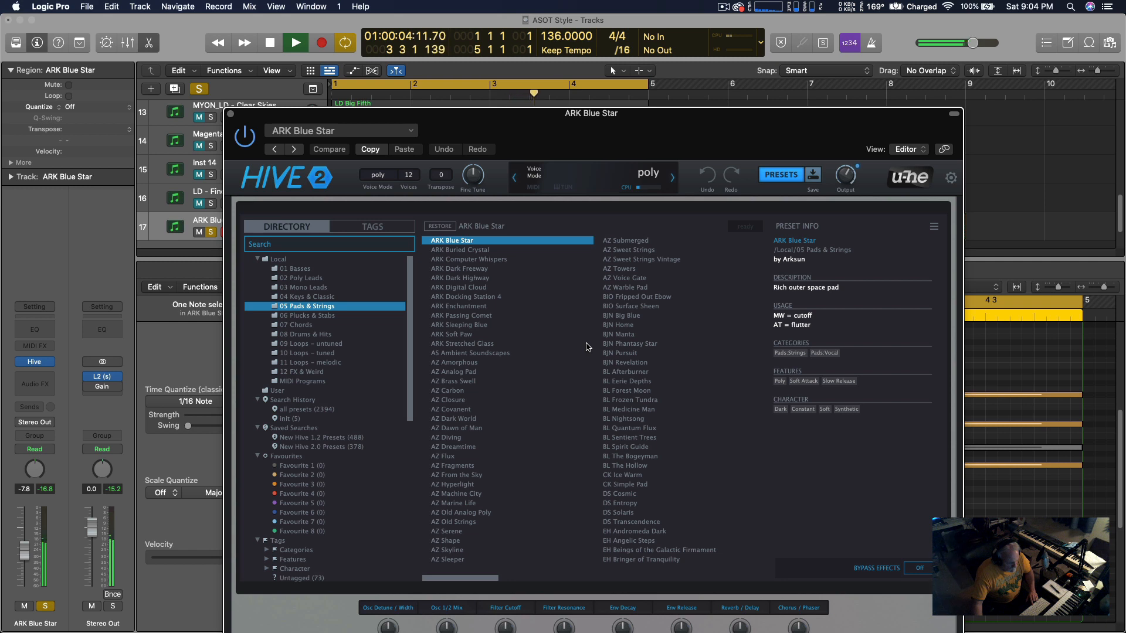
pyautogui.click(478, 251)
pyautogui.click(479, 260)
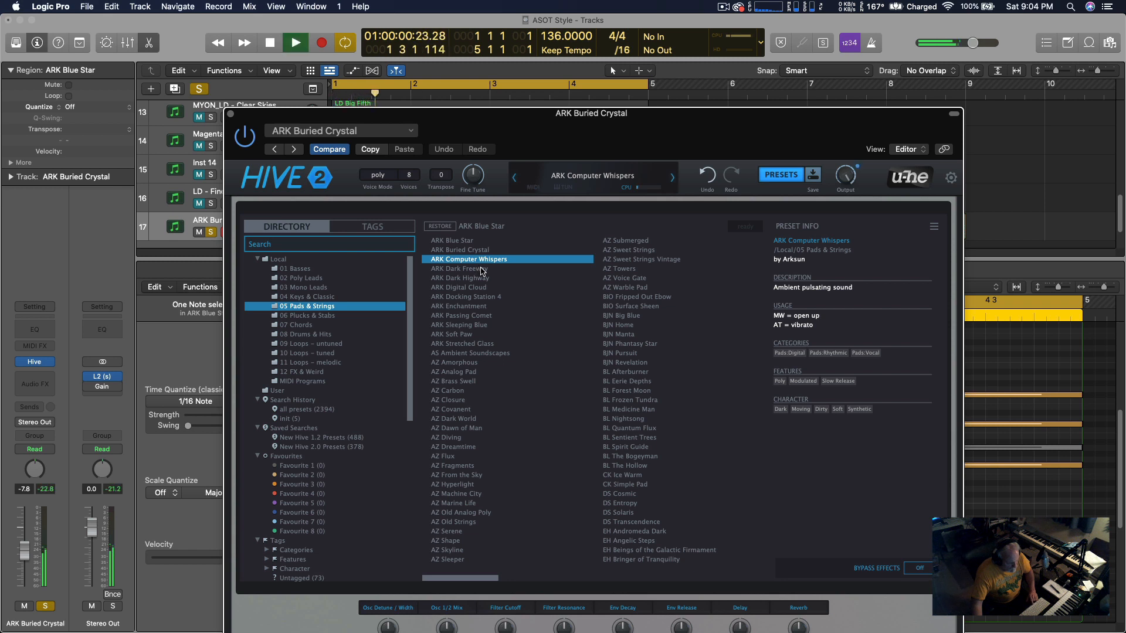
pyautogui.click(482, 269)
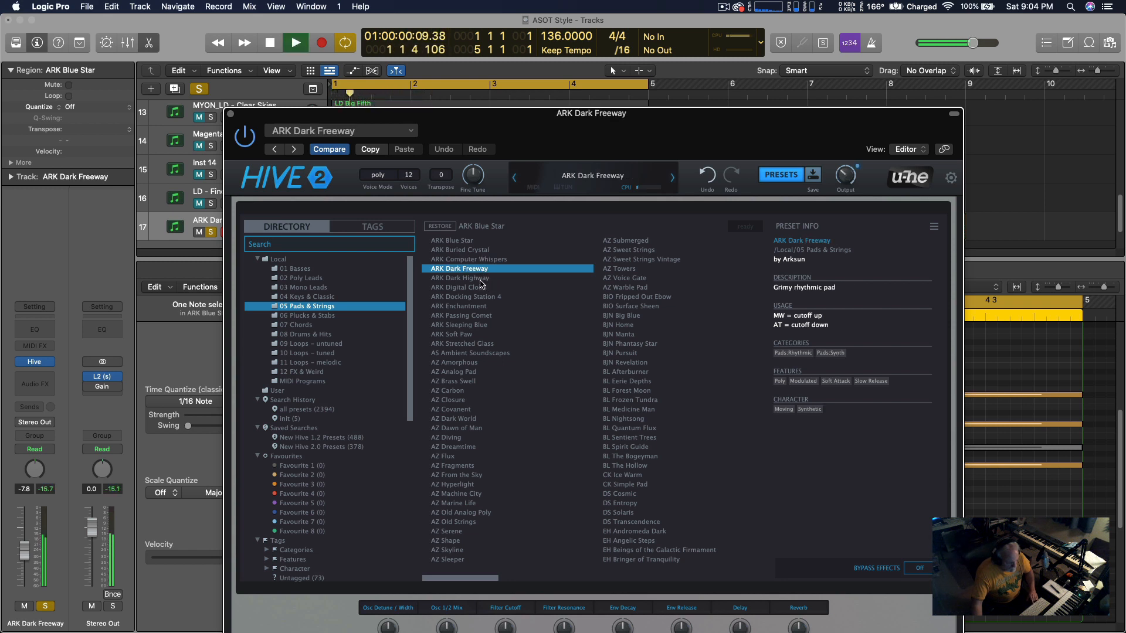
pyautogui.click(479, 279)
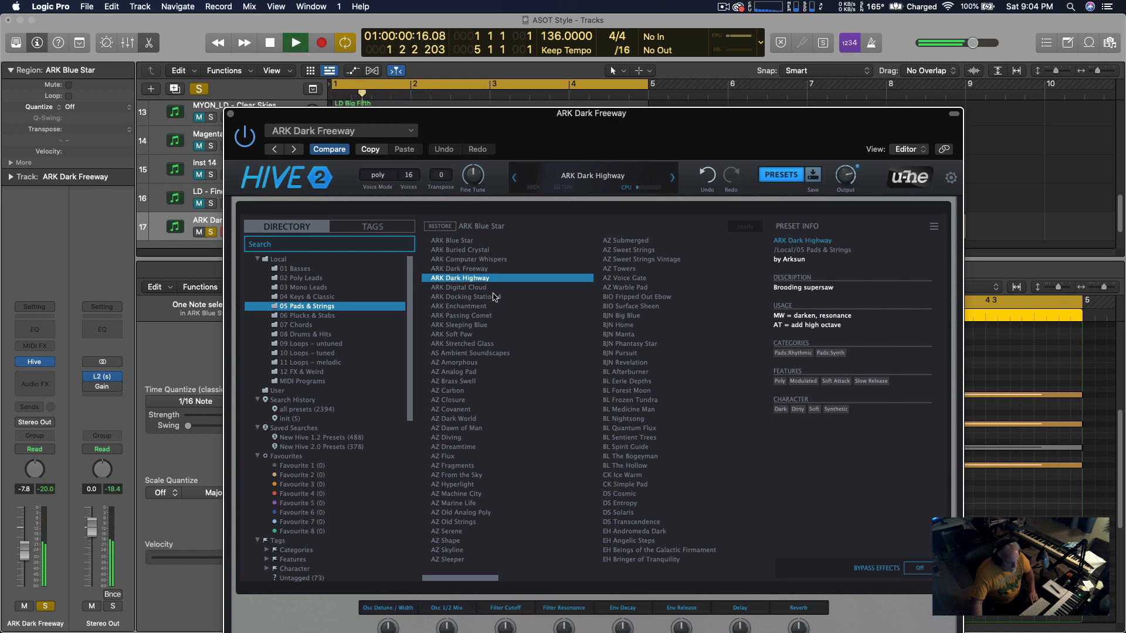
# Load the AZ Brass Swell preset in Hive, unsolo the pad track and select all notes of its region.
pyautogui.click(487, 381)
pyautogui.click(230, 113)
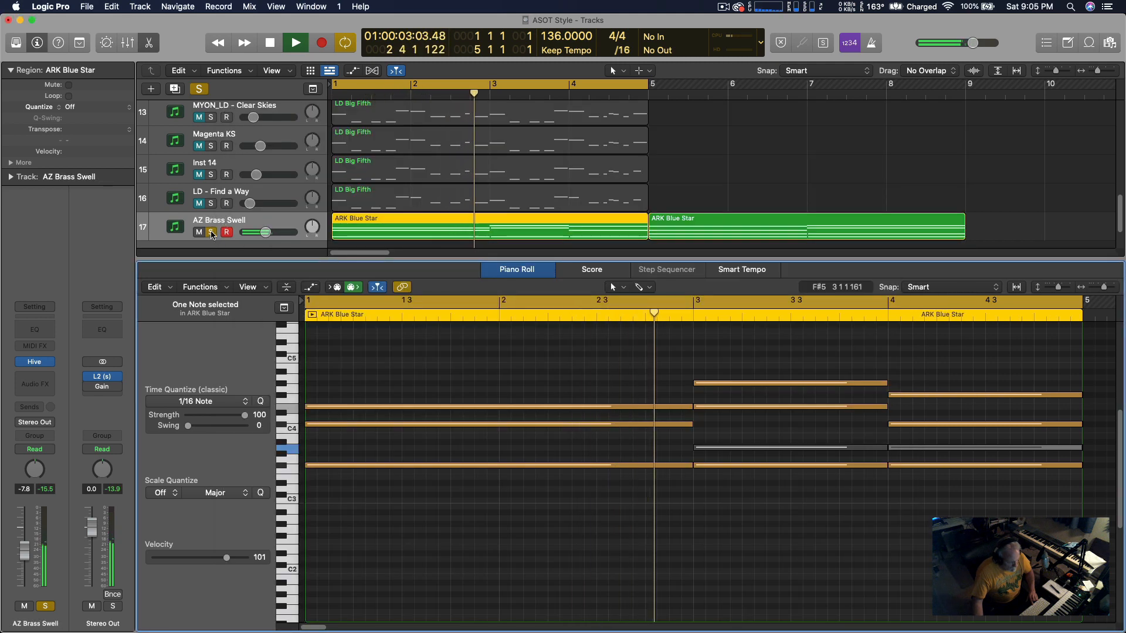
pyautogui.click(210, 232)
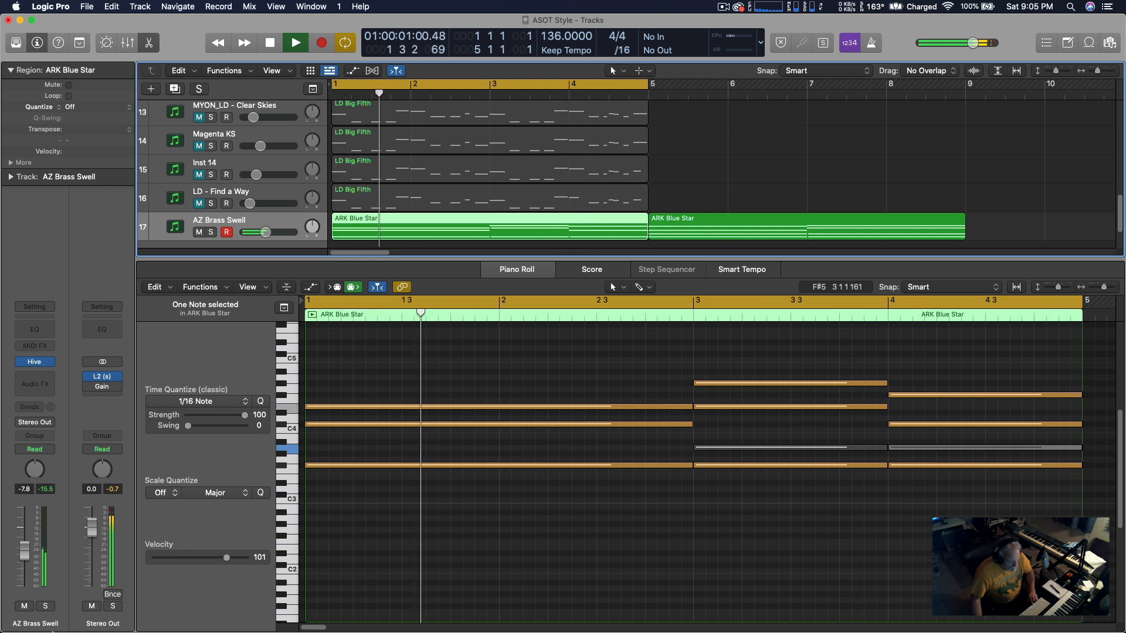
pyautogui.press('super+a')
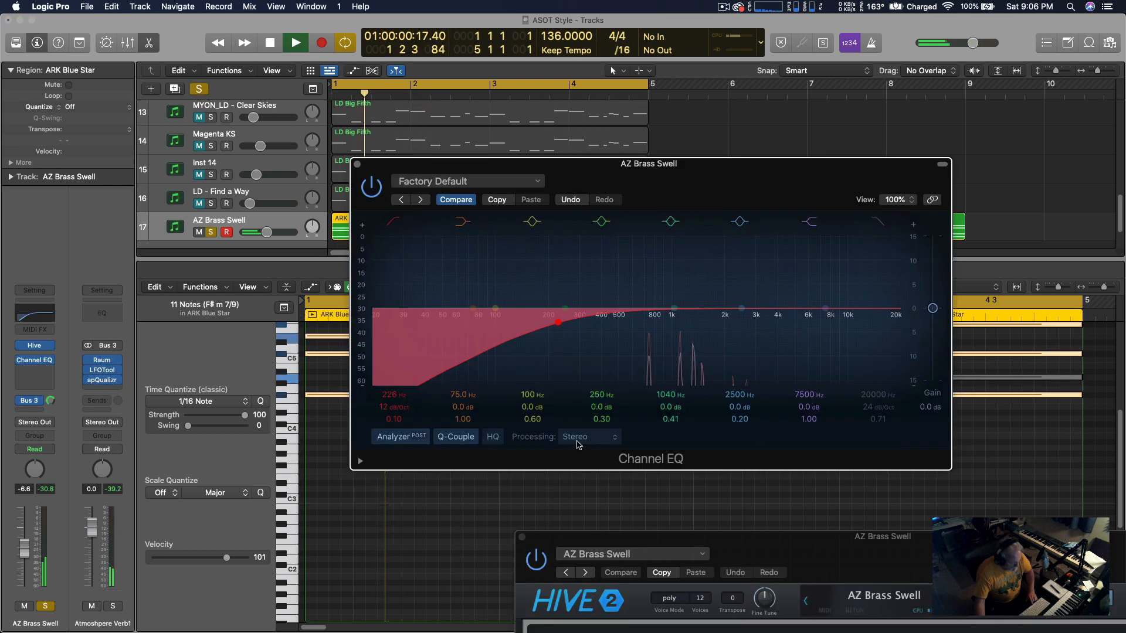
# In the pad's Channel EQ, cut 3.3 dB at 1260 Hz and boost the high shelf 9.5 dB at 12100 Hz.
pyautogui.moveTo(668, 307); pyautogui.dragTo(684, 319)
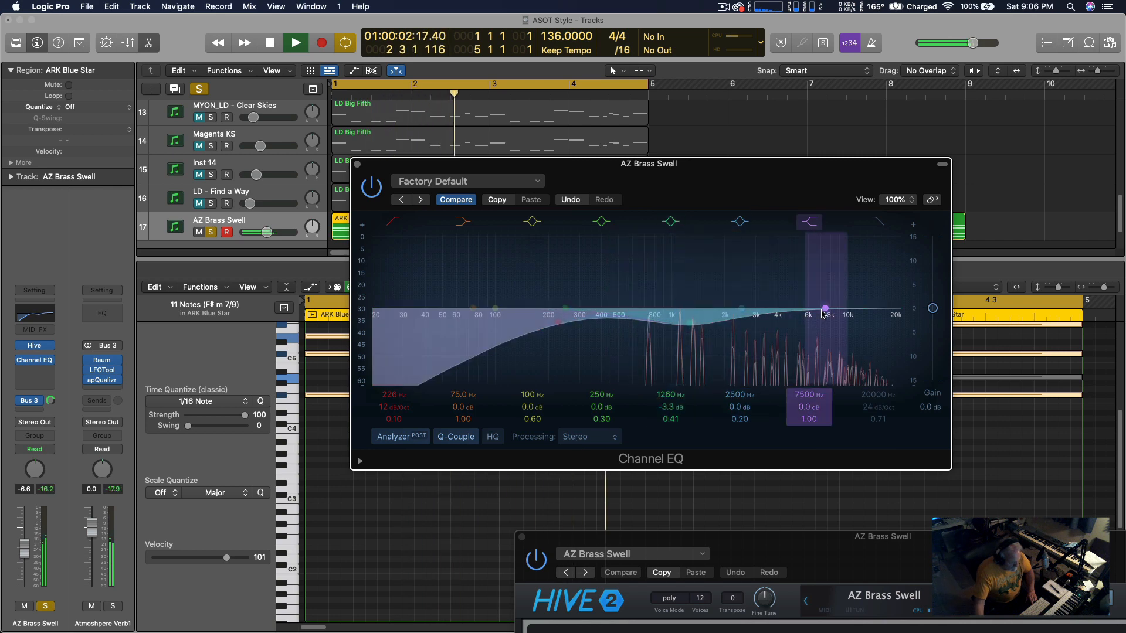
pyautogui.moveTo(824, 308); pyautogui.dragTo(862, 256)
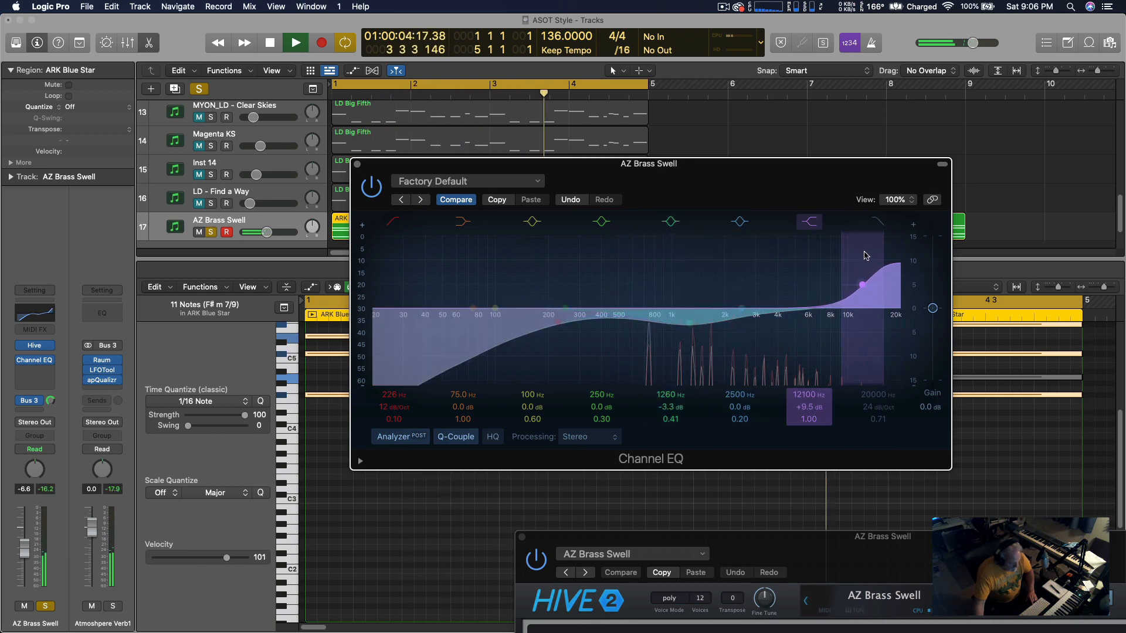
pyautogui.click(357, 164)
pyautogui.press('space')
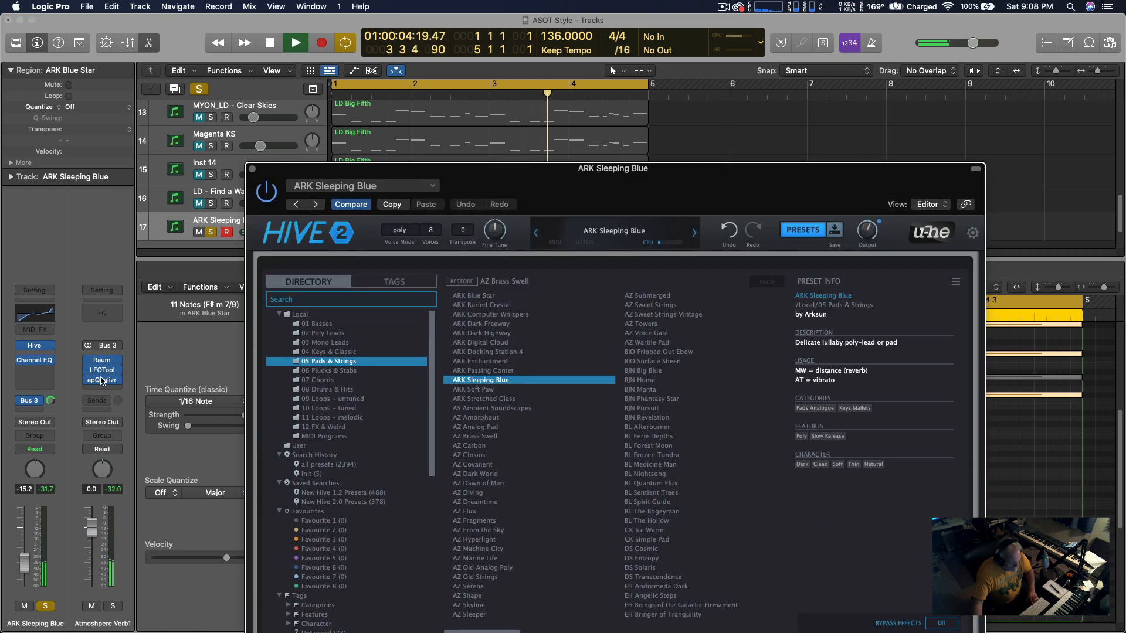
# Set the smoothing of the LFOTool on the atmosphere reverb channel to 22 and close the plug-in.
pyautogui.click(105, 373)
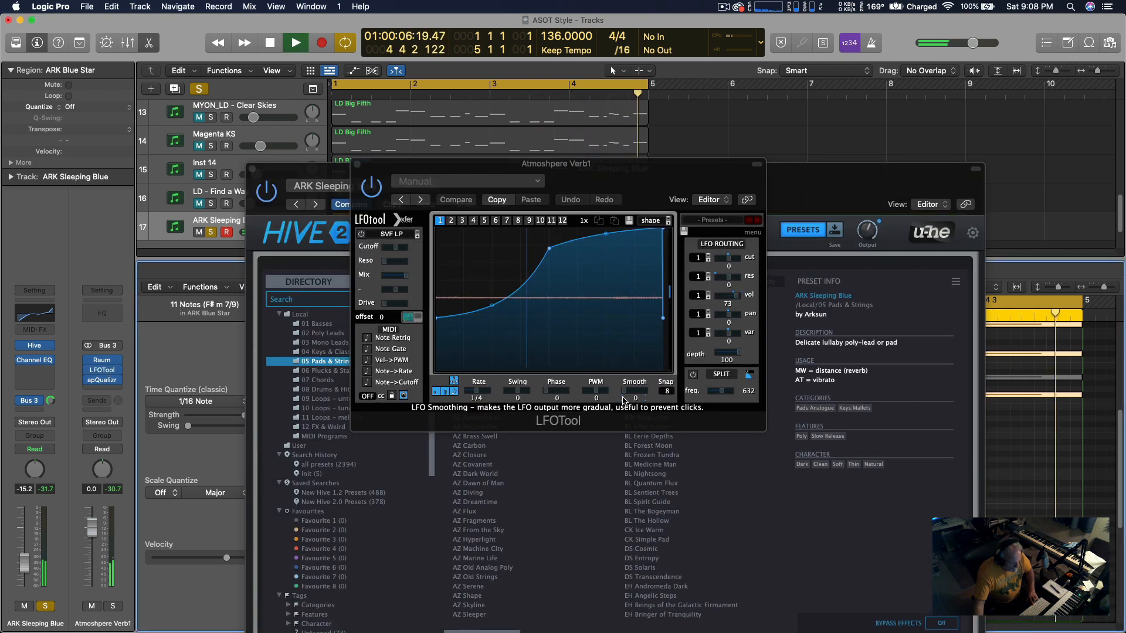
pyautogui.moveTo(625, 400); pyautogui.dragTo(649, 395)
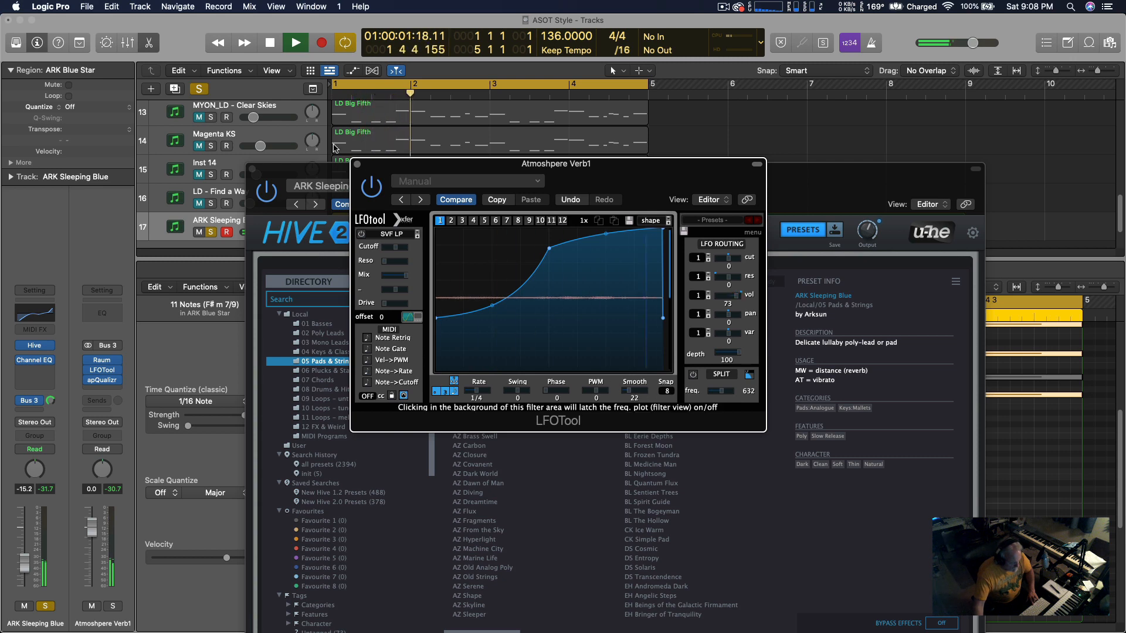
pyautogui.click(357, 165)
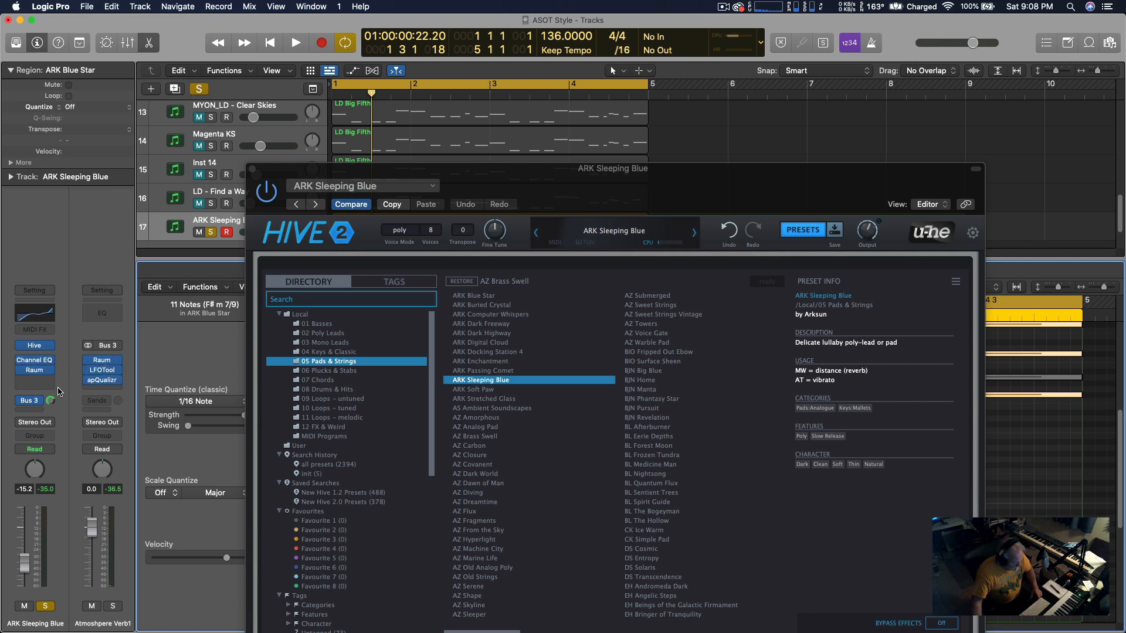
# Check the Raum reverb on the pad track during playback, and close the Raum and Hive windows.
pyautogui.click(33, 373)
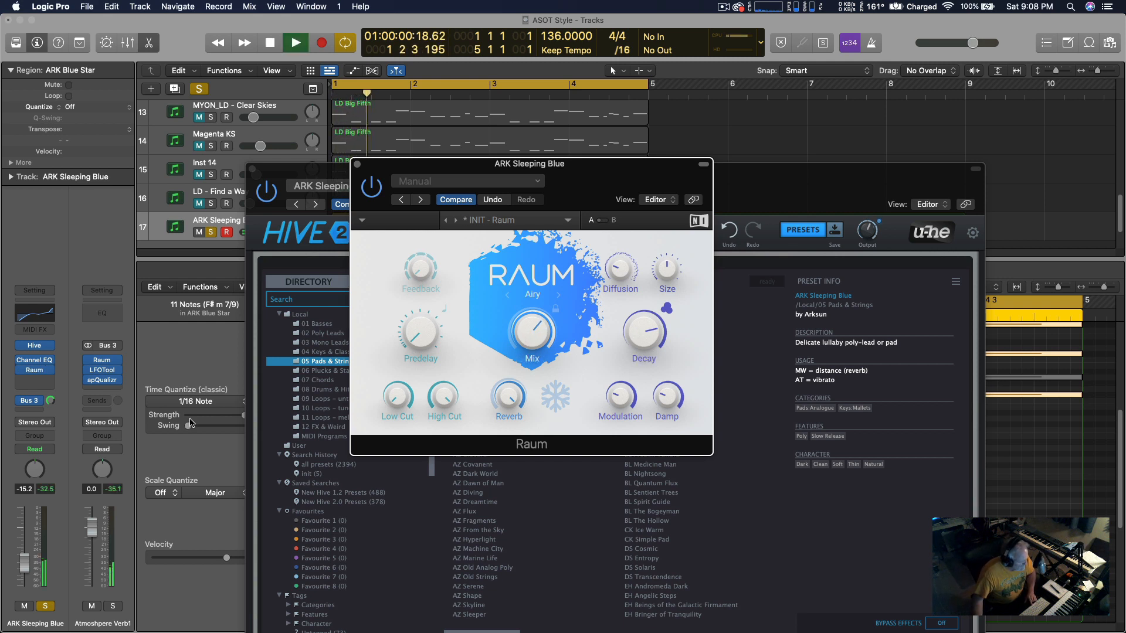
pyautogui.click(358, 164)
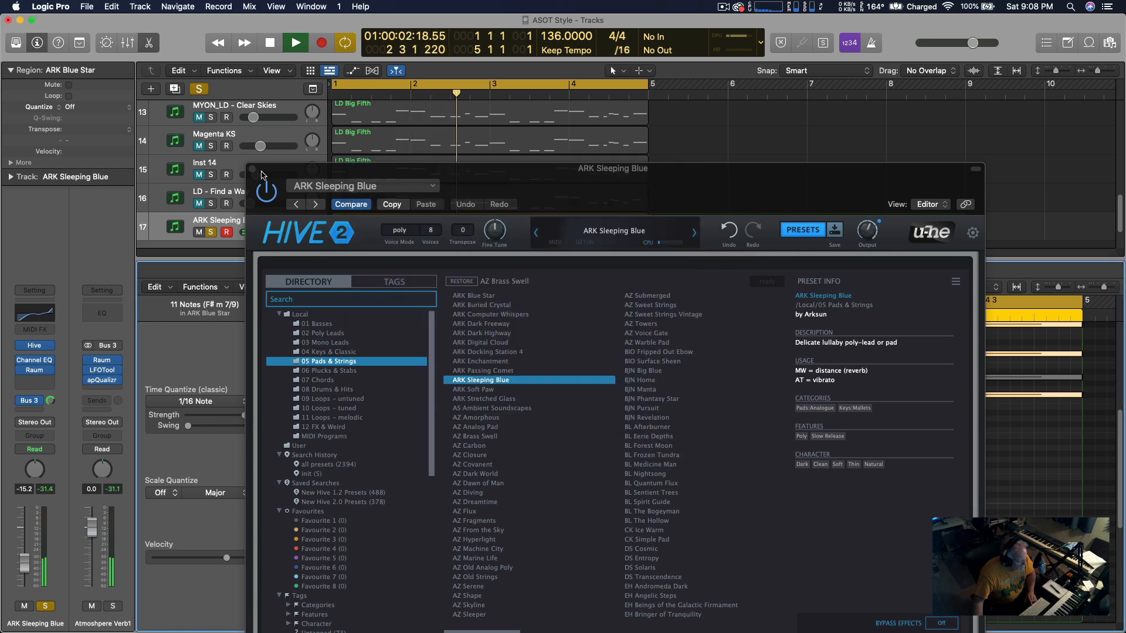
pyautogui.click(252, 169)
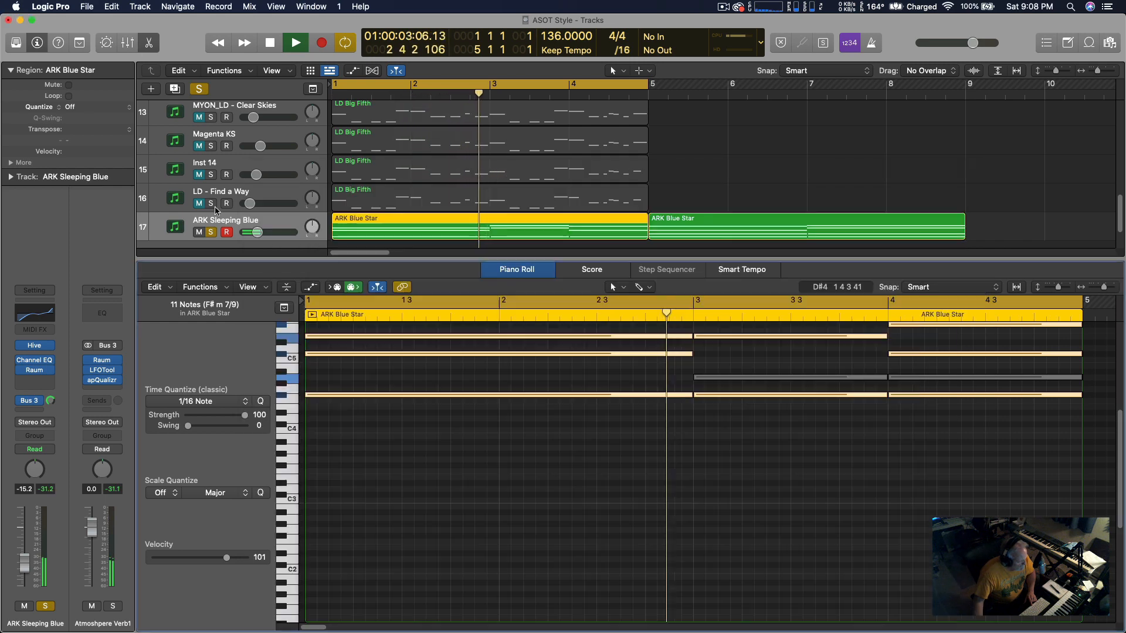
# Unsolo the pad, raise its volume to -10.2 dB and compare it soloed and in the full mix.
pyautogui.click(199, 88)
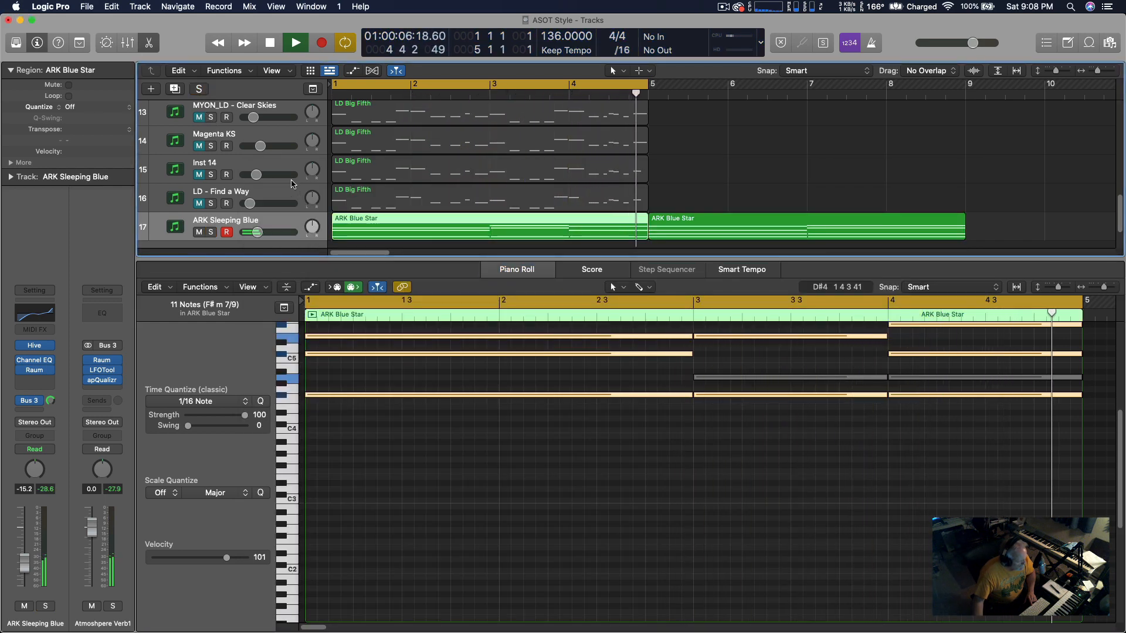
pyautogui.moveTo(23, 573); pyautogui.dragTo(24, 566)
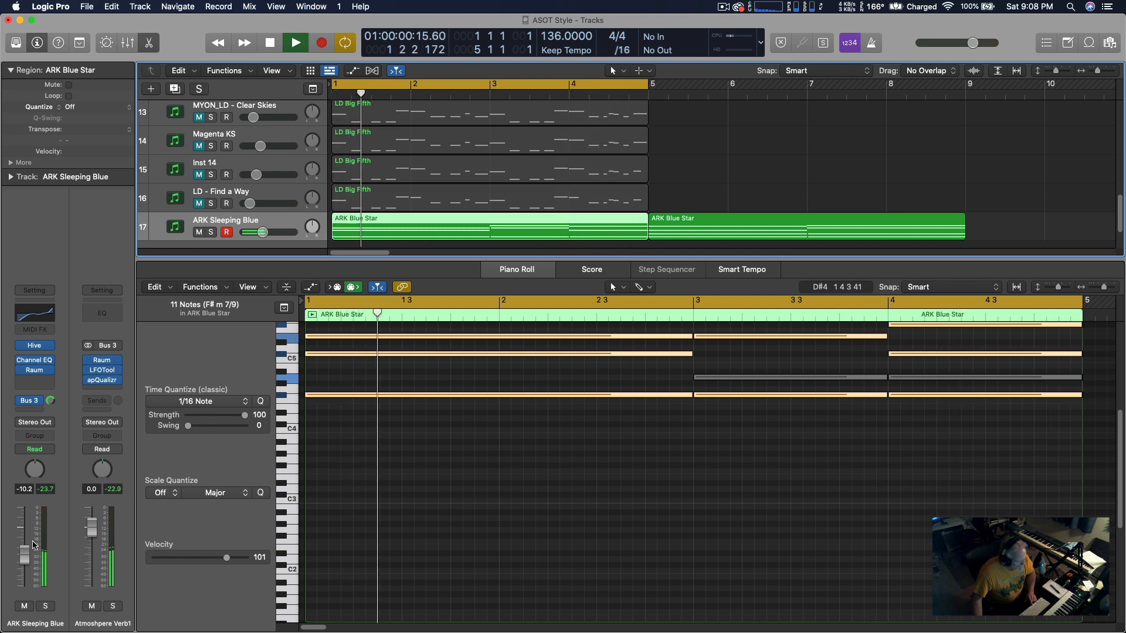
pyautogui.click(46, 606)
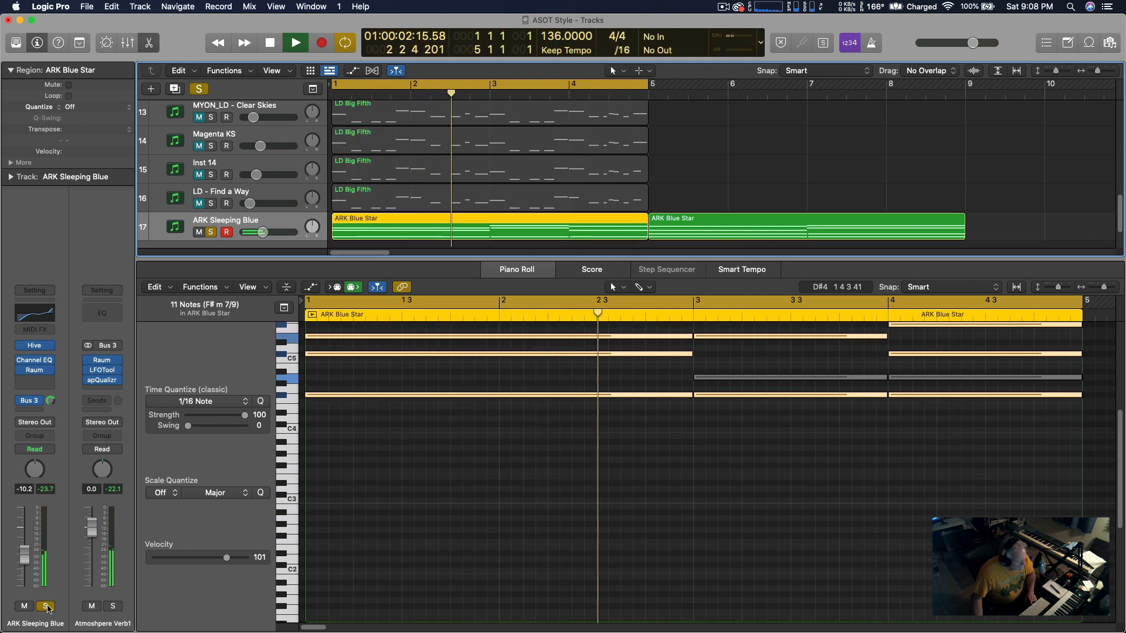
pyautogui.click(46, 607)
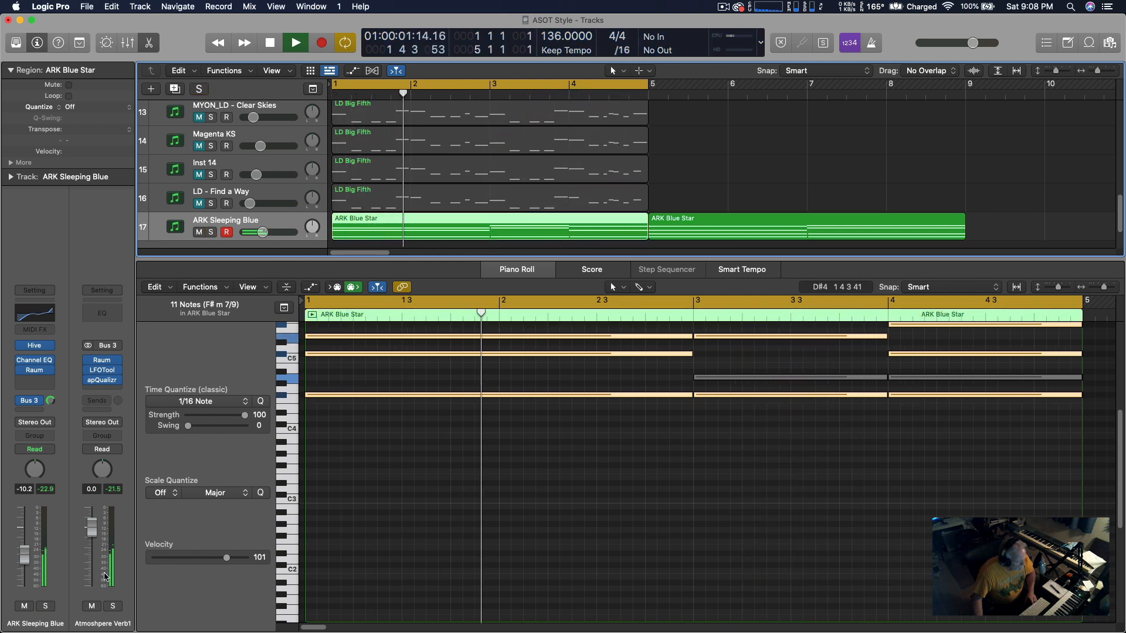
pyautogui.press('space')
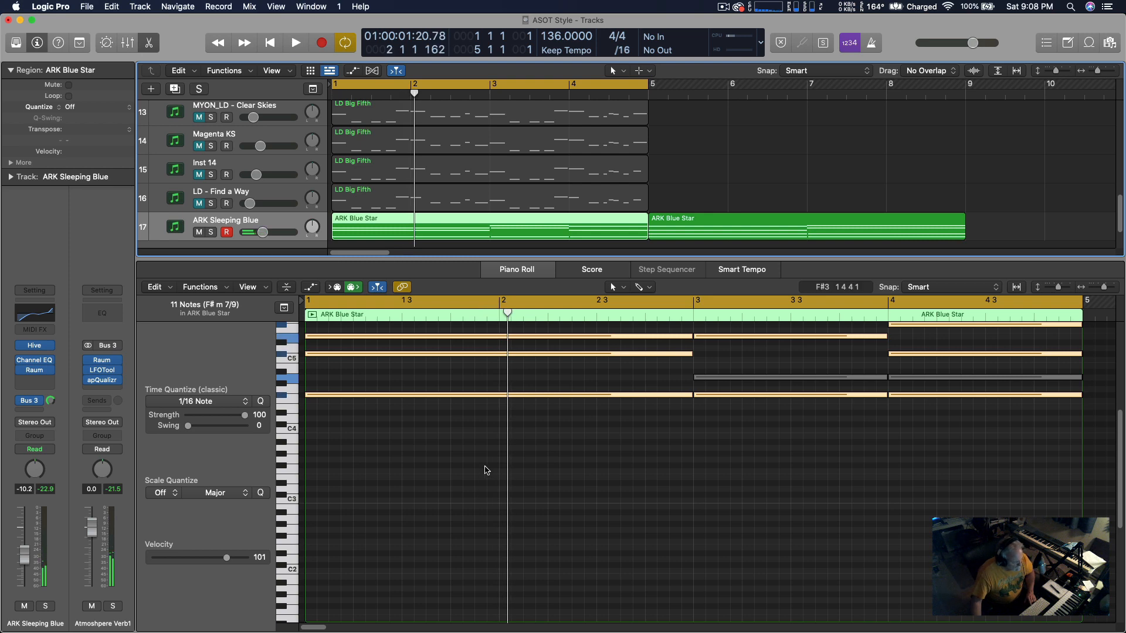
# Enlarge the track area, select both Sub Bass regions from bar 25 to 33 and set the cycle range to them.
pyautogui.moveTo(472, 279); pyautogui.dragTo(472, 566)
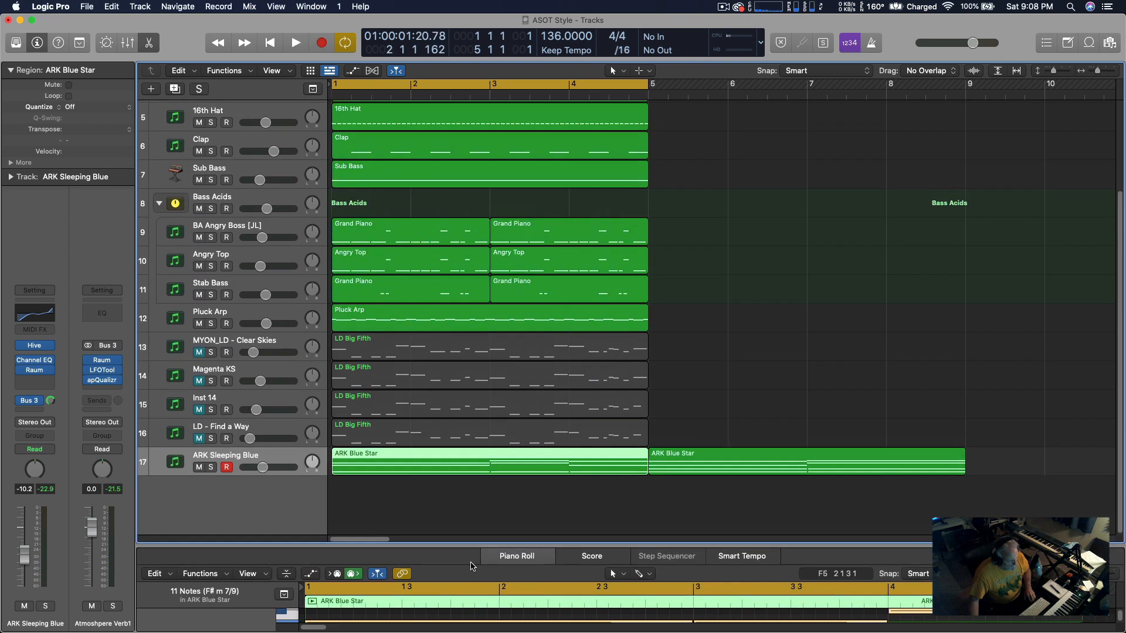
pyautogui.hscroll(10, 495, 340)
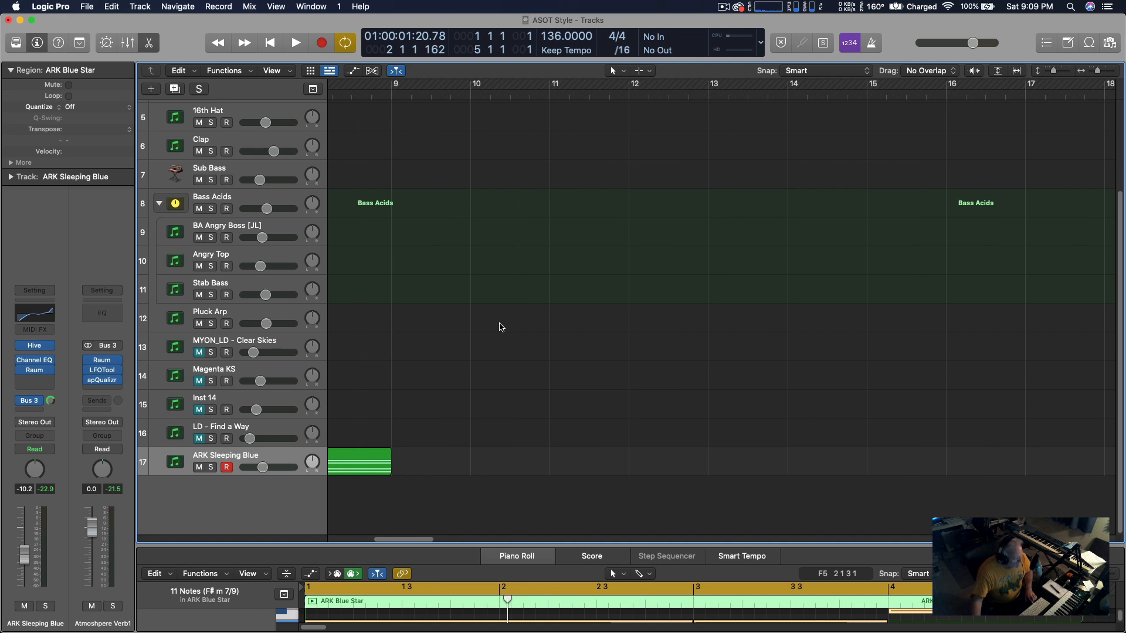
pyautogui.hscroll(15, 541, 342)
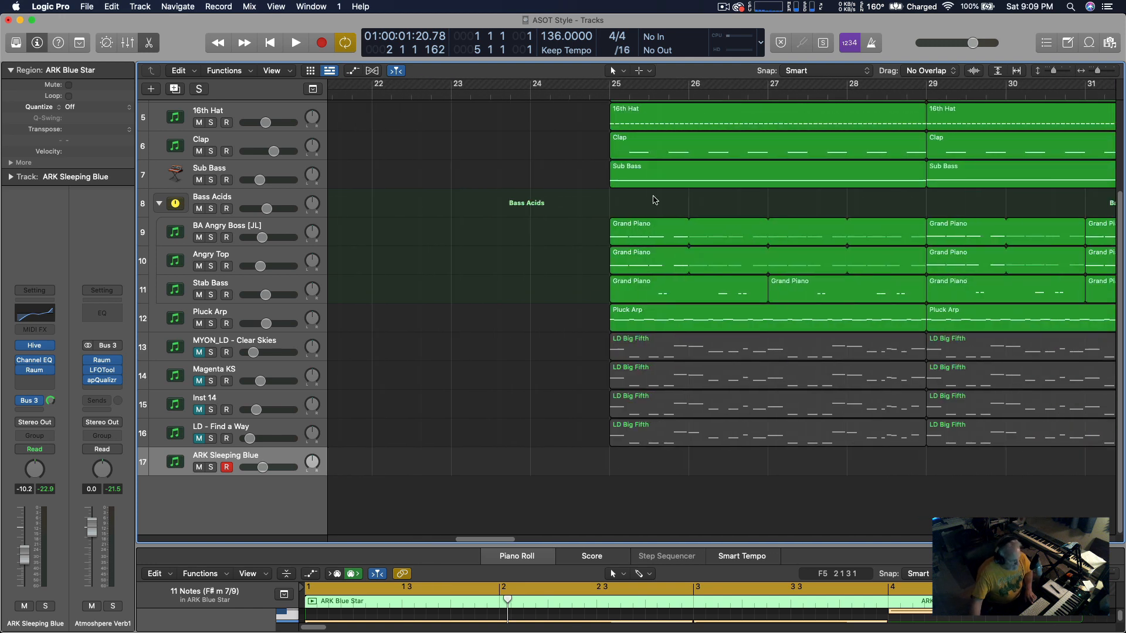
pyautogui.hscroll(3, 655, 210)
pyautogui.moveTo(757, 203); pyautogui.dragTo(667, 177)
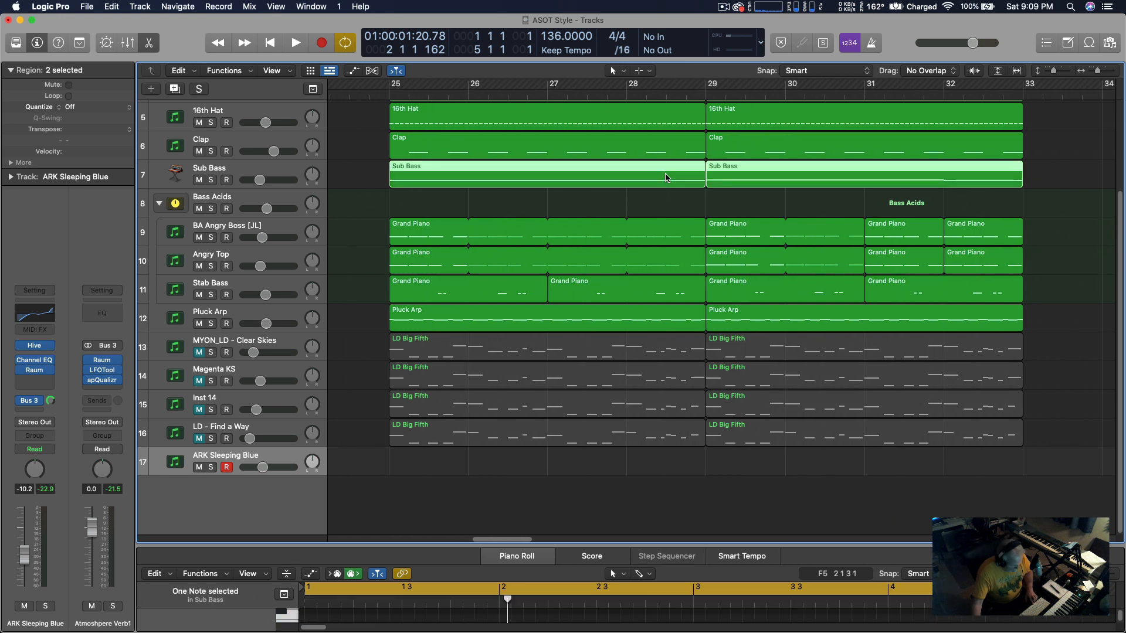
pyautogui.press('u')
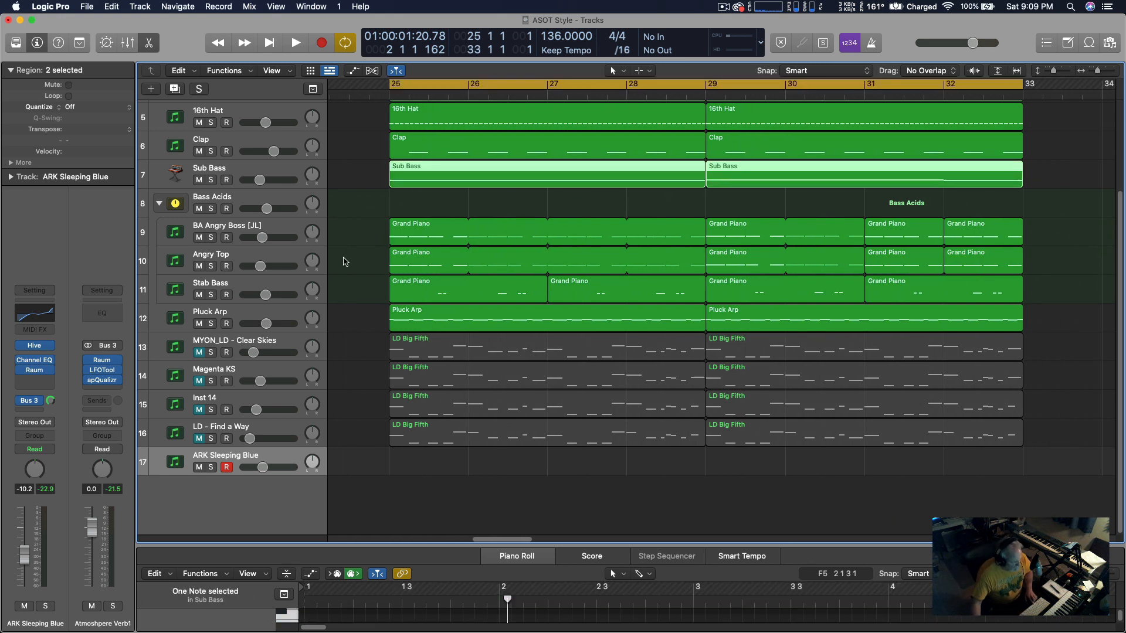
# Unmute the tracks MYON_LD - Clear Skies, Magenta KS, Inst 14 and LD - Find a Way, and play the cycled section.
pyautogui.moveTo(199, 352); pyautogui.dragTo(195, 439)
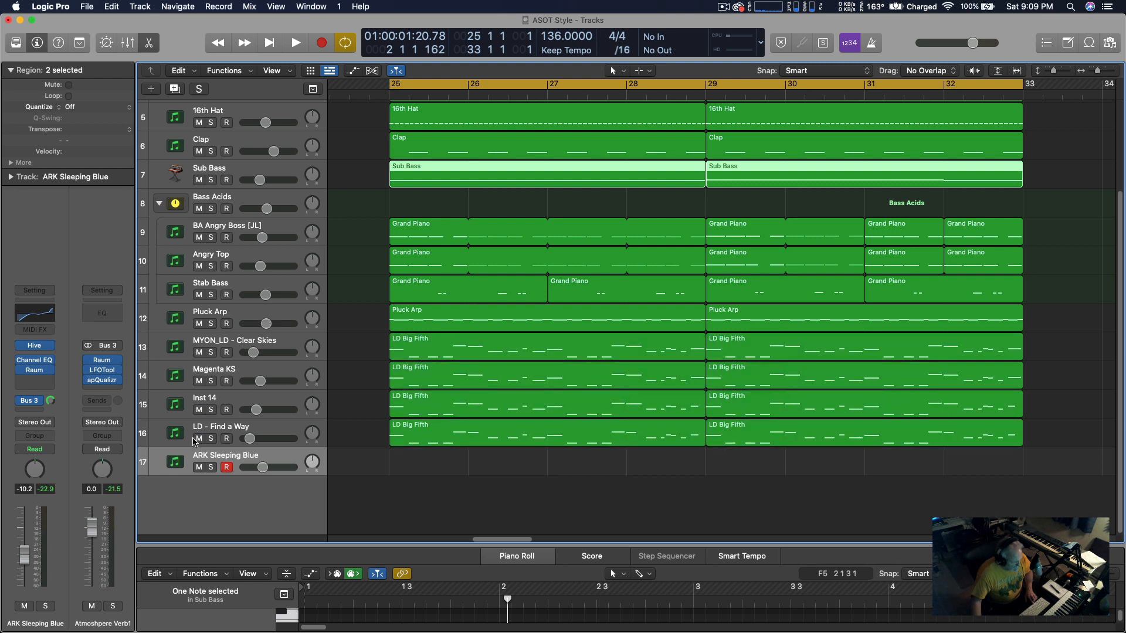
pyautogui.press('space')
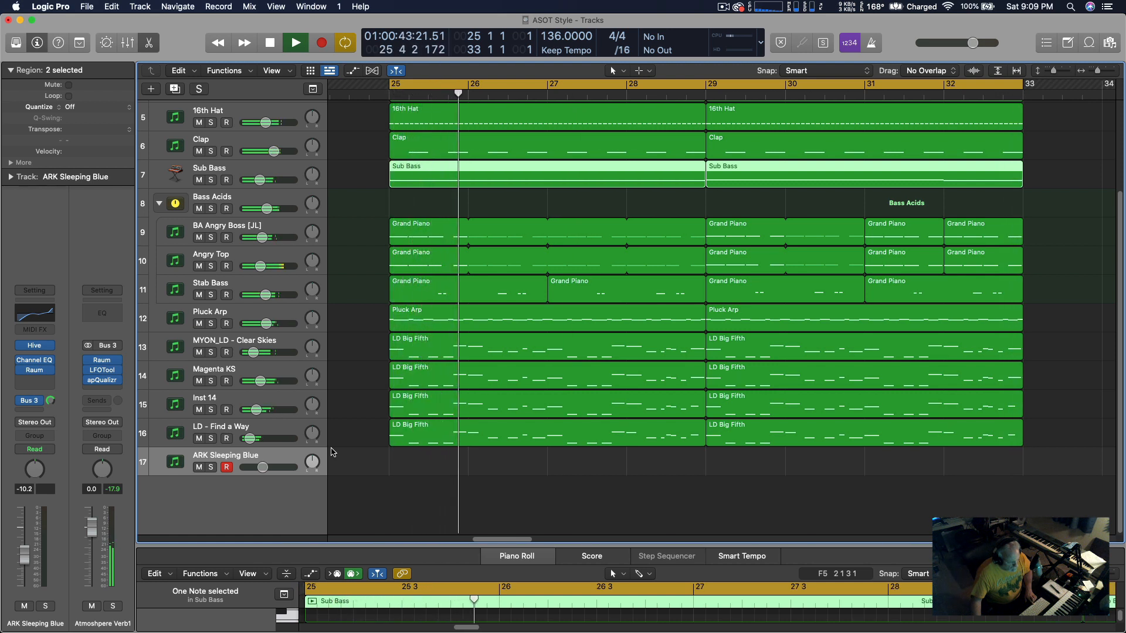
pyautogui.press('space')
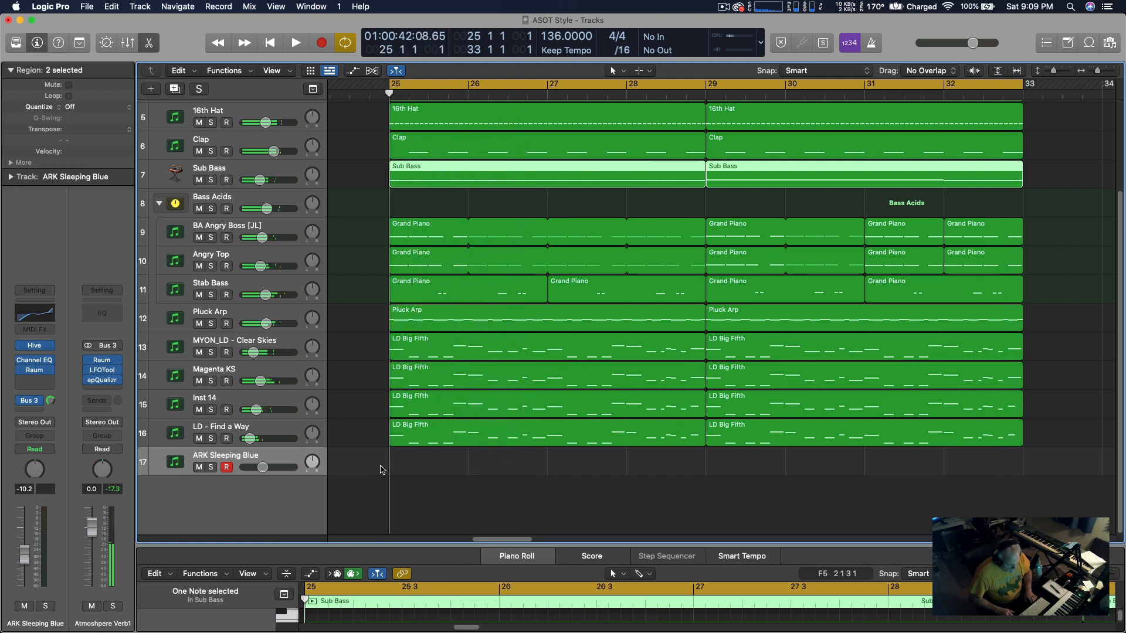